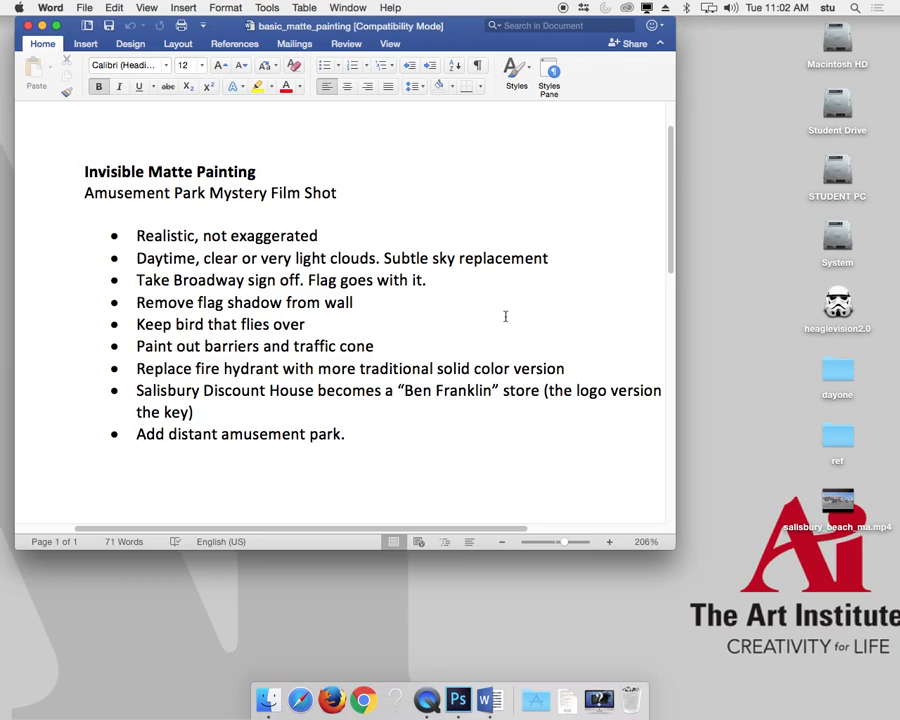
# - Enlarge the matte painting brief's window until every line of the bullet list fits across it
pyautogui.moveTo(671, 541); pyautogui.dragTo(692, 571)
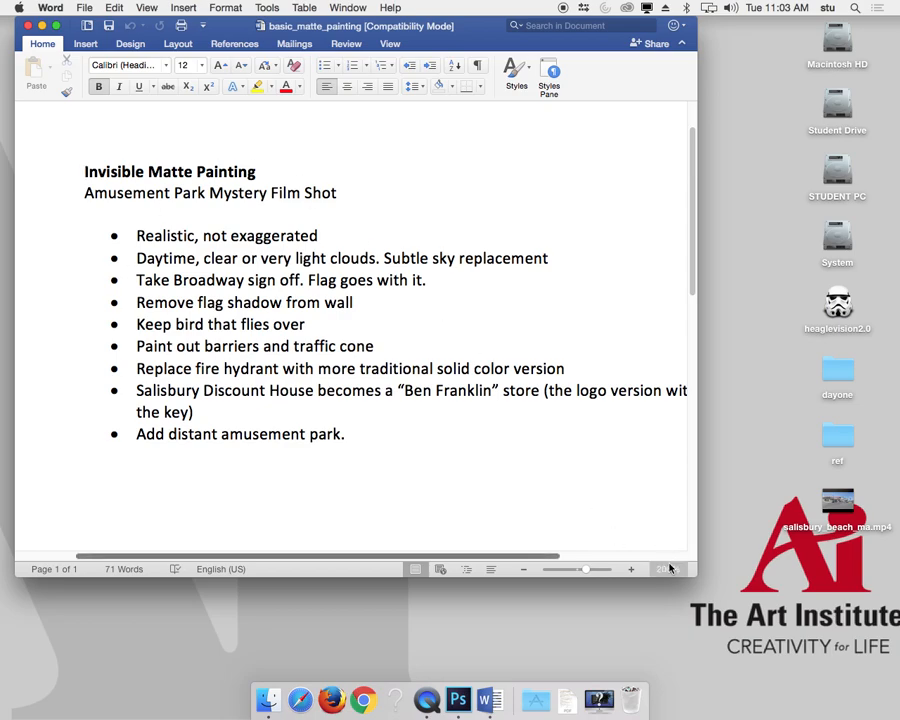
pyautogui.moveTo(688, 574); pyautogui.dragTo(752, 563)
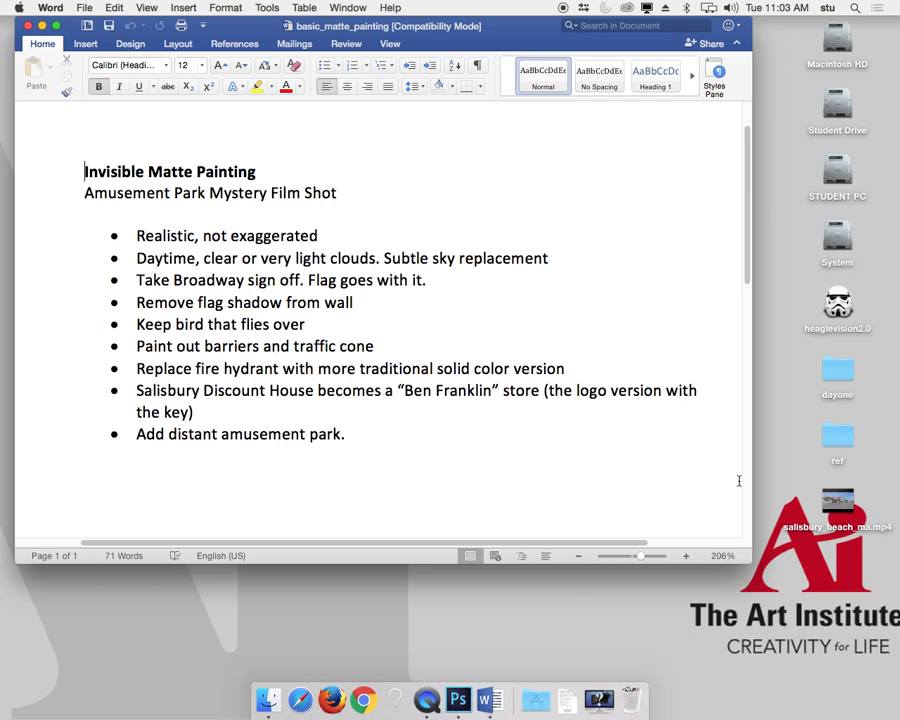
# - Preview the desktop clip salisbury_beach_ma.mp4 and stop it at about 1 second
pyautogui.click(808, 513)
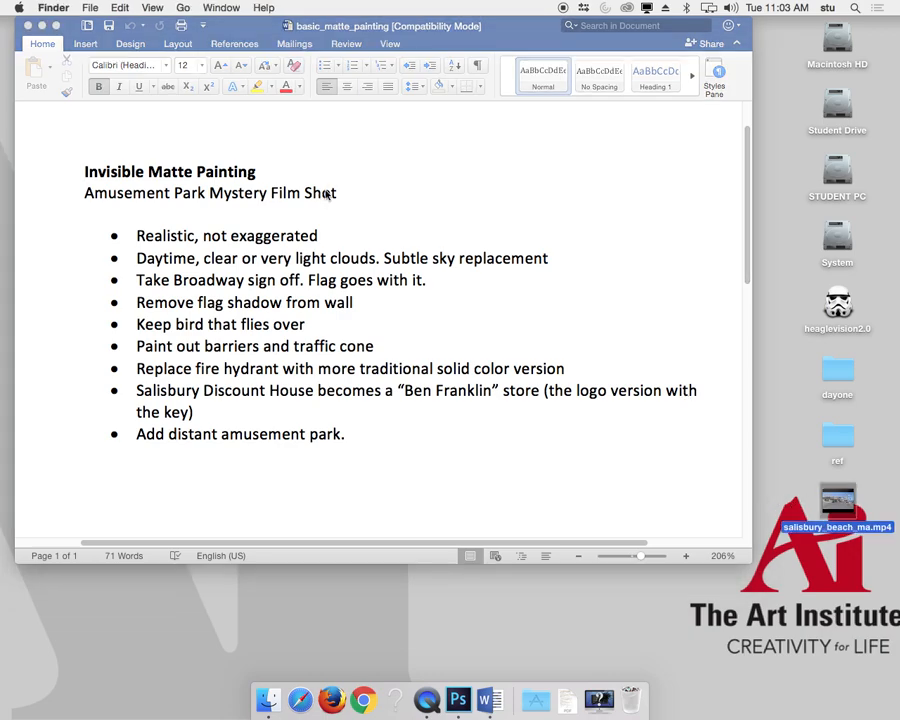
pyautogui.press('space')
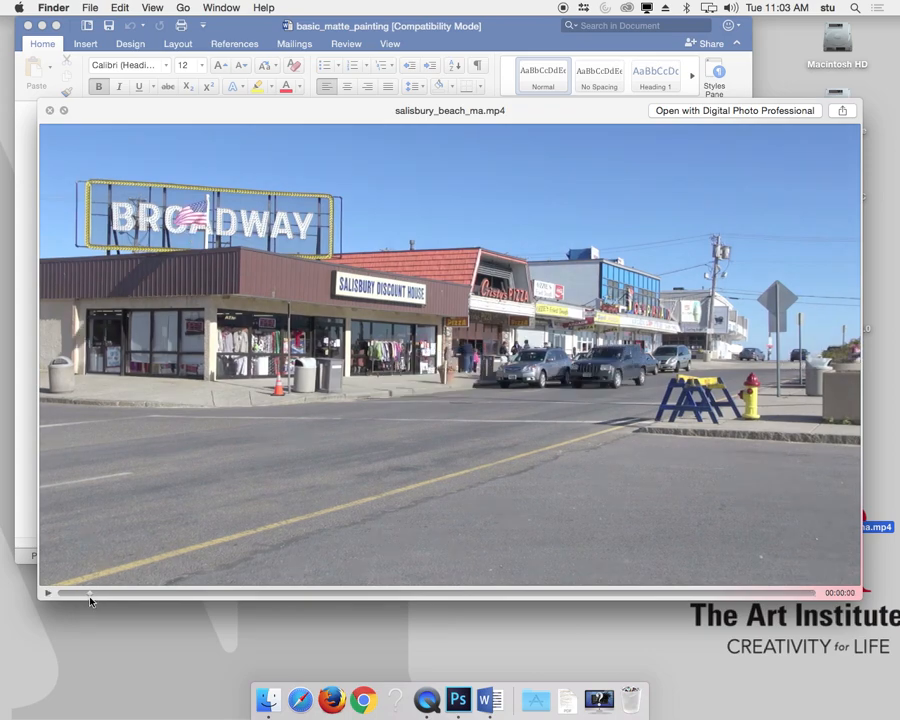
pyautogui.click(48, 594)
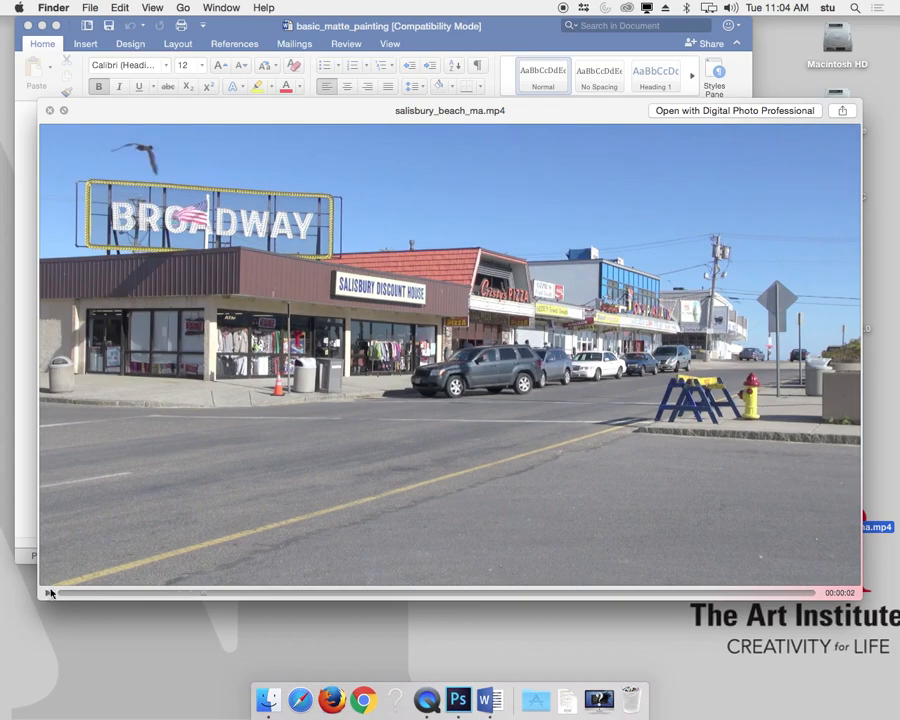
pyautogui.moveTo(125, 604); pyautogui.dragTo(168, 604)
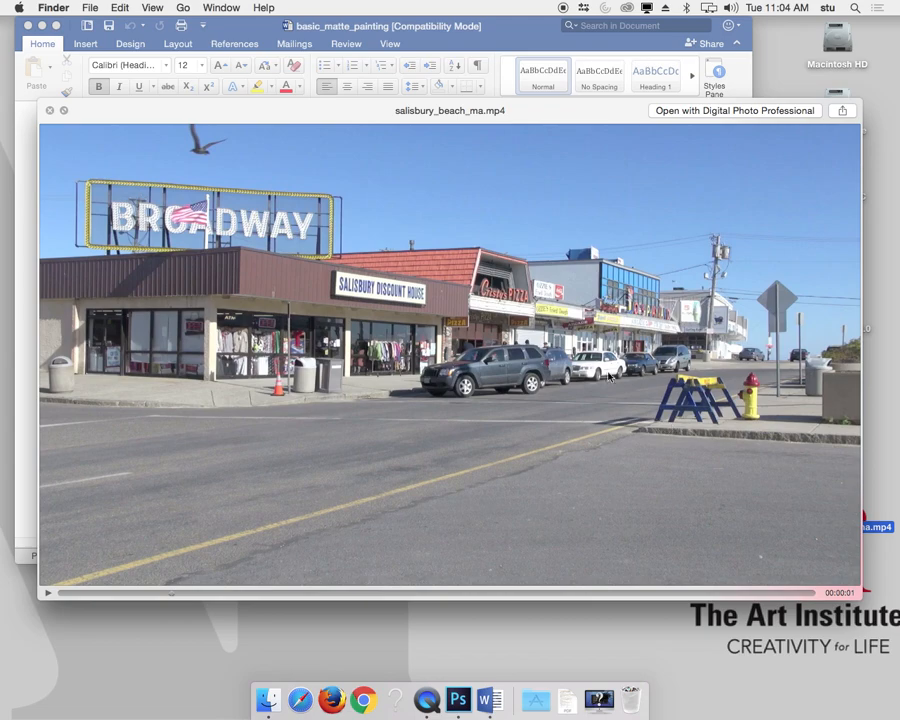
# - Alternate between the written brief and the clip preview to match each listed change to the shot
pyautogui.click(508, 43)
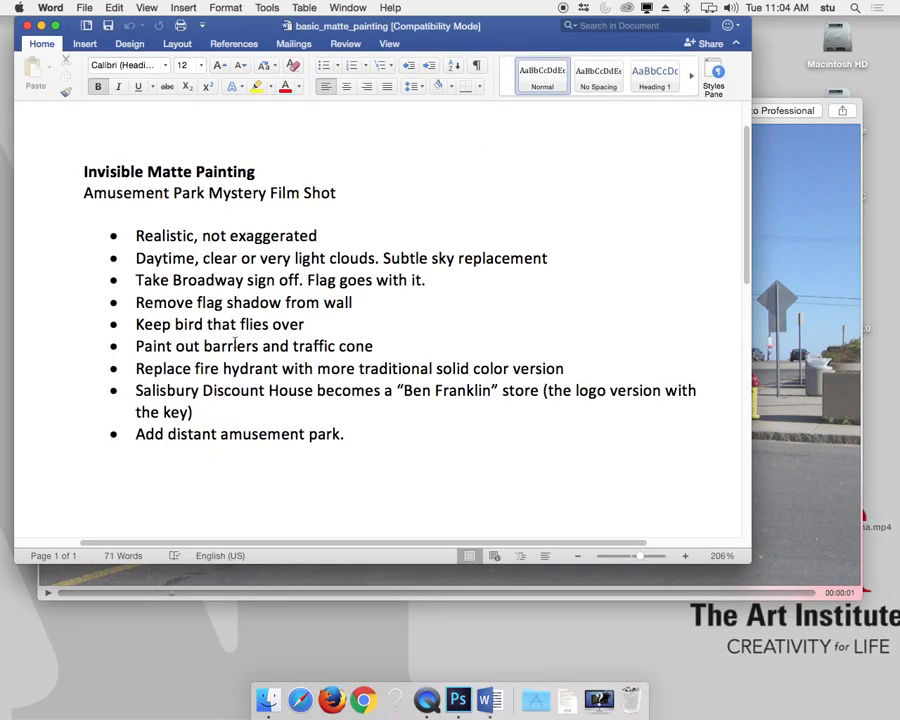
pyautogui.click(775, 432)
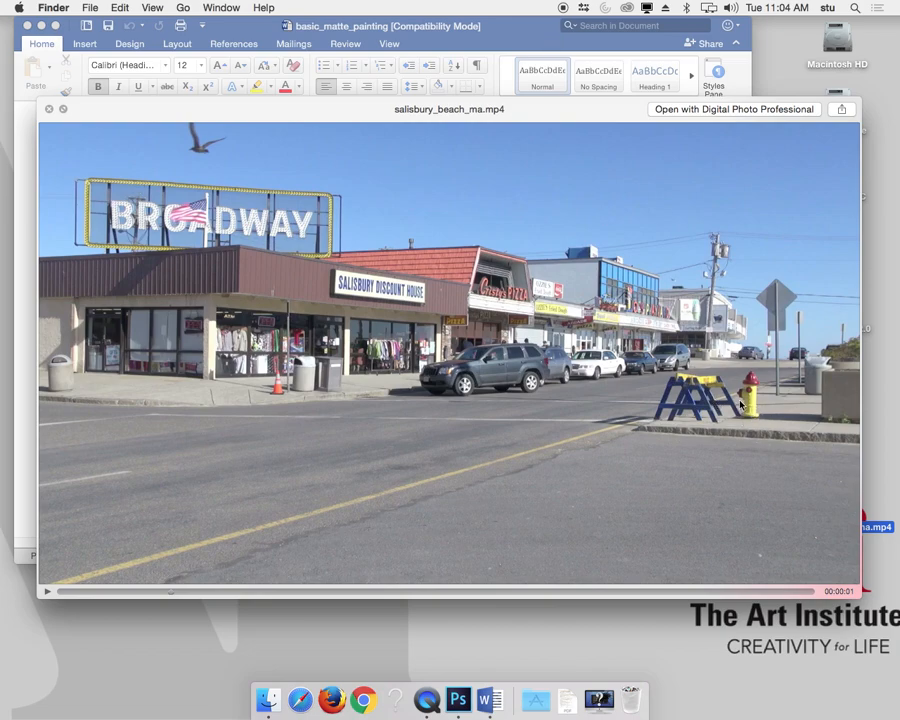
pyautogui.click(555, 44)
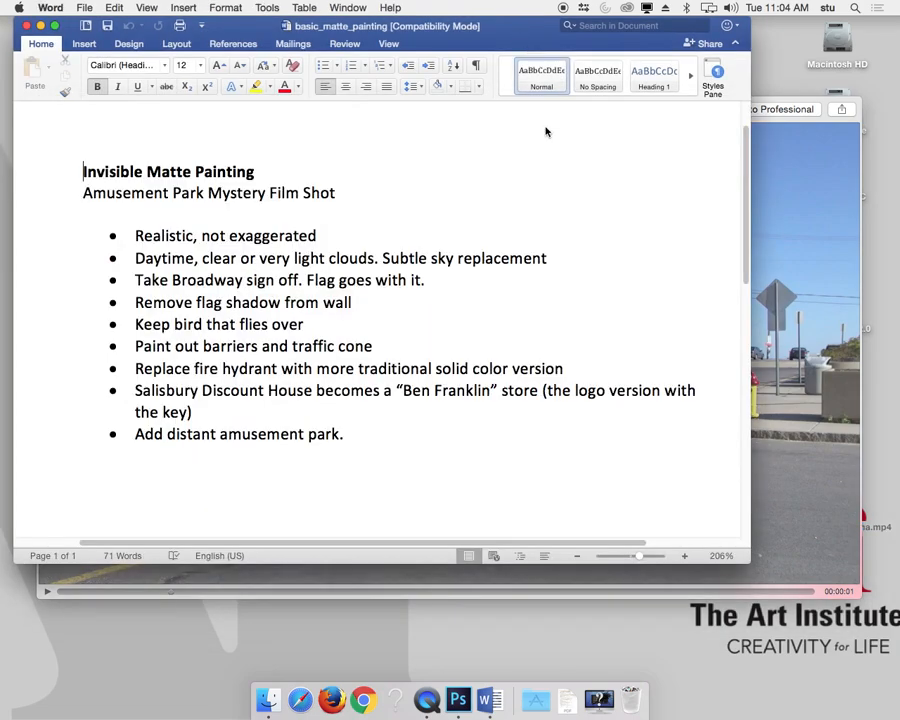
pyautogui.click(771, 469)
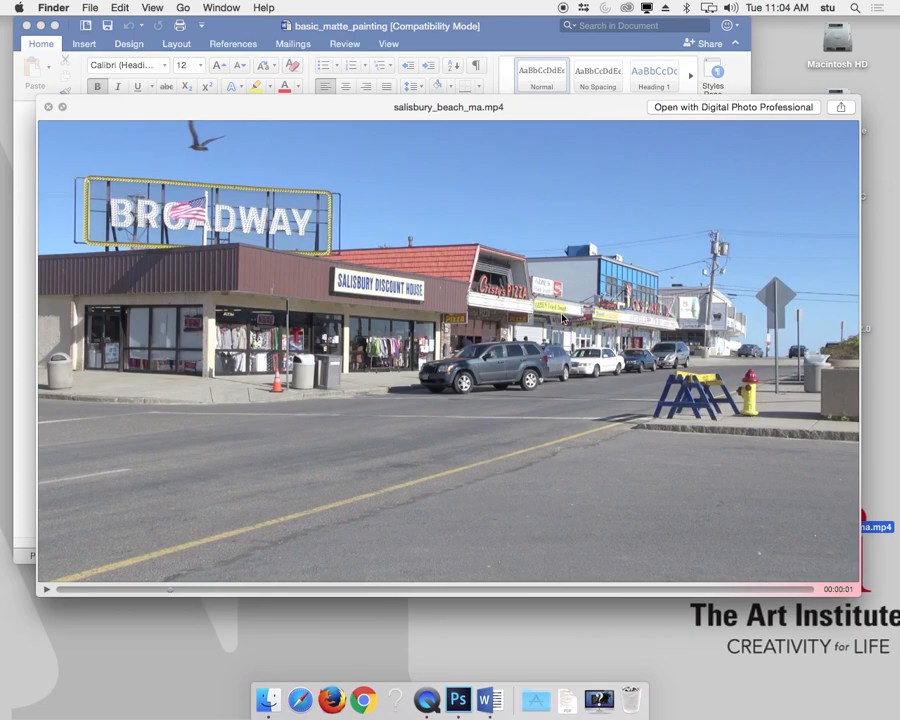
pyautogui.click(487, 48)
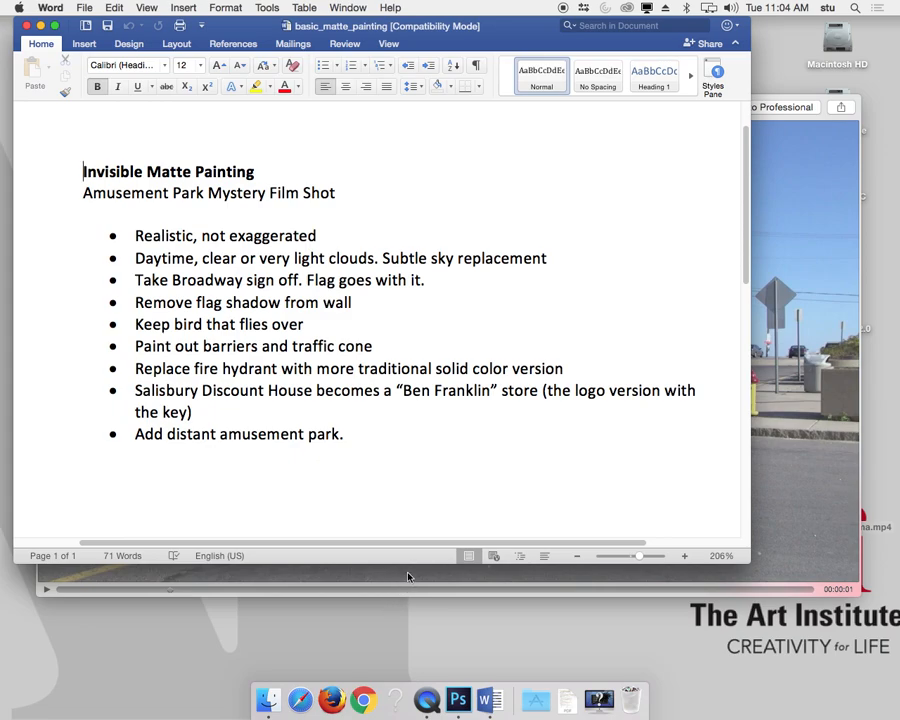
pyautogui.click(775, 173)
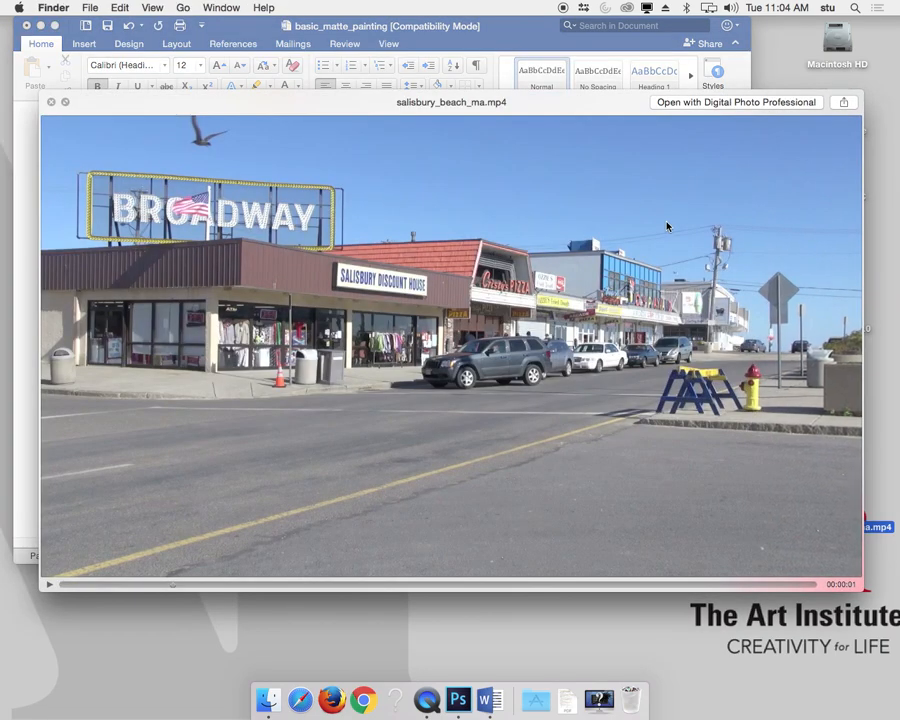
# - Scrub through the clip from its start to about 5 seconds and back to 1 second, and close the preview
pyautogui.click(78, 585)
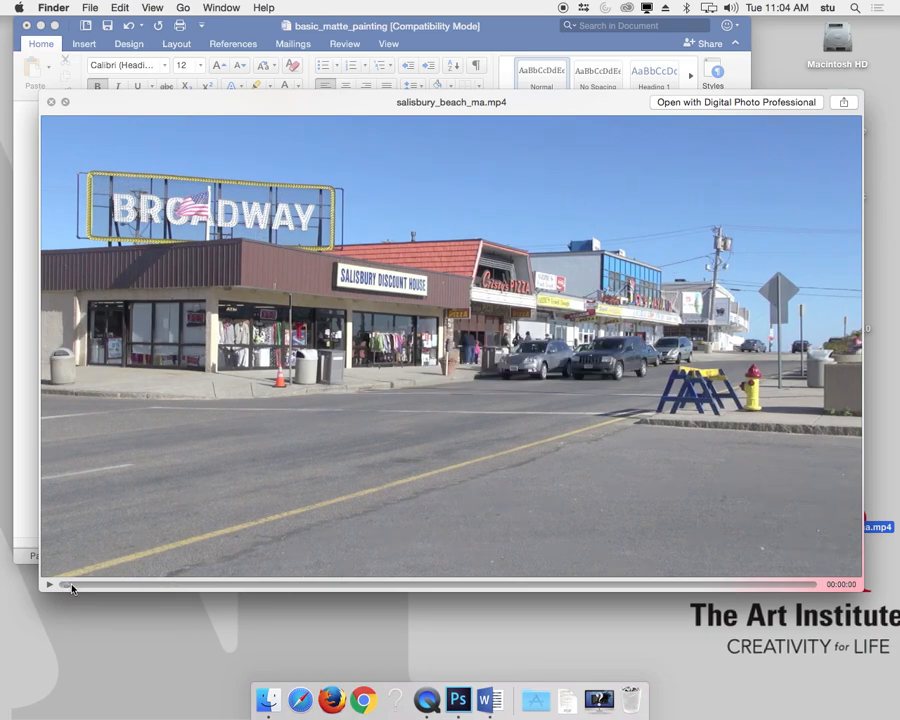
pyautogui.click(99, 586)
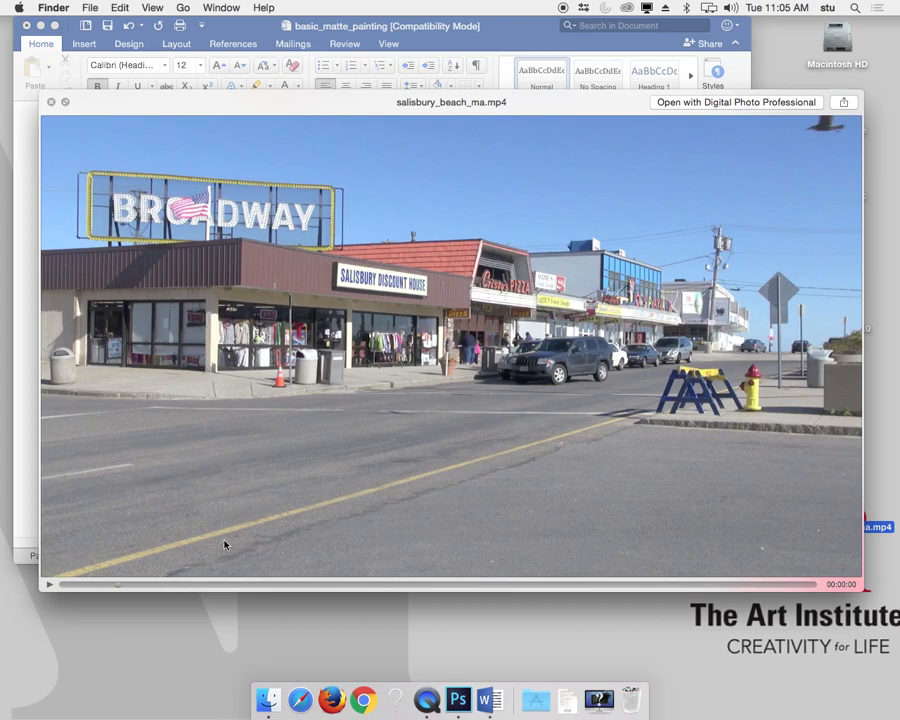
pyautogui.click(183, 587)
pyautogui.moveTo(221, 592); pyautogui.dragTo(368, 608)
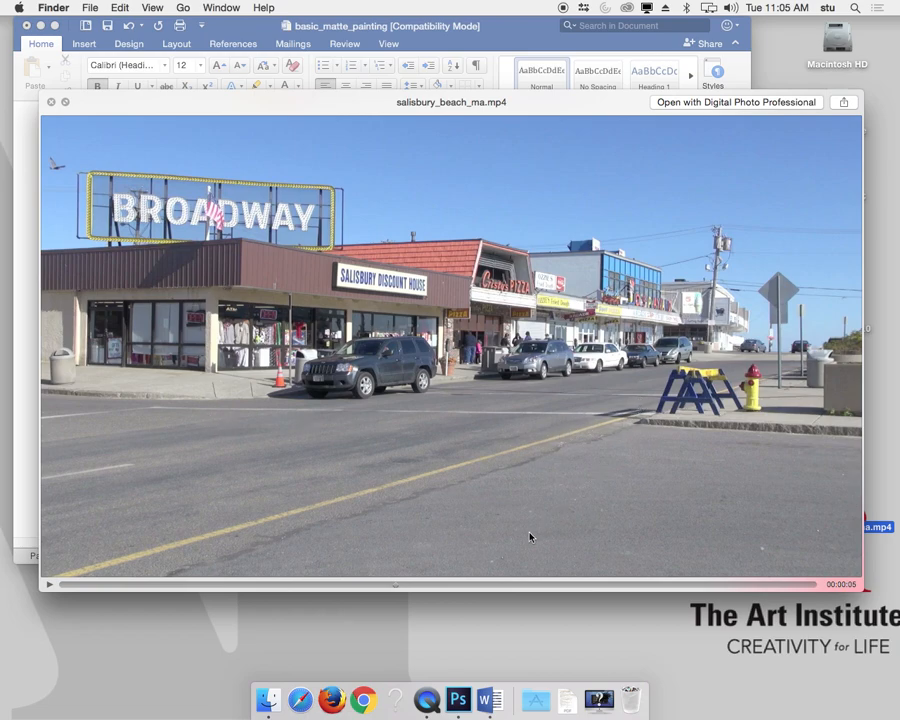
pyautogui.moveTo(287, 585); pyautogui.dragTo(174, 579)
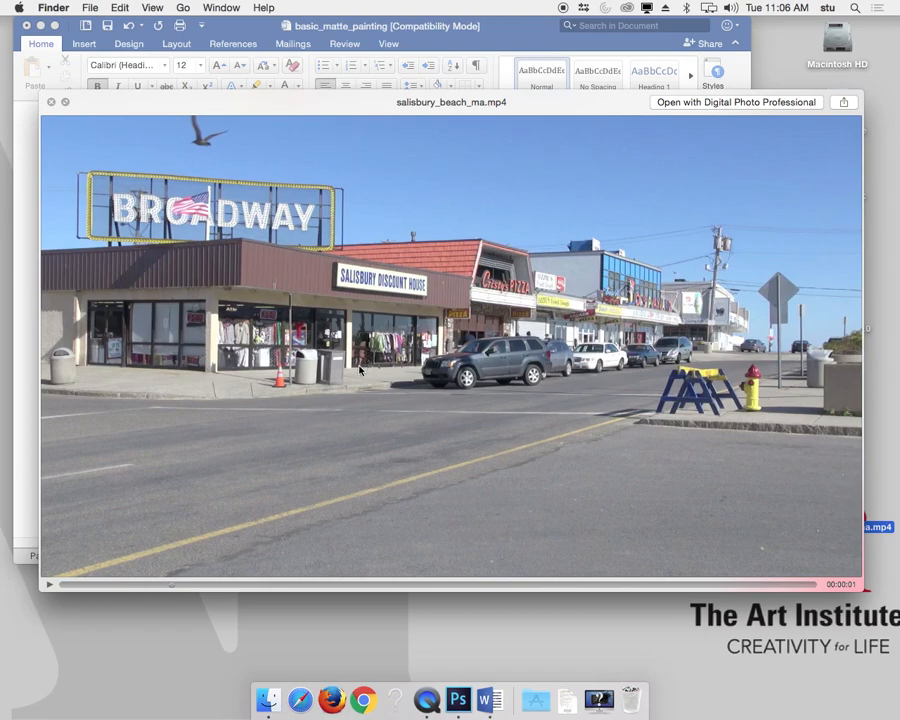
pyautogui.press('space')
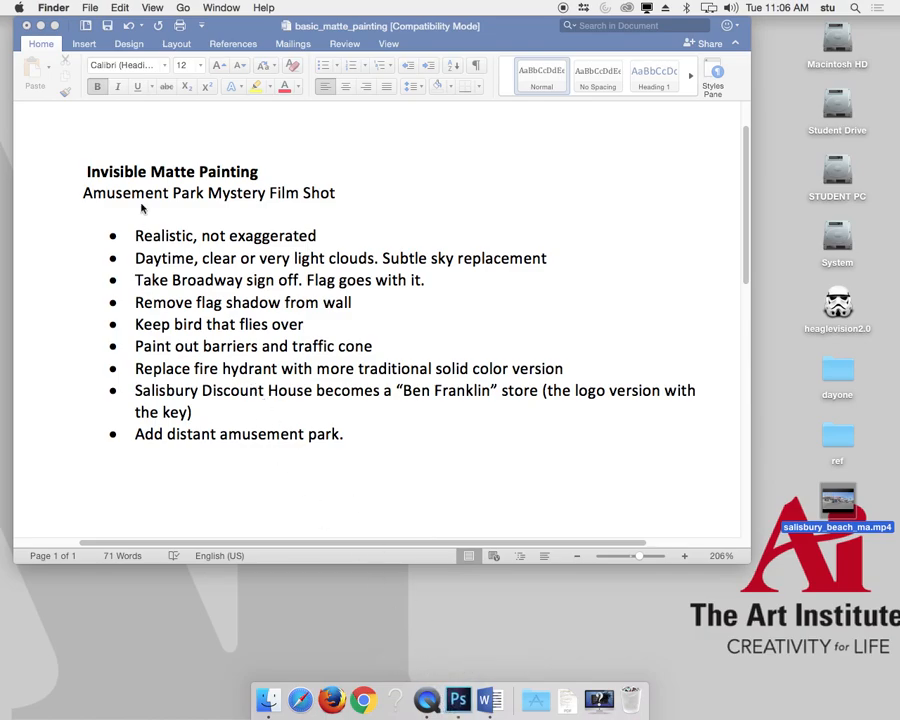
# - Switch to Photoshop, open salisbury_beach_ma.mp4 from the Desktop, and enlarge its document window
pyautogui.press('super+Tab')
pyautogui.press('super+Tab')
pyautogui.press('super+Tab')
pyautogui.click(130, 7)
pyautogui.click(142, 38)
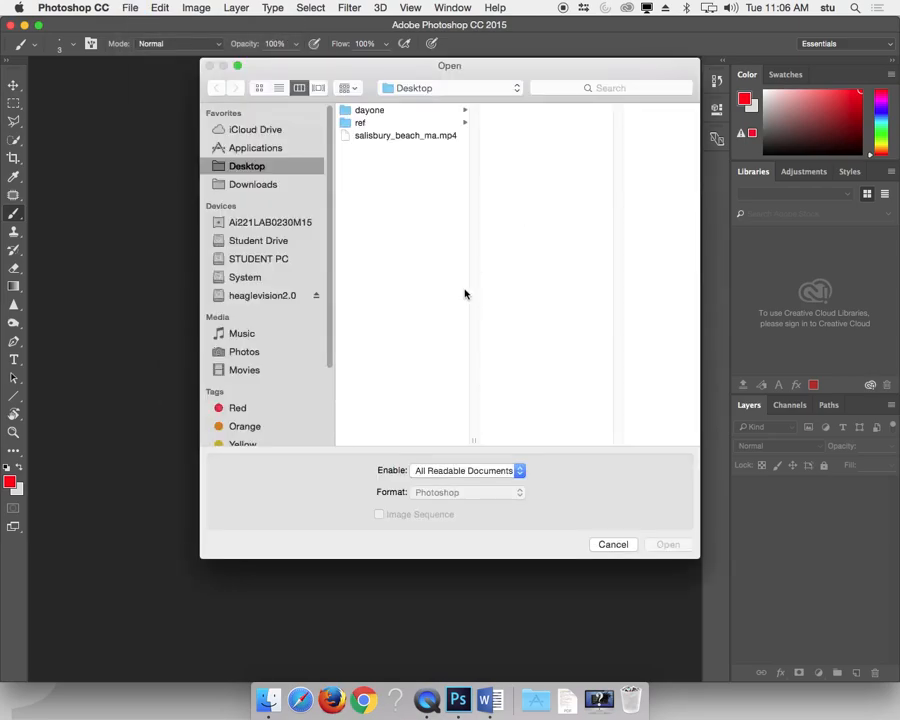
pyautogui.click(385, 136)
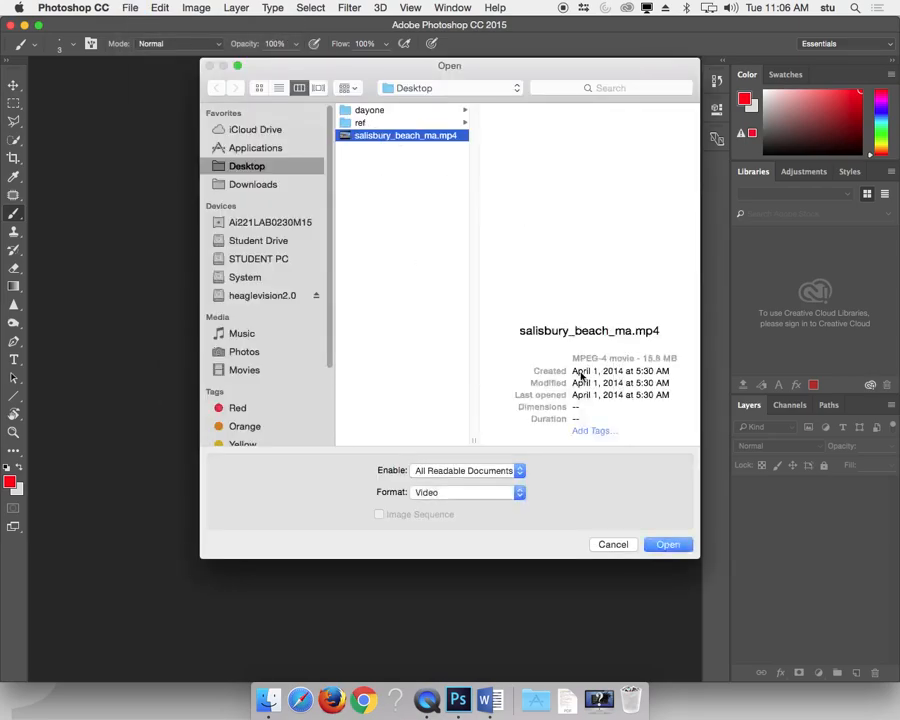
pyautogui.click(664, 545)
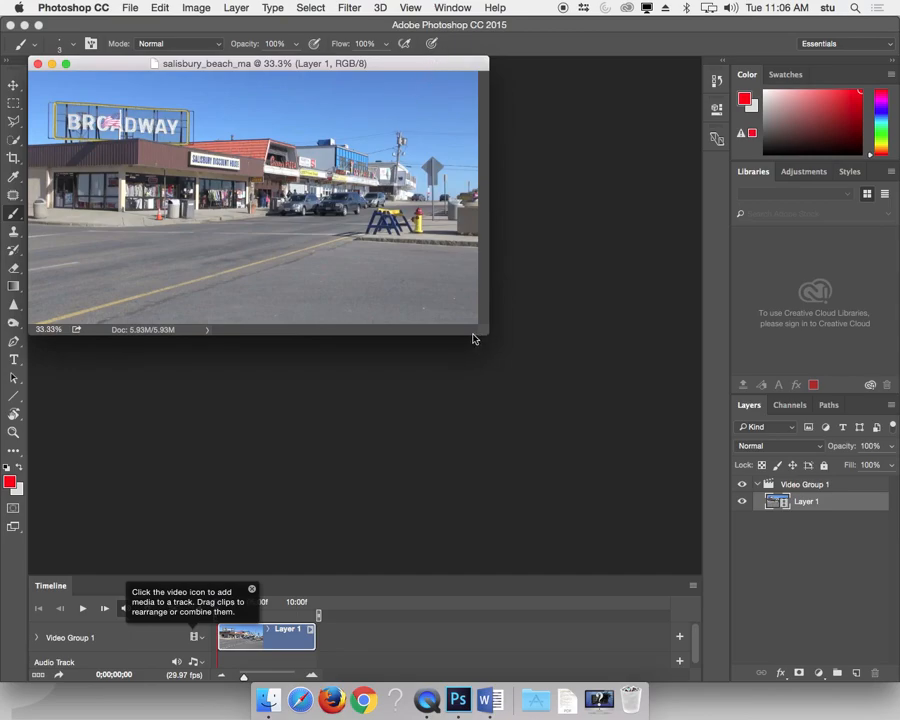
pyautogui.moveTo(484, 335); pyautogui.dragTo(637, 515)
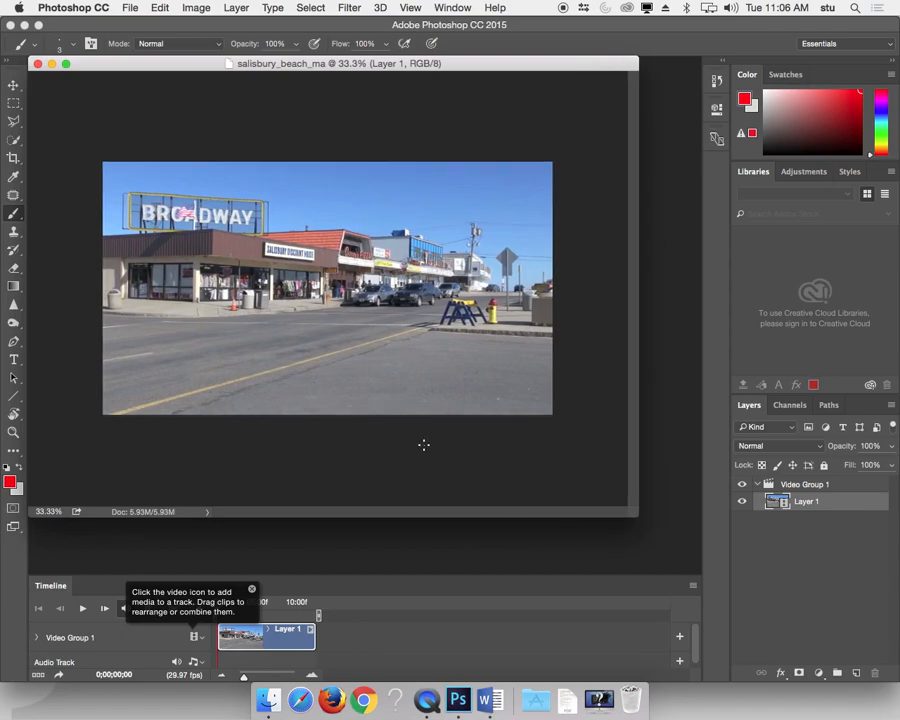
pyautogui.click(252, 589)
# - Copy the whole video frame at 0;00;00;16 into a new 1920 × 1080 pixel RGB document
pyautogui.moveTo(220, 604)
pyautogui.mouseDown()
pyautogui.moveTo(260, 609)
pyautogui.moveTo(219, 614)
pyautogui.moveTo(220, 605)
pyautogui.mouseUp()
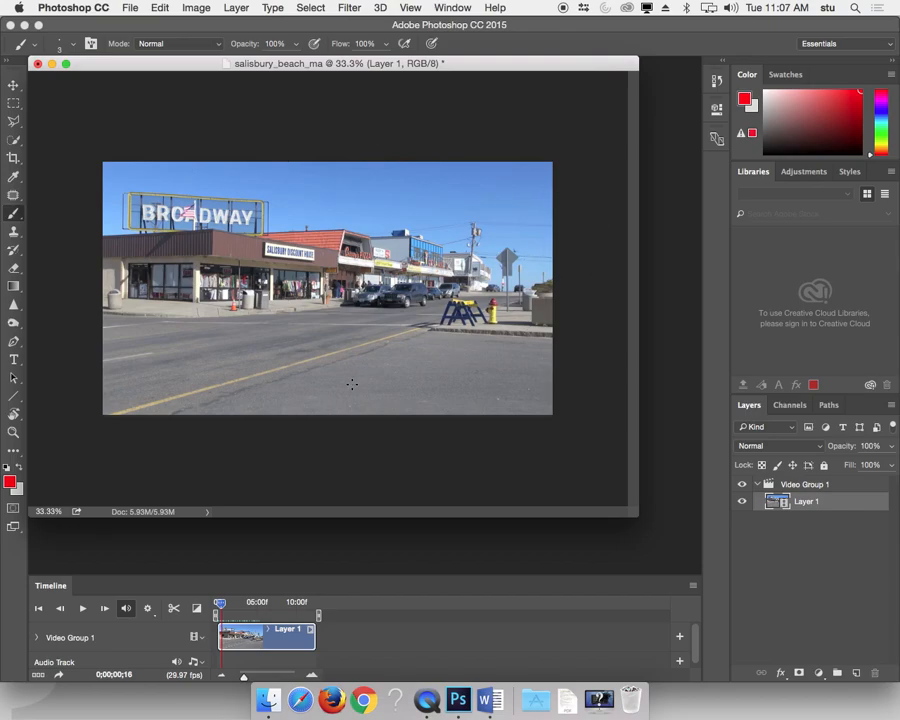
pyautogui.press('super+a')
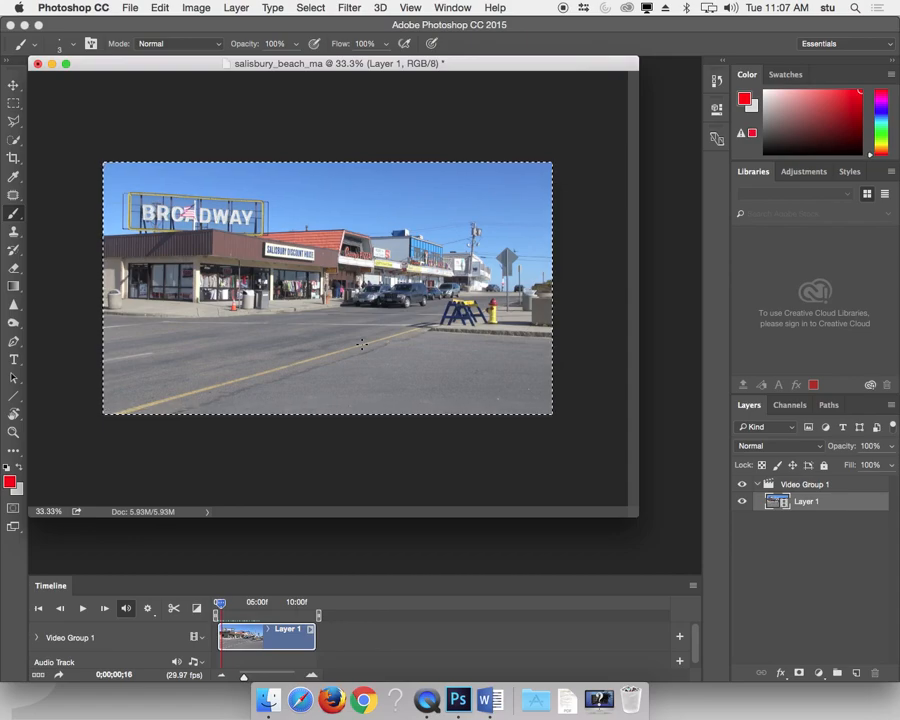
pyautogui.press('super+n')
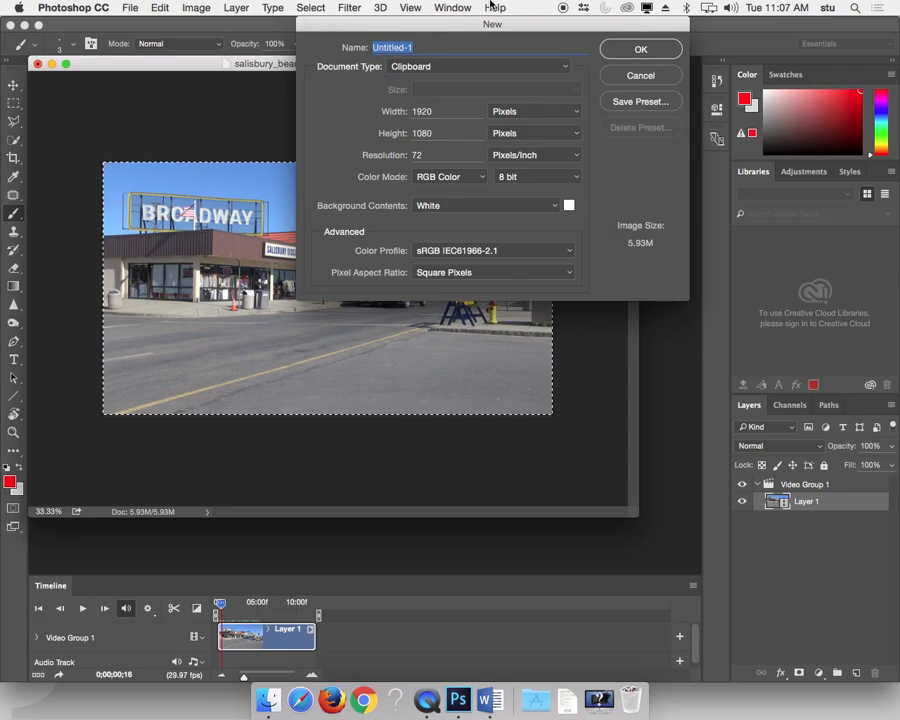
pyautogui.click(640, 57)
pyautogui.hotkey('ctrl', 'v')
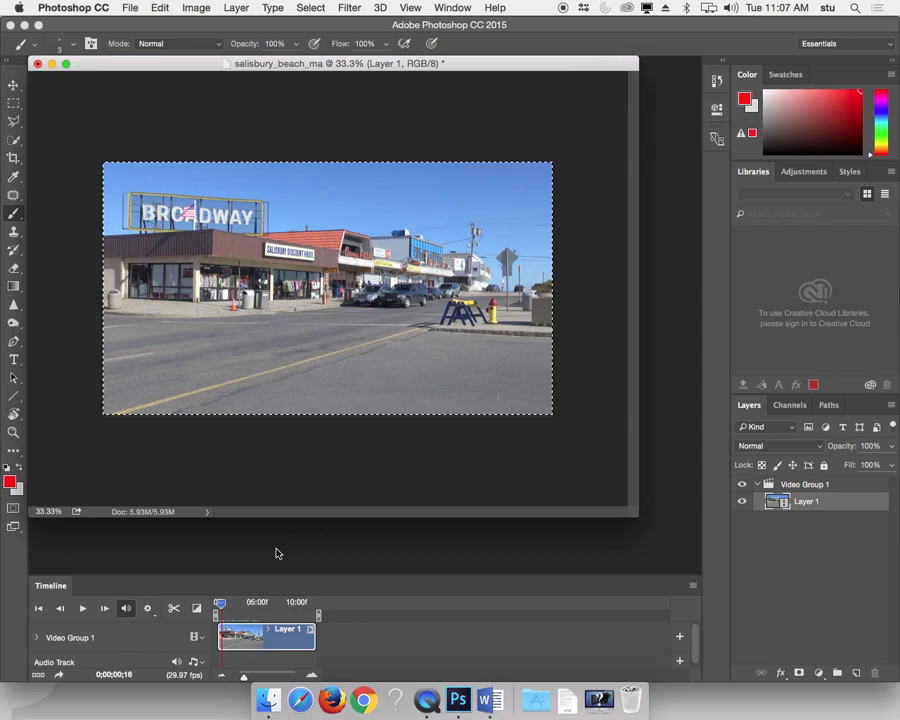
# - Copy the video frame at 0;00;11;17, close the clip without saving, and paste the frame as a layer above the first one
pyautogui.moveTo(219, 603); pyautogui.dragTo(307, 603)
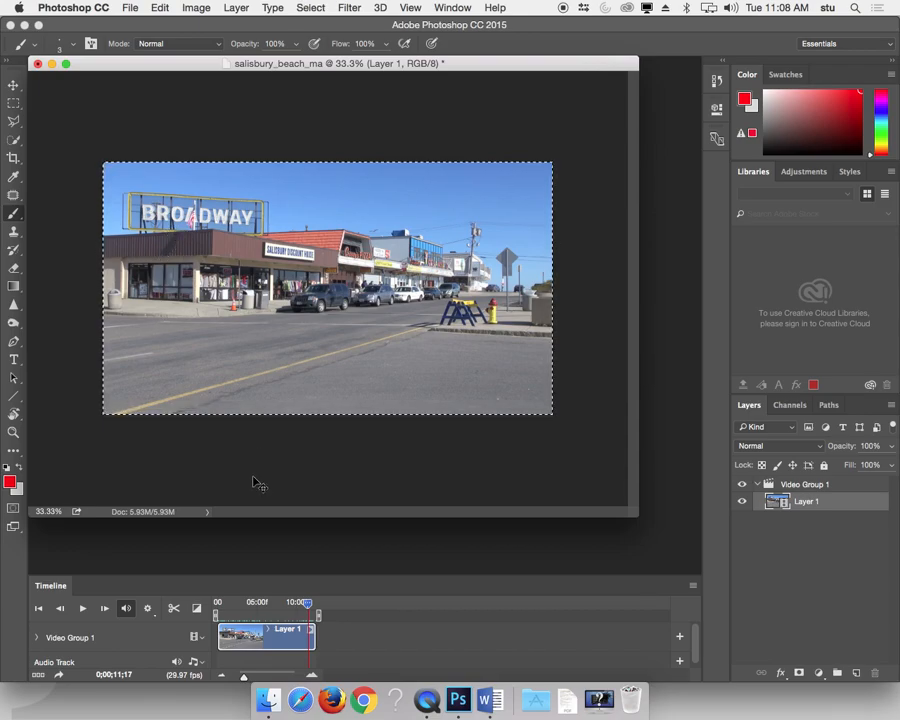
pyautogui.press('super+c')
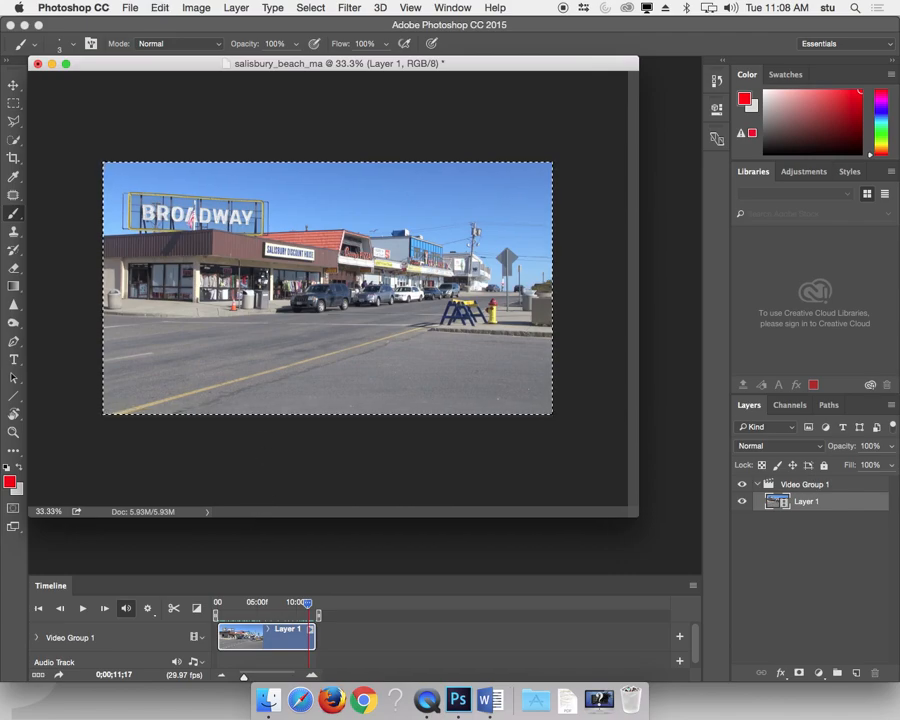
pyautogui.press('super+w')
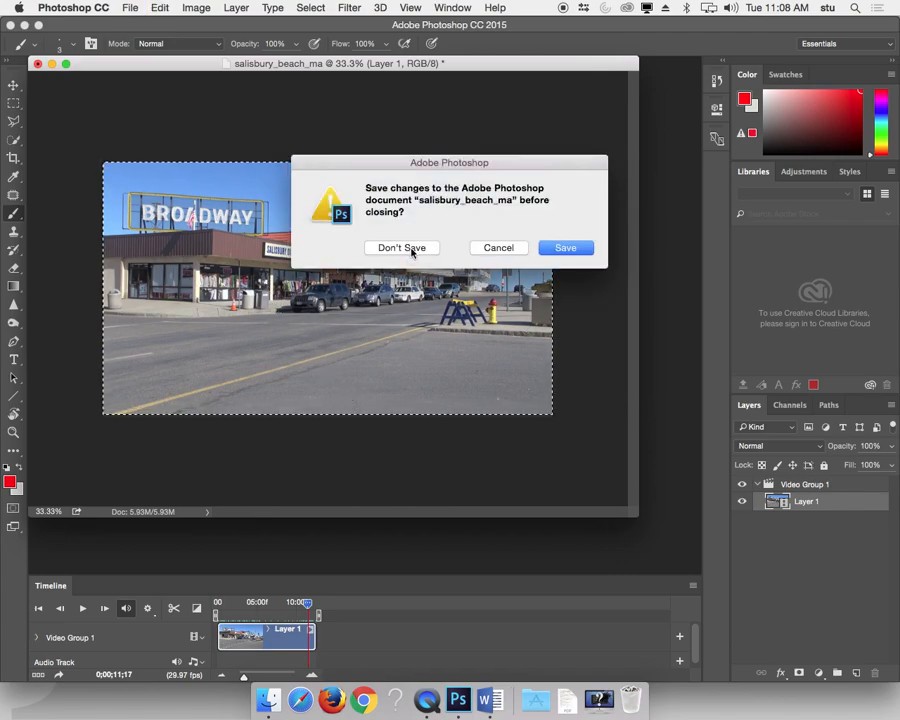
pyautogui.click(410, 248)
pyautogui.press('super+v')
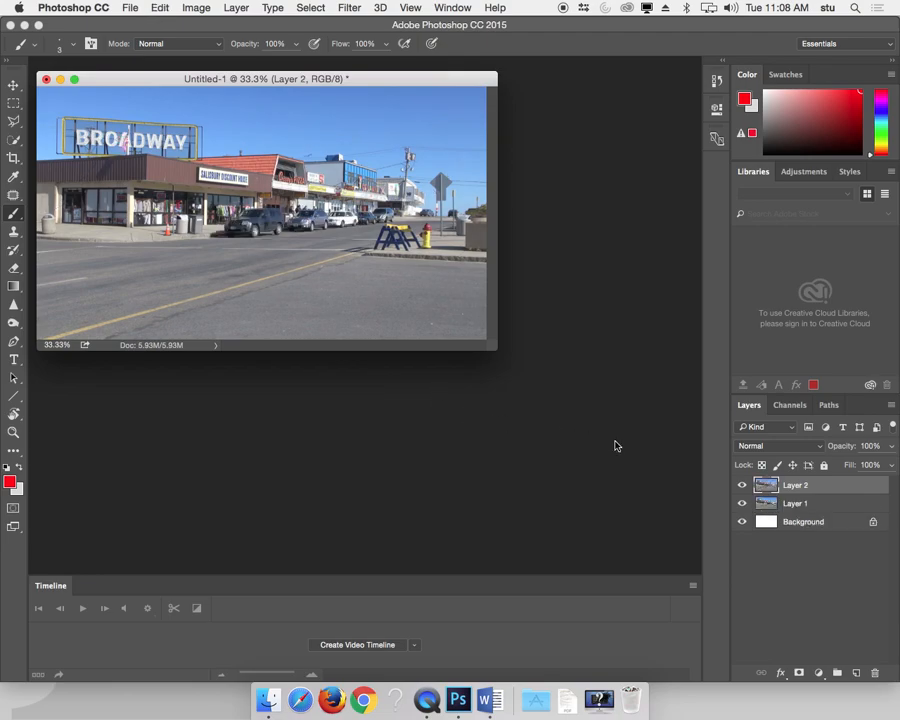
# - Toggle Layer 2's visibility repeatedly to compare the two pasted frames across the whole image
pyautogui.click(742, 485)
pyautogui.click(745, 486)
pyautogui.click(745, 486)
pyautogui.click(745, 486)
pyautogui.click(745, 486)
pyautogui.click(745, 486)
pyautogui.click(745, 486)
pyautogui.click(745, 486)
pyautogui.click(745, 486)
pyautogui.click(745, 486)
# - Compare the flag and its shadow on the storefront wall up close between Layer 2 and Layer 1
pyautogui.press('super+equal')
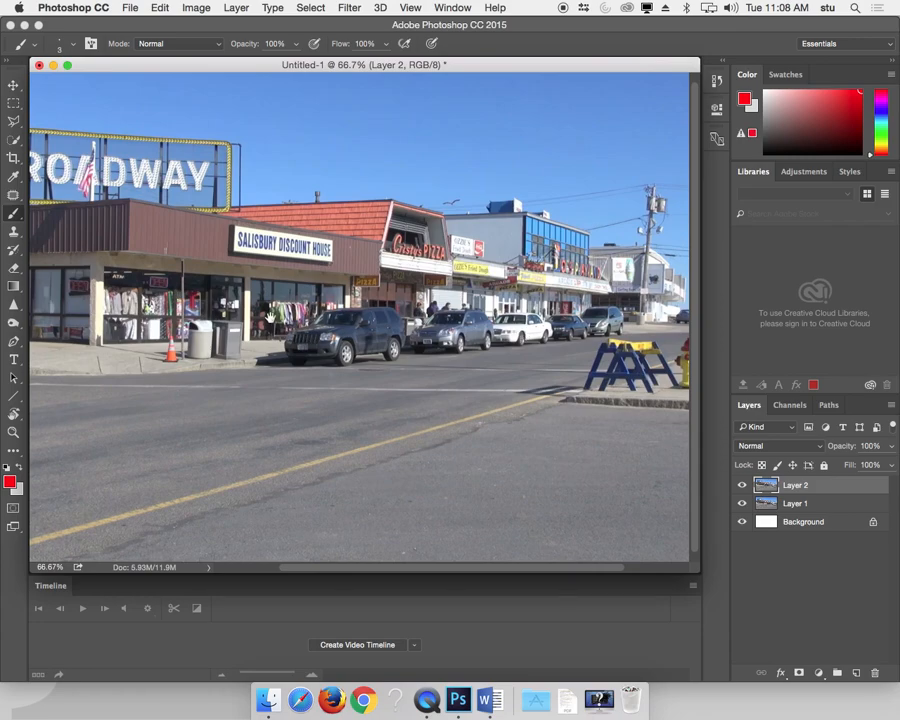
pyautogui.moveTo(270, 317); pyautogui.dragTo(391, 326)
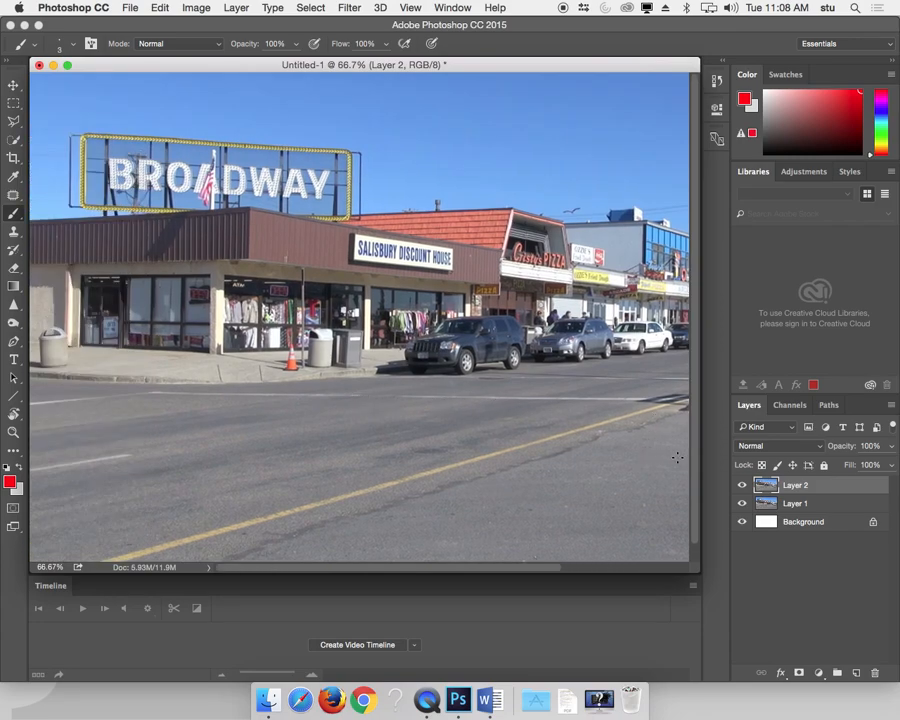
pyautogui.click(743, 486)
pyautogui.click(743, 486)
pyautogui.click(742, 485)
pyautogui.click(742, 485)
pyautogui.click(742, 485)
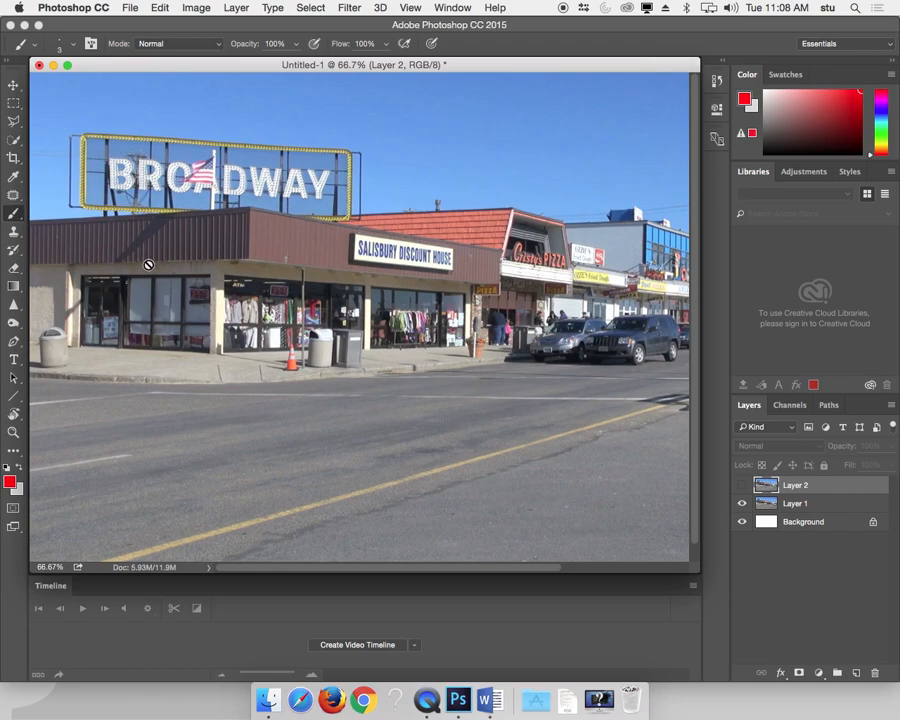
# - Show Layer 2 again, add a white layer mask to it, and make black the painting color
pyautogui.click(742, 486)
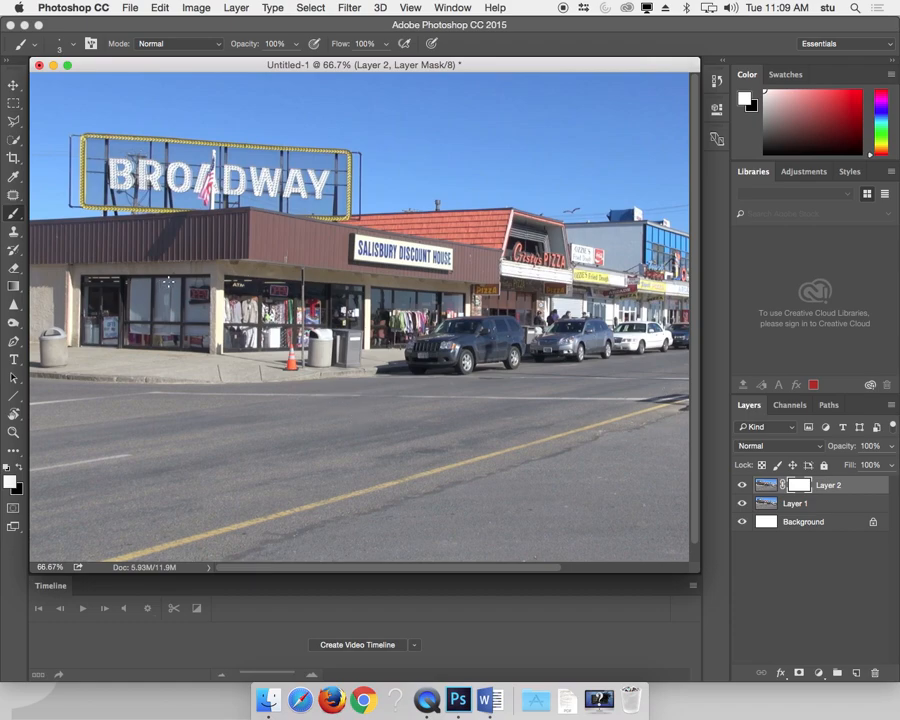
pyautogui.press('x')
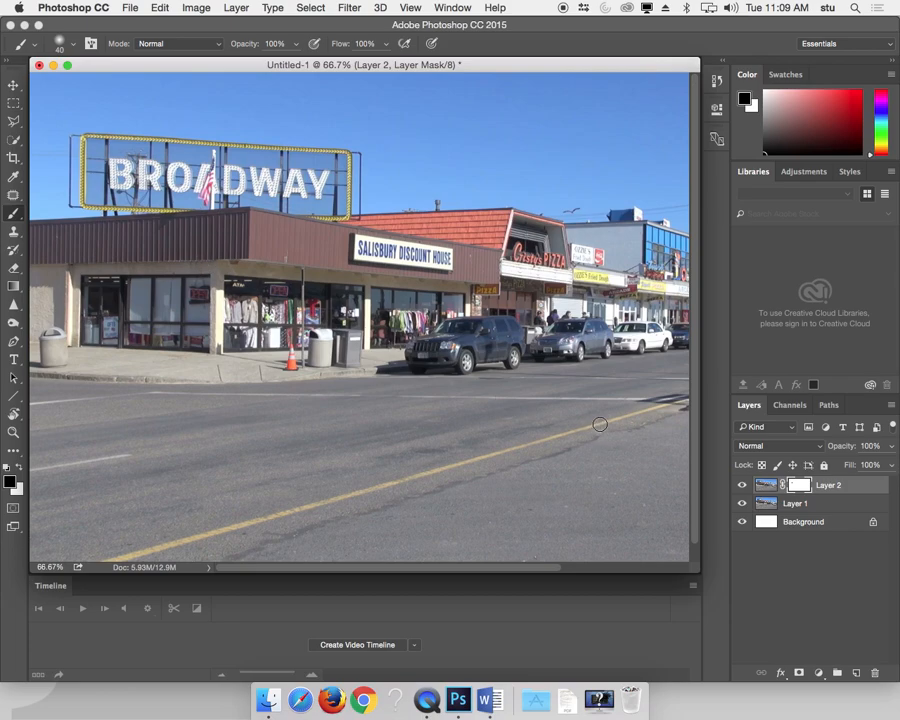
# - Save the document to the Desktop in Photoshop format as amusement_park.psd, keeping its layers
pyautogui.press('super+s')
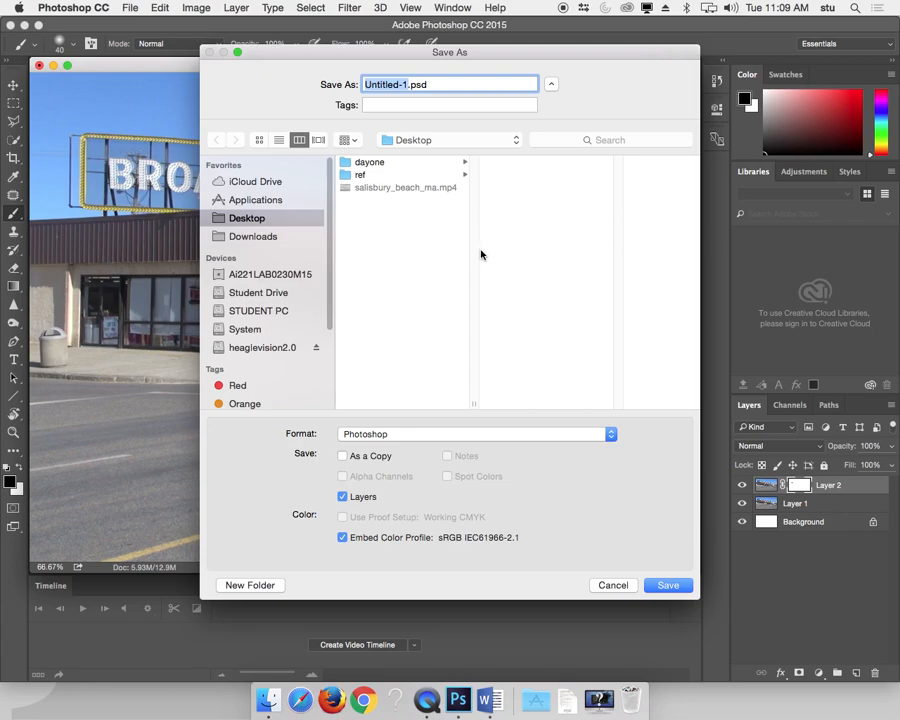
pyautogui.write('amuseme')
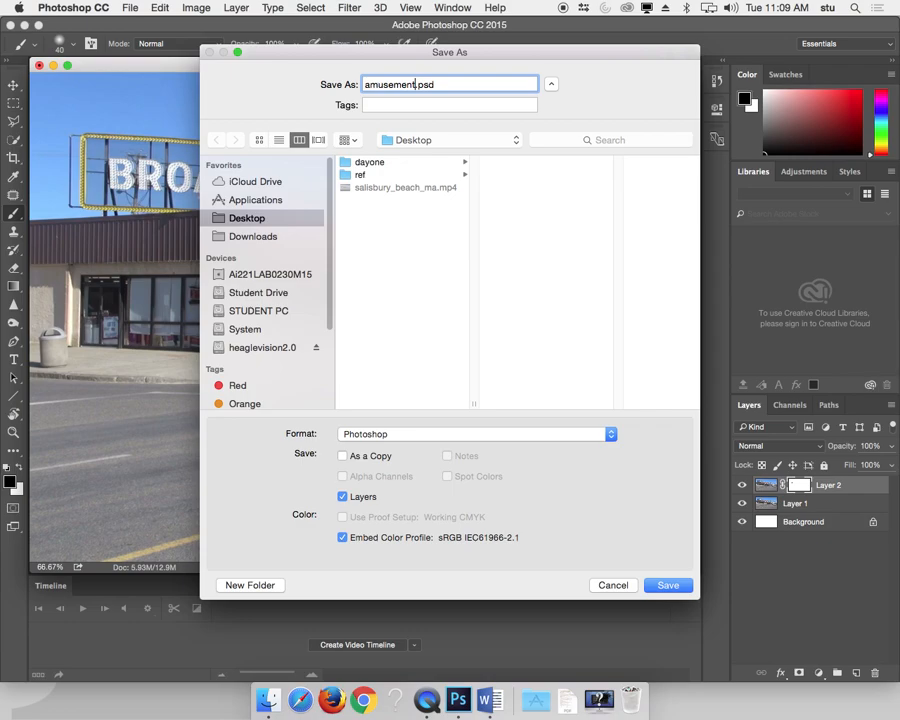
pyautogui.write('nt_park')
pyautogui.press('Return')
pyautogui.press('Return')
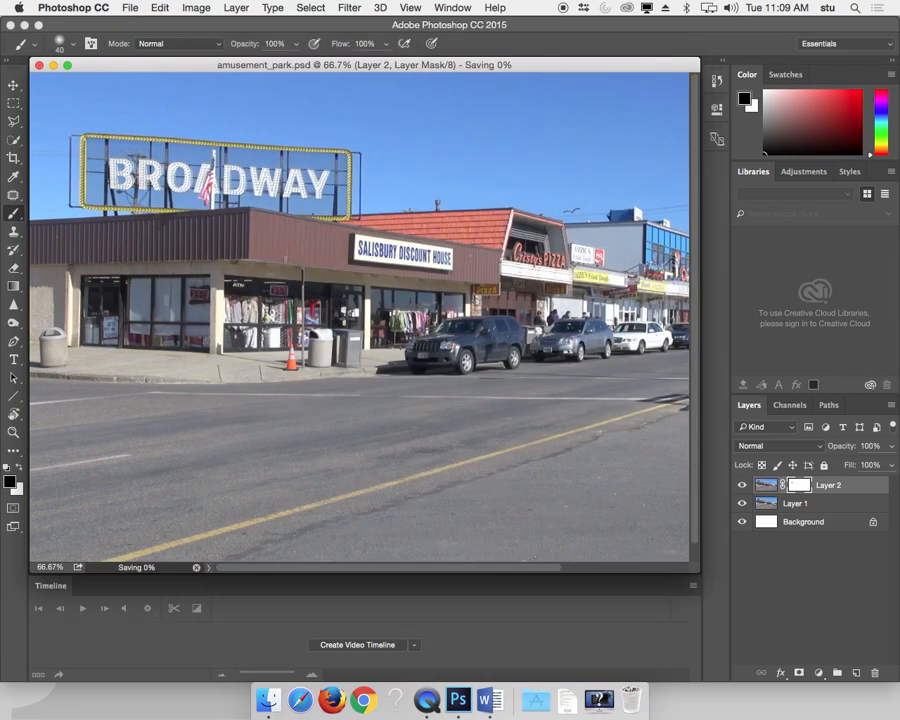
# - Merge the visible layers into a single Background and duplicate it as a working layer
pyautogui.press('super+shift+e')
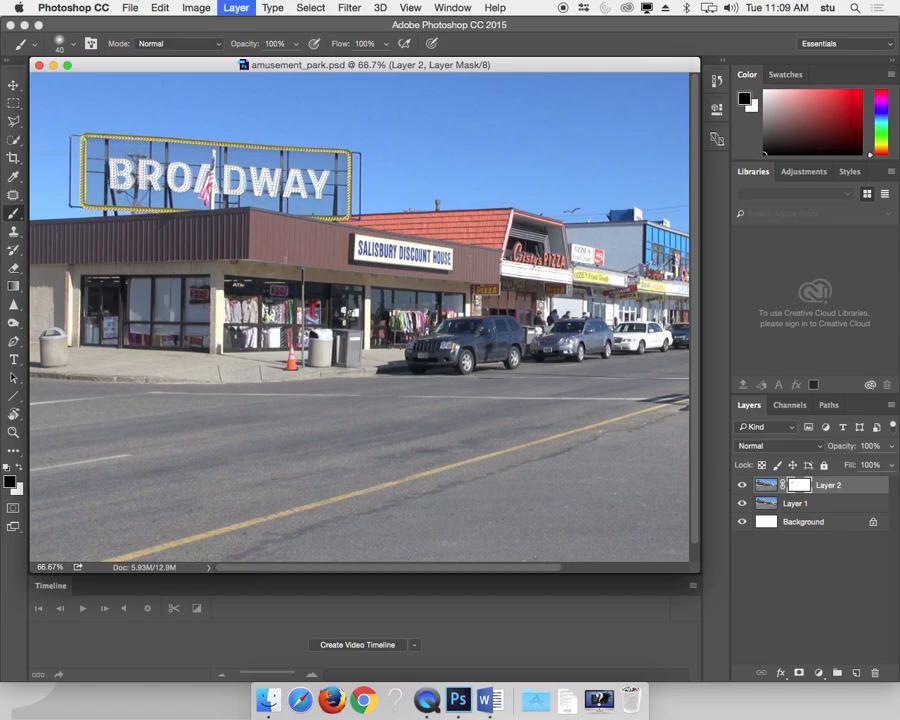
pyautogui.press('super+equal')
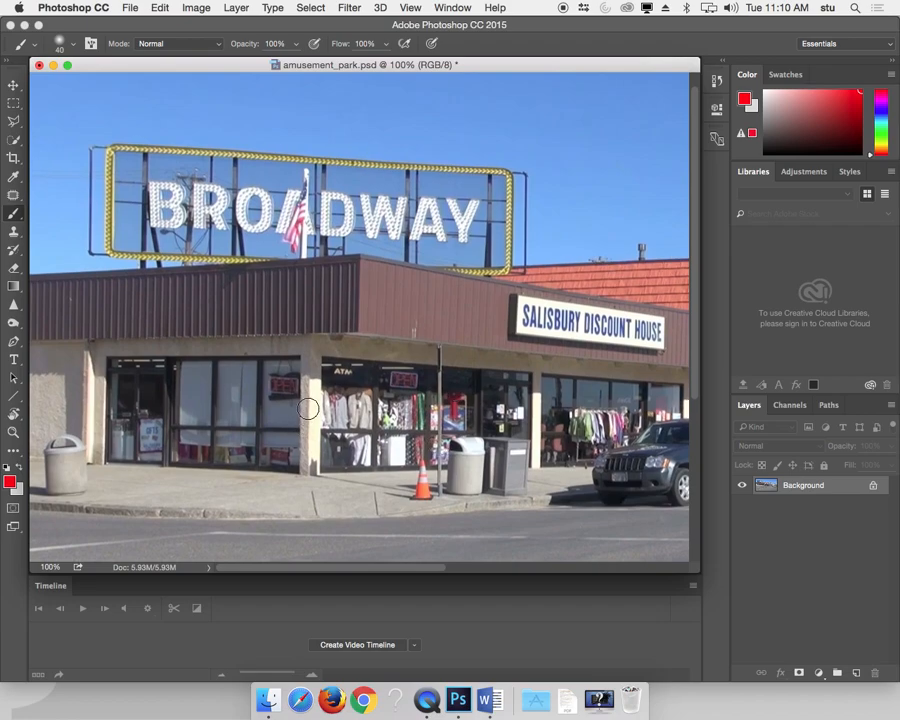
pyautogui.press('super+equal')
pyautogui.press('super+equal')
pyautogui.hscroll(-6, 410, 356)
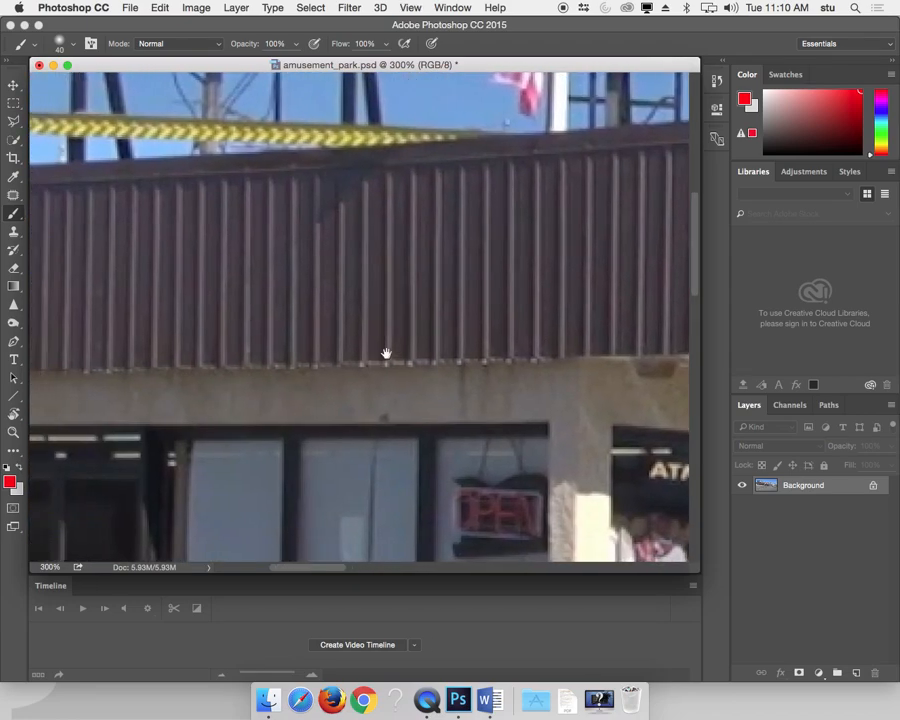
pyautogui.hscroll(-4, 377, 350)
pyautogui.press('super+minus')
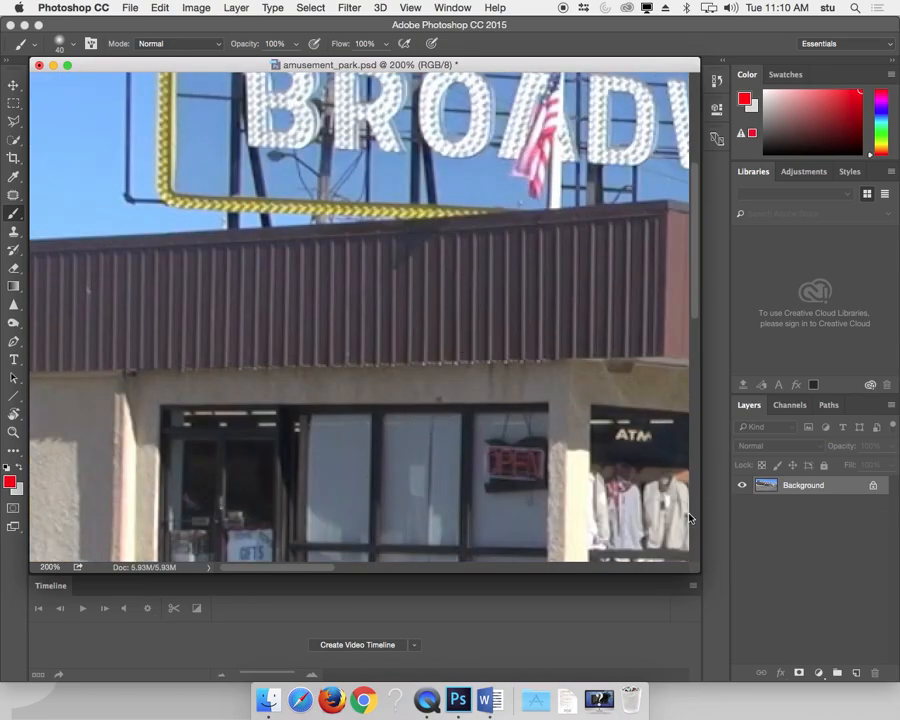
pyautogui.press('super+j')
# - Try to cover the diagonal shadow on the brown siding with the Clone Stamp at size 20, sampling clean siding beside it
pyautogui.press('s')
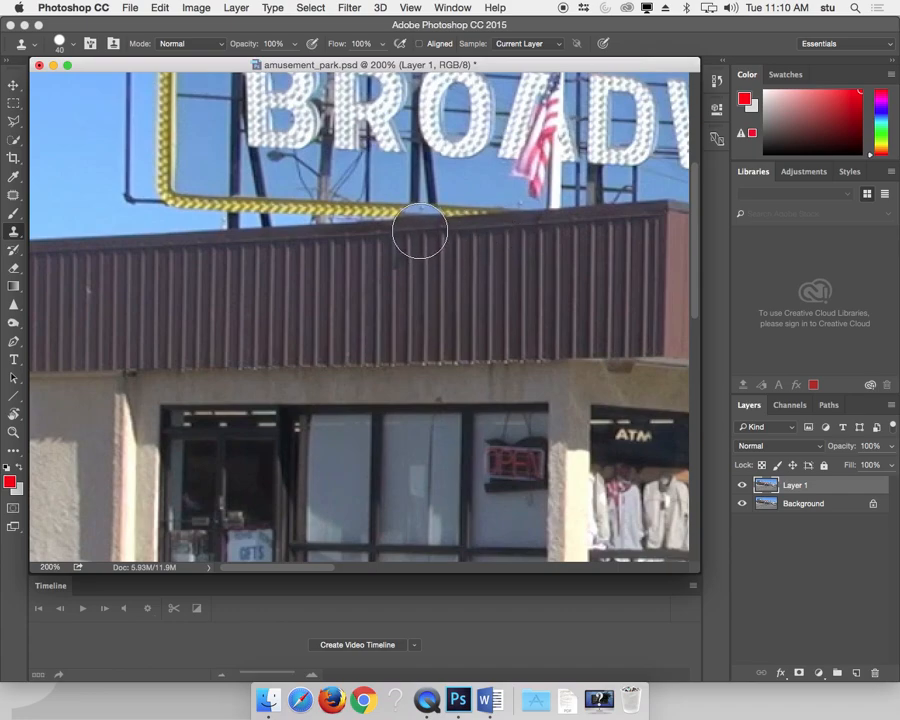
pyautogui.press('[')
pyautogui.press('[')
pyautogui.press('[')
pyautogui.press('[')
pyautogui.keyDown('alt'); pyautogui.click(470, 232); pyautogui.keyUp('alt')
pyautogui.moveTo(435, 234)
pyautogui.mouseDown()
pyautogui.moveTo(409, 235)
pyautogui.moveTo(416, 233)
pyautogui.moveTo(402, 273)
pyautogui.moveTo(422, 255)
pyautogui.moveTo(388, 356)
pyautogui.moveTo(464, 271)
pyautogui.moveTo(382, 313)
pyautogui.moveTo(373, 328)
pyautogui.mouseUp()
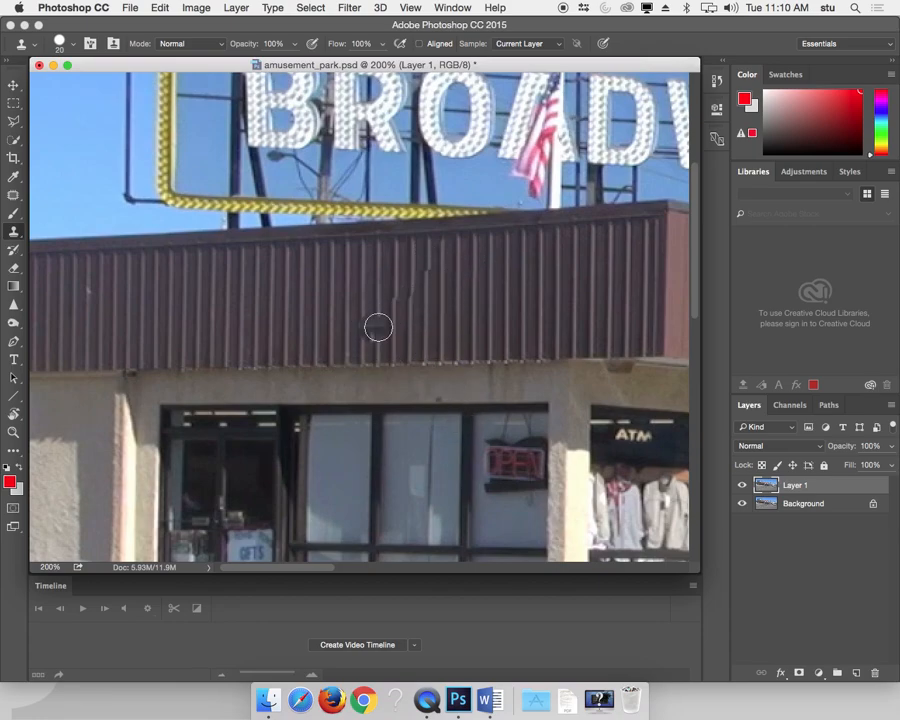
pyautogui.press('super+z')
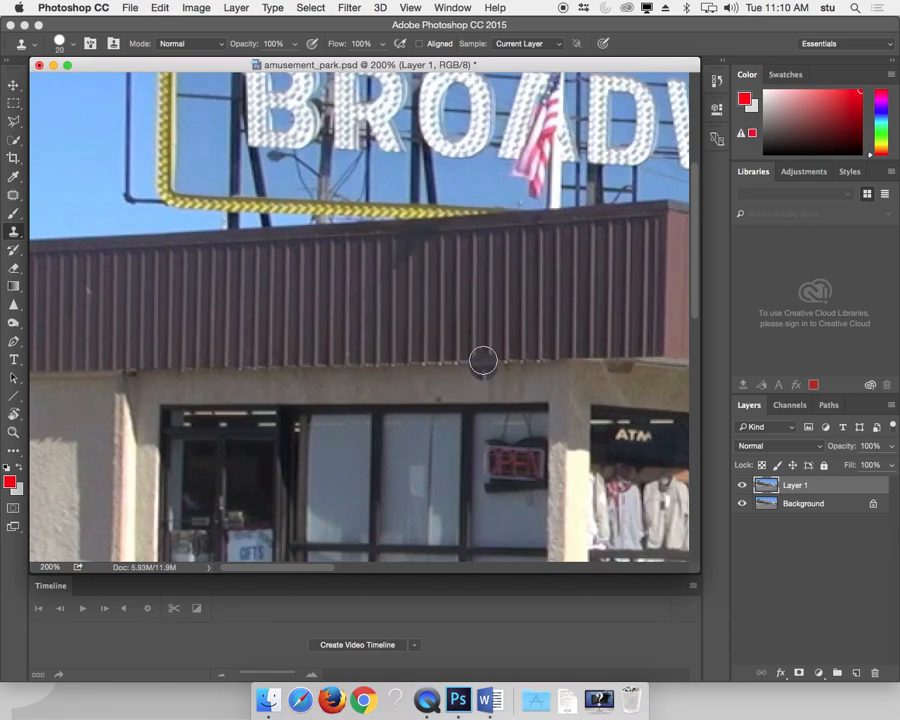
# - Select the clean block of siding between the shadow and the flagpole with the Polygonal Lasso and copy it to a new layer
pyautogui.press('l')
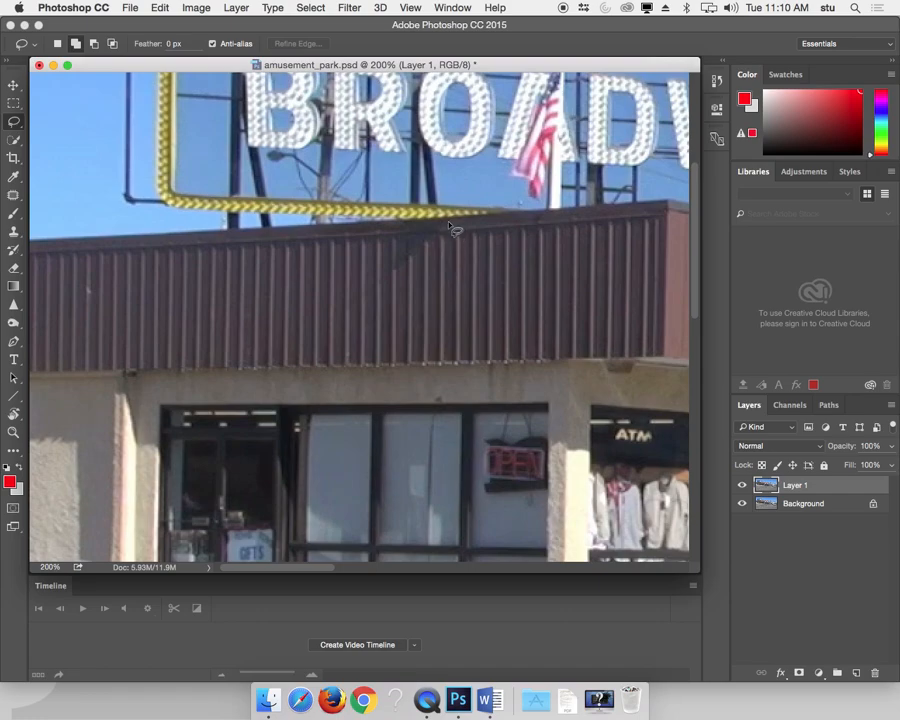
pyautogui.hotkey('shift', 'l')
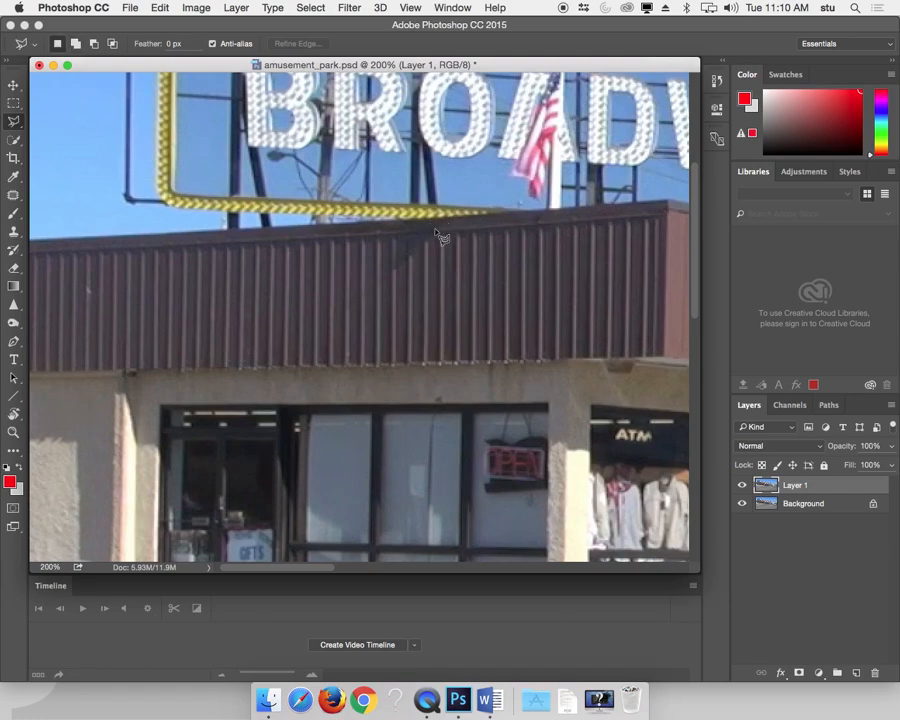
pyautogui.click(451, 225)
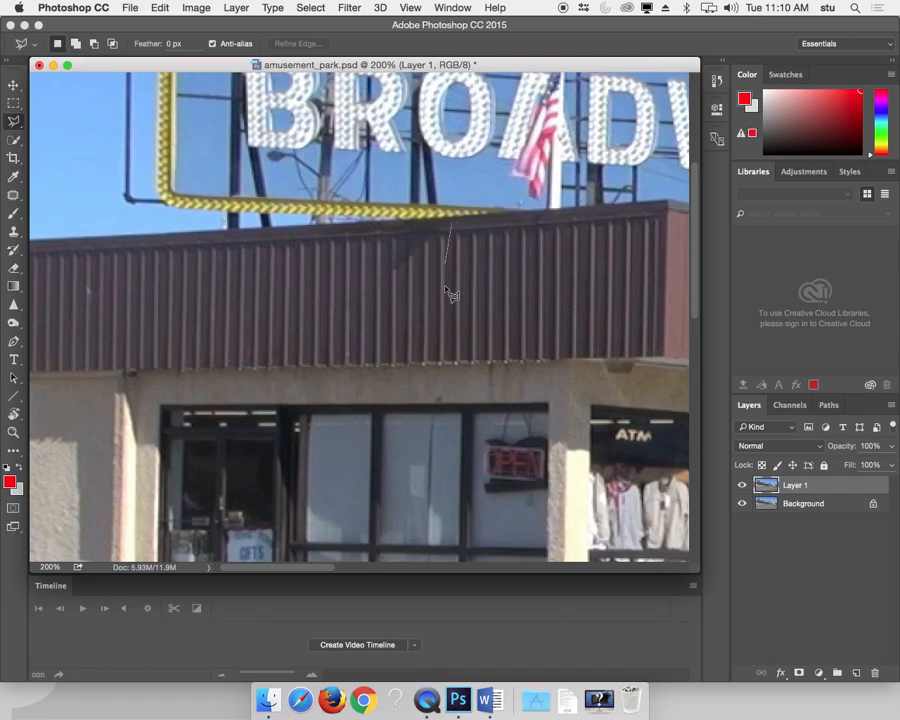
pyautogui.click(451, 362)
pyautogui.click(564, 210)
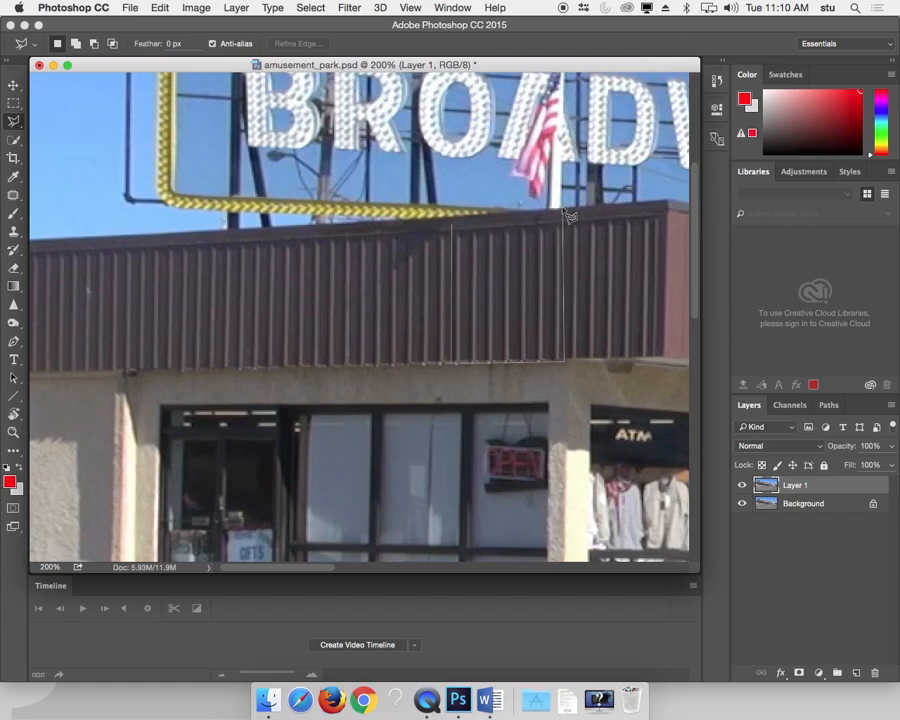
pyautogui.click(452, 226)
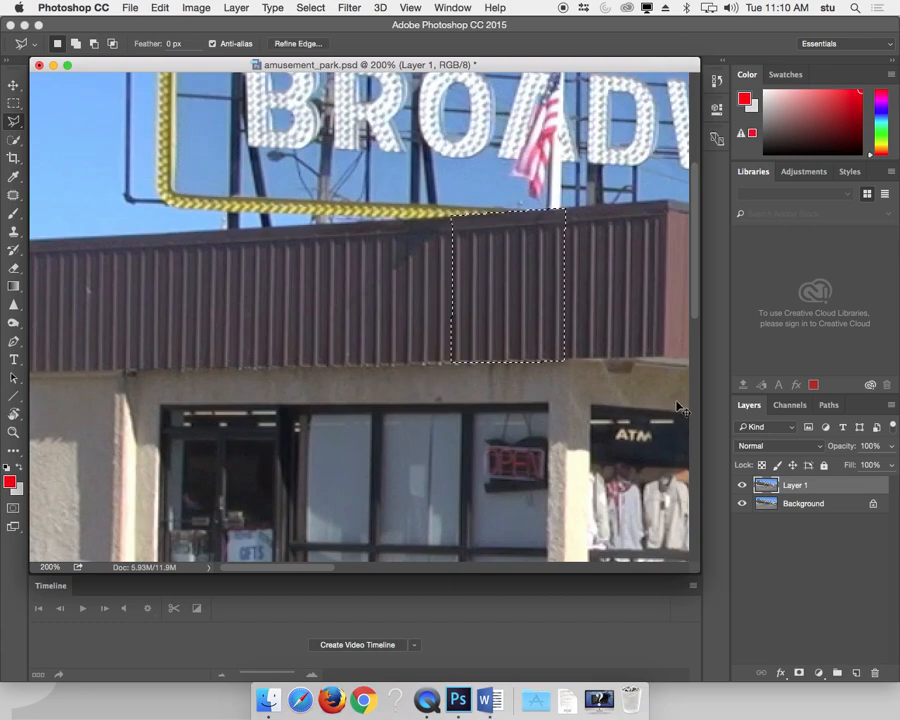
pyautogui.press('super+j')
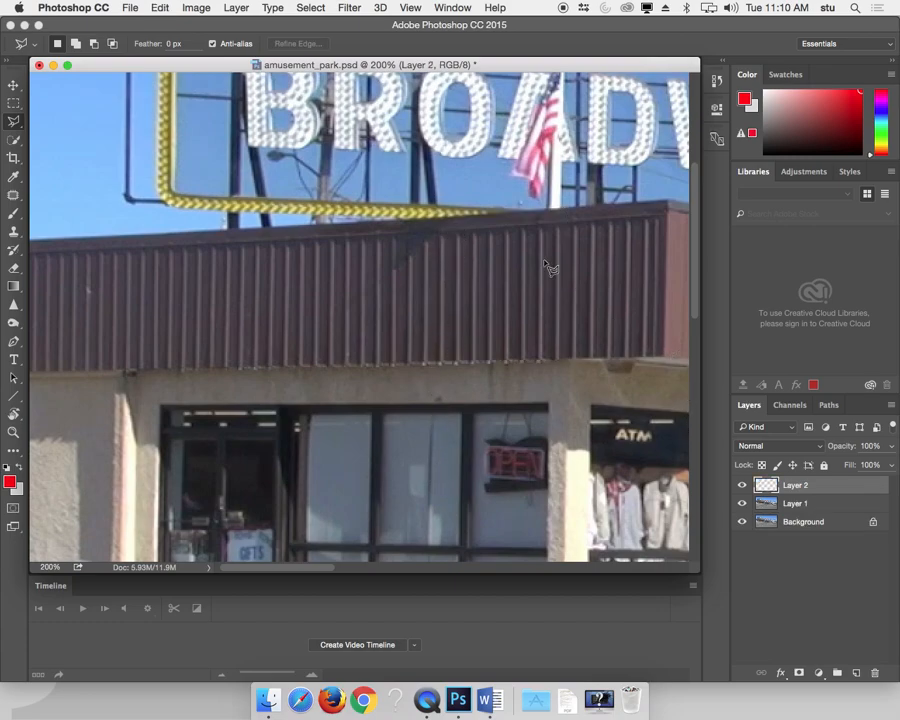
# - Move the copied siding patch over the shadow and transform it slightly to fit the fascia's lower edge
pyautogui.press('b')
pyautogui.press('v')
pyautogui.moveTo(492, 286)
pyautogui.mouseDown()
pyautogui.moveTo(368, 301)
pyautogui.moveTo(410, 304)
pyautogui.moveTo(392, 308)
pyautogui.moveTo(381, 331)
pyautogui.mouseUp()
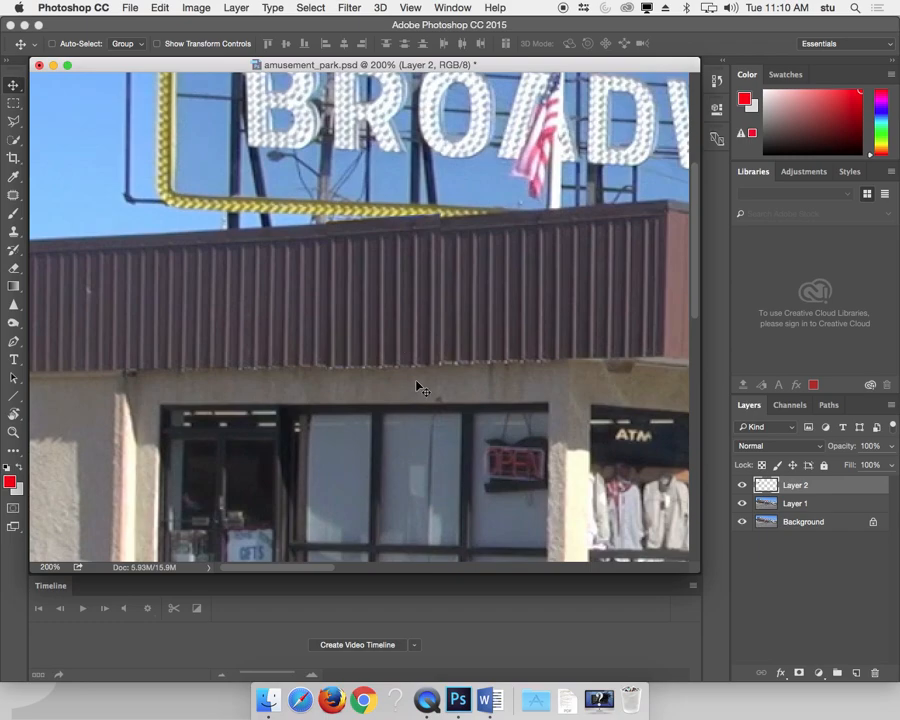
pyautogui.moveTo(367, 285); pyautogui.dragTo(366, 315)
pyautogui.press('super+t')
pyautogui.moveTo(396, 368); pyautogui.dragTo(396, 367)
pyautogui.press('Return')
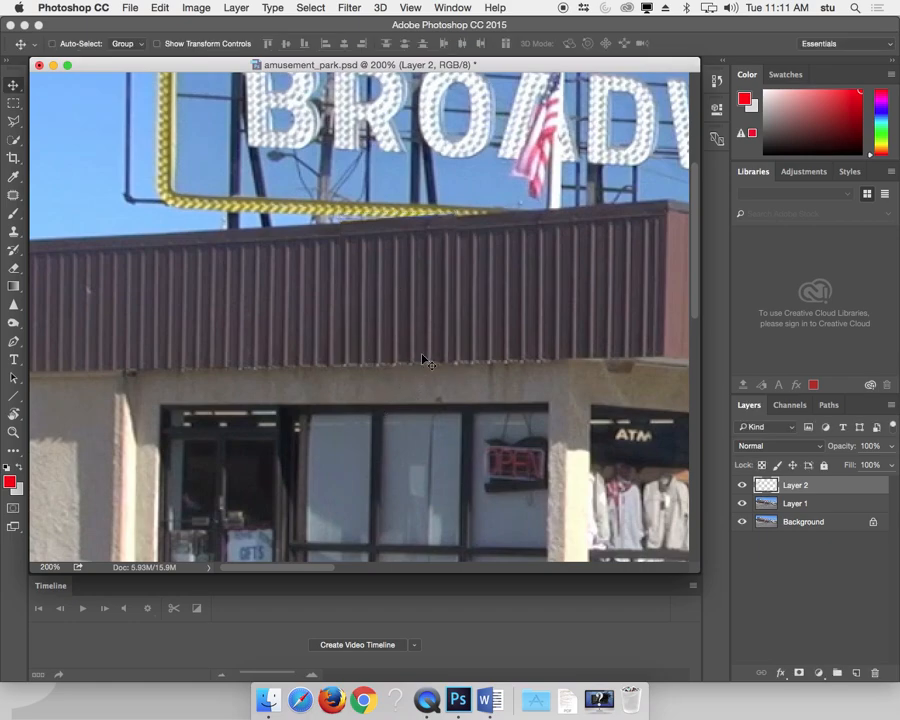
# - Soften the siding patch's edges and clear its overlap along the roofline using a size 15 Eraser
pyautogui.press('e')
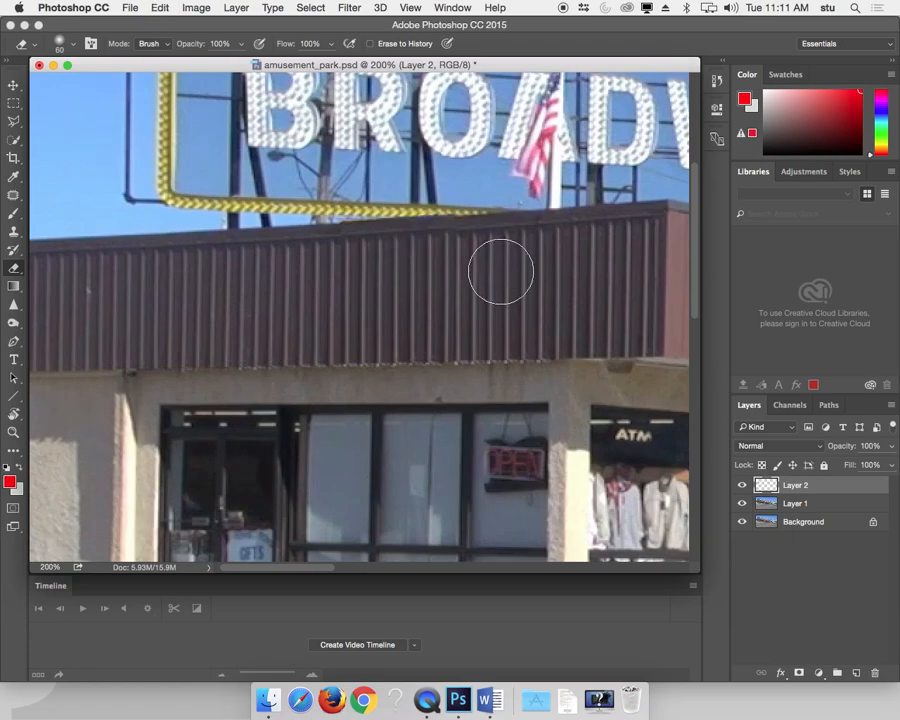
pyautogui.press('[')
pyautogui.press('[')
pyautogui.press('[')
pyautogui.press('[')
pyautogui.press('[')
pyautogui.press('[')
pyautogui.press('[')
pyautogui.press('[')
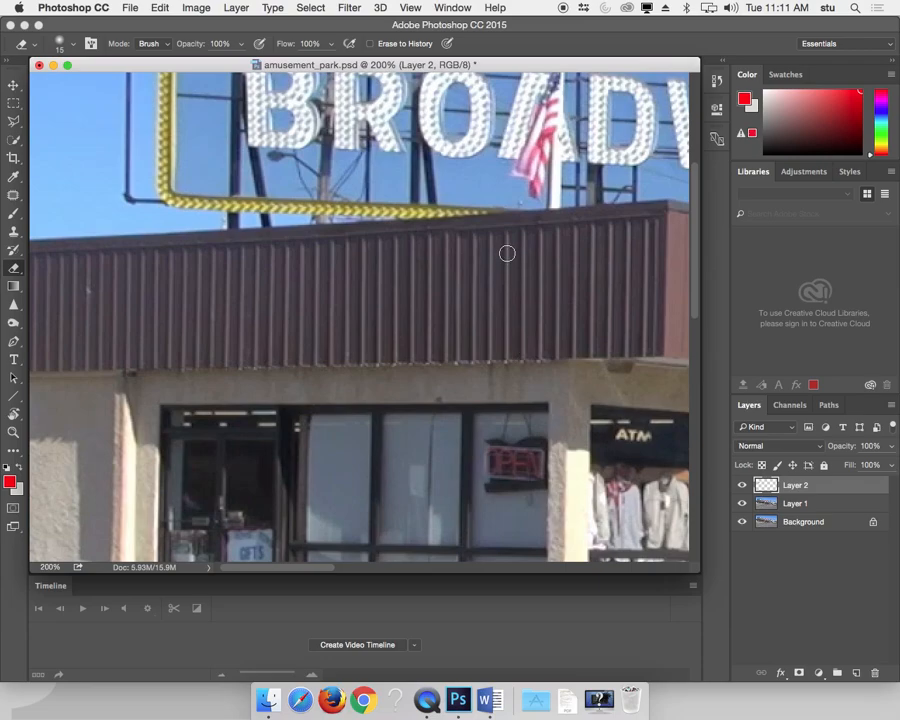
# - Reposition the siding patch over the shadow and set its blend mode to Difference for alignment
pyautogui.press('v')
pyautogui.moveTo(424, 323)
pyautogui.mouseDown()
pyautogui.moveTo(394, 320)
pyautogui.moveTo(394, 376)
pyautogui.moveTo(398, 320)
pyautogui.mouseUp()
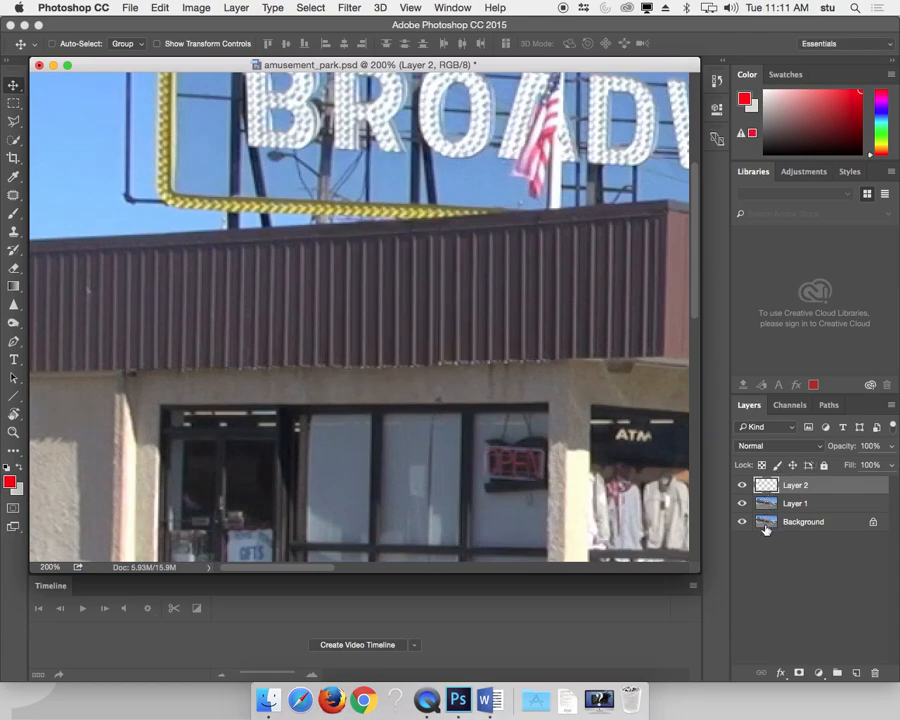
pyautogui.click(786, 446)
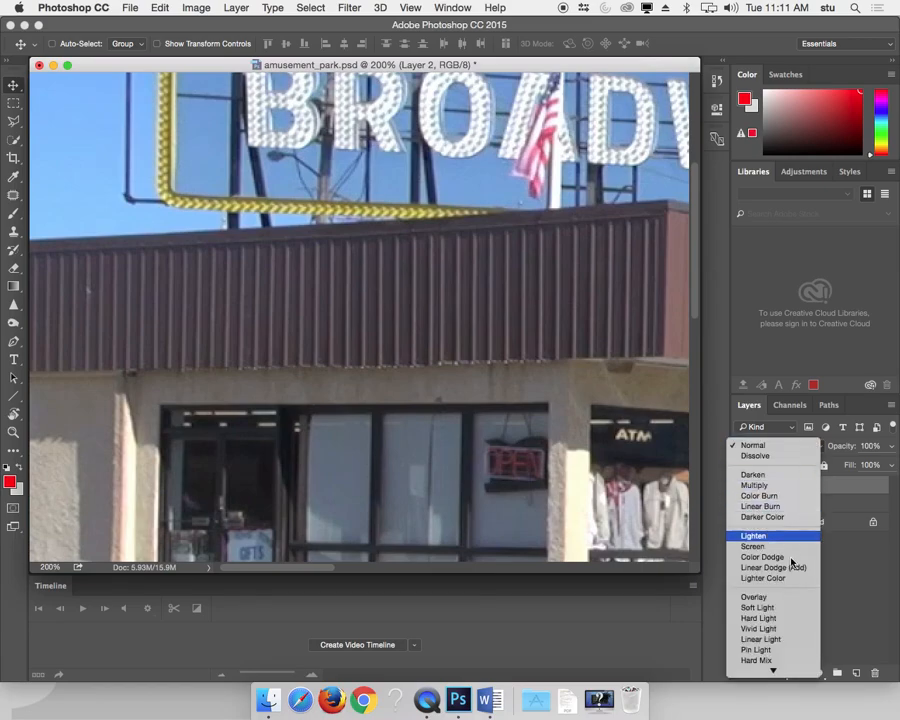
pyautogui.click(786, 587)
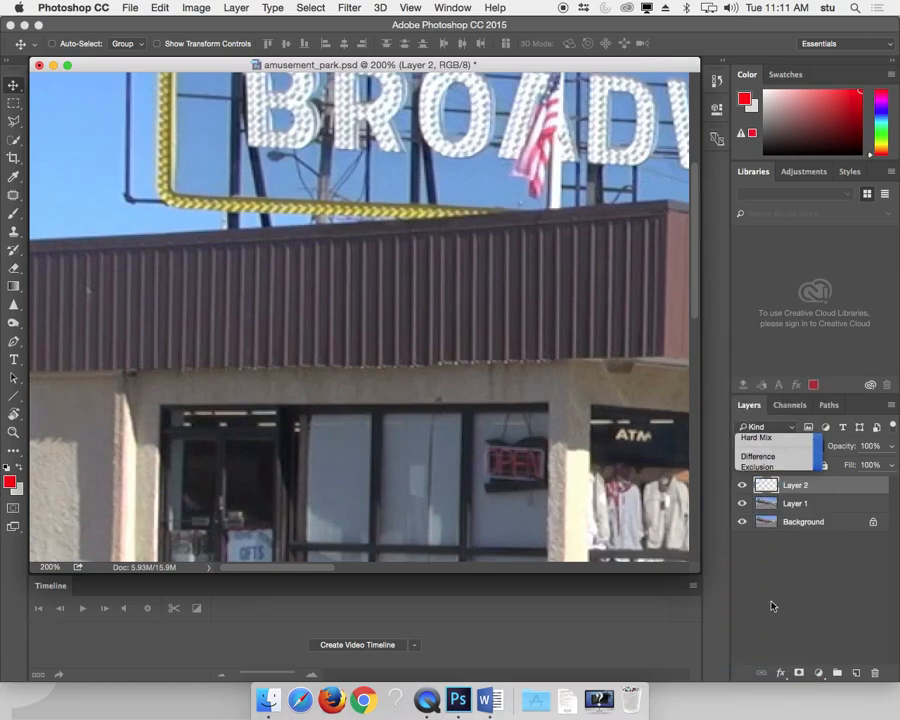
# - Stretch the siding patch to 110.98% width to align its ribs, and set its blend mode back to Normal
pyautogui.press('super+t')
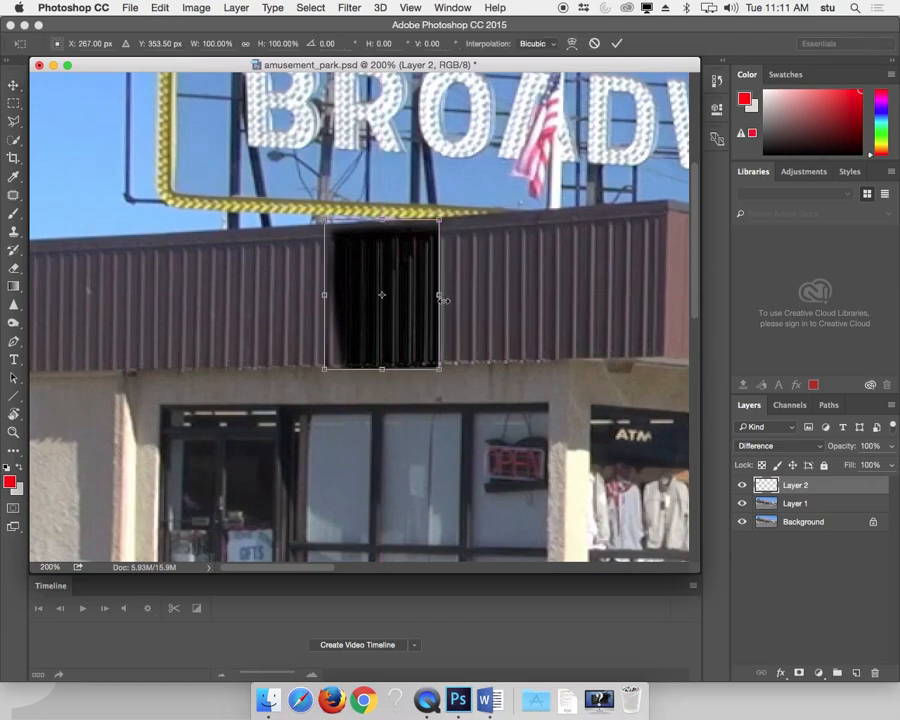
pyautogui.moveTo(443, 295); pyautogui.dragTo(450, 296)
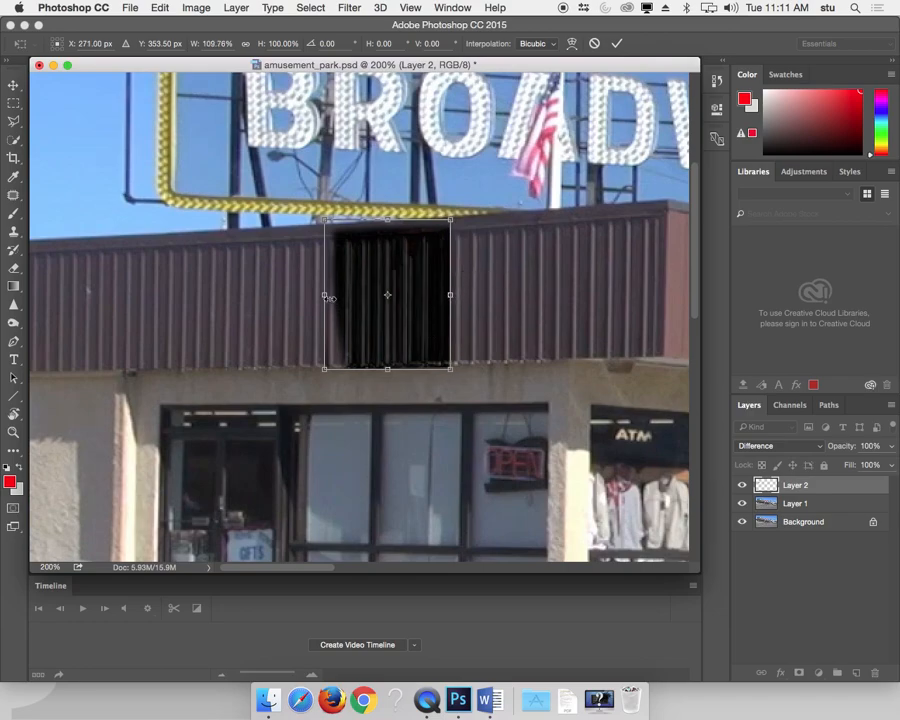
pyautogui.moveTo(325, 295); pyautogui.dragTo(322, 297)
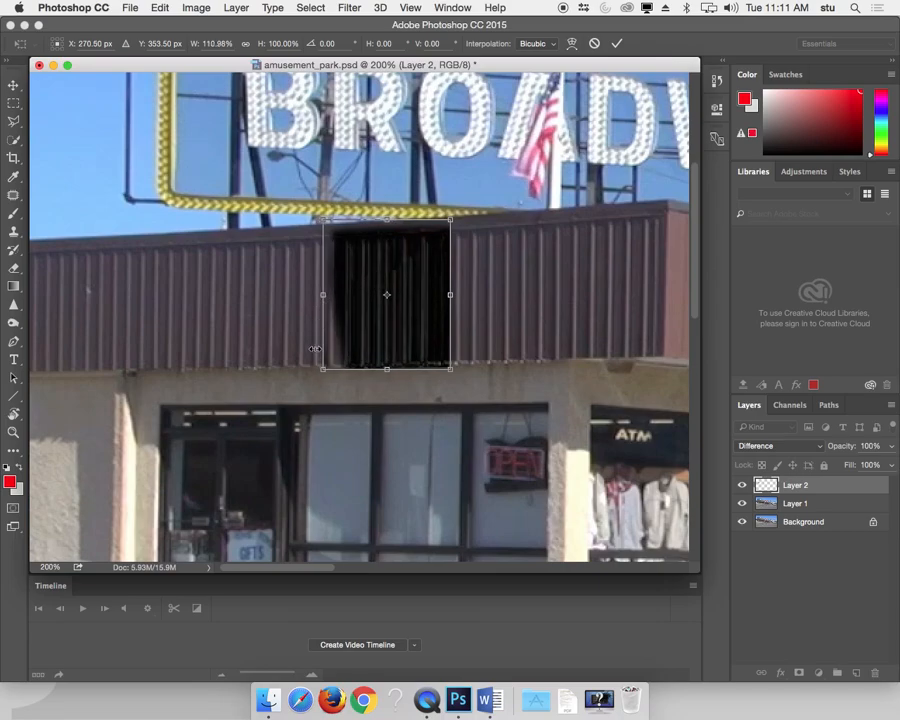
pyautogui.press('Return')
pyautogui.click(770, 447)
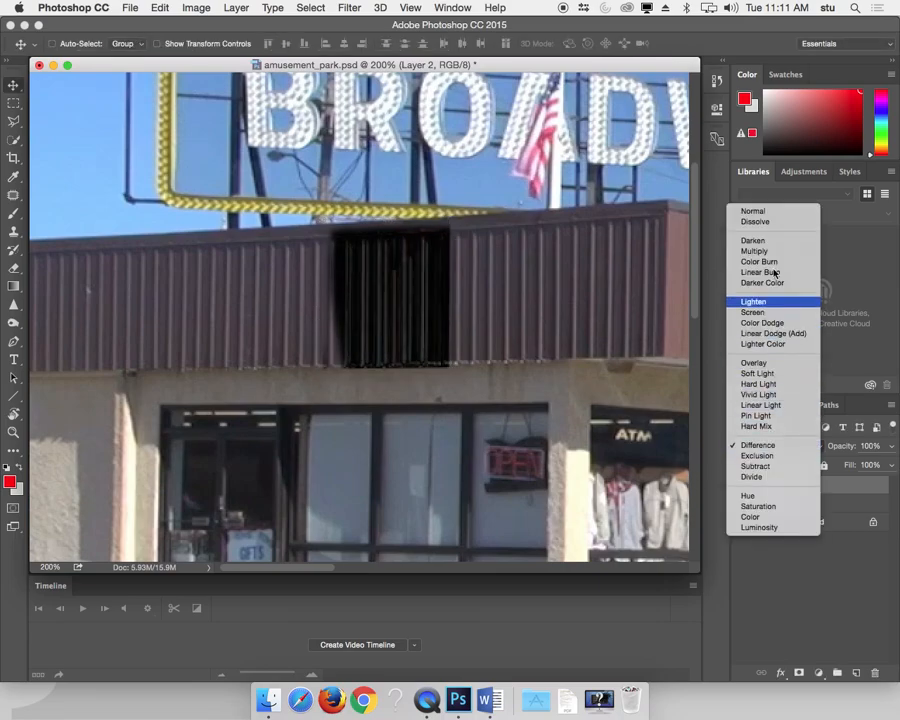
pyautogui.click(746, 206)
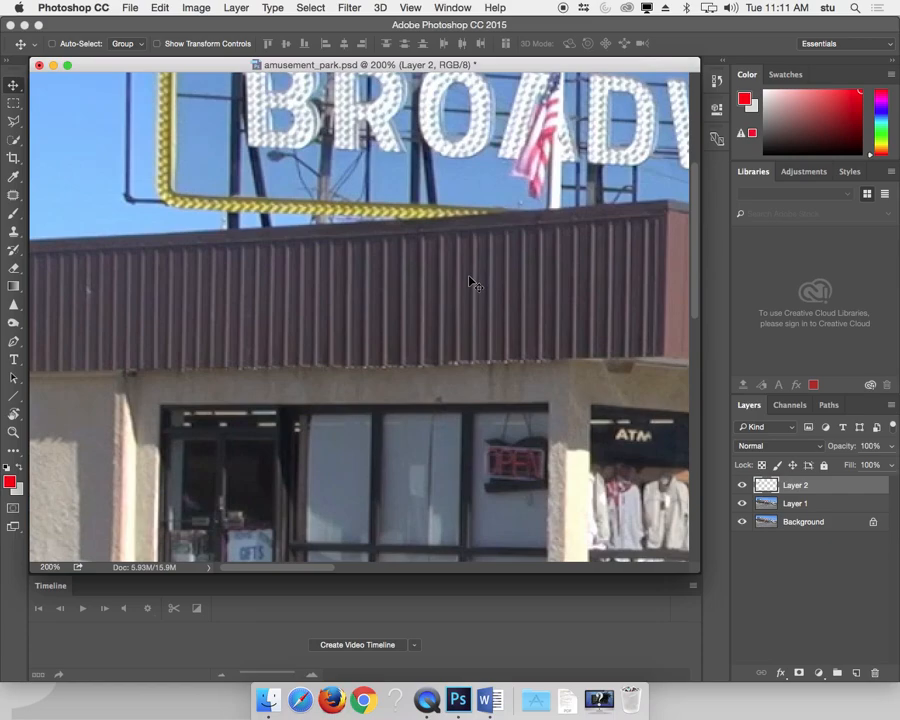
# - Raise the siding patch's lower edge slightly to line up with the bottom of the fascia
pyautogui.press('super+t')
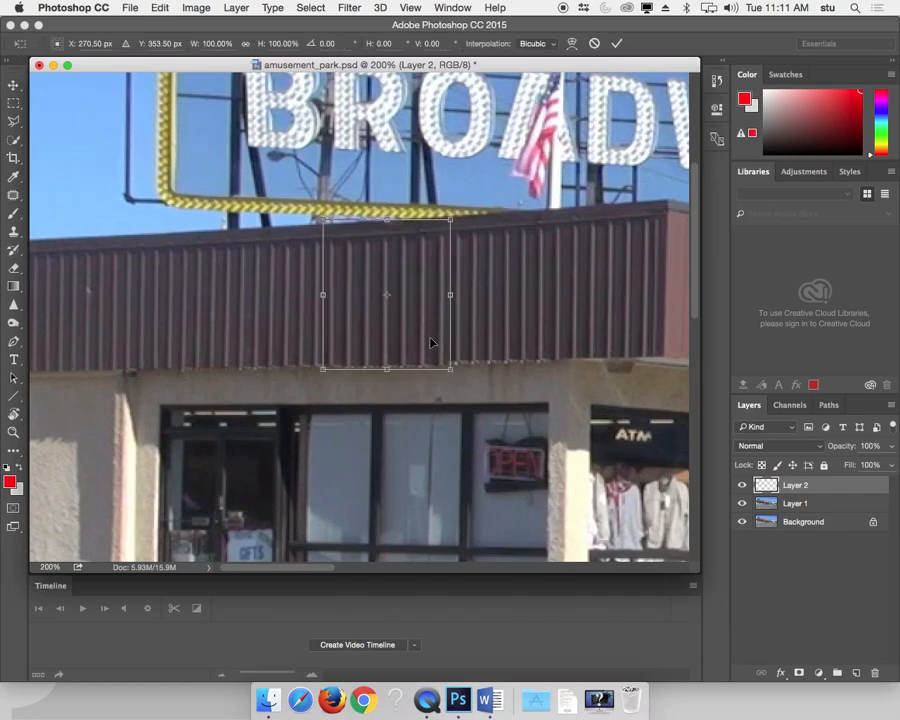
pyautogui.moveTo(387, 368); pyautogui.dragTo(387, 366)
pyautogui.press('Return')
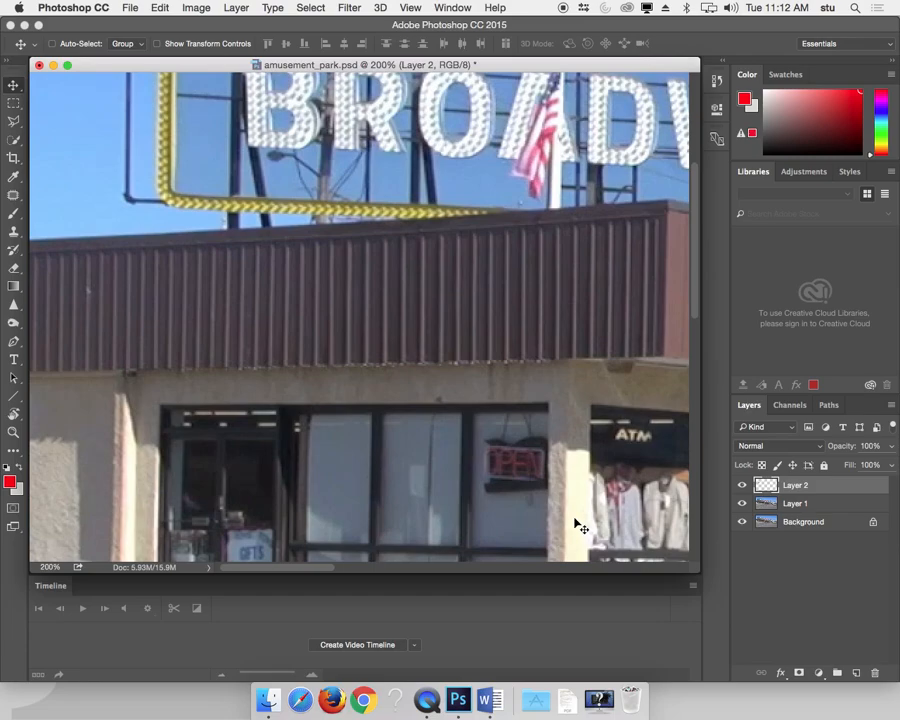
# - Merge the siding patch in Layer 2 down into Layer 1
pyautogui.press('super+minus')
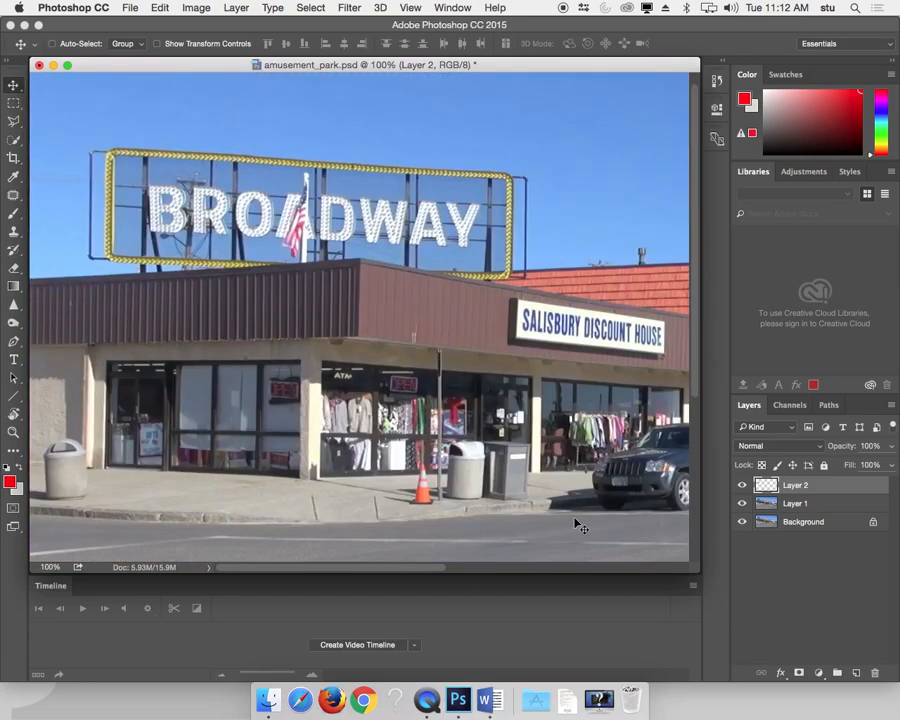
pyautogui.press('super+e')
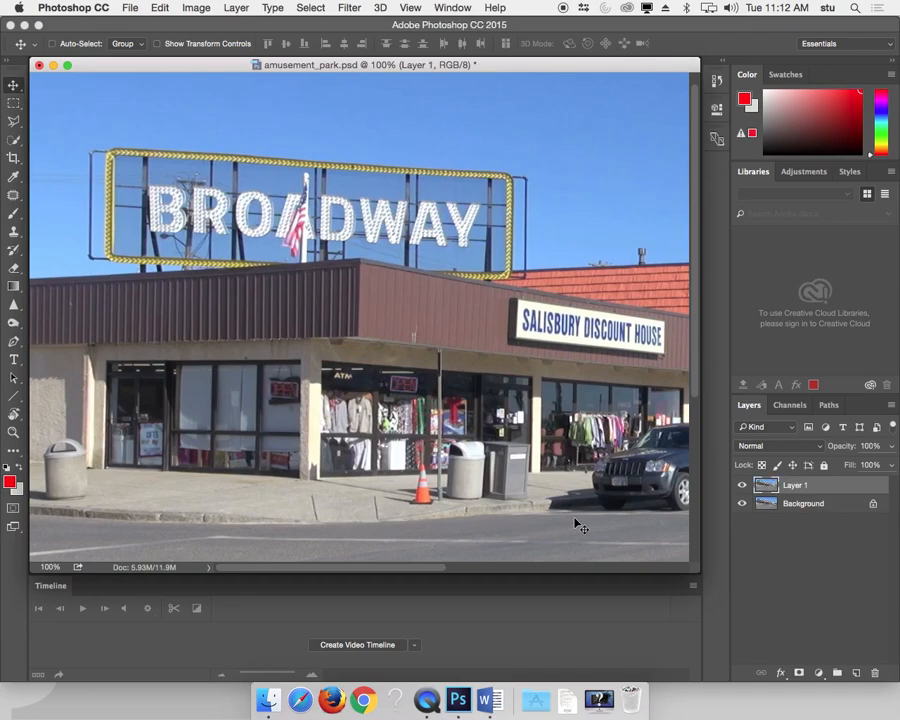
pyautogui.press('super+minus')
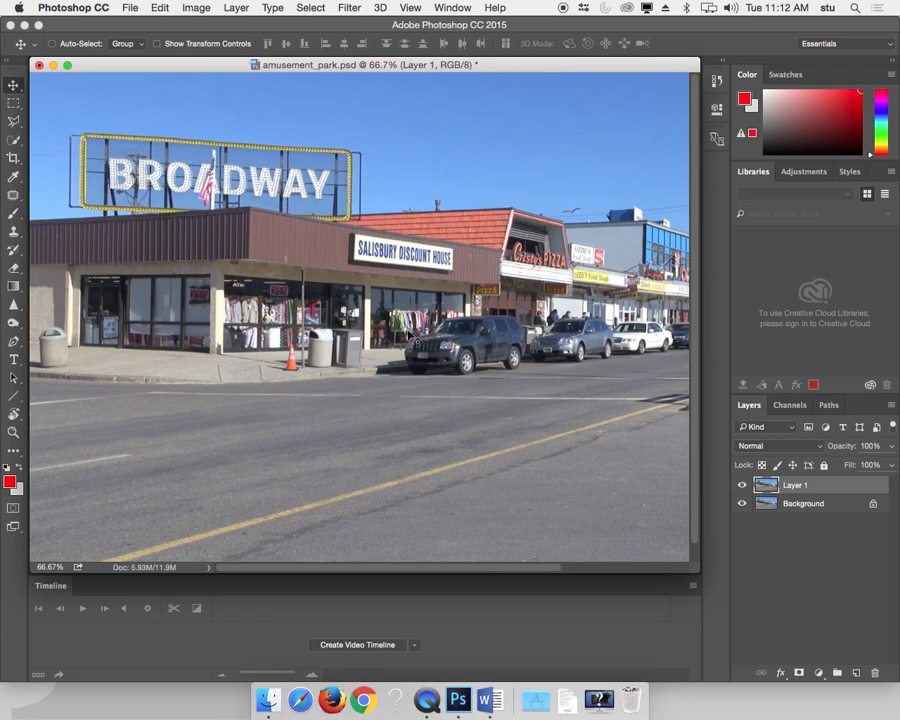
pyautogui.hscroll(10, 295, 180)
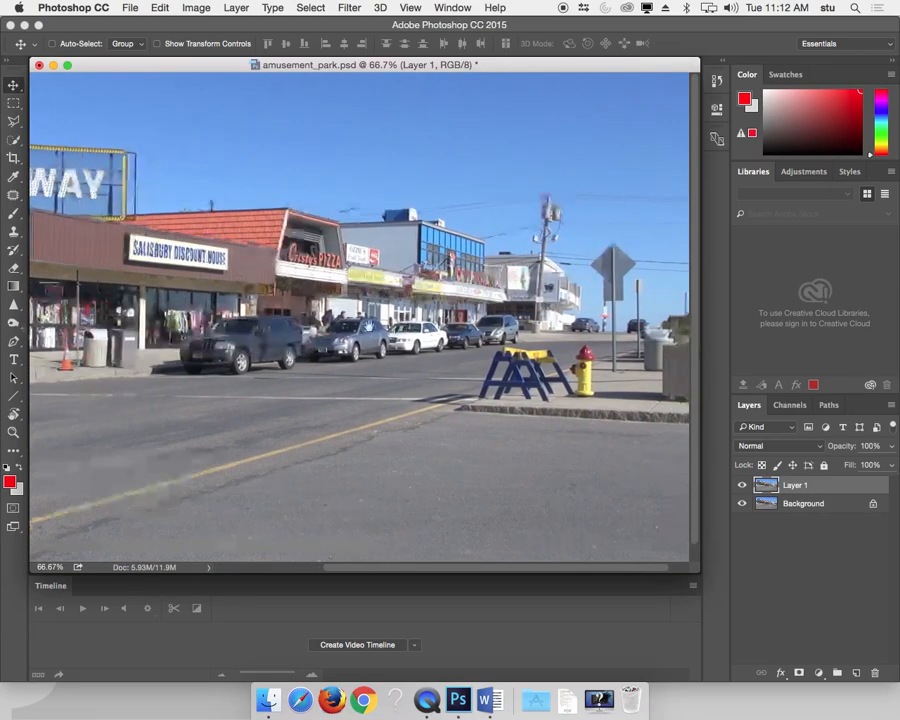
pyautogui.hscroll(3, 202, 238)
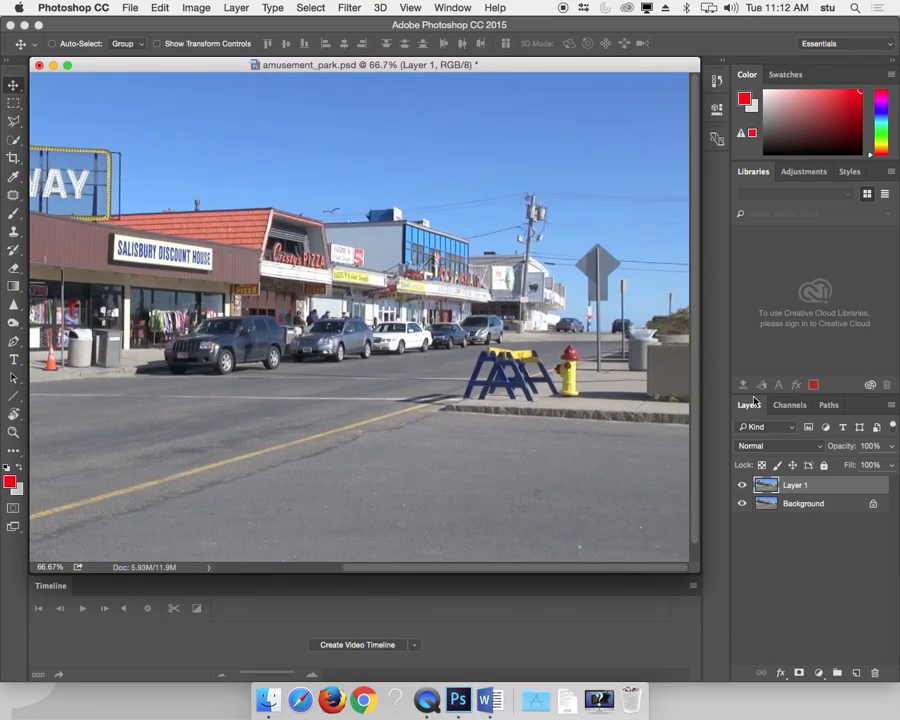
# - Compare the Red, Green and Blue channels, and examine the Blue channel's contrast between the sky and the rooftops, utility pole and signs
pyautogui.click(790, 405)
pyautogui.click(782, 442)
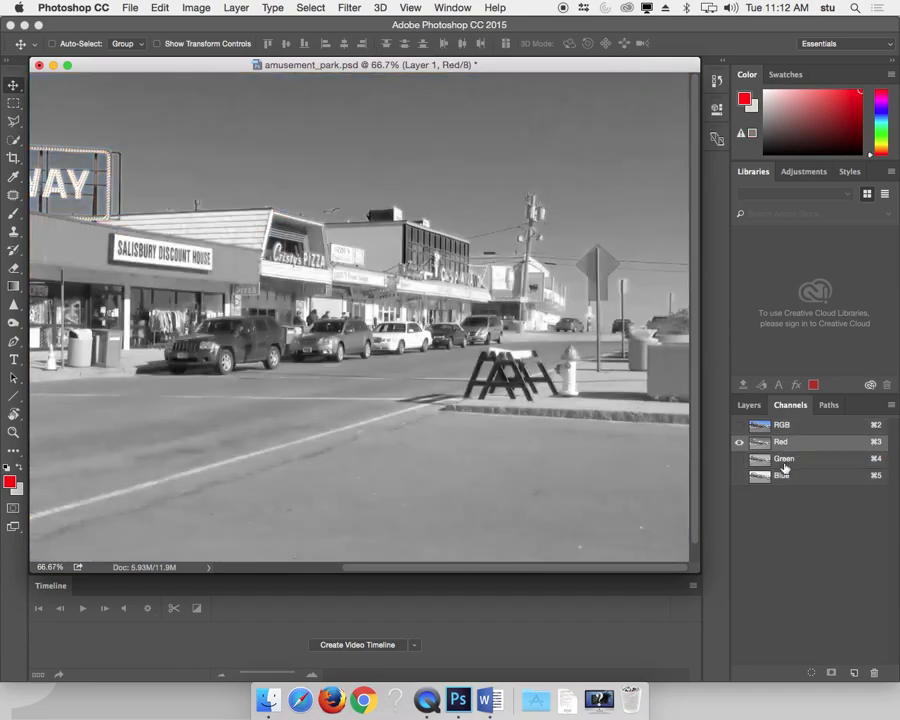
pyautogui.click(783, 458)
pyautogui.click(782, 475)
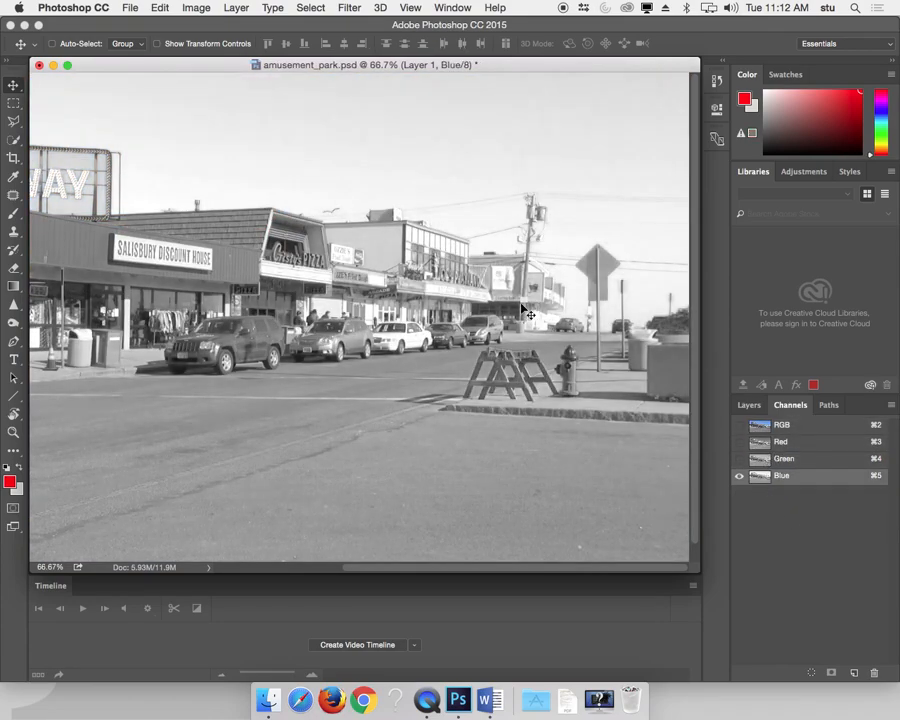
pyautogui.press('super+plus')
pyautogui.moveTo(603, 324); pyautogui.dragTo(326, 364)
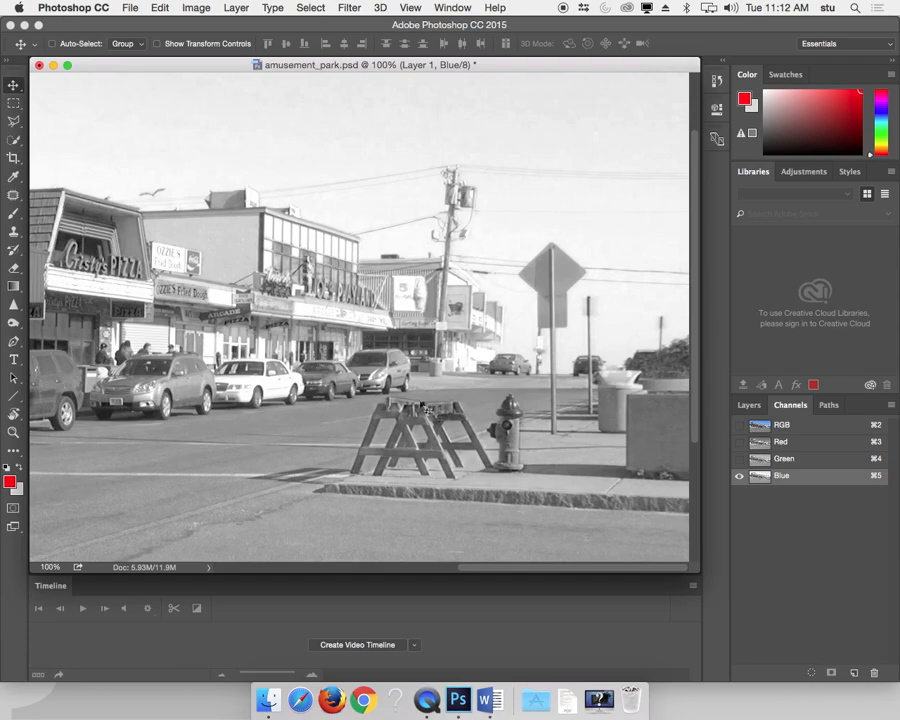
pyautogui.press('super+plus')
pyautogui.moveTo(507, 318); pyautogui.dragTo(387, 336)
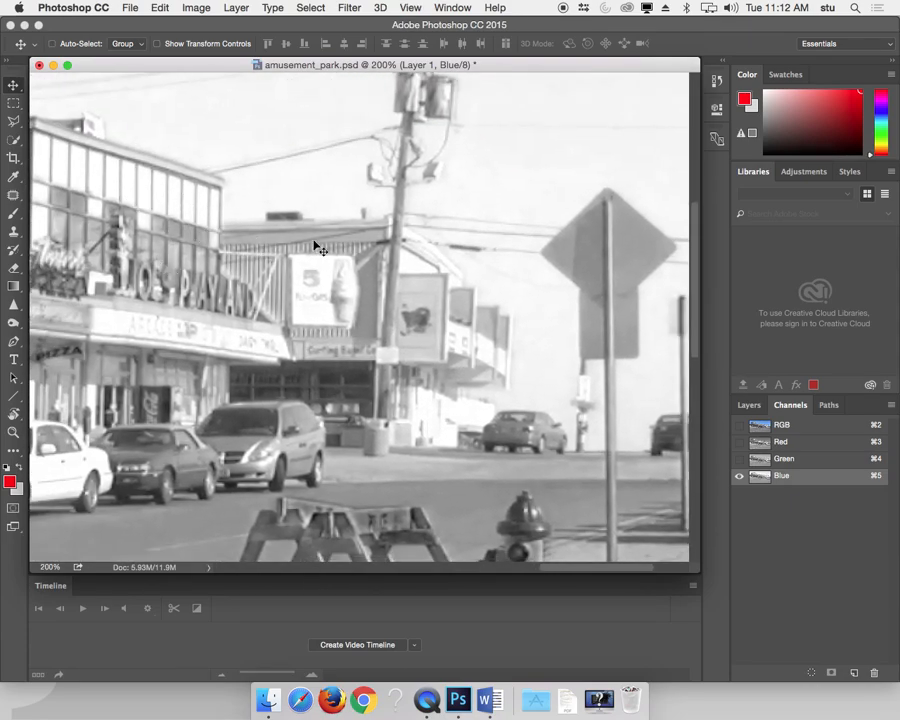
pyautogui.moveTo(538, 290); pyautogui.dragTo(323, 376)
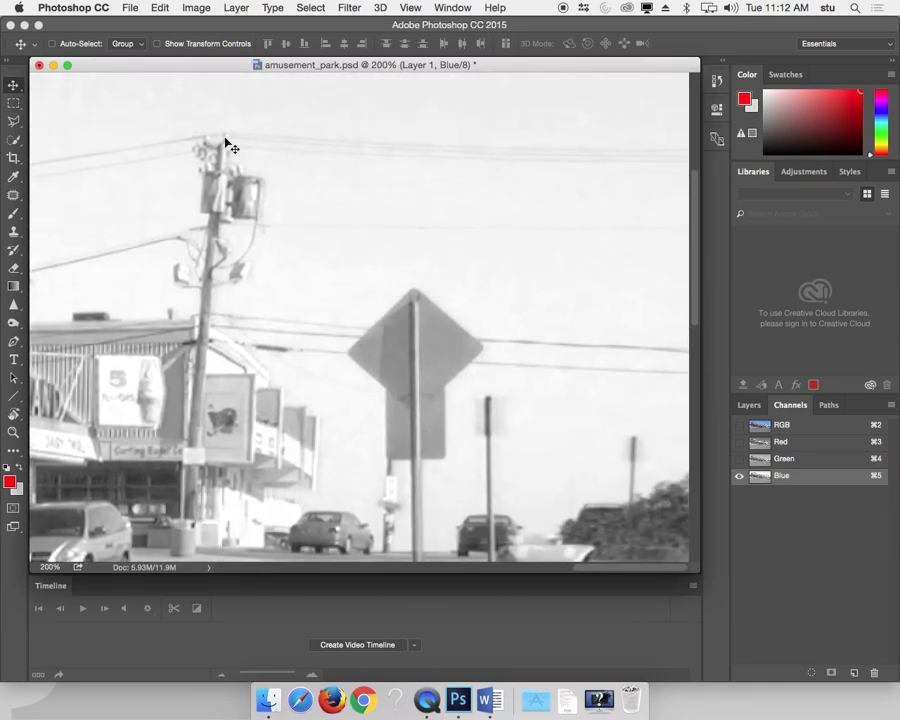
pyautogui.moveTo(340, 374); pyautogui.dragTo(305, 244)
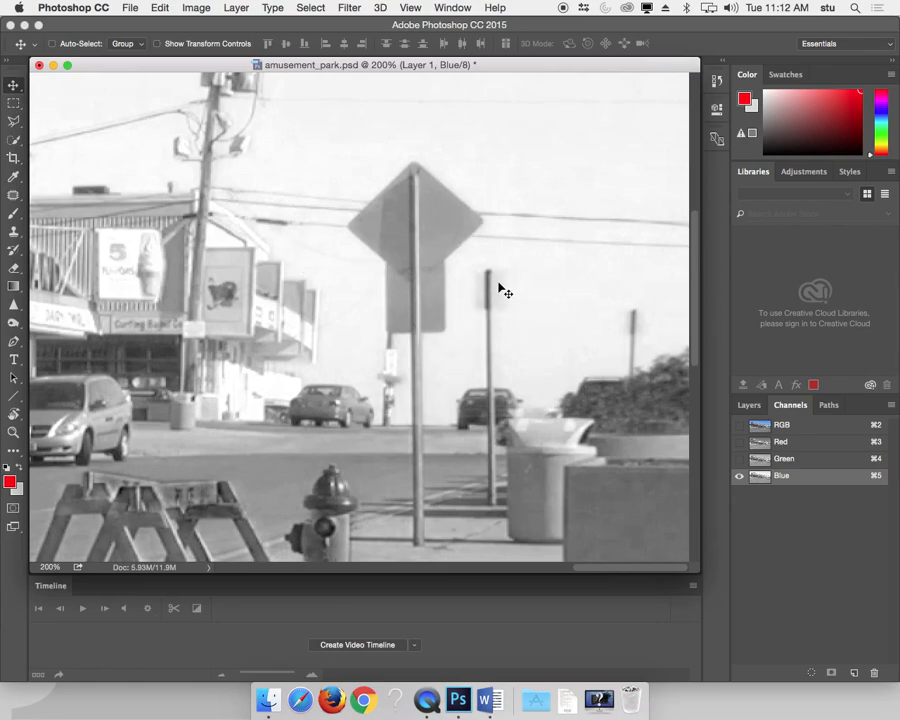
pyautogui.moveTo(358, 326); pyautogui.dragTo(533, 429)
pyautogui.moveTo(406, 376); pyautogui.dragTo(570, 362)
# - Duplicate the Blue channel and set the copy's Levels input values to 155, 0.49 and 220
pyautogui.moveTo(759, 484); pyautogui.dragTo(851, 673)
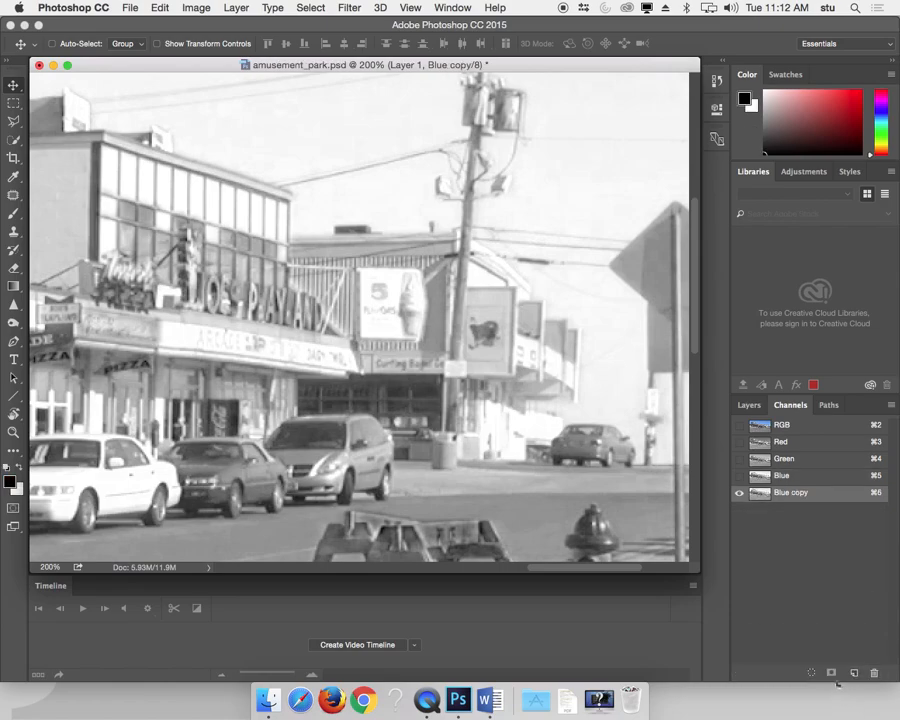
pyautogui.press('super+l')
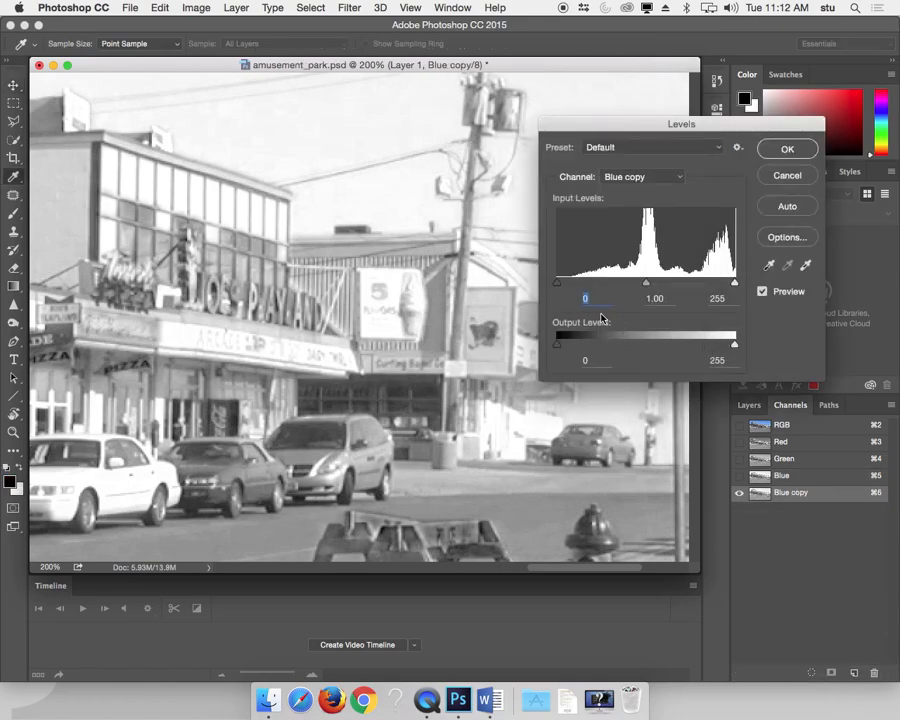
pyautogui.moveTo(558, 284); pyautogui.dragTo(656, 299)
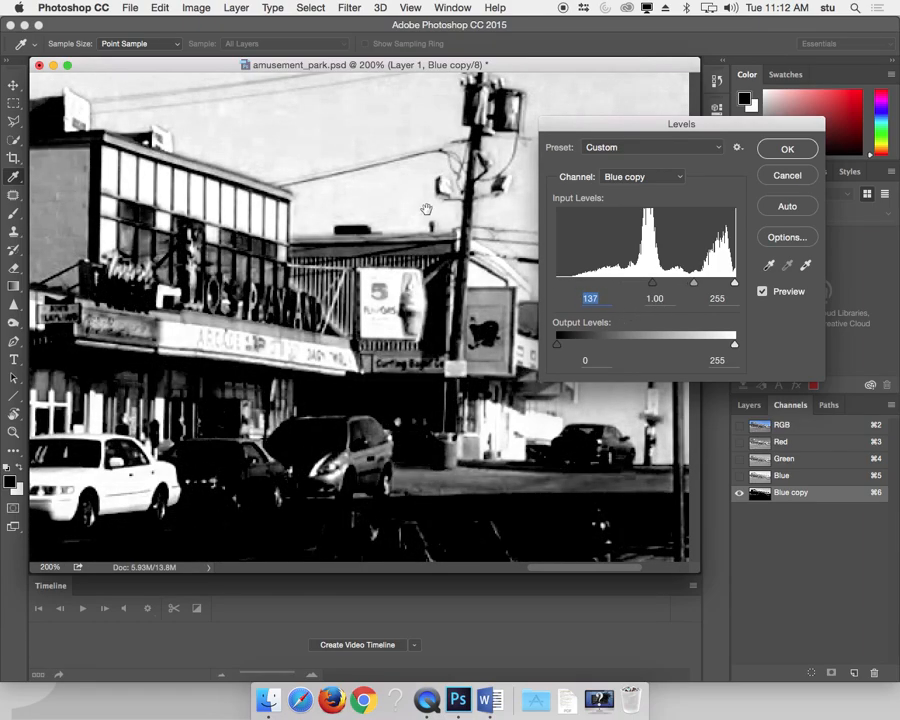
pyautogui.moveTo(424, 208); pyautogui.dragTo(293, 366)
pyautogui.moveTo(735, 291); pyautogui.dragTo(711, 284)
pyautogui.moveTo(656, 287); pyautogui.dragTo(699, 286)
pyautogui.moveTo(245, 326); pyautogui.dragTo(247, 181)
pyautogui.moveTo(488, 241); pyautogui.dragTo(374, 374)
pyautogui.press('super+minus')
pyautogui.press('super+minus')
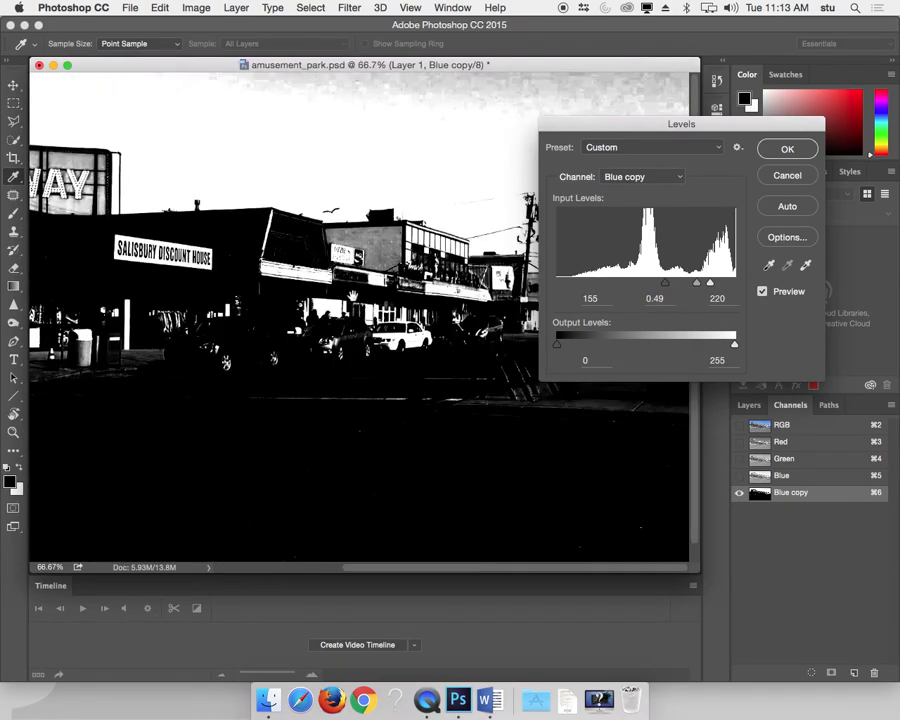
# - Check the Levels preview along the building rooflines and apply the adjustment to the Blue copy channel
pyautogui.moveTo(619, 172); pyautogui.dragTo(691, 342)
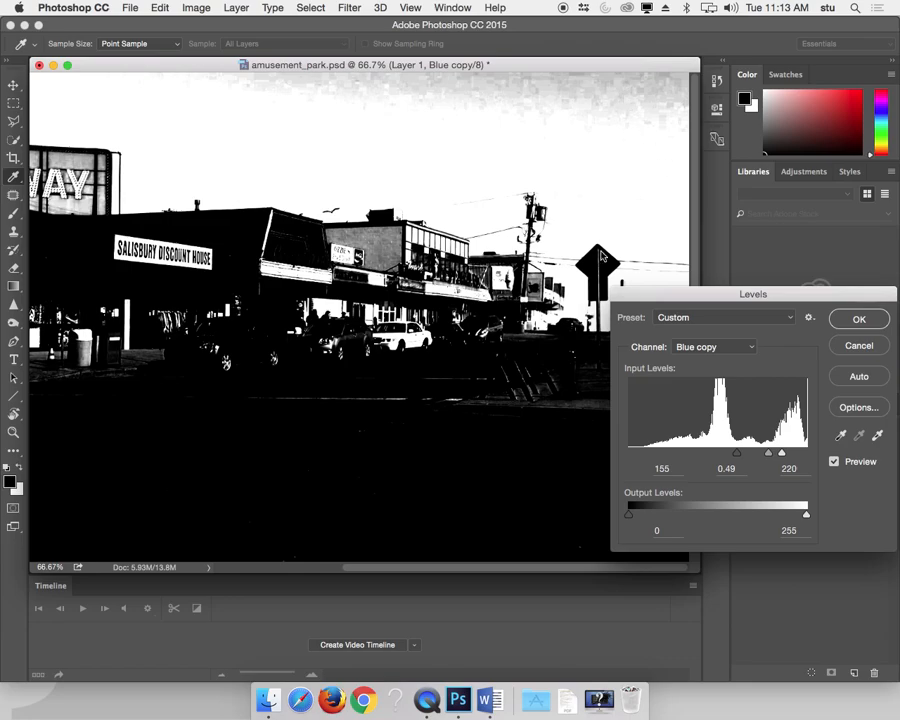
pyautogui.press('super+plus')
pyautogui.press('super+plus')
pyautogui.press('super+plus')
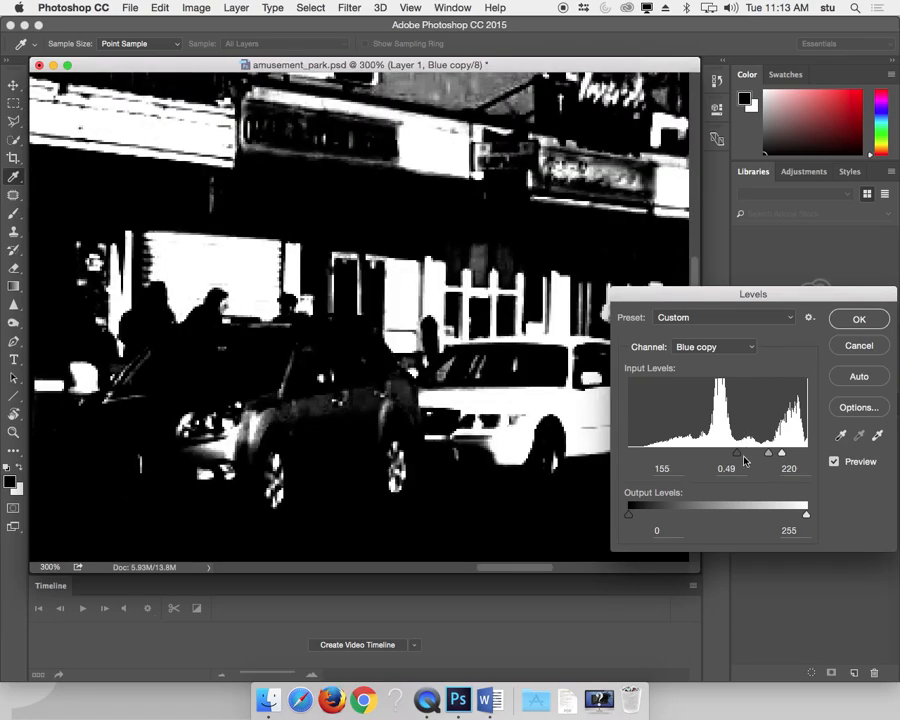
pyautogui.moveTo(368, 187); pyautogui.dragTo(404, 437)
pyautogui.moveTo(283, 280); pyautogui.dragTo(467, 393)
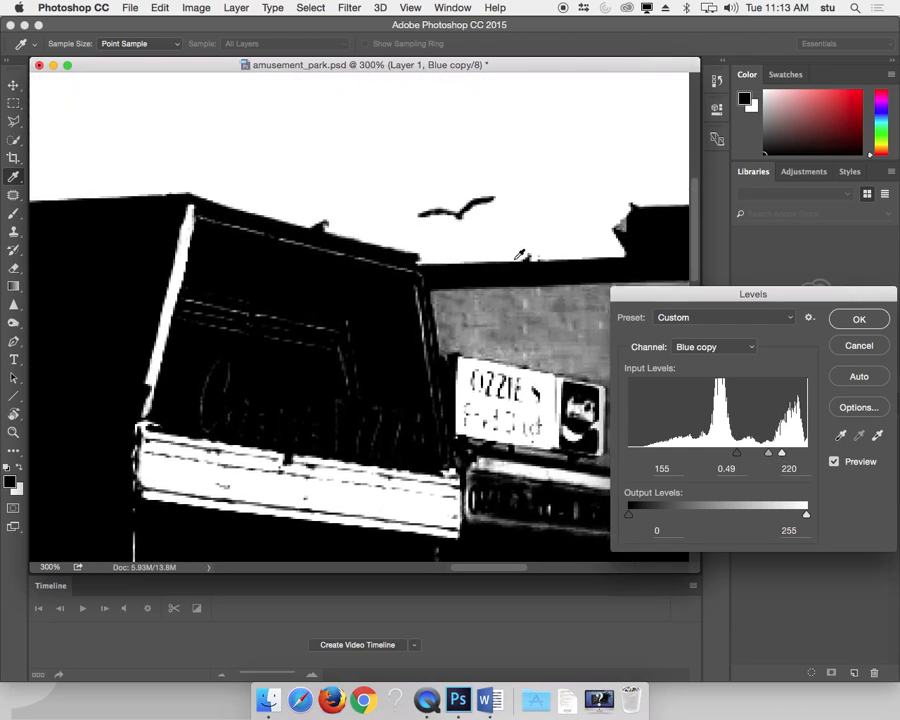
pyautogui.moveTo(576, 212); pyautogui.dragTo(297, 293)
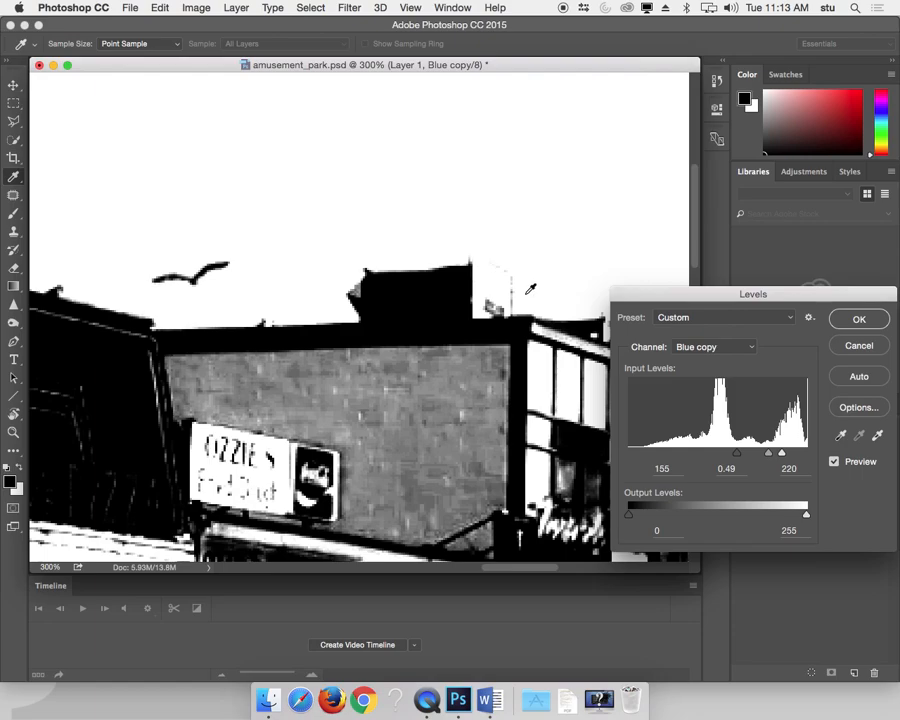
pyautogui.moveTo(490, 325); pyautogui.dragTo(185, 343)
pyautogui.moveTo(350, 380); pyautogui.dragTo(423, 287)
pyautogui.click(842, 322)
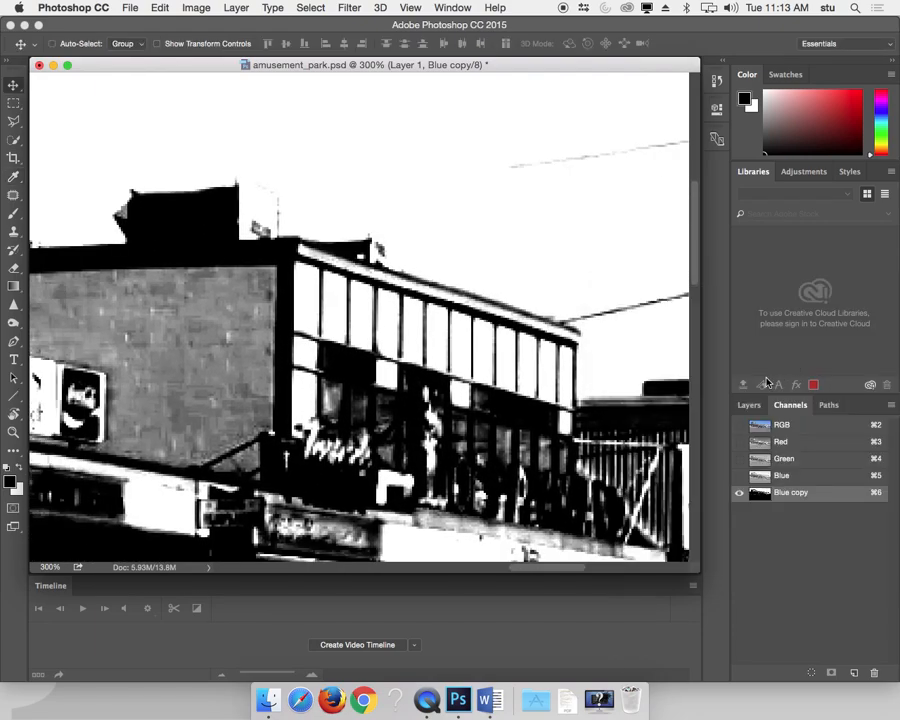
# - Invert the Blue copy channel so the sky is black and the buildings are white
pyautogui.press('super+minus')
pyautogui.press('super+minus')
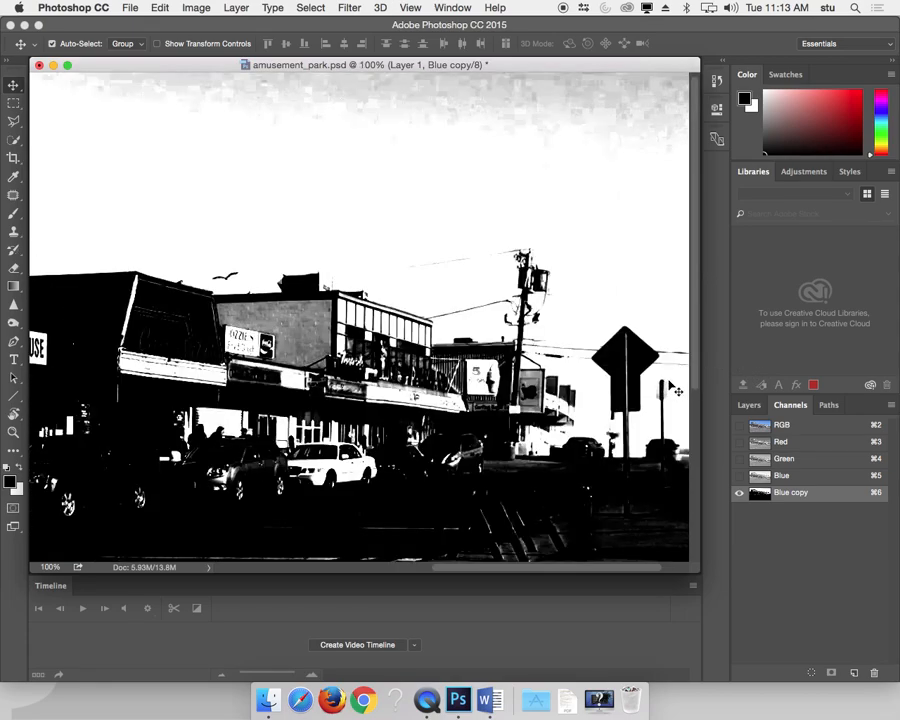
pyautogui.press('super+i')
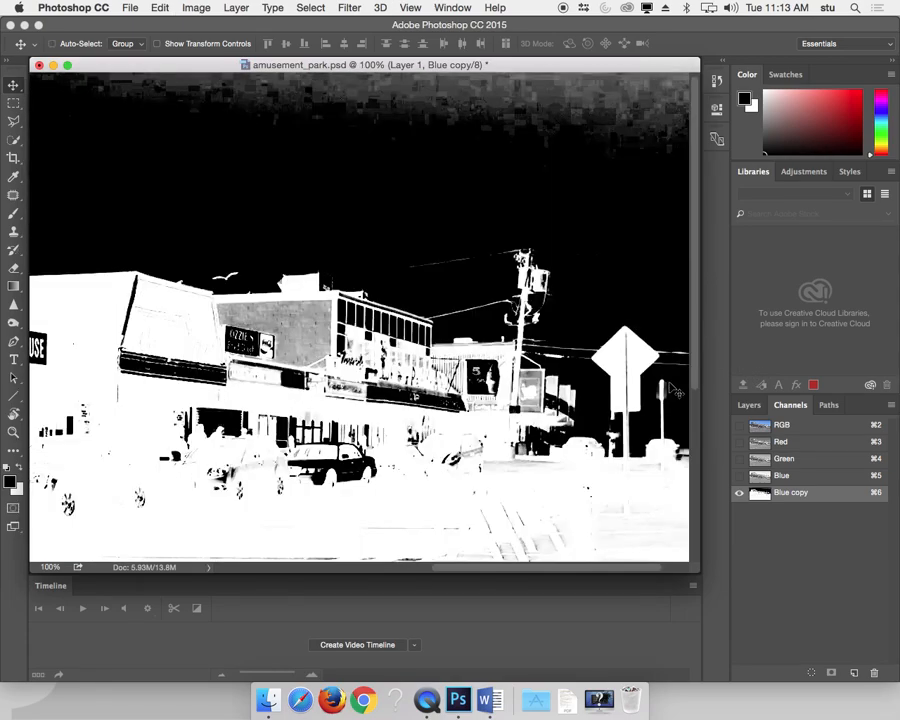
pyautogui.press('super+minus')
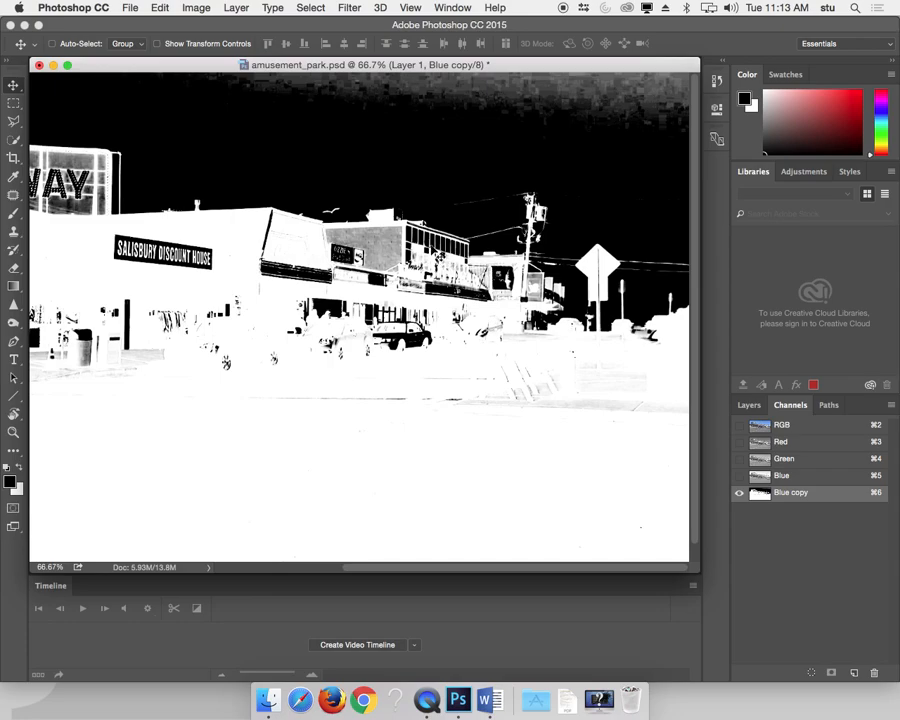
# - Select the noisy upper sky with the Polygonal Lasso in full-screen mode, fill it with black, and deselect
pyautogui.press('f')
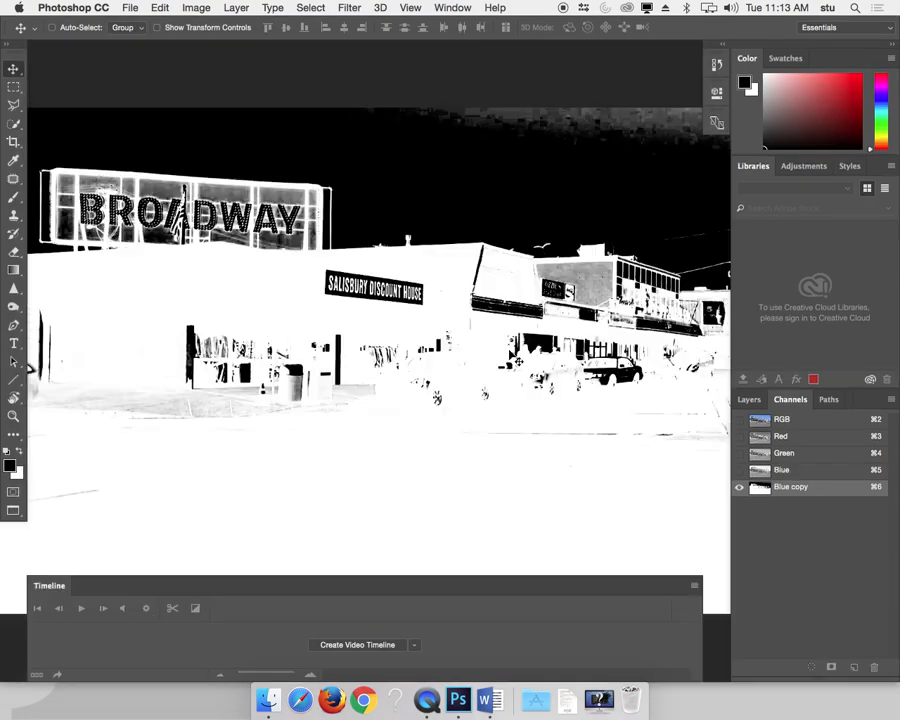
pyautogui.moveTo(363, 252)
pyautogui.mouseDown()
pyautogui.moveTo(313, 380)
pyautogui.moveTo(227, 368)
pyautogui.mouseUp()
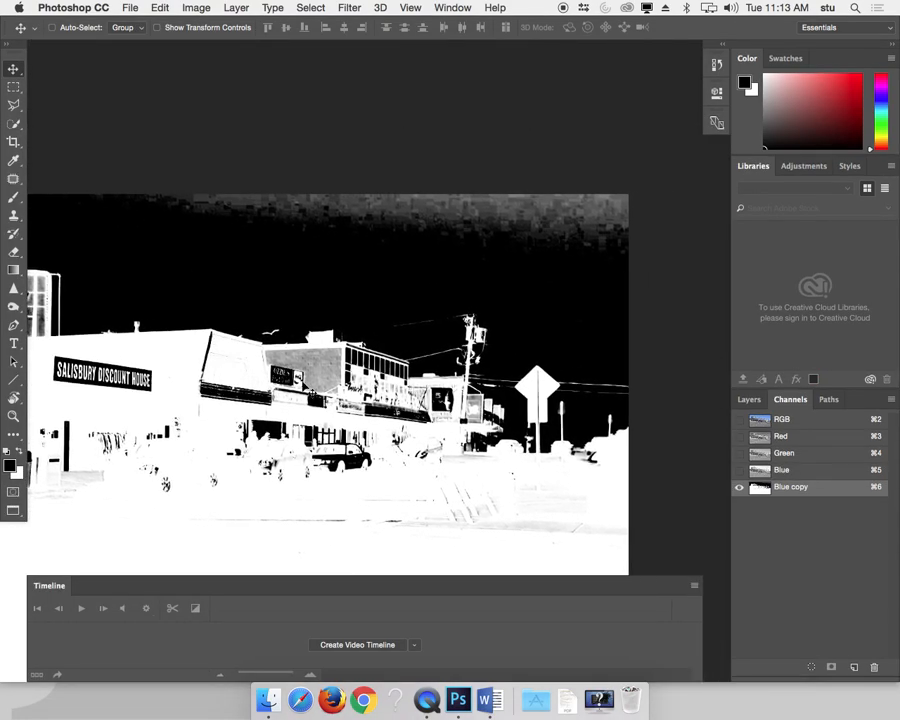
pyautogui.press('l')
pyautogui.click(122, 137)
pyautogui.click(78, 167)
pyautogui.click(64, 240)
pyautogui.click(262, 296)
pyautogui.click(682, 312)
pyautogui.doubleClick(655, 147)
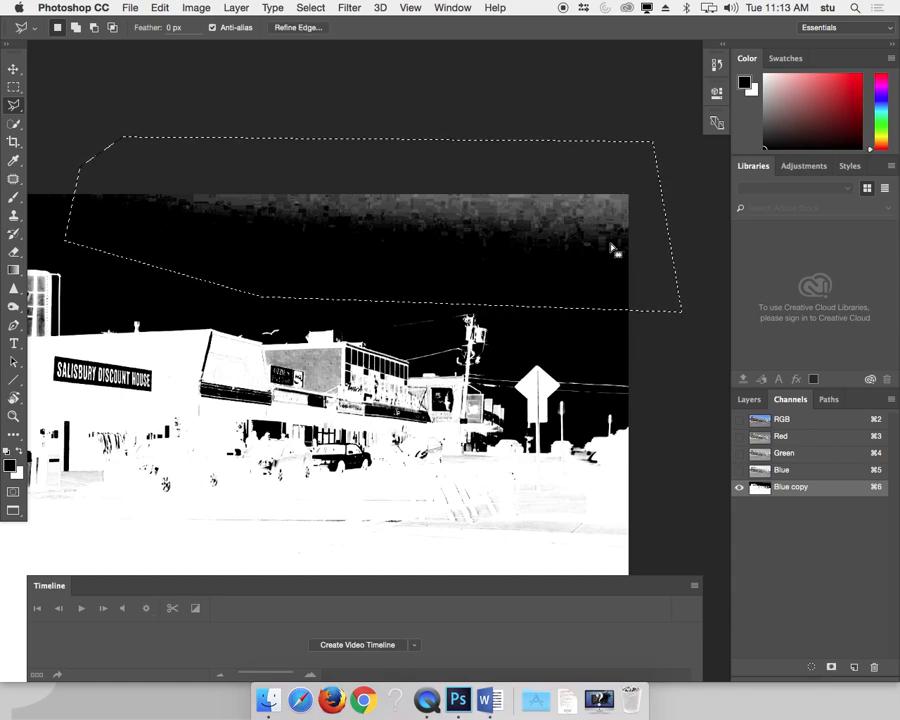
pyautogui.press('super+d')
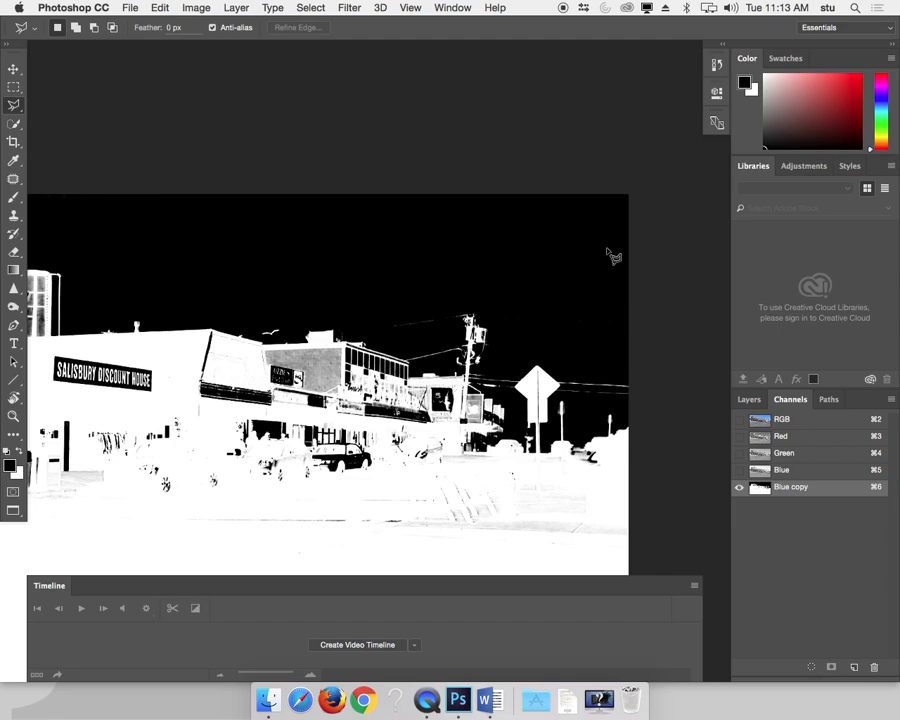
pyautogui.press('super+plus')
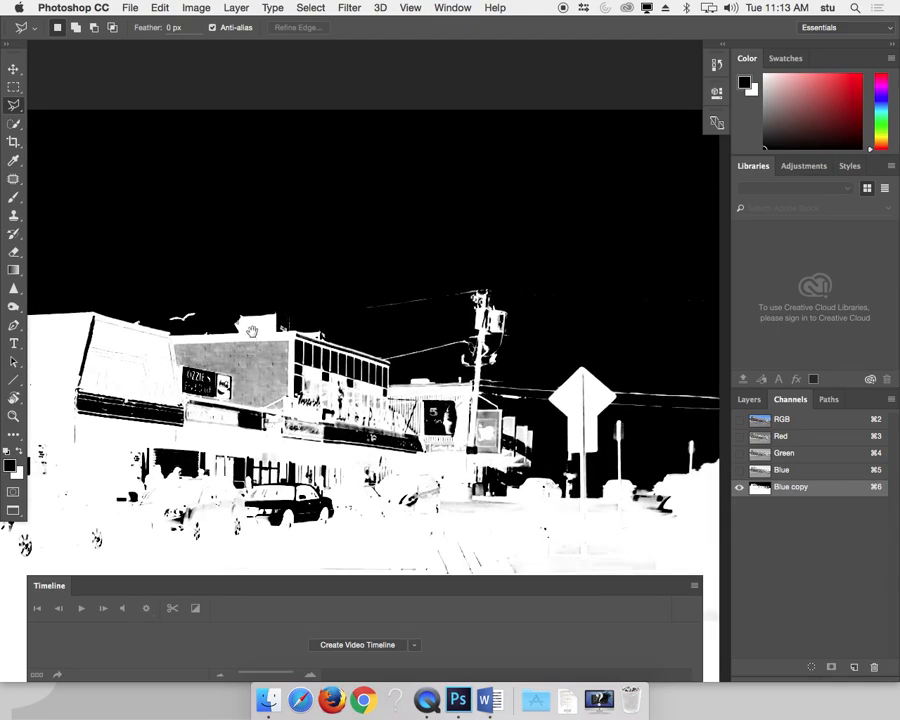
pyautogui.hscroll(-10, 519, 200)
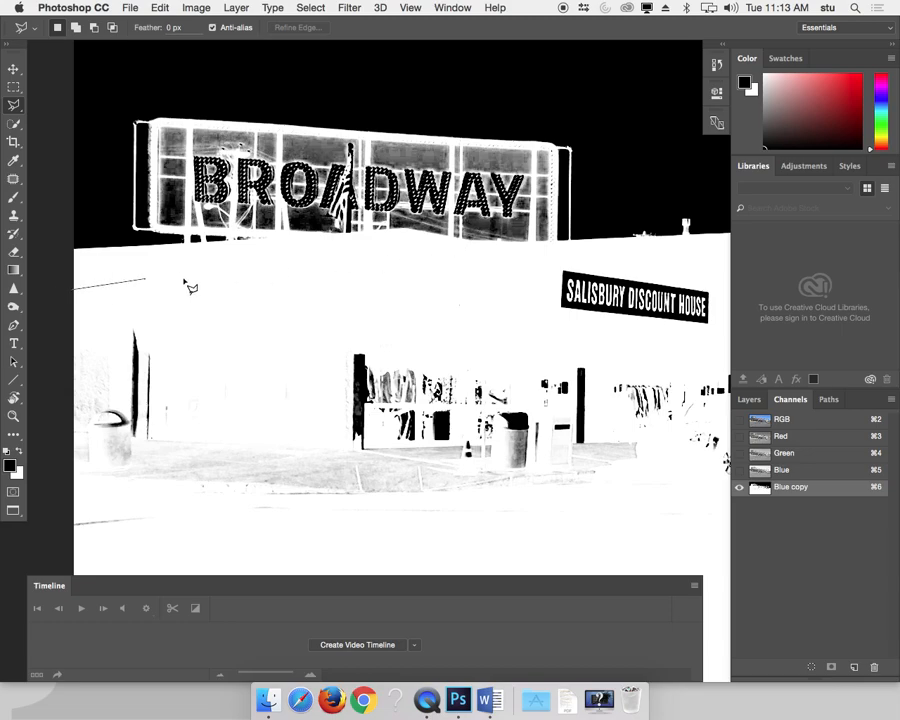
pyautogui.click(427, 259)
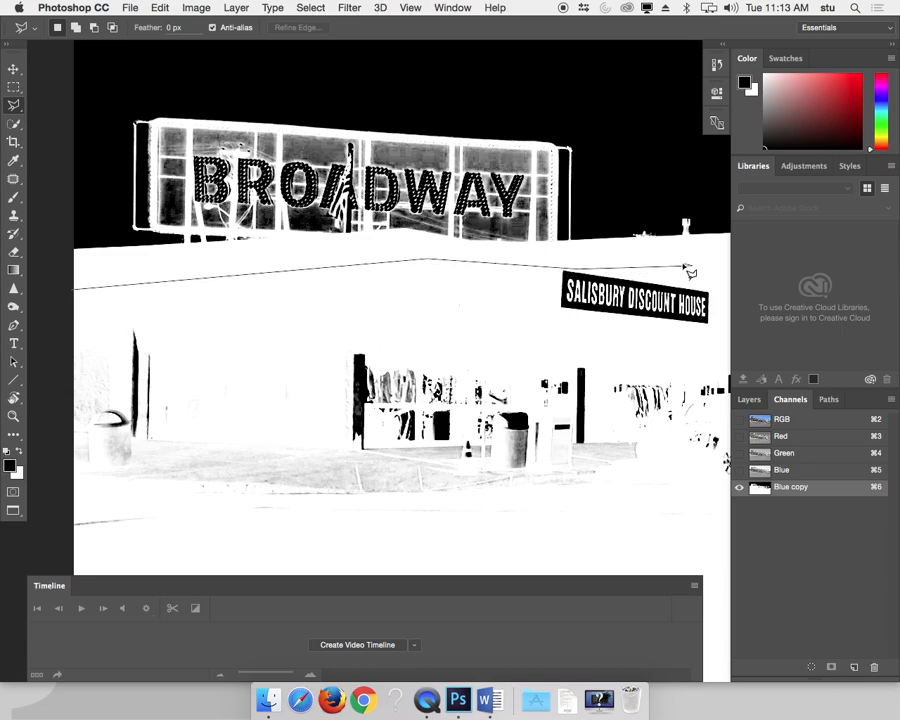
pyautogui.click(692, 266)
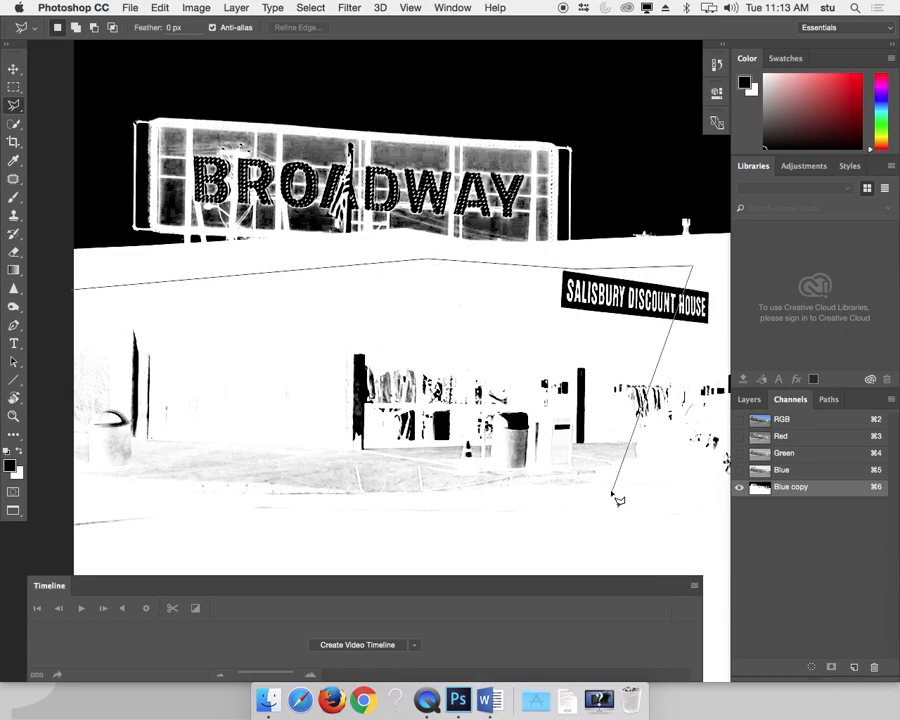
pyautogui.press('Escape')
# - Outline the Salisbury Discount House storefront and the street in front with the Polygonal Lasso, fill the area with white, and deselect
pyautogui.press('super+minus')
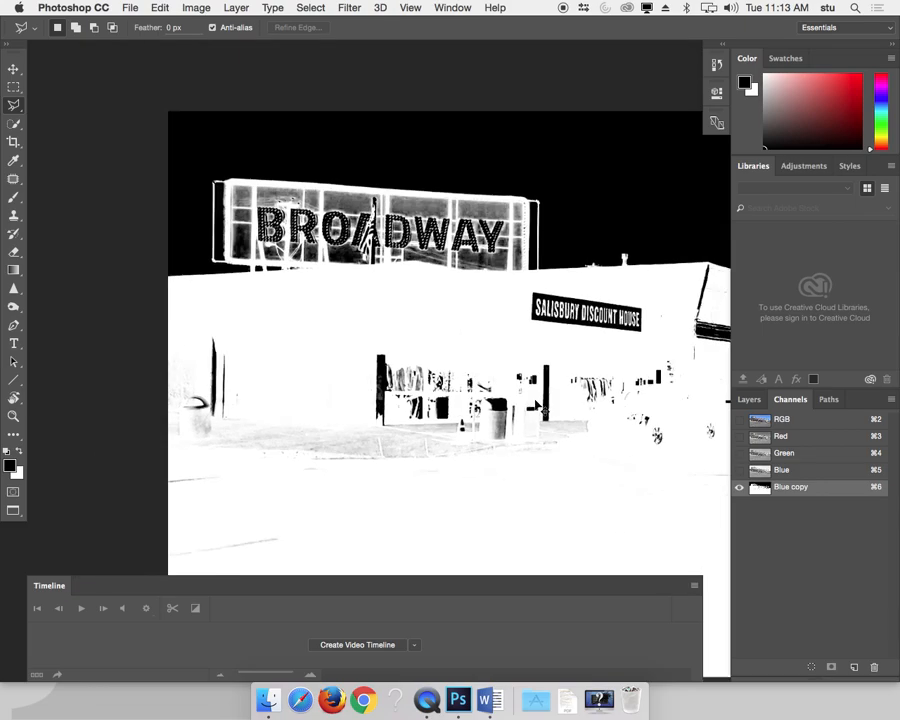
pyautogui.press('super+minus')
pyautogui.click(60, 290)
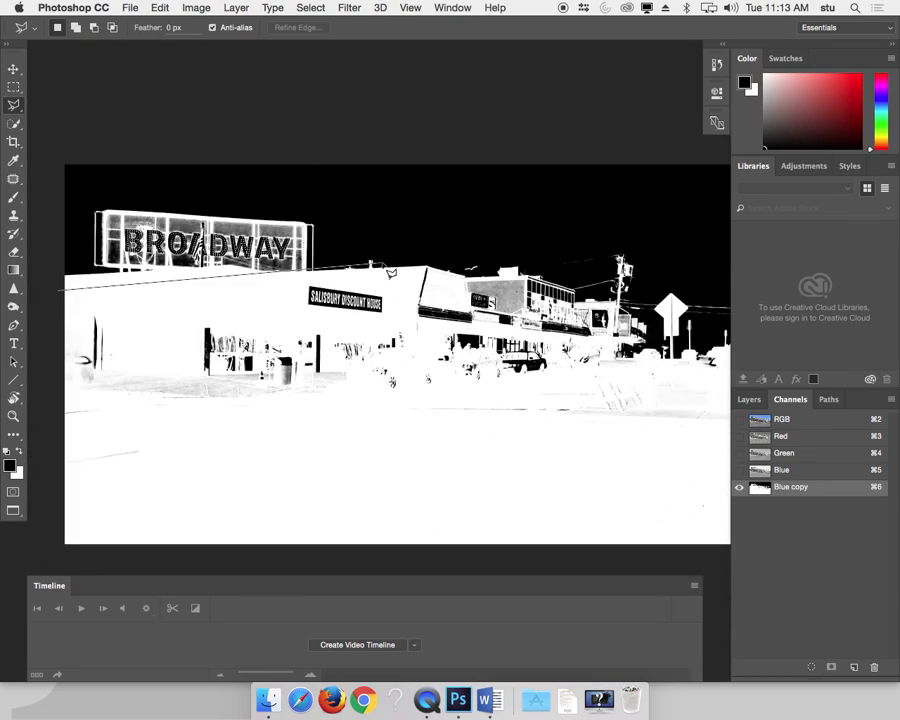
pyautogui.click(427, 267)
pyautogui.click(514, 502)
pyautogui.doubleClick(40, 522)
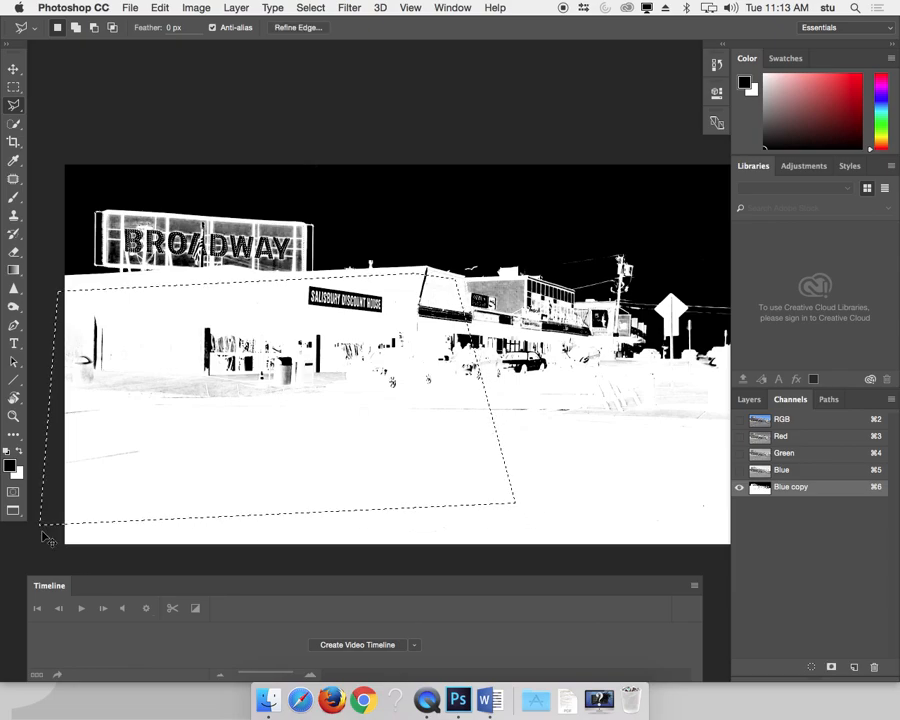
pyautogui.press('super+BackSpace')
pyautogui.press('super+d')
# - Outline the interiors of the farther buildings, parked cars and remaining street with the Polygonal Lasso, fill them with white, and deselect
pyautogui.hscroll(4, 409, 402)
pyautogui.scroll(-2, 409, 402)
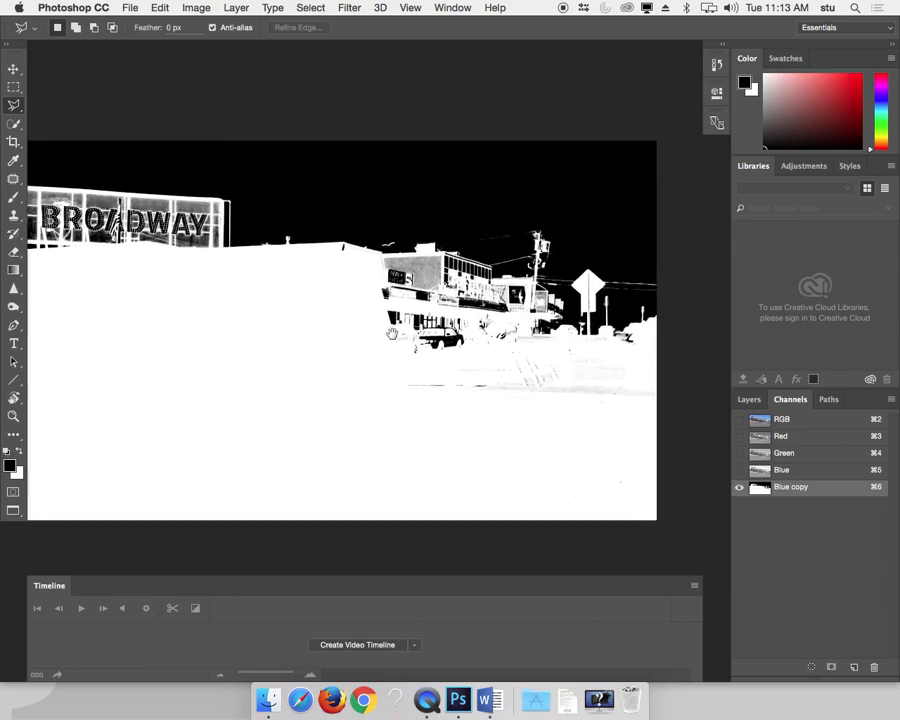
pyautogui.hscroll(4, 208, 228)
pyautogui.scroll(-1, 208, 228)
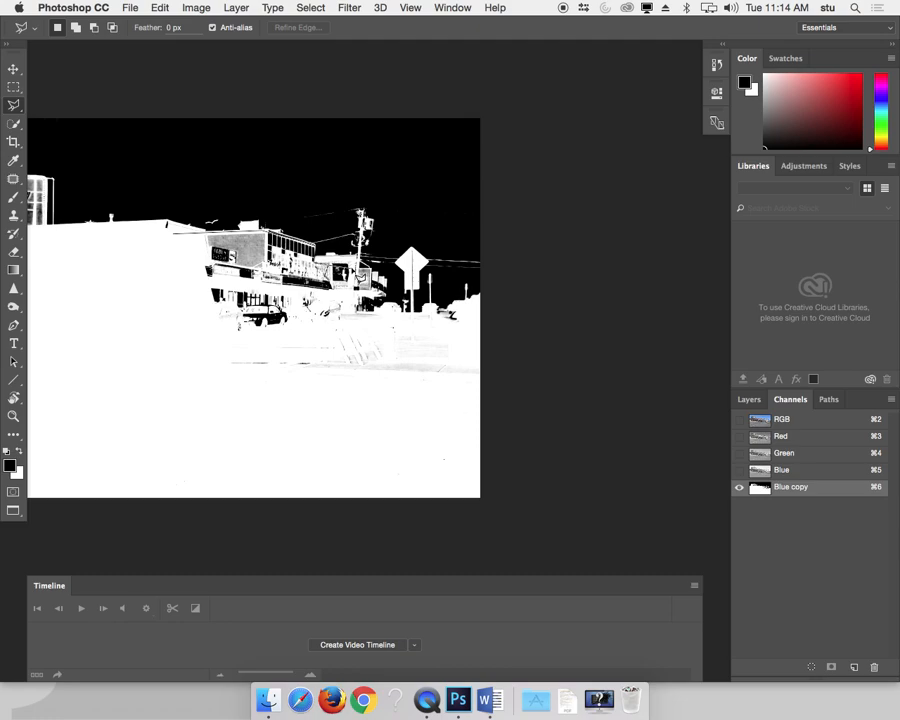
pyautogui.click(370, 316)
pyautogui.click(521, 356)
pyautogui.click(519, 532)
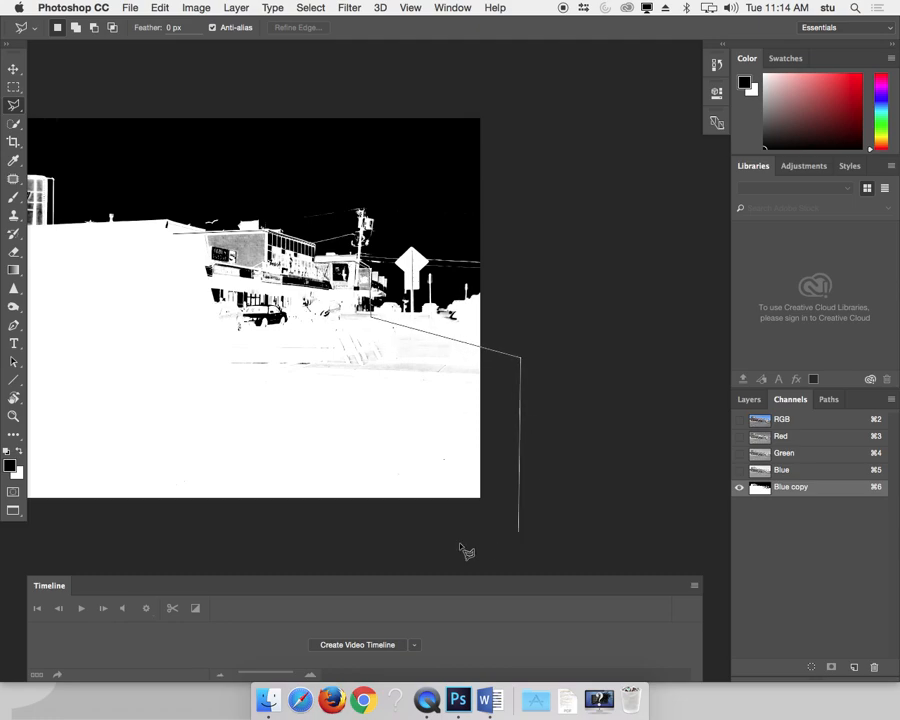
pyautogui.click(206, 546)
pyautogui.click(184, 522)
pyautogui.doubleClick(157, 362)
pyautogui.press('Delete')
pyautogui.press('super+d')
# - Display the RGB composite with the Blue copy channel overlaid as a mask
pyautogui.moveTo(312, 292); pyautogui.dragTo(505, 304)
pyautogui.moveTo(331, 344); pyautogui.dragTo(418, 370)
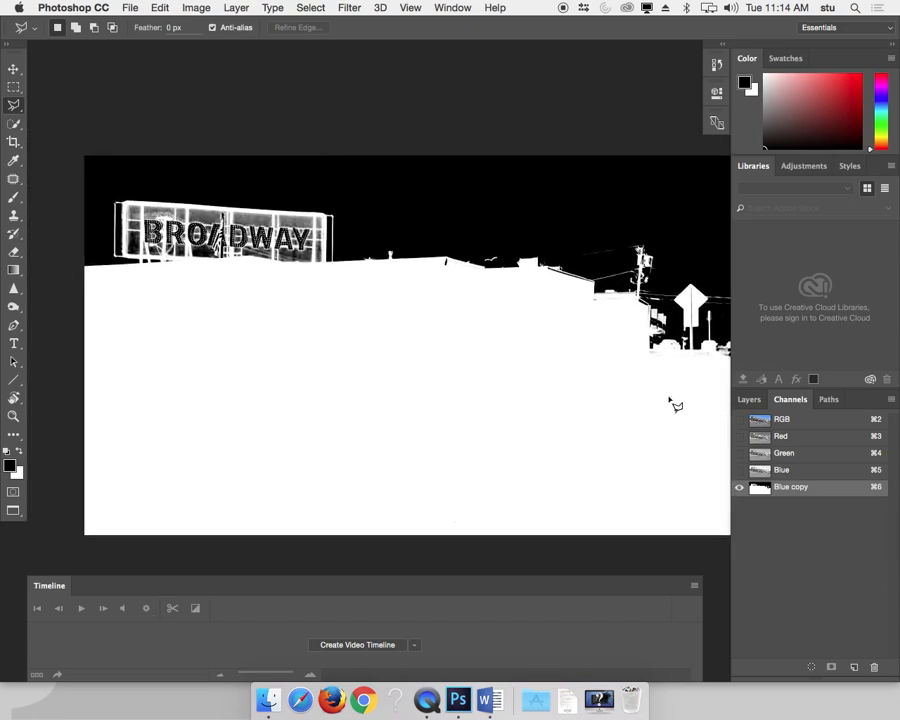
pyautogui.click(778, 420)
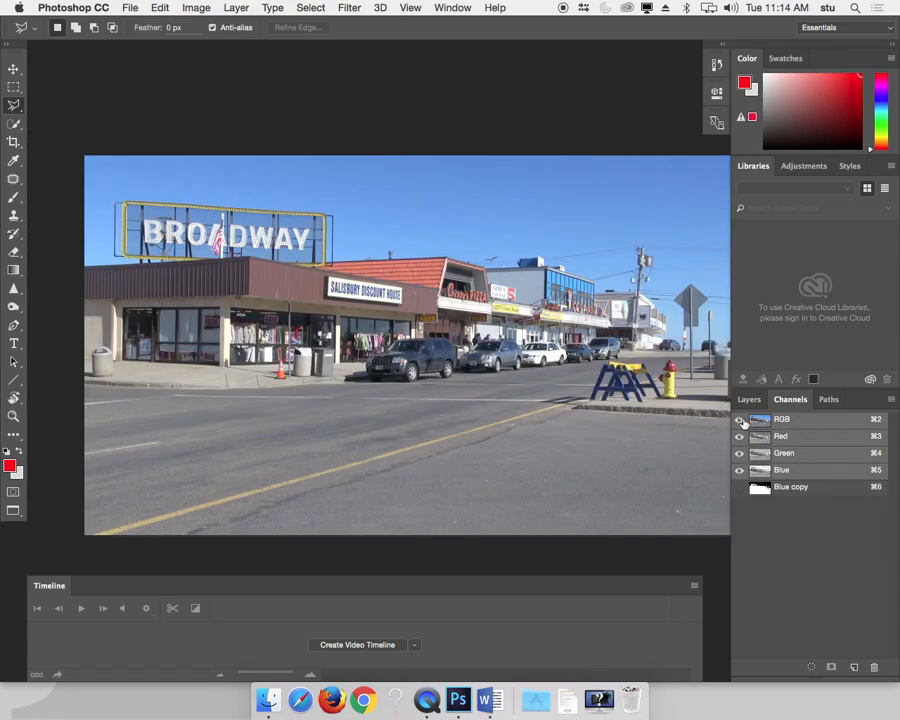
pyautogui.click(740, 488)
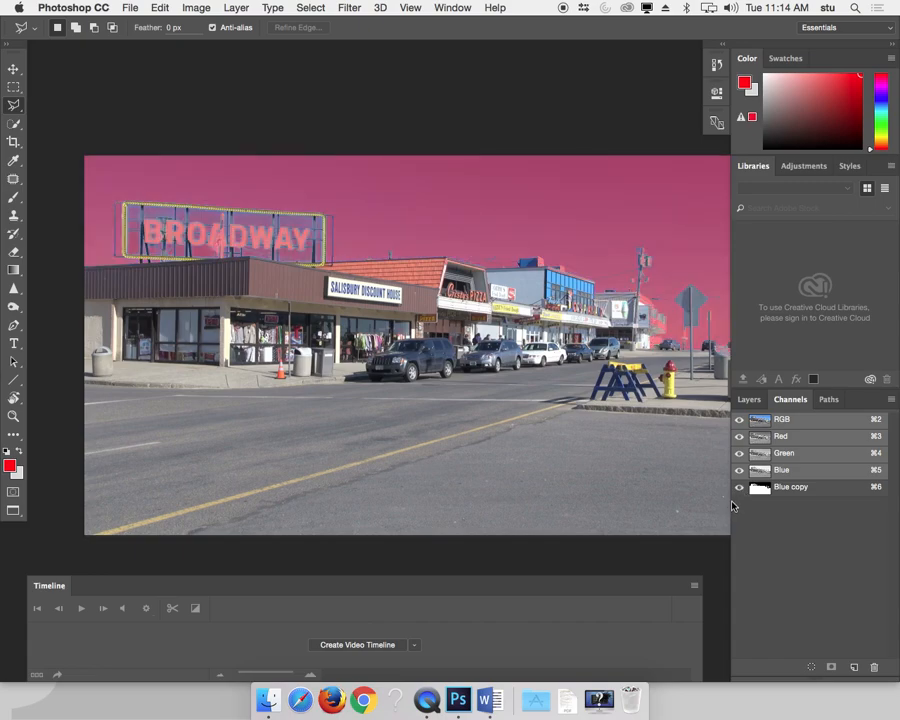
# - Make the Blue copy channel the only active channel for painting and set the foreground colour to white
pyautogui.press('super+plus')
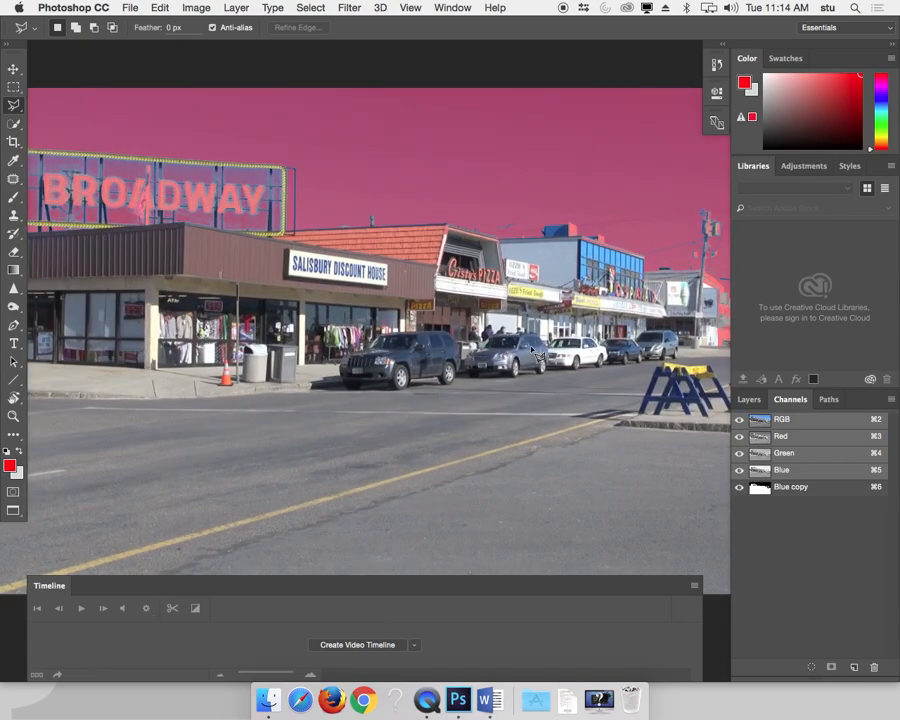
pyautogui.press('super+plus')
pyautogui.moveTo(576, 289); pyautogui.dragTo(325, 330)
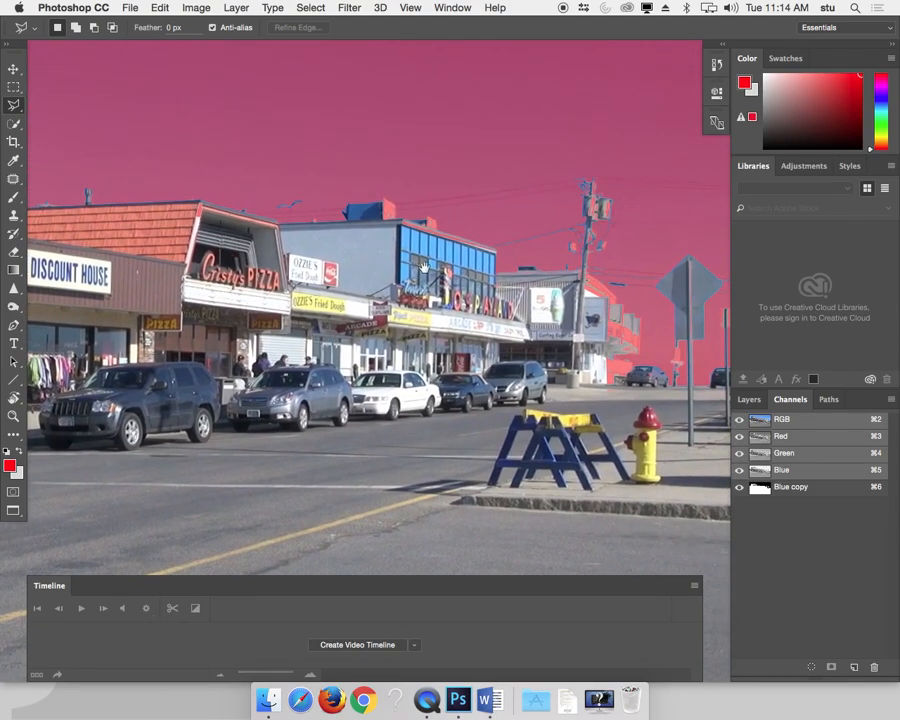
pyautogui.moveTo(604, 355); pyautogui.dragTo(433, 350)
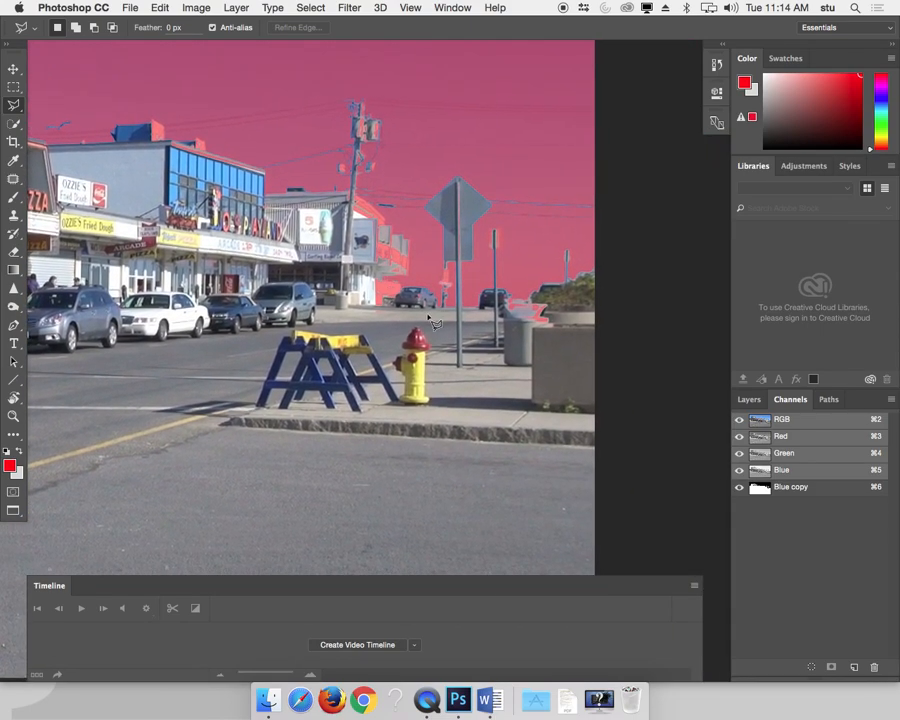
pyautogui.press('super+plus')
pyautogui.press('super+plus')
pyautogui.moveTo(371, 239); pyautogui.dragTo(452, 504)
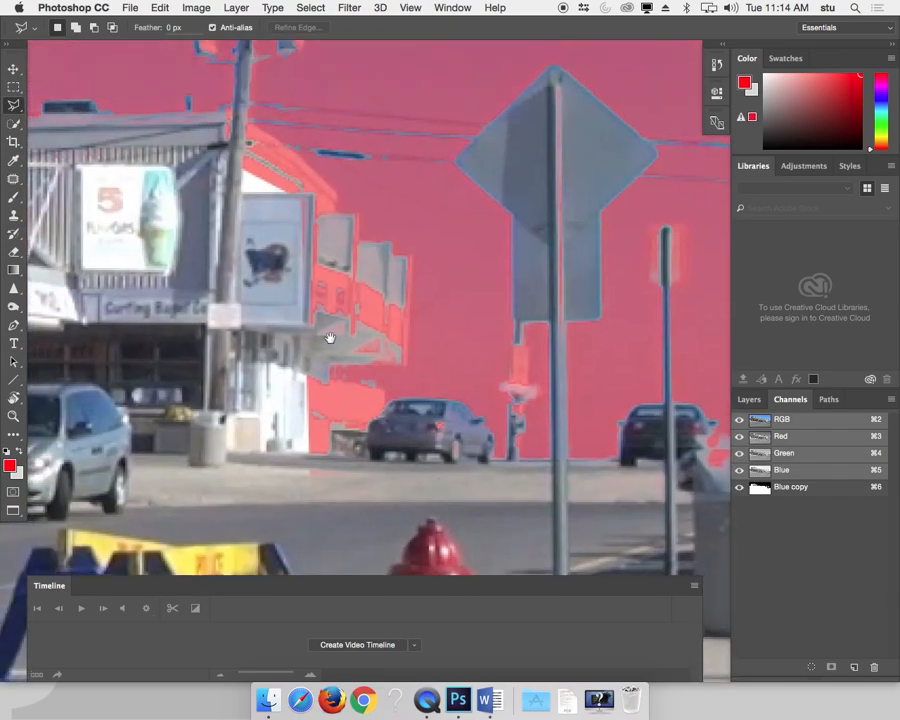
pyautogui.moveTo(349, 340); pyautogui.dragTo(375, 414)
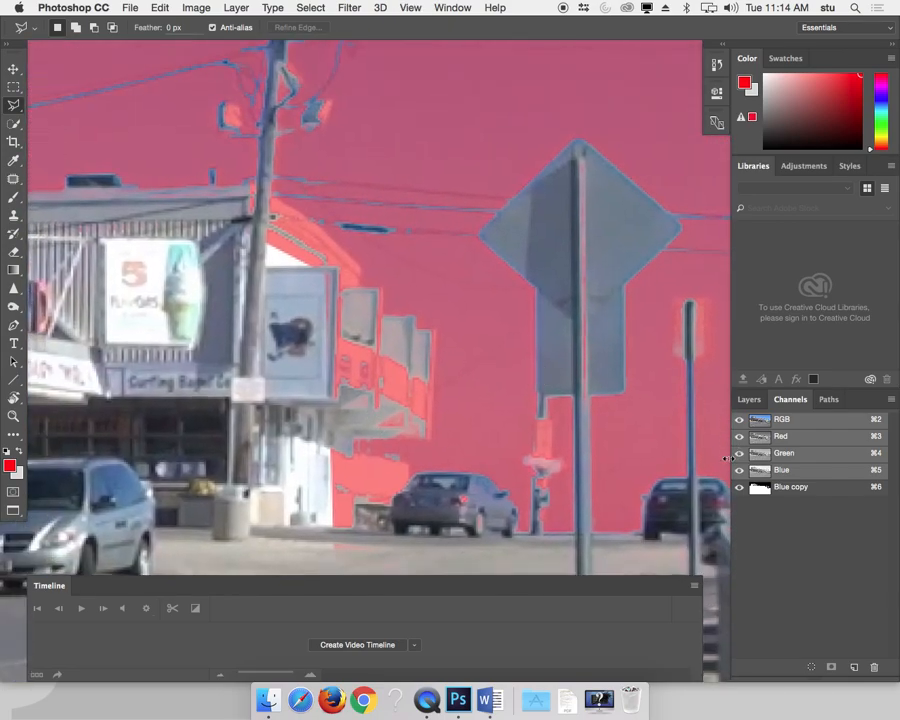
pyautogui.click(762, 489)
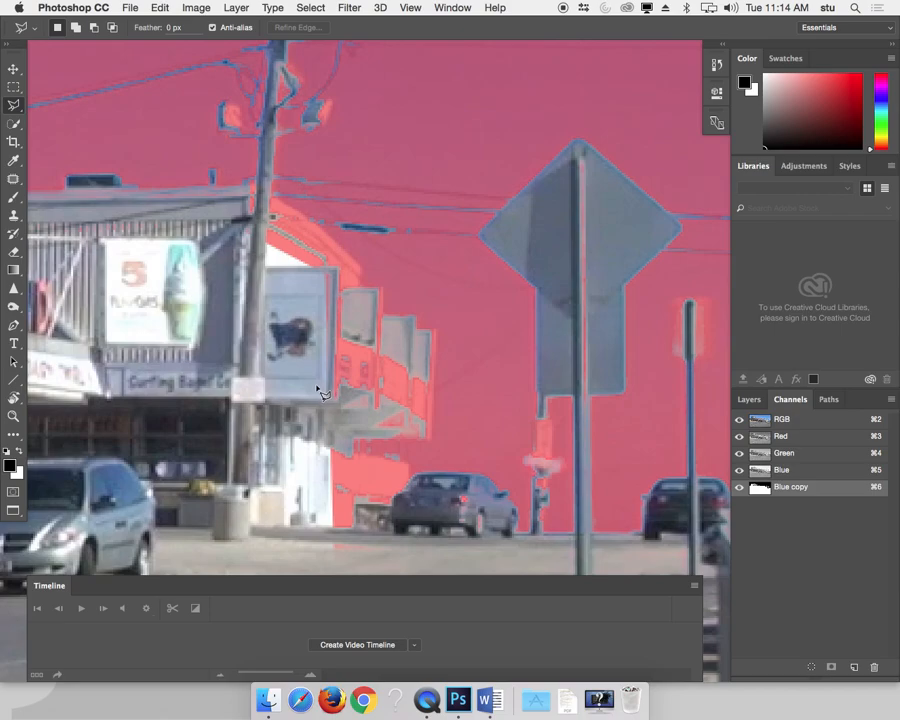
pyautogui.press('x')
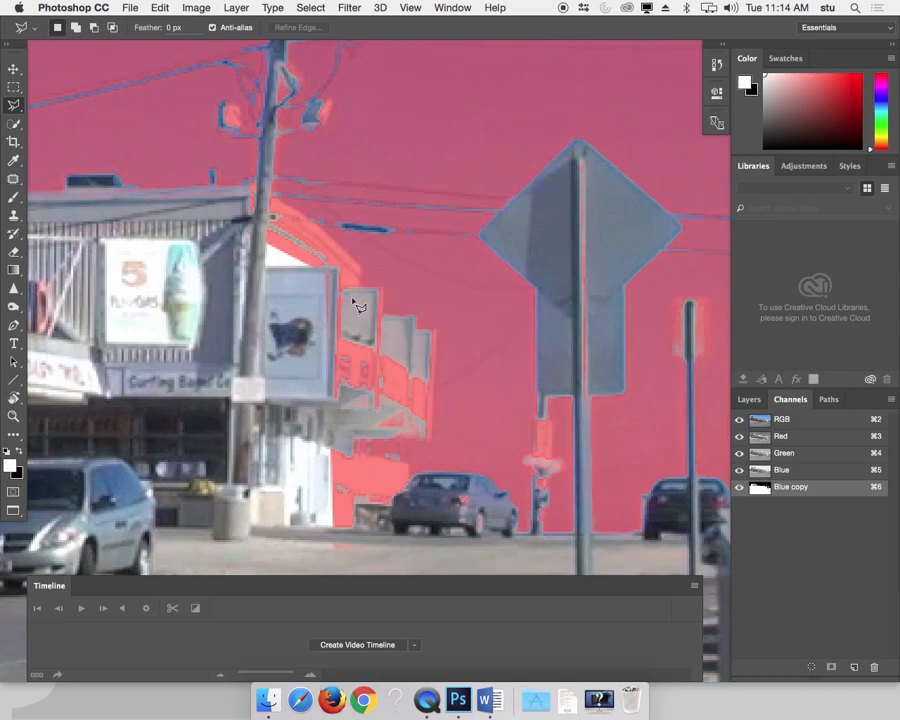
# - Set up the Brush tool with the hard round preset at a size of 5 px
pyautogui.press('b')
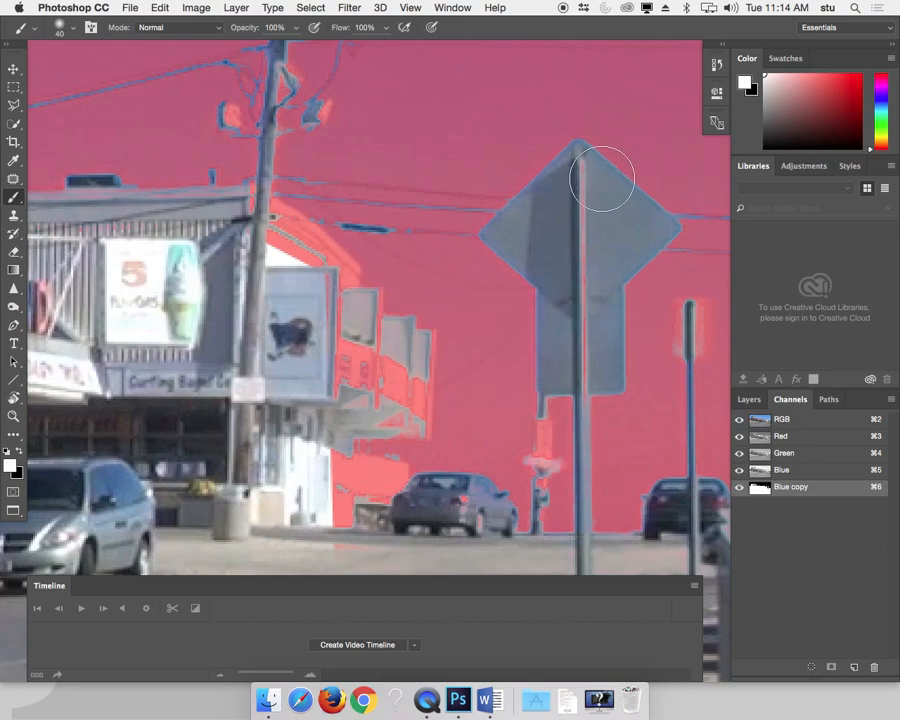
pyautogui.press('F5')
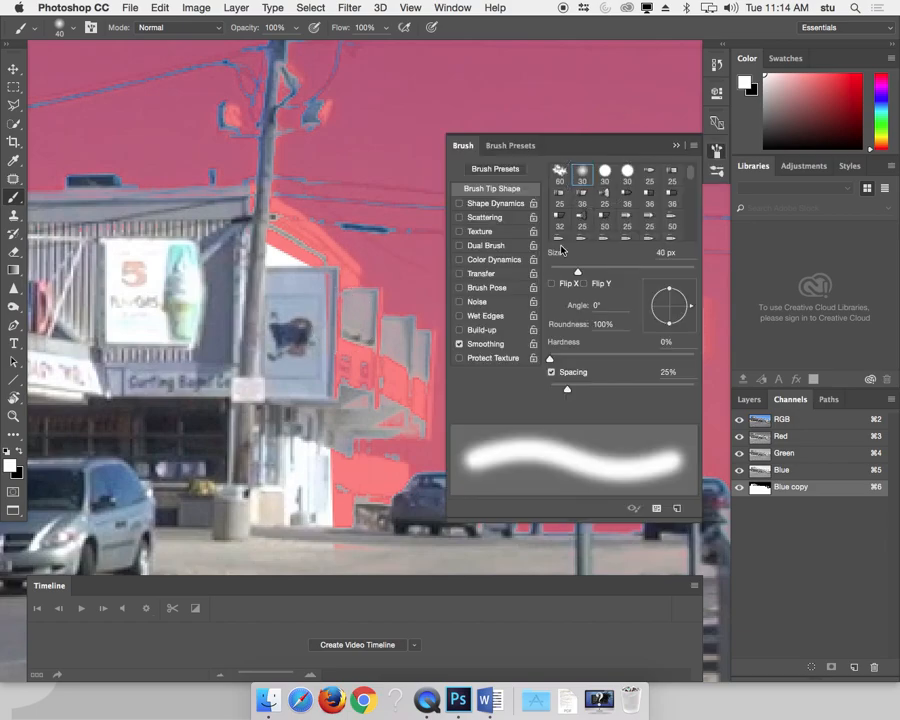
pyautogui.click(515, 145)
pyautogui.click(474, 275)
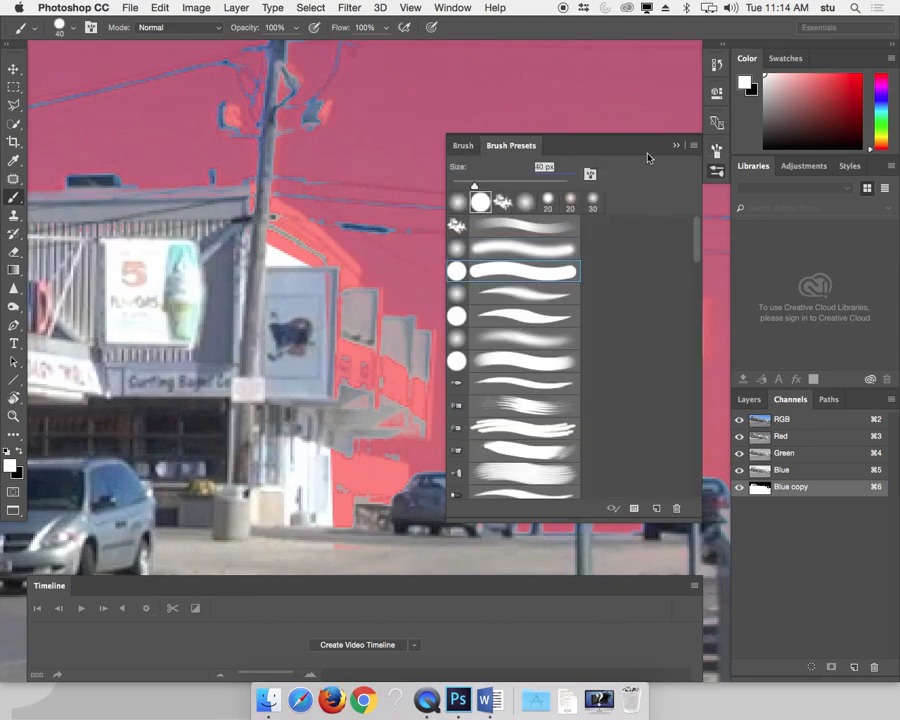
pyautogui.click(677, 148)
pyautogui.press('[')
pyautogui.press('[')
pyautogui.press('[')
pyautogui.press('[')
pyautogui.press('[')
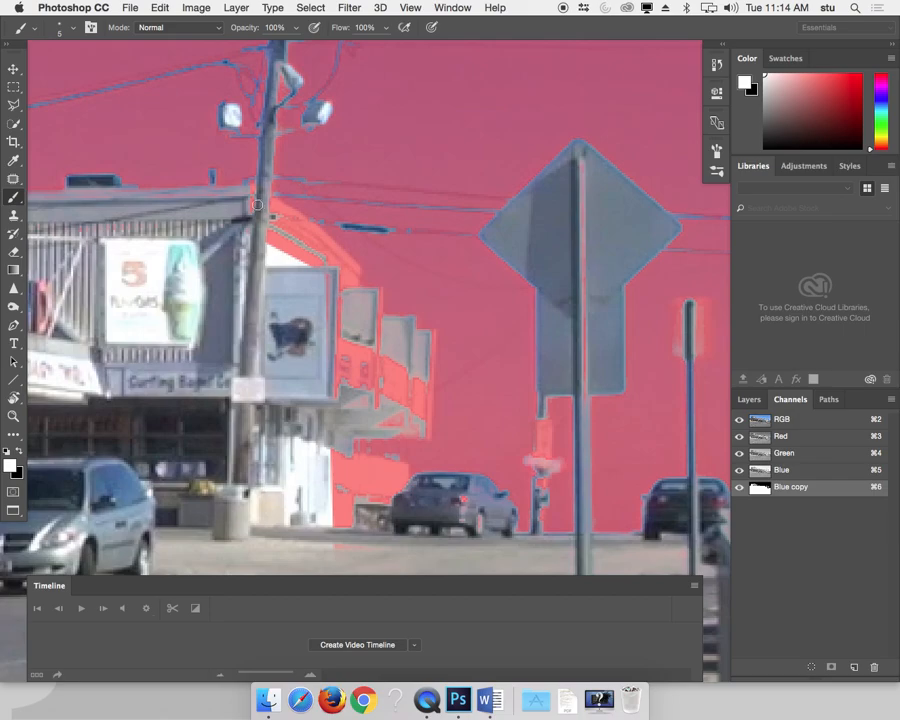
# - Paint white over the lamps on the utility pole and the small sign beneath the diamond-shaped road sign
pyautogui.hscroll(-5, 240, 250)
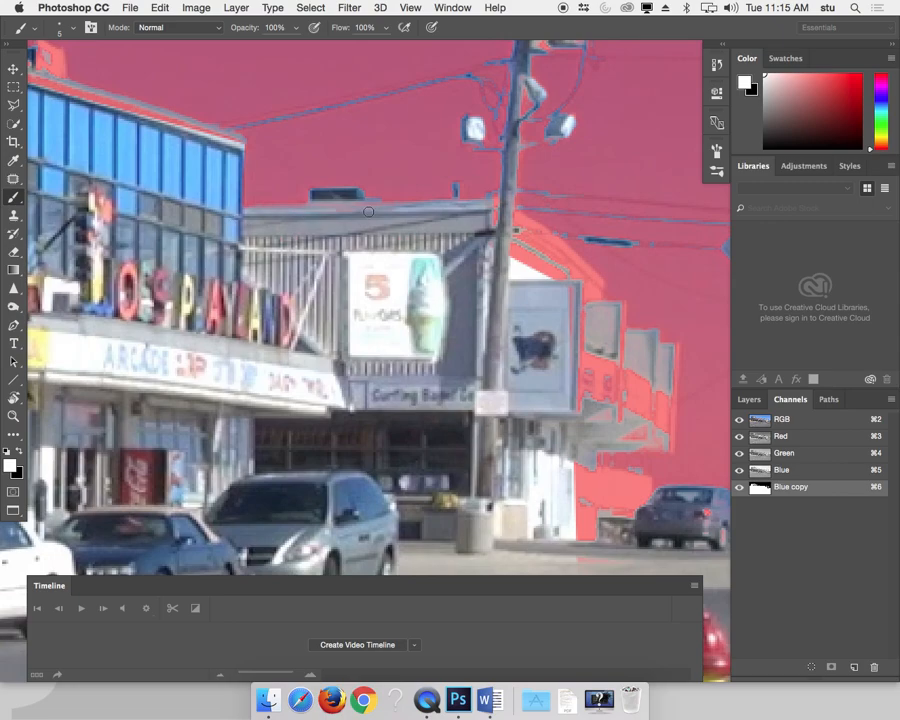
pyautogui.moveTo(495, 309); pyautogui.dragTo(324, 150)
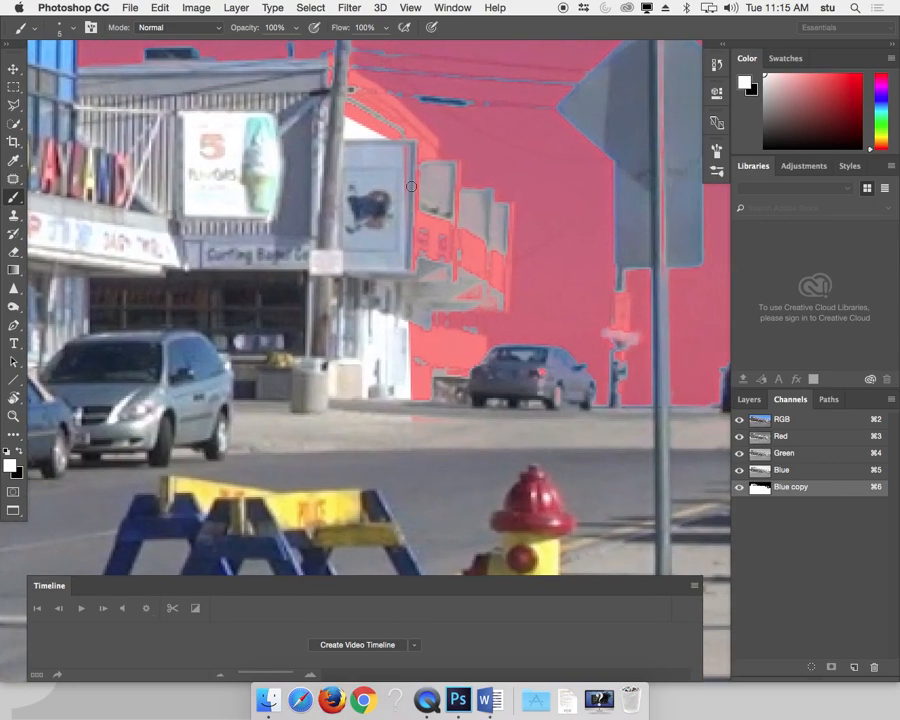
pyautogui.hscroll(5, 377, 191)
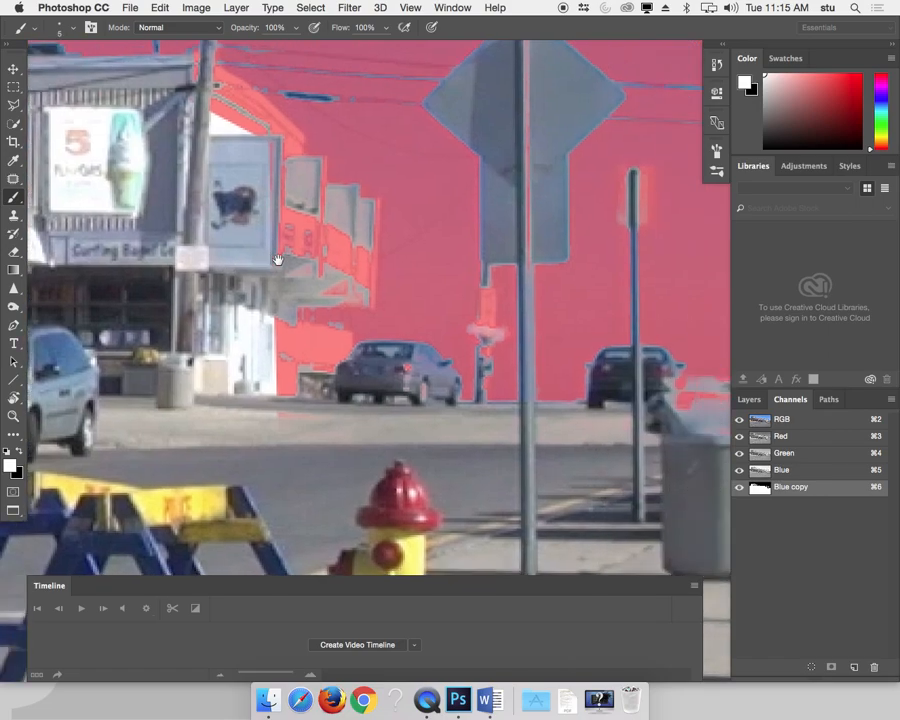
pyautogui.moveTo(399, 294); pyautogui.dragTo(402, 329)
pyautogui.hscroll(6, 411, 331)
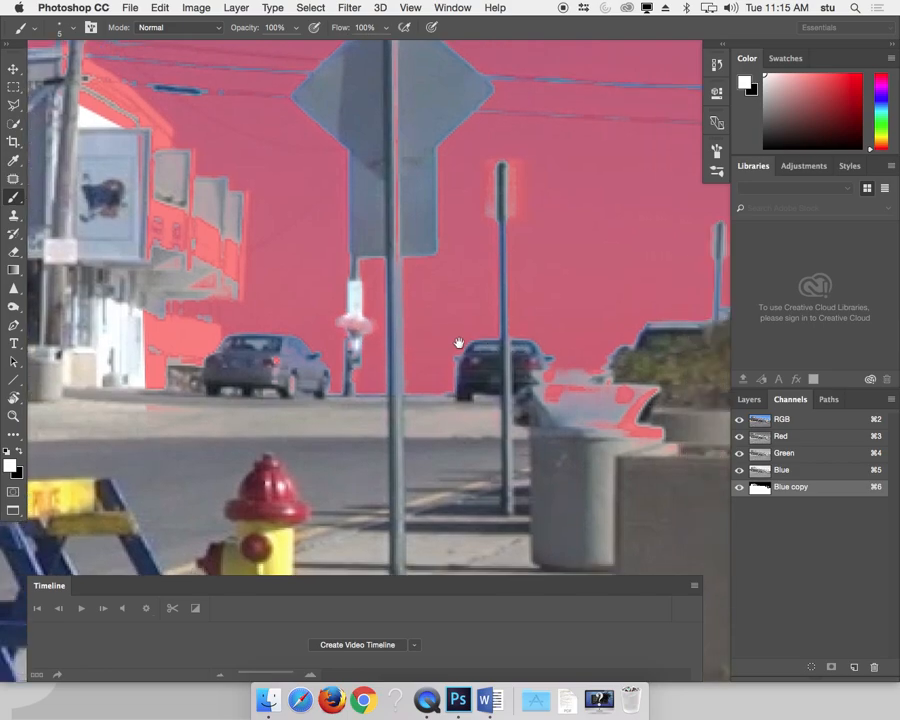
# - Paint white over the rectangular sign beside the road sign and the small distant sign above the shrubs
pyautogui.moveTo(303, 187)
pyautogui.mouseDown()
pyautogui.moveTo(300, 233)
pyautogui.moveTo(300, 189)
pyautogui.moveTo(300, 224)
pyautogui.moveTo(322, 183)
pyautogui.mouseUp()
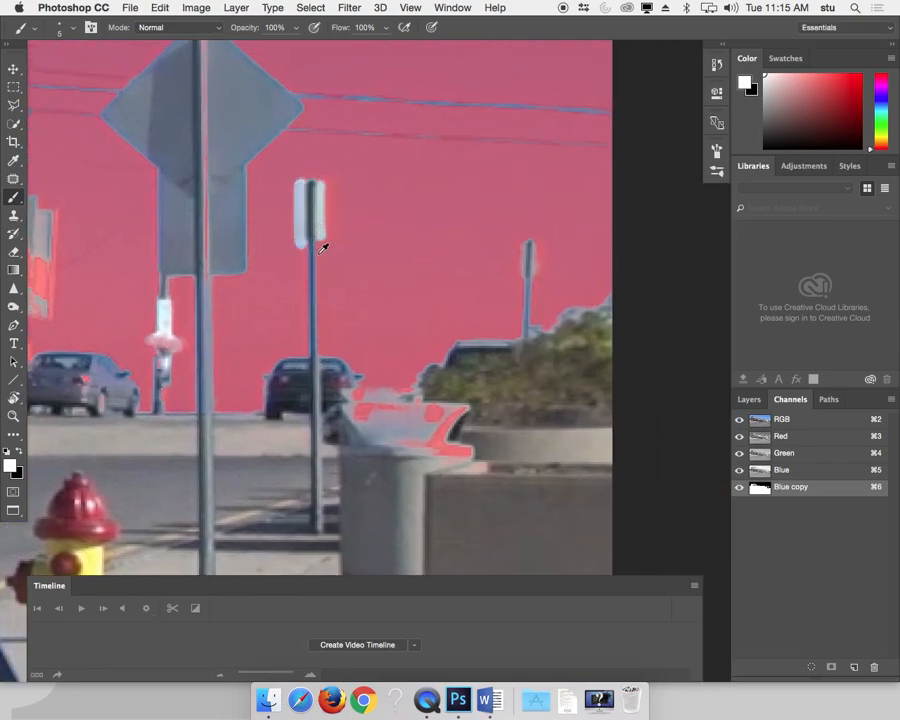
pyautogui.press('super+alt+z')
pyautogui.press('super+alt+z')
pyautogui.moveTo(324, 192)
pyautogui.mouseDown()
pyautogui.moveTo(317, 184)
pyautogui.moveTo(318, 234)
pyautogui.mouseUp()
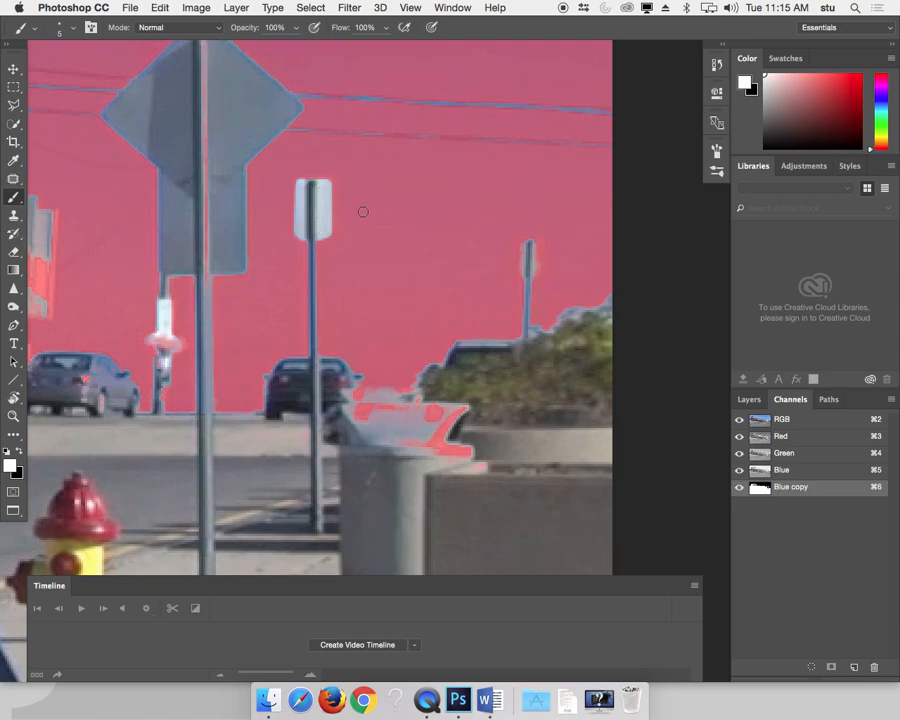
pyautogui.moveTo(535, 251)
pyautogui.mouseDown()
pyautogui.moveTo(531, 265)
pyautogui.moveTo(527, 242)
pyautogui.moveTo(526, 290)
pyautogui.moveTo(526, 268)
pyautogui.mouseUp()
pyautogui.press('super+z')
# - Paint the masked areas of the trash can liner beside the concrete planter white
pyautogui.moveTo(449, 412); pyautogui.dragTo(524, 377)
pyautogui.moveTo(436, 368)
pyautogui.mouseDown()
pyautogui.moveTo(475, 370)
pyautogui.moveTo(474, 361)
pyautogui.moveTo(483, 370)
pyautogui.moveTo(554, 371)
pyautogui.moveTo(441, 389)
pyautogui.moveTo(480, 401)
pyautogui.moveTo(529, 374)
pyautogui.mouseUp()
pyautogui.moveTo(461, 410)
pyautogui.mouseDown()
pyautogui.moveTo(579, 412)
pyautogui.moveTo(544, 420)
pyautogui.mouseUp()
# - Paint the far white building's walls, balconies and sloped roof edge white, up to the sky outline
pyautogui.hscroll(-10, 478, 476)
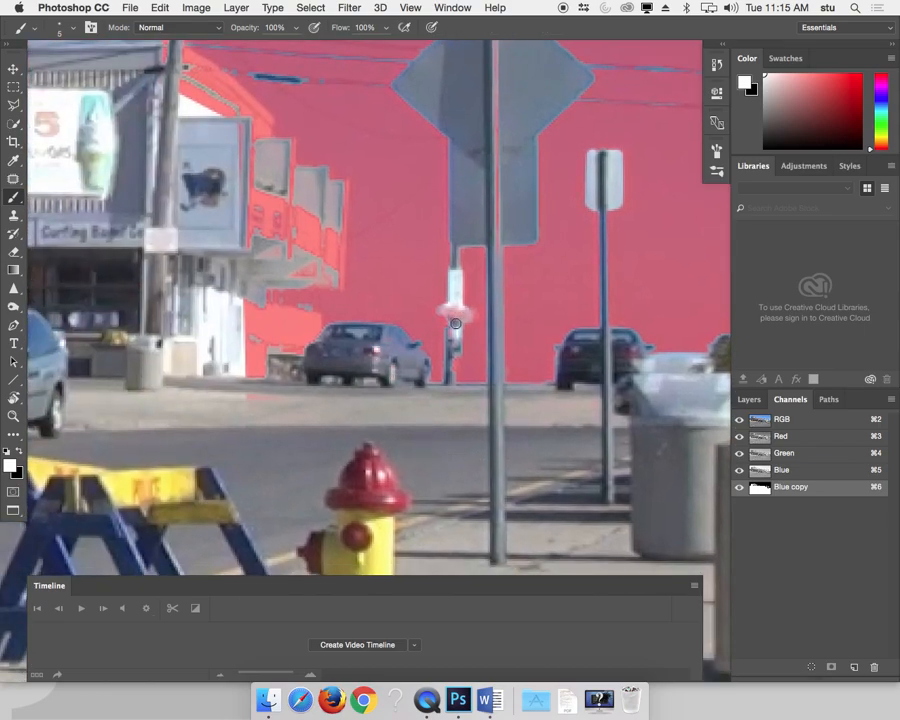
pyautogui.scroll(2, 432, 432)
pyautogui.hscroll(-1, 432, 432)
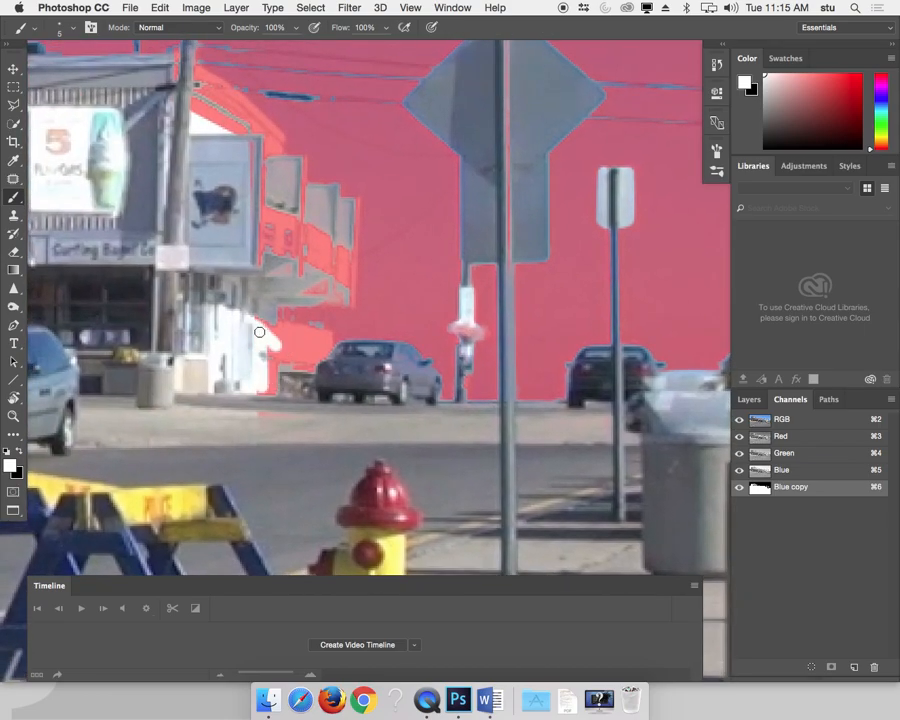
pyautogui.moveTo(283, 331)
pyautogui.mouseDown()
pyautogui.moveTo(320, 337)
pyautogui.moveTo(322, 369)
pyautogui.moveTo(318, 291)
pyautogui.moveTo(309, 369)
pyautogui.moveTo(295, 281)
pyautogui.moveTo(280, 347)
pyautogui.moveTo(266, 344)
pyautogui.moveTo(303, 316)
pyautogui.moveTo(306, 347)
pyautogui.moveTo(271, 368)
pyautogui.mouseUp()
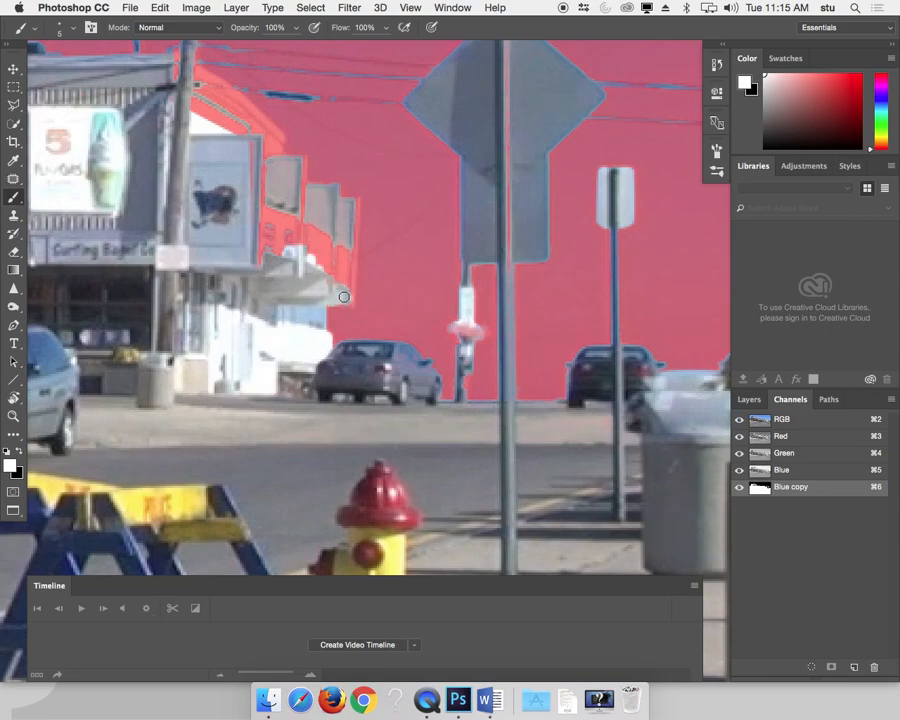
pyautogui.moveTo(356, 204)
pyautogui.mouseDown()
pyautogui.moveTo(347, 304)
pyautogui.moveTo(321, 240)
pyautogui.mouseUp()
pyautogui.moveTo(175, 69)
pyautogui.mouseDown()
pyautogui.moveTo(245, 169)
pyautogui.moveTo(216, 87)
pyautogui.moveTo(199, 76)
pyautogui.moveTo(242, 128)
pyautogui.moveTo(208, 86)
pyautogui.moveTo(183, 97)
pyautogui.moveTo(198, 118)
pyautogui.moveTo(243, 120)
pyautogui.moveTo(218, 88)
pyautogui.moveTo(251, 115)
pyautogui.moveTo(260, 278)
pyautogui.moveTo(268, 146)
pyautogui.moveTo(264, 249)
pyautogui.moveTo(290, 232)
pyautogui.mouseUp()
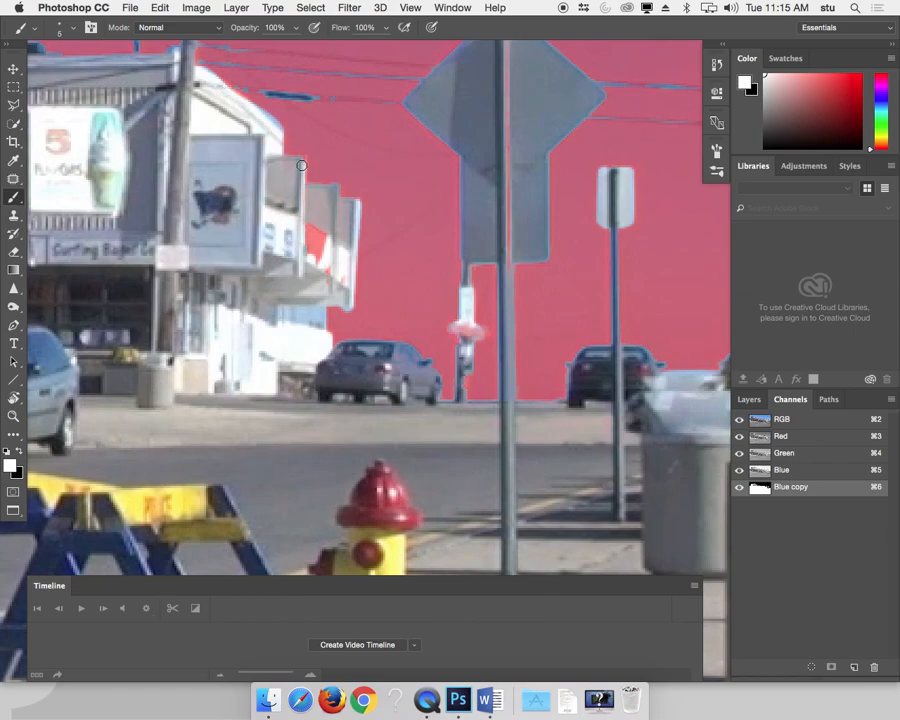
pyautogui.moveTo(301, 162)
pyautogui.mouseDown()
pyautogui.moveTo(297, 235)
pyautogui.moveTo(310, 259)
pyautogui.moveTo(316, 215)
pyautogui.moveTo(340, 288)
pyautogui.mouseUp()
pyautogui.moveTo(338, 364); pyautogui.dragTo(430, 469)
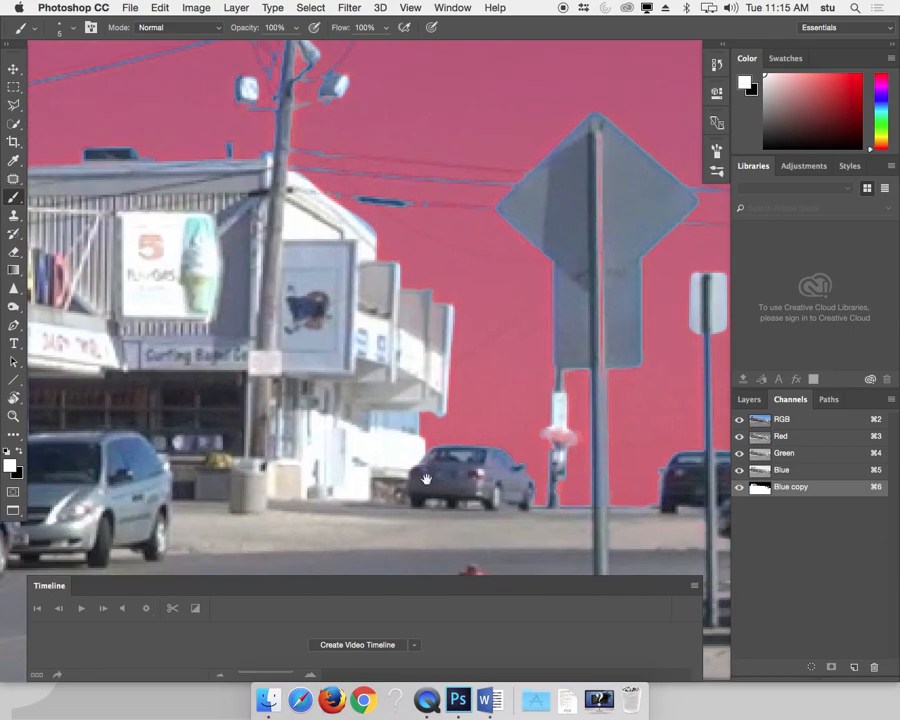
# - Paint the rooftop units on the blue-windowed building and the utility pole's top and transformers white
pyautogui.press('super+minus')
pyautogui.press('super+minus')
pyautogui.moveTo(274, 318); pyautogui.dragTo(561, 345)
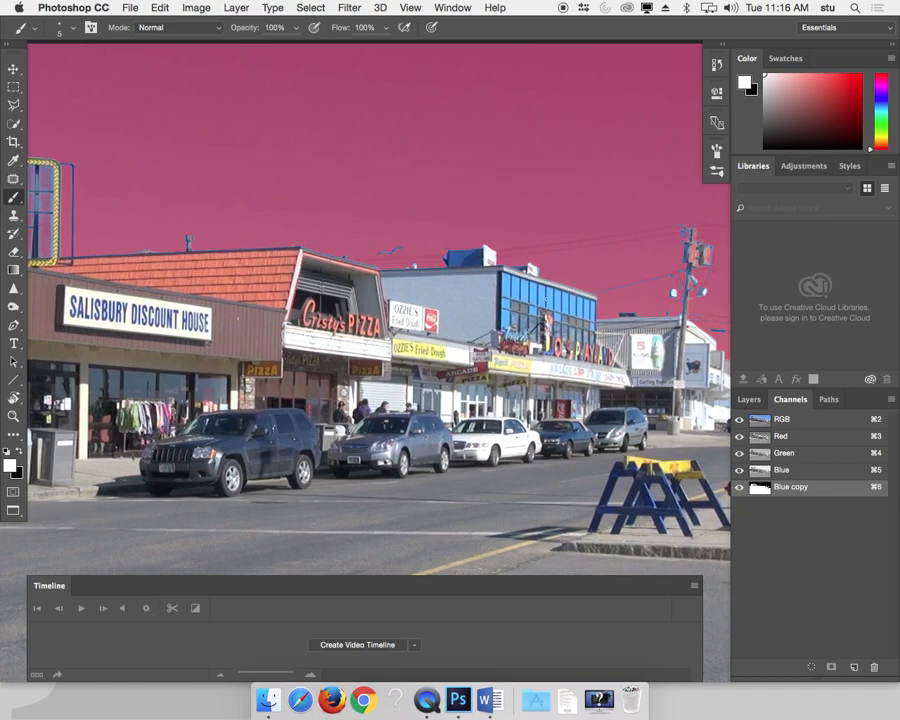
pyautogui.hscroll(5, 357, 280)
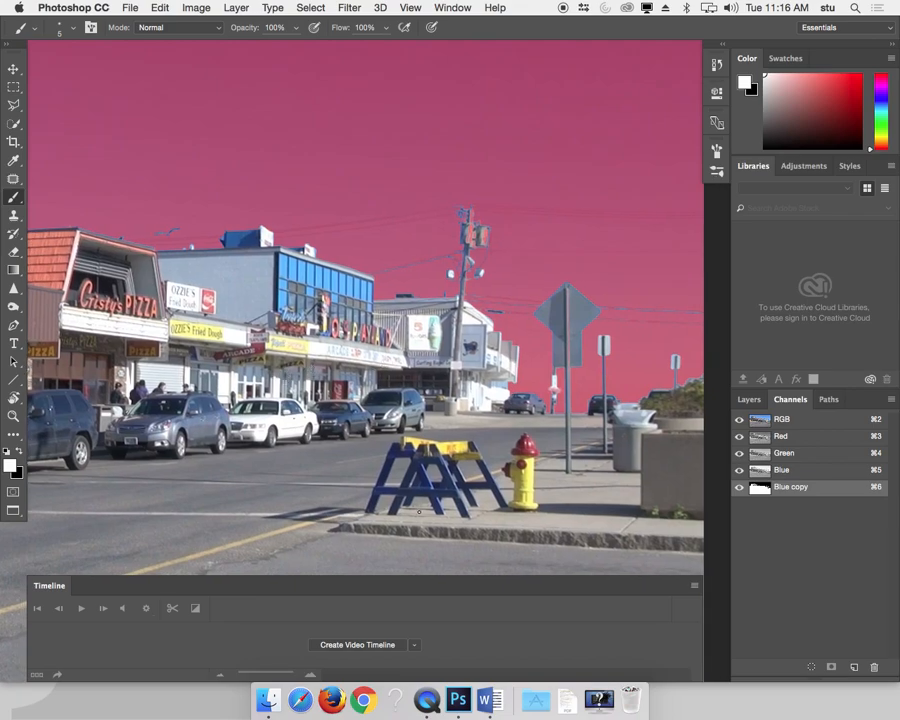
pyautogui.press('super+plus')
pyautogui.press('super+plus')
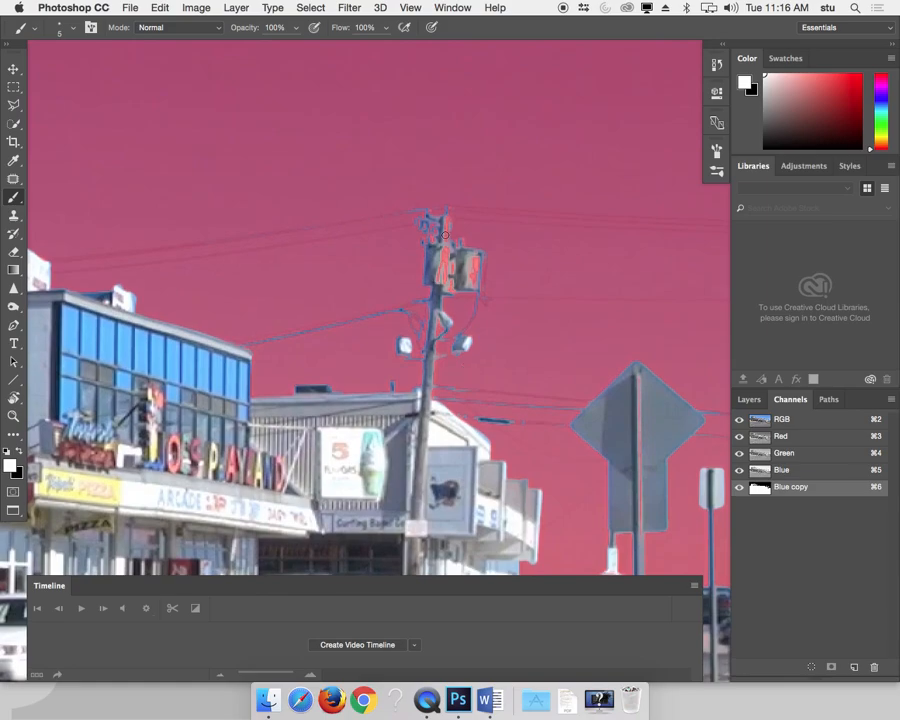
pyautogui.moveTo(445, 235)
pyautogui.mouseDown()
pyautogui.moveTo(440, 279)
pyautogui.moveTo(435, 264)
pyautogui.moveTo(472, 280)
pyautogui.mouseUp()
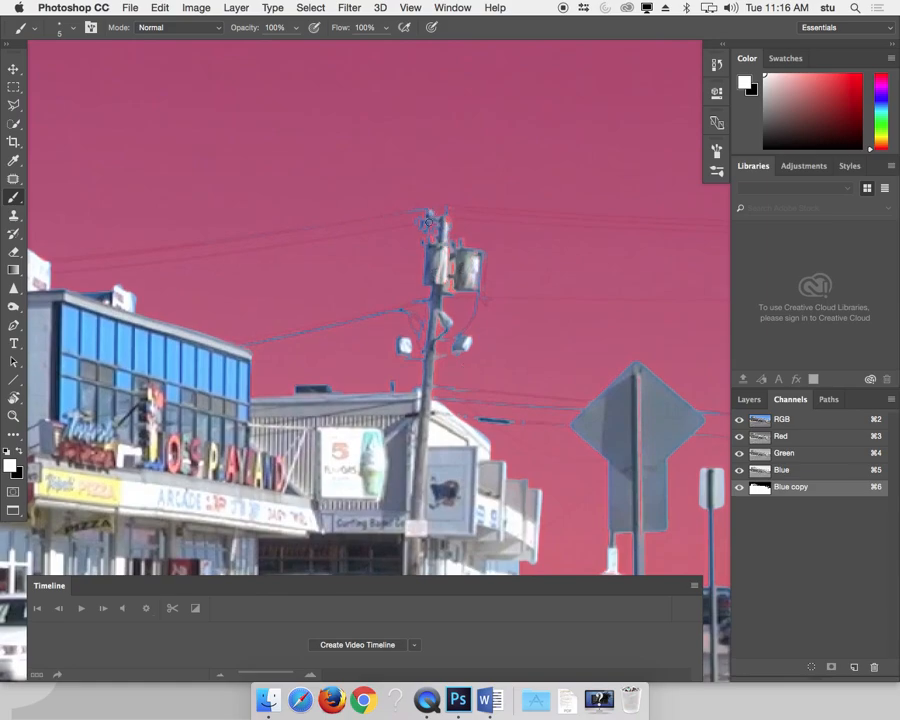
pyautogui.moveTo(446, 213); pyautogui.dragTo(448, 226)
# - Switch the foreground colour to black and paint out the bird in the sky above the pizza shop
pyautogui.moveTo(310, 416); pyautogui.dragTo(432, 347)
pyautogui.moveTo(267, 370); pyautogui.dragTo(411, 391)
pyautogui.moveTo(301, 356); pyautogui.dragTo(492, 378)
pyautogui.moveTo(160, 342); pyautogui.dragTo(391, 352)
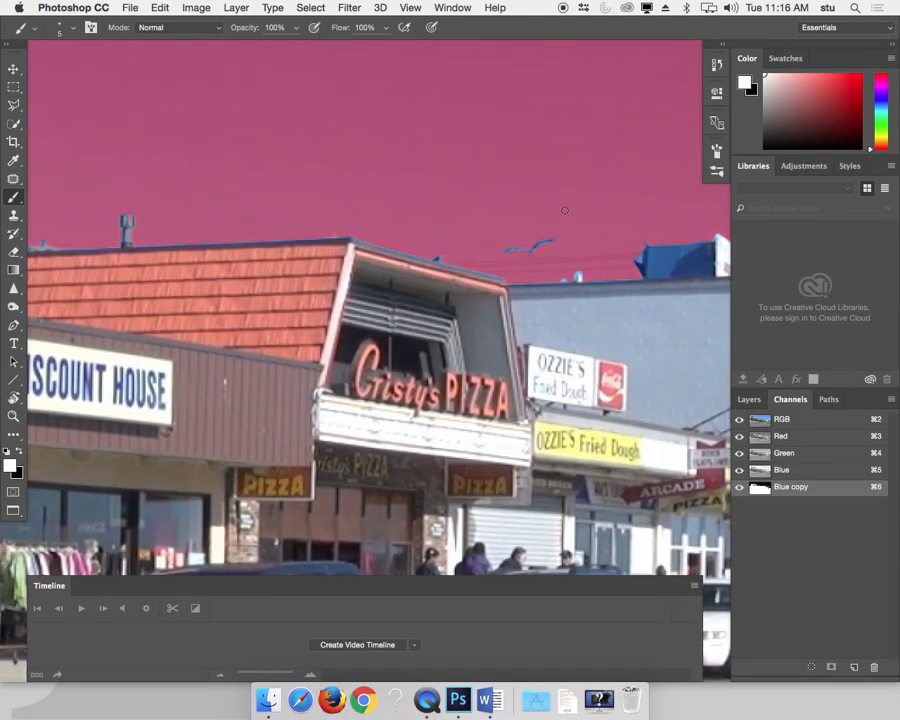
pyautogui.moveTo(553, 241)
pyautogui.mouseDown()
pyautogui.moveTo(520, 240)
pyautogui.moveTo(546, 241)
pyautogui.mouseUp()
pyautogui.press('x')
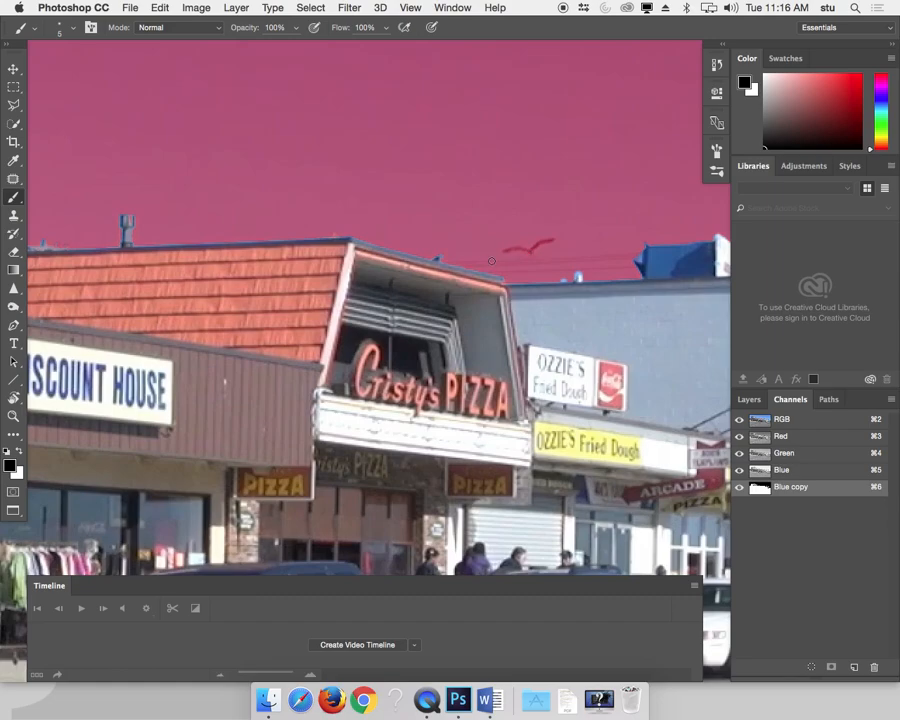
# - Select the sign section from its left end through the first D of BROADWAY with the Polygonal Lasso and fill it black in the mask
pyautogui.moveTo(254, 347); pyautogui.dragTo(456, 352)
pyautogui.moveTo(270, 274); pyautogui.dragTo(490, 304)
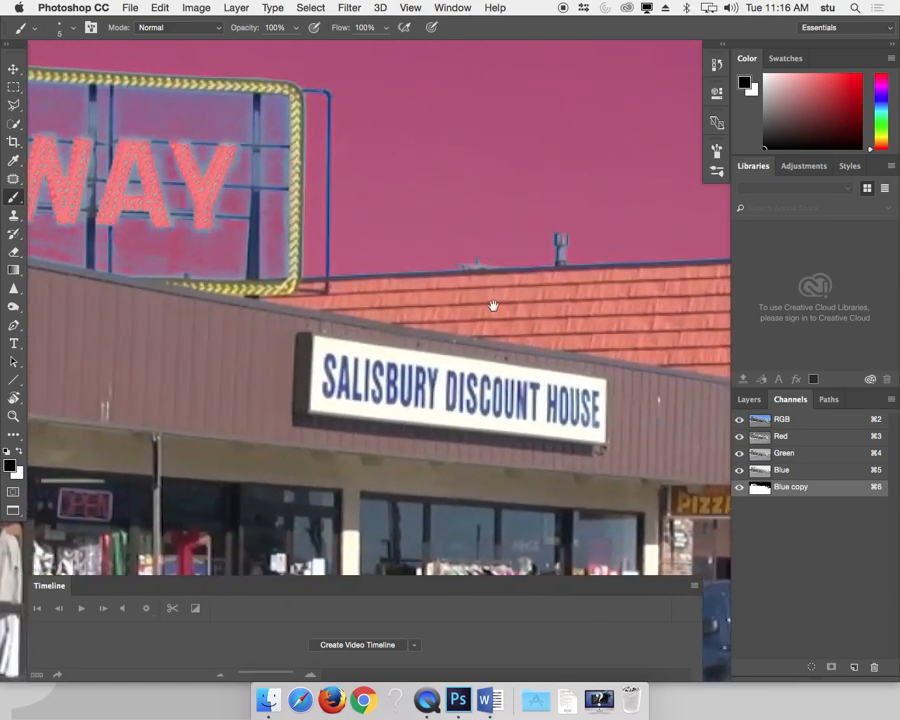
pyautogui.moveTo(345, 250); pyautogui.dragTo(465, 340)
pyautogui.scroll(-3, 465, 340)
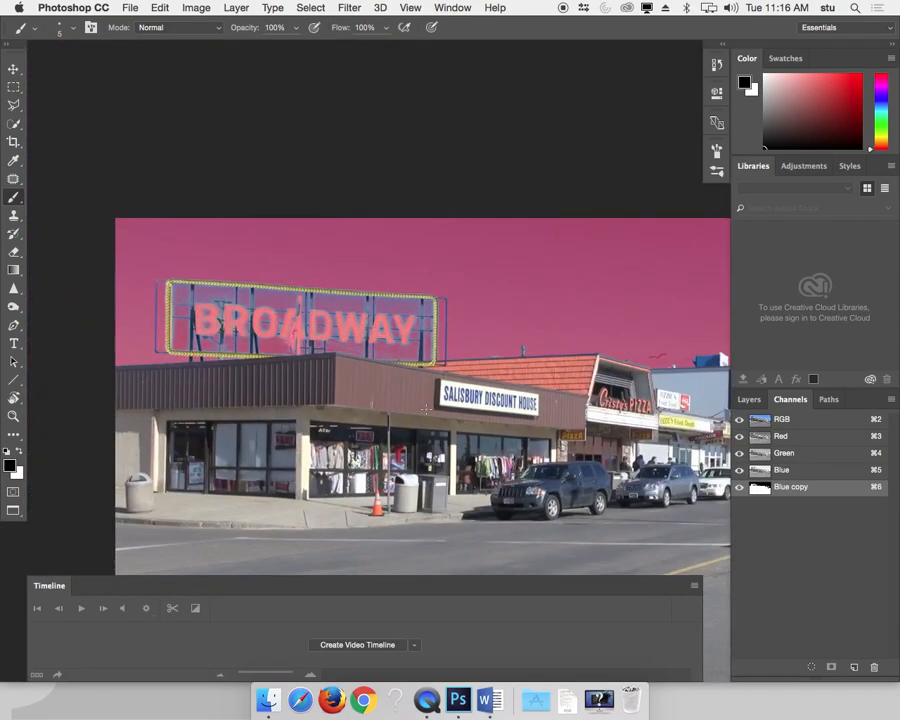
pyautogui.moveTo(363, 388); pyautogui.dragTo(424, 384)
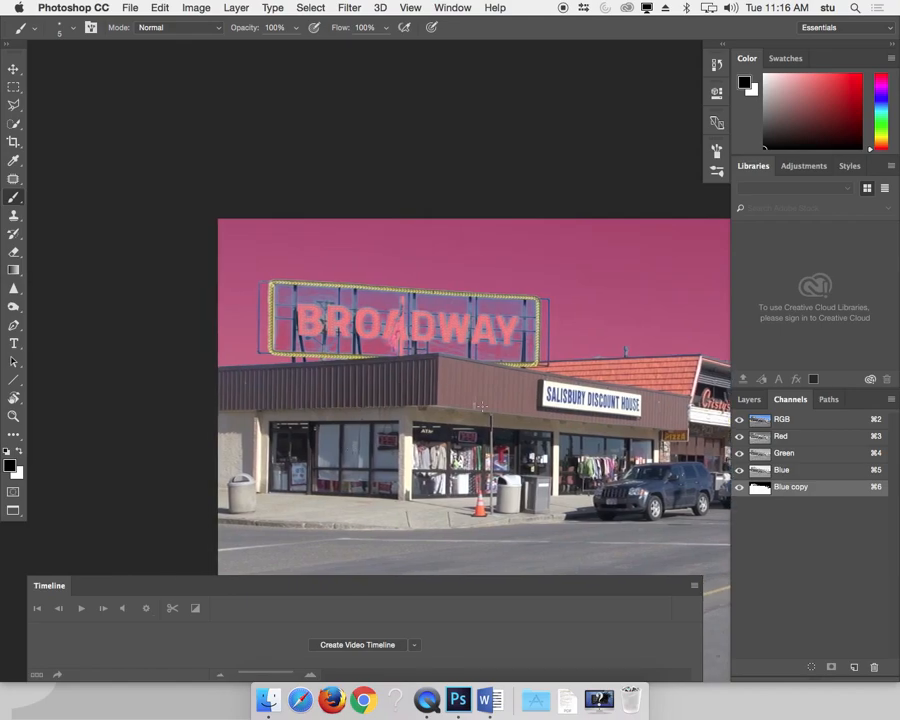
pyautogui.scroll(3, 450, 360)
pyautogui.moveTo(562, 388)
pyautogui.mouseDown()
pyautogui.moveTo(358, 388)
pyautogui.moveTo(480, 414)
pyautogui.moveTo(430, 418)
pyautogui.mouseUp()
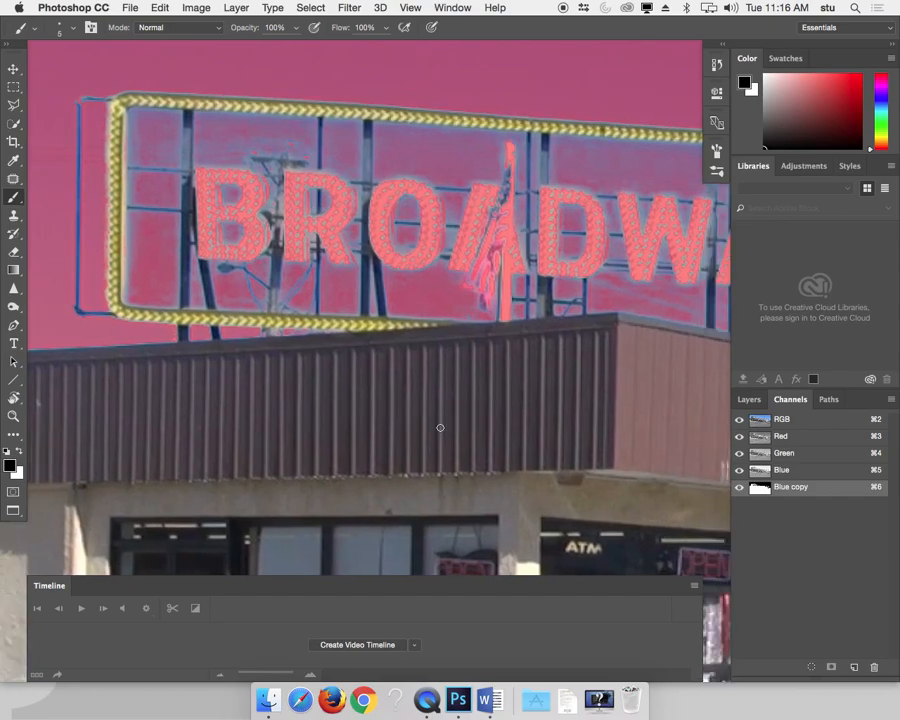
pyautogui.scroll(-4, 440, 428)
pyautogui.press('l')
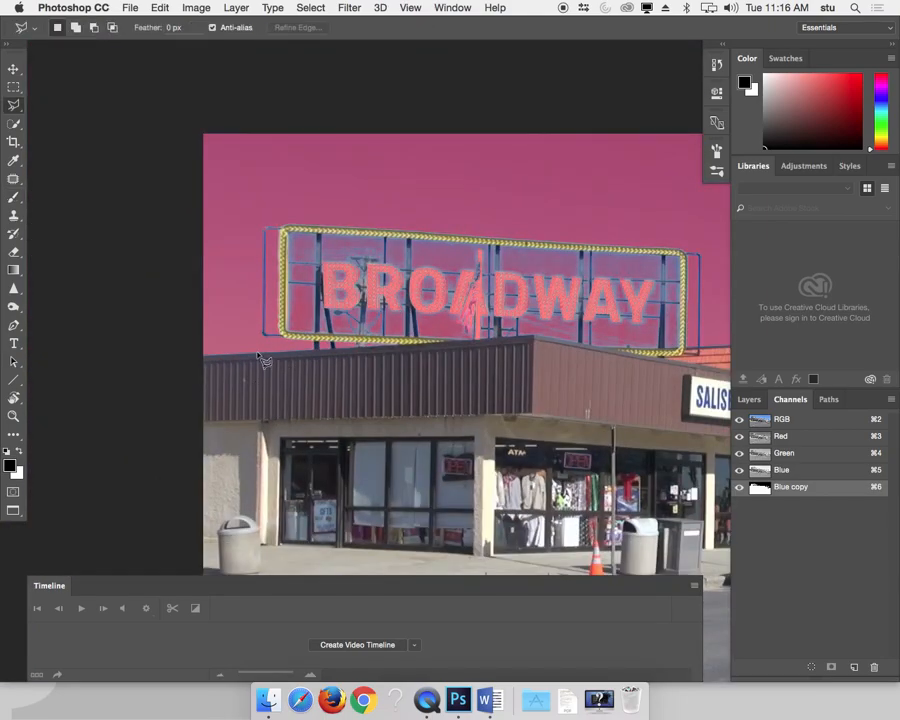
pyautogui.scroll(3, 288, 362)
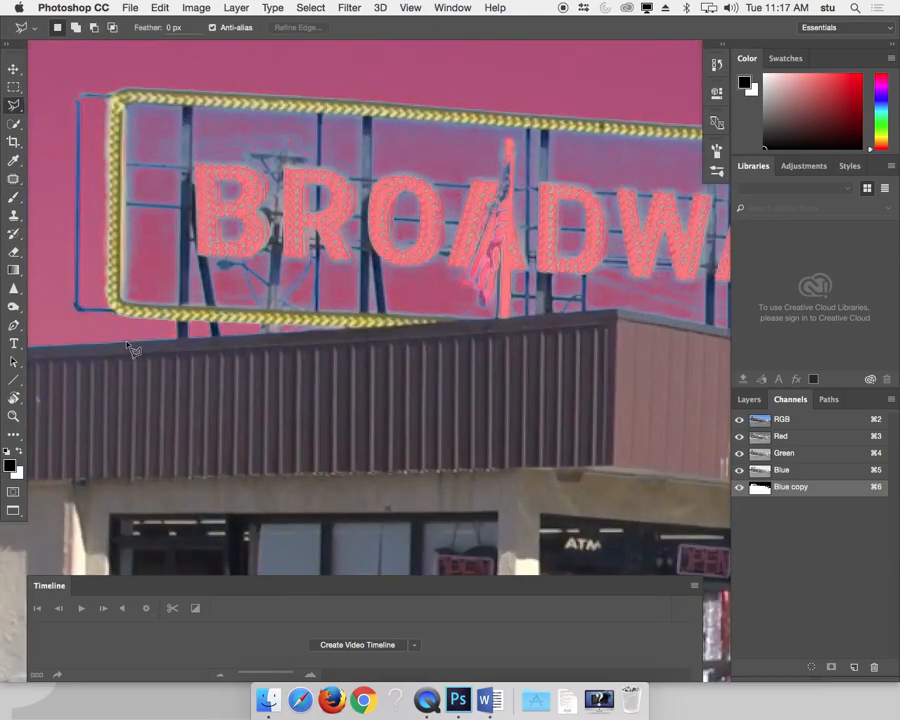
pyautogui.click(619, 309)
pyautogui.click(589, 69)
pyautogui.click(52, 80)
pyautogui.click(44, 315)
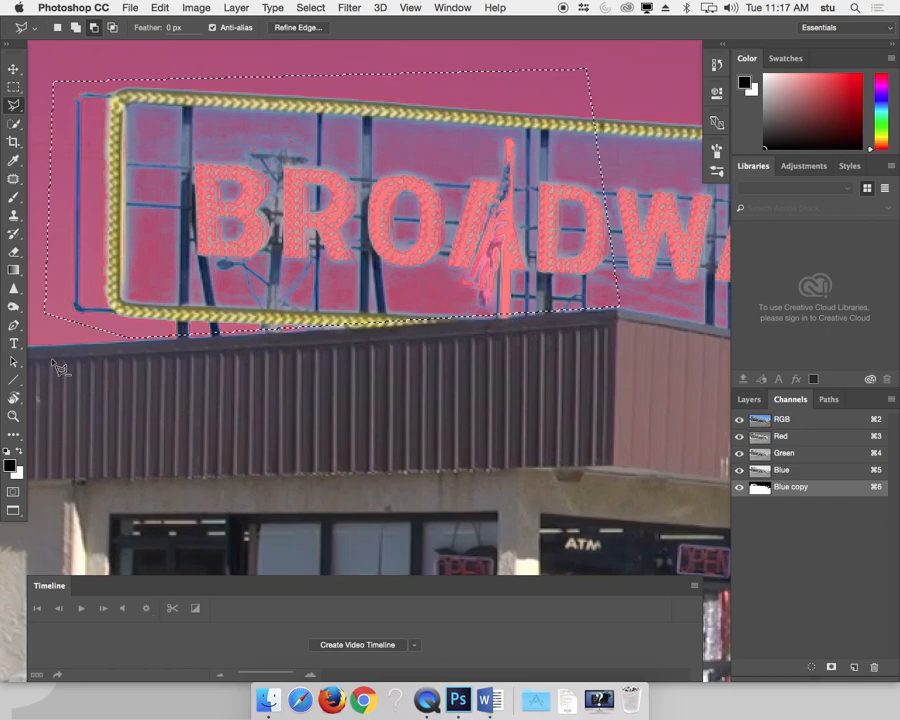
pyautogui.hotkey('alt', 'BackSpace')
# - Lasso the remaining WAY section of the sign down to the roofline, fill it black in the mask, and deselect
pyautogui.moveTo(545, 328); pyautogui.dragTo(231, 348)
pyautogui.moveTo(369, 357)
pyautogui.mouseDown()
pyautogui.moveTo(271, 361)
pyautogui.moveTo(246, 350)
pyautogui.mouseUp()
pyautogui.click(151, 100)
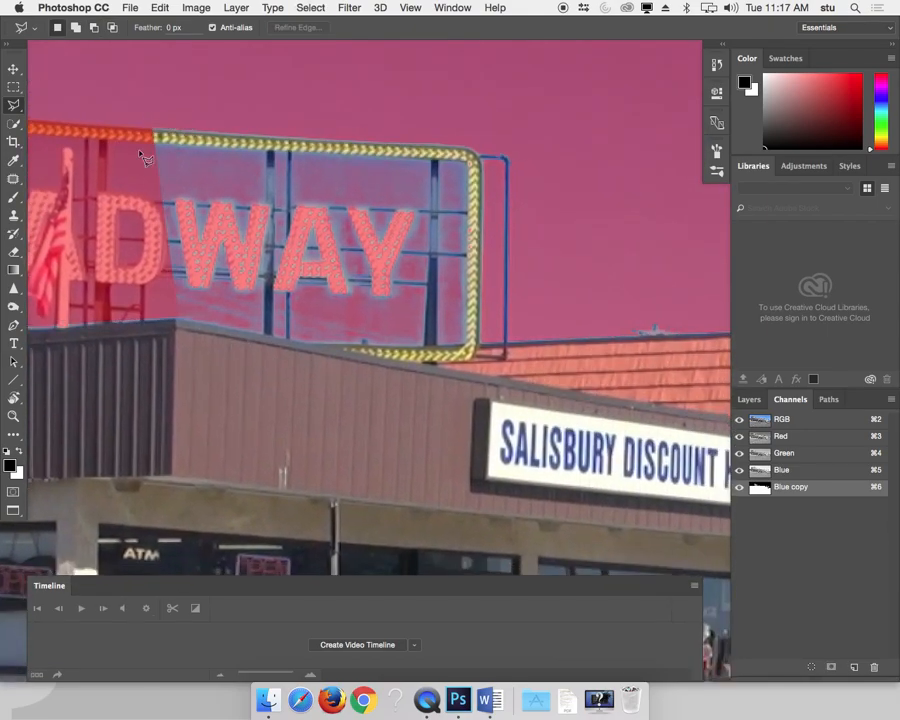
pyautogui.click(176, 322)
pyautogui.click(540, 340)
pyautogui.doubleClick(541, 93)
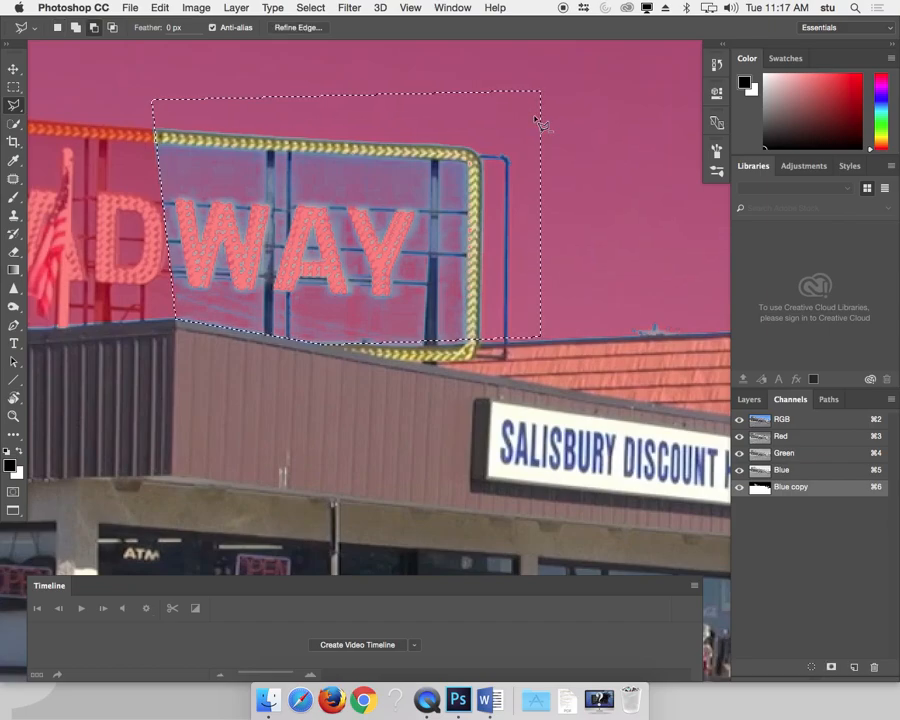
pyautogui.hotkey('alt', 'BackSpace')
pyautogui.press('super+d')
# - Lasso the strip beneath the BROADWAY sign along the dark roof edge, fill it black in the mask, and deselect
pyautogui.moveTo(243, 357); pyautogui.dragTo(488, 307)
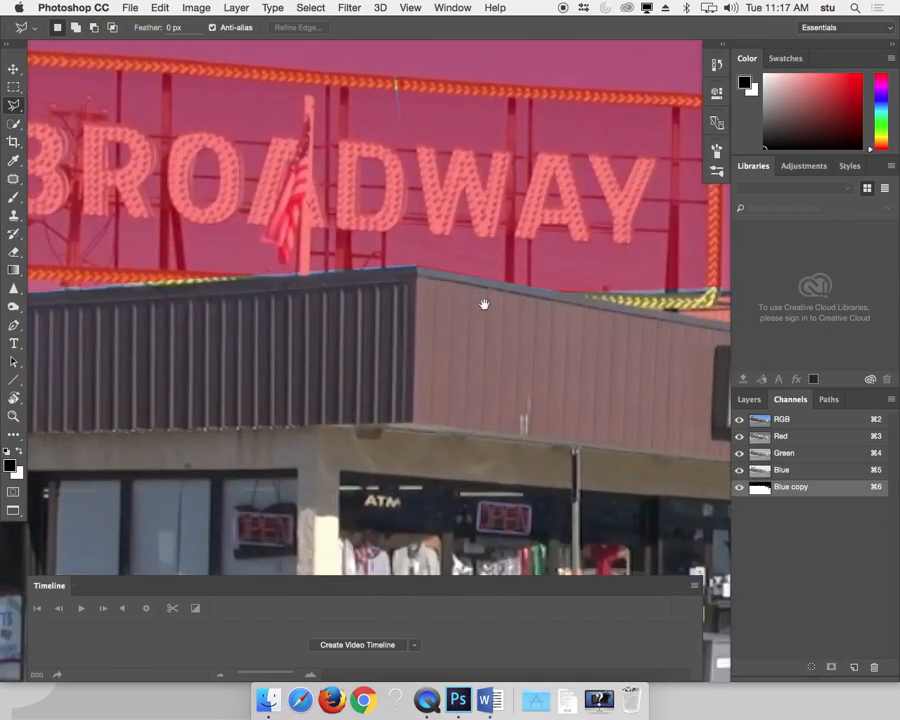
pyautogui.moveTo(342, 348); pyautogui.dragTo(432, 368)
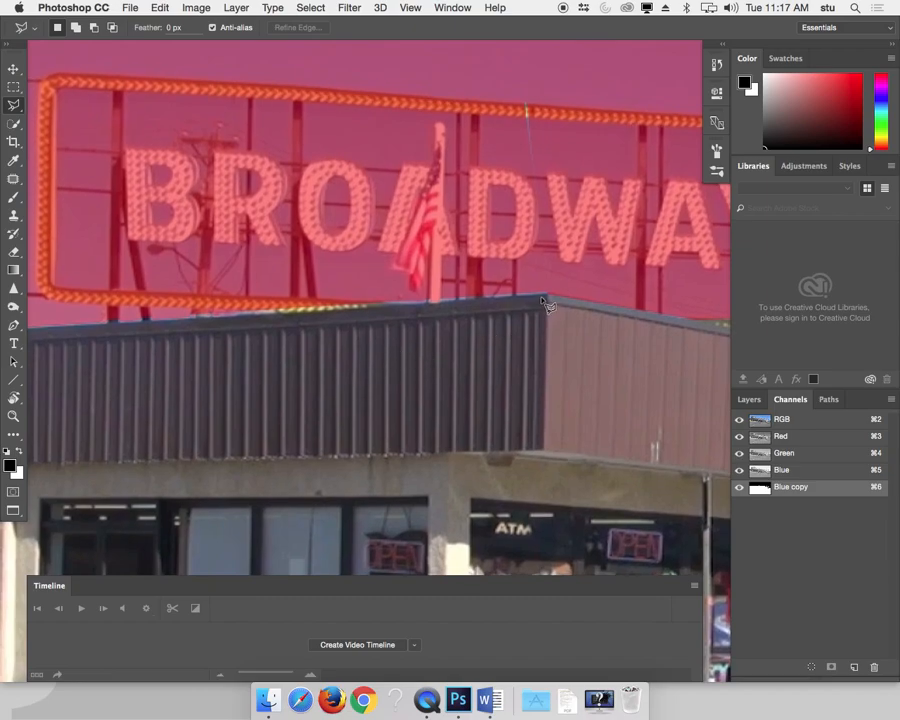
pyautogui.click(548, 297)
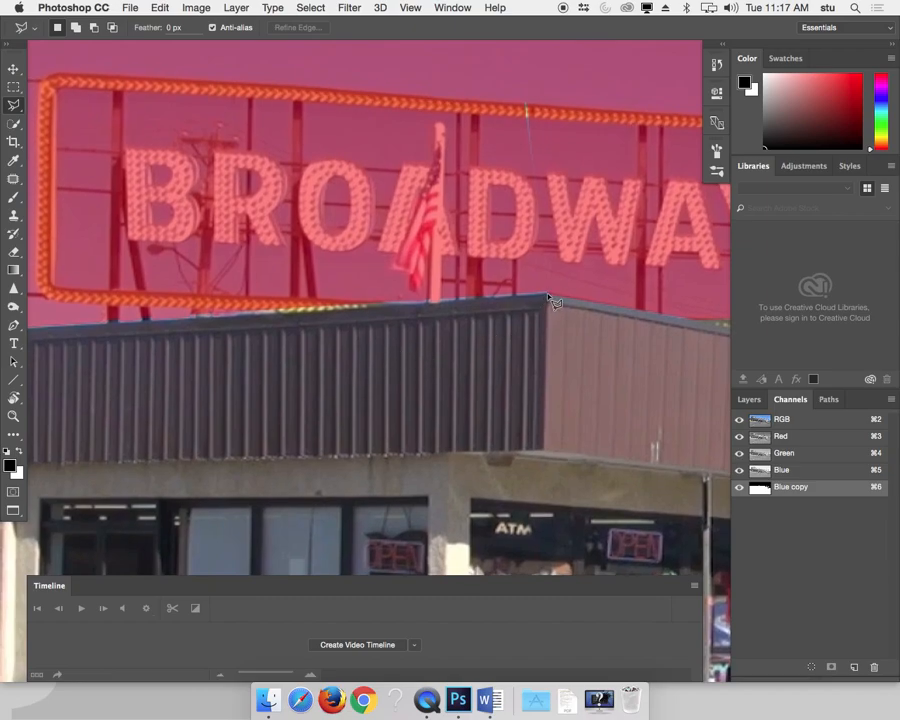
pyautogui.click(79, 325)
pyautogui.click(74, 290)
pyautogui.doubleClick(491, 223)
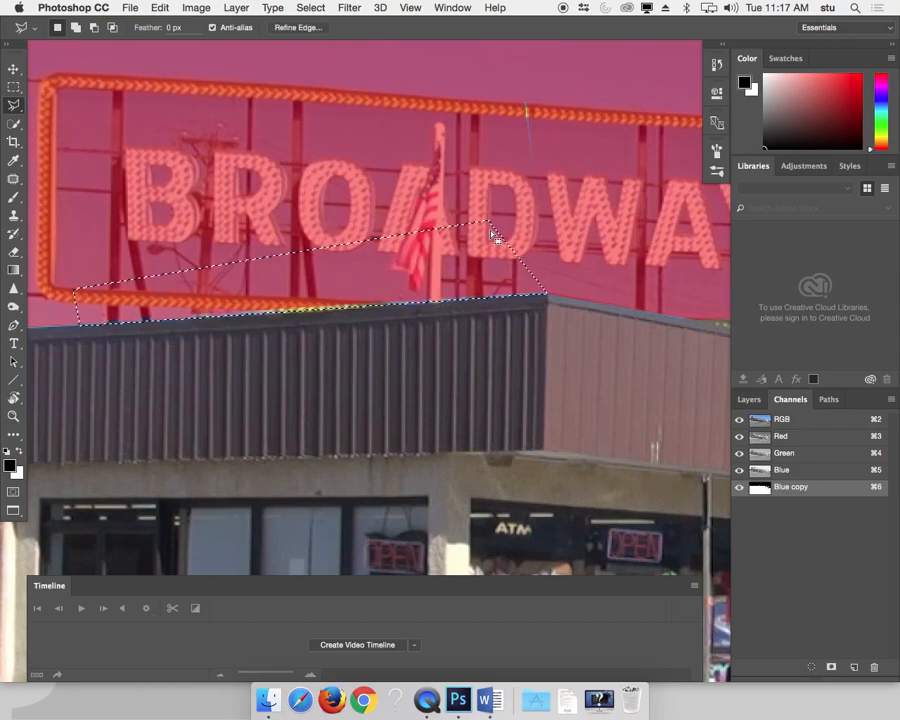
pyautogui.press('super+d')
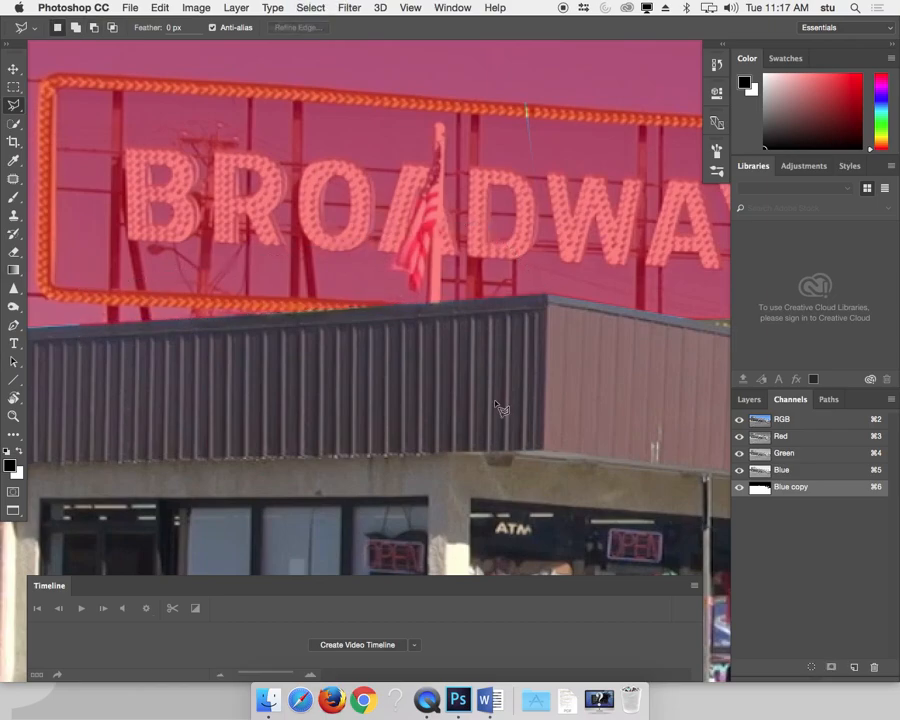
# - Load the Blue copy channel as a selection, duplicate the Background layer, and turn the selection into a mask on the duplicate
pyautogui.press('super+minus')
pyautogui.press('super+minus')
pyautogui.press('super+minus')
pyautogui.moveTo(590, 373); pyautogui.dragTo(352, 239)
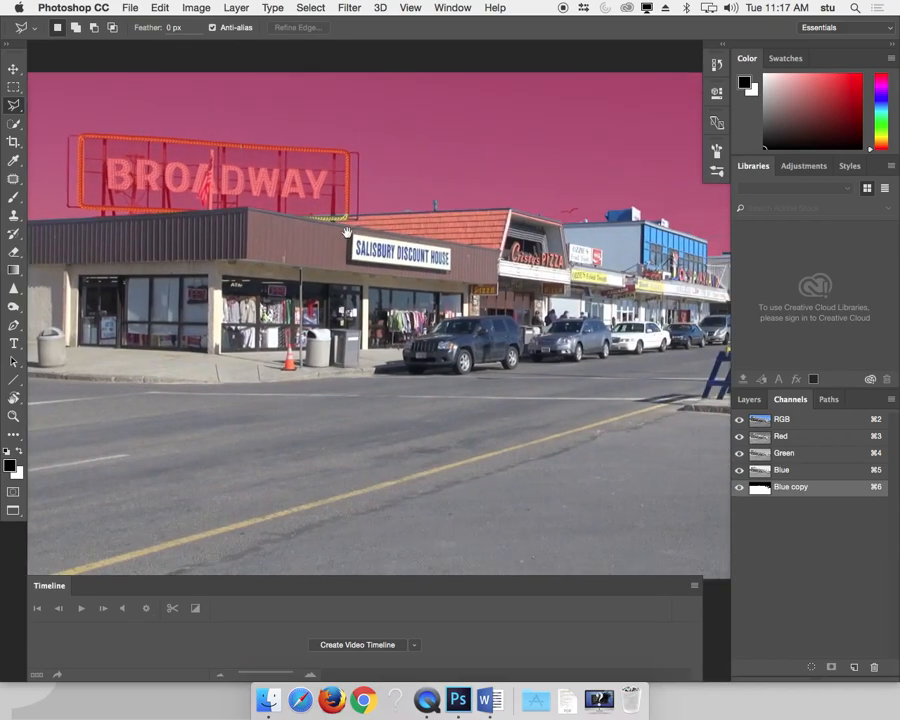
pyautogui.moveTo(497, 298); pyautogui.dragTo(481, 296)
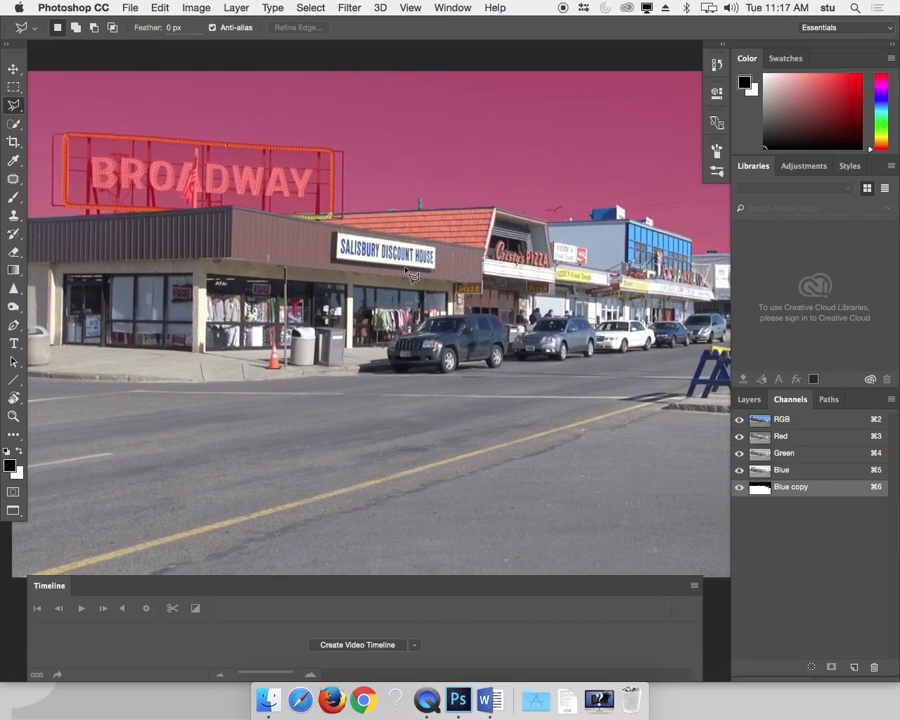
pyautogui.moveTo(563, 271); pyautogui.dragTo(400, 319)
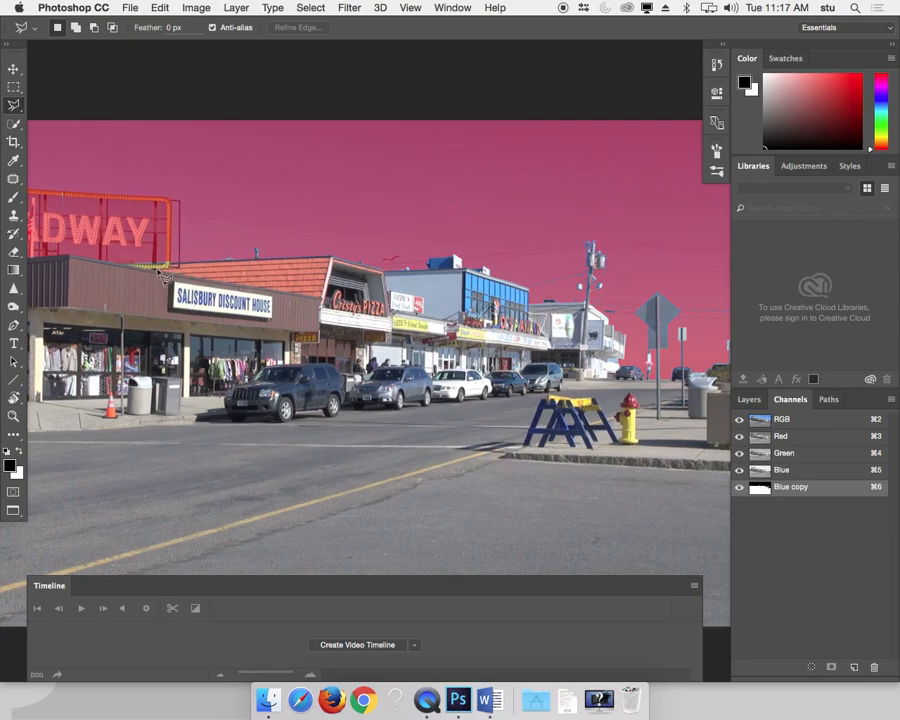
pyautogui.keyDown('super'); pyautogui.click(760, 487); pyautogui.keyUp('super')
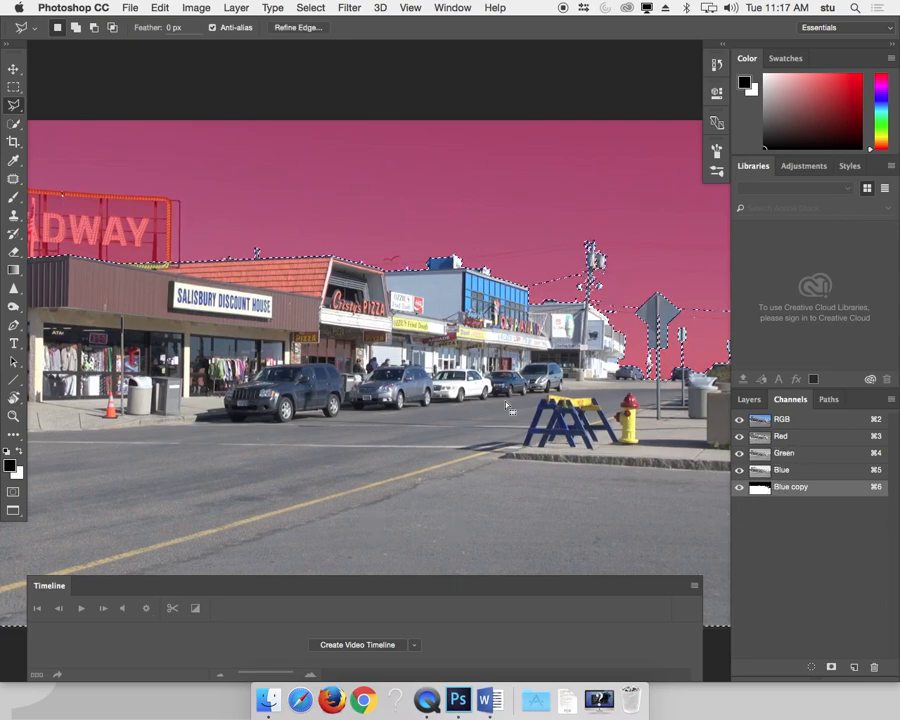
pyautogui.press('super+j')
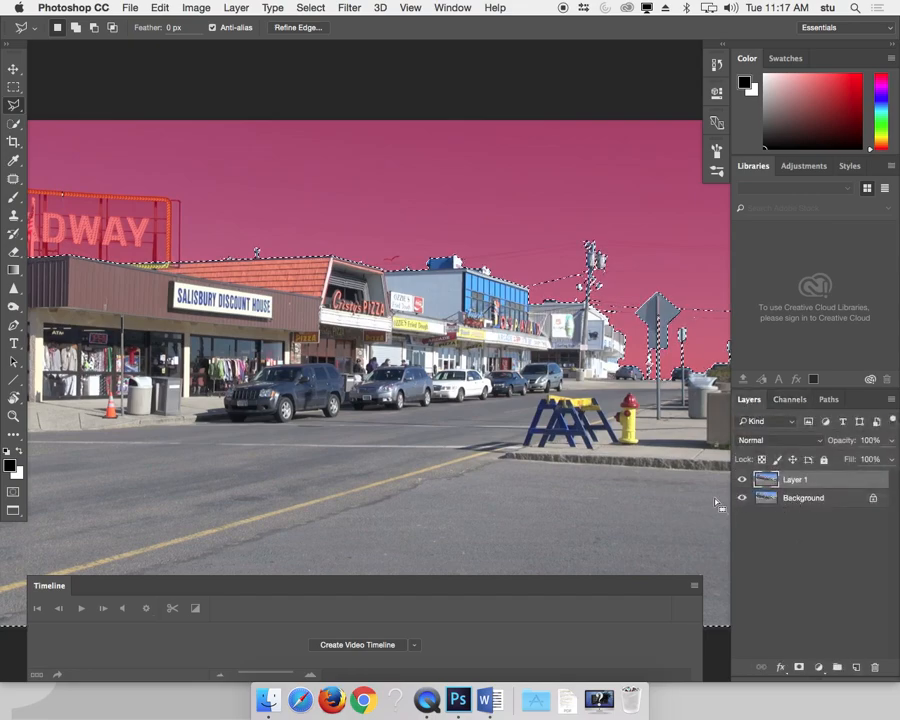
pyautogui.click(799, 667)
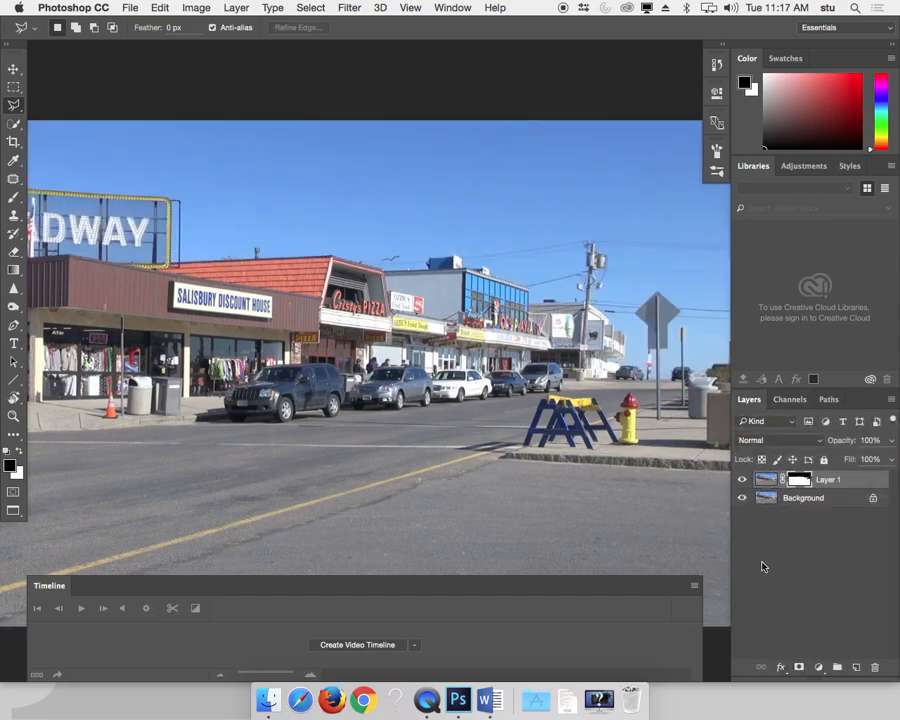
# - Hide the Background layer to isolate the masked street, and save the document
pyautogui.click(742, 498)
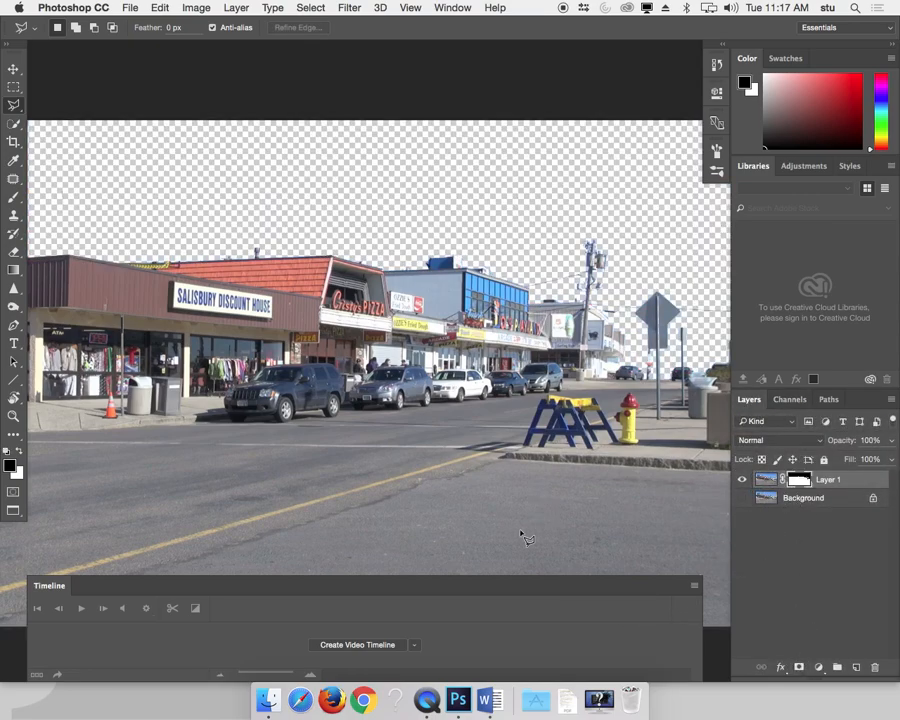
pyautogui.scroll(2, 548, 505)
pyautogui.moveTo(680, 440); pyautogui.dragTo(451, 360)
pyautogui.press('super+s')
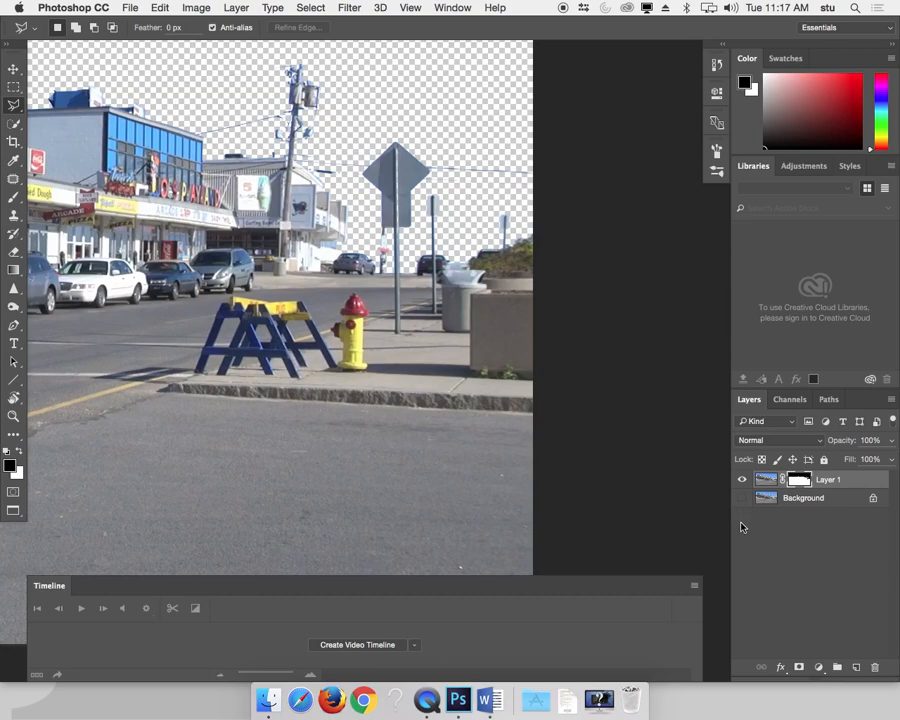
# - Check the cutout edges across the street, and make the Background layer visible again
pyautogui.moveTo(363, 336); pyautogui.dragTo(567, 436)
pyautogui.moveTo(406, 420); pyautogui.dragTo(537, 434)
pyautogui.press('super+minus')
pyautogui.moveTo(406, 354); pyautogui.dragTo(398, 321)
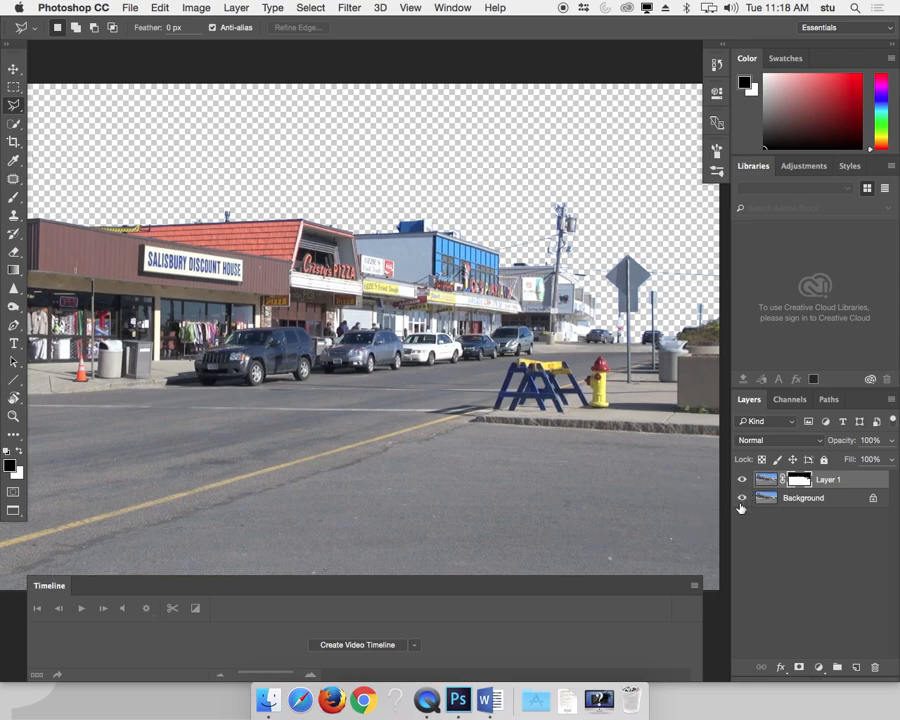
pyautogui.click(741, 498)
# - Add a new empty layer between Layer 1 and Background and name it SkyBase
pyautogui.press('super+minus')
pyautogui.moveTo(443, 353); pyautogui.dragTo(248, 219)
pyautogui.moveTo(331, 246); pyautogui.dragTo(320, 362)
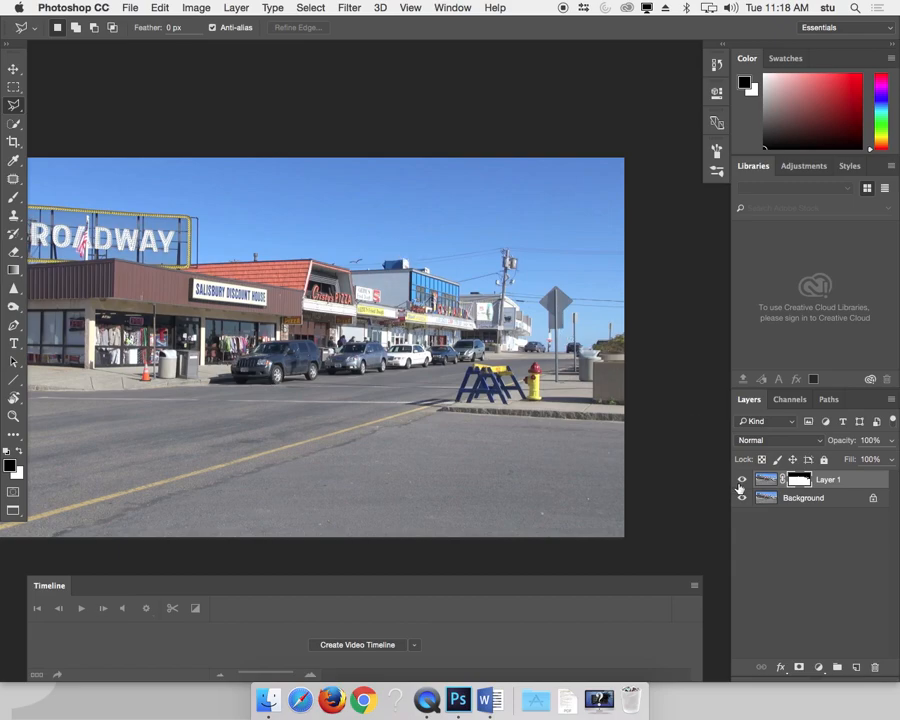
pyautogui.click(855, 666)
pyautogui.moveTo(762, 497); pyautogui.dragTo(765, 477)
pyautogui.doubleClick(797, 498)
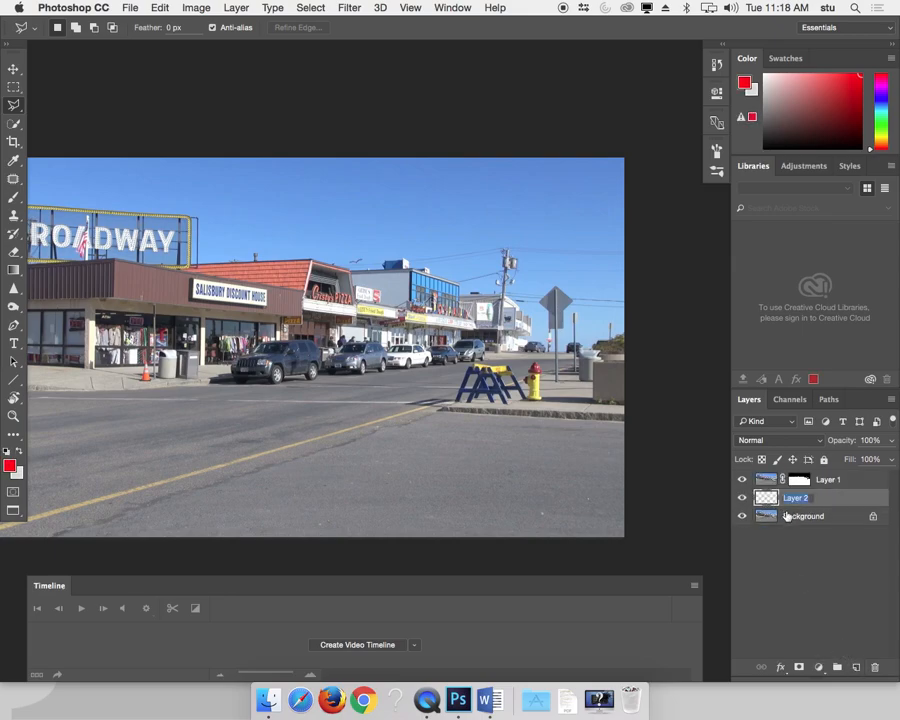
pyautogui.write('SkyBase')
pyautogui.press('Return')
# - Sample the light blue near the horizon and the darker blue at the top of the sky as background and foreground colours
pyautogui.press('i')
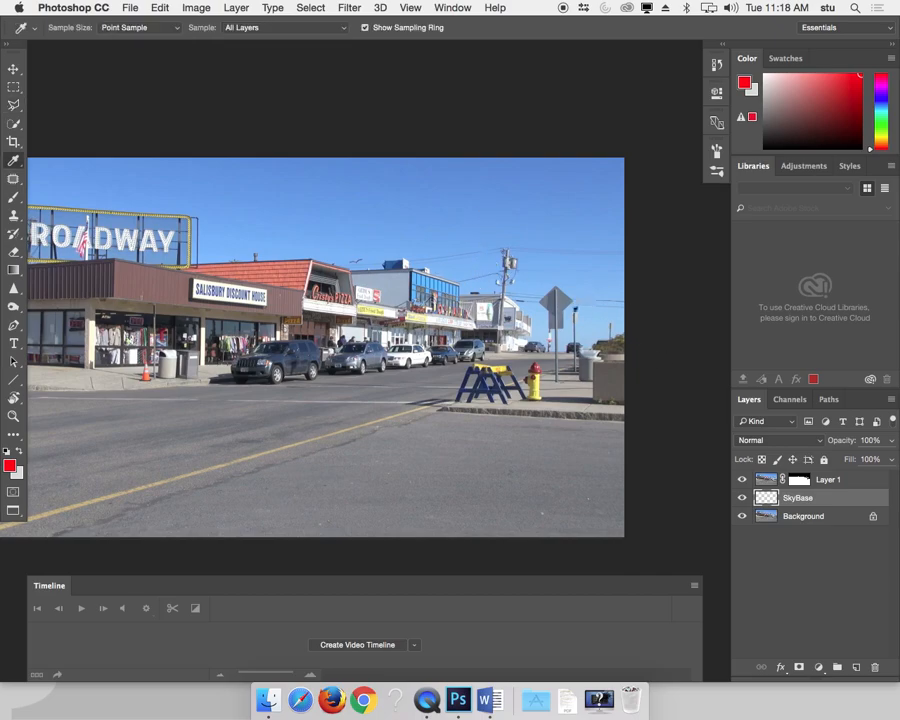
pyautogui.click(420, 226)
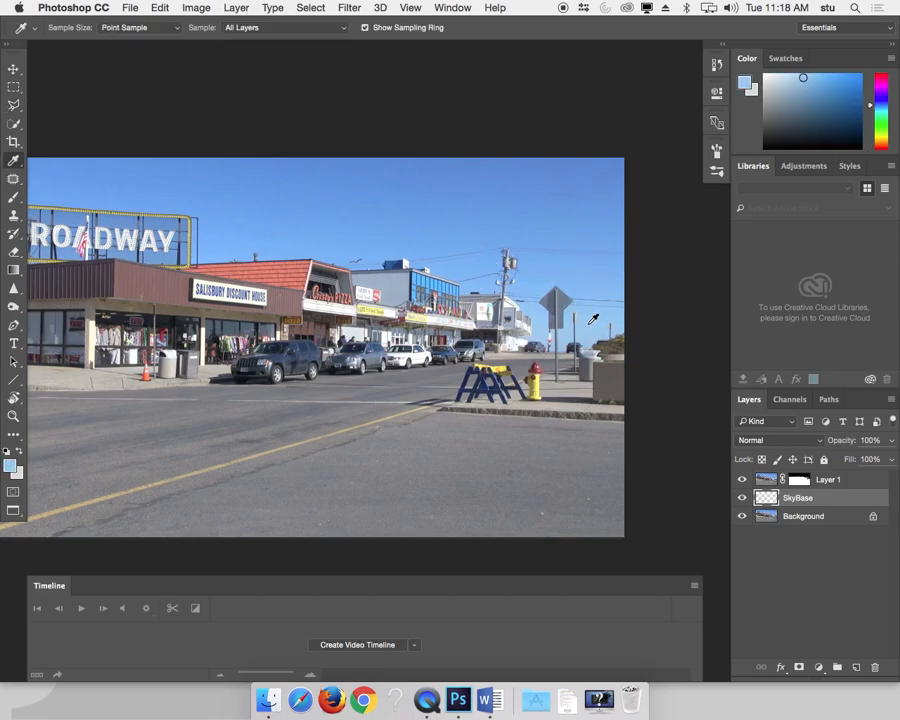
pyautogui.click(593, 155)
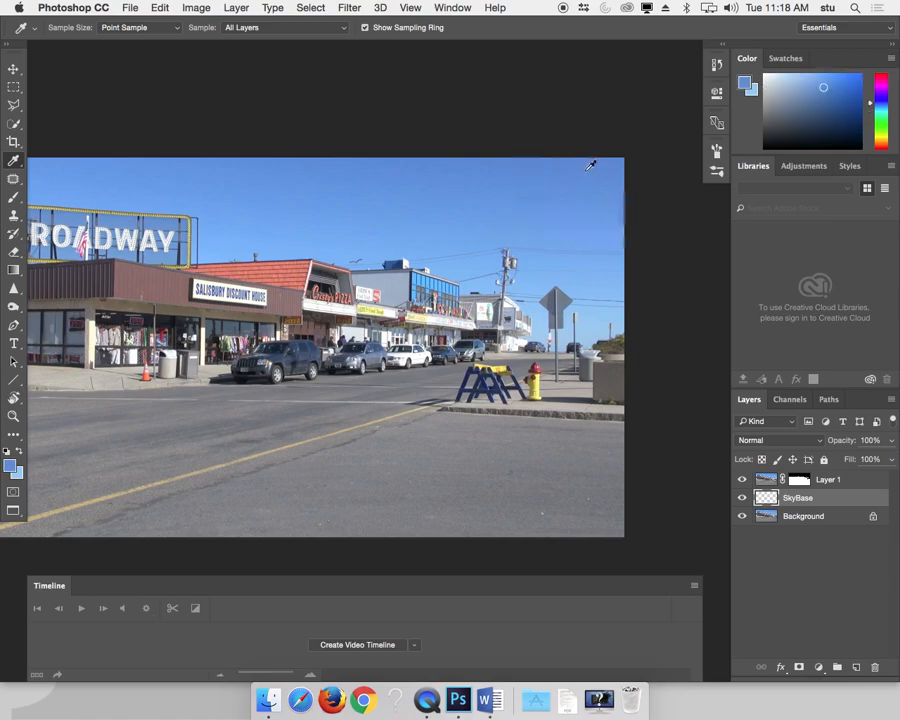
# - Fill SkyBase with a linear gradient from light blue near the horizon up to darker blue, and hide Layer 1 to view it
pyautogui.press('g')
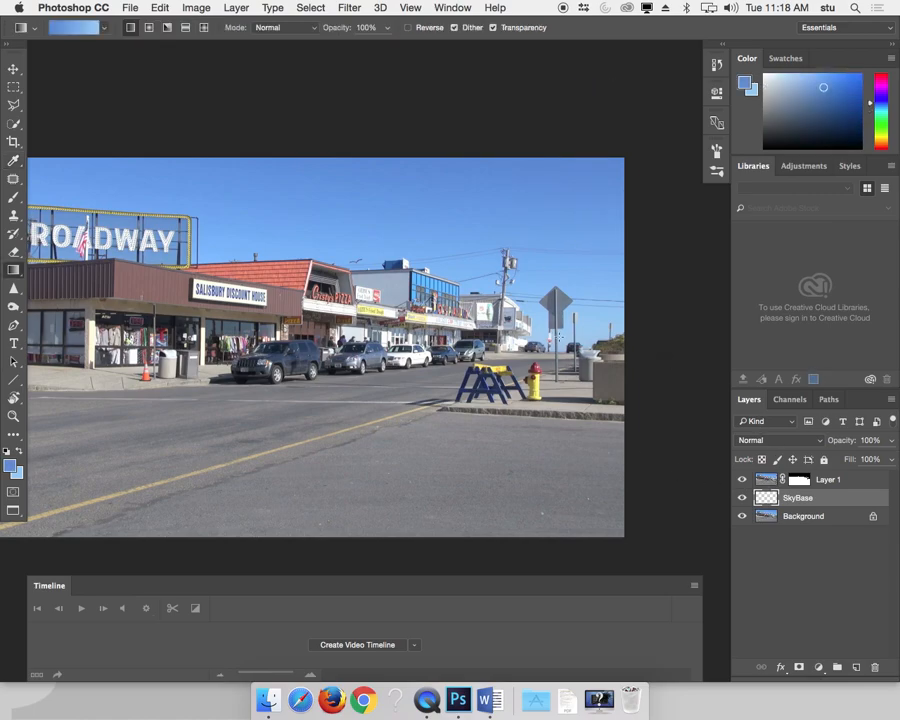
pyautogui.moveTo(574, 262); pyautogui.dragTo(574, 180)
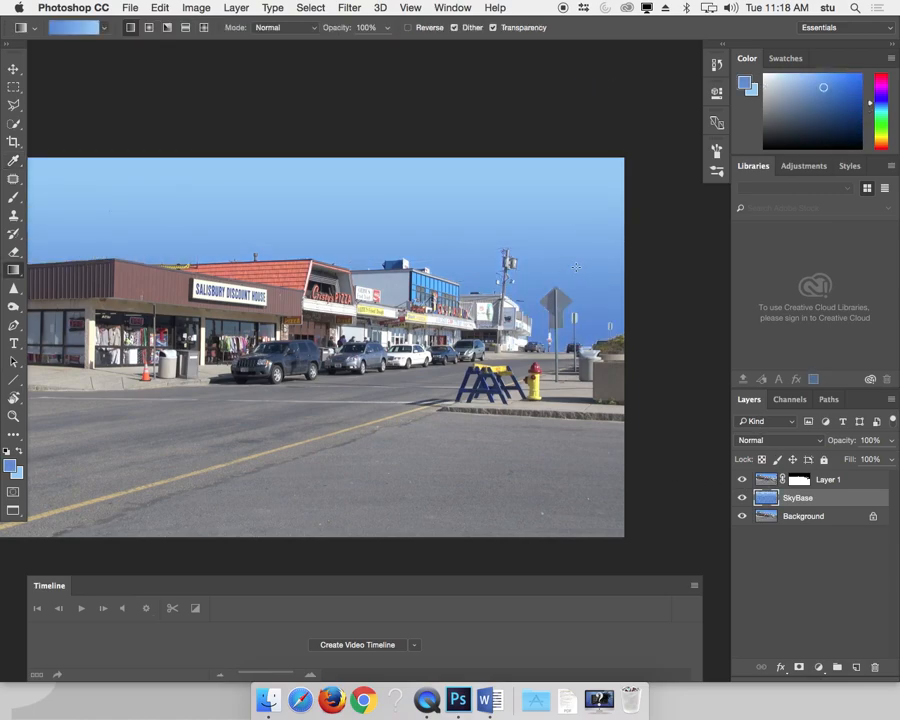
pyautogui.press('x')
pyautogui.moveTo(589, 313); pyautogui.dragTo(567, 273)
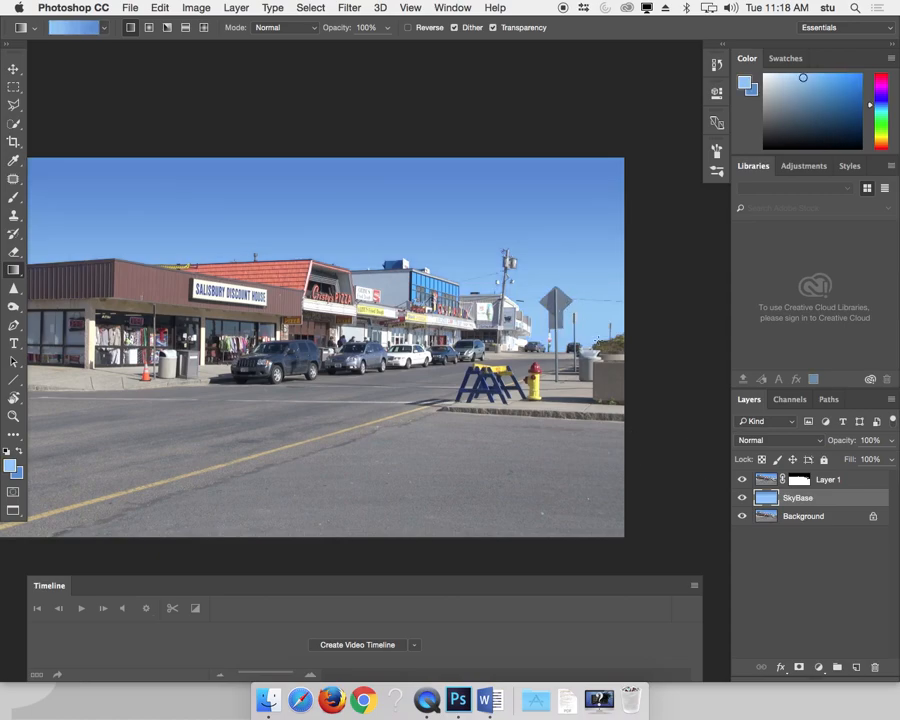
pyautogui.click(742, 479)
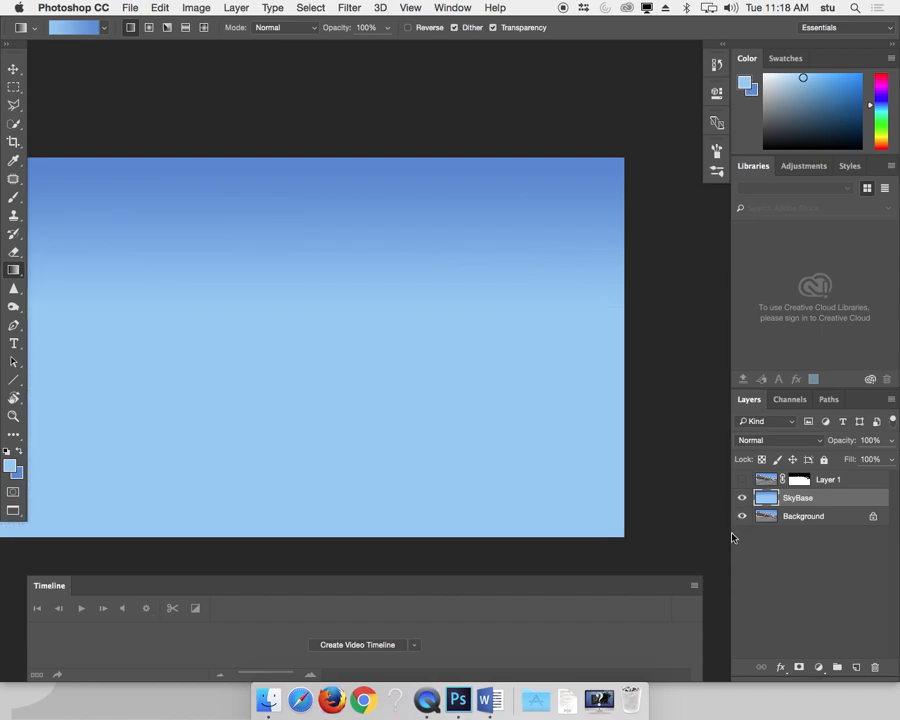
pyautogui.press('super+minus')
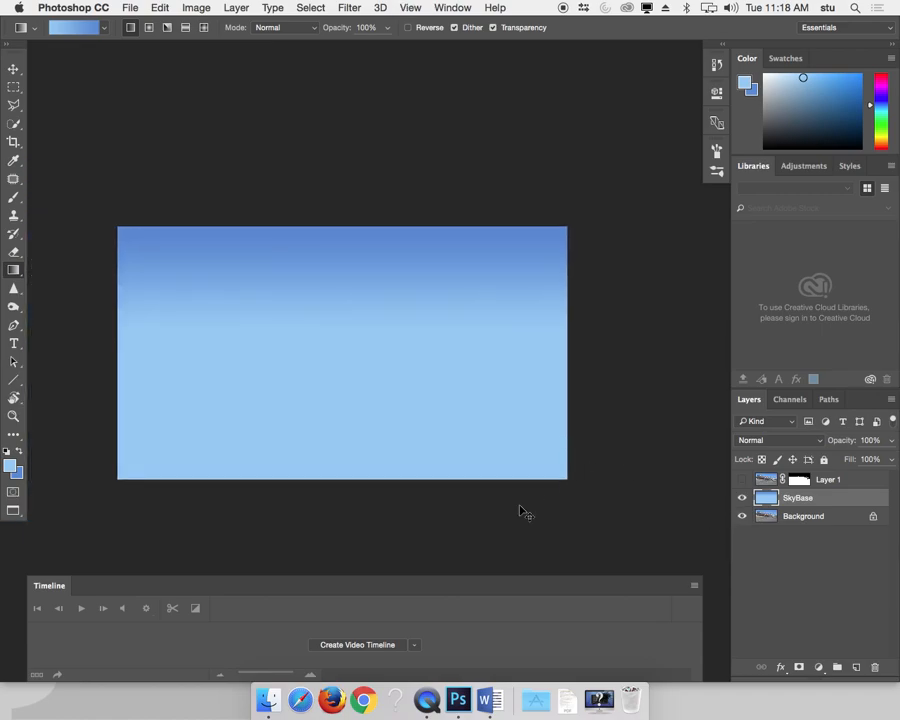
# - Open soft-clouds_21338020.jpg from the ref folder and copy the entire image
pyautogui.press('super+o')
pyautogui.click(390, 135)
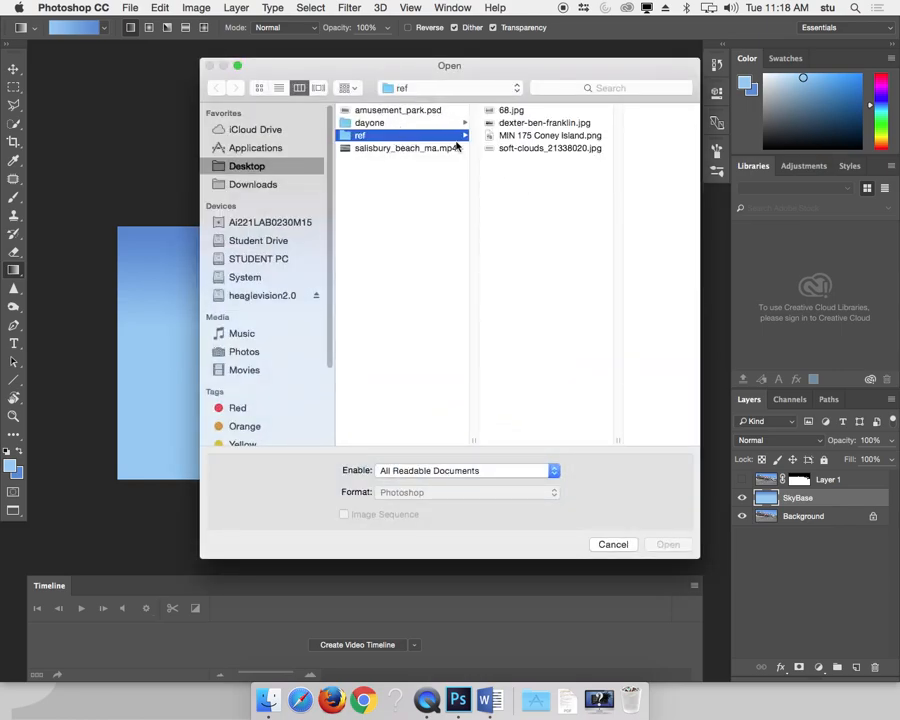
pyautogui.click(516, 148)
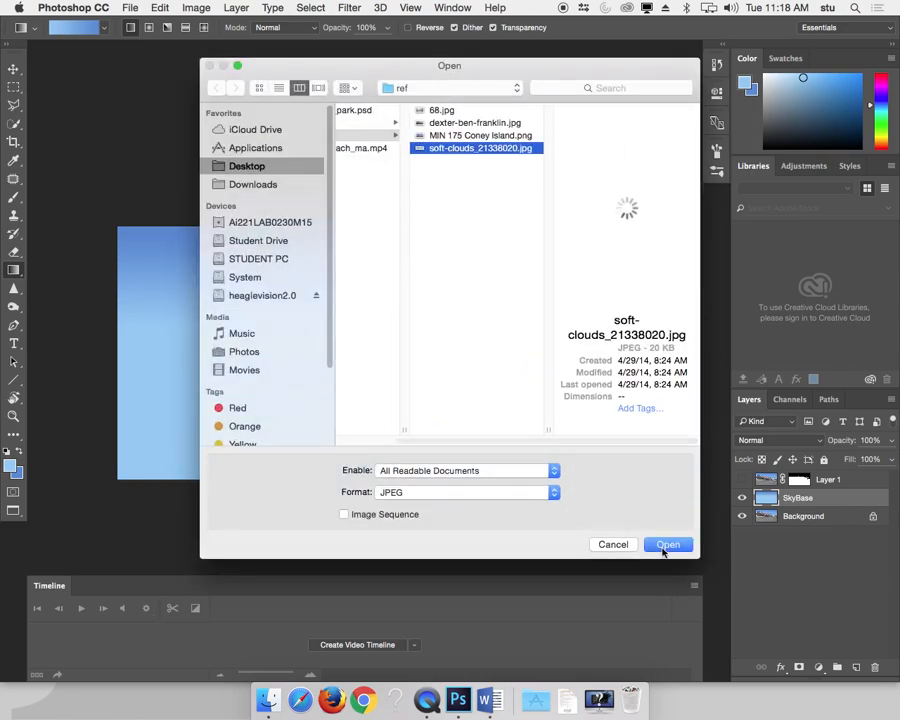
pyautogui.click(668, 544)
pyautogui.press('super+a')
pyautogui.press('super+c')
pyautogui.press('super+n')
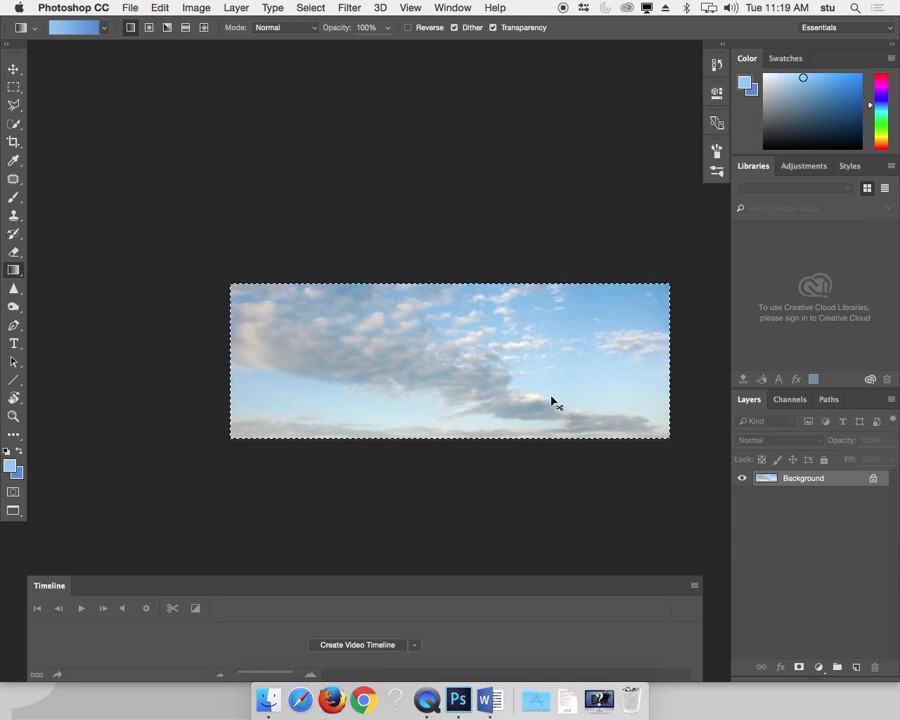
# - Paste the cloud image above SkyBase and scale it to about 314%, covering the full width and upper edge of the canvas
pyautogui.press('super+v')
pyautogui.press('super+t')
pyautogui.moveTo(530, 349); pyautogui.dragTo(649, 275)
pyautogui.moveTo(516, 342); pyautogui.dragTo(283, 269)
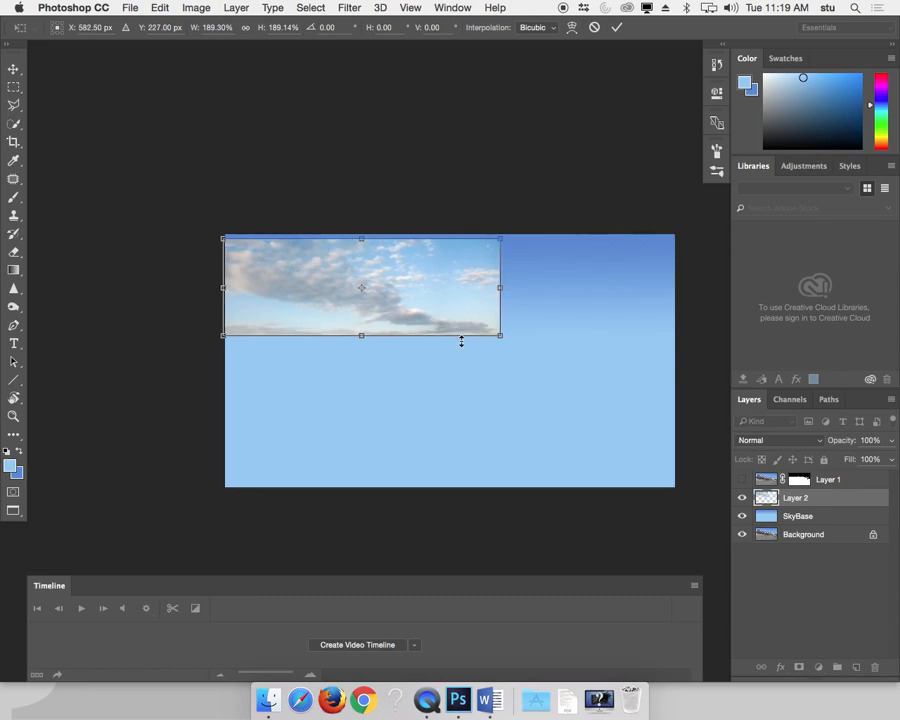
pyautogui.moveTo(500, 337); pyautogui.dragTo(683, 400)
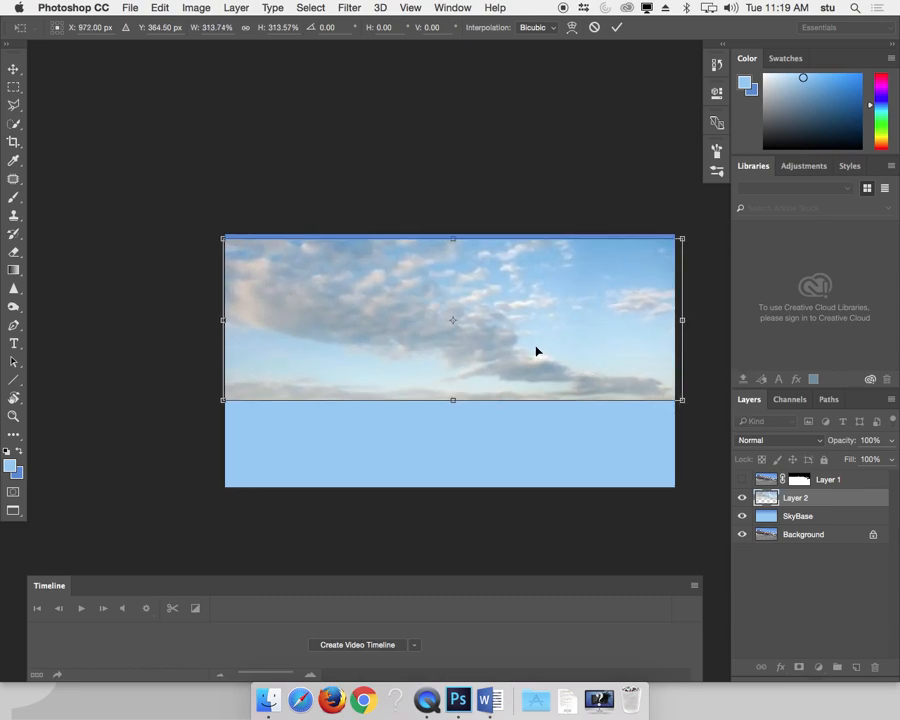
pyautogui.moveTo(536, 348); pyautogui.dragTo(536, 340)
pyautogui.press('Return')
pyautogui.press('g')
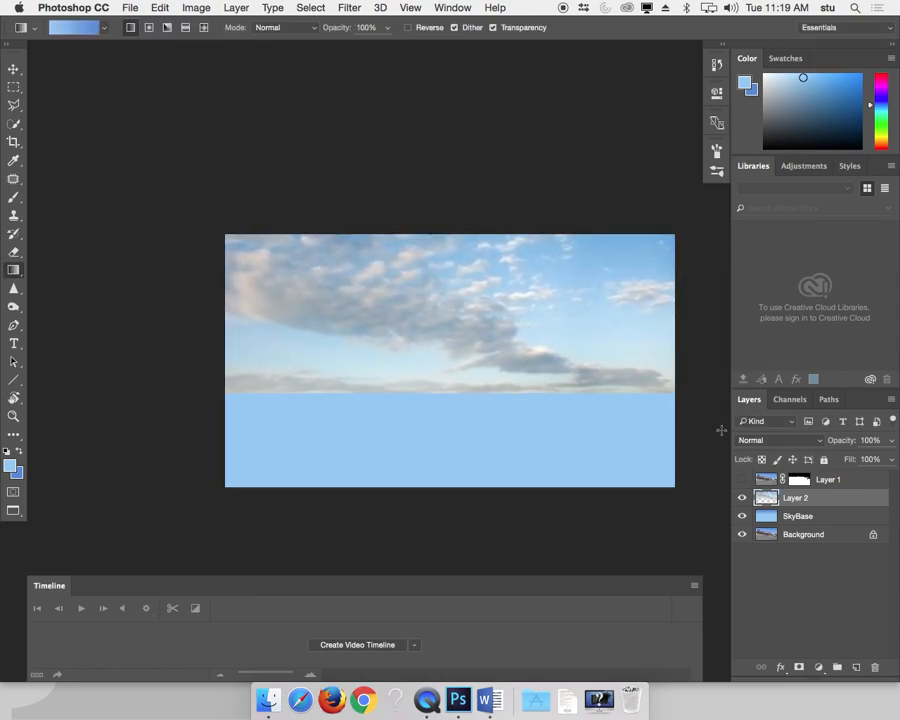
# - Try the Screen and Multiply blend modes on the cloud layer
pyautogui.click(762, 440)
pyautogui.click(763, 541)
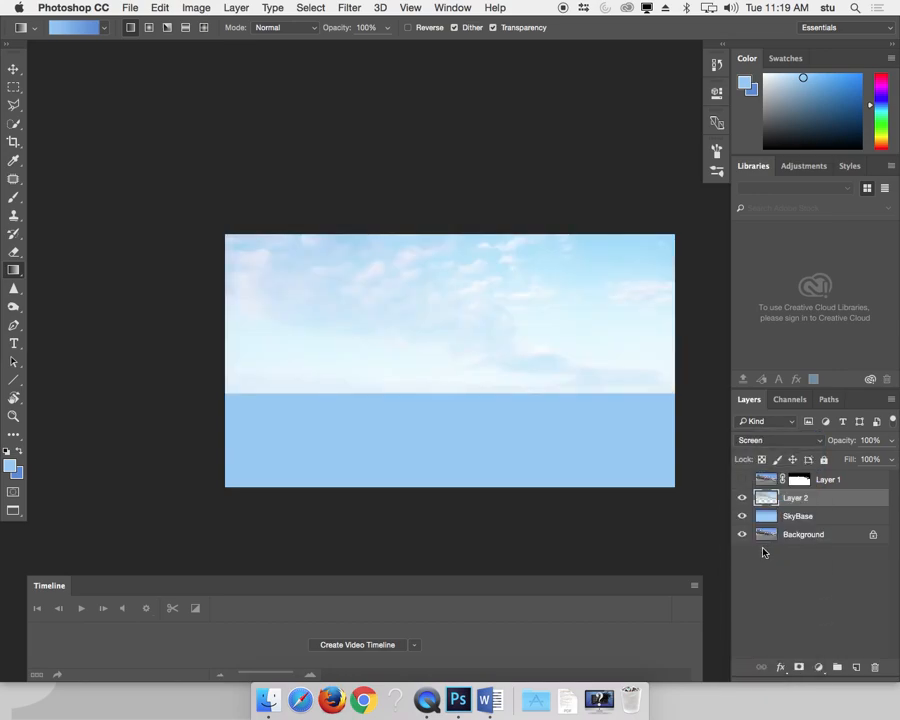
pyautogui.click(810, 445)
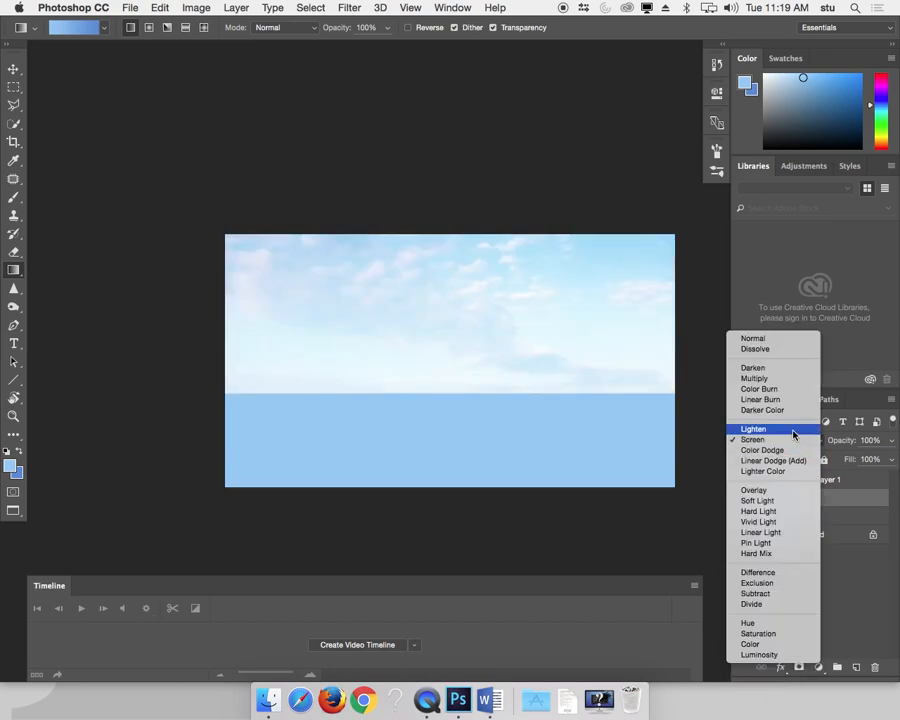
pyautogui.click(776, 376)
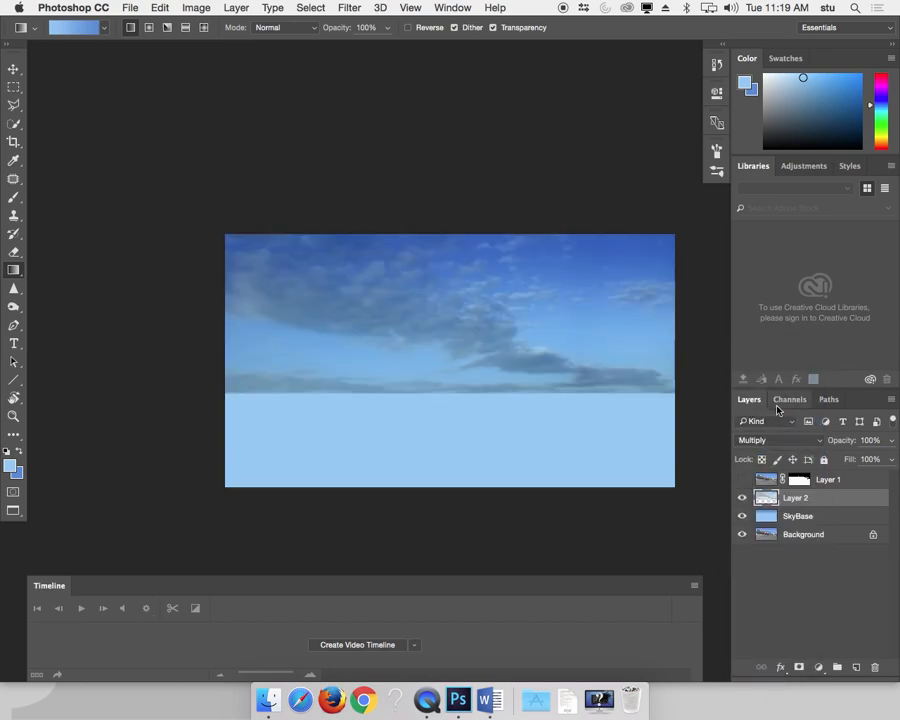
# - Set the cloud layer's blend mode to Soft Light and make Layer 1 visible
pyautogui.click(812, 445)
pyautogui.click(783, 563)
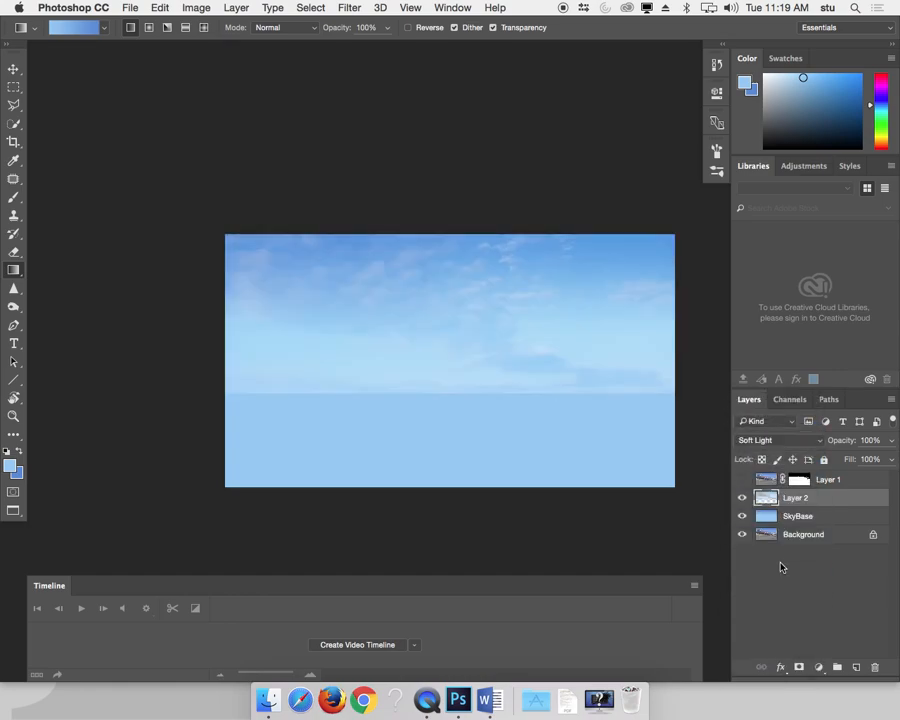
pyautogui.click(738, 480)
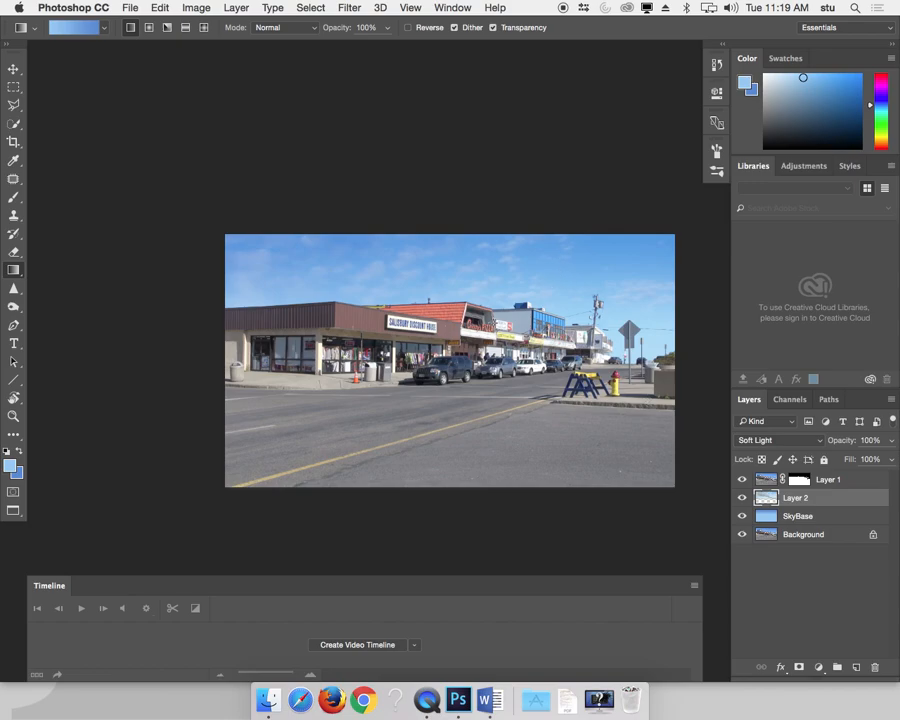
# - Reposition the clouds in the sky above the buildings and shift their hue by +26
pyautogui.press('v')
pyautogui.moveTo(328, 208); pyautogui.dragTo(452, 342)
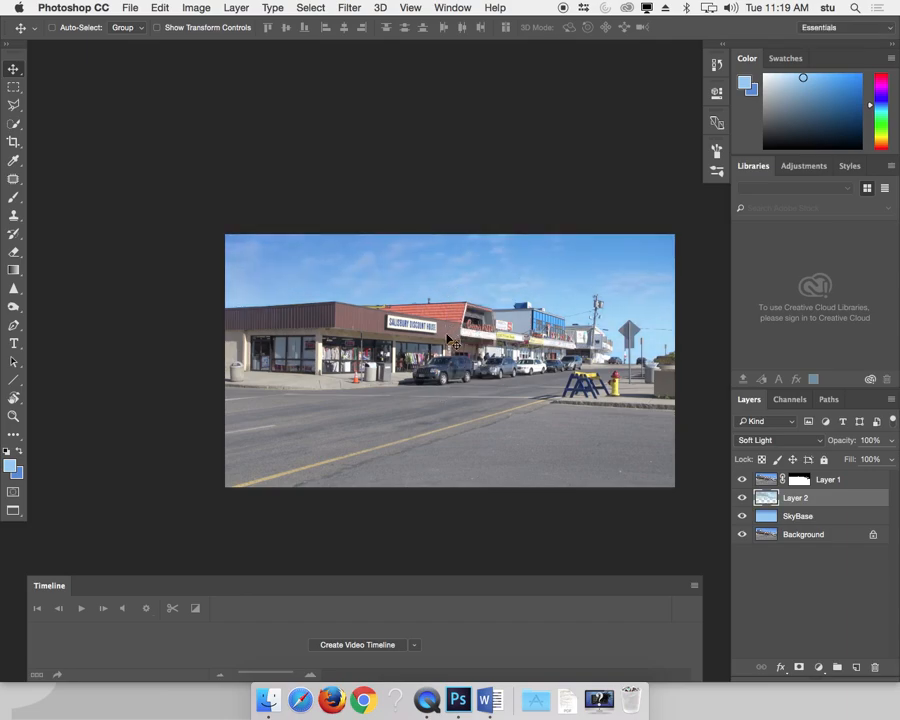
pyautogui.press('super+u')
pyautogui.moveTo(467, 157); pyautogui.dragTo(168, 65)
pyautogui.moveTo(201, 162); pyautogui.dragTo(217, 164)
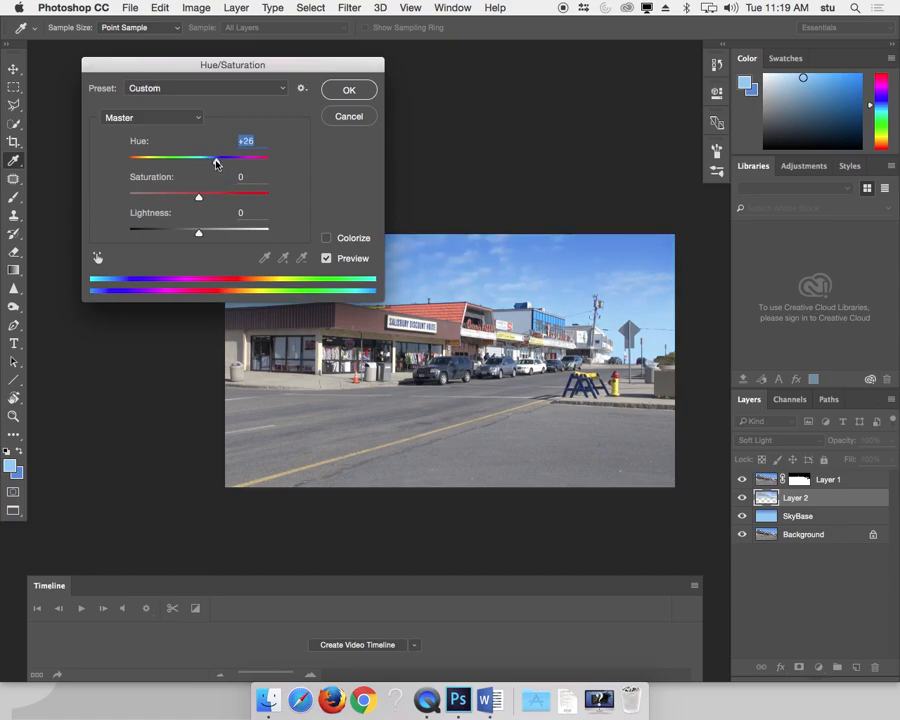
pyautogui.click(331, 92)
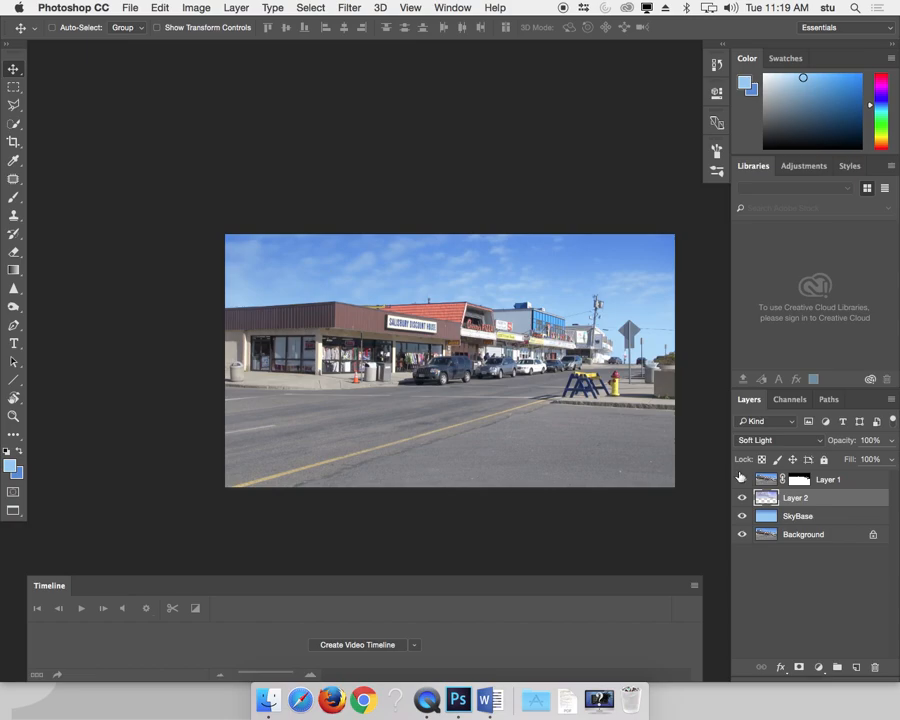
# - Compare the sky with and without the clouds, and merge Layer 2 down into SkyBase
pyautogui.click(742, 503)
pyautogui.click(742, 503)
pyautogui.click(742, 503)
pyautogui.click(742, 503)
pyautogui.click(742, 503)
pyautogui.click(742, 503)
pyautogui.moveTo(475, 382); pyautogui.dragTo(372, 315)
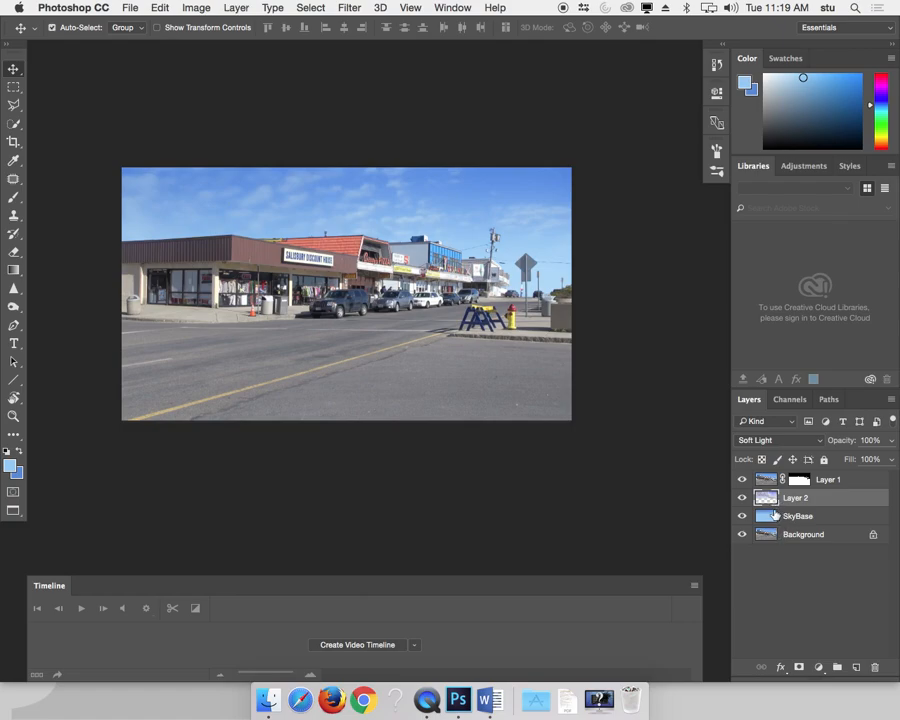
pyautogui.press('Delete')
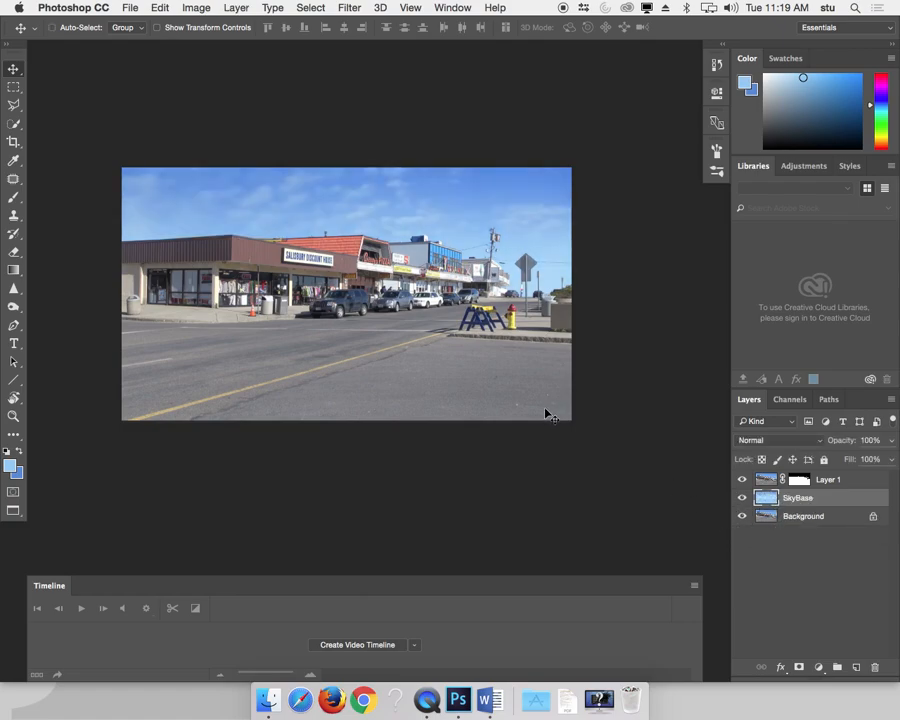
# - Examine the merged sky's texture up close above the shop roofs and around the utility pole and road signs
pyautogui.press('super+equal')
pyautogui.press('super+equal')
pyautogui.scroll(3, 432, 191)
pyautogui.scroll(-3, 432, 300)
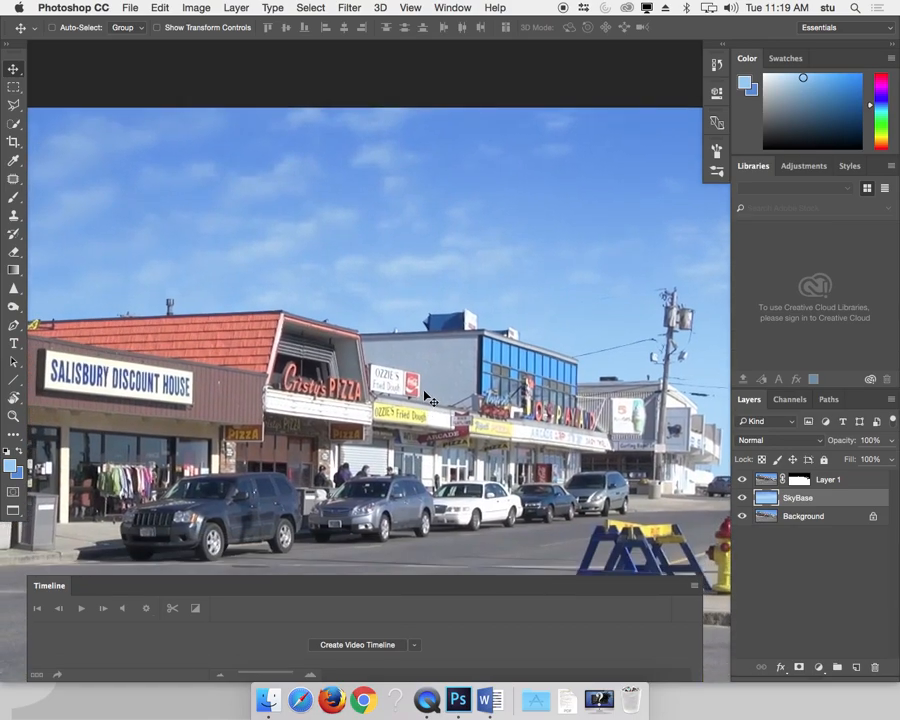
pyautogui.press('super+equal')
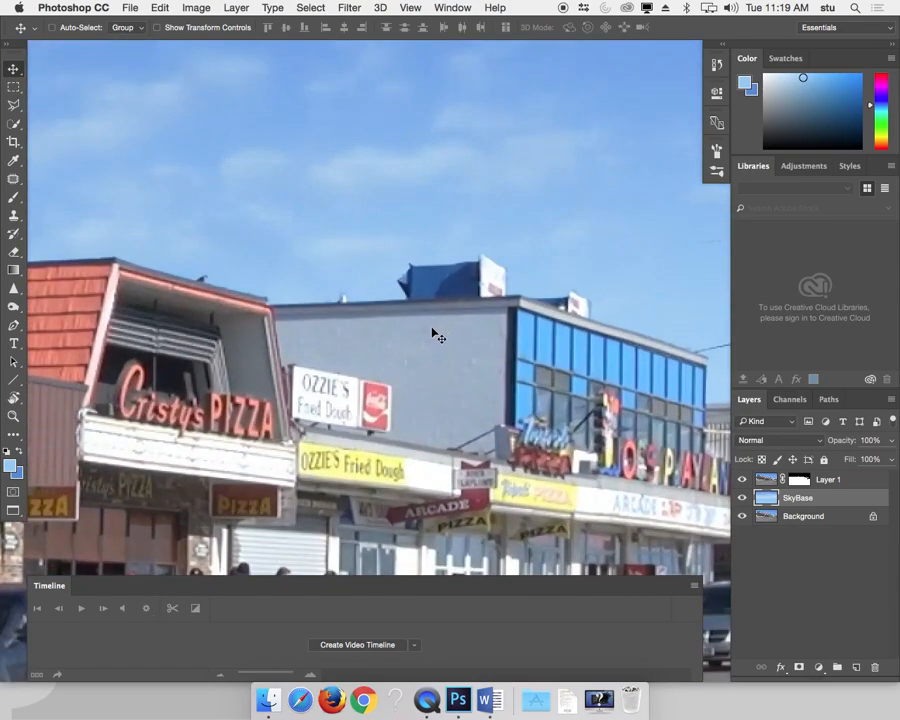
pyautogui.press('super+minus')
pyautogui.press('super+equal')
pyautogui.scroll(3, 432, 343)
pyautogui.hscroll(3, 432, 343)
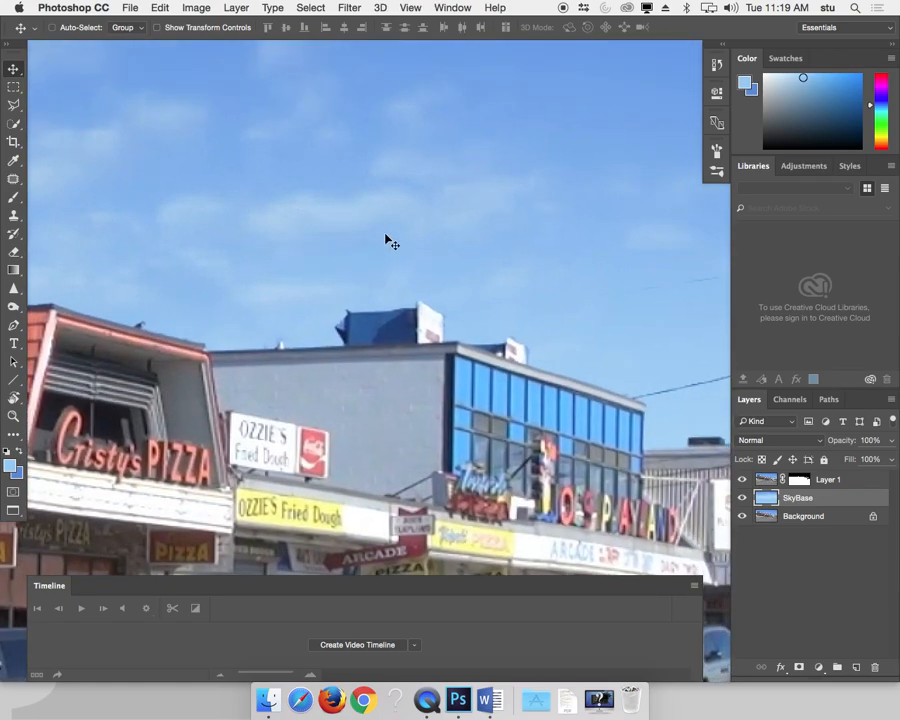
pyautogui.hscroll(10, 475, 221)
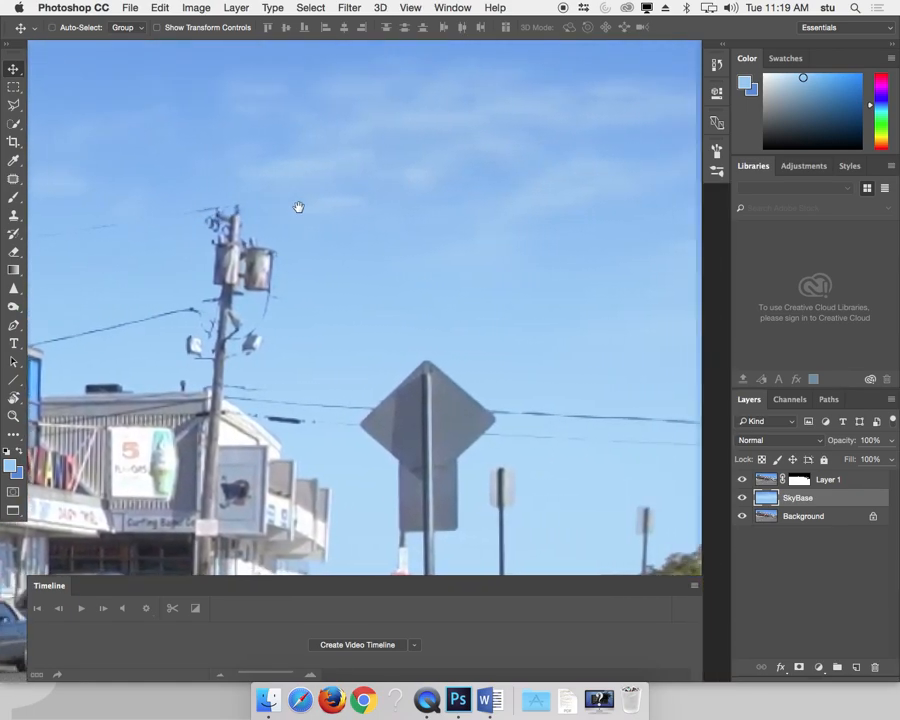
pyautogui.hscroll(-15, 257, 198)
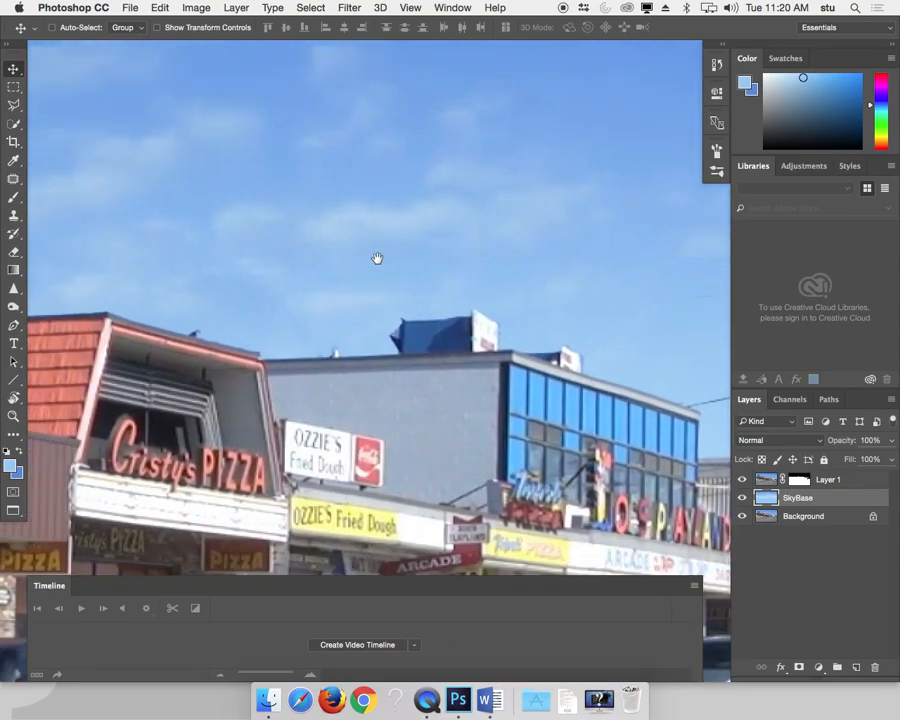
# - Smooth the clouds on SkyBase with the Median noise filter, adjusting its radius
pyautogui.click(352, 8)
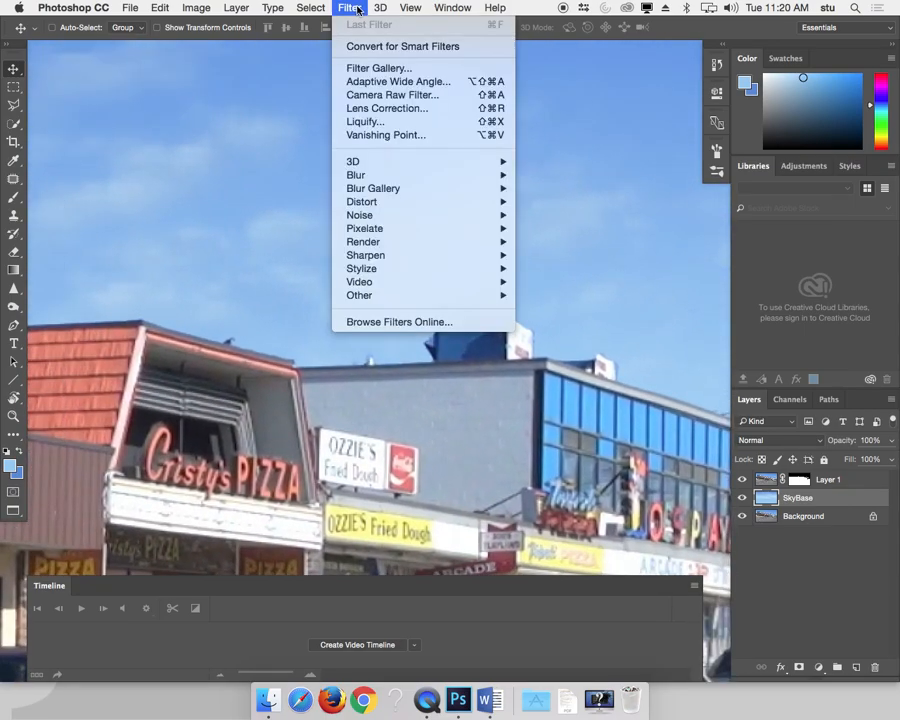
pyautogui.moveTo(394, 220)
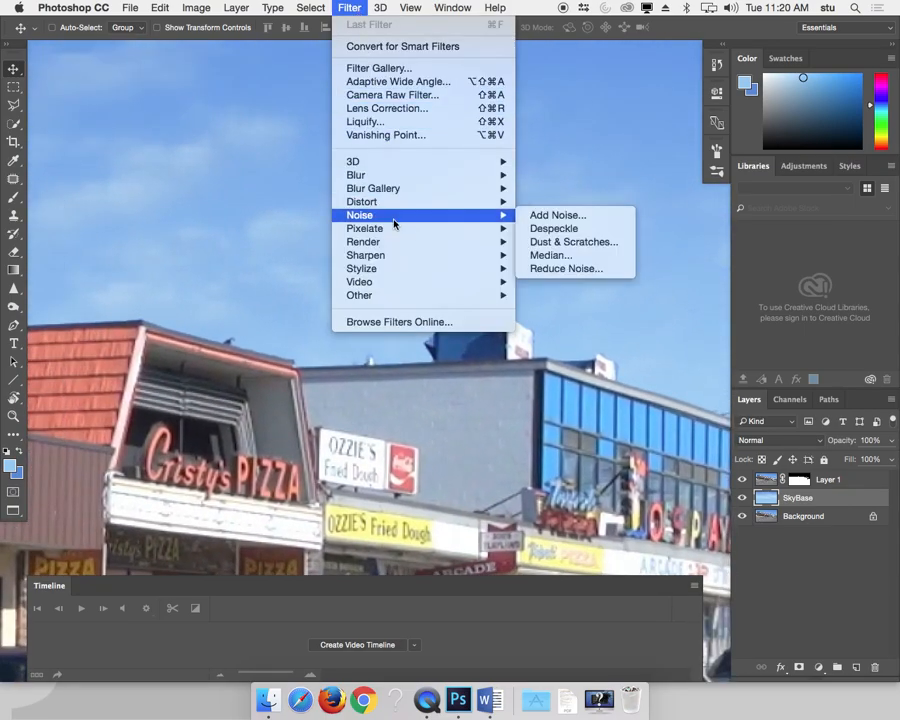
pyautogui.click(518, 266)
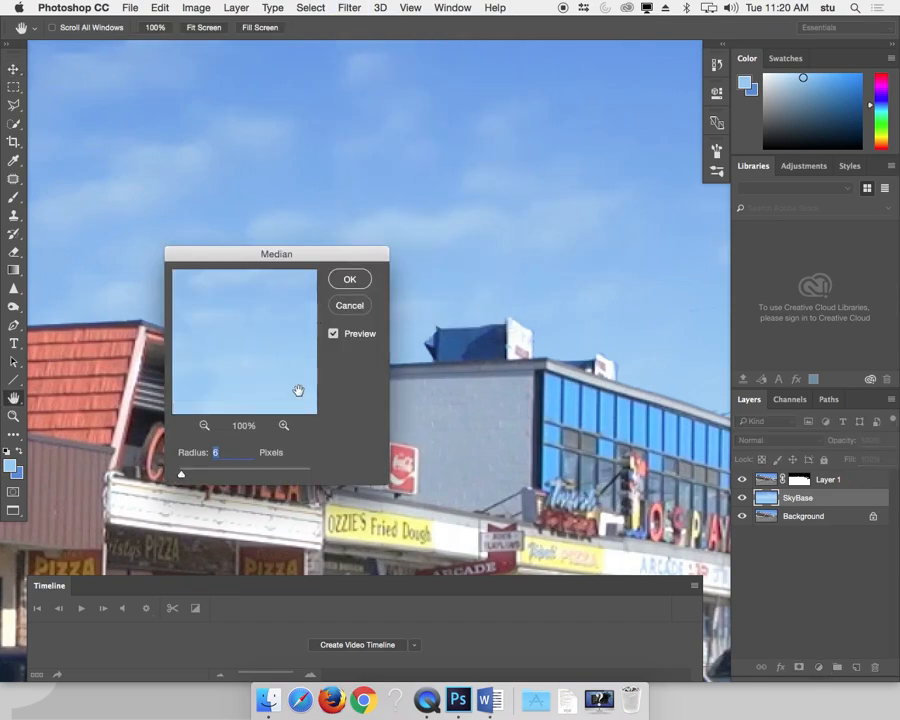
pyautogui.moveTo(298, 255); pyautogui.dragTo(215, 313)
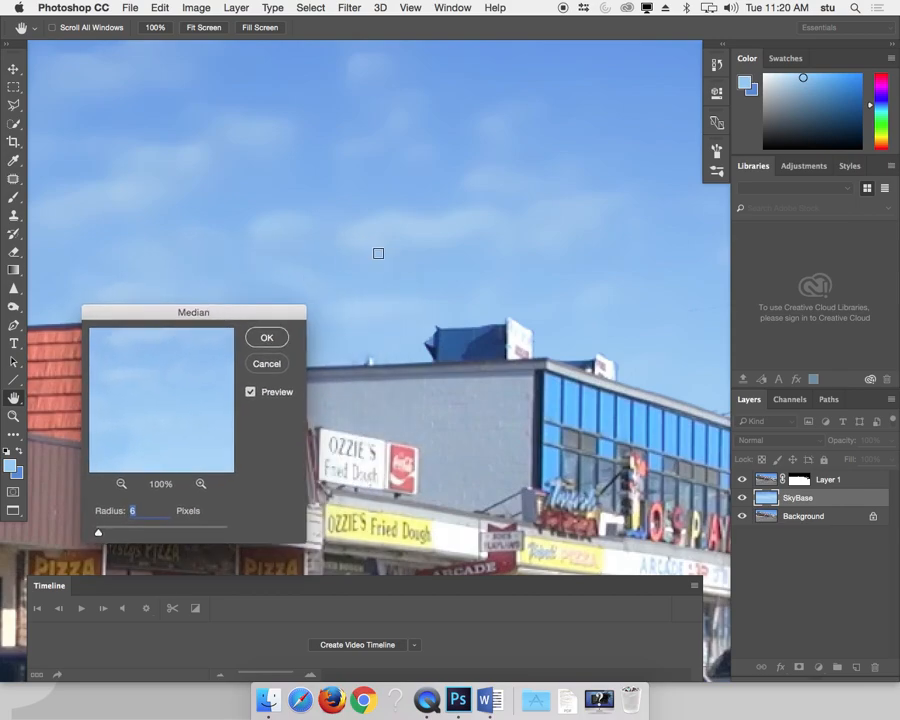
pyautogui.moveTo(100, 533); pyautogui.dragTo(107, 533)
pyautogui.press('Return')
pyautogui.press('v')
pyautogui.press('super+0')
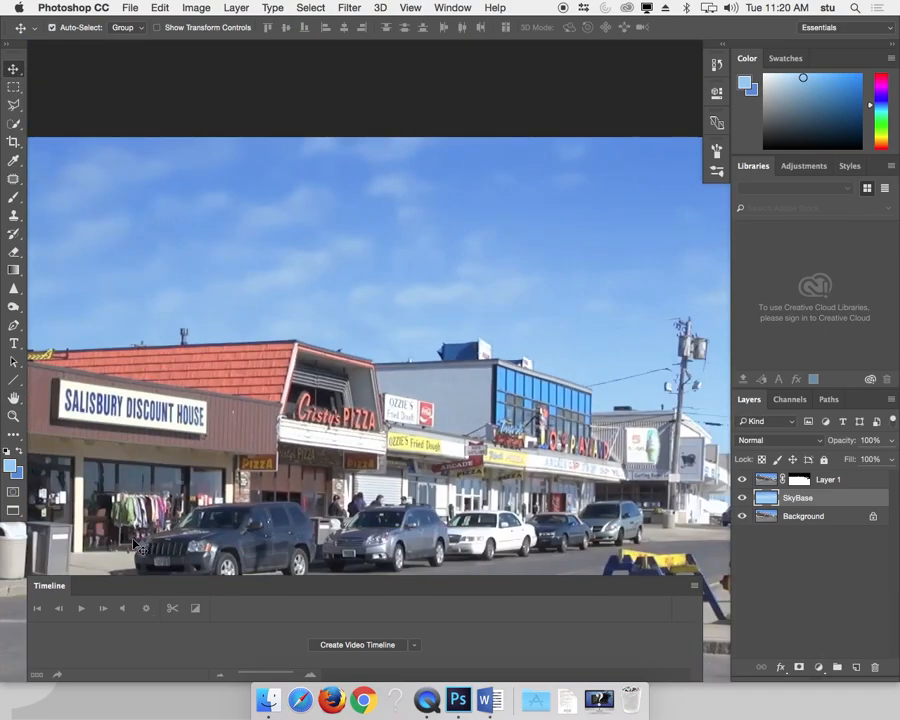
pyautogui.scroll(-2, 455, 373)
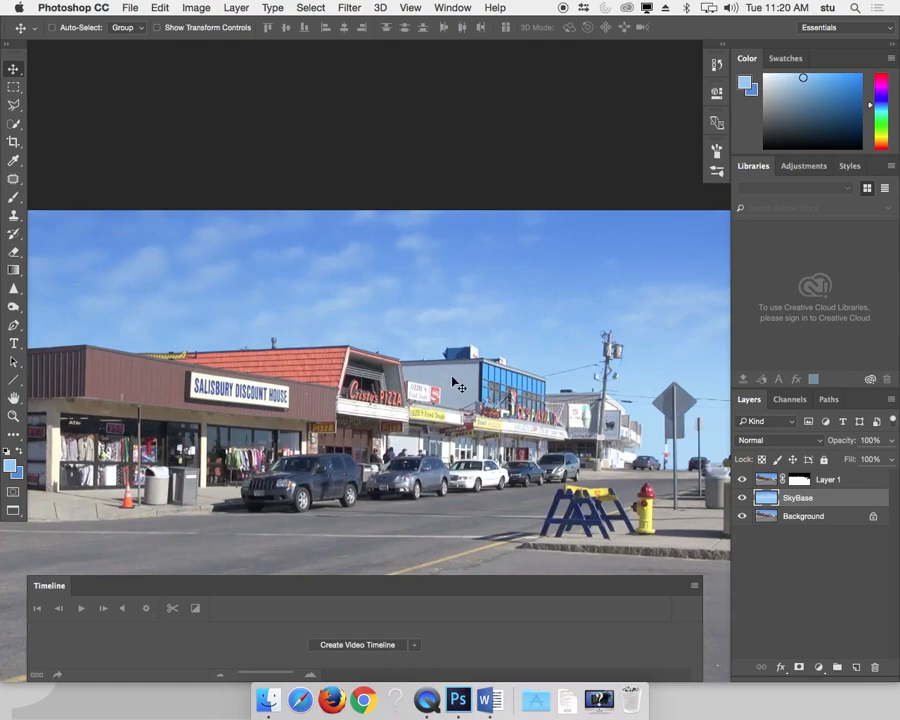
# - Choose the irregular textured brush preset for painting clouds and enlarge the brush to 10 px
pyautogui.press('b')
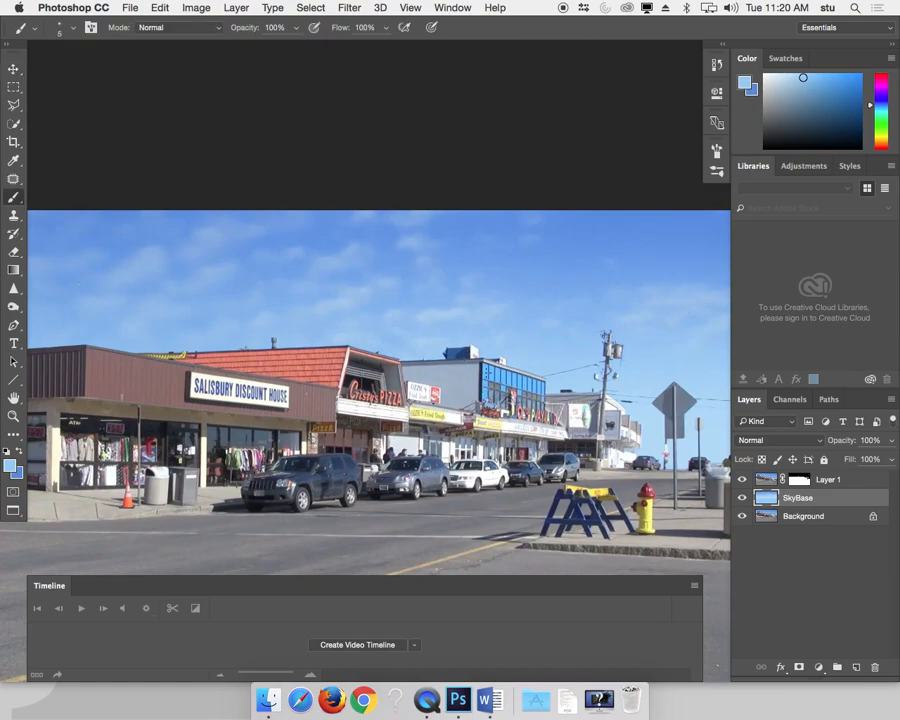
pyautogui.click(714, 176)
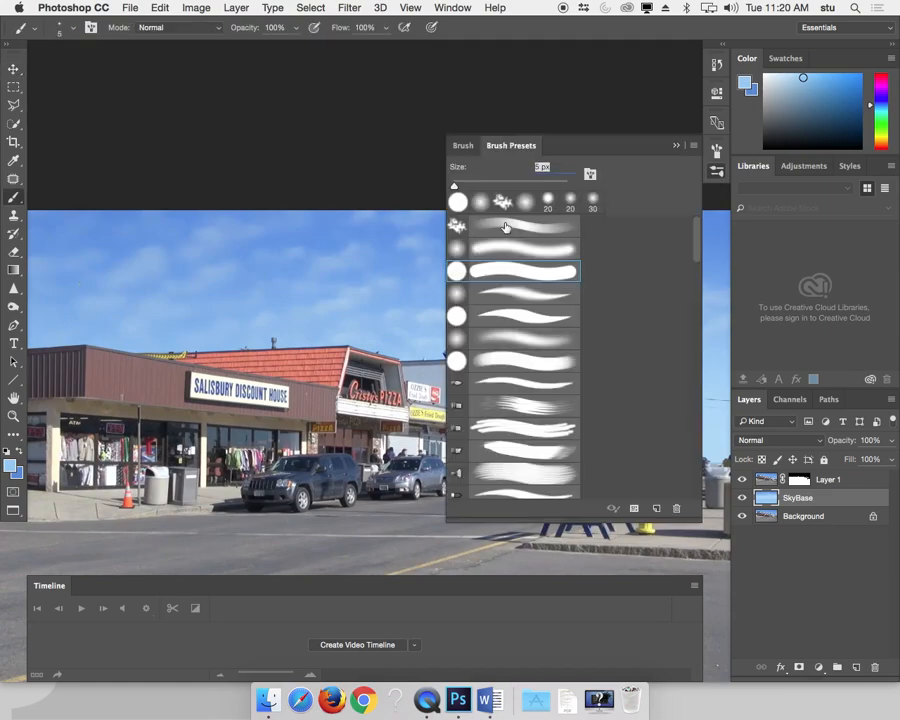
pyautogui.click(672, 147)
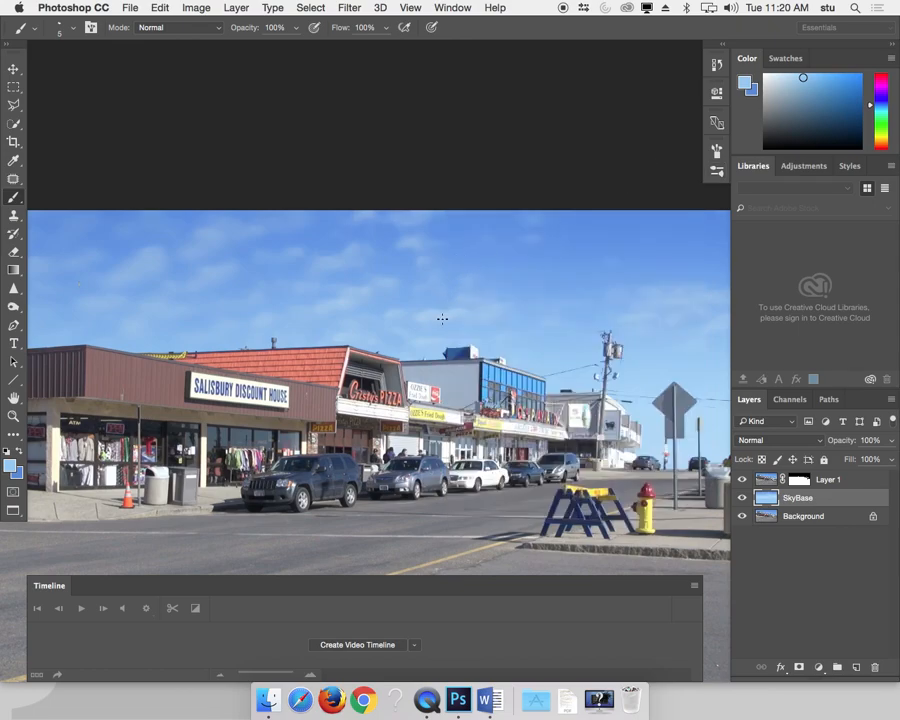
pyautogui.press('super+plus')
pyautogui.press('super+plus')
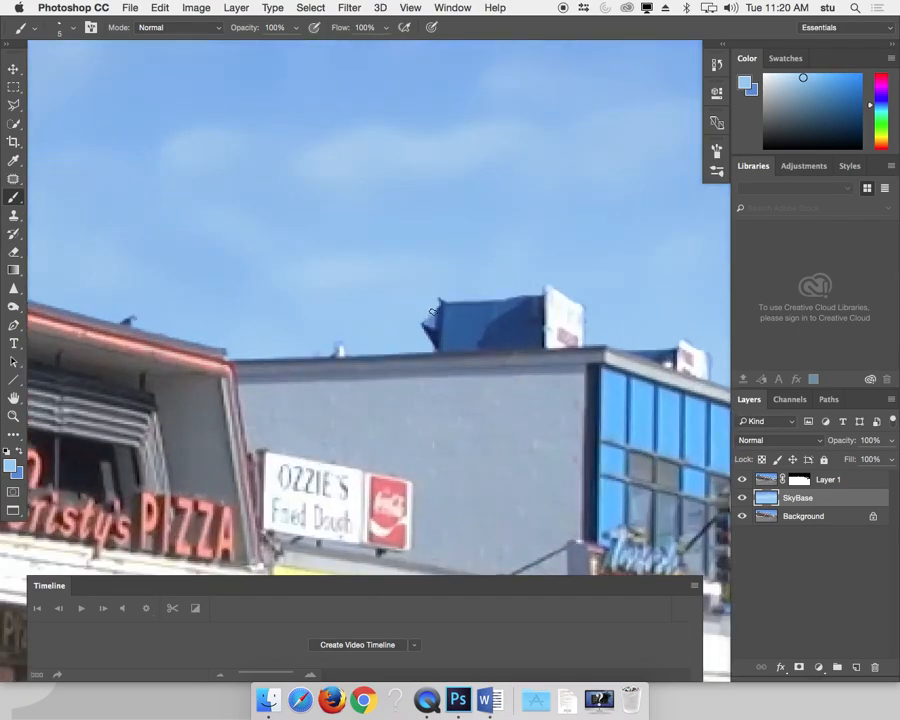
pyautogui.press(']')
pyautogui.press(']')
pyautogui.press(']')
# - Set the foreground colour to a lighter, paler sky blue
pyautogui.click(11, 464)
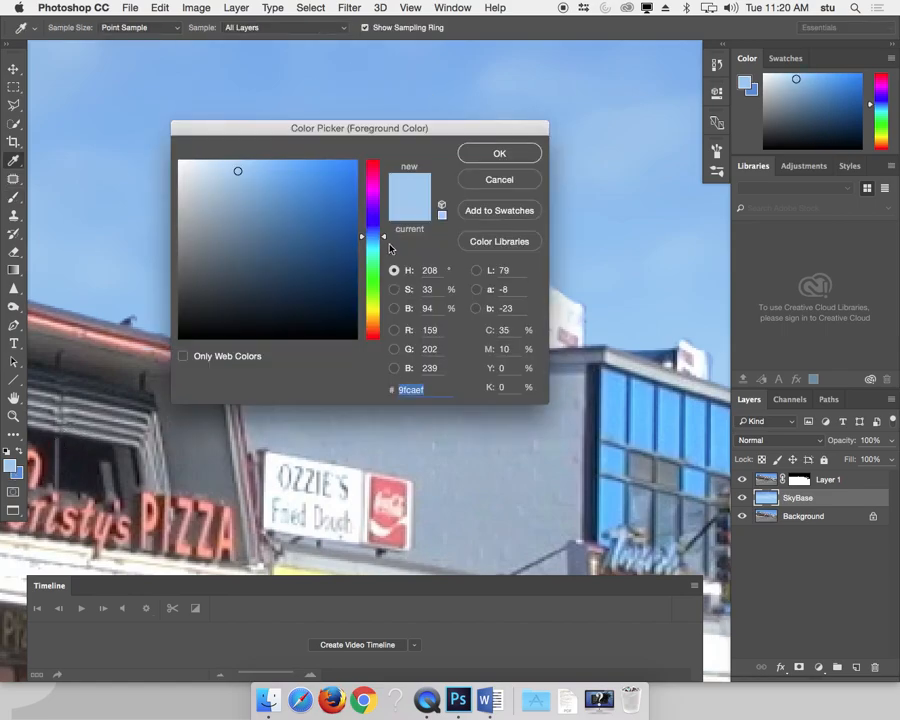
pyautogui.moveTo(237, 171); pyautogui.dragTo(223, 165)
pyautogui.click(470, 153)
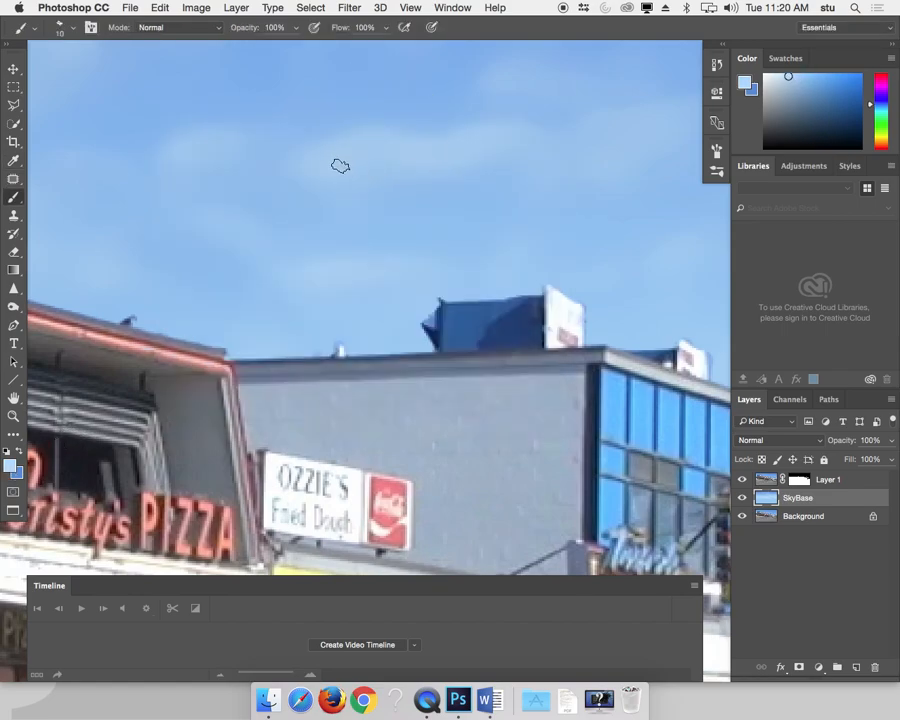
# - Paint pale highlights onto the SkyBase clouds above the grey building's roof and near the utility pole
pyautogui.moveTo(332, 147)
pyautogui.mouseDown()
pyautogui.moveTo(377, 138)
pyautogui.moveTo(320, 149)
pyautogui.moveTo(394, 143)
pyautogui.moveTo(384, 135)
pyautogui.moveTo(405, 122)
pyautogui.moveTo(440, 139)
pyautogui.moveTo(427, 152)
pyautogui.moveTo(318, 149)
pyautogui.moveTo(465, 138)
pyautogui.mouseUp()
pyautogui.press('super+0')
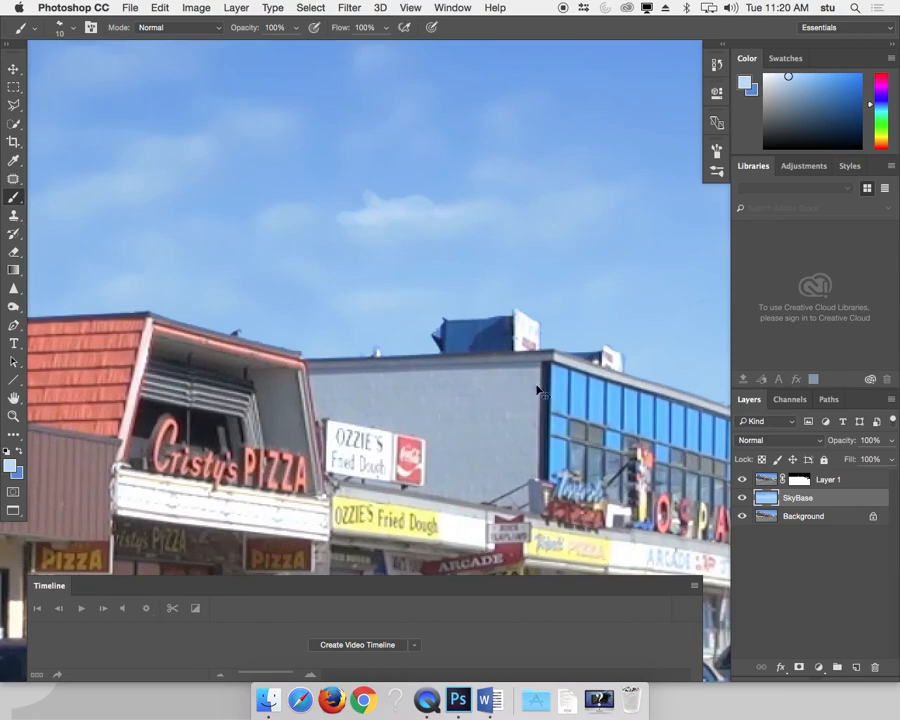
pyautogui.moveTo(548, 266); pyautogui.dragTo(331, 221)
pyautogui.press('super+z')
pyautogui.moveTo(640, 255); pyautogui.dragTo(255, 135)
pyautogui.press('super+z')
pyautogui.hscroll(6, 388, 260)
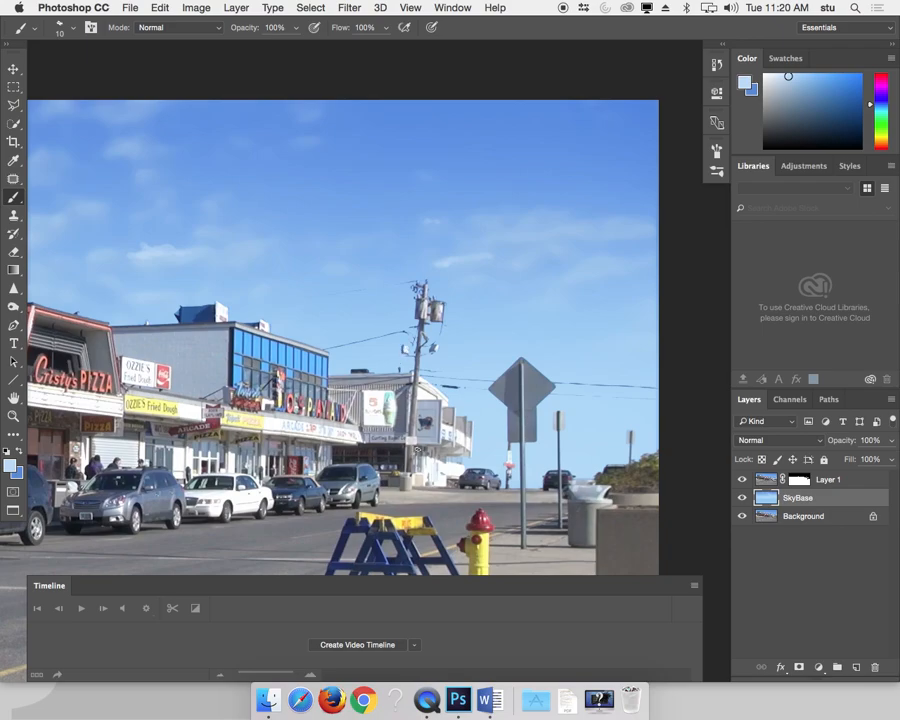
# - Examine the existing shop signs up close around the ice cream sign and the utility pole
pyautogui.press('super+plus')
pyautogui.press('super+plus')
pyautogui.press('super+plus')
pyautogui.moveTo(340, 418); pyautogui.dragTo(498, 120)
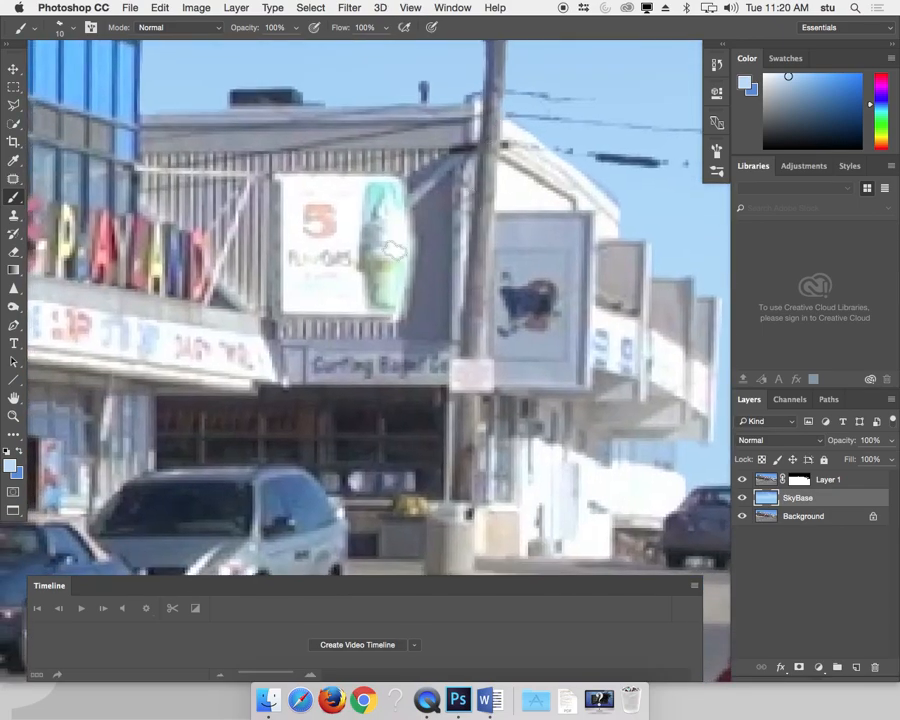
pyautogui.press('v')
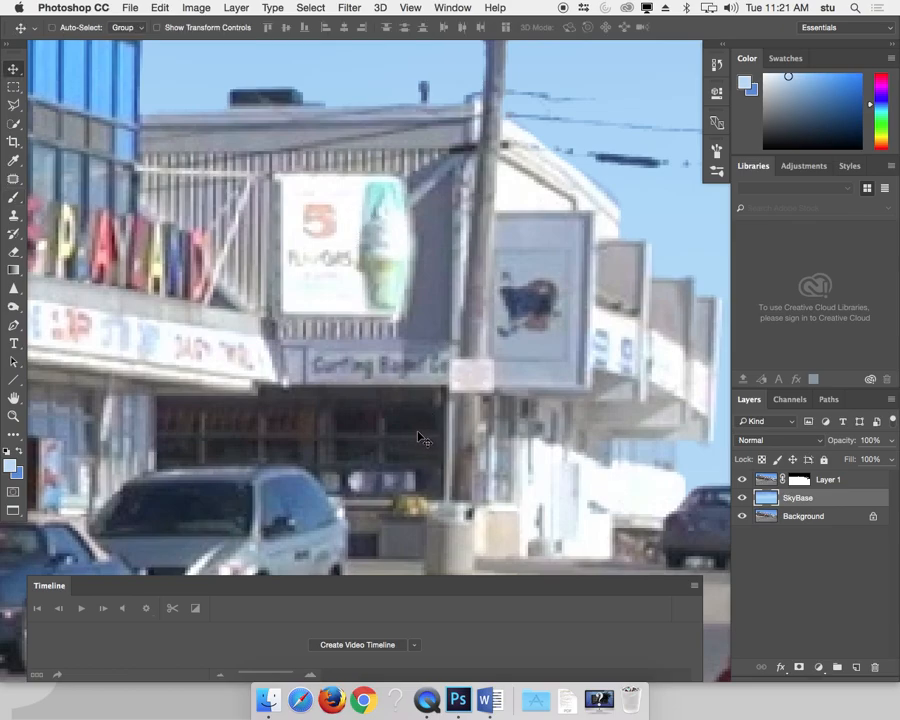
pyautogui.press('super+0')
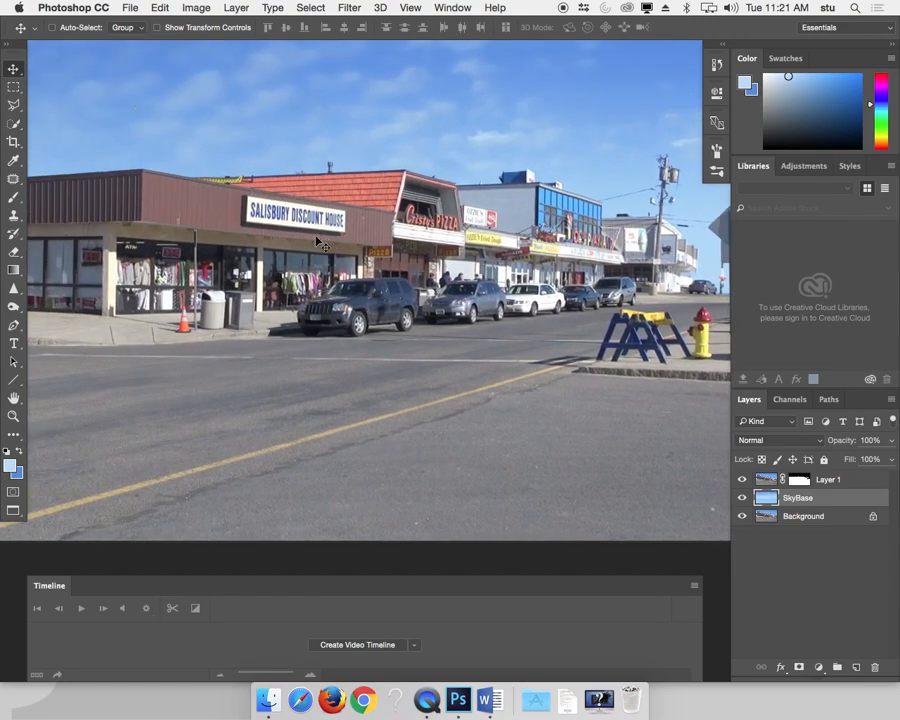
# - Open the reference photo dexter-ben-franklin.jpg from the ref folder
pyautogui.press('super+o')
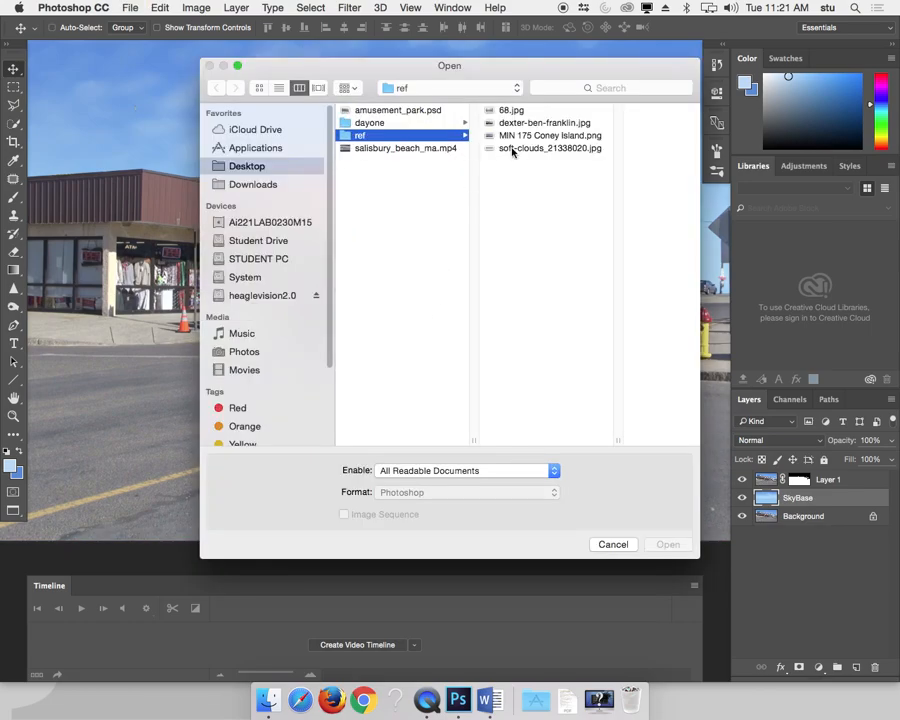
pyautogui.click(502, 124)
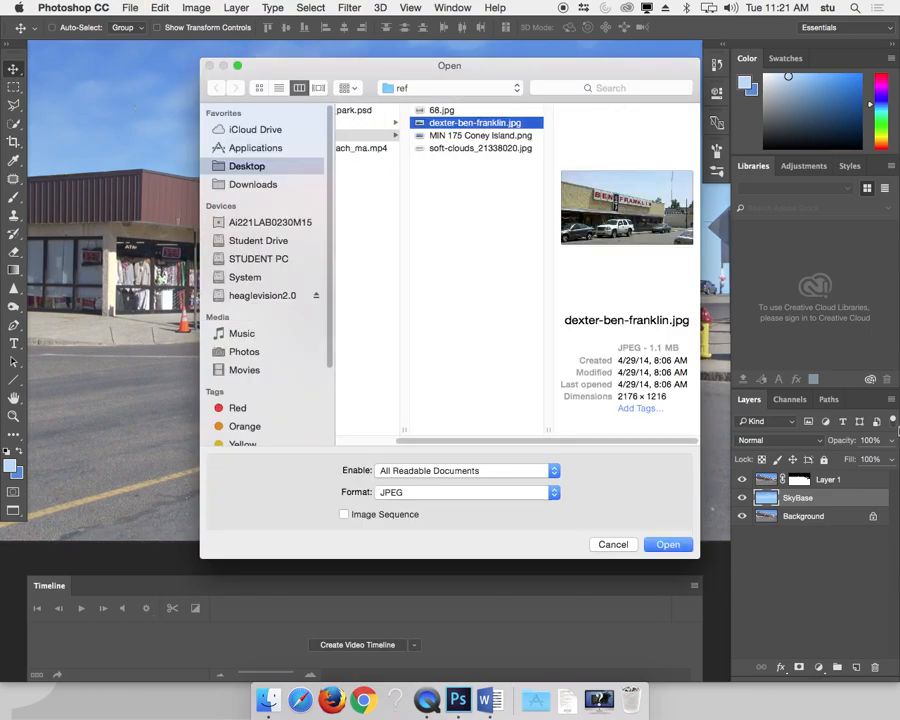
pyautogui.press('Return')
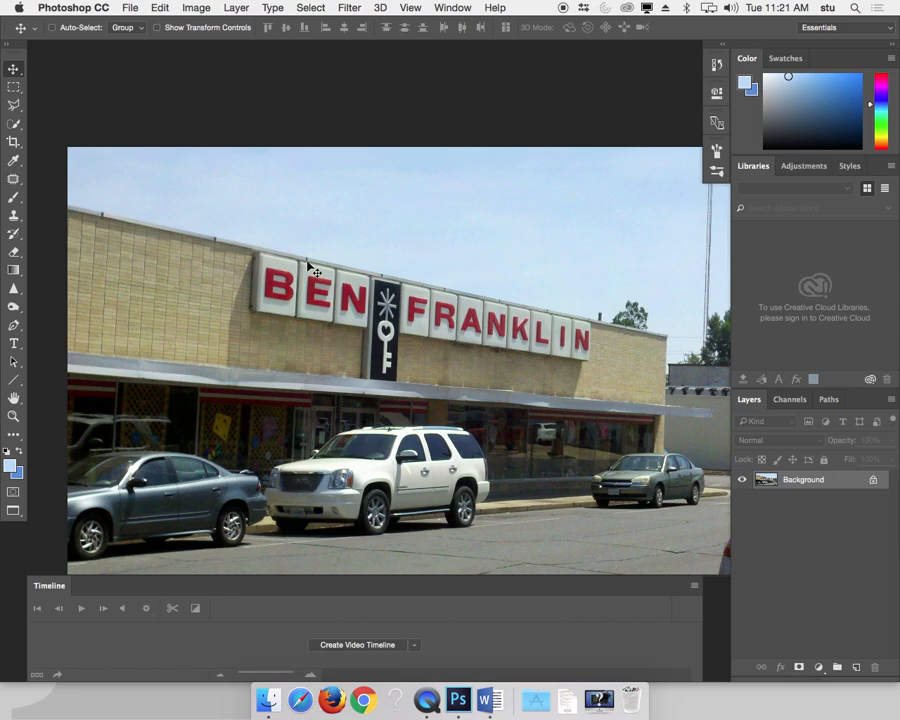
# - Outline the BEN FRANKLIN sign, including its hanging key panel, with the Polygonal Lasso and copy it
pyautogui.press('l')
pyautogui.click(253, 250)
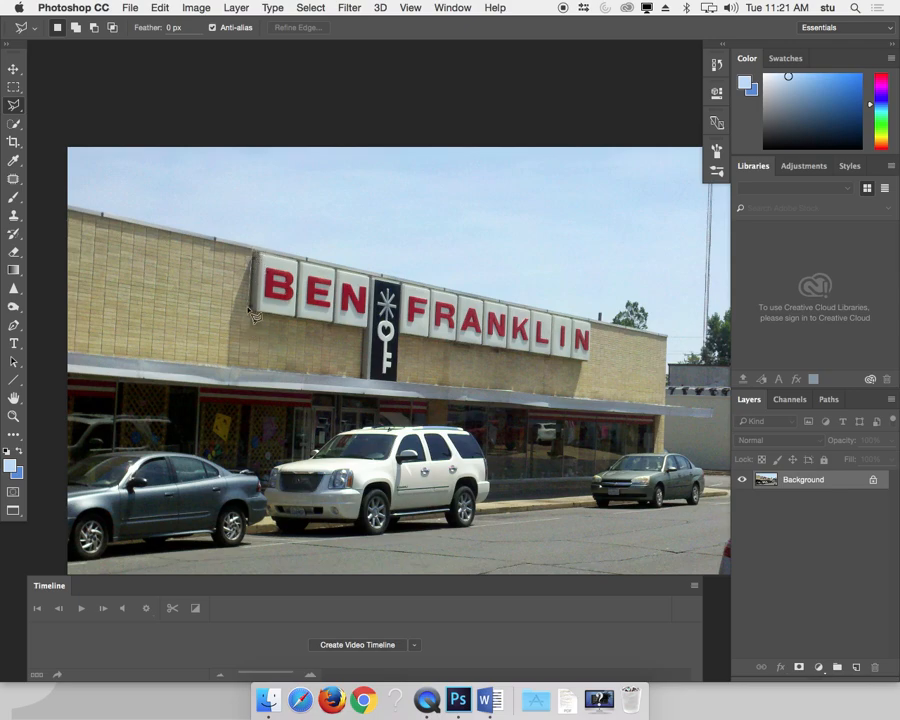
pyautogui.click(366, 327)
pyautogui.click(363, 380)
pyautogui.click(398, 382)
pyautogui.click(399, 335)
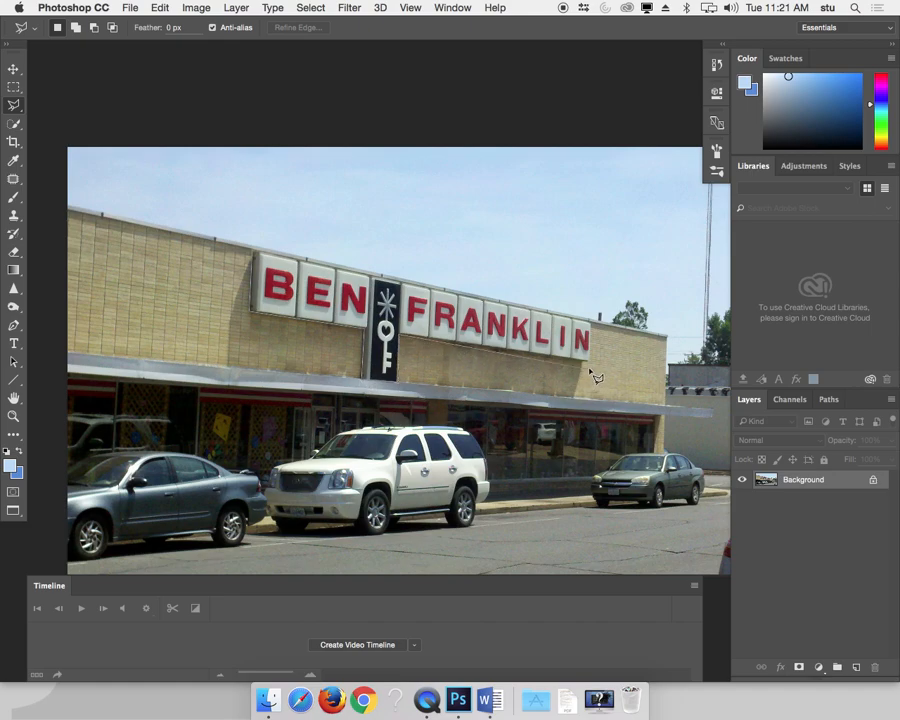
pyautogui.click(590, 360)
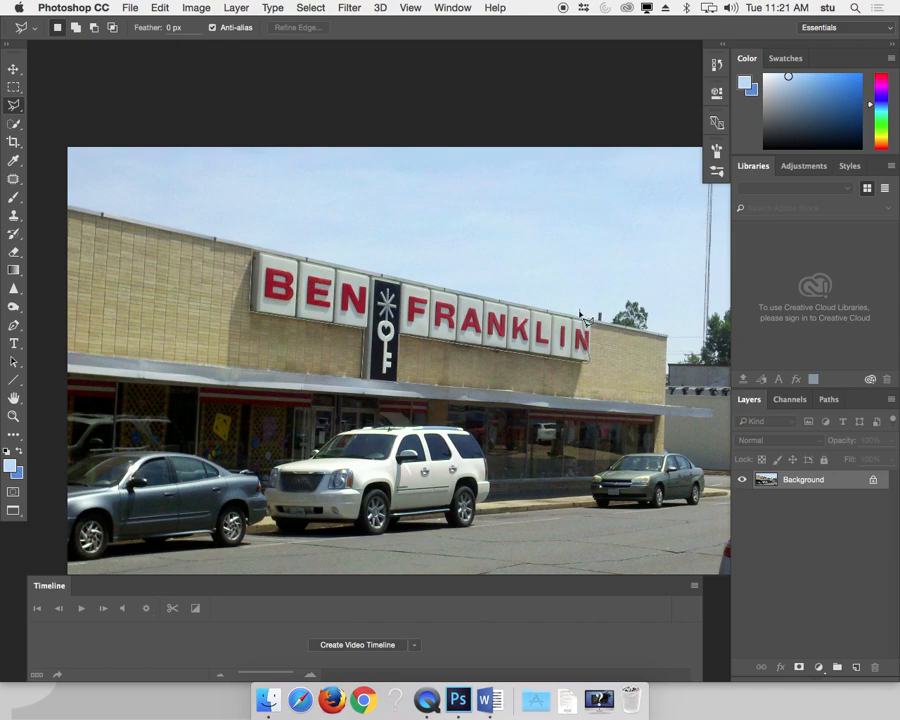
pyautogui.click(589, 321)
pyautogui.click(272, 251)
pyautogui.click(250, 318)
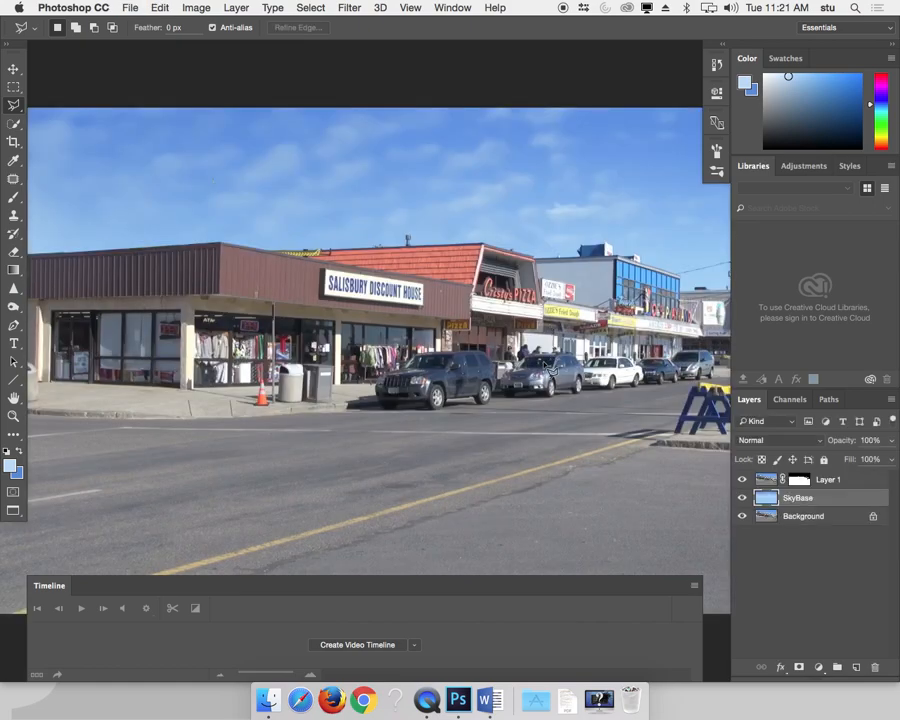
# - Paste the copied sign into the street document and place its layer above Layer 1
pyautogui.press('super+v')
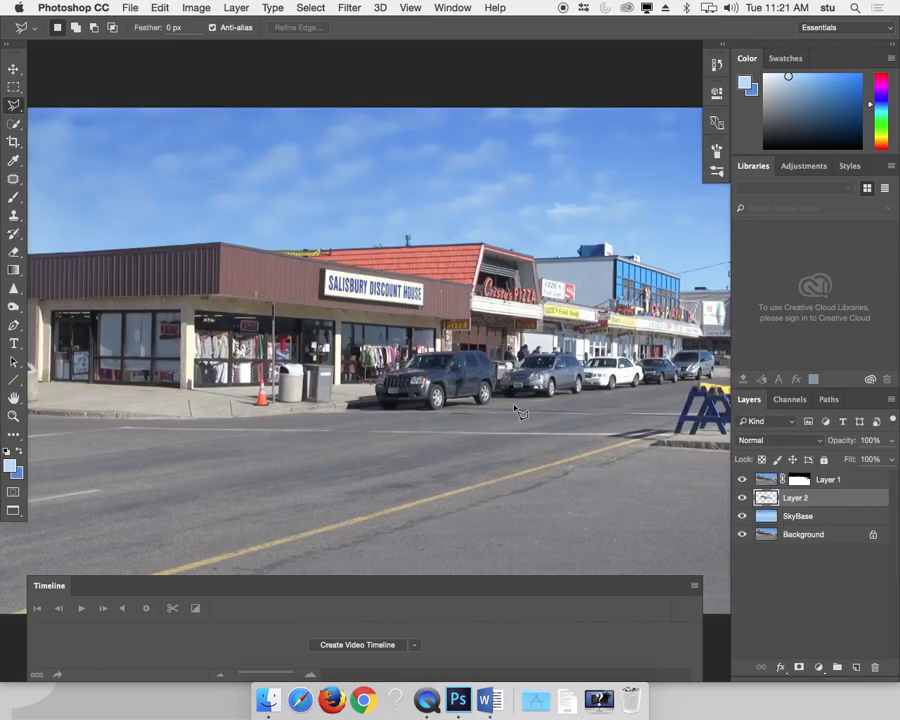
pyautogui.moveTo(770, 498); pyautogui.dragTo(770, 478)
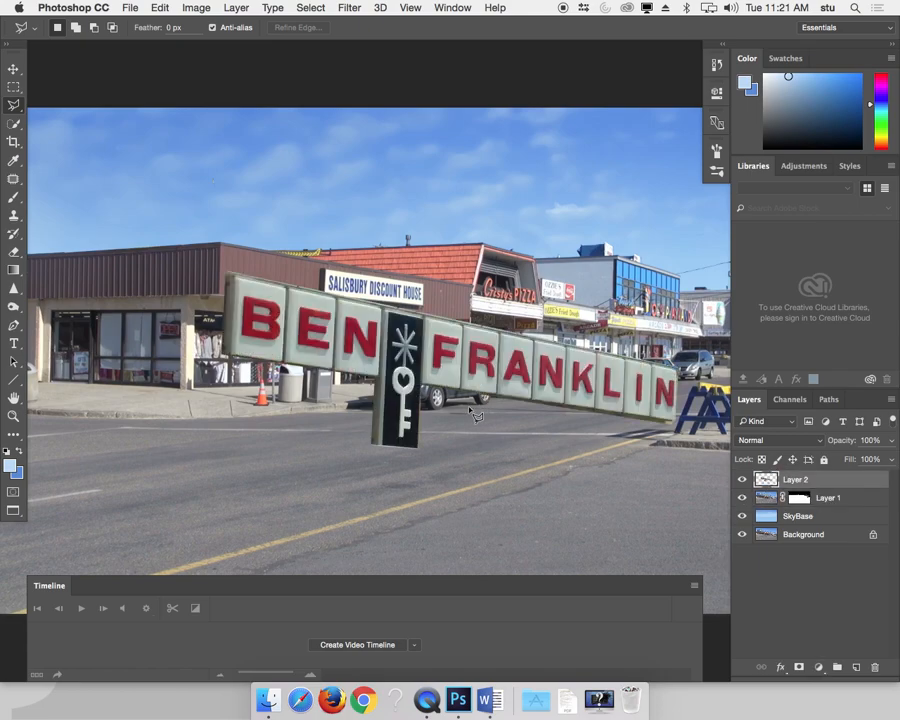
pyautogui.press('super+plus')
pyautogui.press('super+minus')
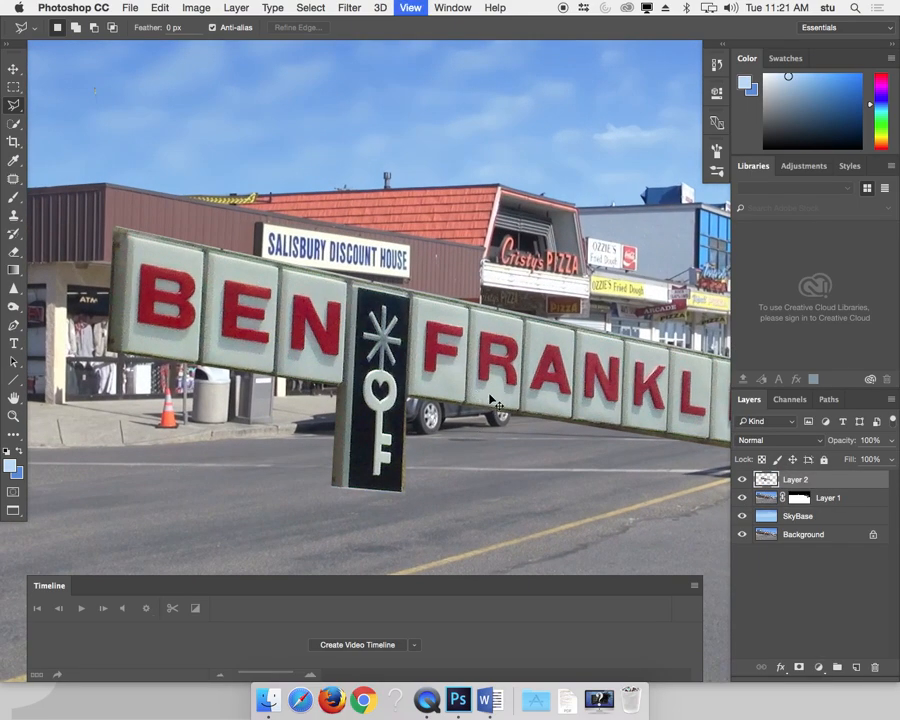
pyautogui.hscroll(3, 490, 440)
pyautogui.scroll(-2, 490, 440)
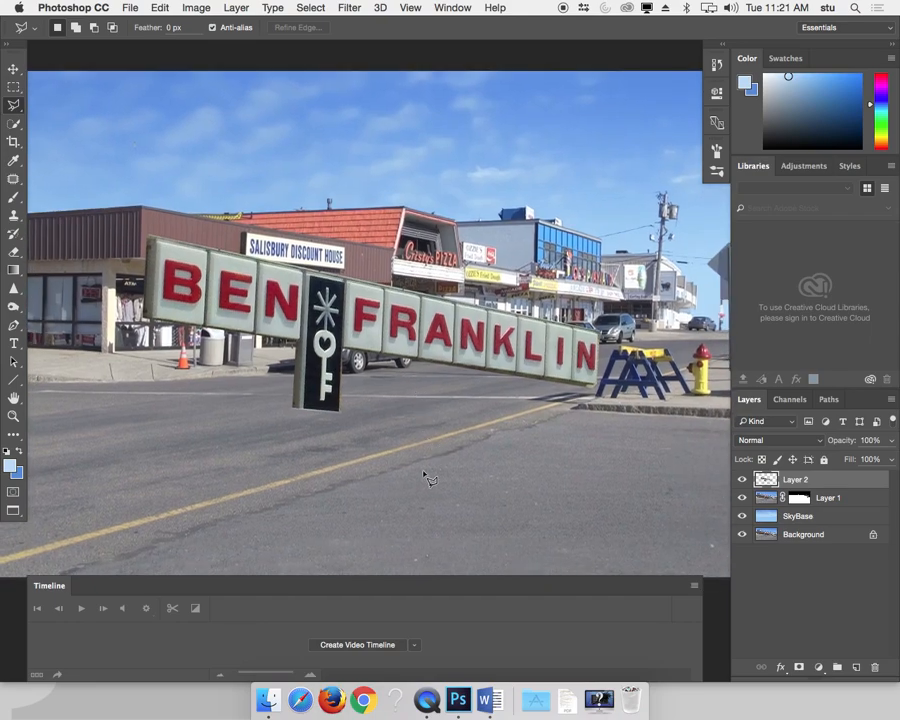
# - Move the pasted sign down onto the road, clear of the Salisbury Discount House facade
pyautogui.press('v')
pyautogui.moveTo(470, 376)
pyautogui.mouseDown()
pyautogui.moveTo(463, 466)
pyautogui.moveTo(492, 479)
pyautogui.mouseUp()
pyautogui.moveTo(367, 459); pyautogui.dragTo(430, 462)
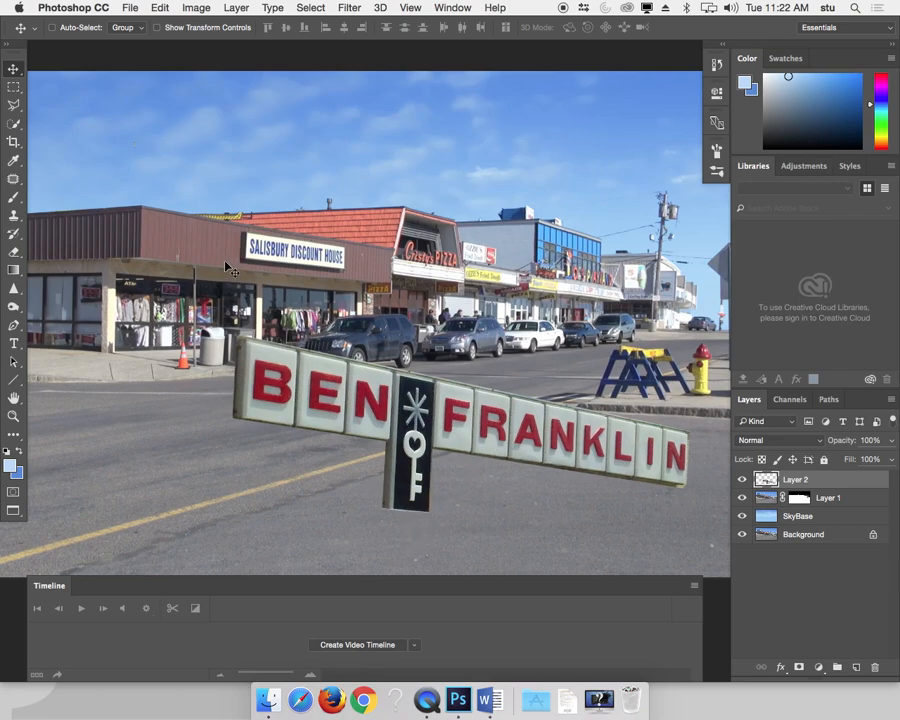
pyautogui.moveTo(407, 410); pyautogui.dragTo(344, 366)
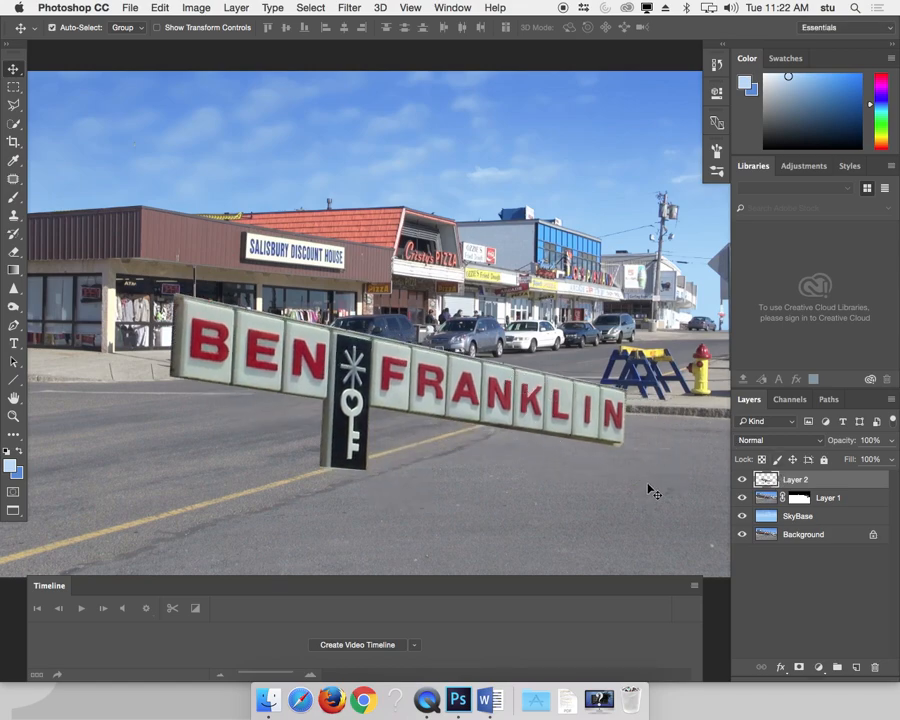
# - Brighten the pasted sign with Levels, setting the white input level to 218
pyautogui.press('super+l')
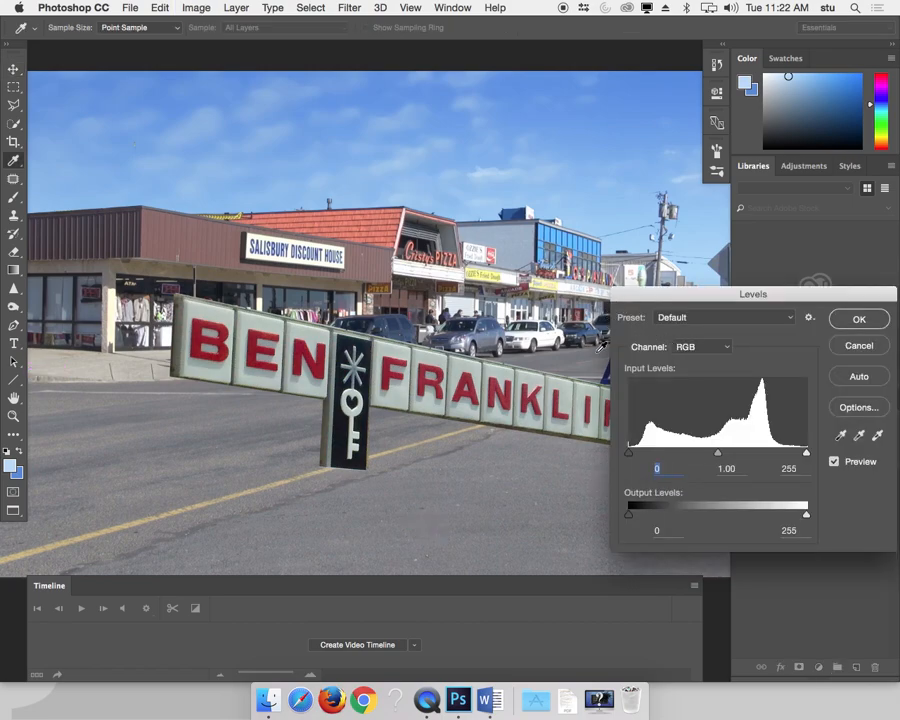
pyautogui.moveTo(693, 305); pyautogui.dragTo(516, 326)
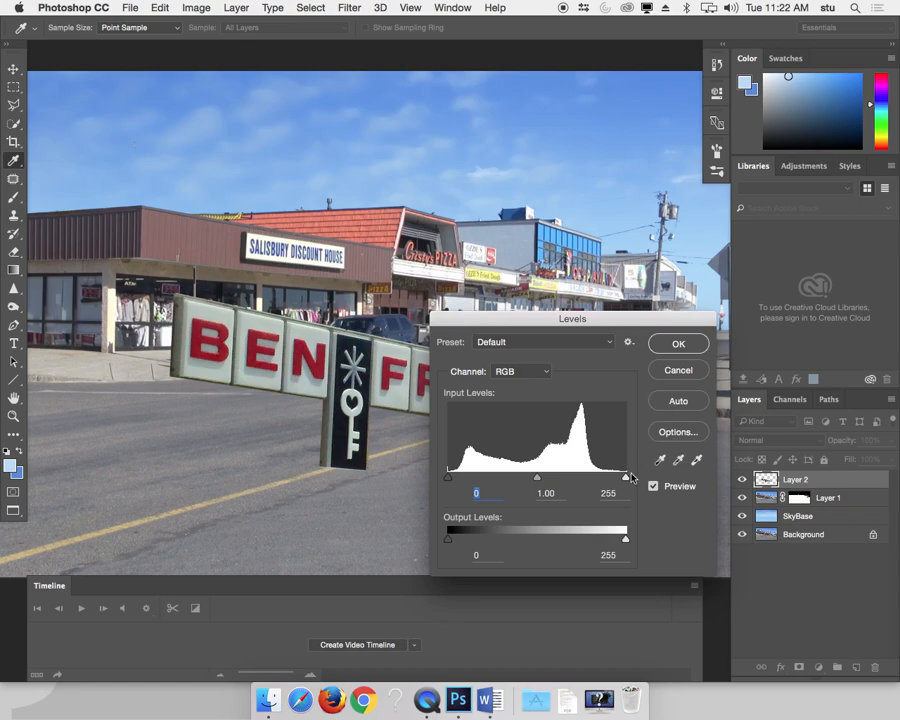
pyautogui.moveTo(625, 478); pyautogui.dragTo(601, 480)
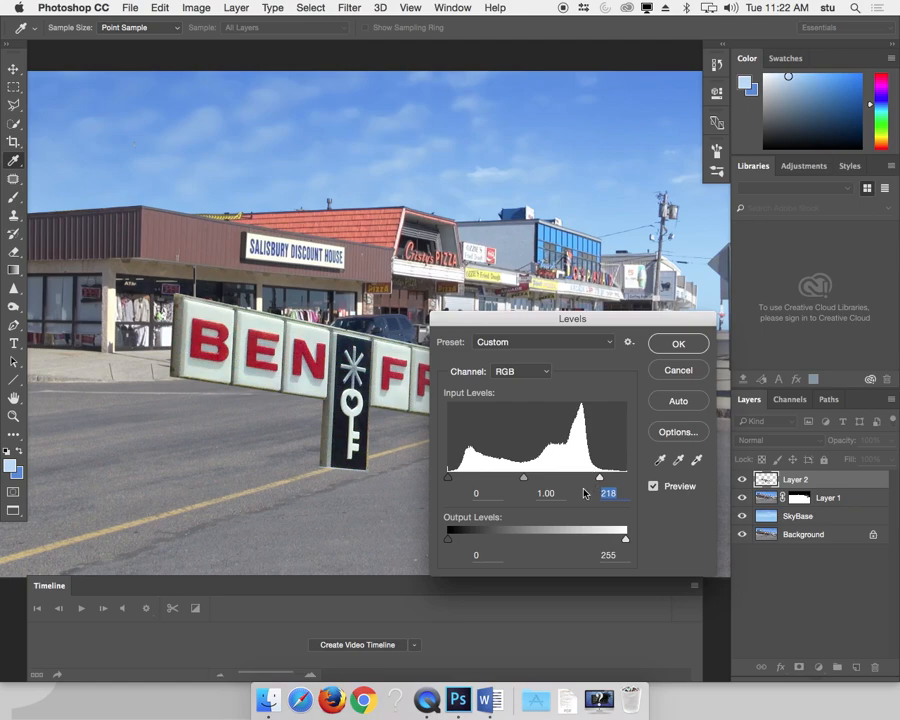
pyautogui.click(677, 343)
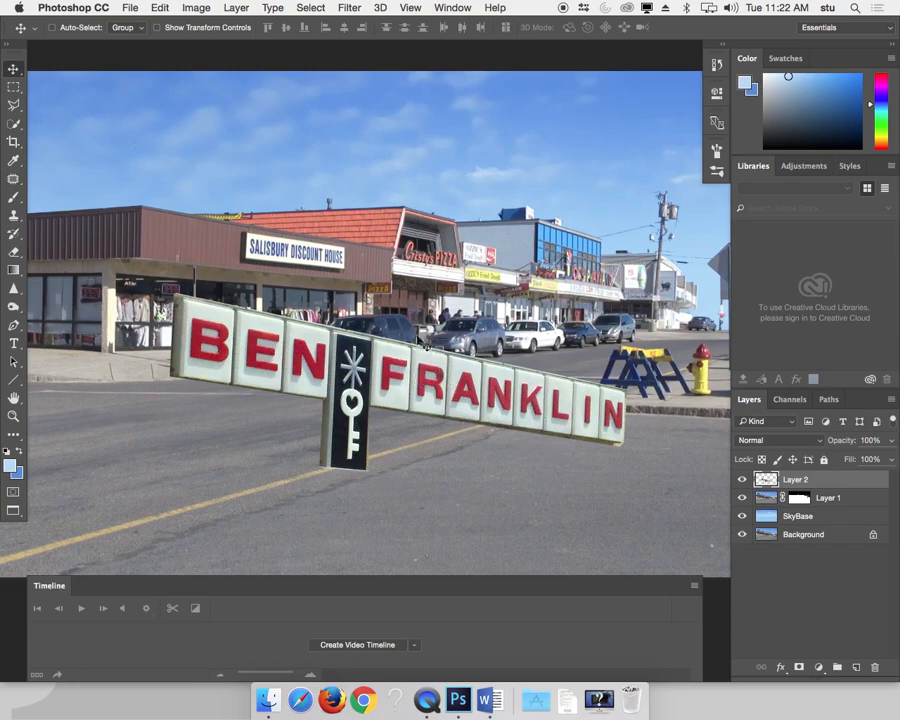
# - Position the brightened BEN FRANKLIN sign over the Salisbury Discount House storefront
pyautogui.moveTo(500, 427); pyautogui.dragTo(489, 492)
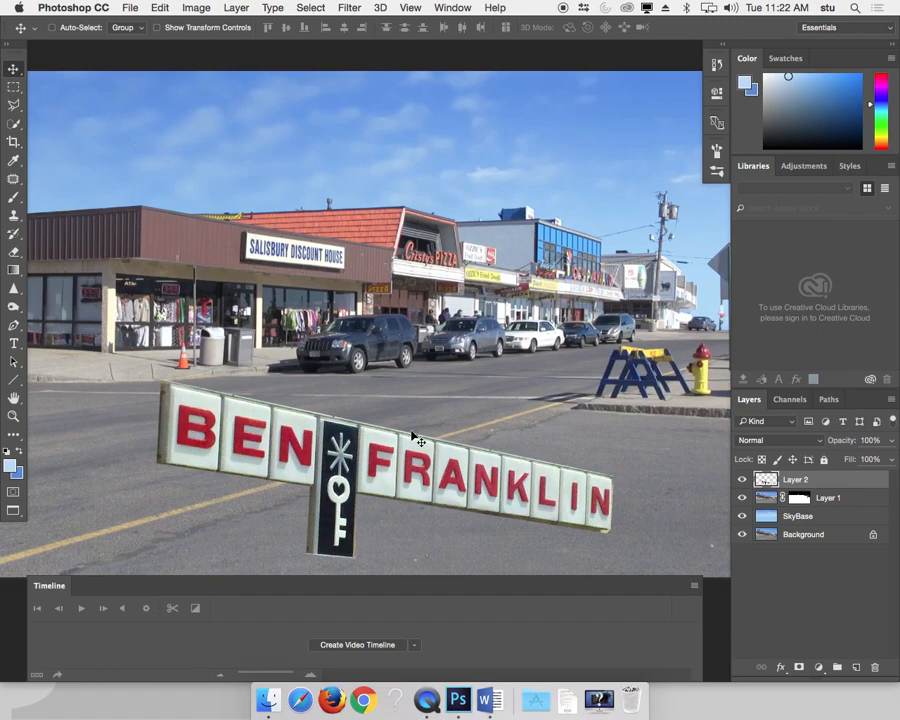
pyautogui.moveTo(418, 440); pyautogui.dragTo(368, 277)
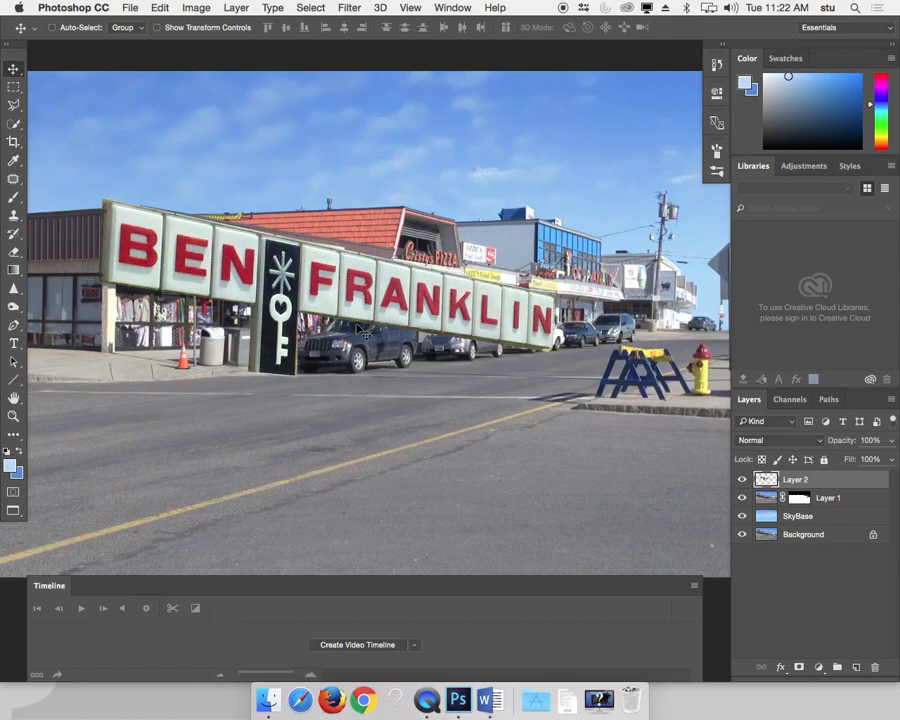
pyautogui.press('super+plus')
pyautogui.moveTo(374, 356); pyautogui.dragTo(577, 424)
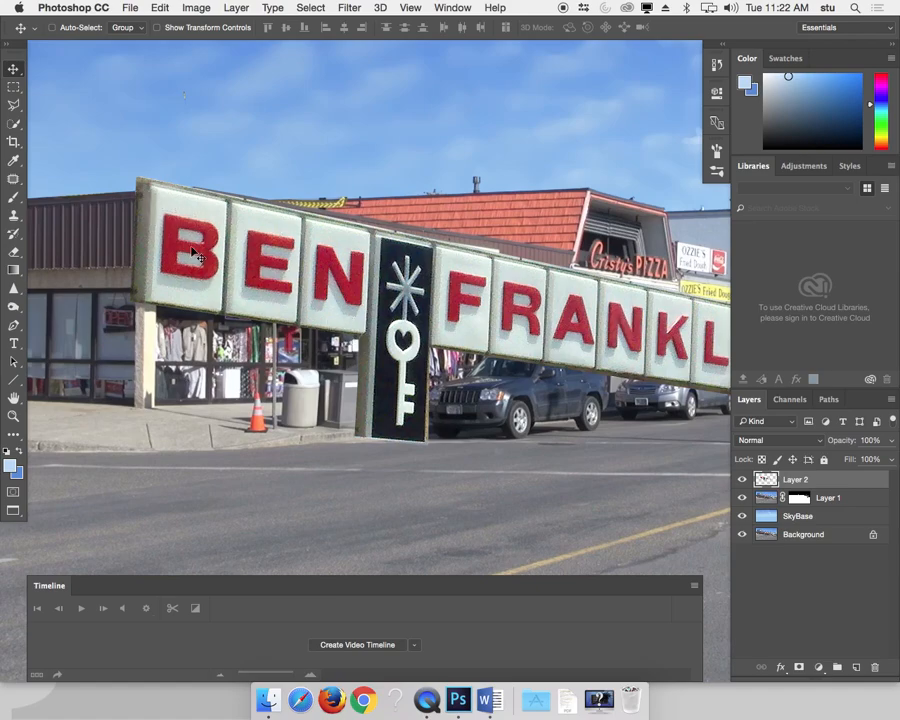
pyautogui.press('super+minus')
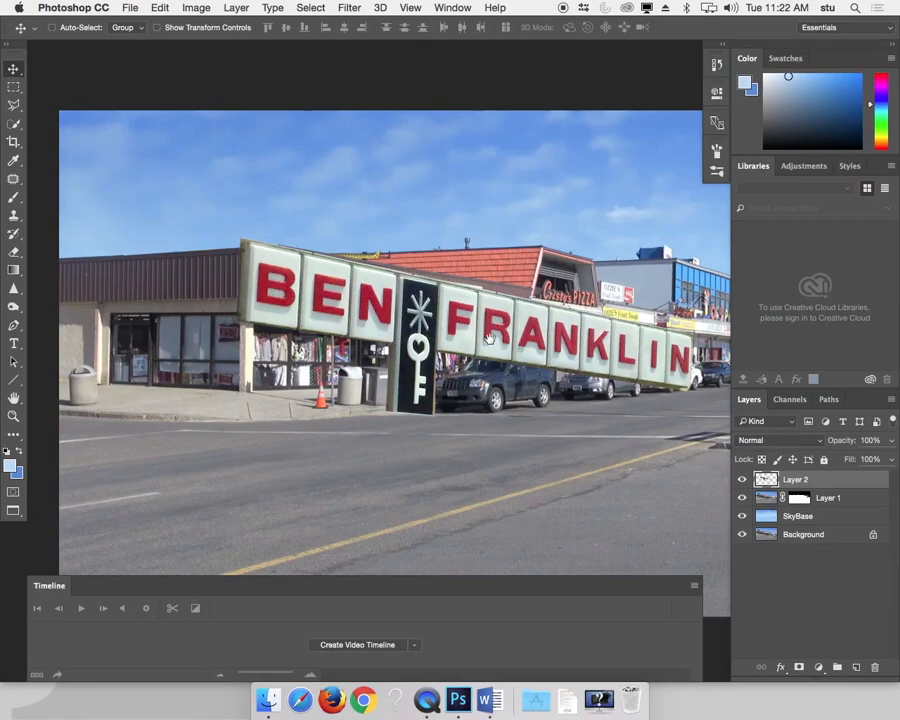
pyautogui.moveTo(478, 348); pyautogui.dragTo(360, 316)
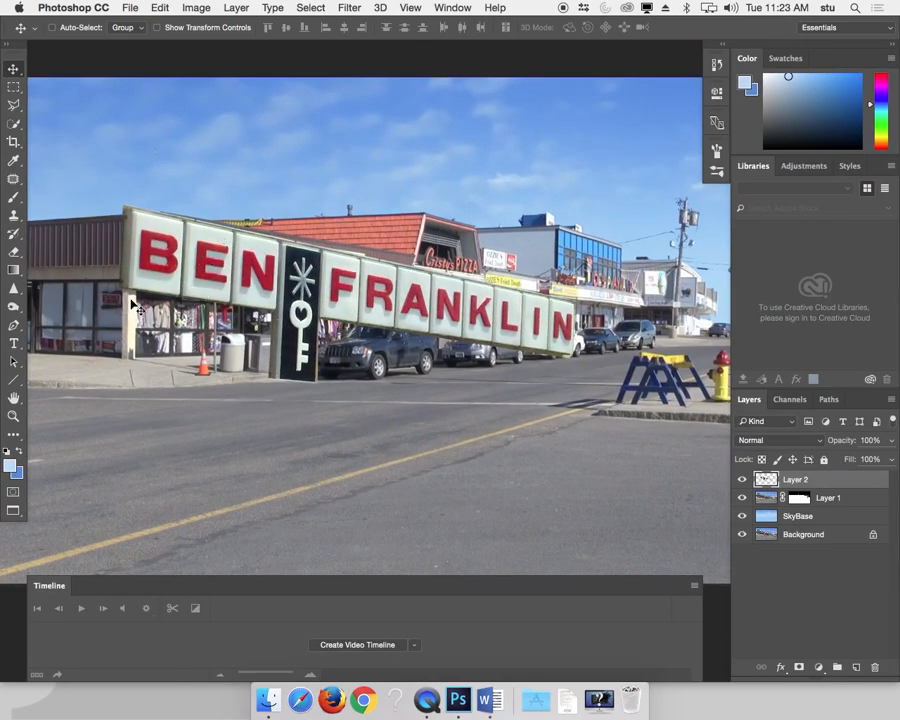
# - Distort the sign to about 42% width so that it fits on the discount store's brown fascia
pyautogui.press('super+t')
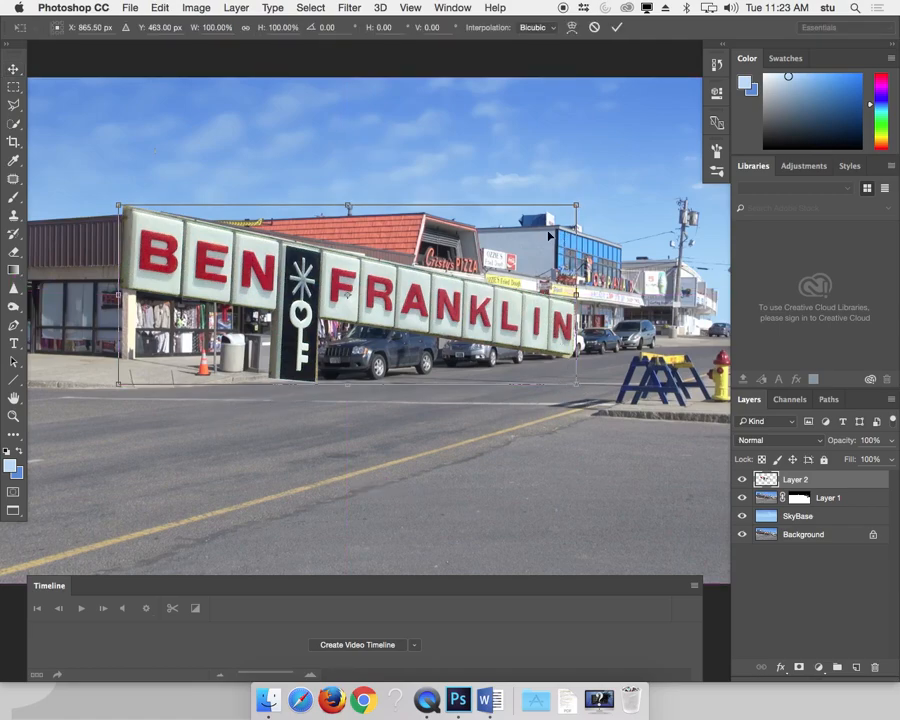
pyautogui.rightClick(486, 250)
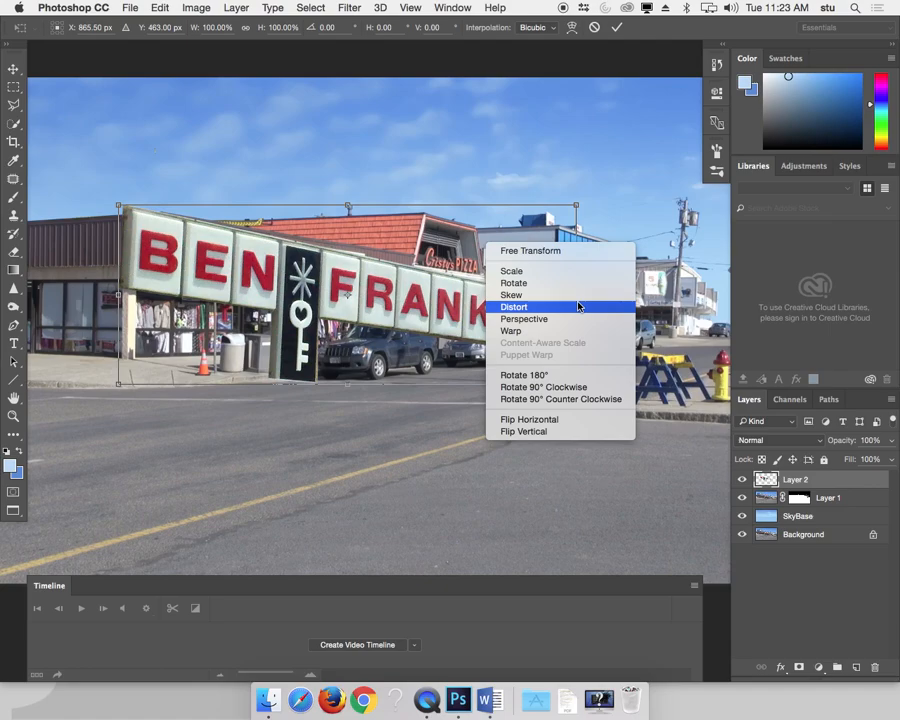
pyautogui.click(580, 305)
pyautogui.moveTo(578, 207); pyautogui.dragTo(206, 316)
pyautogui.moveTo(162, 212); pyautogui.dragTo(187, 214)
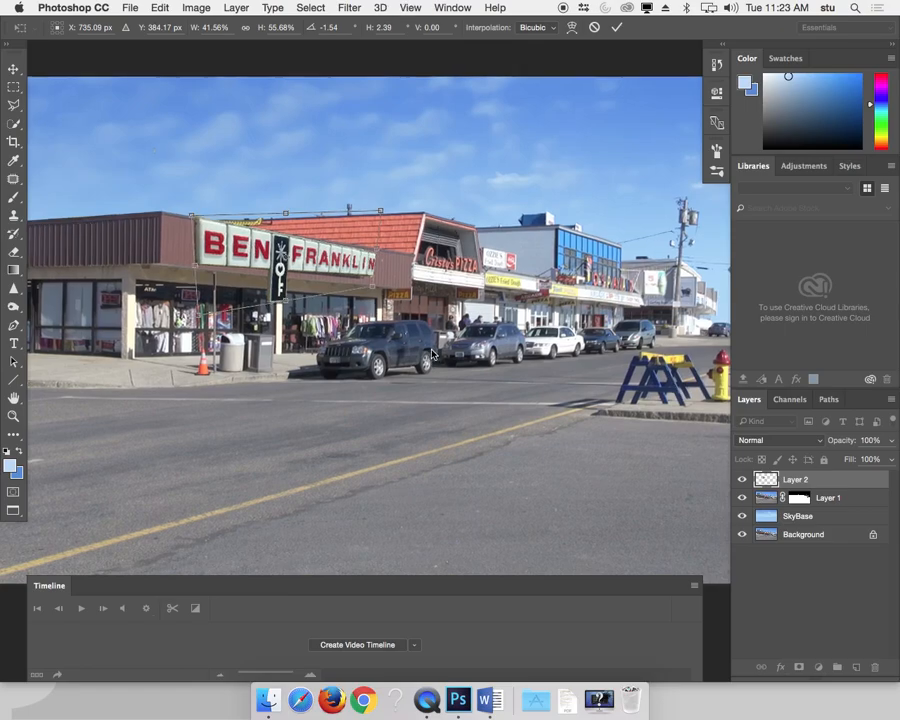
# - Refine the sign's corners with Distort to follow the fascia's perspective, at about 40% width and 44% height
pyautogui.press('super+plus')
pyautogui.press('super+plus')
pyautogui.press('super+plus')
pyautogui.moveTo(272, 248); pyautogui.dragTo(687, 462)
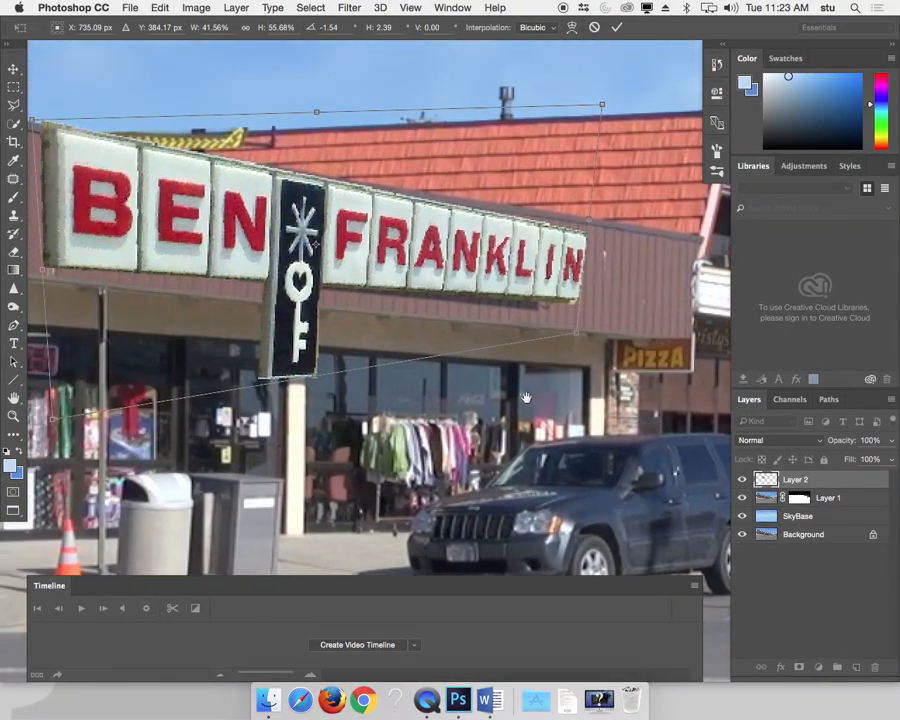
pyautogui.moveTo(603, 110); pyautogui.dragTo(577, 94)
pyautogui.moveTo(50, 424); pyautogui.dragTo(44, 355)
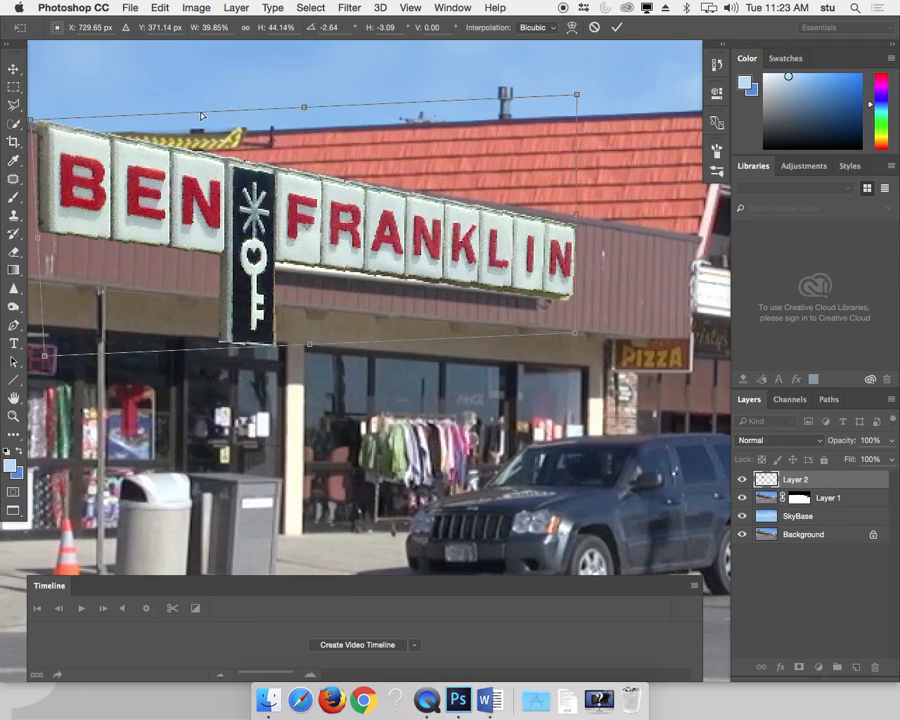
pyautogui.moveTo(32, 124); pyautogui.dragTo(30, 130)
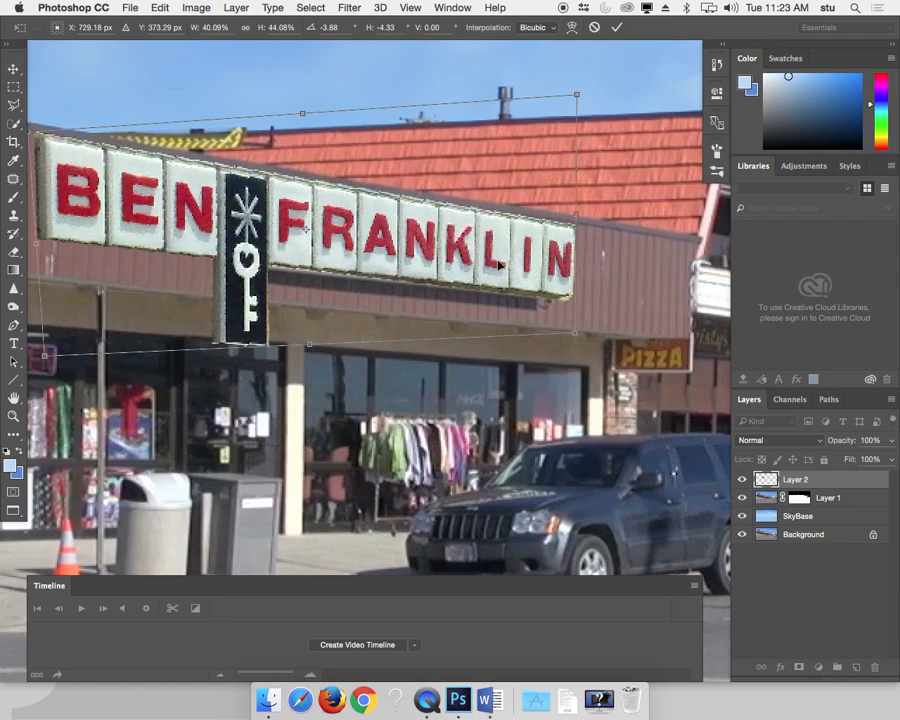
# - Move the BEN FRANKLIN sign along the fascia and distort its corners to about 33% width and 40% height
pyautogui.press('super+minus')
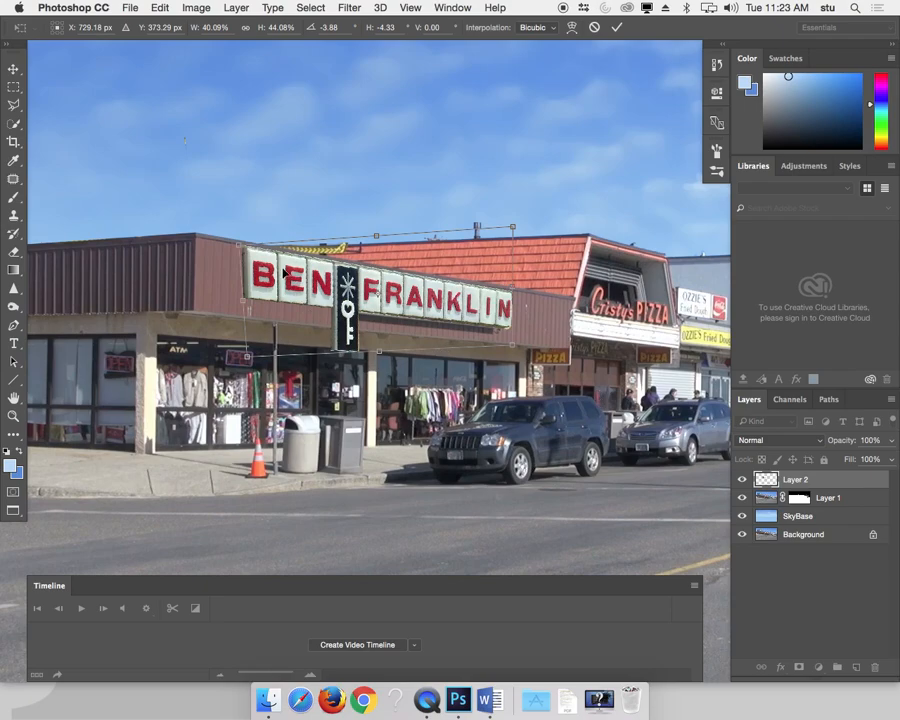
pyautogui.moveTo(397, 308); pyautogui.dragTo(436, 310)
pyautogui.moveTo(542, 357); pyautogui.dragTo(498, 250)
pyautogui.moveTo(504, 329); pyautogui.dragTo(503, 340)
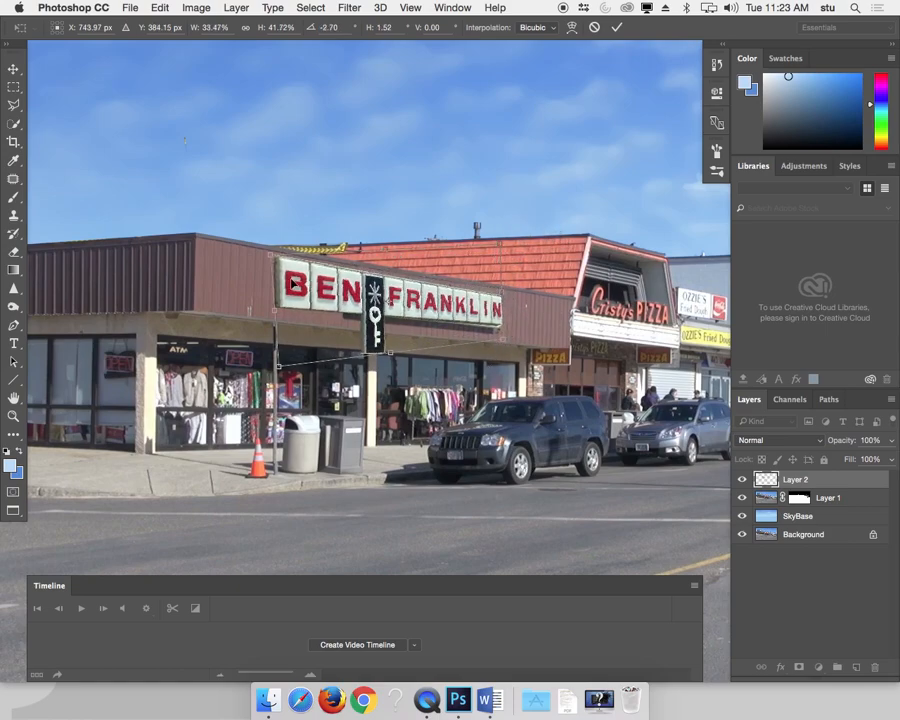
pyautogui.moveTo(276, 258); pyautogui.dragTo(280, 364)
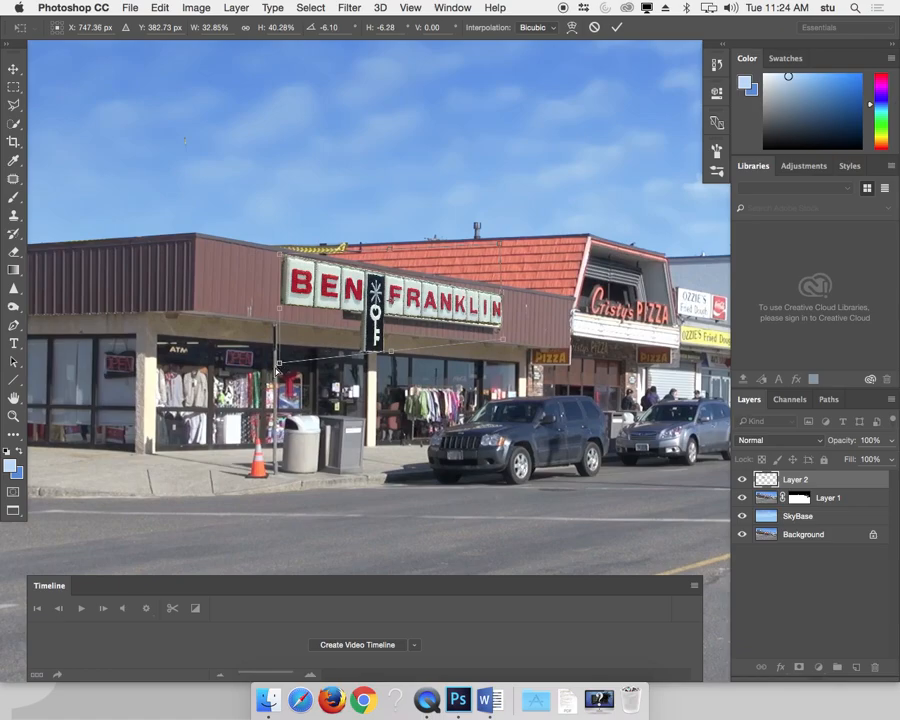
# - Fine-tune the corners at the sign's N end with Distort to match the fascia's slope, at about 32.5% width and 40.4% height
pyautogui.press('super+plus')
pyautogui.press('super+plus')
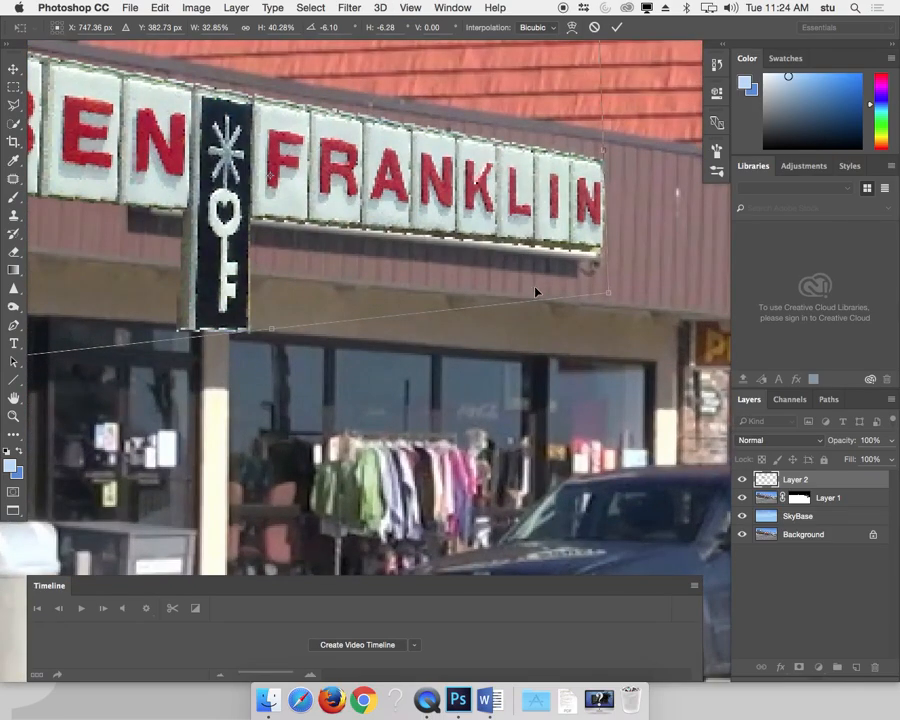
pyautogui.press('super+minus')
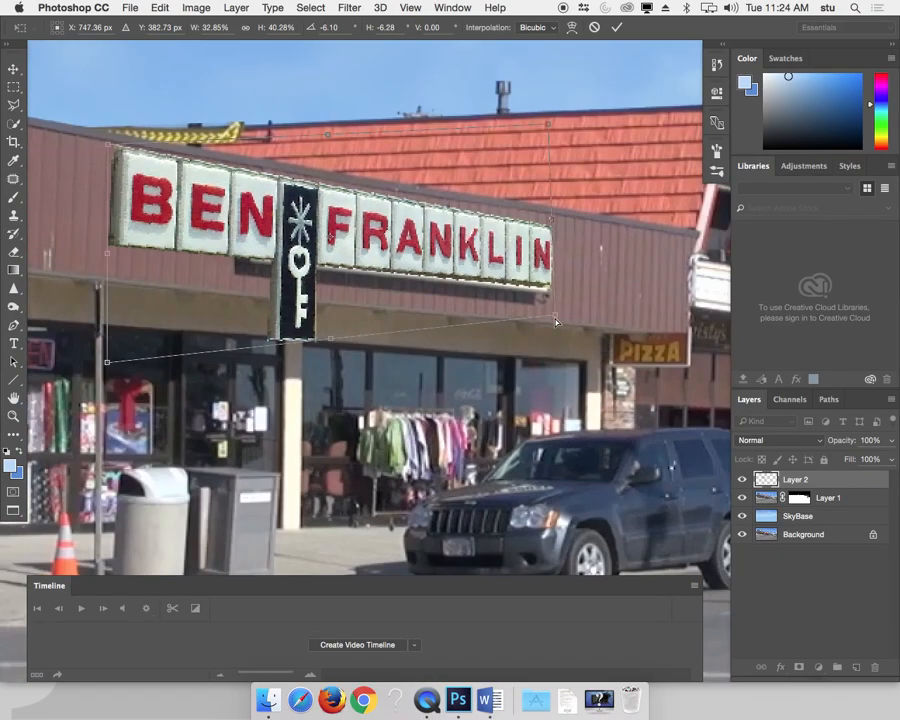
pyautogui.moveTo(556, 321); pyautogui.dragTo(553, 312)
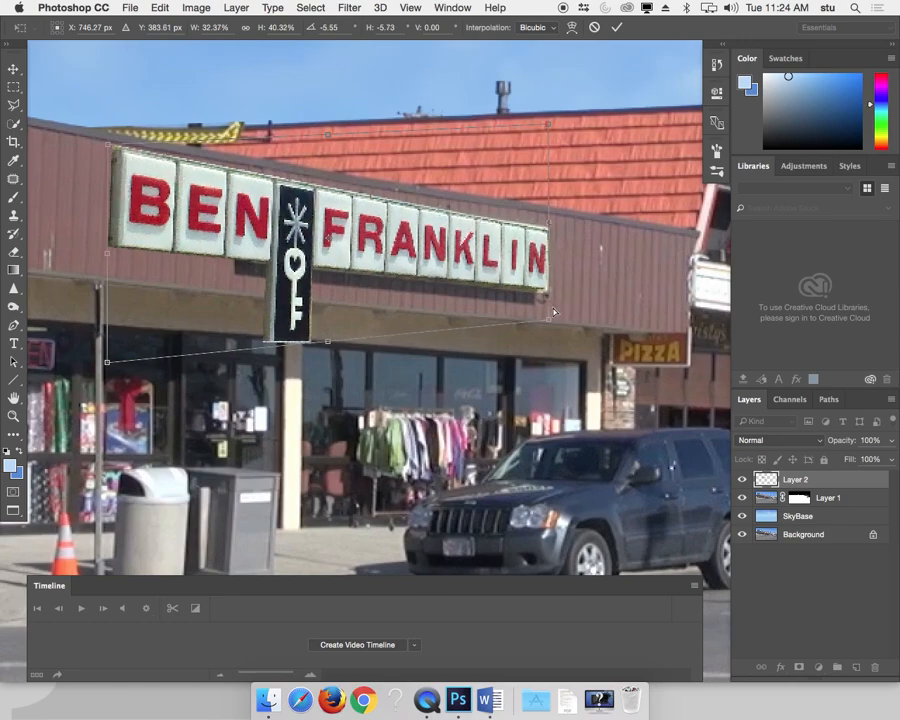
pyautogui.moveTo(548, 123); pyautogui.dragTo(547, 113)
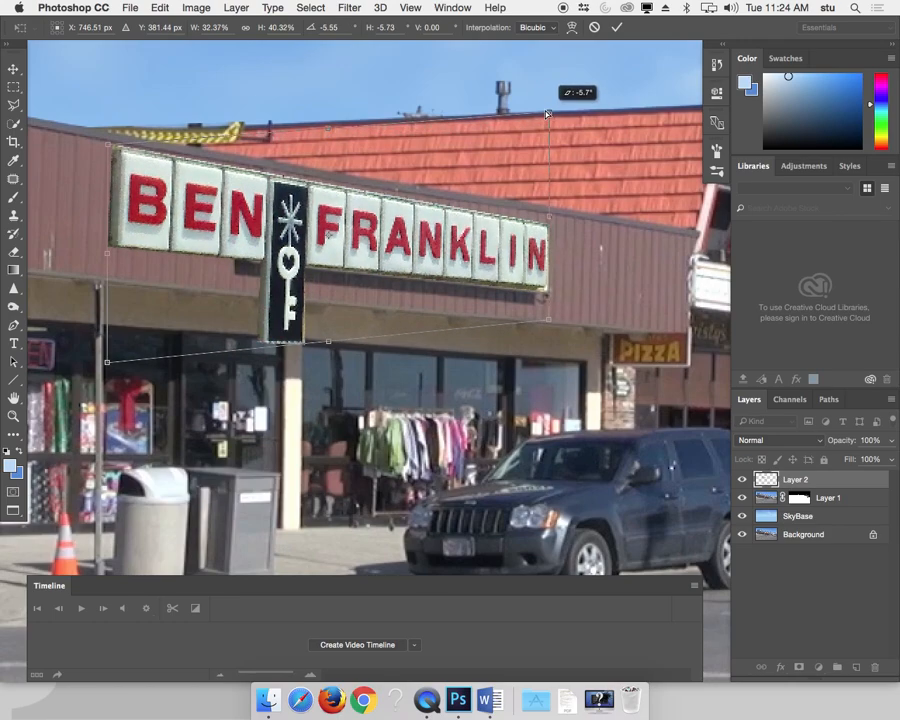
pyautogui.moveTo(548, 319); pyautogui.dragTo(551, 325)
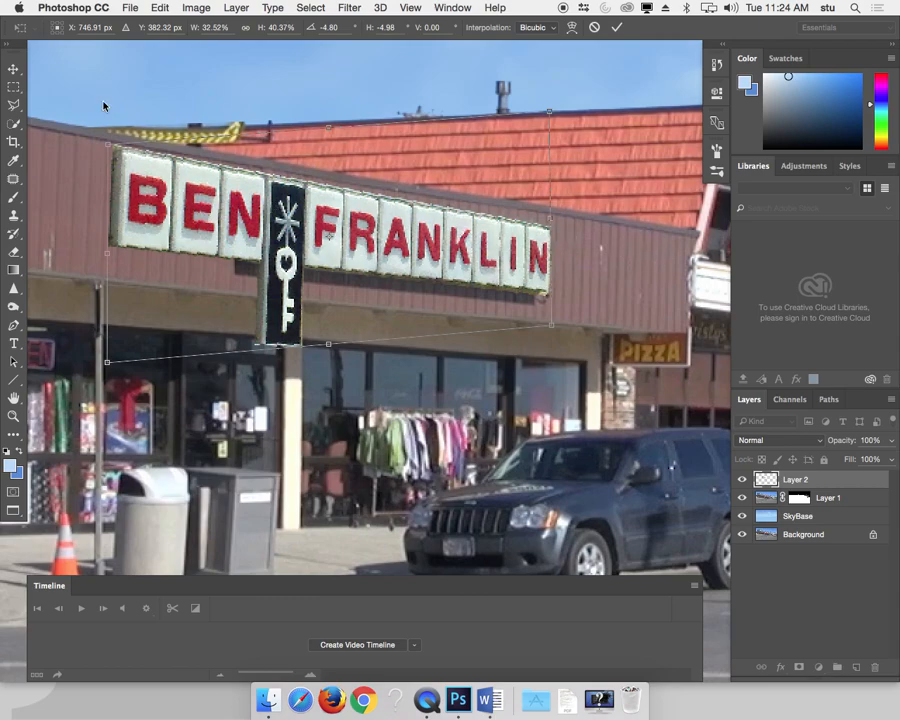
# - Stretch the sign's BEN end outward to about 36% width and 39.8% height, then apply the transformation
pyautogui.moveTo(110, 149); pyautogui.dragTo(108, 152)
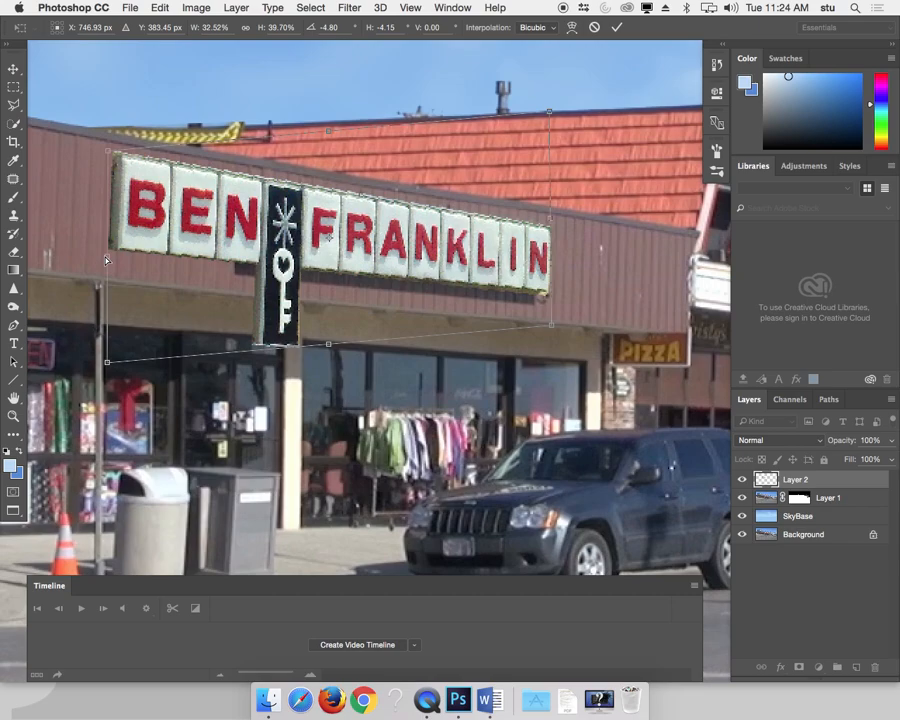
pyautogui.moveTo(106, 261); pyautogui.dragTo(45, 262)
pyautogui.moveTo(60, 351); pyautogui.dragTo(59, 345)
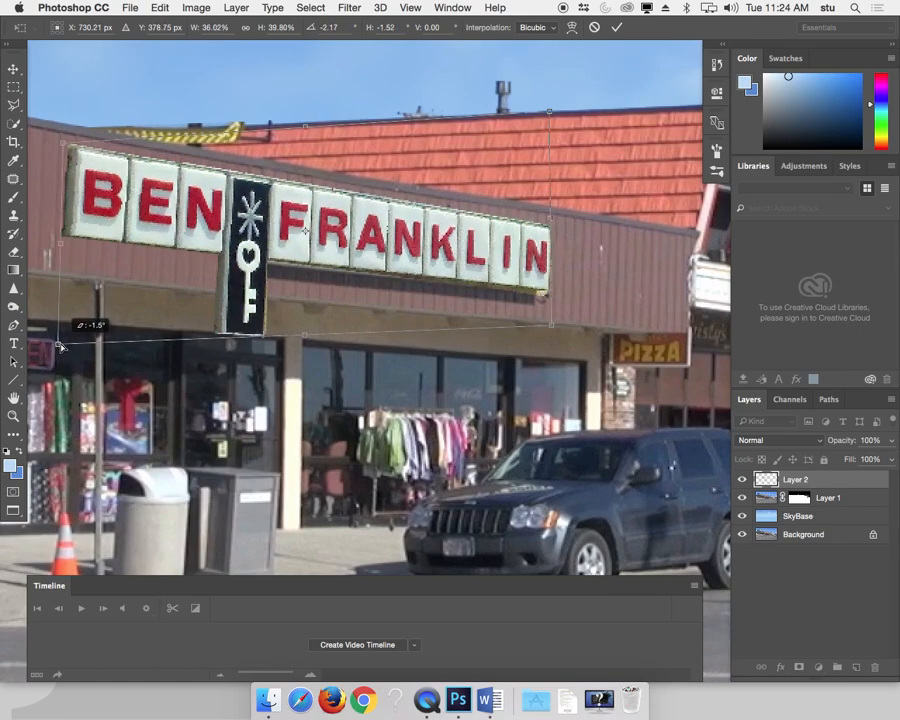
pyautogui.press('Return')
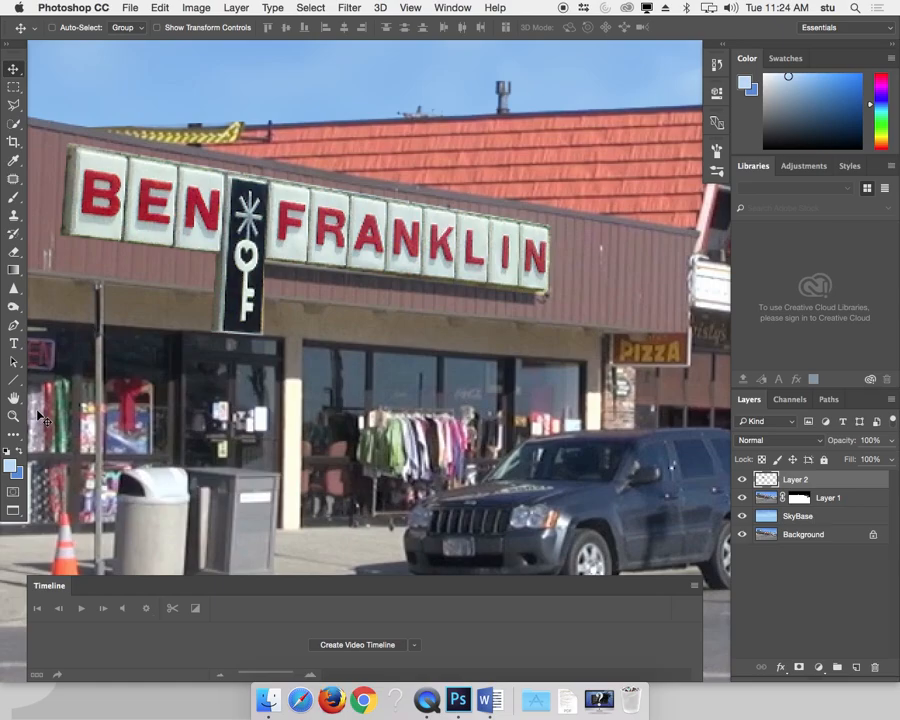
# - Select the thin side face at the BEN end of the sign with the Polygonal Lasso
pyautogui.press('super+plus')
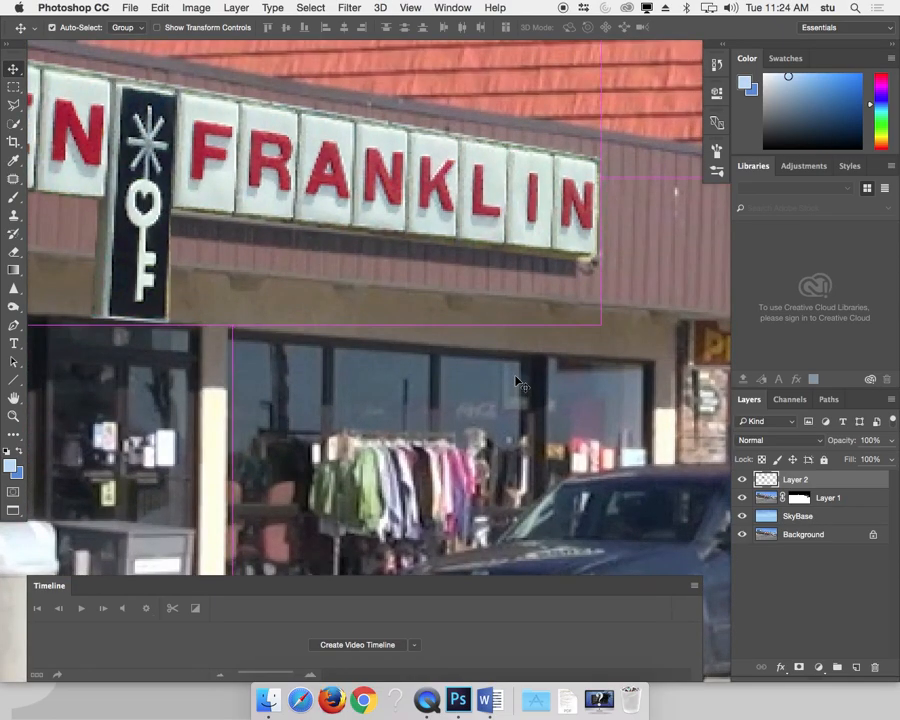
pyautogui.press('super+minus')
pyautogui.press('super+minus')
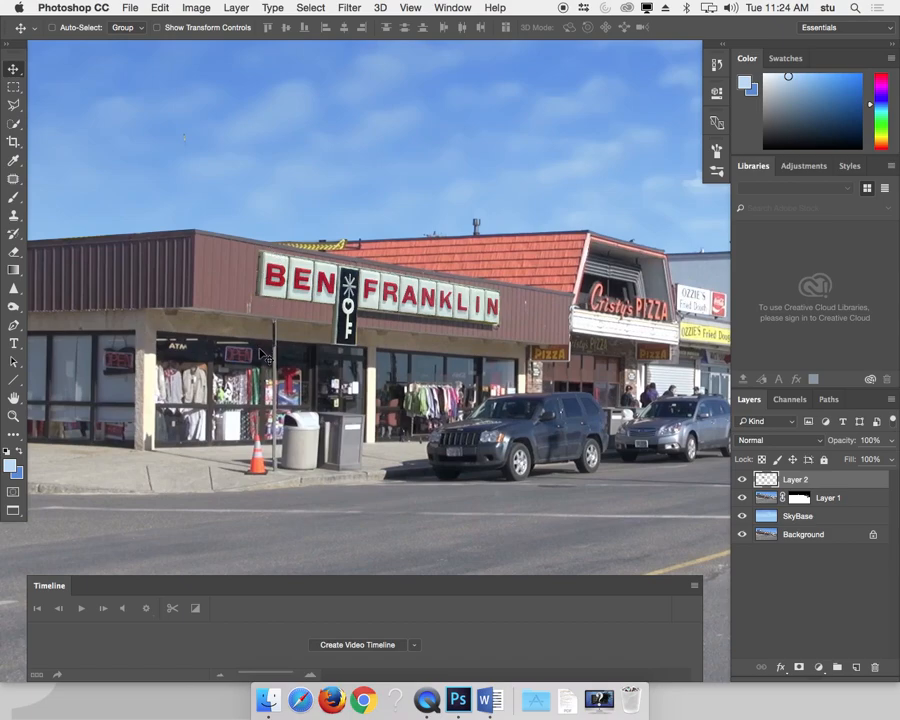
pyautogui.press('super+plus')
pyautogui.press('super+plus')
pyautogui.press('super+plus')
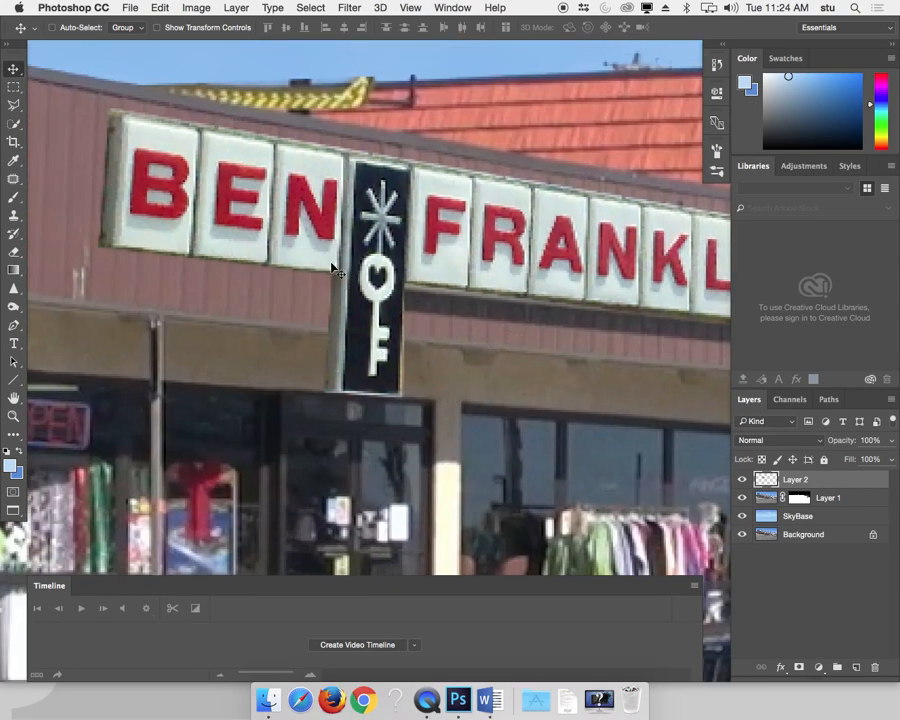
pyautogui.press('l')
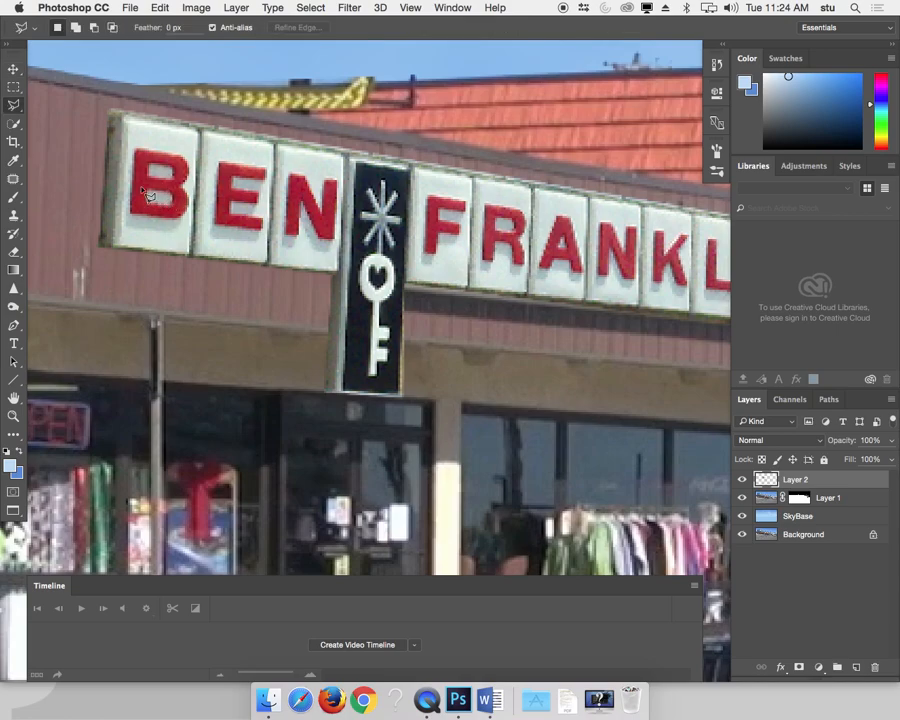
pyautogui.click(116, 258)
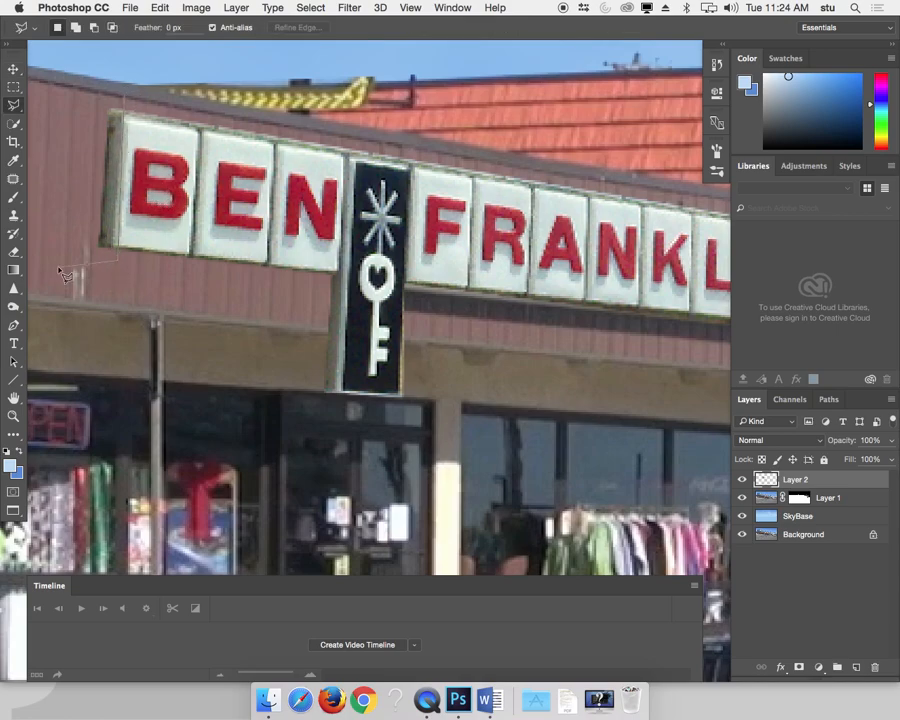
pyautogui.doubleClick(126, 97)
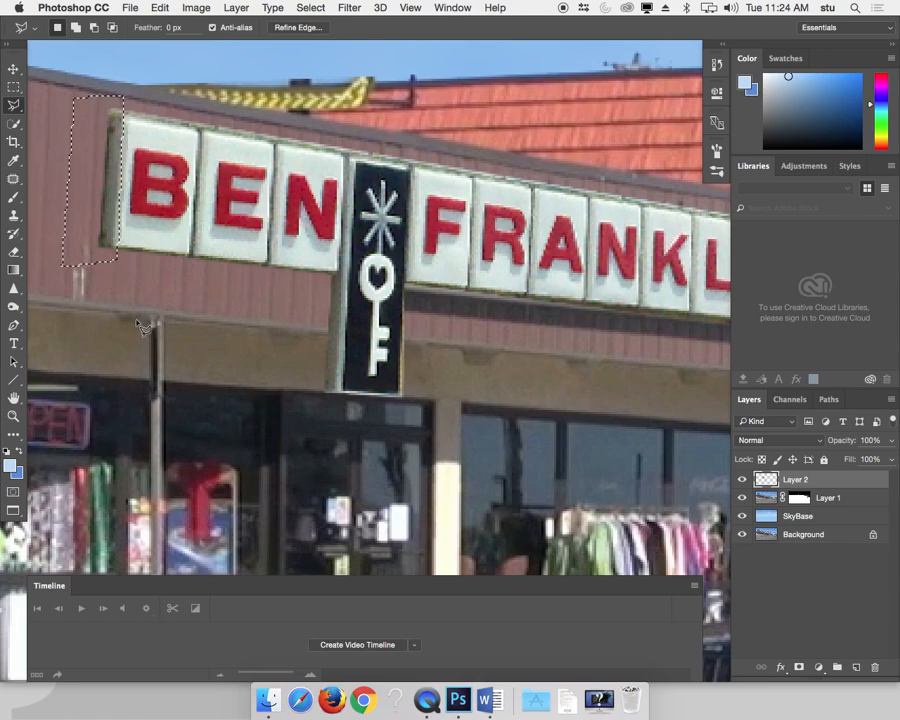
# - Distort the selected side face of the sign to correct its perspective, apply the transformation and deselect
pyautogui.press('super+t')
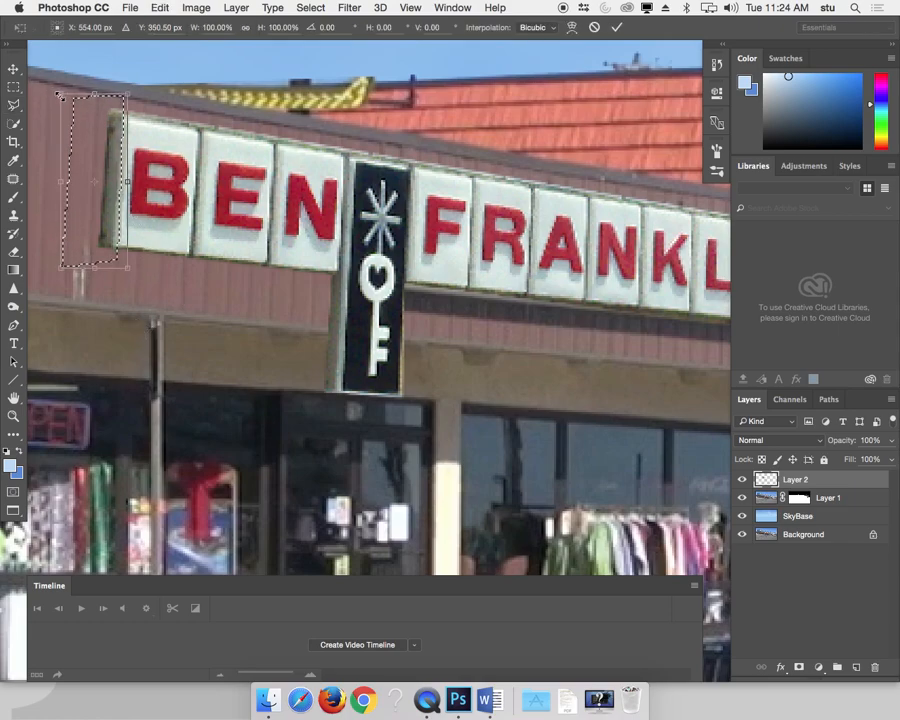
pyautogui.rightClick(95, 142)
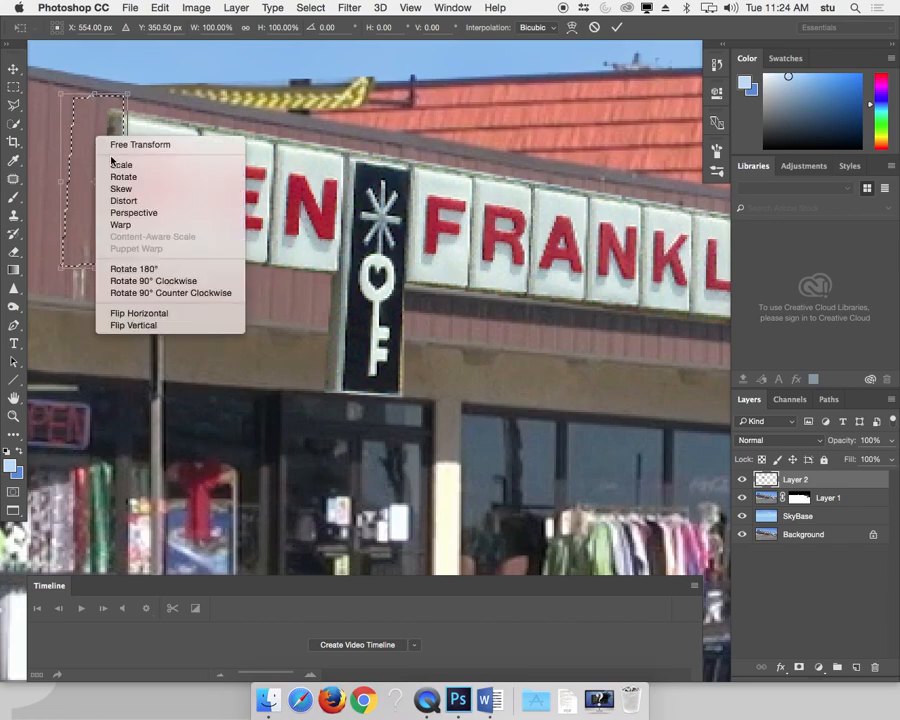
pyautogui.click(136, 204)
pyautogui.moveTo(63, 96); pyautogui.dragTo(27, 85)
pyautogui.moveTo(94, 268); pyautogui.dragTo(94, 259)
pyautogui.moveTo(128, 93); pyautogui.dragTo(133, 89)
pyautogui.press('Return')
pyautogui.press('super+d')
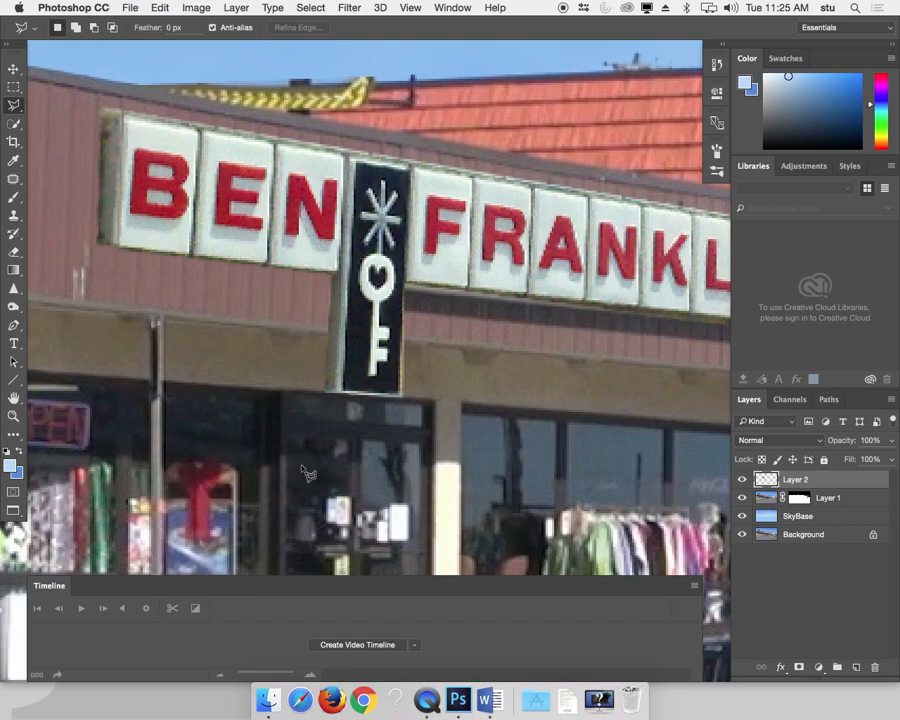
pyautogui.press('super+minus')
pyautogui.moveTo(364, 381); pyautogui.dragTo(348, 305)
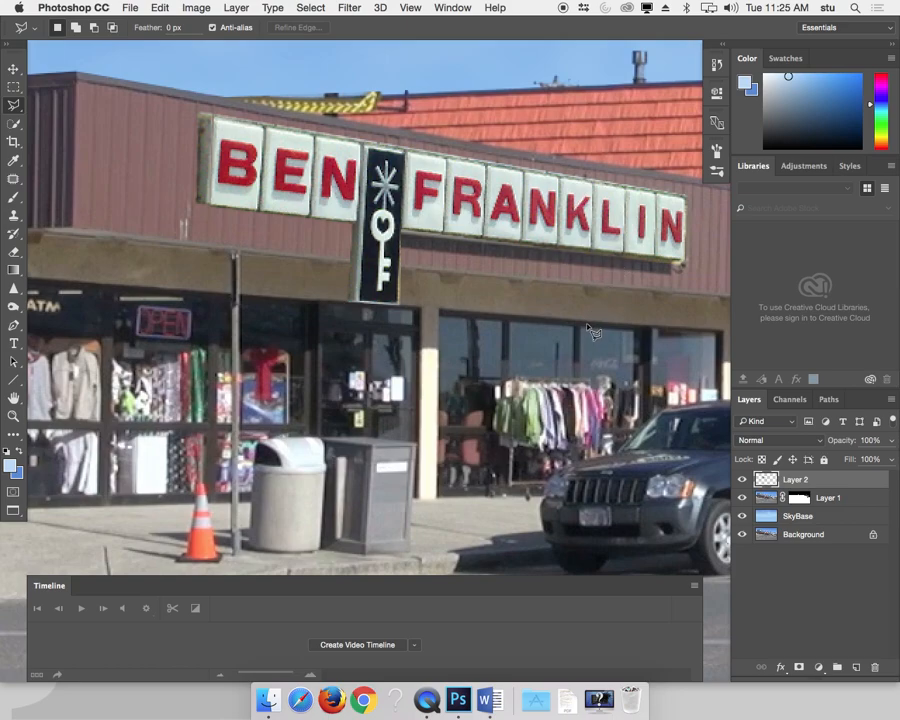
pyautogui.click(428, 700)
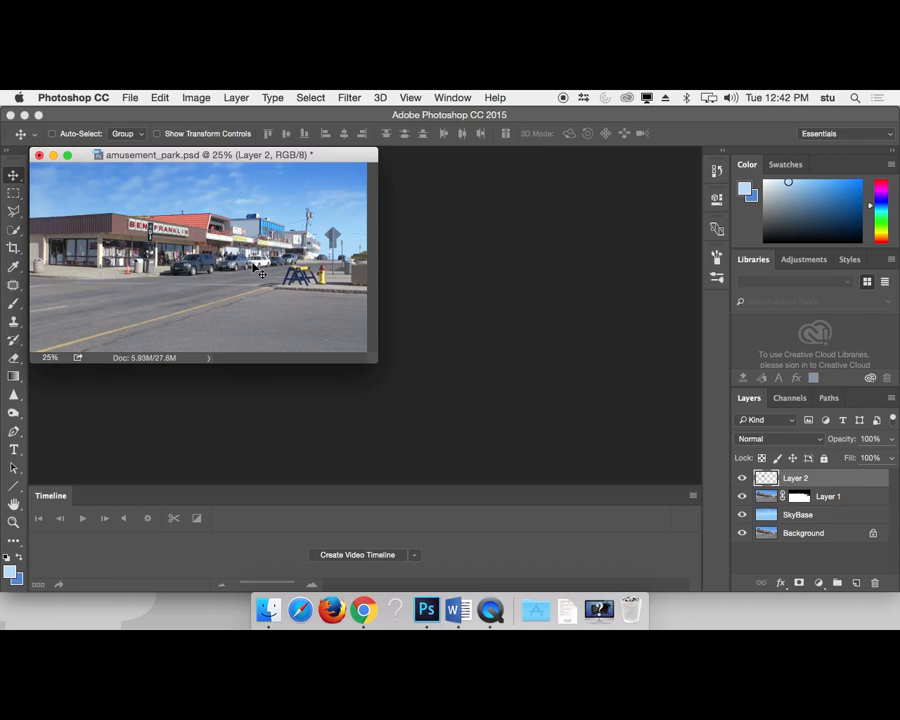
# - Activate Layer 1's image and the Polygonal Lasso for working on the fascia around the sign
pyautogui.press('super+equal')
pyautogui.press('super+equal')
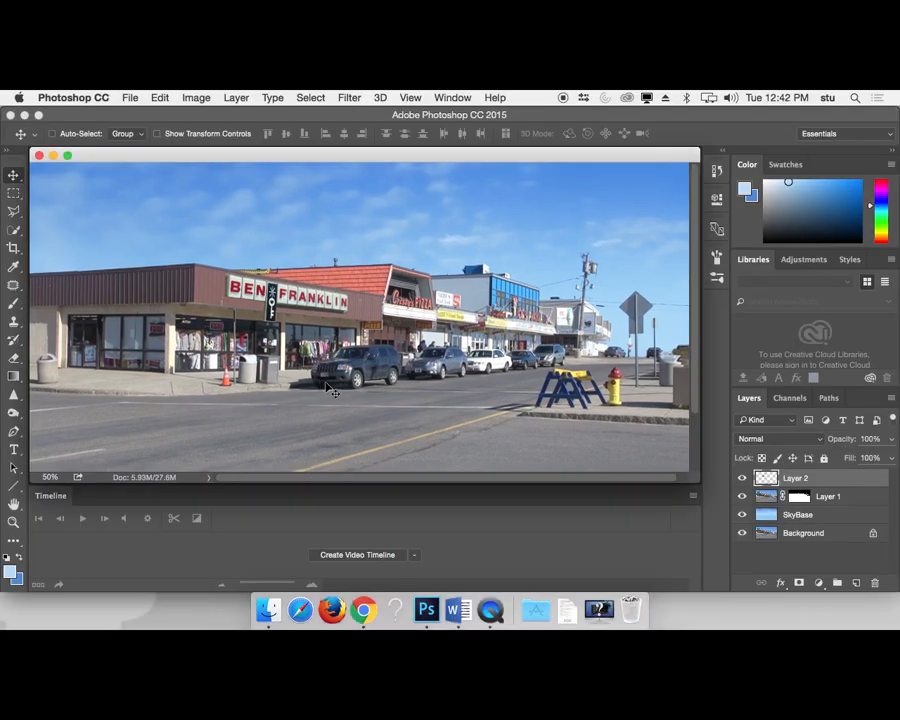
pyautogui.press('super+plus')
pyautogui.moveTo(424, 392); pyautogui.dragTo(492, 412)
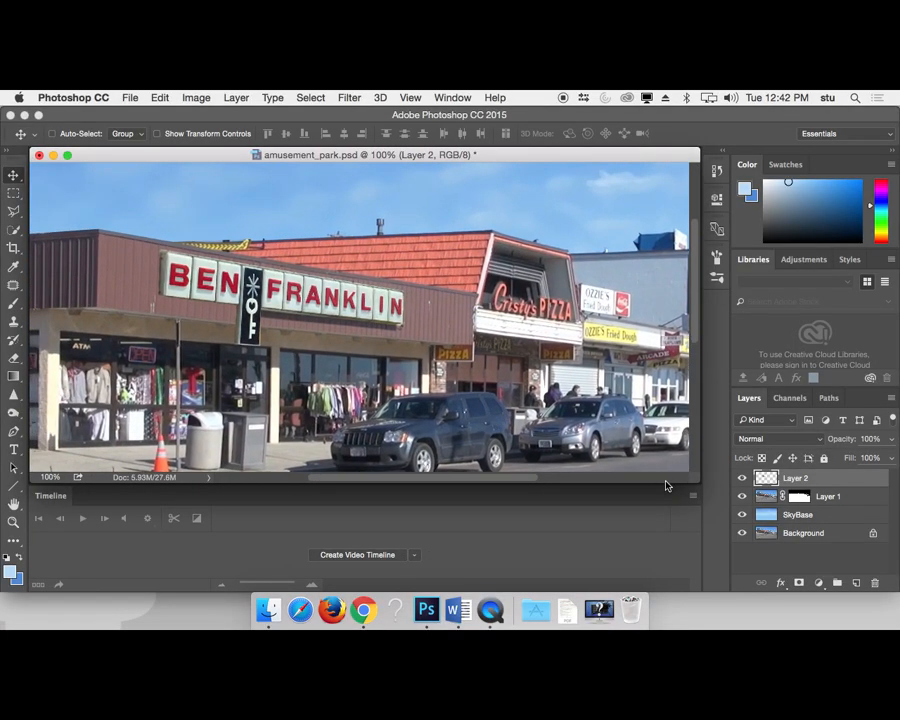
pyautogui.click(766, 499)
pyautogui.press('super+plus')
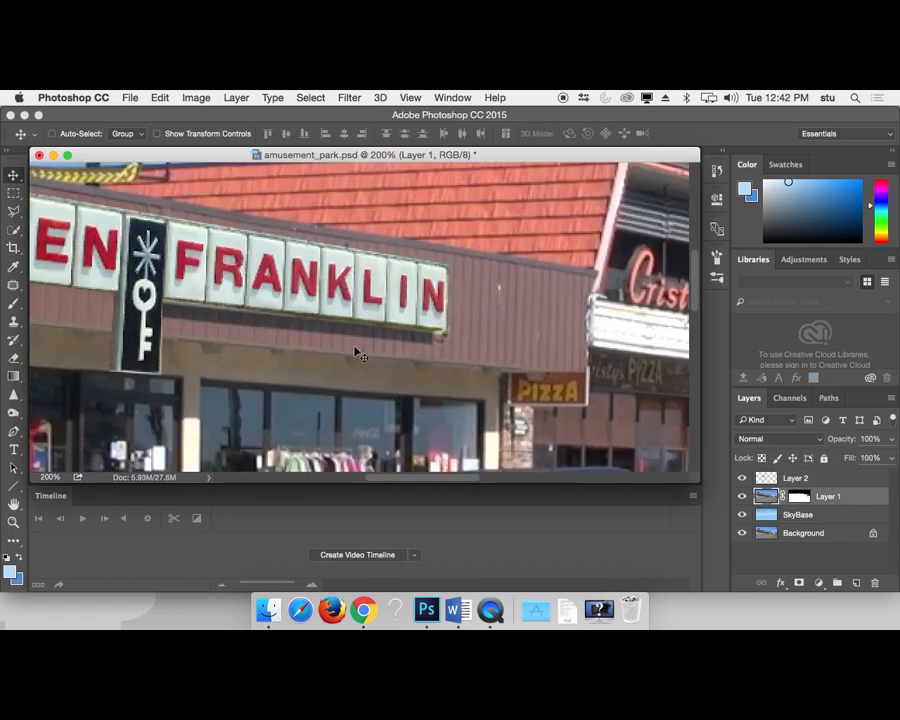
pyautogui.hscroll(-3, 354, 348)
pyautogui.press('l')
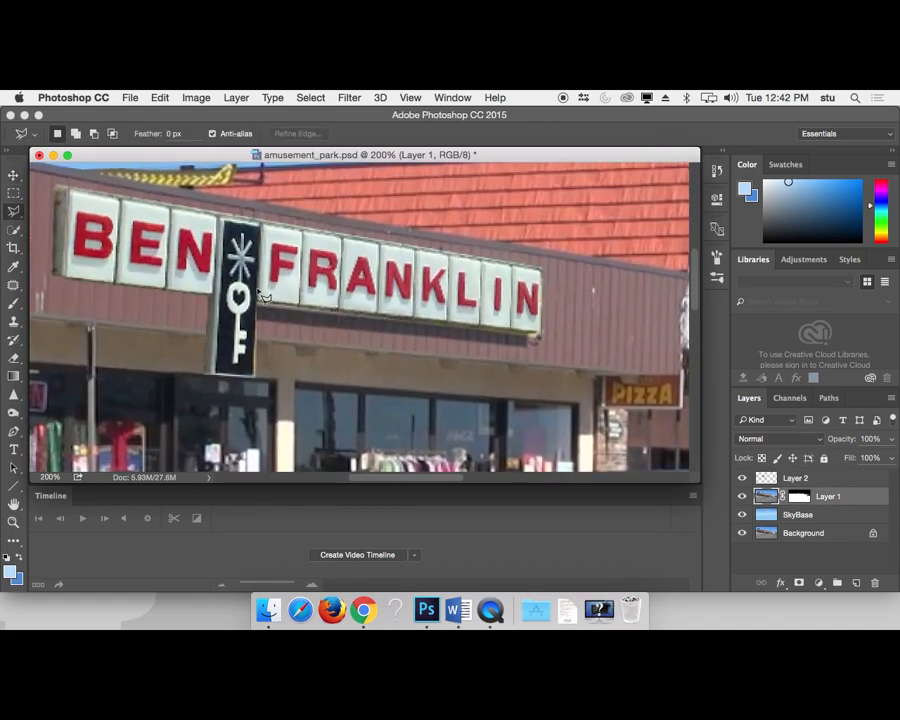
pyautogui.moveTo(258, 324); pyautogui.dragTo(529, 349)
pyautogui.click(57, 289)
pyautogui.click(58, 272)
pyautogui.press('super+d')
# - Outline a narrow shadow-shaped strip of the fascia directly beneath the BEN letters with the Polygonal Lasso
pyautogui.click(52, 277)
pyautogui.click(213, 293)
pyautogui.click(212, 309)
pyautogui.press('shift')
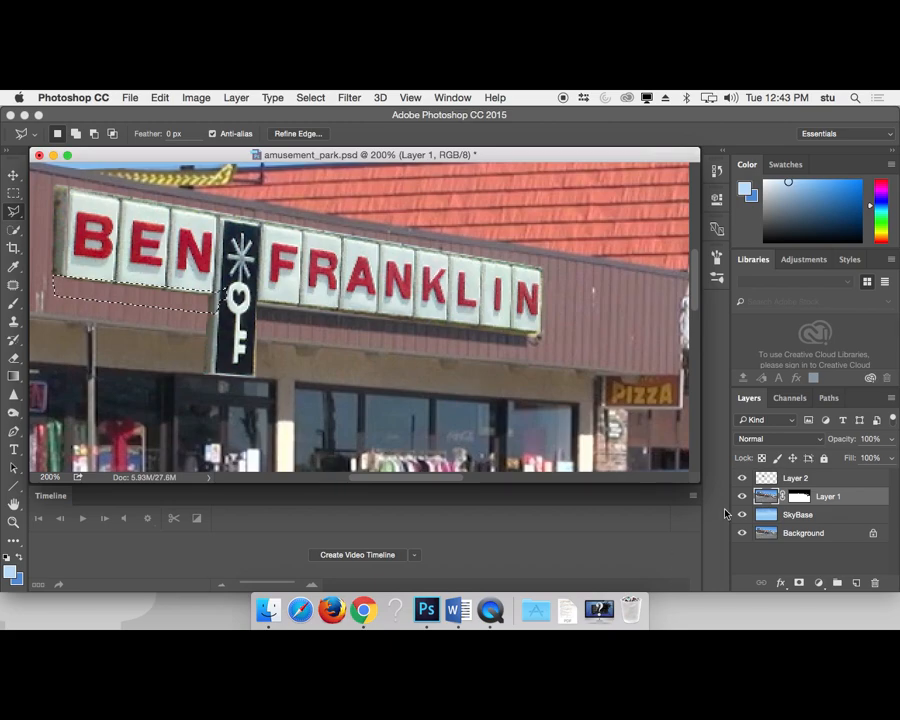
# - Darken the selected strip with Levels, setting the RGB white output level to 128 and the Red channel's black input level to 27
pyautogui.press('super+l')
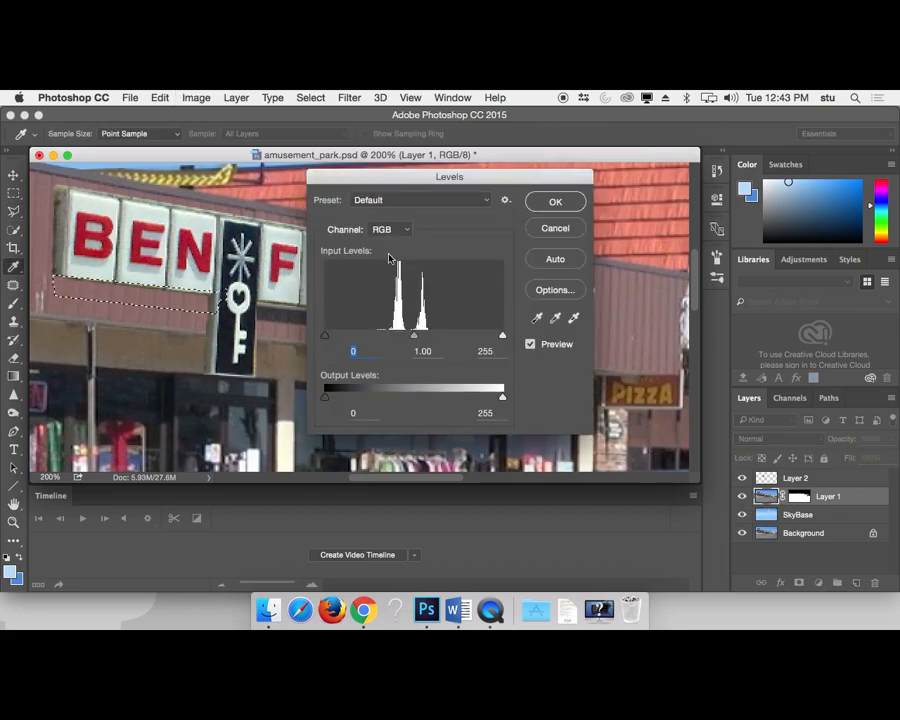
pyautogui.moveTo(414, 182); pyautogui.dragTo(441, 334)
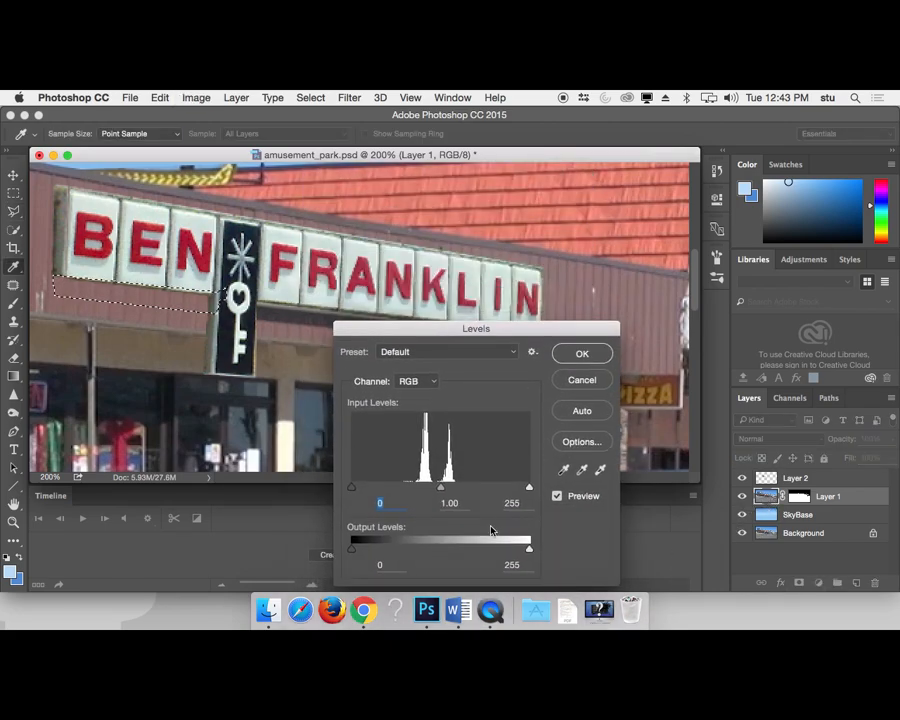
pyautogui.moveTo(527, 550); pyautogui.dragTo(441, 548)
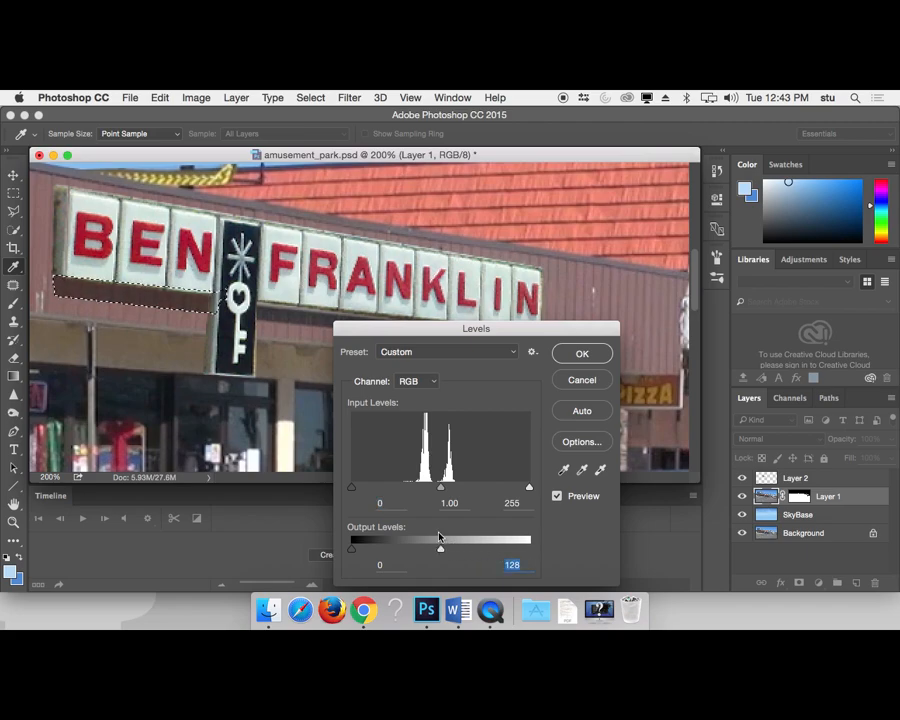
pyautogui.click(428, 389)
pyautogui.click(428, 392)
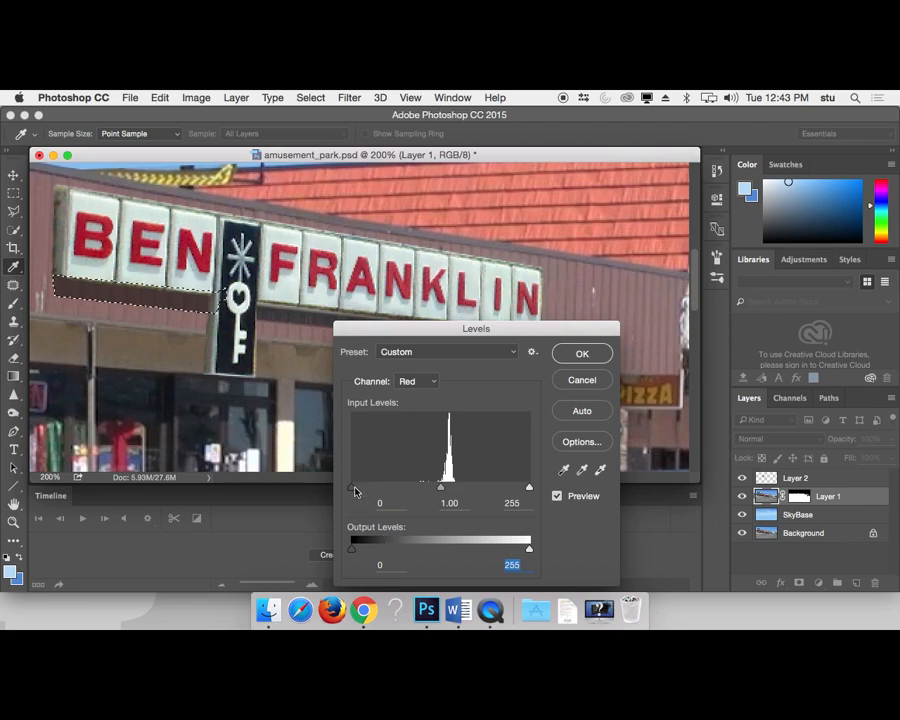
pyautogui.moveTo(367, 488); pyautogui.dragTo(371, 488)
pyautogui.click(418, 381)
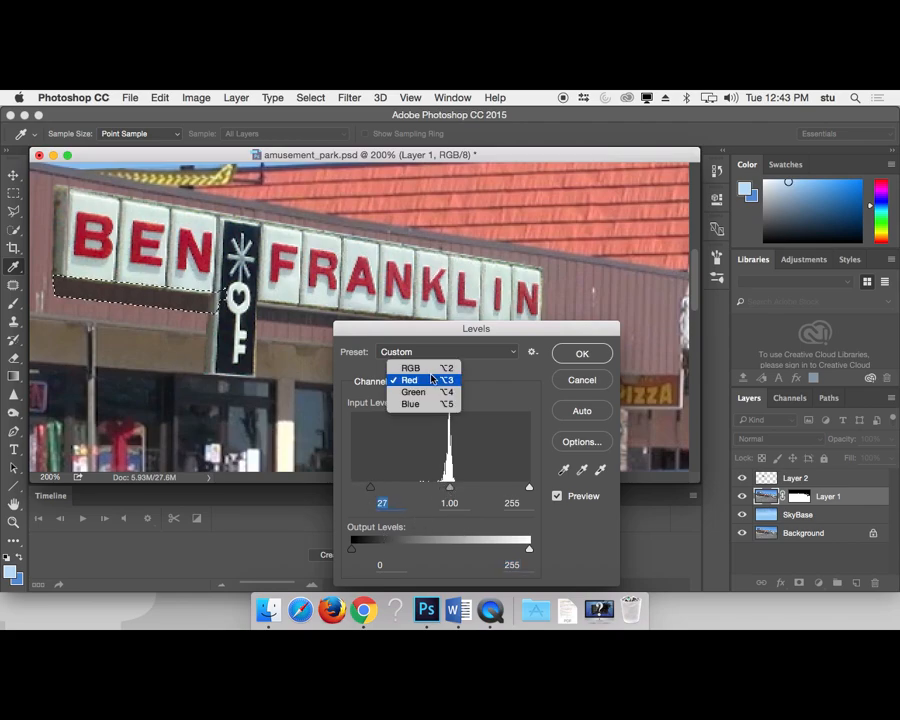
pyautogui.click(416, 366)
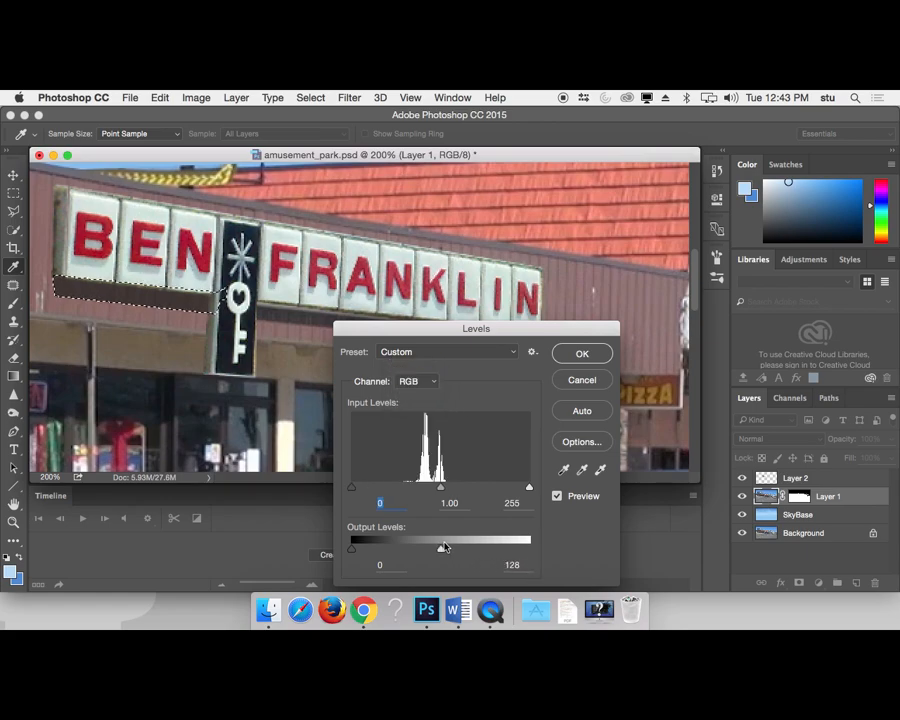
# - Raise the Blue channel's midtones slightly to tint the shadow, apply the Levels adjustment and deselect the strip
pyautogui.click(415, 381)
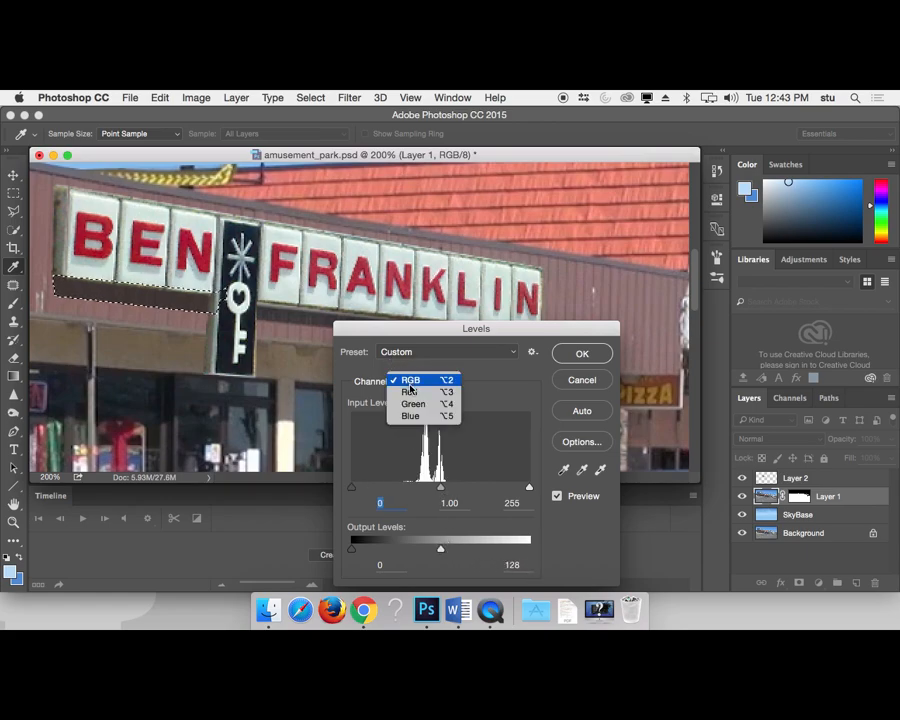
pyautogui.click(406, 424)
pyautogui.moveTo(441, 487); pyautogui.dragTo(434, 487)
pyautogui.click(590, 354)
pyautogui.press('l')
pyautogui.press('super+d')
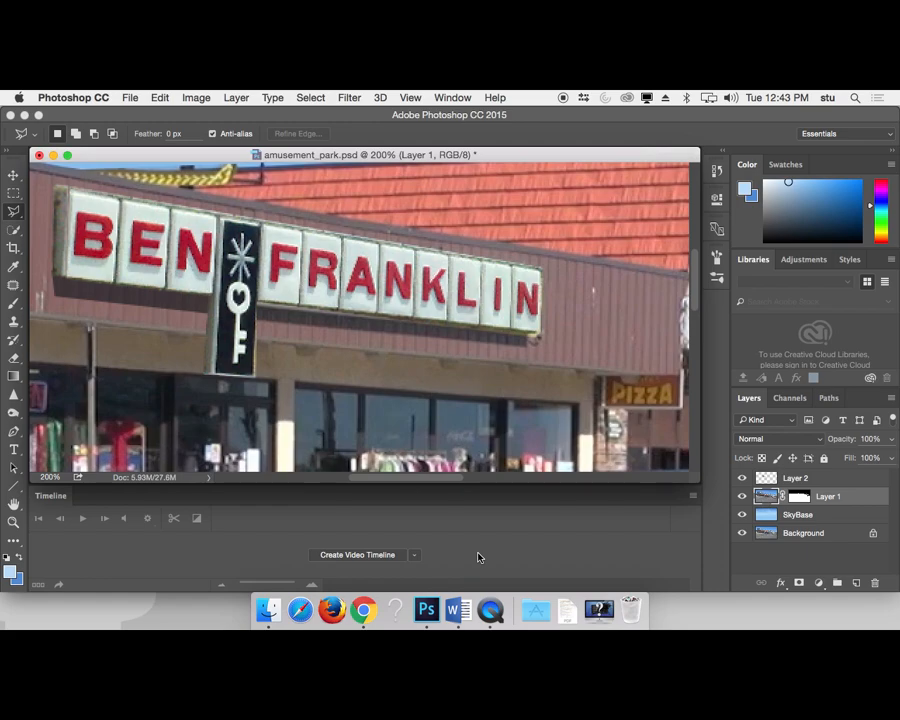
# - Examine the whole street composite, from the BEN FRANKLIN sign along the storefronts to the barricades and fire hydrant
pyautogui.press('super+minus')
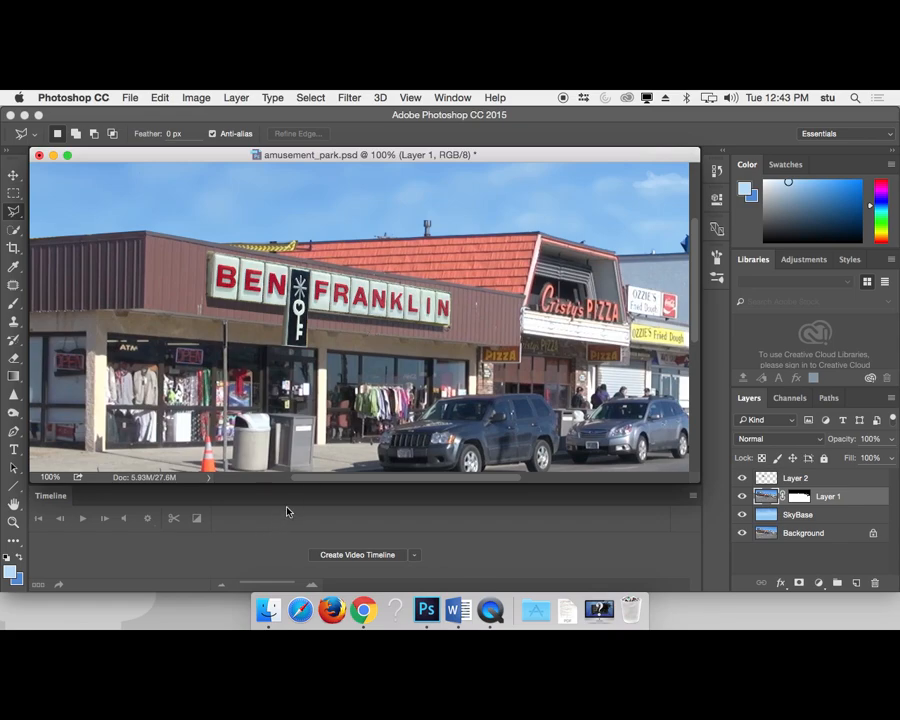
pyautogui.hscroll(5, 268, 273)
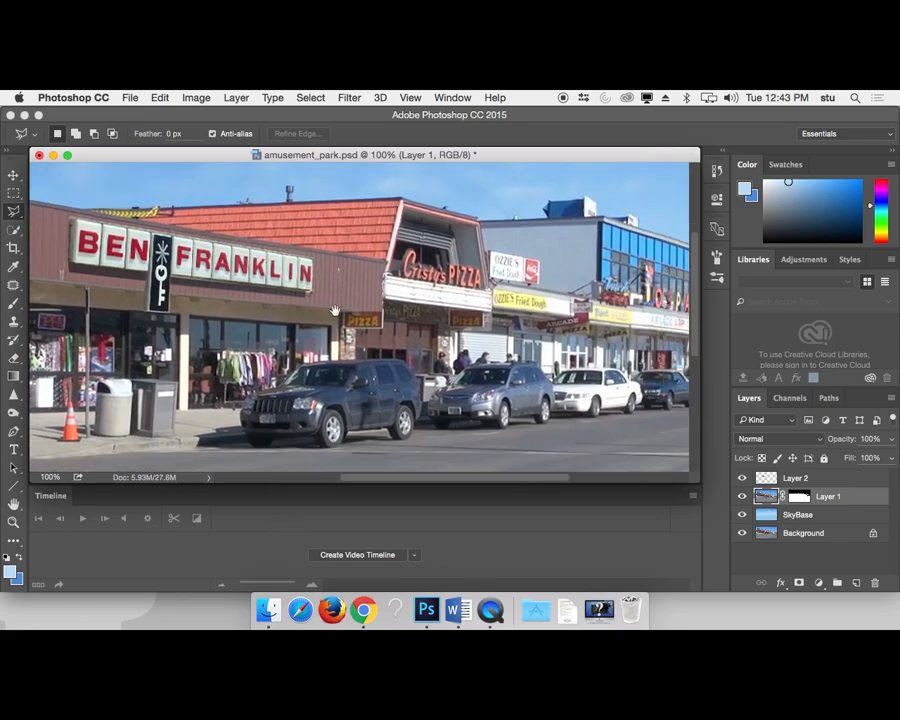
pyautogui.press('super+minus')
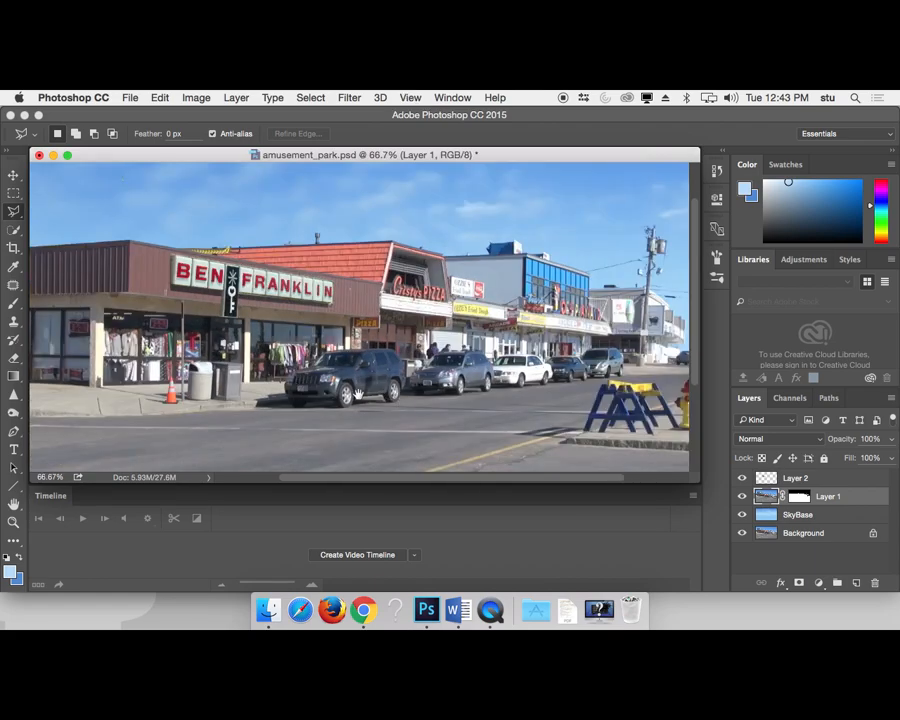
pyautogui.hscroll(5, 345, 400)
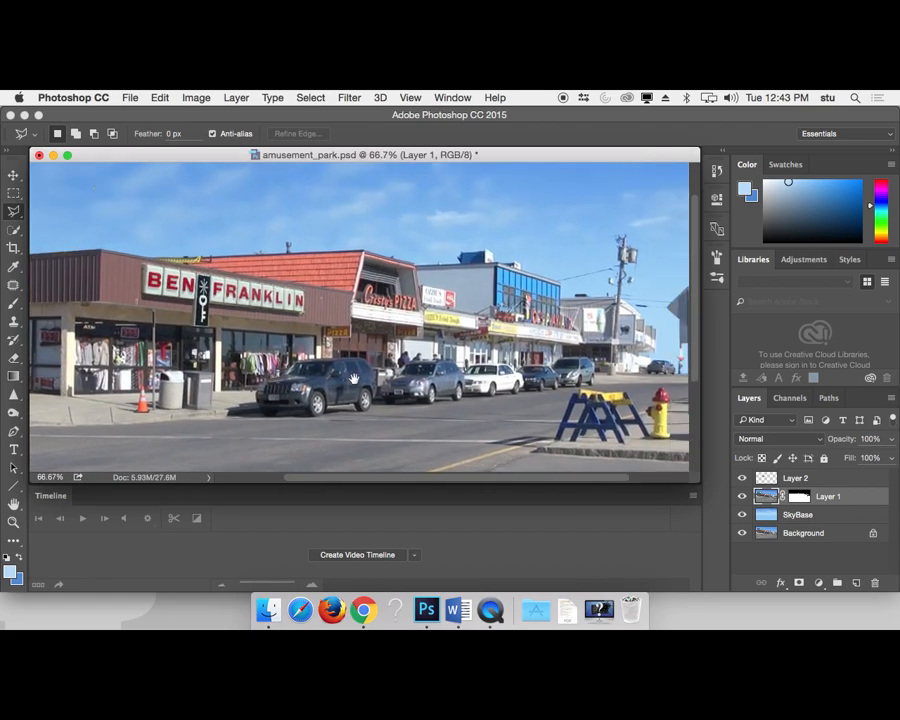
pyautogui.press('super+plus')
pyautogui.scroll(-4, 563, 455)
pyautogui.hscroll(5, 563, 455)
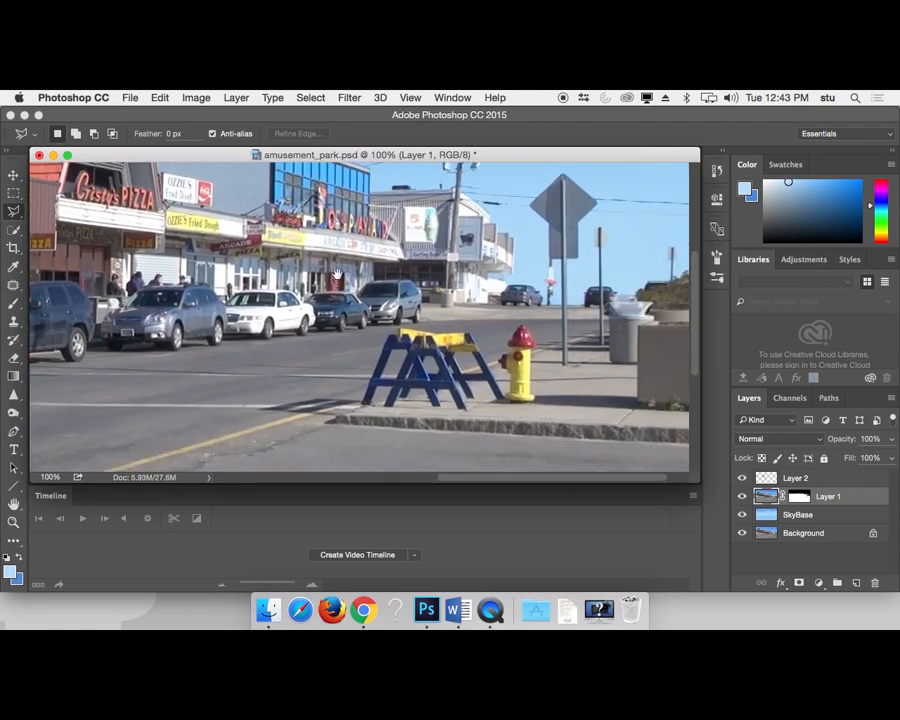
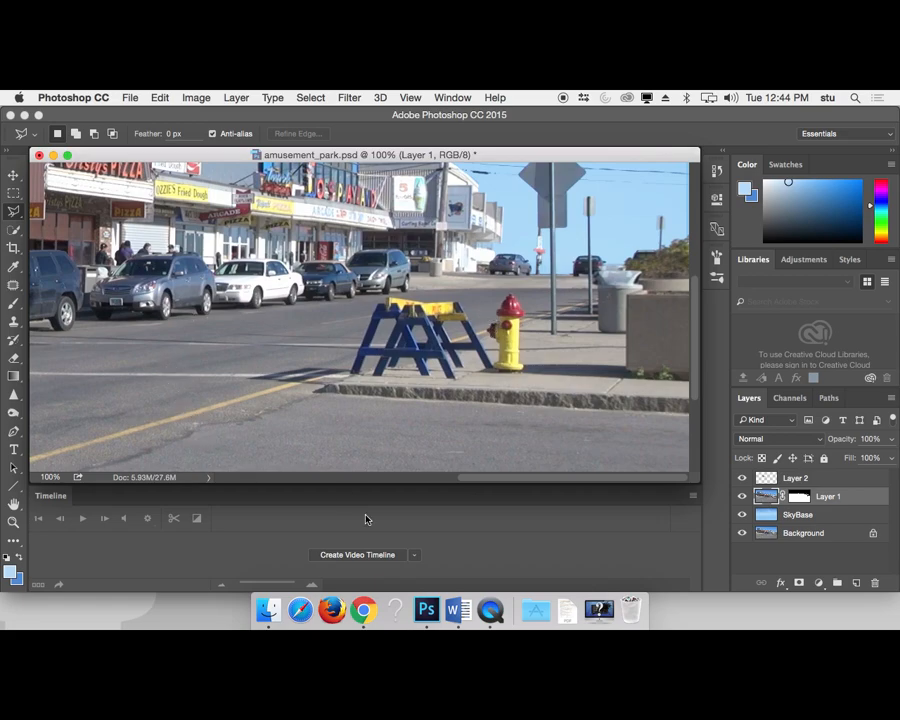
# - Switch to Finder, preview the original clip salisbury_beach_ma.mp4 from the Desktop, and return to the Photoshop composite
pyautogui.click(490, 609)
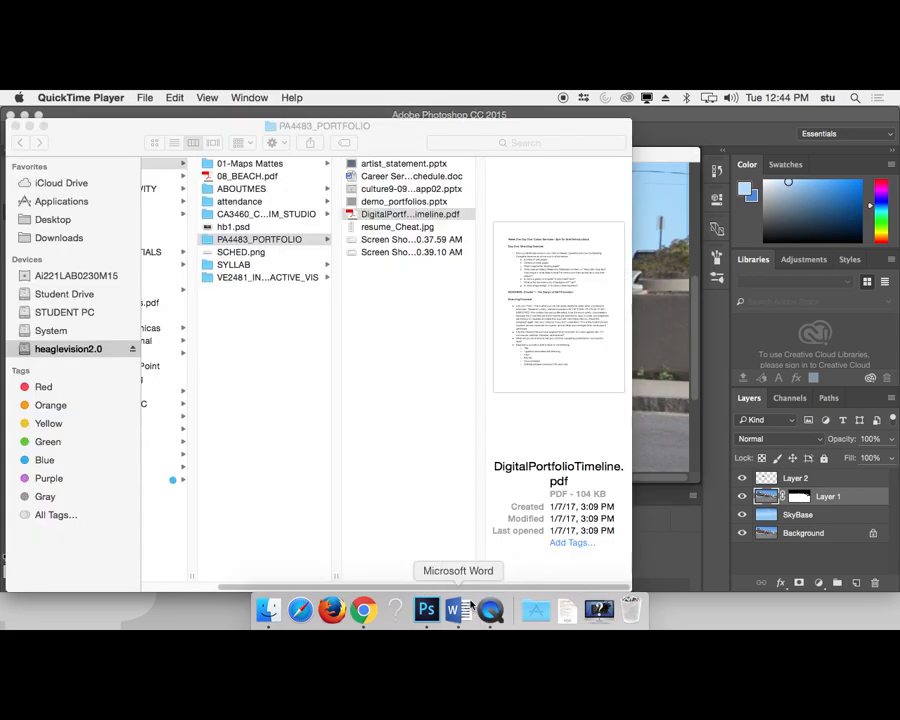
pyautogui.click(47, 222)
pyautogui.click(79, 223)
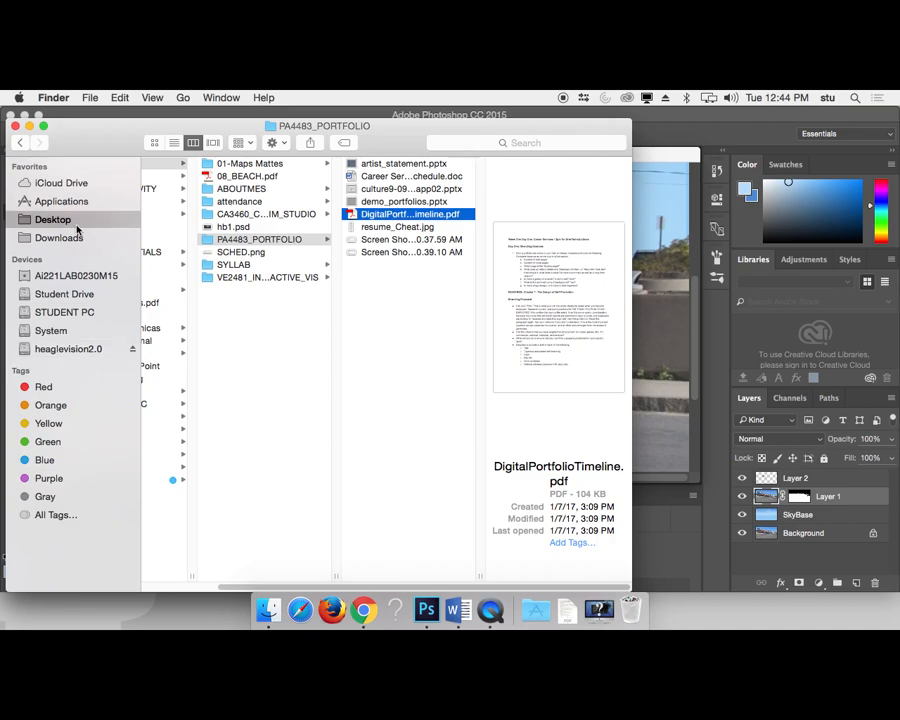
pyautogui.click(224, 168)
pyautogui.click(220, 177)
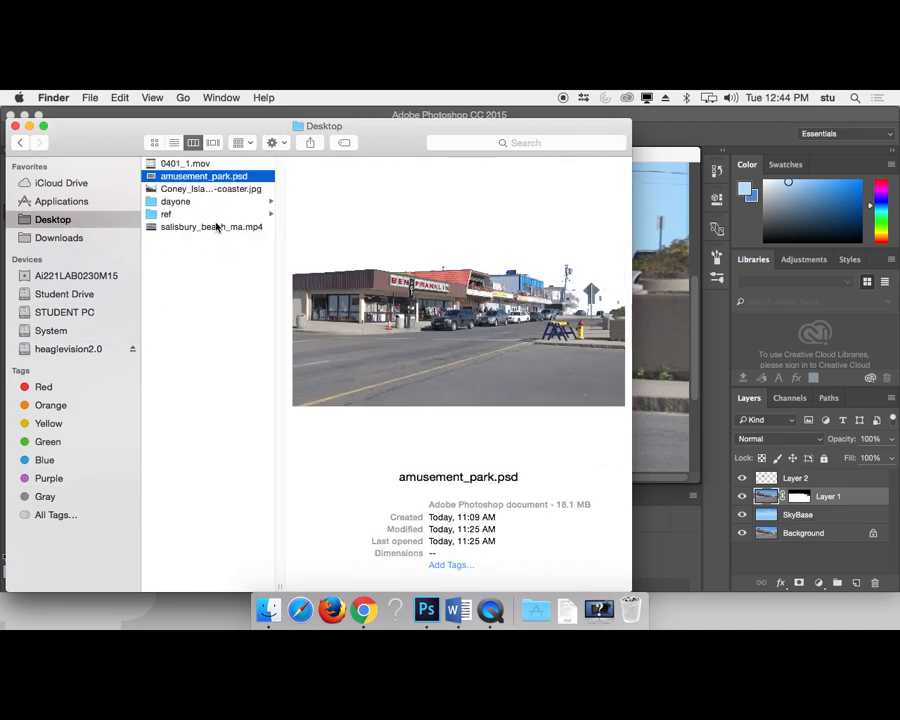
pyautogui.click(217, 227)
pyautogui.press('space')
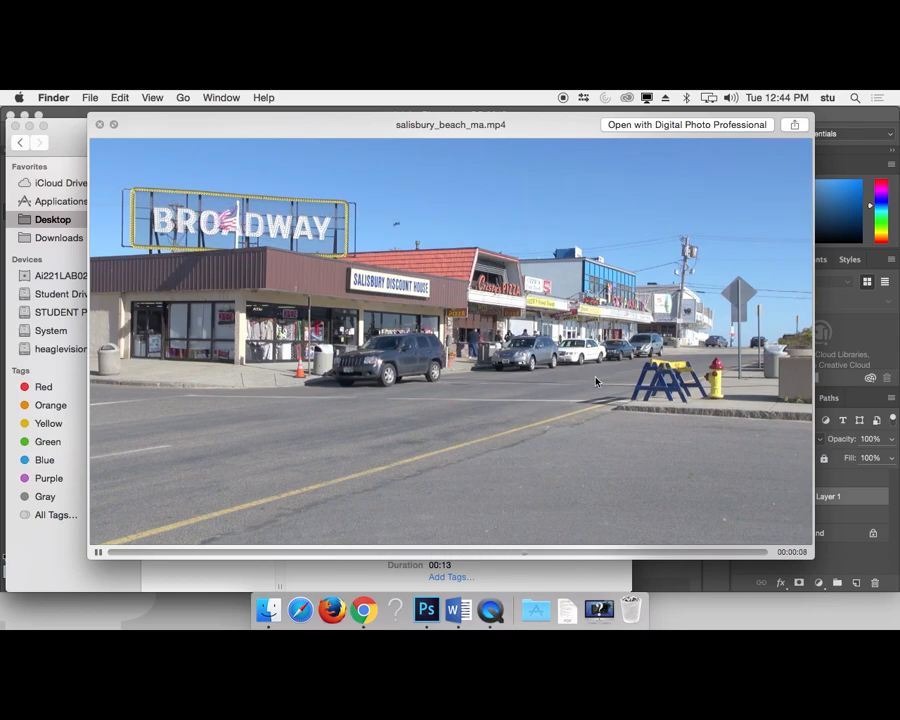
pyautogui.press('space')
pyautogui.click(657, 537)
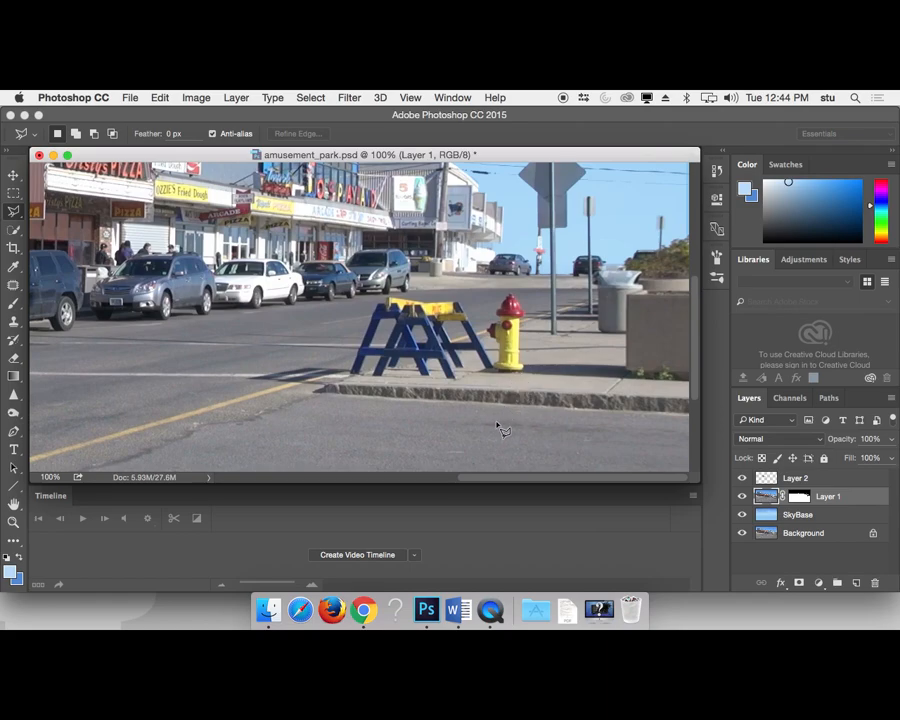
# - Outline the blue and yellow barricades together with their cast shadow on Layer 1 with the Polygonal Lasso
pyautogui.press('super+equal')
pyautogui.hscroll(3, 482, 354)
pyautogui.scroll(-2, 482, 354)
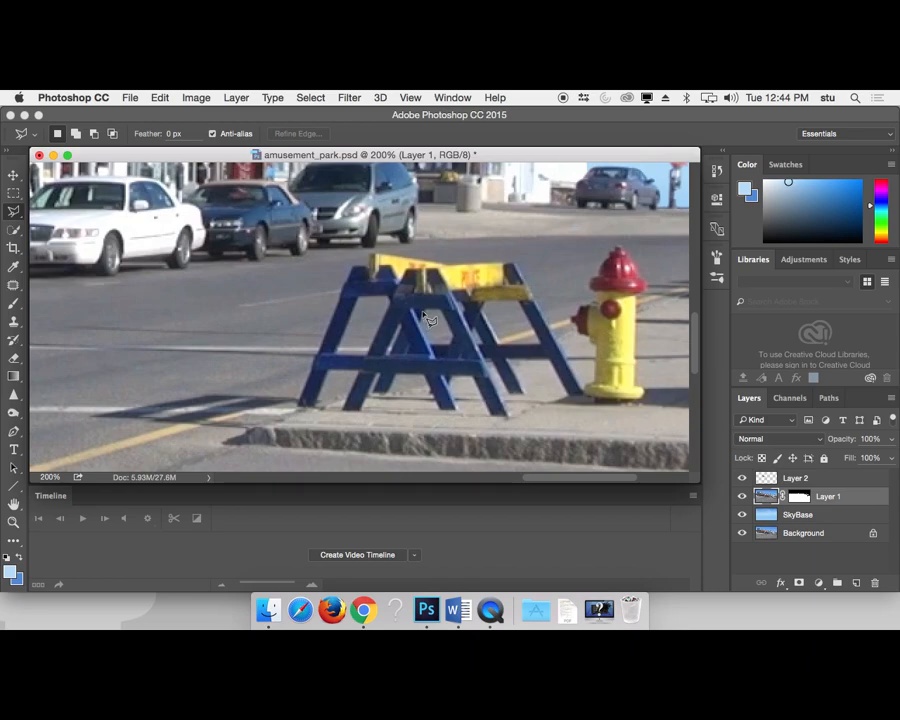
pyautogui.click(856, 582)
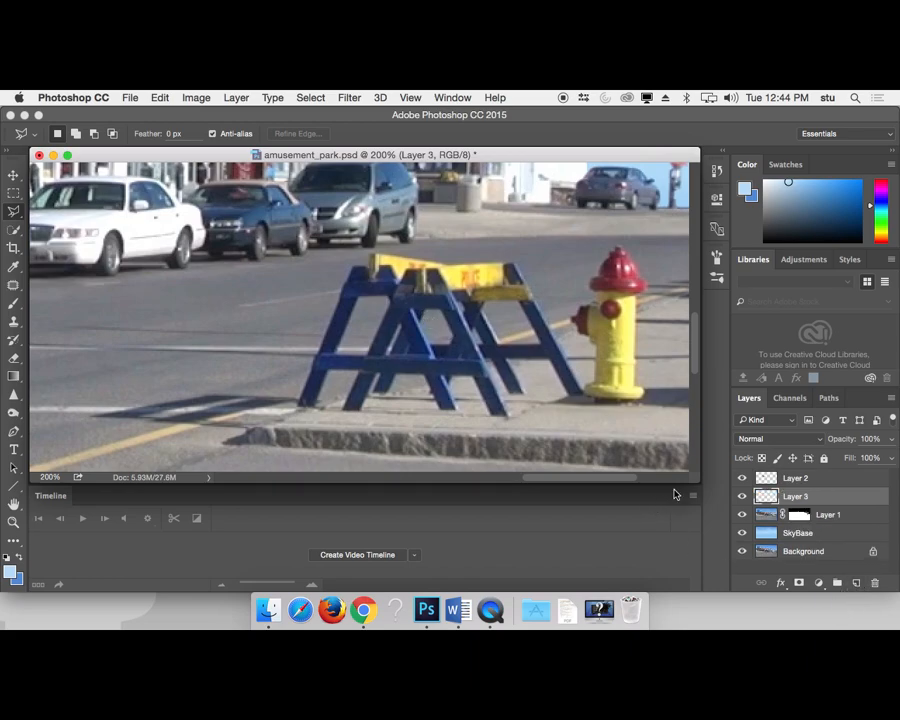
pyautogui.press('super+z')
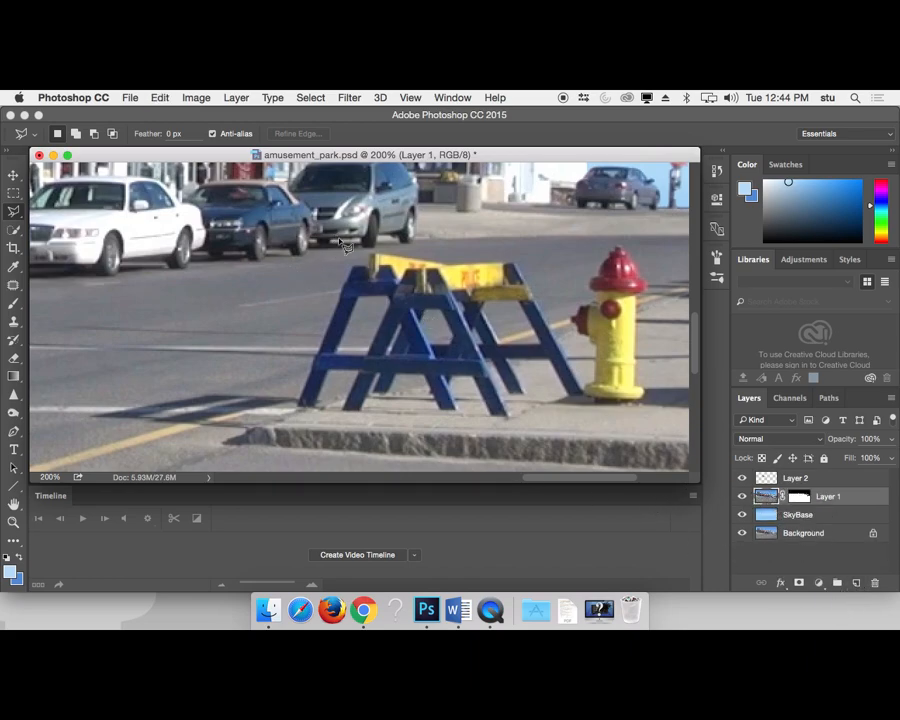
pyautogui.click(307, 341)
pyautogui.click(140, 367)
pyautogui.click(58, 438)
pyautogui.click(555, 440)
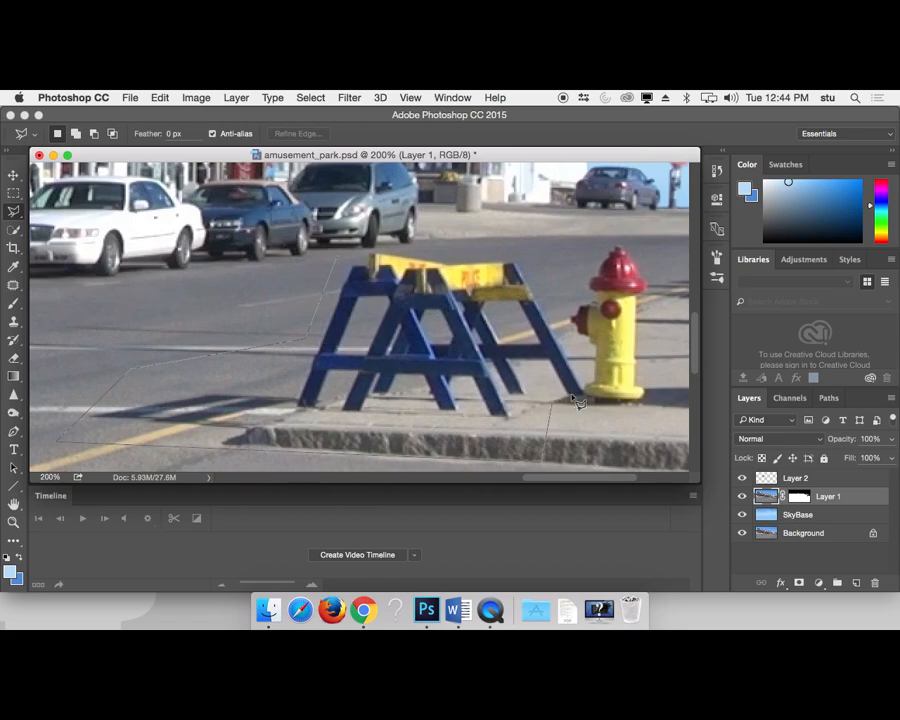
pyautogui.click(584, 391)
pyautogui.click(516, 249)
pyautogui.click(336, 255)
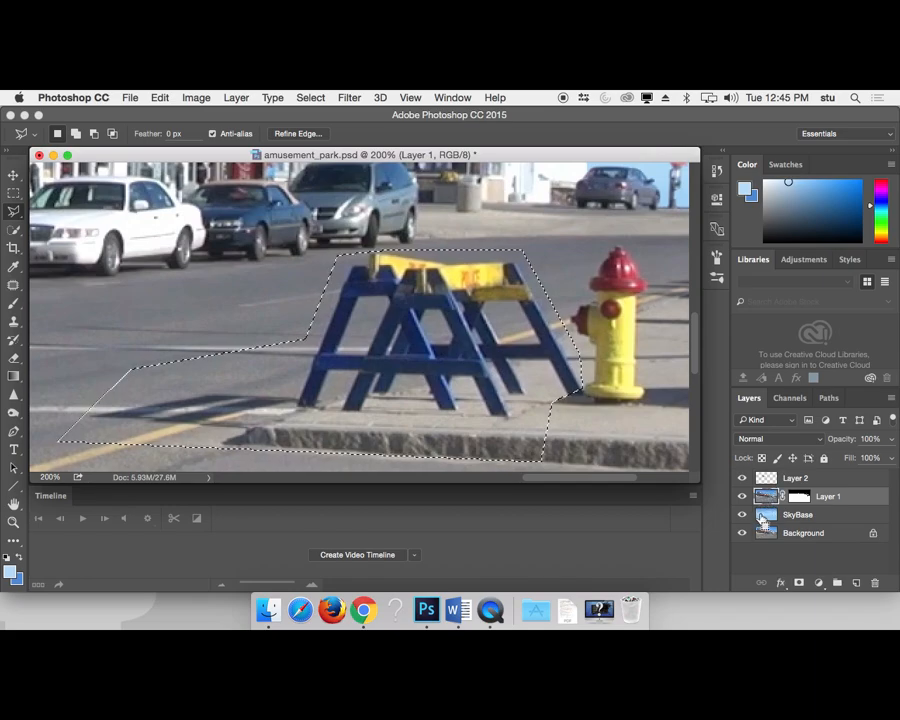
# - Copy the selected barricade area to a new layer and reload that layer's outline as a selection for brush painting
pyautogui.press('super+j')
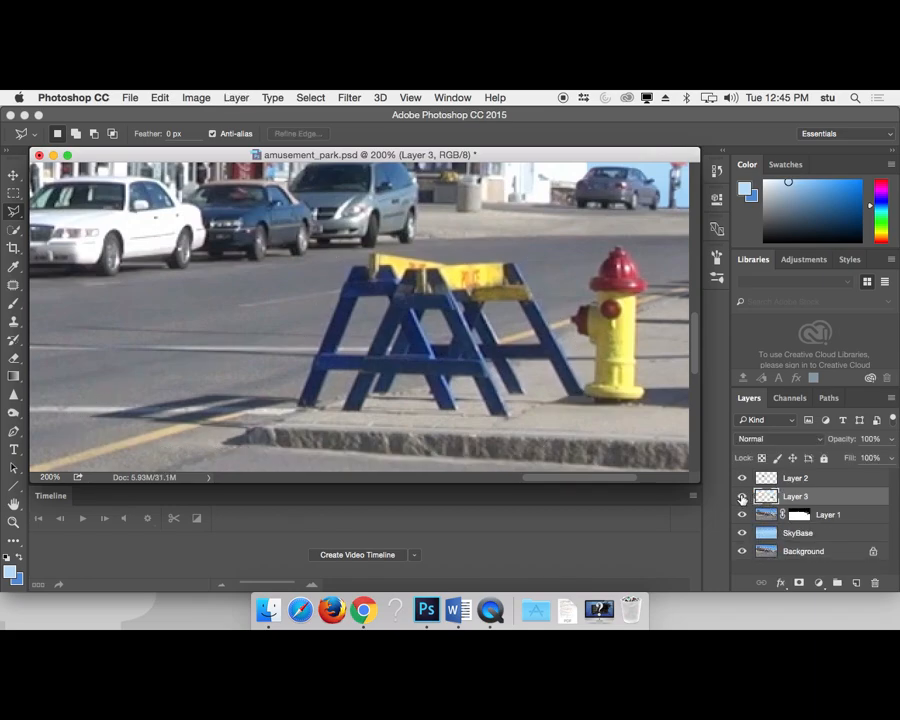
pyautogui.keyDown('alt'); pyautogui.click(742, 497); pyautogui.keyUp('alt')
pyautogui.keyDown('alt'); pyautogui.click(742, 497); pyautogui.keyUp('alt')
pyautogui.press('b')
pyautogui.keyDown('super'); pyautogui.click(768, 499); pyautogui.keyUp('super')
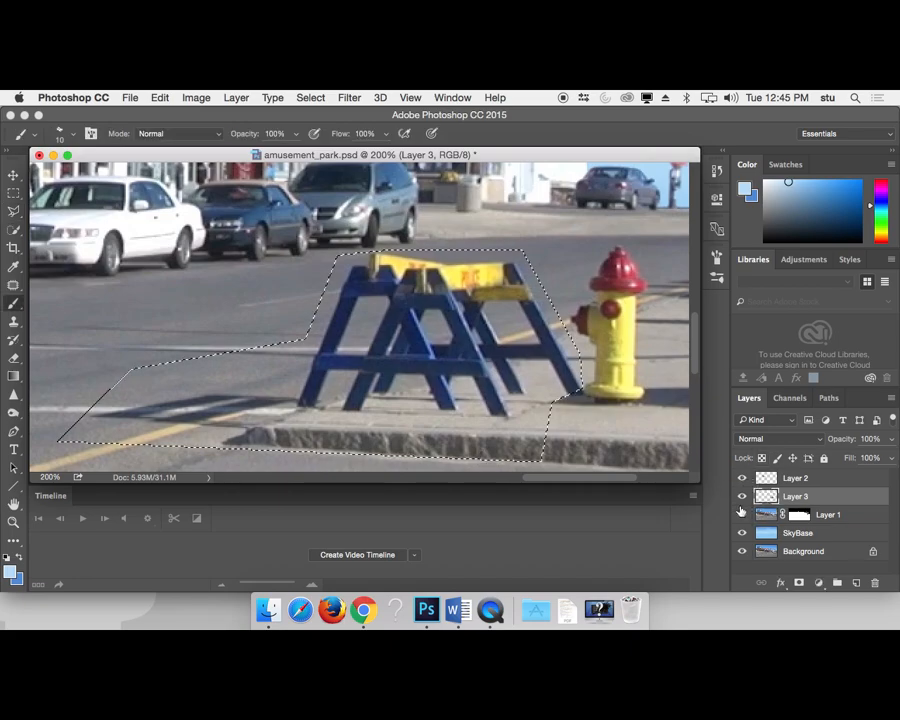
# - Paint over the barricades' yellow top boards with sampled road greys, using the 10 px Brush inside the selection
pyautogui.keyDown('alt'); pyautogui.click(346, 271); pyautogui.keyUp('alt')
pyautogui.moveTo(364, 256); pyautogui.dragTo(415, 259)
pyautogui.keyDown('alt'); pyautogui.click(334, 277); pyautogui.keyUp('alt')
pyautogui.moveTo(352, 266)
pyautogui.mouseDown()
pyautogui.moveTo(437, 263)
pyautogui.moveTo(388, 265)
pyautogui.moveTo(354, 280)
pyautogui.moveTo(483, 247)
pyautogui.moveTo(399, 263)
pyautogui.moveTo(460, 261)
pyautogui.mouseUp()
pyautogui.keyDown('alt'); pyautogui.click(541, 244); pyautogui.keyUp('alt')
pyautogui.moveTo(517, 266); pyautogui.dragTo(451, 273)
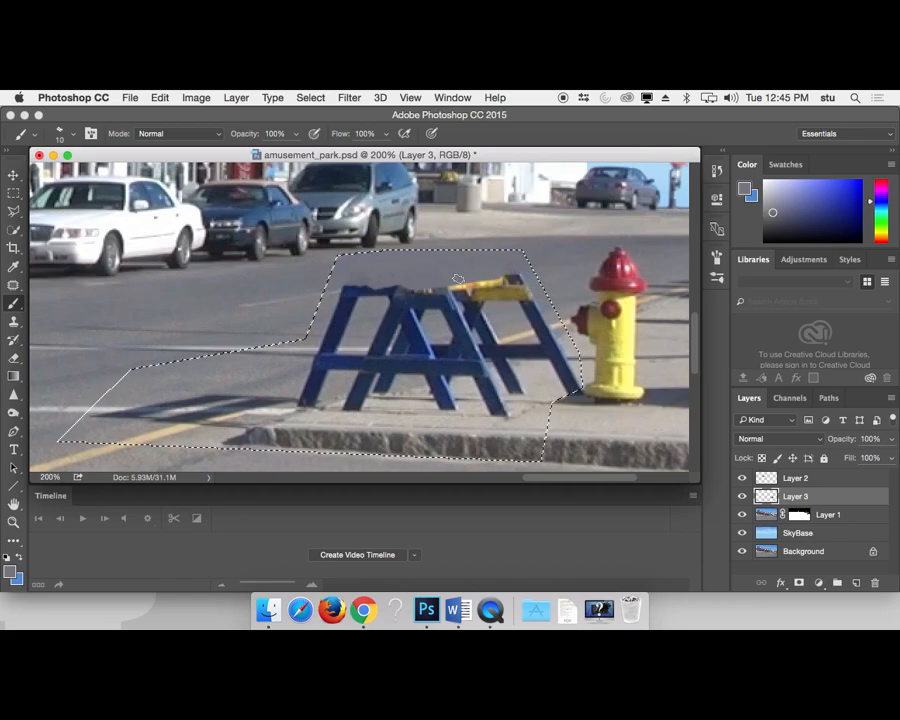
pyautogui.moveTo(525, 292)
pyautogui.mouseDown()
pyautogui.moveTo(474, 296)
pyautogui.moveTo(505, 292)
pyautogui.moveTo(495, 283)
pyautogui.moveTo(486, 290)
pyautogui.moveTo(515, 289)
pyautogui.mouseUp()
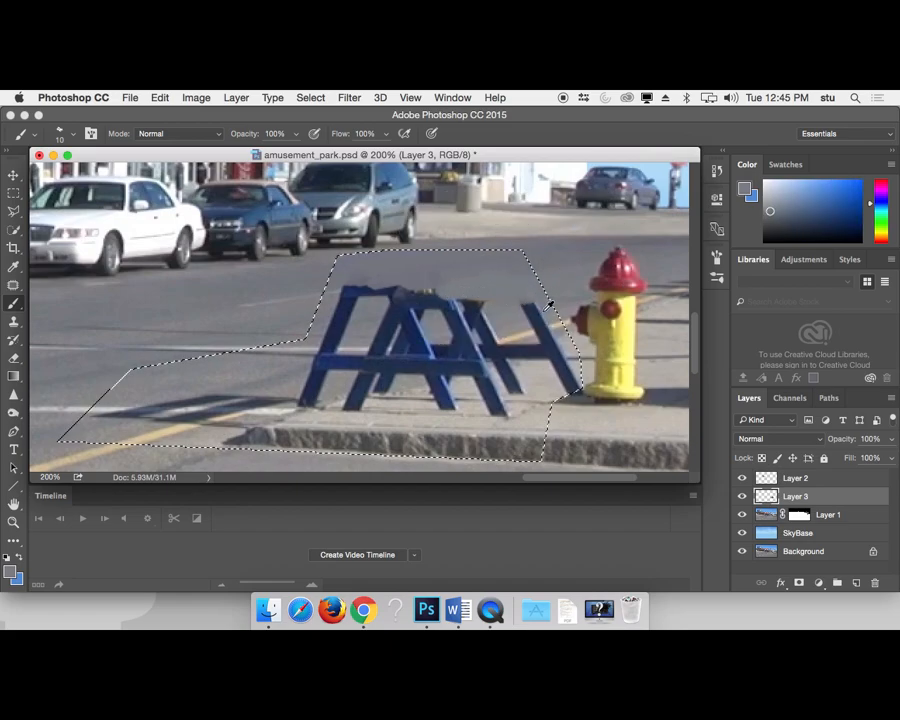
pyautogui.moveTo(485, 300); pyautogui.dragTo(337, 290)
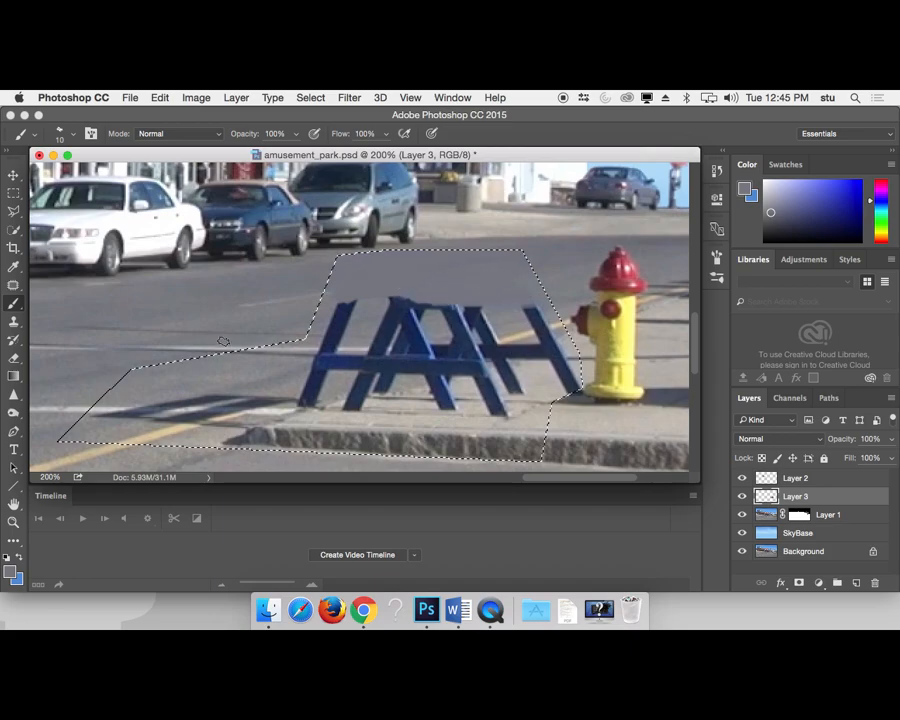
# - Set the Clone Stamp to sample All Layers and clone asphalt texture over the painted top of the barricades
pyautogui.press('s')
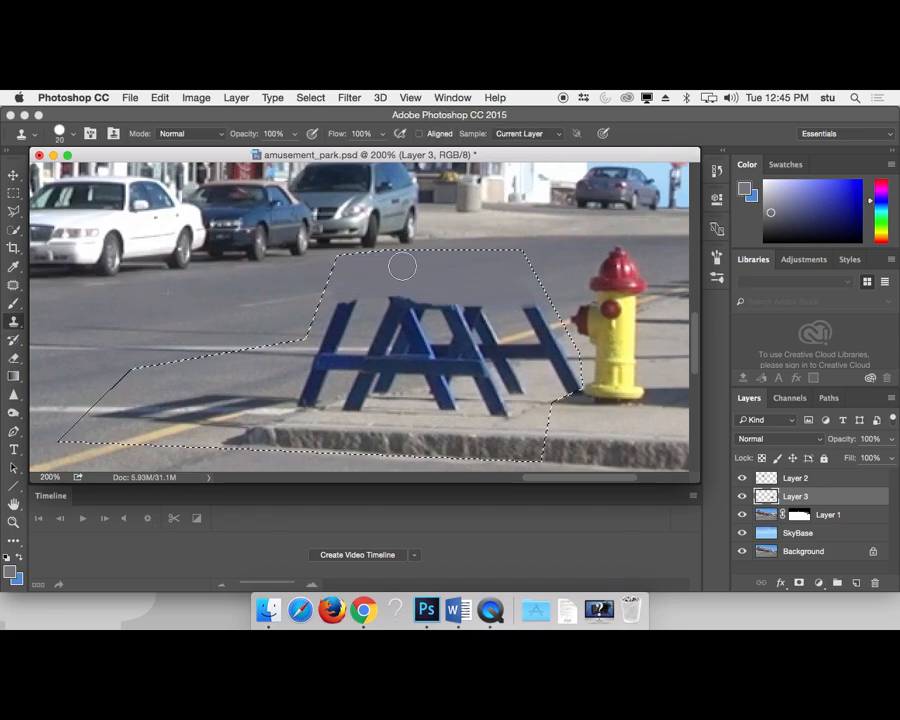
pyautogui.keyDown('alt'); pyautogui.click(177, 293); pyautogui.keyUp('alt')
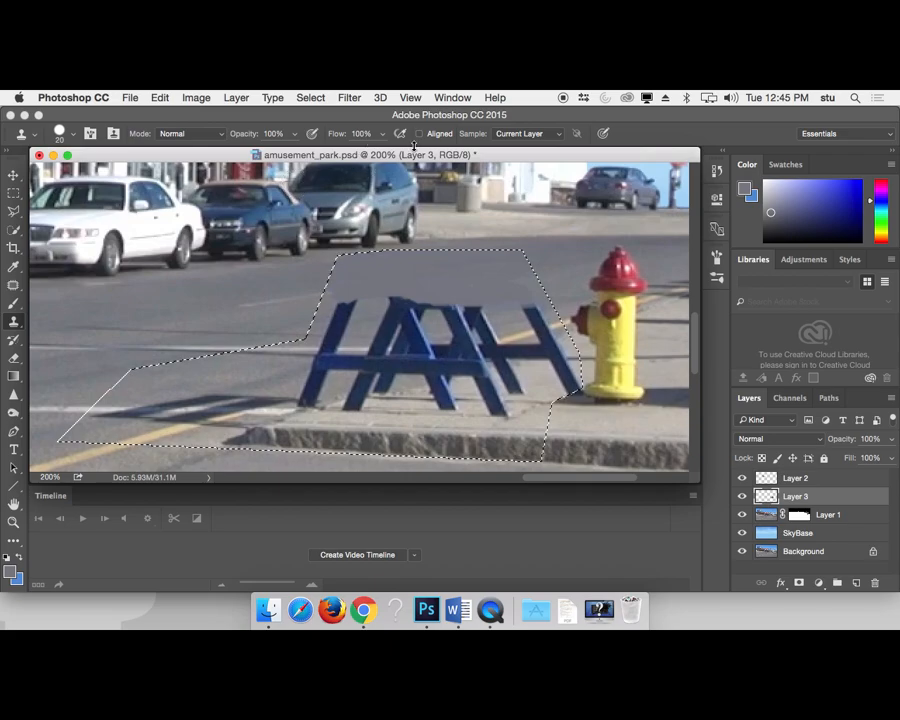
pyautogui.click(530, 134)
pyautogui.click(520, 154)
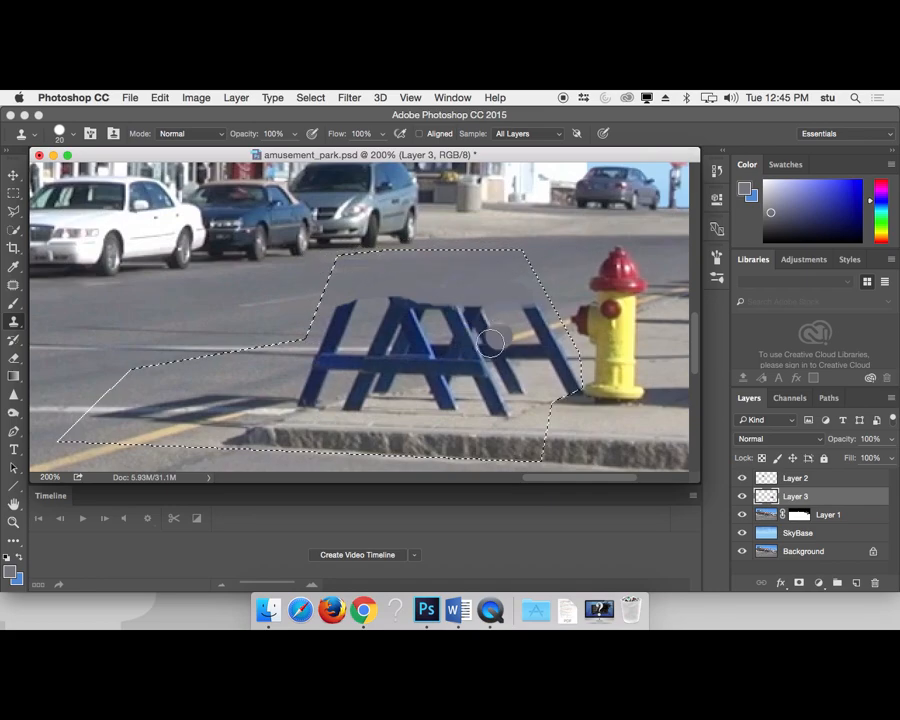
# - Cover the upper parts of the barricade legs with sampled asphalt greys, using the 10 px Brush
pyautogui.press('b')
pyautogui.keyDown('alt'); pyautogui.click(334, 300); pyautogui.keyUp('alt')
pyautogui.moveTo(341, 307)
pyautogui.mouseDown()
pyautogui.moveTo(327, 317)
pyautogui.moveTo(331, 341)
pyautogui.moveTo(336, 330)
pyautogui.mouseUp()
pyautogui.keyDown('alt'); pyautogui.click(316, 338); pyautogui.keyUp('alt')
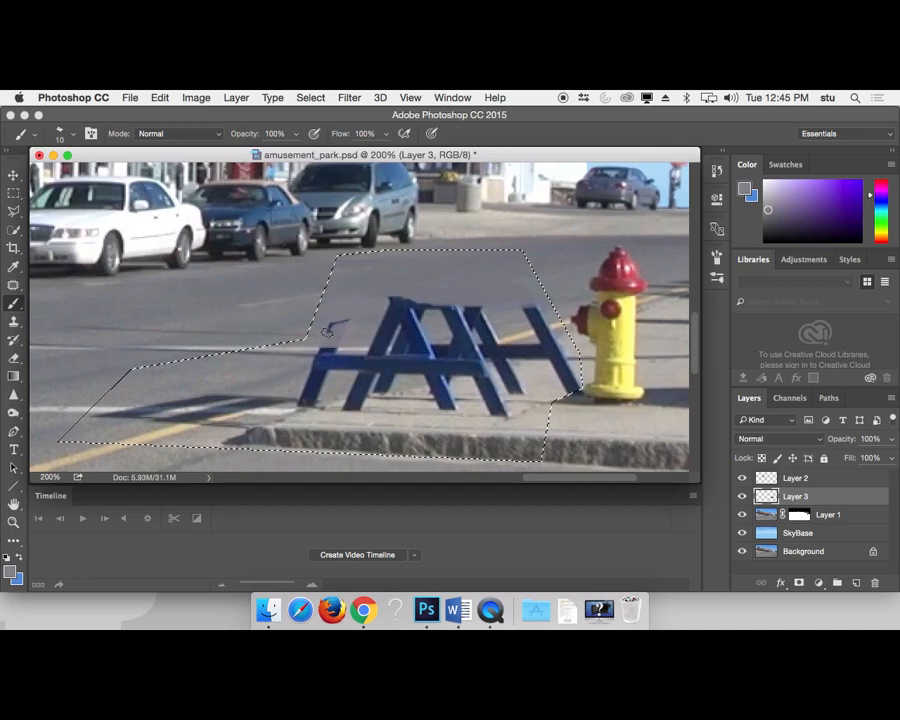
pyautogui.keyDown('alt'); pyautogui.click(374, 317); pyautogui.keyUp('alt')
pyautogui.keyDown('alt'); pyautogui.click(374, 317); pyautogui.keyUp('alt')
pyautogui.moveTo(384, 305)
pyautogui.mouseDown()
pyautogui.moveTo(429, 311)
pyautogui.moveTo(379, 315)
pyautogui.moveTo(394, 341)
pyautogui.mouseUp()
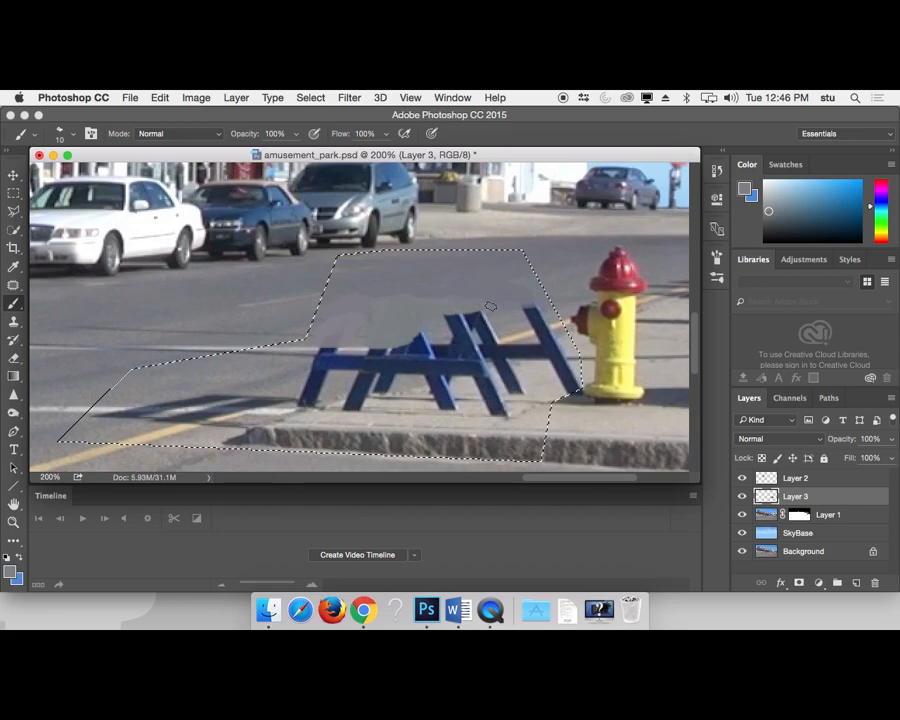
pyautogui.keyDown('alt'); pyautogui.click(540, 297); pyautogui.keyUp('alt')
pyautogui.moveTo(527, 306); pyautogui.dragTo(535, 307)
pyautogui.moveTo(465, 313); pyautogui.dragTo(457, 325)
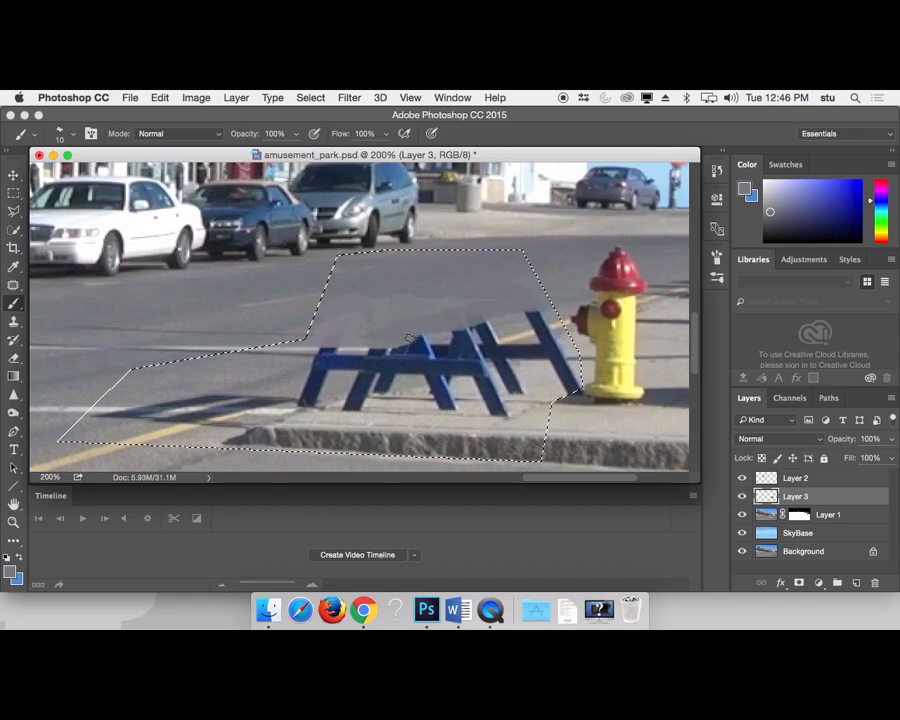
# - Blend the painted asphalt with a 15 px Brush and cover the crossbar of the barricade farthest from the hydrant
pyautogui.keyDown('alt'); pyautogui.click(517, 318); pyautogui.keyUp('alt')
pyautogui.press(']')
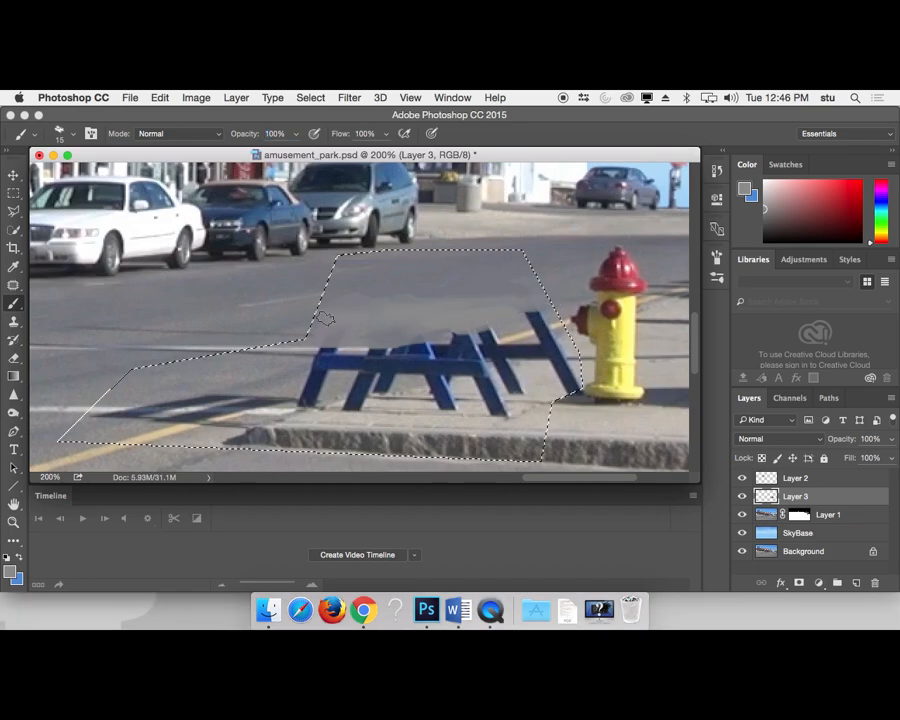
pyautogui.keyDown('alt'); pyautogui.click(402, 297); pyautogui.keyUp('alt')
pyautogui.moveTo(318, 335); pyautogui.dragTo(450, 345)
pyautogui.keyDown('alt'); pyautogui.click(500, 322); pyautogui.keyUp('alt')
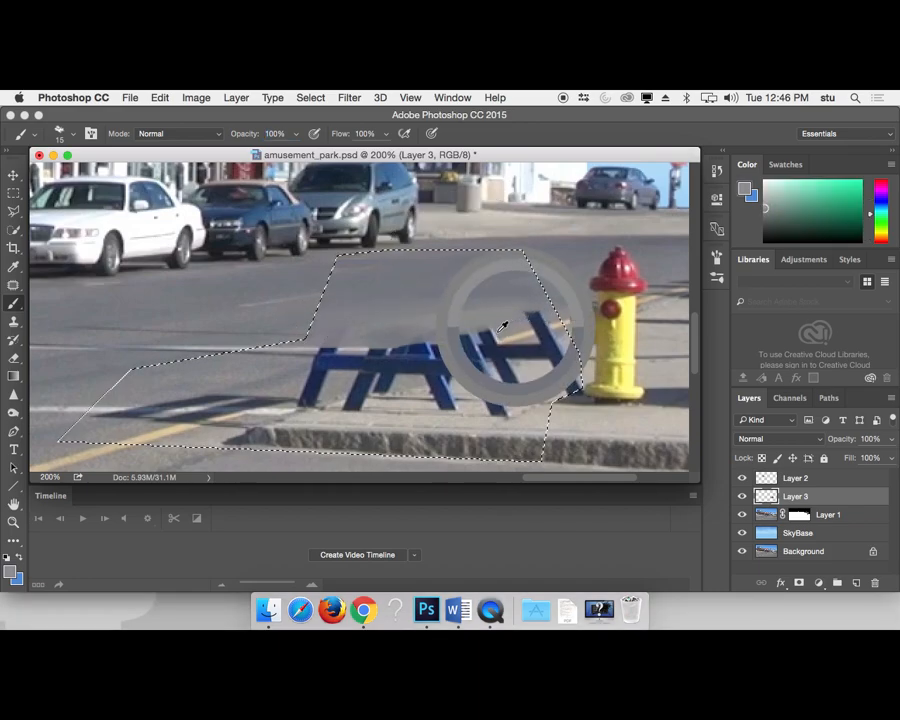
pyautogui.keyDown('alt'); pyautogui.click(307, 372); pyautogui.keyUp('alt')
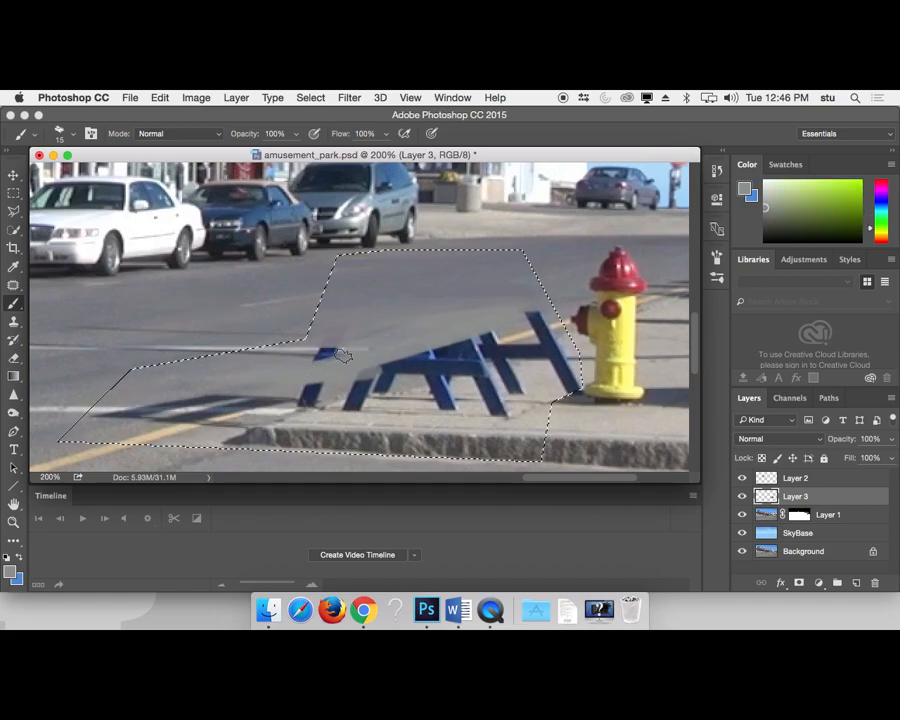
# - Cover the lower legs of the barricade nearest the hydrant with sampled sidewalk greys, using a 4 px Brush
pyautogui.keyDown('alt'); pyautogui.click(528, 392); pyautogui.keyUp('alt')
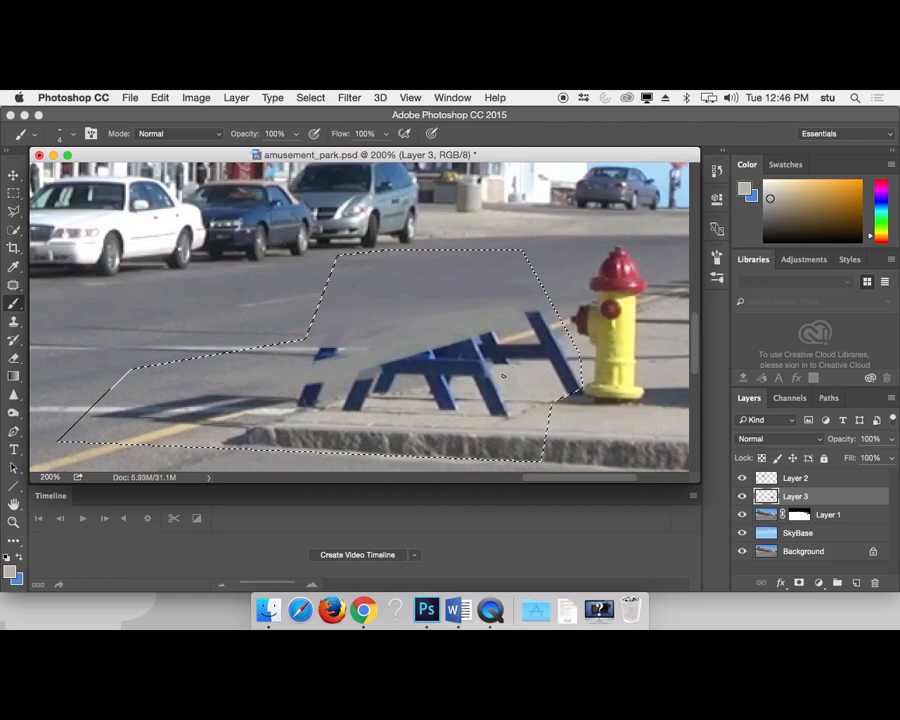
pyautogui.keyDown('alt'); pyautogui.click(580, 355); pyautogui.keyUp('alt')
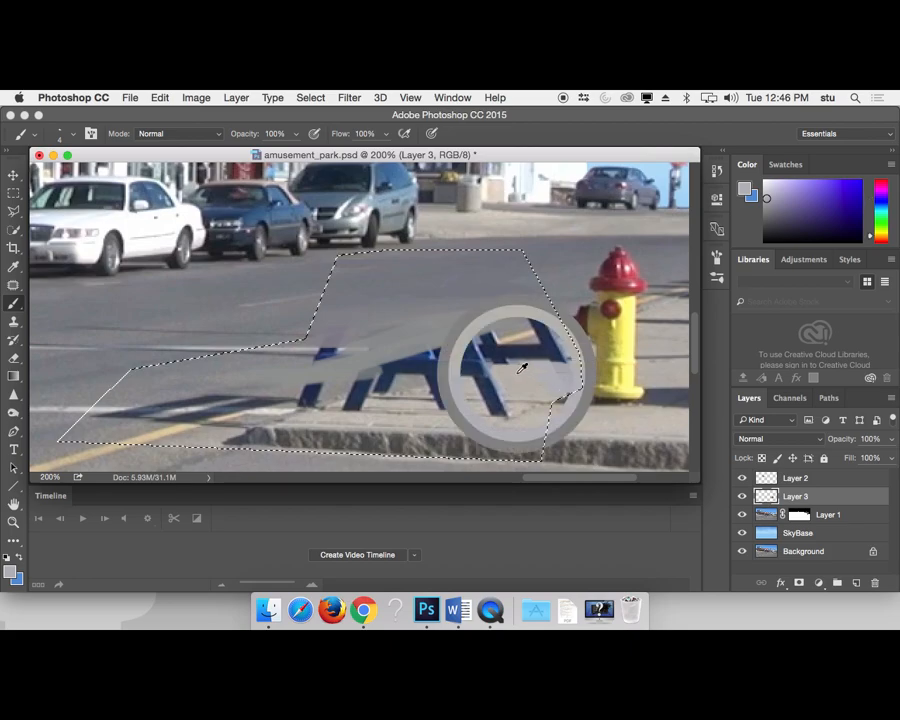
pyautogui.keyDown('alt'); pyautogui.click(525, 375); pyautogui.keyUp('alt')
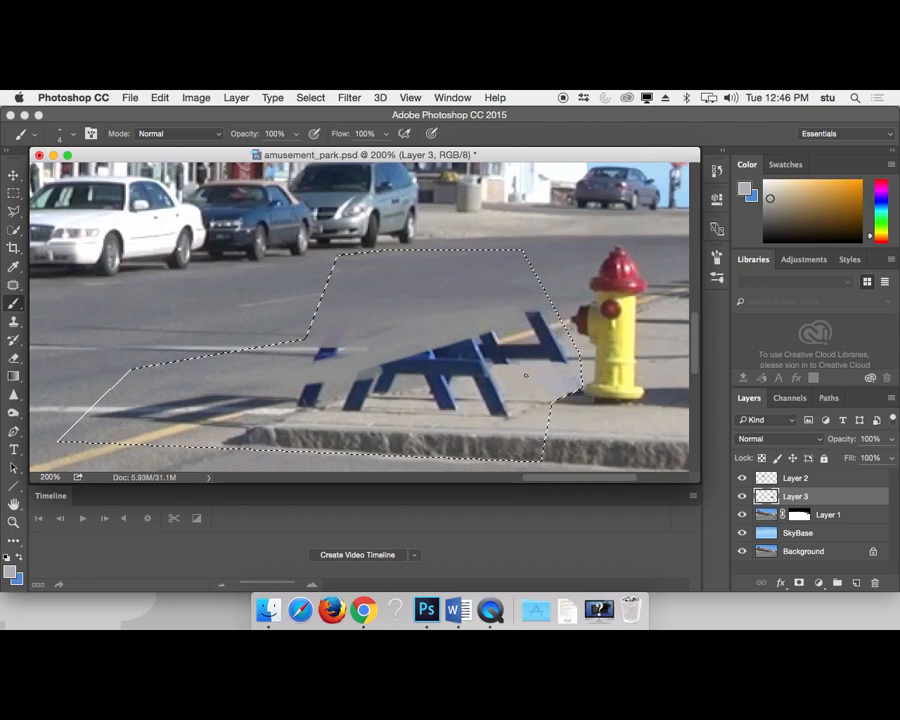
pyautogui.keyDown('alt'); pyautogui.click(572, 345); pyautogui.keyUp('alt')
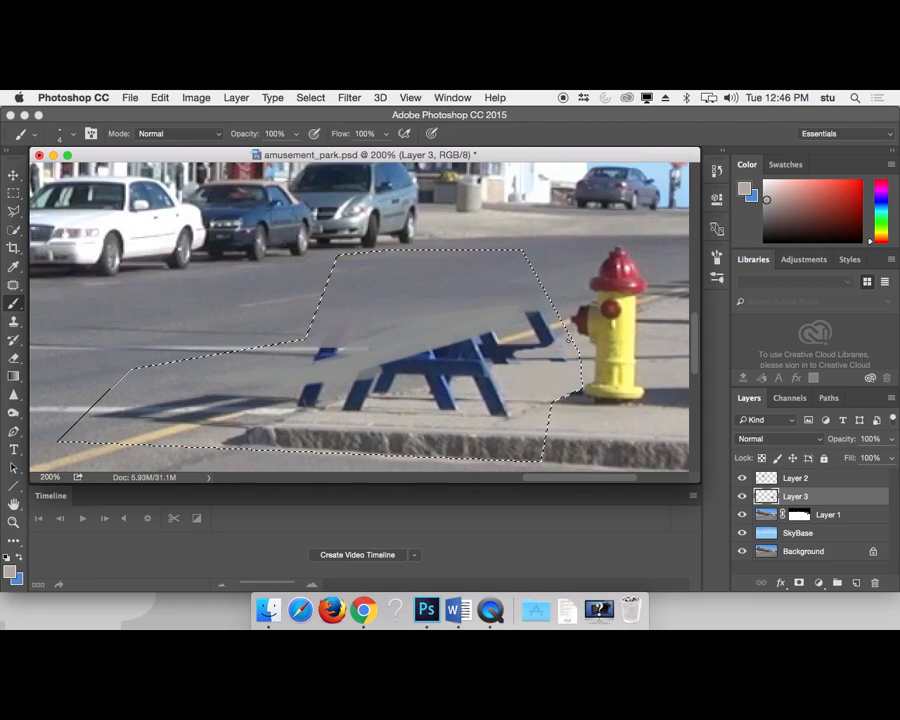
# - Paint over the crossbar and adjoining leg of the barricade beside the hydrant with sampled pavement colors
pyautogui.keyDown('alt'); pyautogui.click(564, 331); pyautogui.keyUp('alt')
pyautogui.moveTo(554, 341)
pyautogui.mouseDown()
pyautogui.moveTo(504, 354)
pyautogui.moveTo(580, 318)
pyautogui.moveTo(546, 347)
pyautogui.moveTo(554, 337)
pyautogui.moveTo(506, 360)
pyautogui.moveTo(559, 335)
pyautogui.moveTo(494, 359)
pyautogui.mouseUp()
pyautogui.keyDown('alt'); pyautogui.click(584, 294); pyautogui.keyUp('alt')
pyautogui.keyDown('alt'); pyautogui.click(558, 348); pyautogui.keyUp('alt')
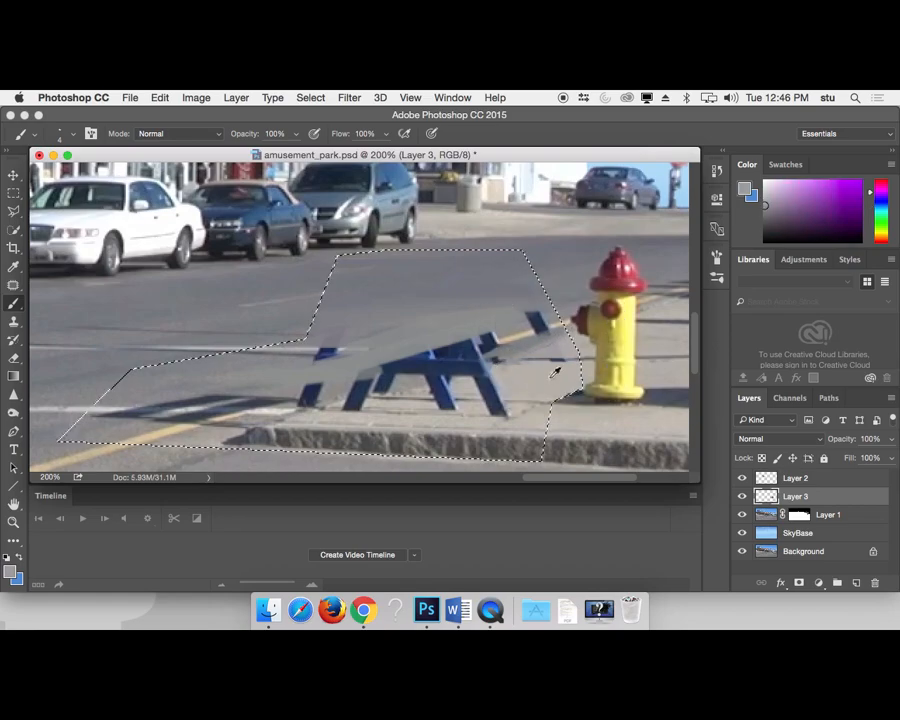
pyautogui.keyDown('alt'); pyautogui.click(556, 374); pyautogui.keyUp('alt')
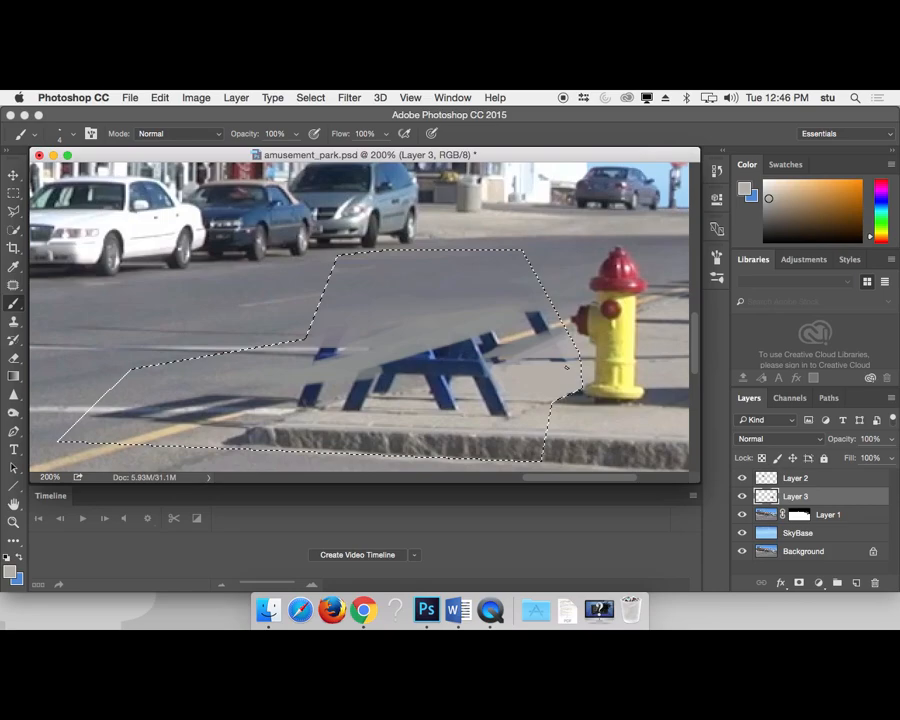
# - Cover the front leg of the middle barricade, the one closest to the hydrant, with sampled sidewalk colors
pyautogui.keyDown('alt'); pyautogui.click(504, 411); pyautogui.keyUp('alt')
pyautogui.keyDown('alt'); pyautogui.click(514, 408); pyautogui.keyUp('alt')
pyautogui.keyDown('alt'); pyautogui.click(514, 404); pyautogui.keyUp('alt')
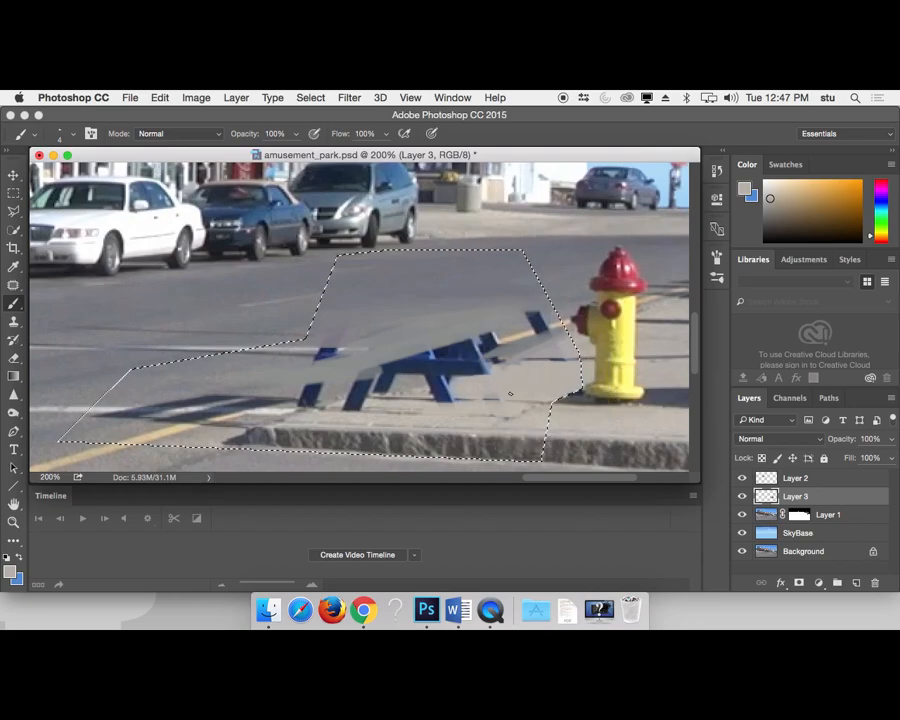
# - Set the Clone Stamp opacity to 51% and clear the selection around the barricades
pyautogui.press('s')
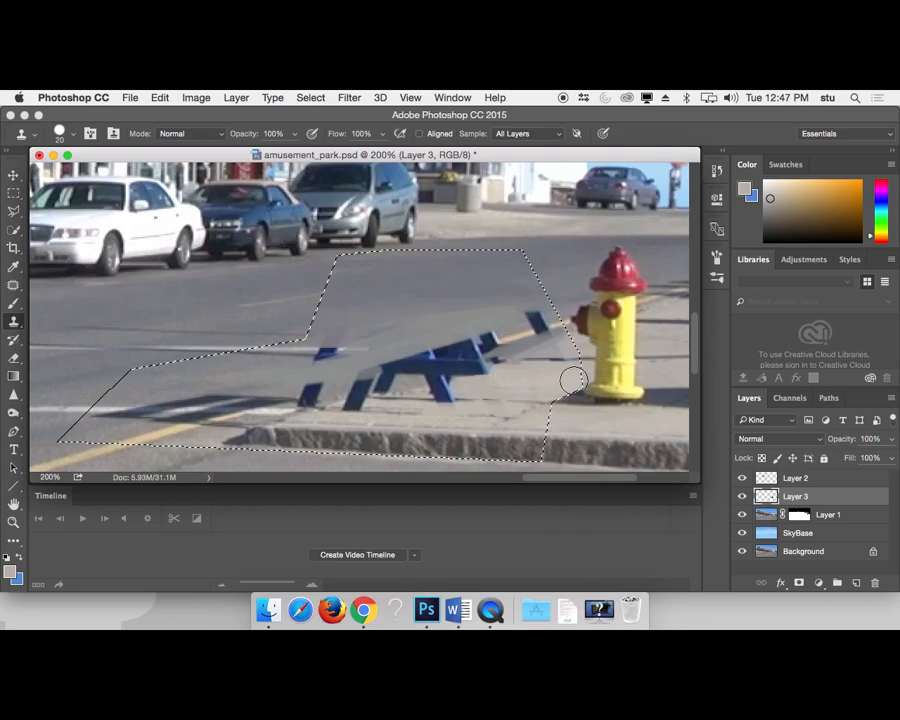
pyautogui.click(294, 133)
pyautogui.moveTo(268, 153); pyautogui.dragTo(259, 153)
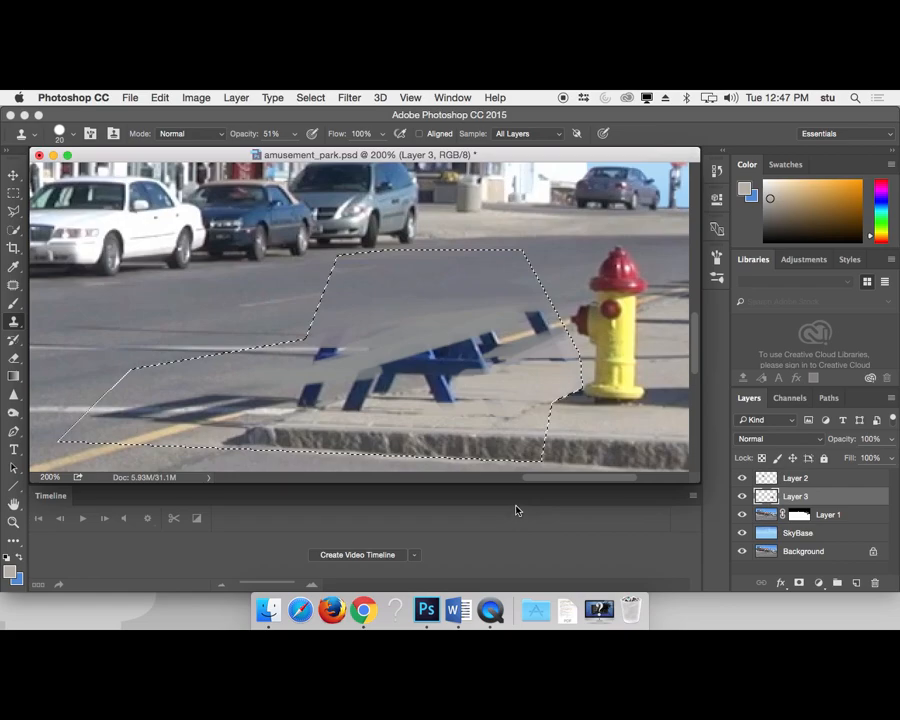
pyautogui.press('super+d')
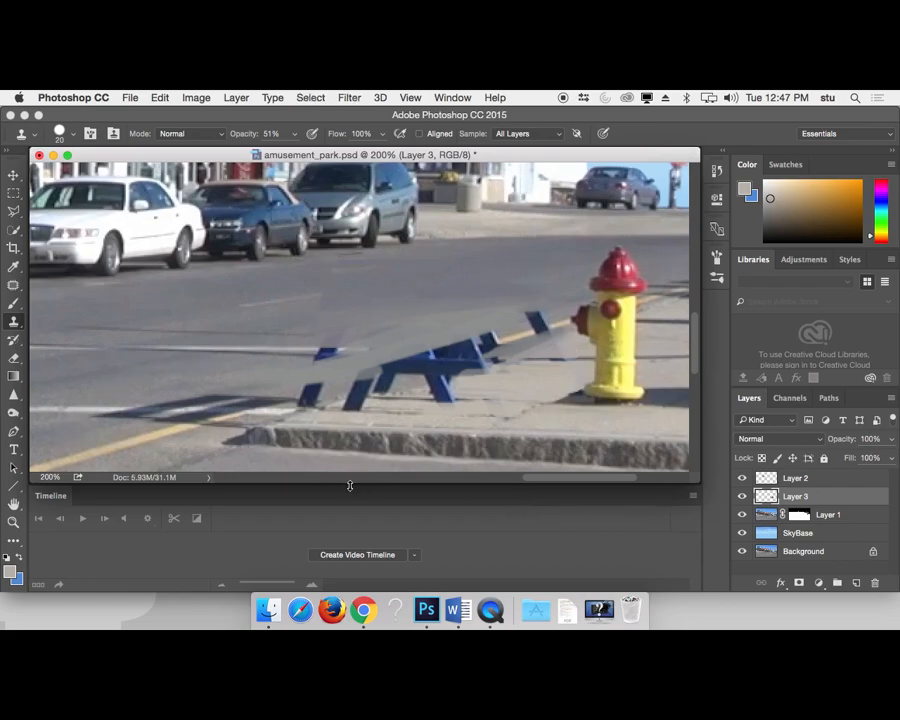
# - Try to clone the white road line over the tip of the barricades' shadow at 51% opacity
pyautogui.press('b')
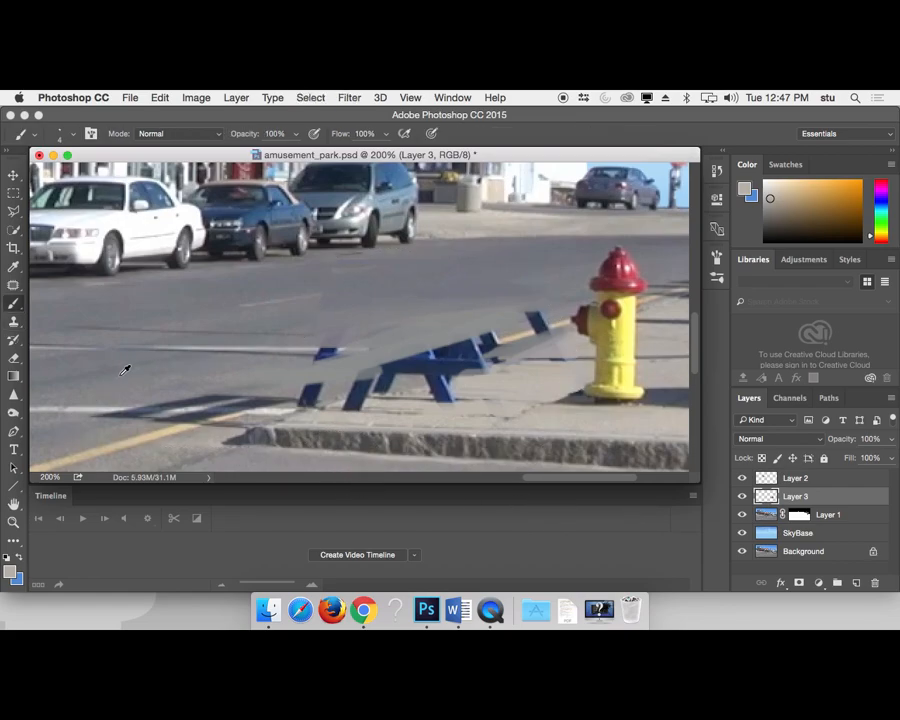
pyautogui.hscroll(-5, 290, 363)
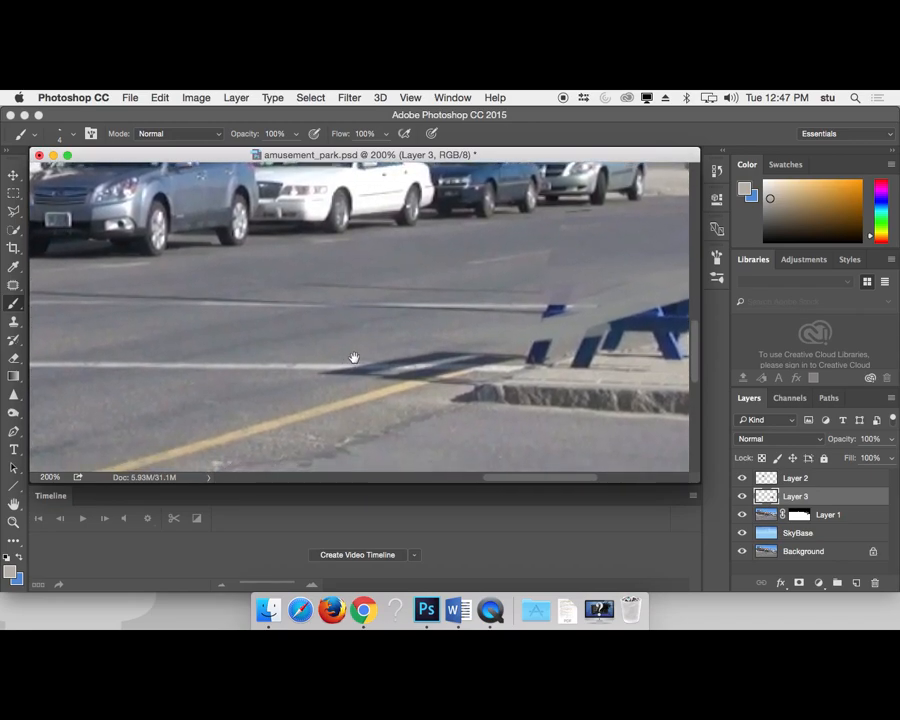
pyautogui.press('s')
pyautogui.keyDown('alt'); pyautogui.click(155, 362); pyautogui.keyUp('alt')
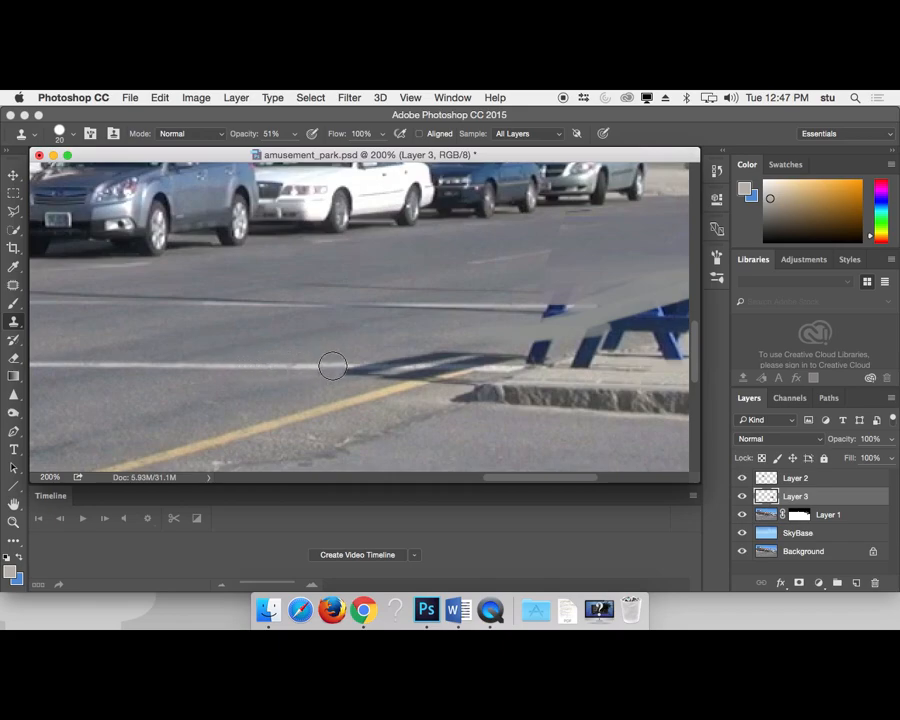
pyautogui.moveTo(333, 368); pyautogui.dragTo(380, 366)
# - Set the Clone Stamp opacity to 100% and clone the white road line over the outer tip of the shadow
pyautogui.click(294, 135)
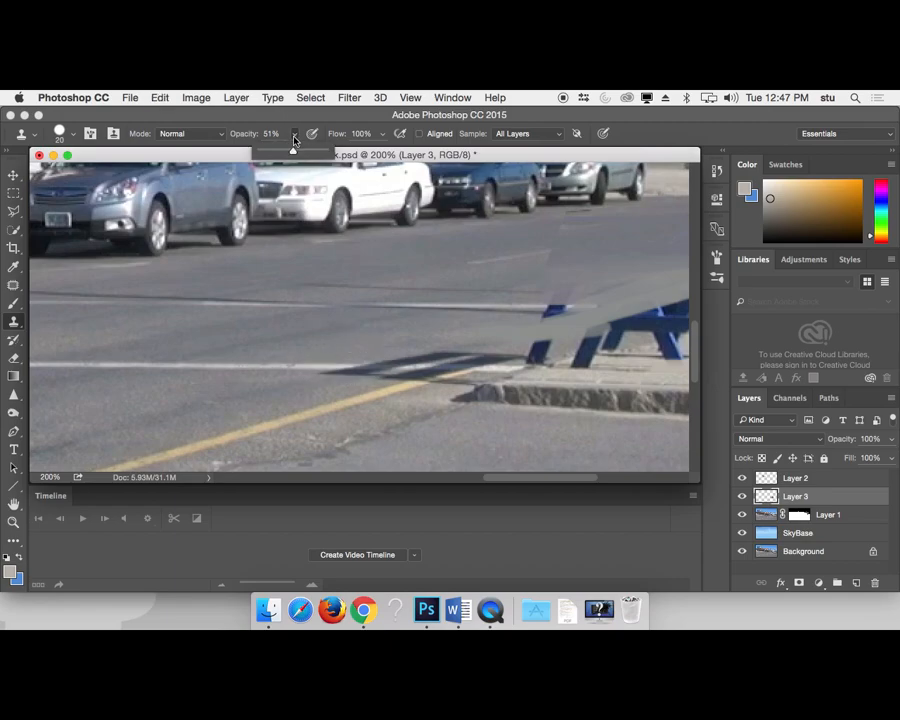
pyautogui.moveTo(299, 157); pyautogui.dragTo(332, 156)
pyautogui.keyDown('alt'); pyautogui.click(270, 366); pyautogui.keyUp('alt')
pyautogui.moveTo(330, 366); pyautogui.dragTo(343, 368)
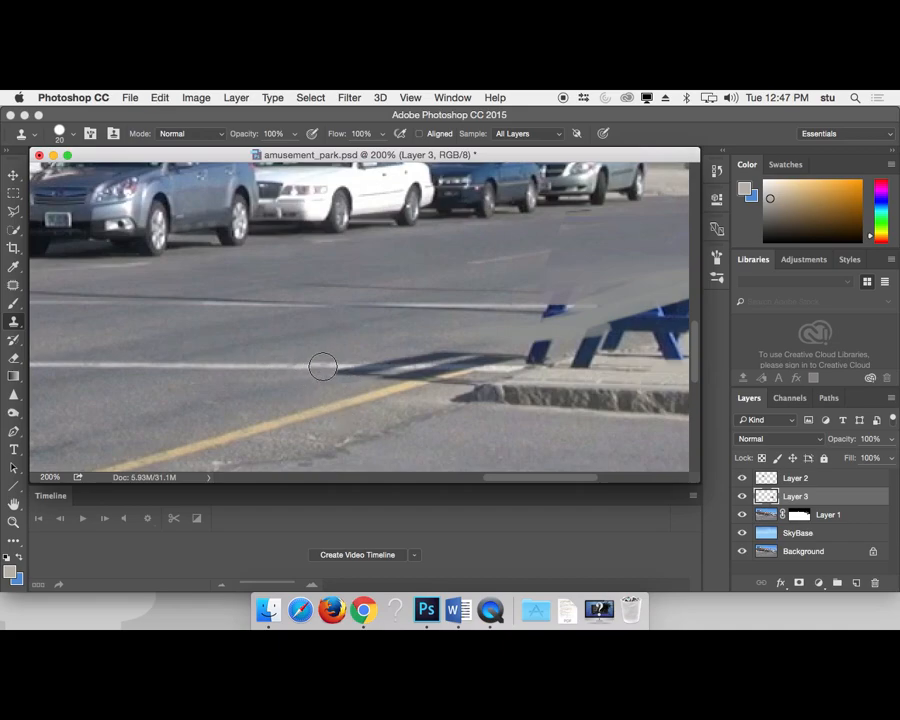
# - Clone clean sections of the lower white road line over the barricade shadow with the Clone Stamp
pyautogui.moveTo(321, 366); pyautogui.dragTo(369, 368)
pyautogui.keyDown('alt'); pyautogui.click(237, 365); pyautogui.keyUp('alt')
pyautogui.press('super+z')
pyautogui.keyDown('alt'); pyautogui.click(287, 366); pyautogui.keyUp('alt')
pyautogui.moveTo(363, 367); pyautogui.dragTo(437, 350)
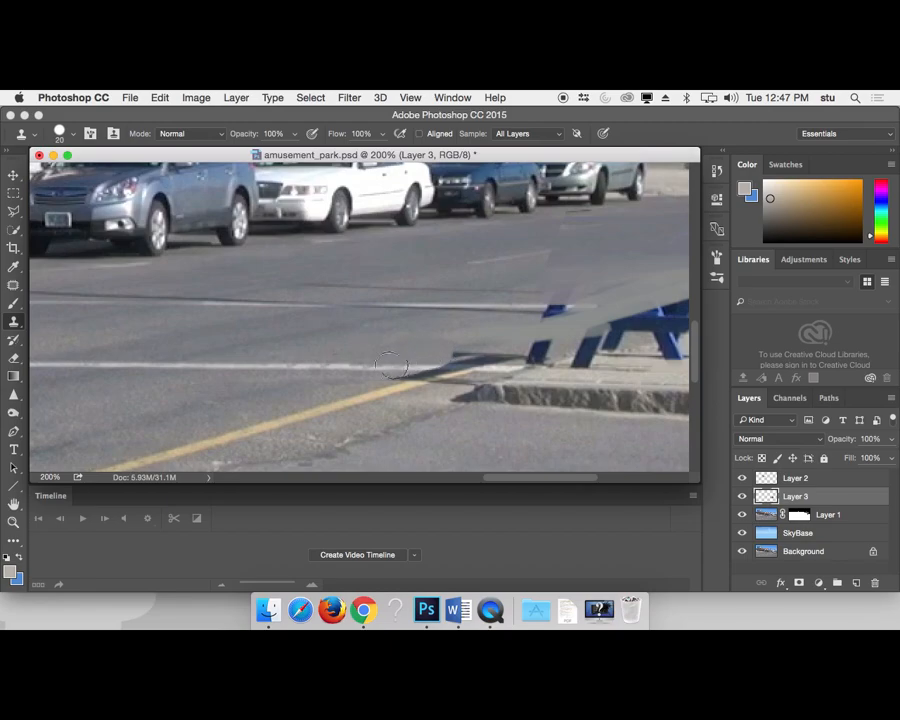
pyautogui.keyDown('alt'); pyautogui.click(367, 364); pyautogui.keyUp('alt')
pyautogui.moveTo(535, 366); pyautogui.dragTo(552, 364)
# - Brush sampled asphalt greys over the leftover cloning marks and shadow beside the white line and curb
pyautogui.press('b')
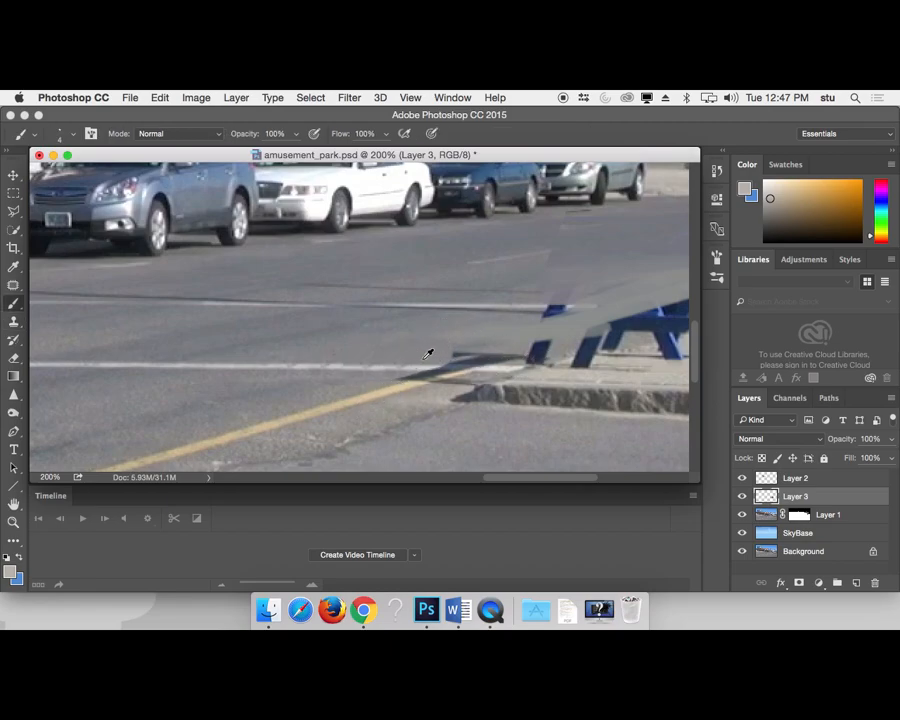
pyautogui.keyDown('alt'); pyautogui.click(456, 346); pyautogui.keyUp('alt')
pyautogui.keyDown('alt'); pyautogui.click(504, 334); pyautogui.keyUp('alt')
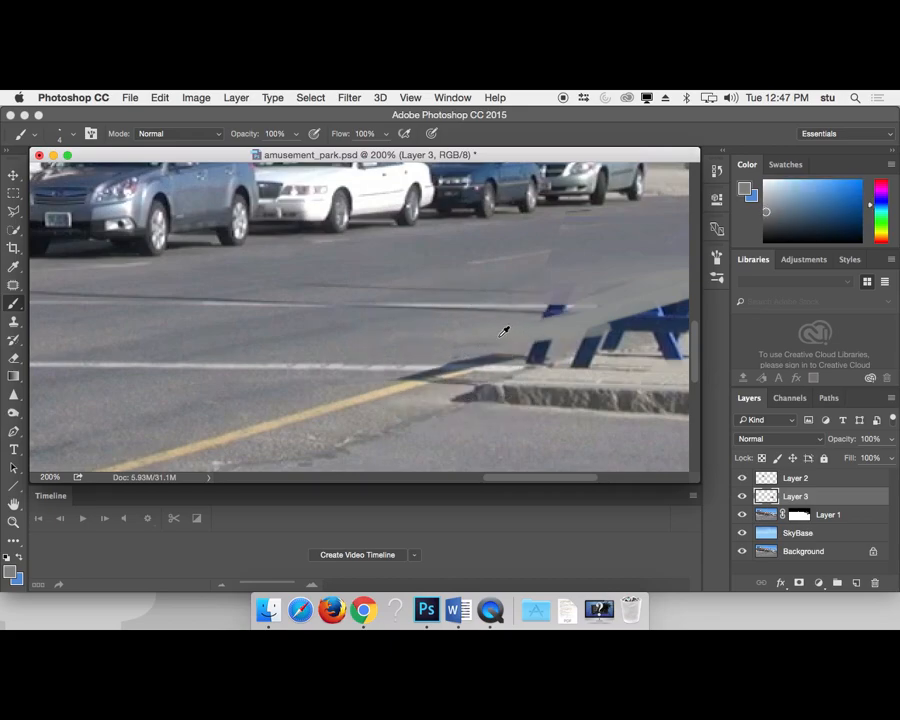
pyautogui.keyDown('alt'); pyautogui.click(487, 334); pyautogui.keyUp('alt')
pyautogui.keyDown('alt'); pyautogui.click(384, 327); pyautogui.keyUp('alt')
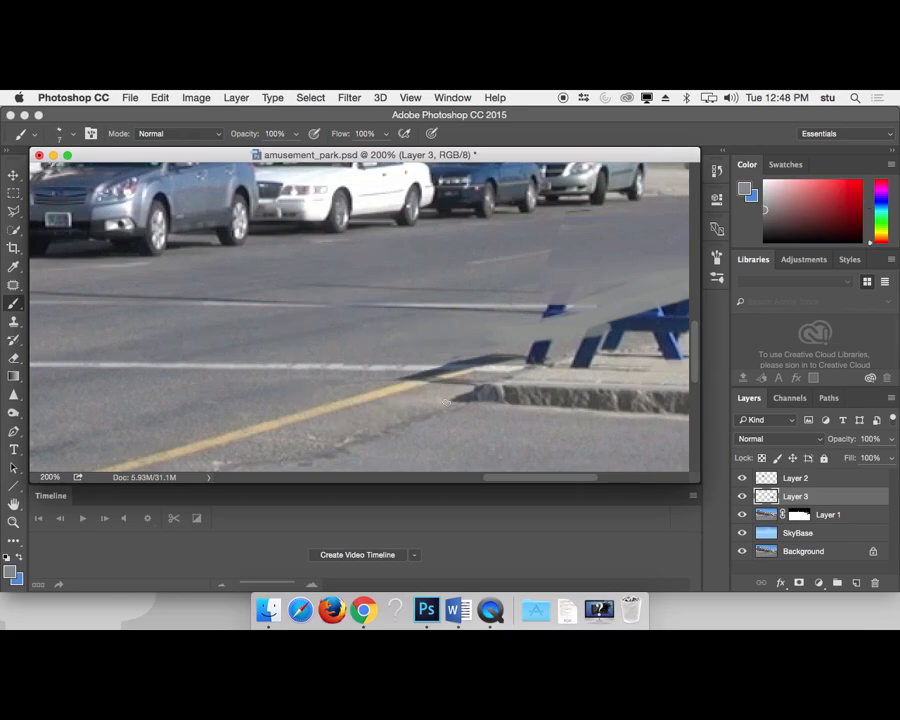
pyautogui.press('super+minus')
pyautogui.press('super+minus')
pyautogui.scroll(2, 426, 378)
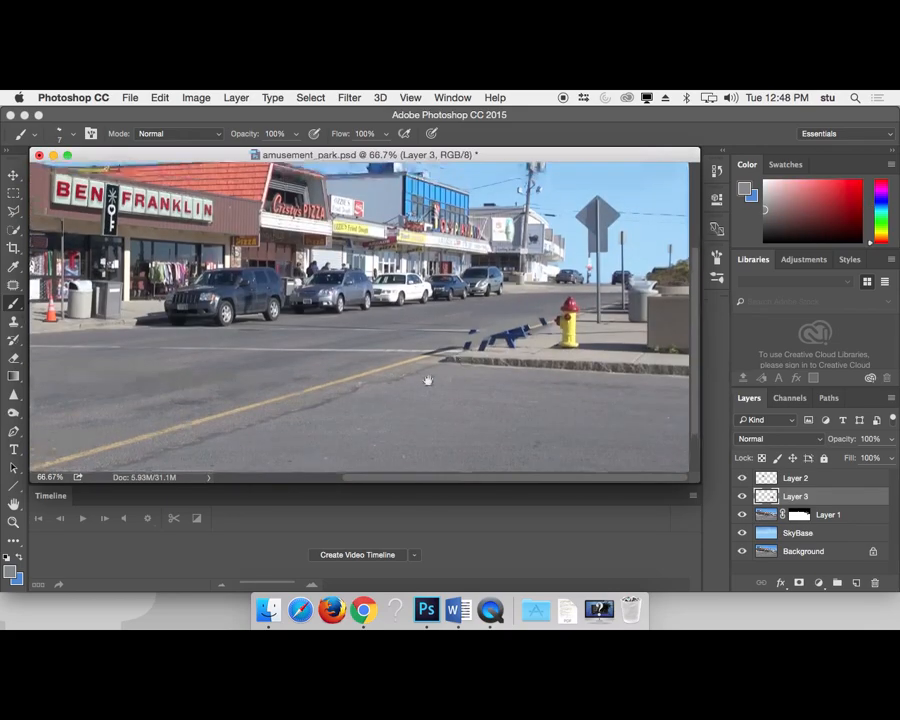
pyautogui.keyDown('alt'); pyautogui.click(470, 323); pyautogui.keyUp('alt')
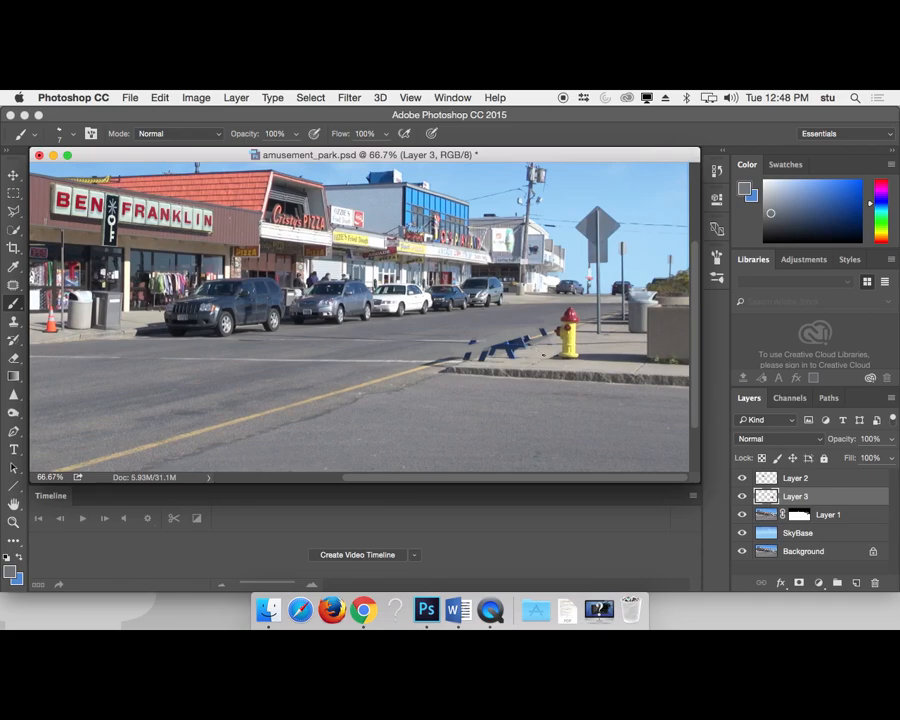
# - Even out the patchy part of the lower white road line by cloning clean line pieces, undoing the last unwanted stroke
pyautogui.press('super+plus')
pyautogui.press('super+plus')
pyautogui.moveTo(542, 350); pyautogui.dragTo(358, 217)
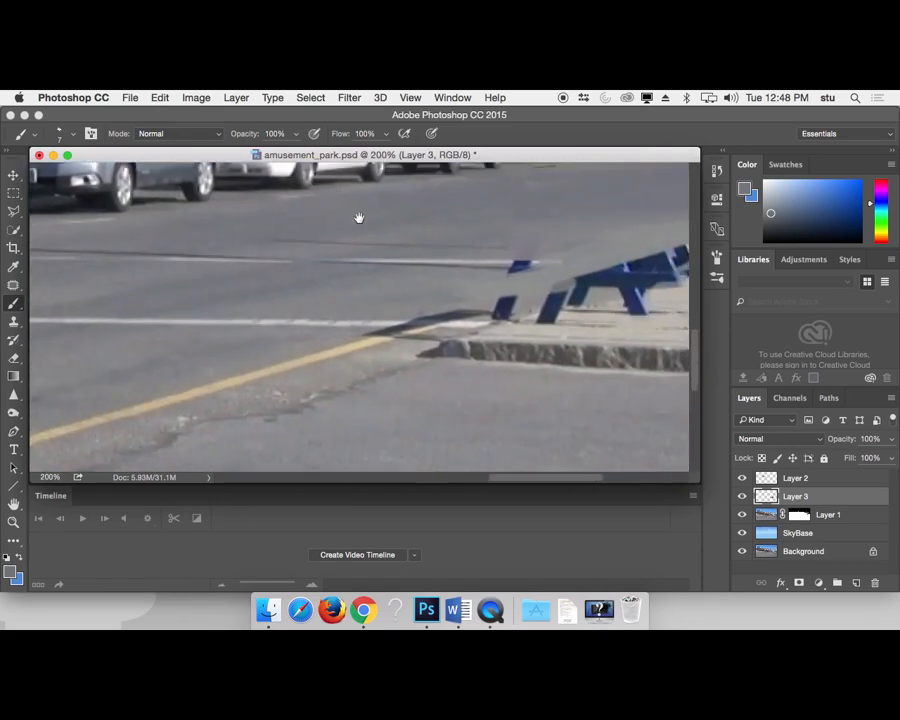
pyautogui.press('s')
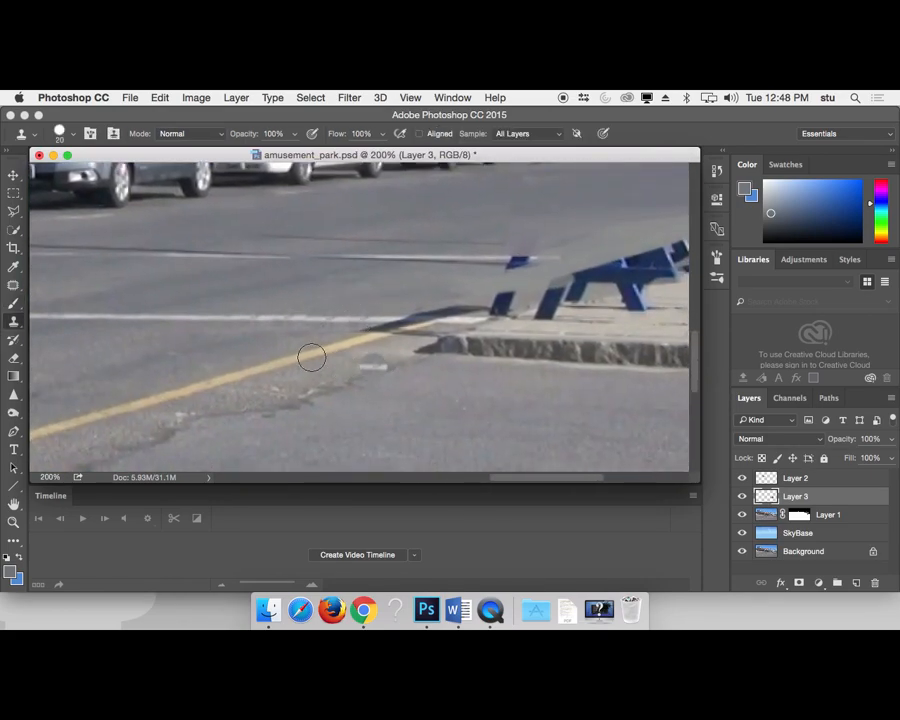
pyautogui.press('super+plus')
pyautogui.press('super+plus')
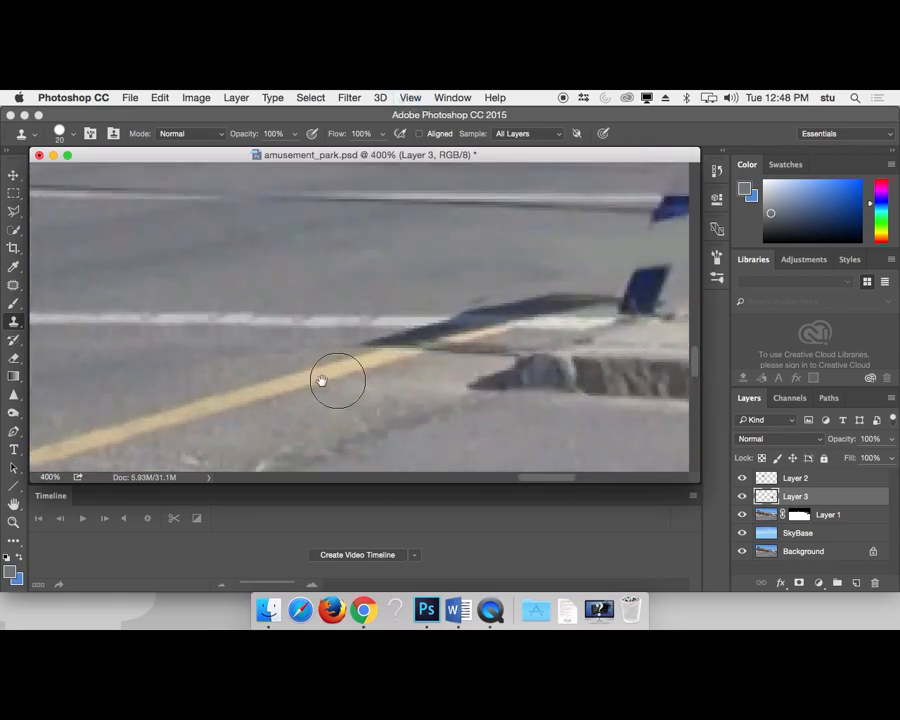
pyautogui.moveTo(316, 378); pyautogui.dragTo(442, 372)
pyautogui.click(253, 323)
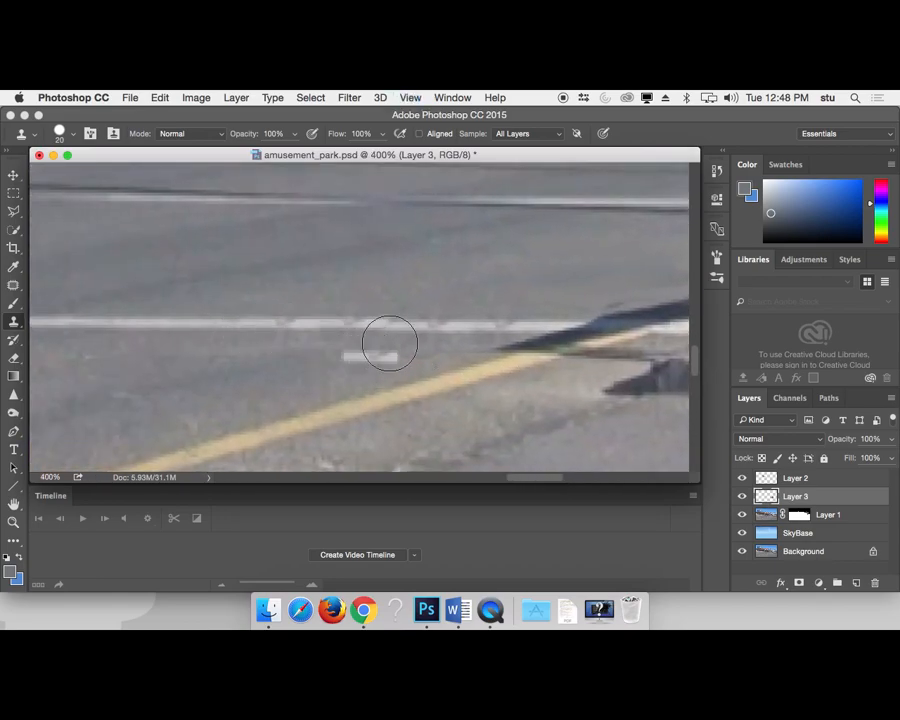
pyautogui.click(281, 323)
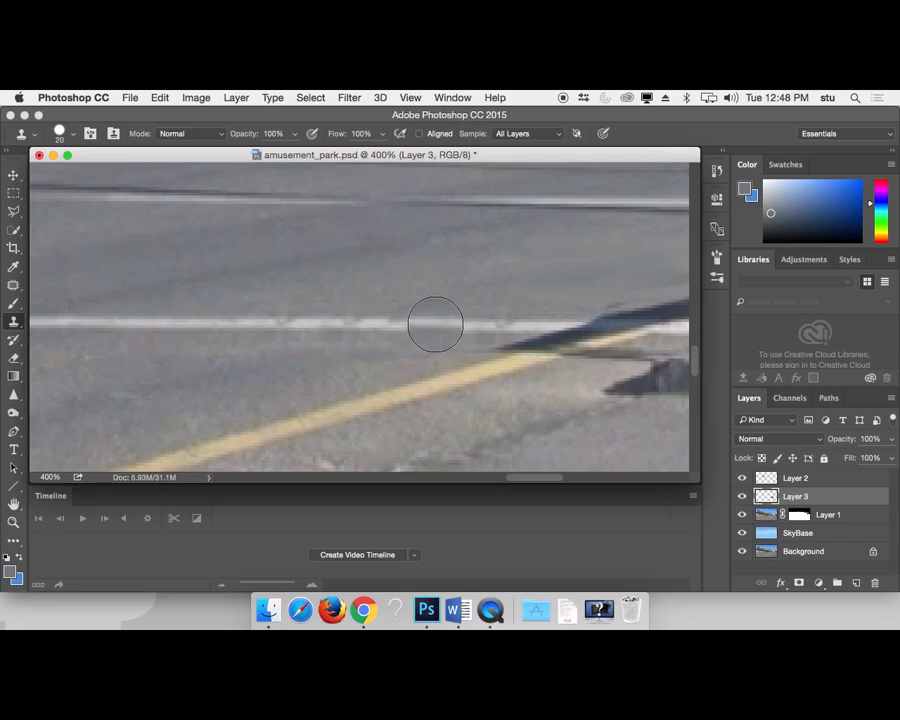
pyautogui.moveTo(396, 321); pyautogui.dragTo(535, 326)
pyautogui.press('super+z')
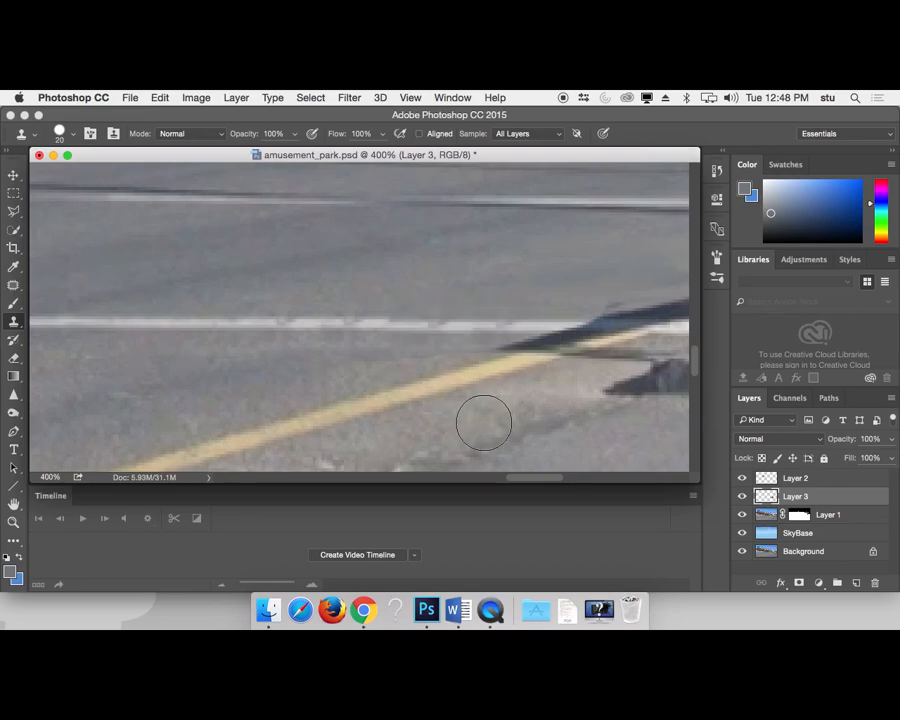
# - Paint the yellow line on toward the curb in sampled line colours and cover the shadow above it with sampled asphalt grey
pyautogui.press('super+minus')
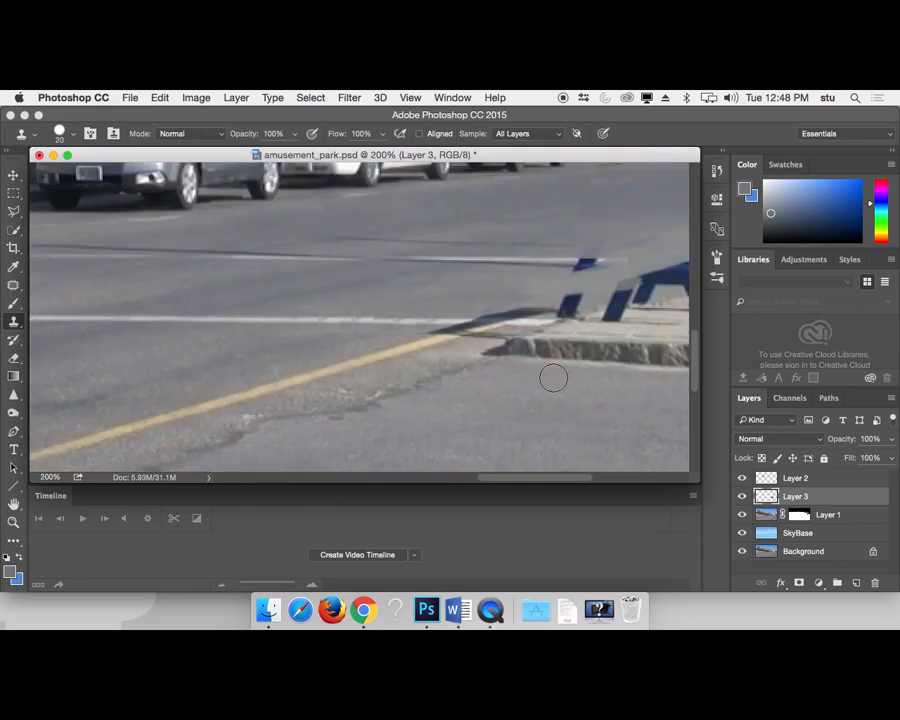
pyautogui.press('b')
pyautogui.keyDown('alt'); pyautogui.click(427, 341); pyautogui.keyUp('alt')
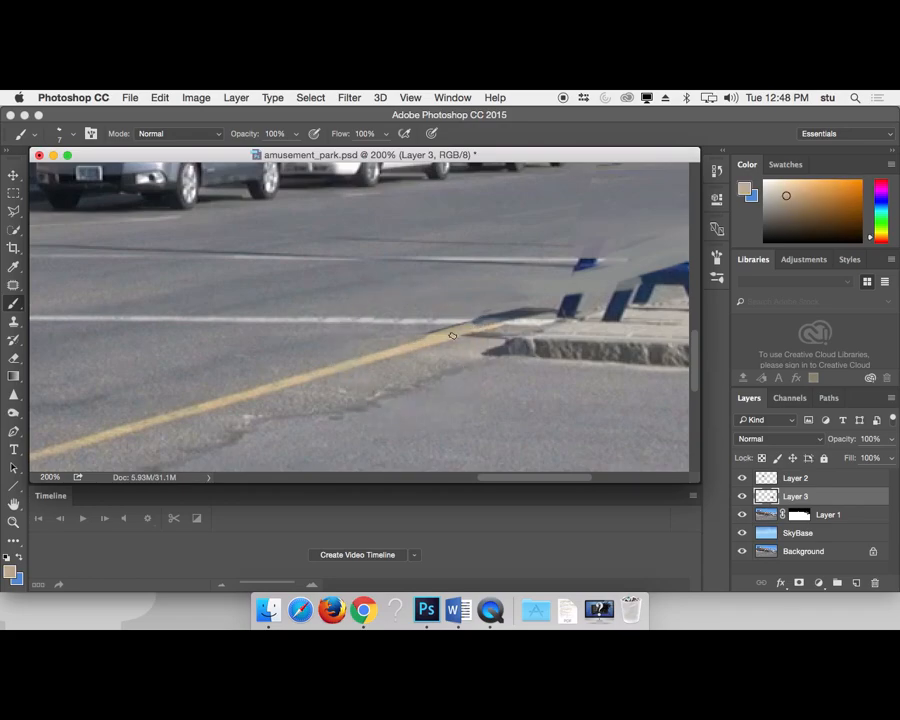
pyautogui.keyDown('alt'); pyautogui.click(420, 336); pyautogui.keyUp('alt')
pyautogui.moveTo(488, 312); pyautogui.dragTo(526, 315)
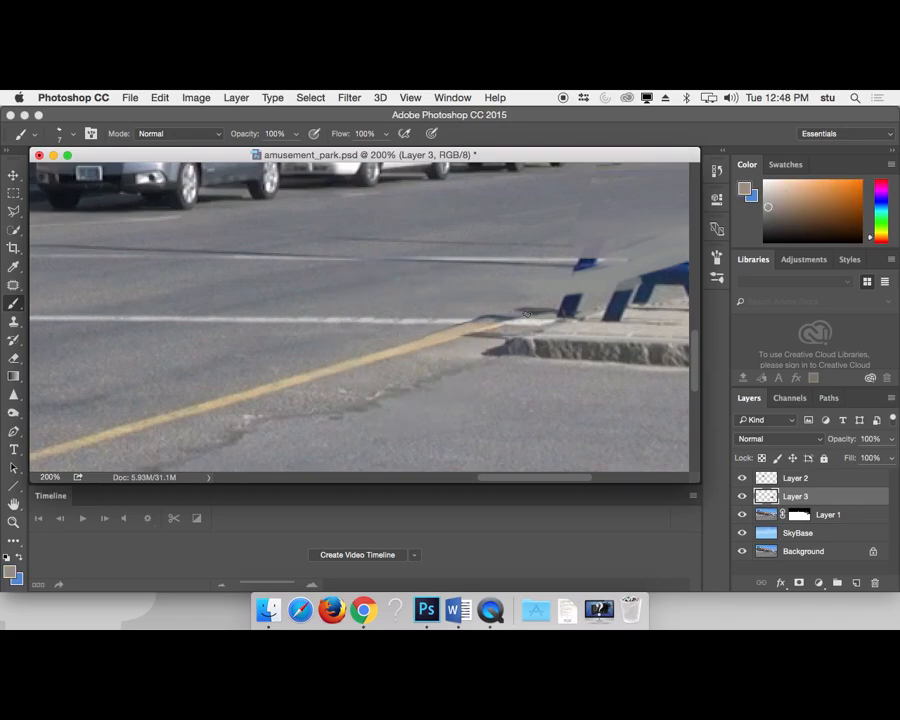
pyautogui.keyDown('alt'); pyautogui.click(482, 313); pyautogui.keyUp('alt')
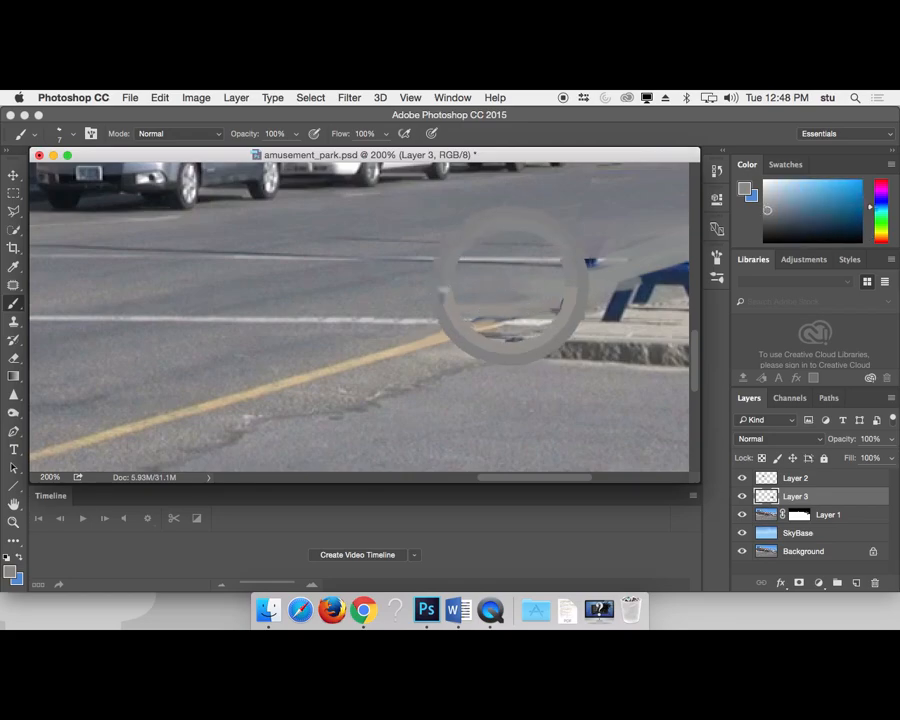
# - Rebuild the white line up to the curb with sampled colours and a size 4 brush, undoing the stray stroke
pyautogui.keyDown('alt'); pyautogui.click(424, 326); pyautogui.keyUp('alt')
pyautogui.moveTo(473, 322); pyautogui.dragTo(516, 318)
pyautogui.keyDown('alt'); pyautogui.click(540, 313); pyautogui.keyUp('alt')
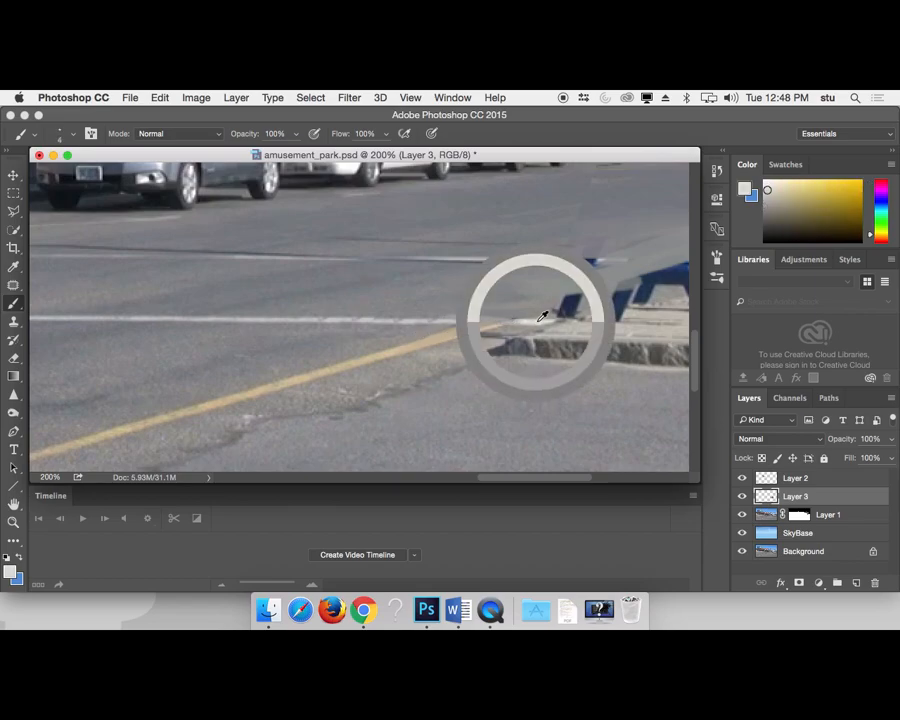
pyautogui.moveTo(444, 313)
pyautogui.mouseDown()
pyautogui.moveTo(522, 322)
pyautogui.moveTo(450, 319)
pyautogui.mouseUp()
pyautogui.press('super+z')
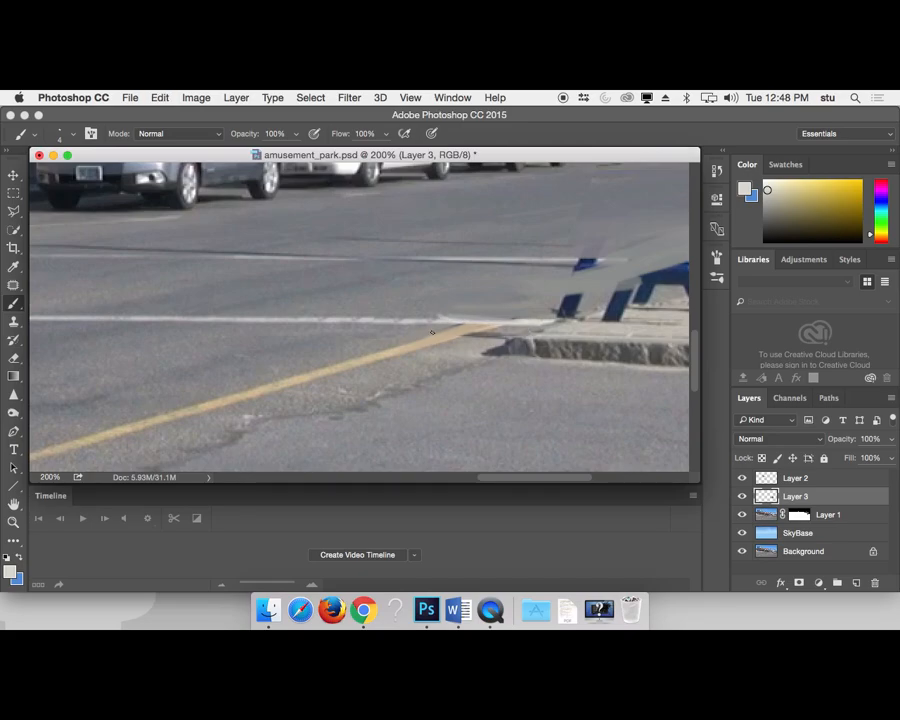
pyautogui.keyDown('alt'); pyautogui.click(456, 306); pyautogui.keyUp('alt')
# - Toggle Layer 3's visibility to compare the retouched road lines with the original street
pyautogui.press('super+minus')
pyautogui.press('super+minus')
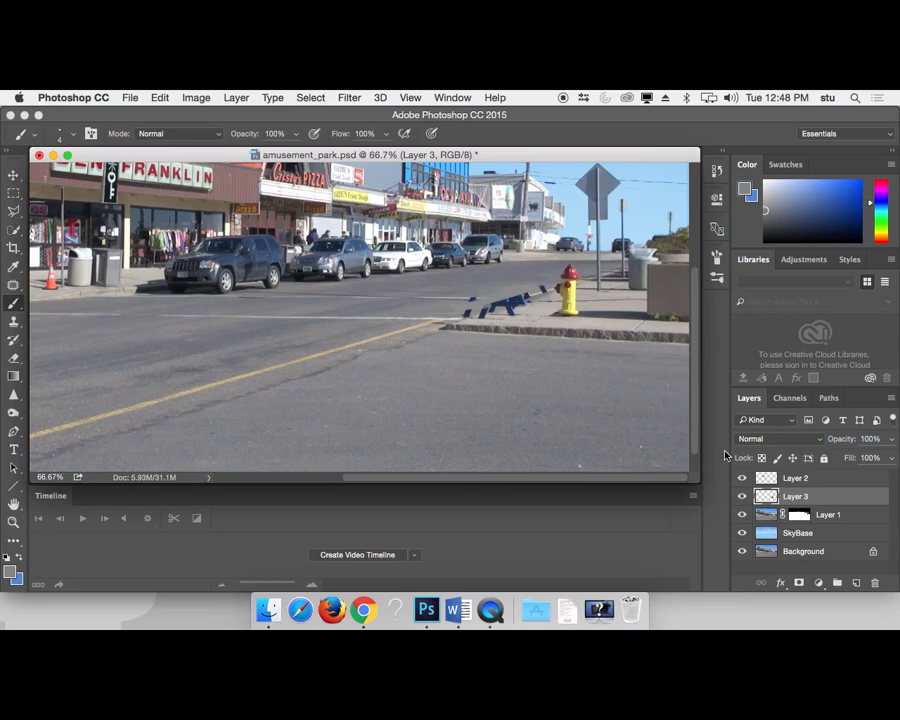
pyautogui.click(742, 496)
pyautogui.click(742, 496)
pyautogui.click(742, 496)
pyautogui.click(742, 496)
pyautogui.scroll(5, 337, 415)
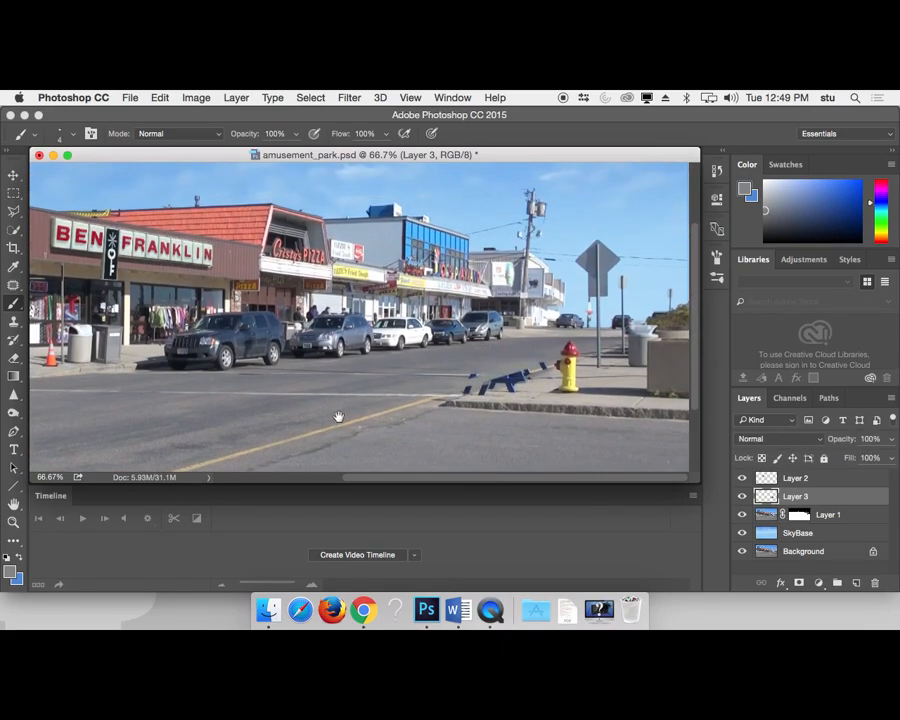
# - Examine the barricade area beside the fire hydrant up close with Layer 3 hidden and shown
pyautogui.press('super+plus')
pyautogui.press('super+plus')
pyautogui.moveTo(683, 380); pyautogui.dragTo(257, 242)
pyautogui.moveTo(404, 290); pyautogui.dragTo(340, 273)
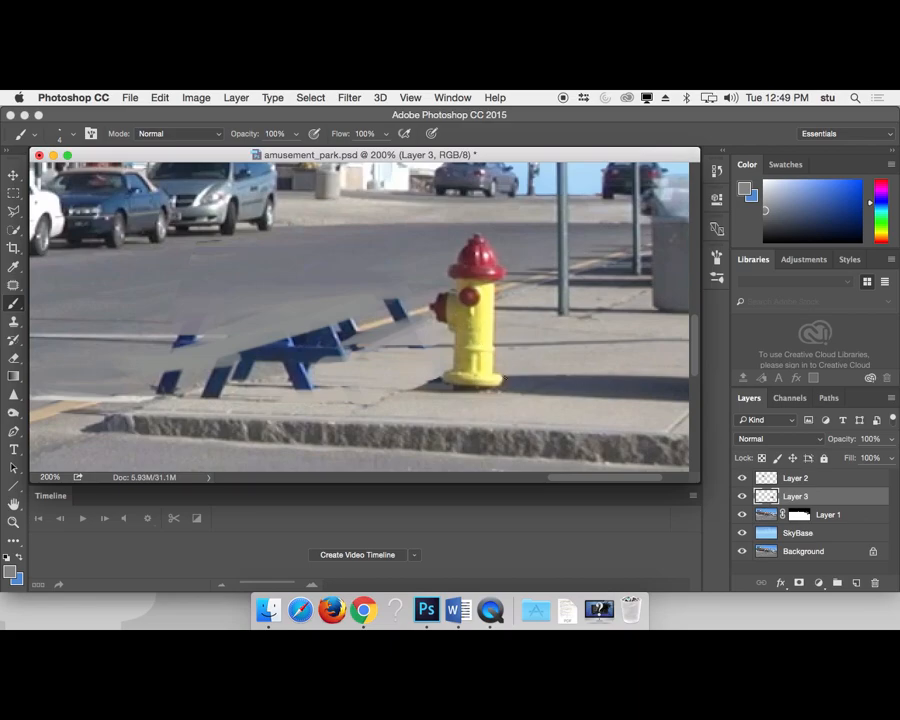
pyautogui.click(742, 497)
pyautogui.click(742, 497)
pyautogui.click(742, 497)
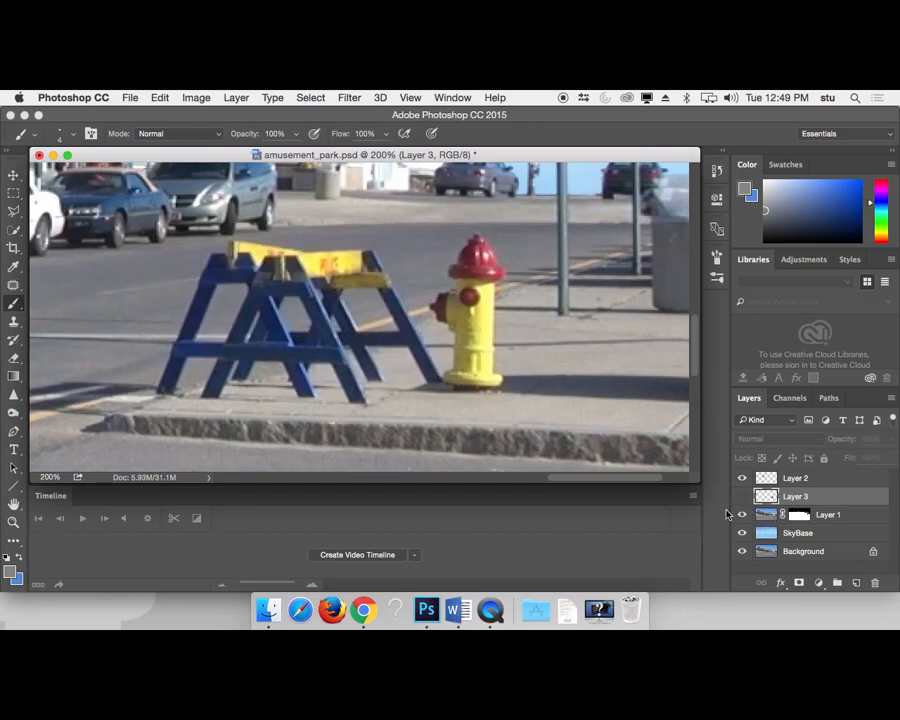
pyautogui.click(742, 497)
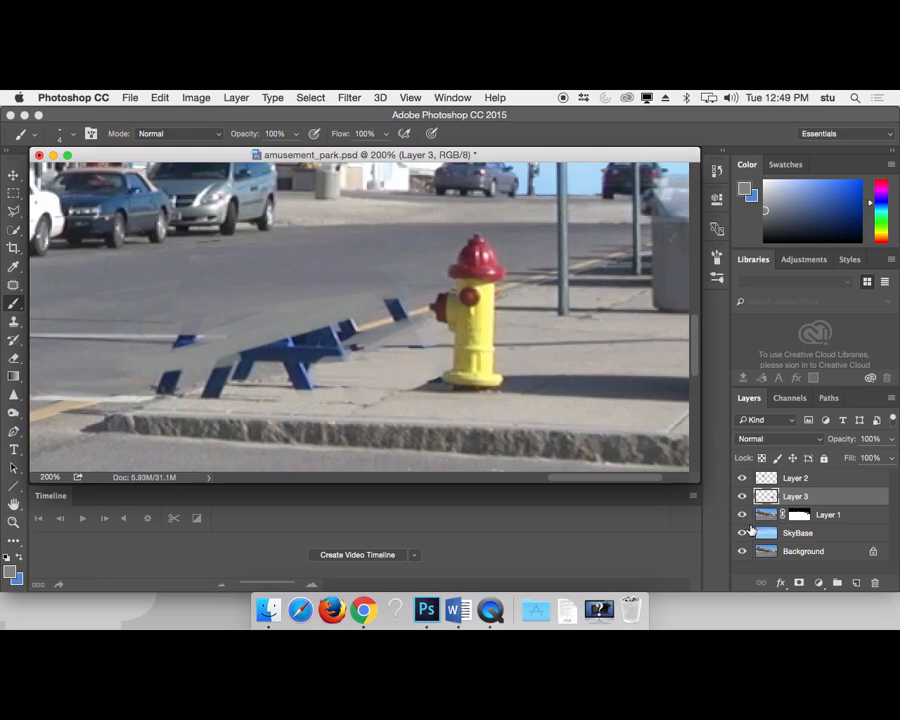
# - Add a new layer above Layer 3 with the Color blend mode and sample dark red from the hydrant's cap
pyautogui.click(856, 582)
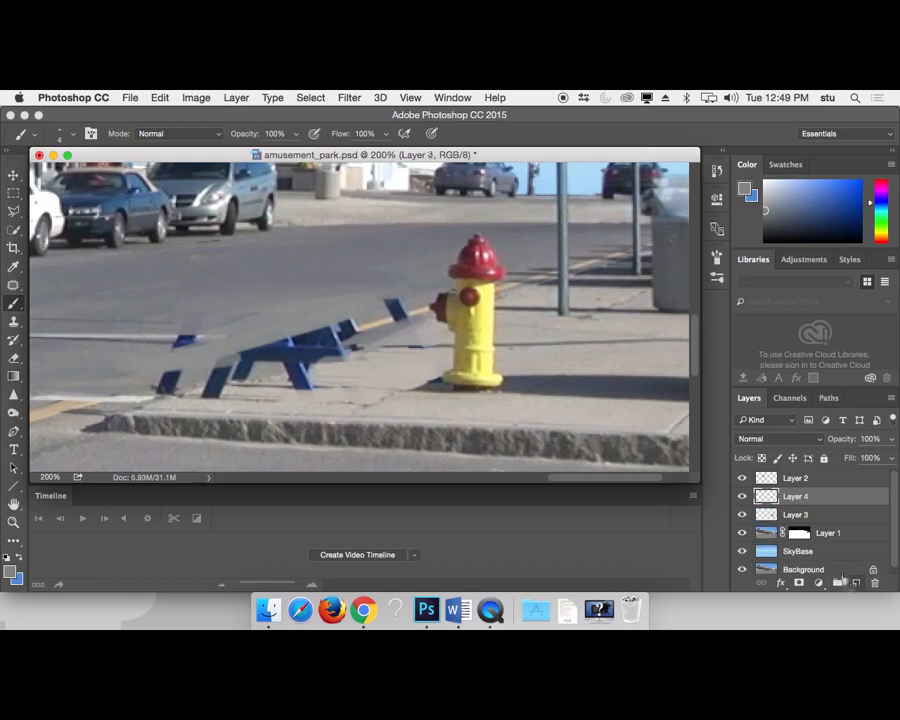
pyautogui.keyDown('alt'); pyautogui.click(474, 242); pyautogui.keyUp('alt')
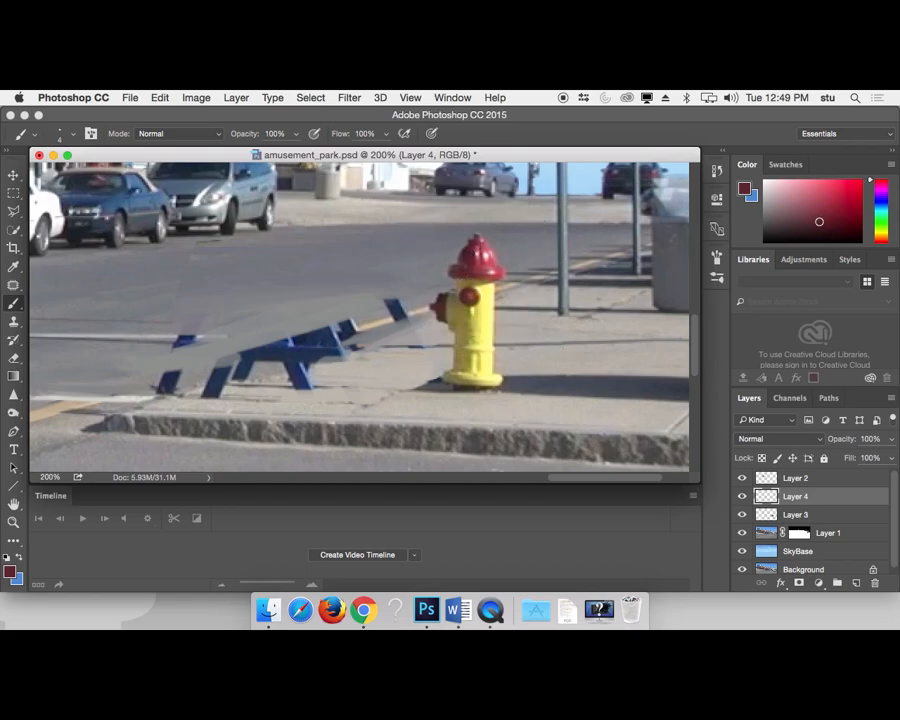
pyautogui.click(773, 437)
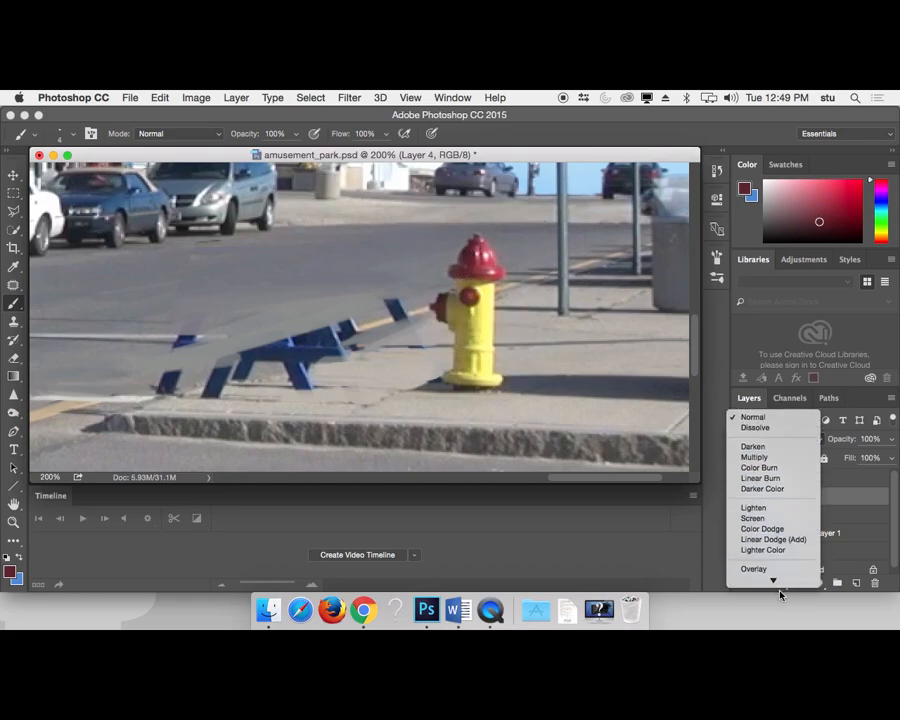
pyautogui.click(762, 569)
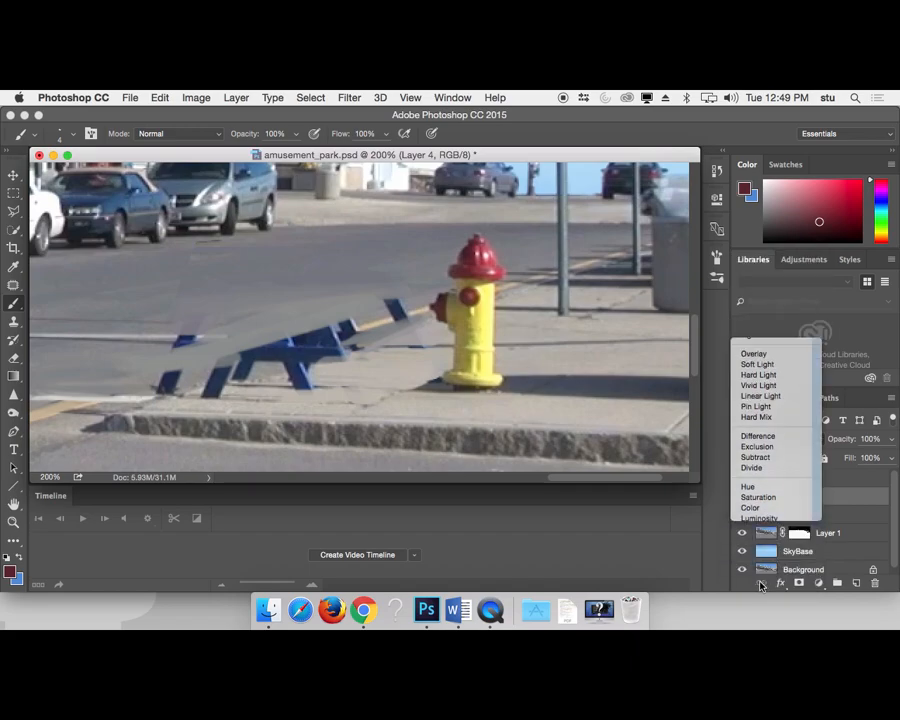
# - Paint the sampled dark red over the hydrant's yellow body on Layer 4 with a size 15 brush
pyautogui.press(']')
pyautogui.press(']')
pyautogui.press(']')
pyautogui.moveTo(478, 354)
pyautogui.mouseDown()
pyautogui.moveTo(482, 368)
pyautogui.moveTo(461, 317)
pyautogui.moveTo(468, 372)
pyautogui.moveTo(494, 373)
pyautogui.moveTo(449, 380)
pyautogui.mouseUp()
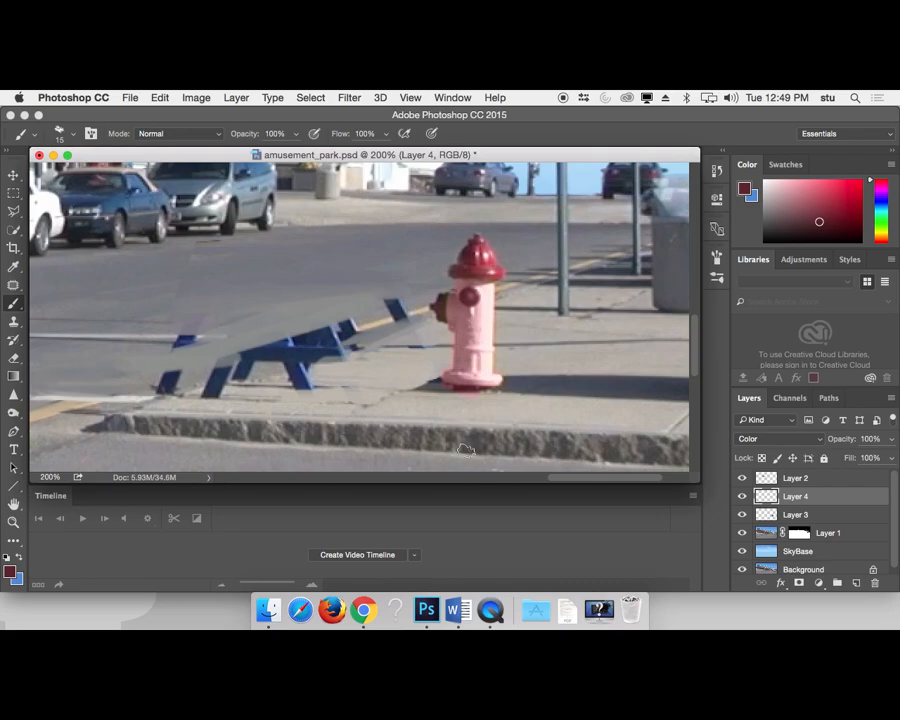
# - Try the Saturation, Hue and Luminosity blend modes on Layer 4 and return it to Color
pyautogui.click(817, 438)
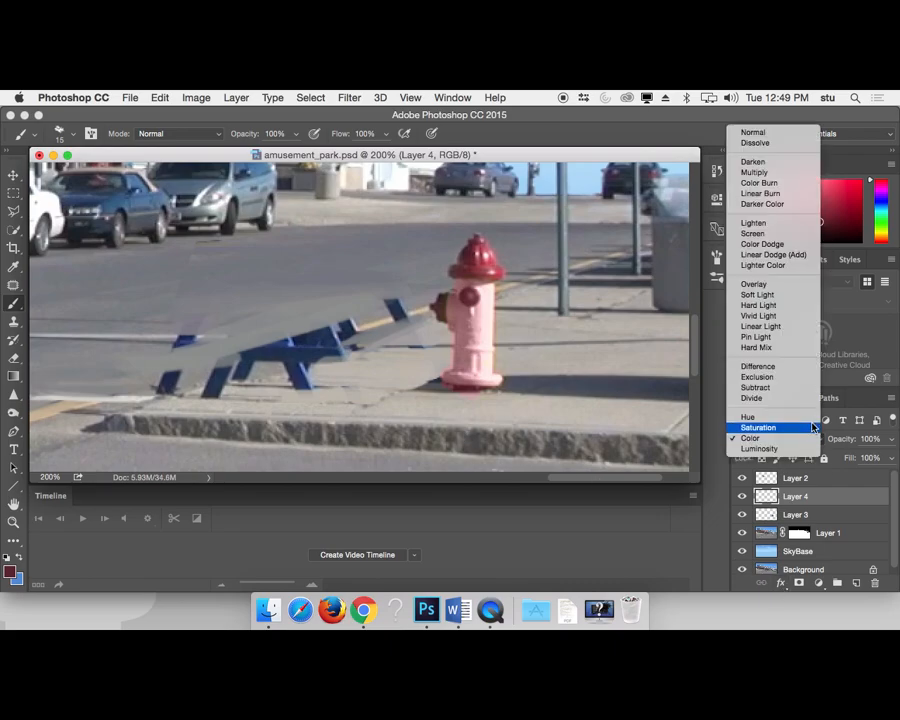
pyautogui.click(805, 427)
pyautogui.click(793, 442)
pyautogui.click(797, 427)
pyautogui.click(790, 438)
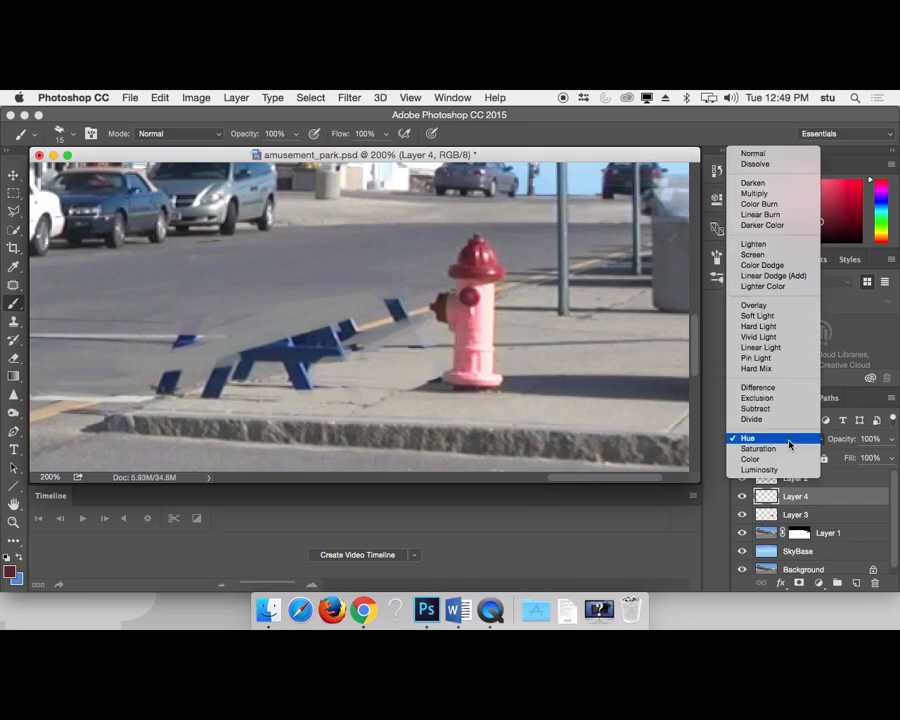
pyautogui.click(775, 451)
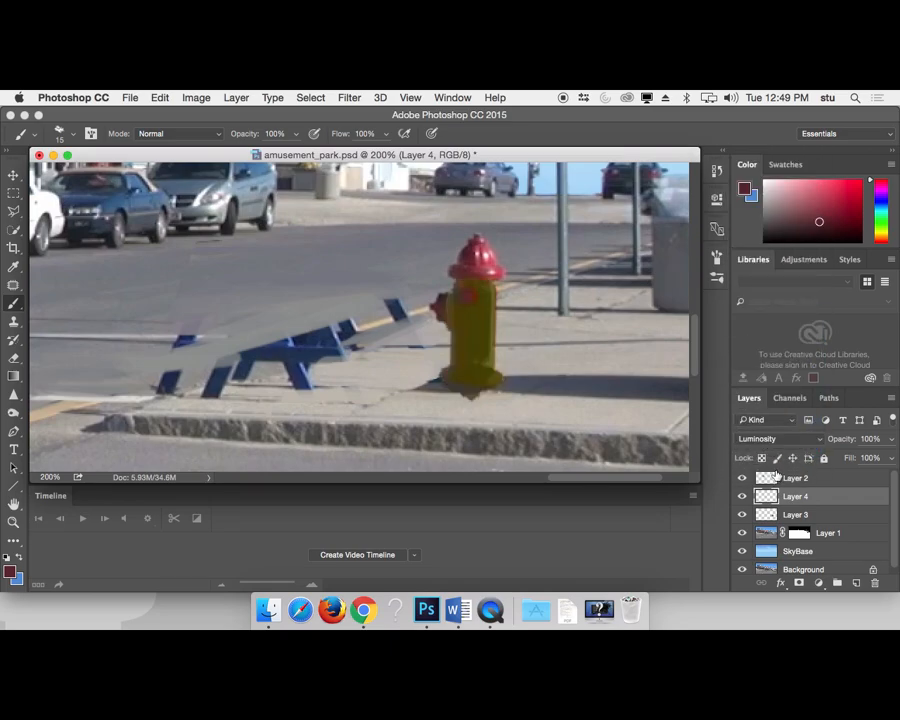
pyautogui.click(783, 441)
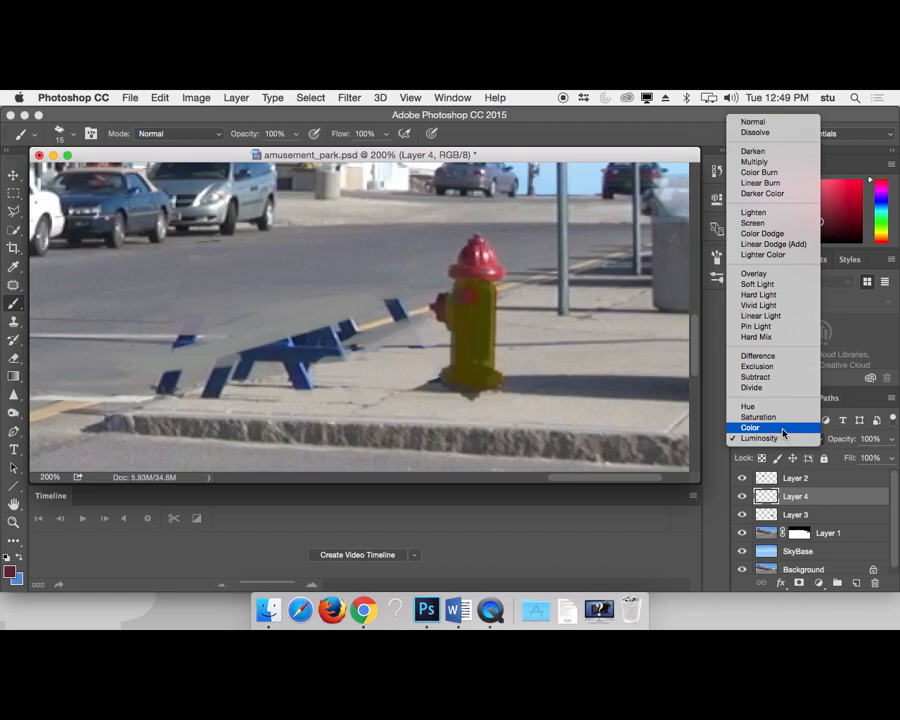
pyautogui.click(783, 427)
# - Try the Multiply blend mode on Layer 4 and switch it to Color Burn
pyautogui.click(777, 438)
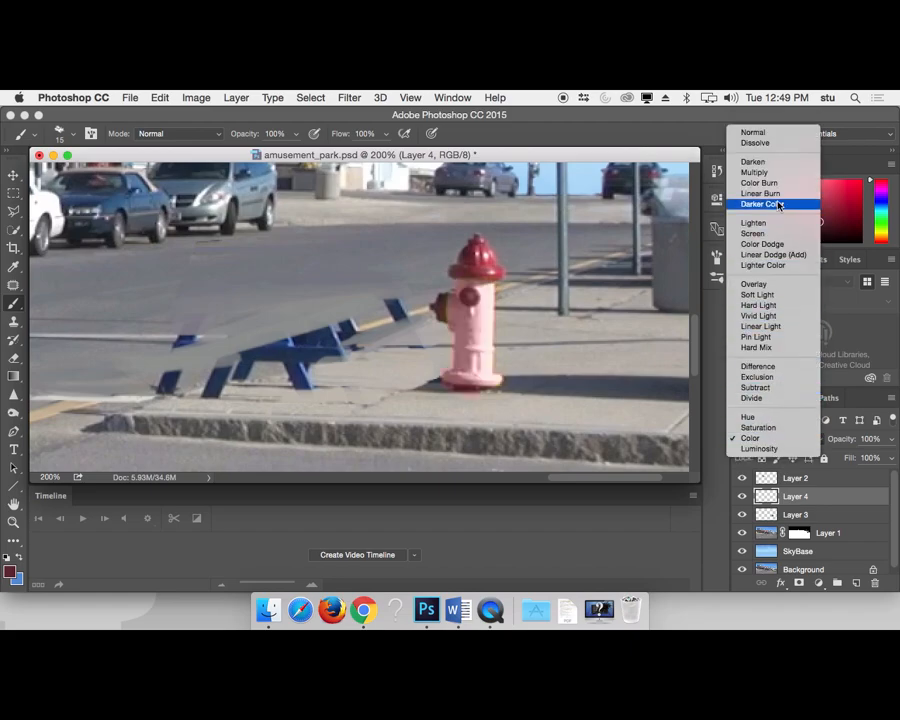
pyautogui.click(758, 172)
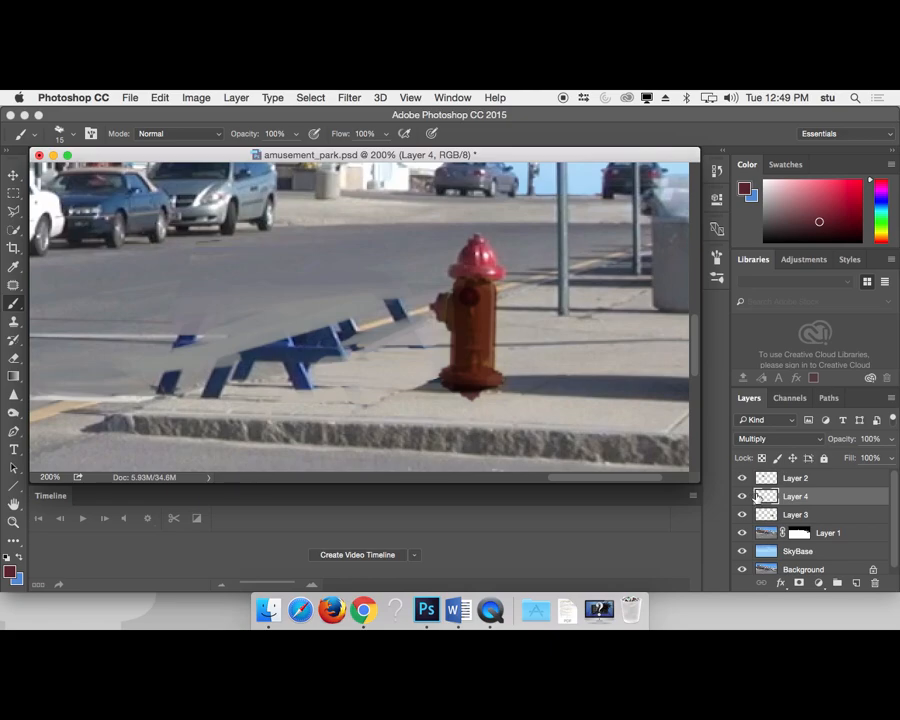
pyautogui.click(795, 439)
pyautogui.click(807, 451)
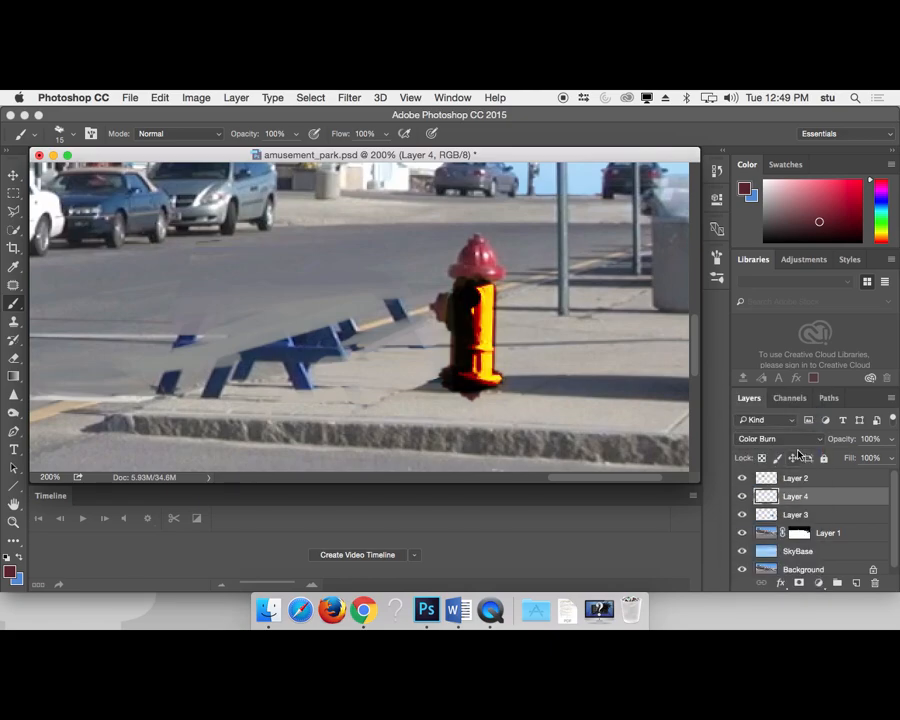
# - Try the Linear Burn and Soft Light blend modes on Layer 4 and clear the layer's dark red paint
pyautogui.click(800, 445)
pyautogui.click(800, 448)
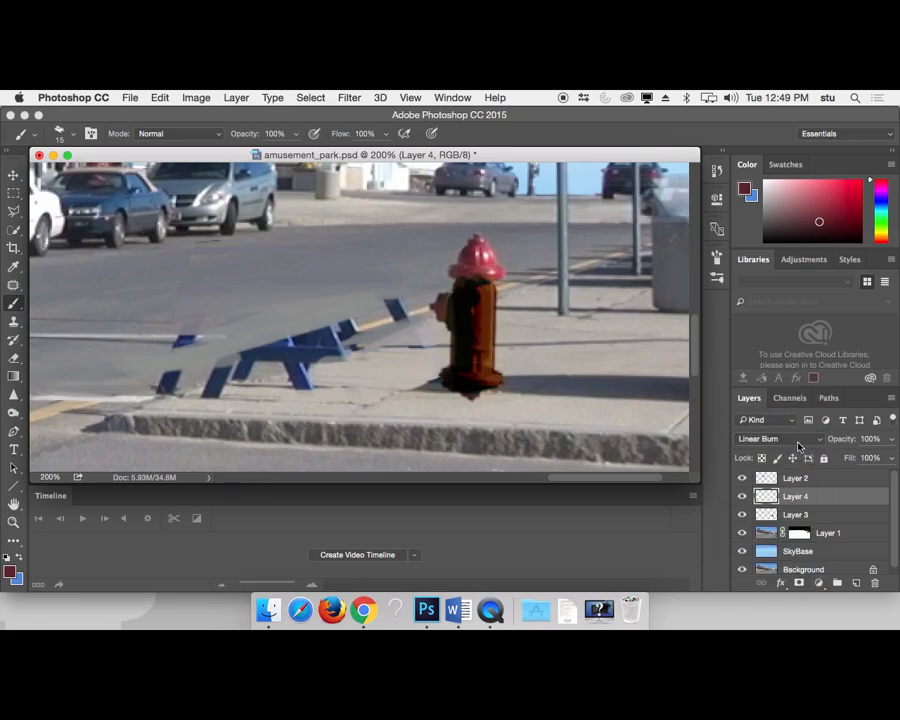
pyautogui.click(801, 444)
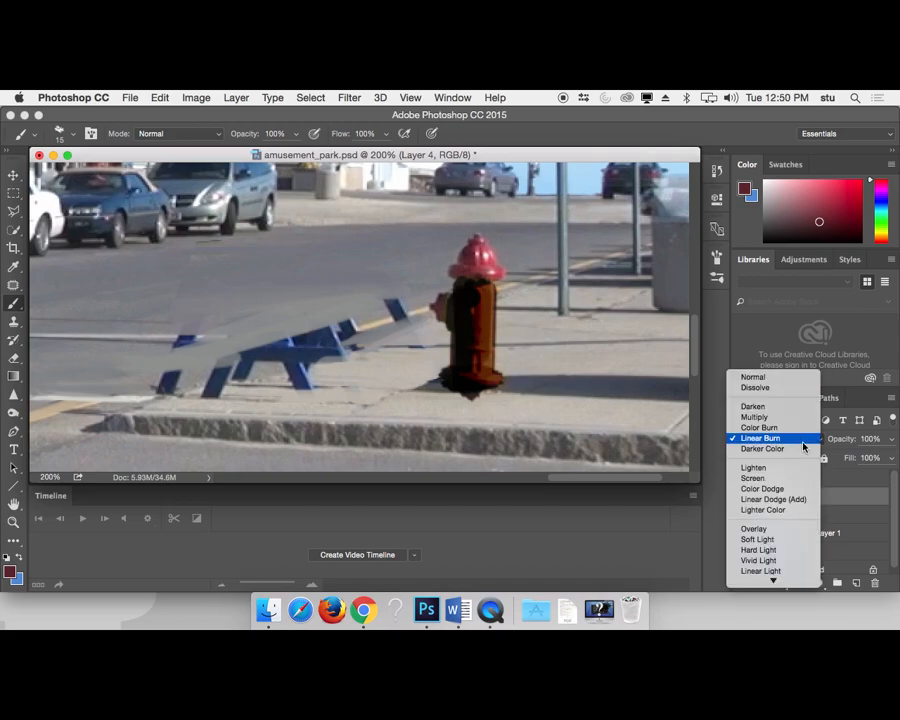
pyautogui.click(784, 540)
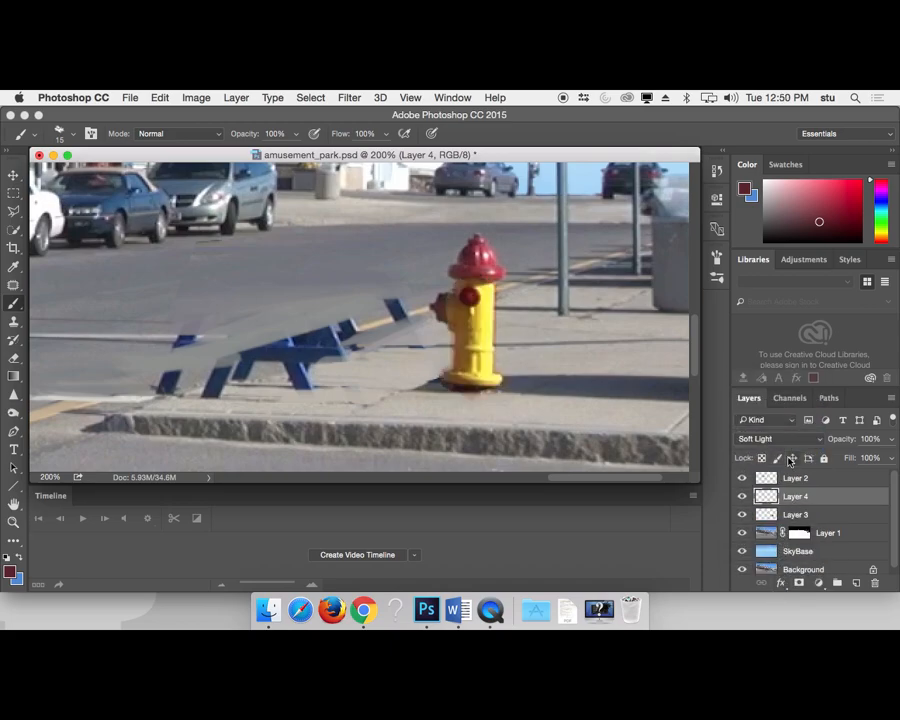
pyautogui.press('Delete')
# - Trace a selection around the hydrant's yellow body on Layer 1 with the Polygonal Lasso
pyautogui.press('super+equal')
pyautogui.press('l')
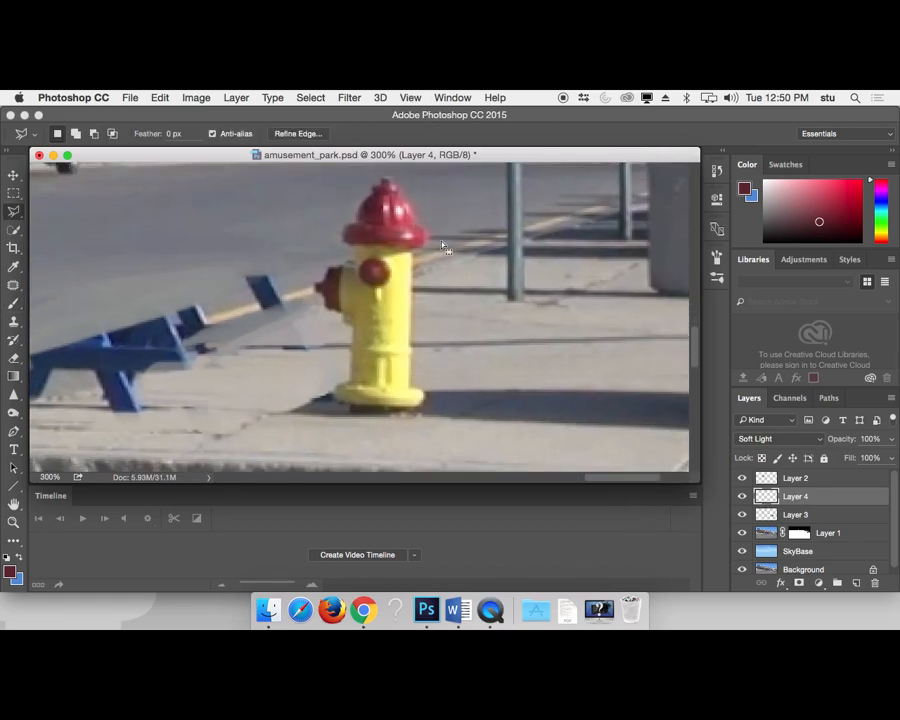
pyautogui.moveTo(360, 250); pyautogui.dragTo(366, 251)
pyautogui.click(822, 533)
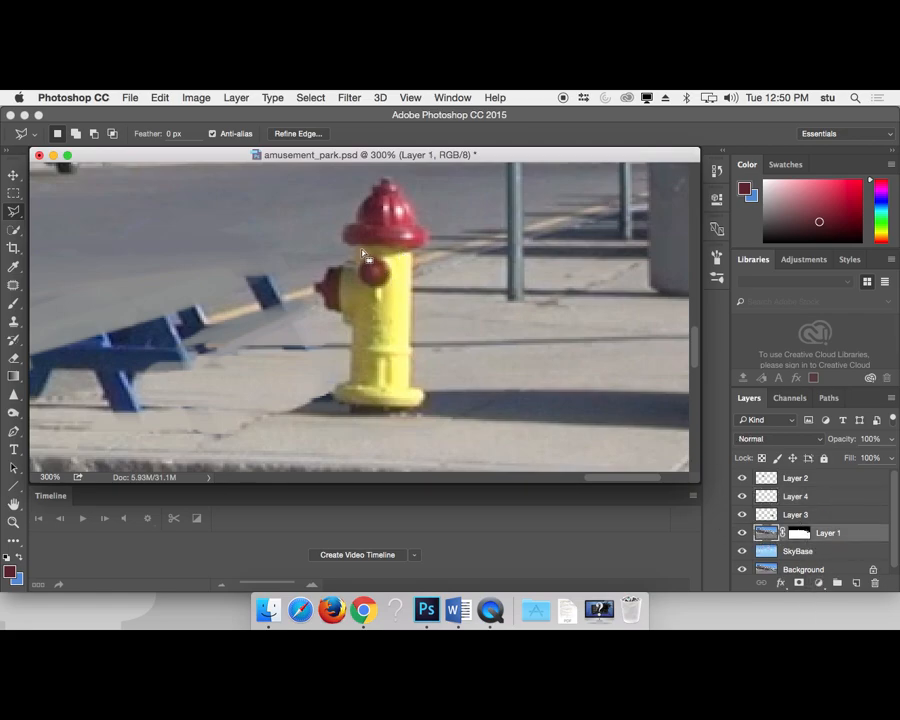
pyautogui.press('super+d')
pyautogui.click(412, 258)
pyautogui.click(410, 413)
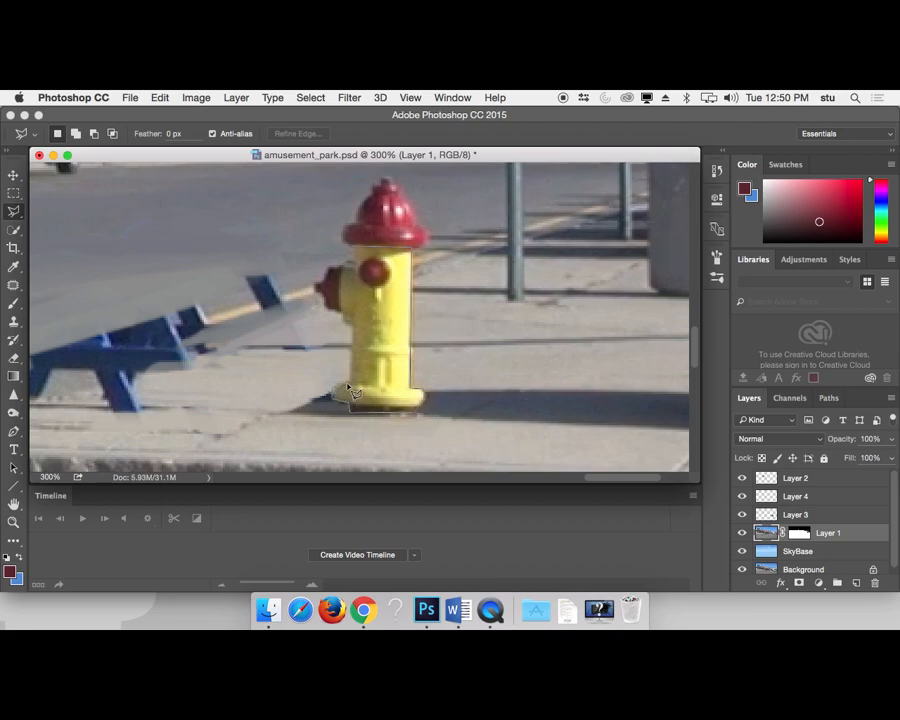
pyautogui.click(336, 396)
pyautogui.doubleClick(343, 318)
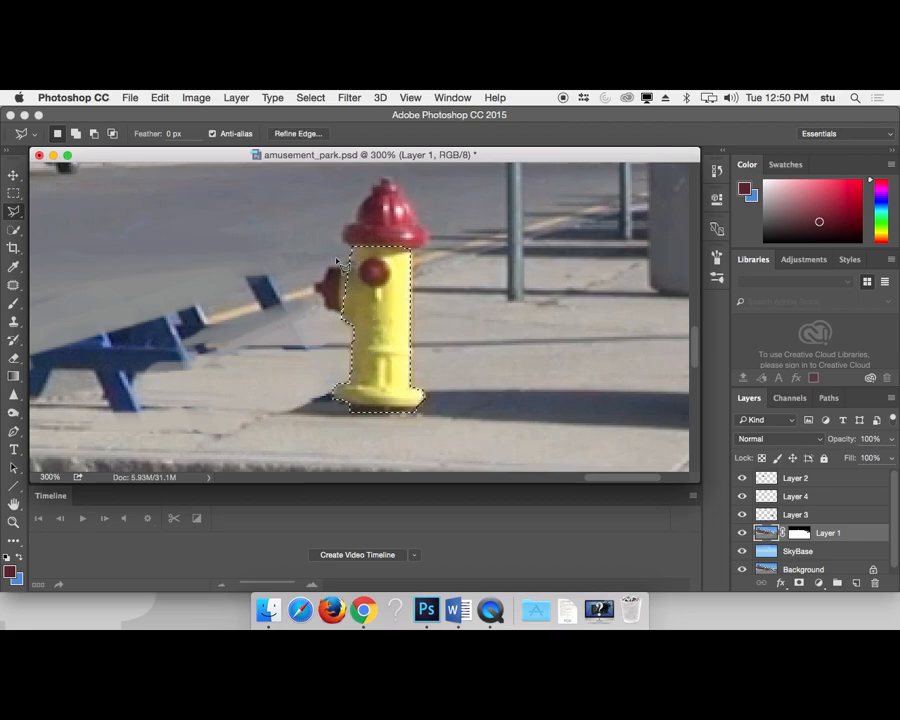
# - Add the missed strip beside the side nozzle to the hydrant selection and subtract the round front cap with the Elliptical Marquee
pyautogui.click(348, 269)
pyautogui.click(340, 266)
pyautogui.click(340, 312)
pyautogui.doubleClick(365, 320)
pyautogui.press('m')
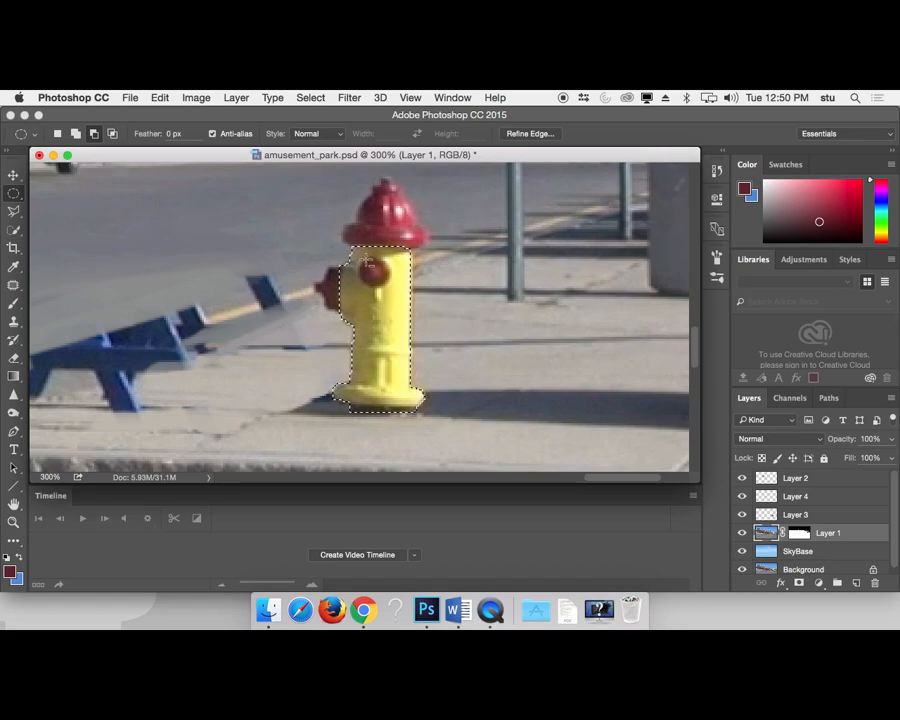
pyautogui.moveTo(366, 267); pyautogui.dragTo(381, 287)
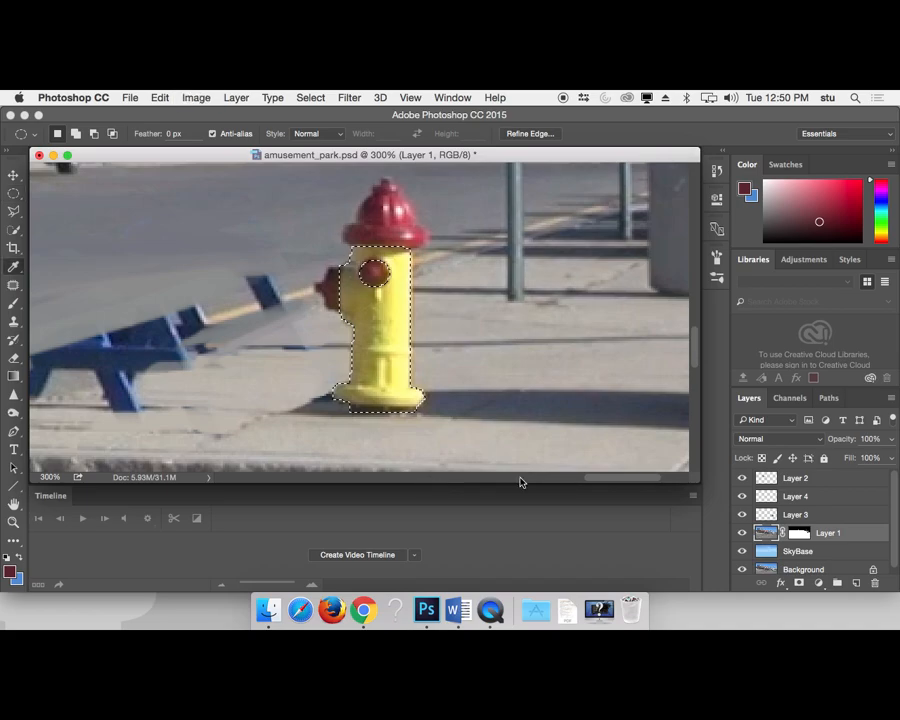
# - Recolour the selected hydrant body with Hue/Saturation at Hue -57, Saturation +10 and Lightness -17, and deselect it
pyautogui.press('super+u')
pyautogui.moveTo(268, 162); pyautogui.dragTo(604, 151)
pyautogui.moveTo(535, 244); pyautogui.dragTo(501, 243)
pyautogui.moveTo(535, 279); pyautogui.dragTo(522, 314)
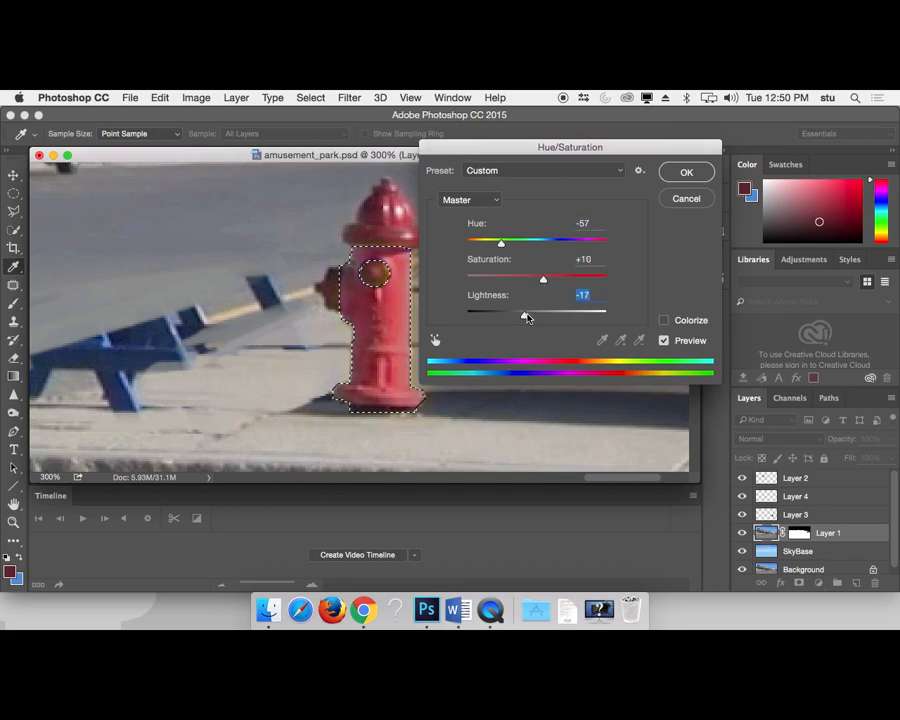
pyautogui.press('Return')
pyautogui.press('m')
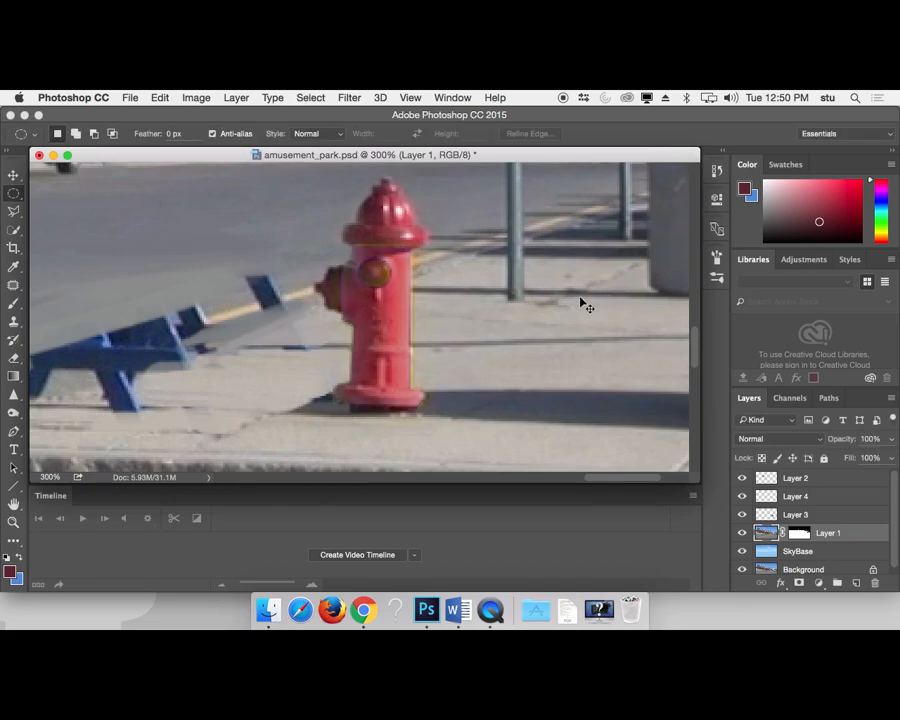
# - Examine the recoloured hydrant at actual size and check its edges close up for leftover yellow
pyautogui.press('super+1')
pyautogui.press('super+plus')
pyautogui.press('super+plus')
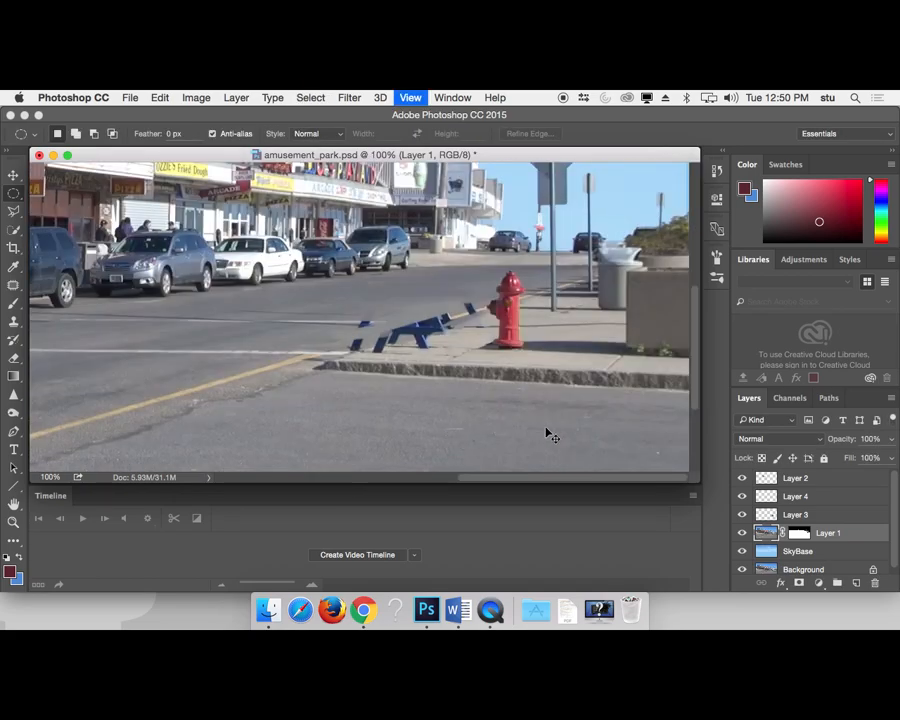
pyautogui.press('space')
pyautogui.moveTo(589, 315); pyautogui.dragTo(238, 274)
pyautogui.moveTo(516, 241); pyautogui.dragTo(458, 290)
pyautogui.press('super+plus')
pyautogui.moveTo(516, 286); pyautogui.dragTo(427, 303)
pyautogui.press('super+plus')
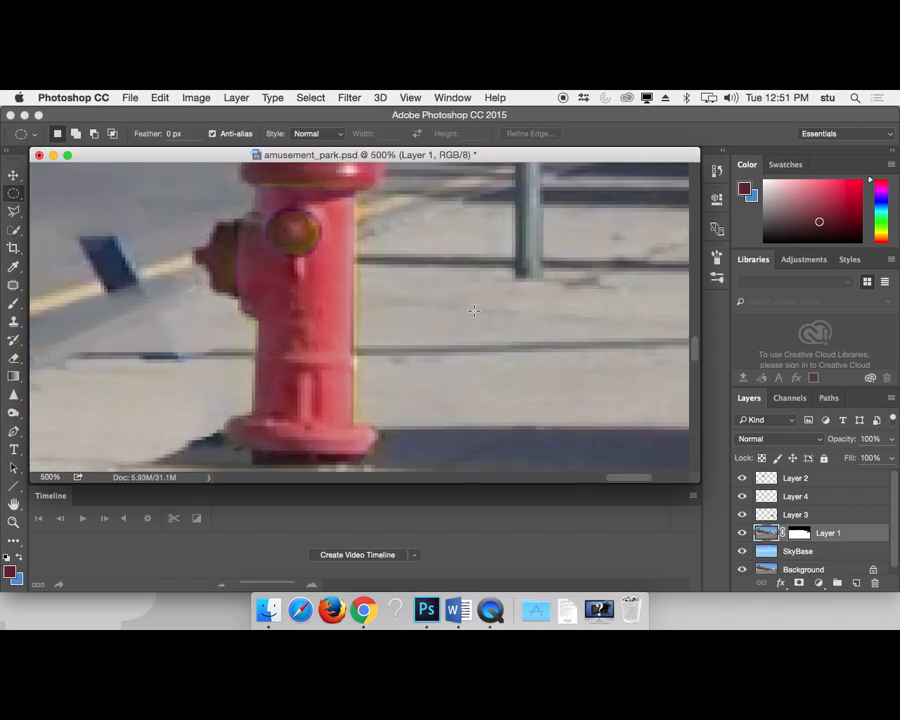
# - Try to paint over the yellow fringe on the hydrant's right edge with a size 1 brush and sampled dark red
pyautogui.press('b')
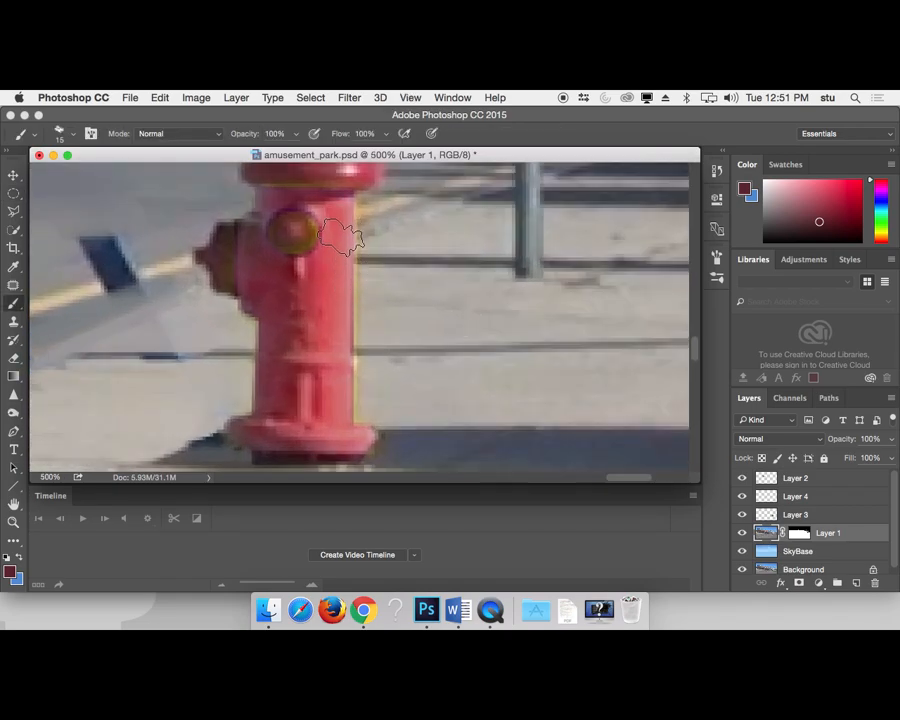
pyautogui.press('[')
pyautogui.press('[')
pyautogui.press('[')
pyautogui.press('[')
pyautogui.press('[')
pyautogui.press('[')
pyautogui.moveTo(361, 277); pyautogui.dragTo(317, 372)
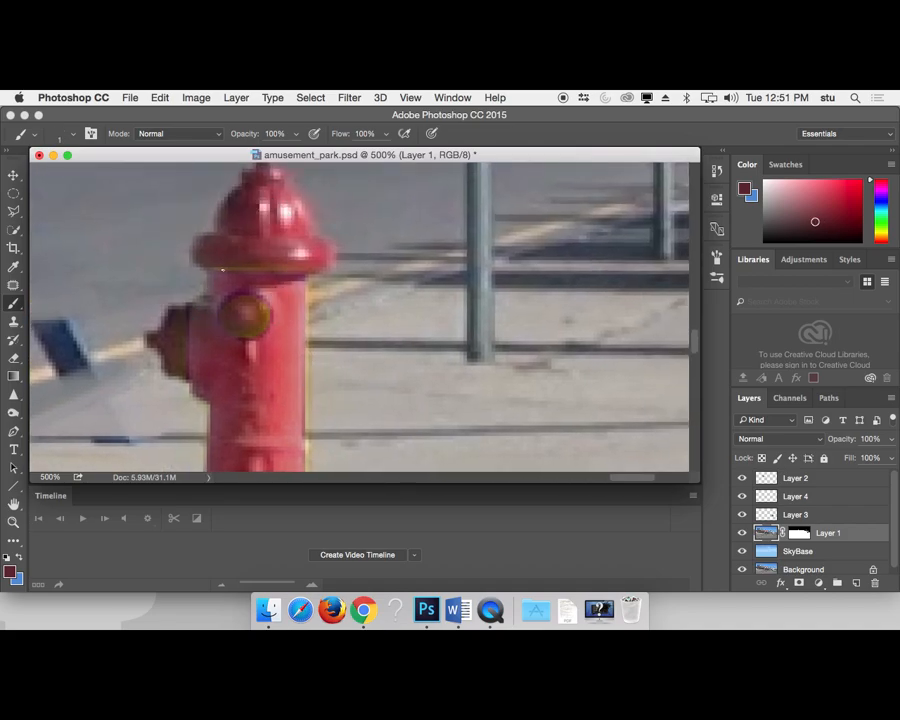
pyautogui.keyDown('alt'); pyautogui.click(270, 270); pyautogui.keyUp('alt')
pyautogui.scroll(-5, 311, 247)
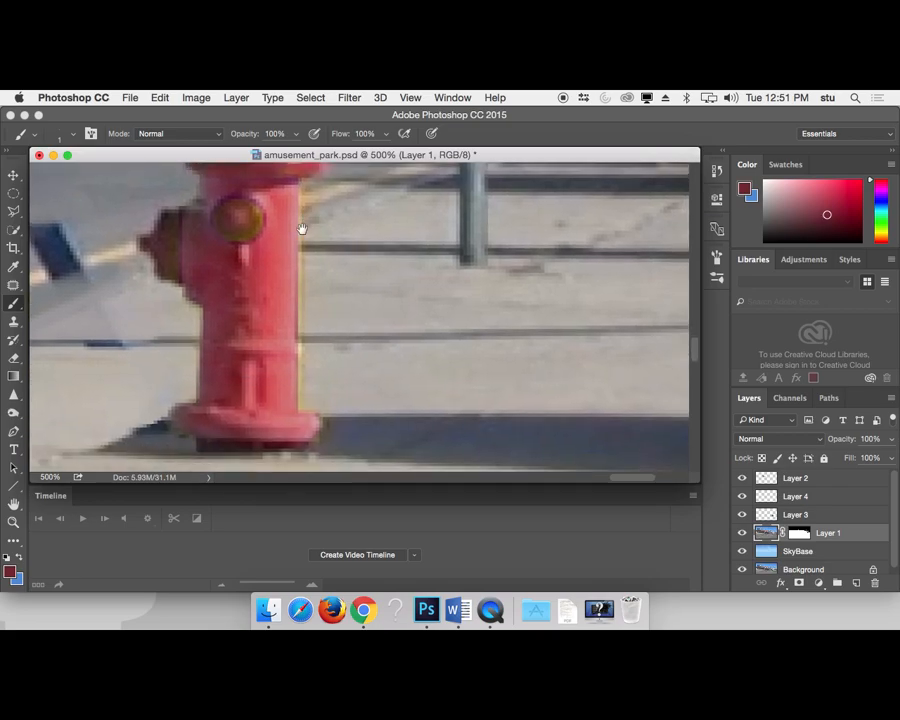
pyautogui.keyDown('alt'); pyautogui.click(239, 261); pyautogui.keyUp('alt')
pyautogui.moveTo(298, 183); pyautogui.dragTo(297, 374)
pyautogui.press('super+z')
pyautogui.moveTo(297, 187)
pyautogui.mouseDown()
pyautogui.moveTo(297, 429)
pyautogui.moveTo(294, 196)
pyautogui.moveTo(288, 411)
pyautogui.mouseUp()
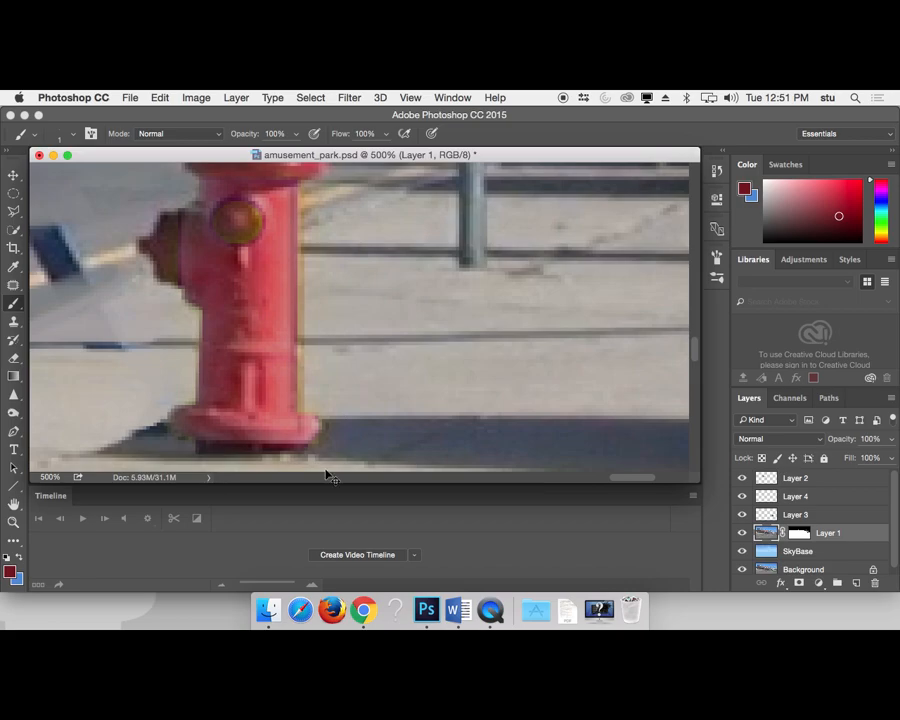
# - Undo the brush strokes along the hydrant's right edge
pyautogui.press('super+minus')
pyautogui.keyDown('alt'); pyautogui.click(302, 222); pyautogui.keyUp('alt')
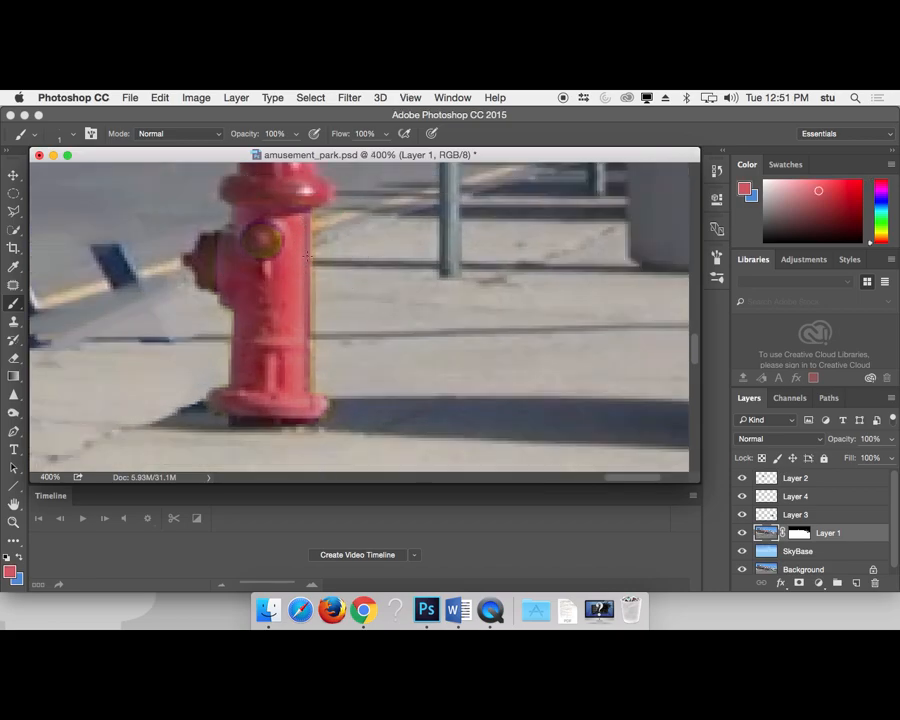
pyautogui.press('super+z')
pyautogui.press('super+alt+z')
pyautogui.press('super+alt+z')
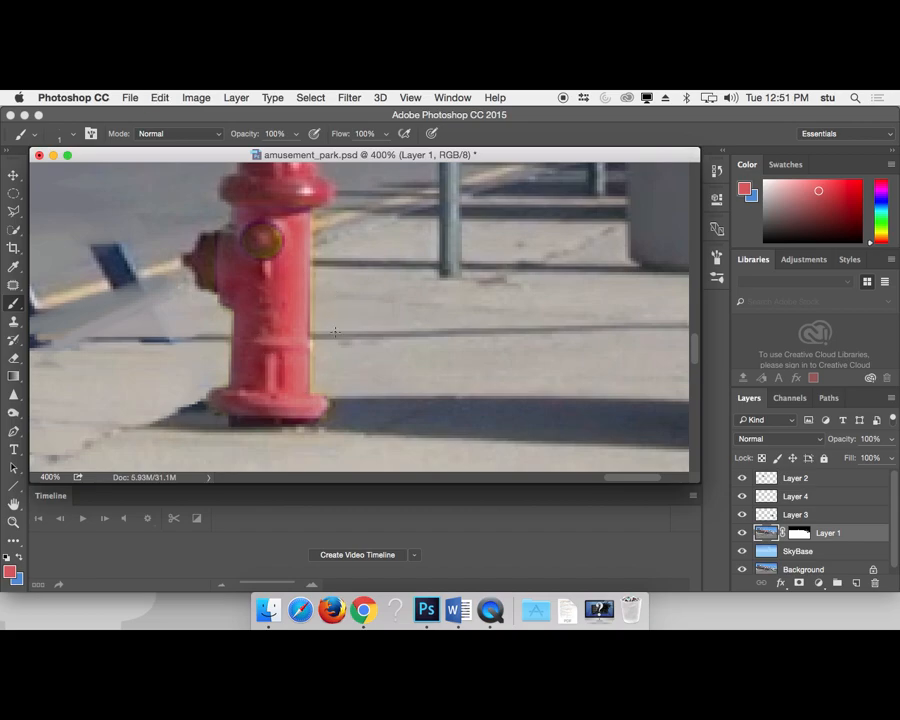
pyautogui.press('m')
pyautogui.moveTo(317, 210); pyautogui.dragTo(307, 334)
pyautogui.press('super+d')
# - Select a thin vertical strip inside the hydrant's right edge and stretch it outward with Free Transform over the yellow fringe, and deselect it
pyautogui.hotkey('shift', 'm')
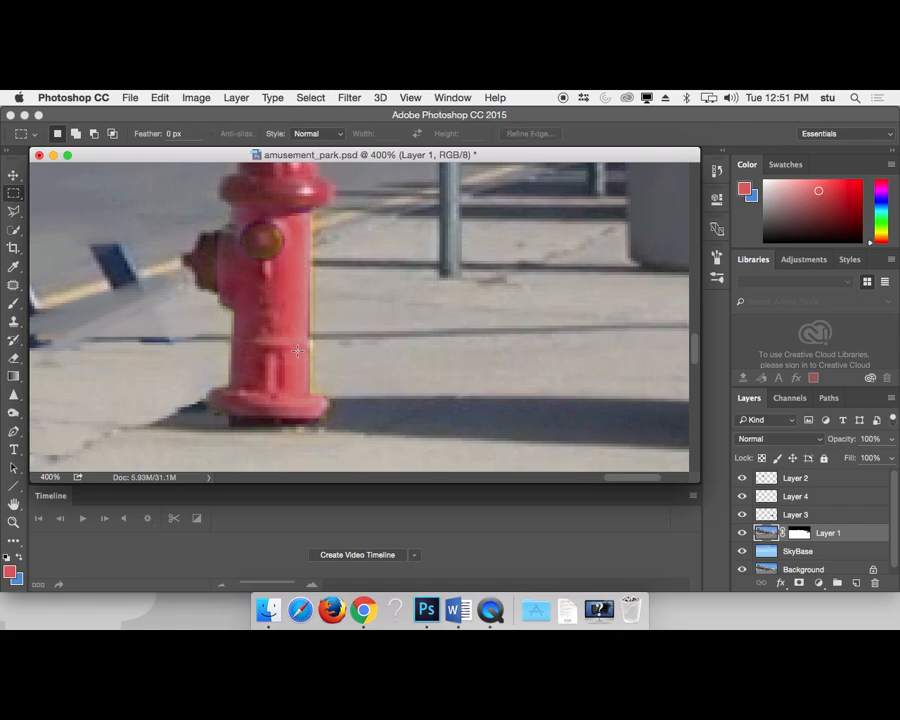
pyautogui.moveTo(313, 207); pyautogui.dragTo(304, 399)
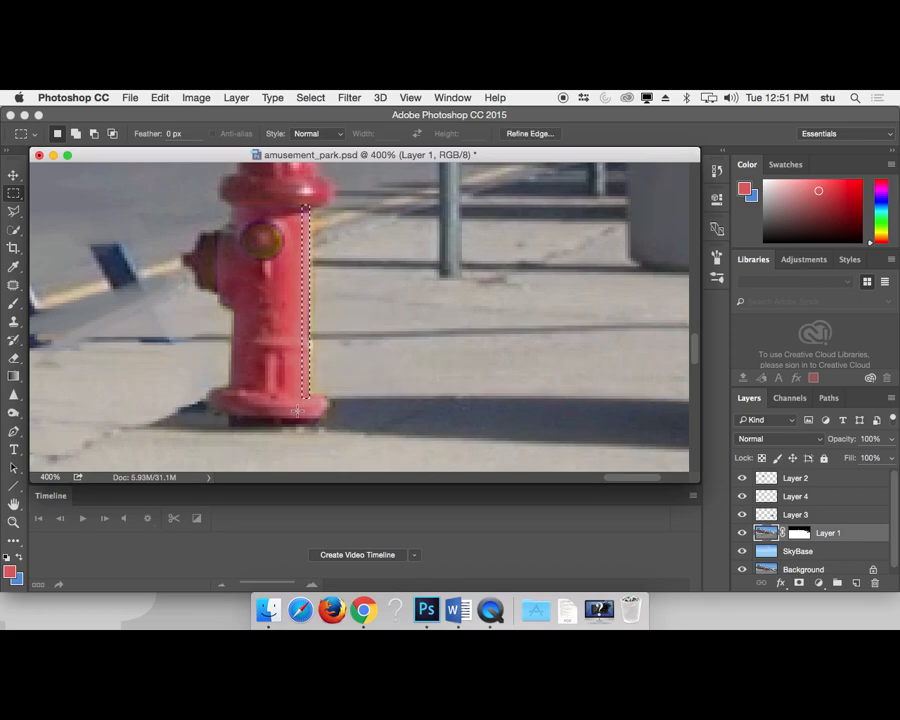
pyautogui.press('super+t')
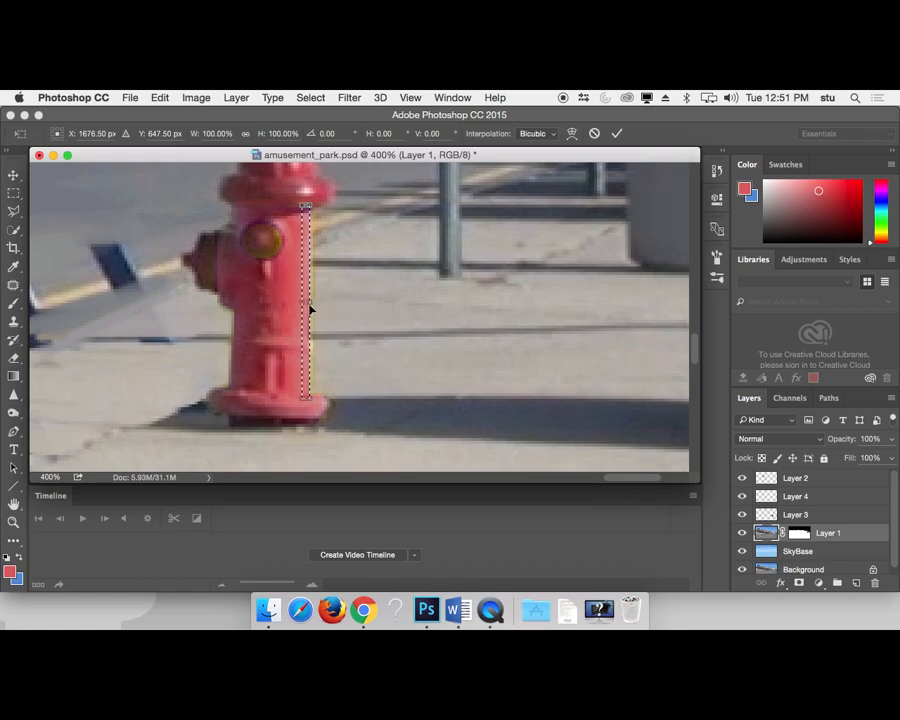
pyautogui.moveTo(312, 301); pyautogui.dragTo(315, 302)
pyautogui.press('Return')
pyautogui.press('super+d')
# - Review the recoloured hydrant within the whole street photo at 50% zoom
pyautogui.press('super+minus')
pyautogui.press('super+minus')
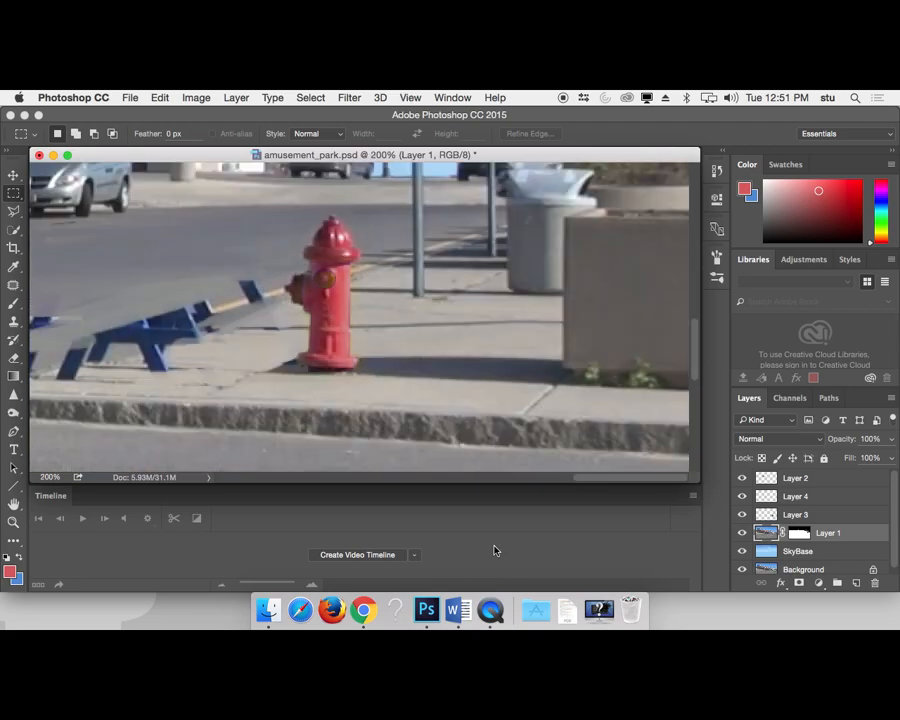
pyautogui.press('super+minus')
pyautogui.press('super+minus')
pyautogui.press('super+minus')
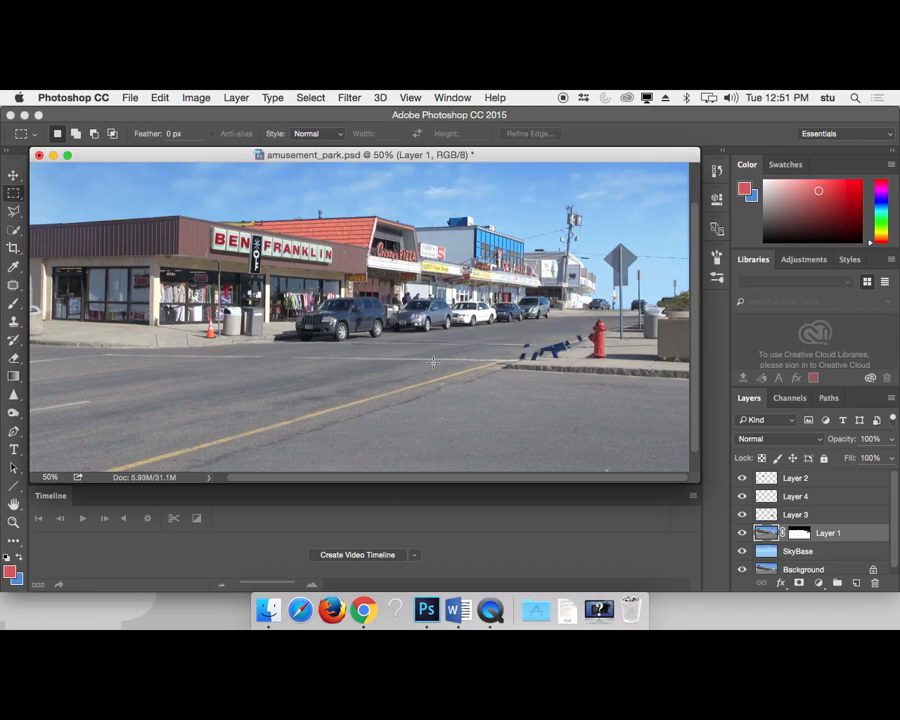
pyautogui.moveTo(398, 330); pyautogui.dragTo(371, 441)
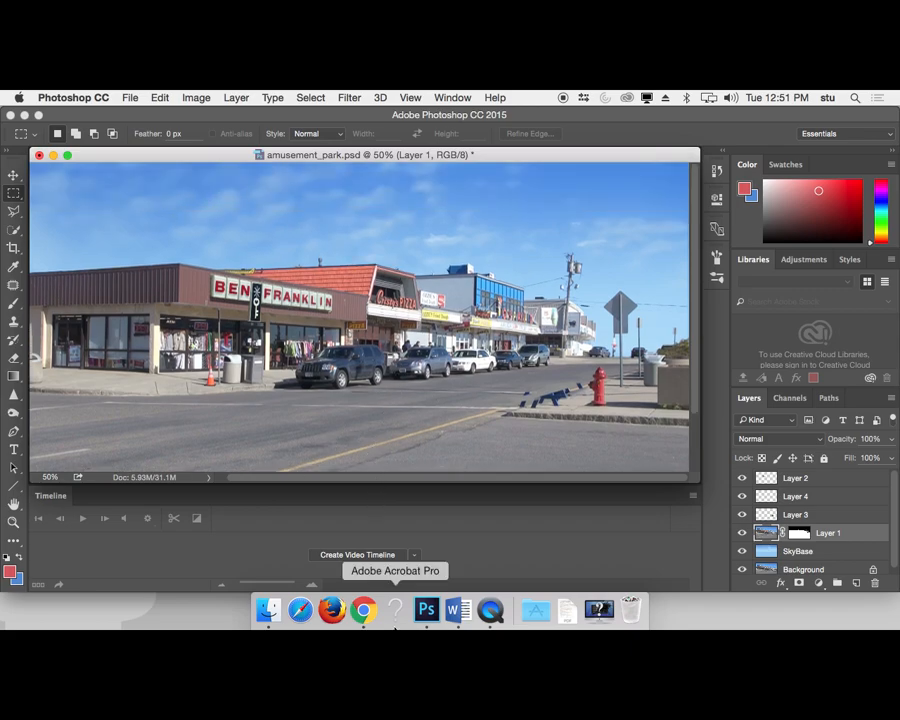
# - Open the Ferris wheel image MIN 175 Coney Island.png from the ref folder on the Desktop
pyautogui.press('super+o')
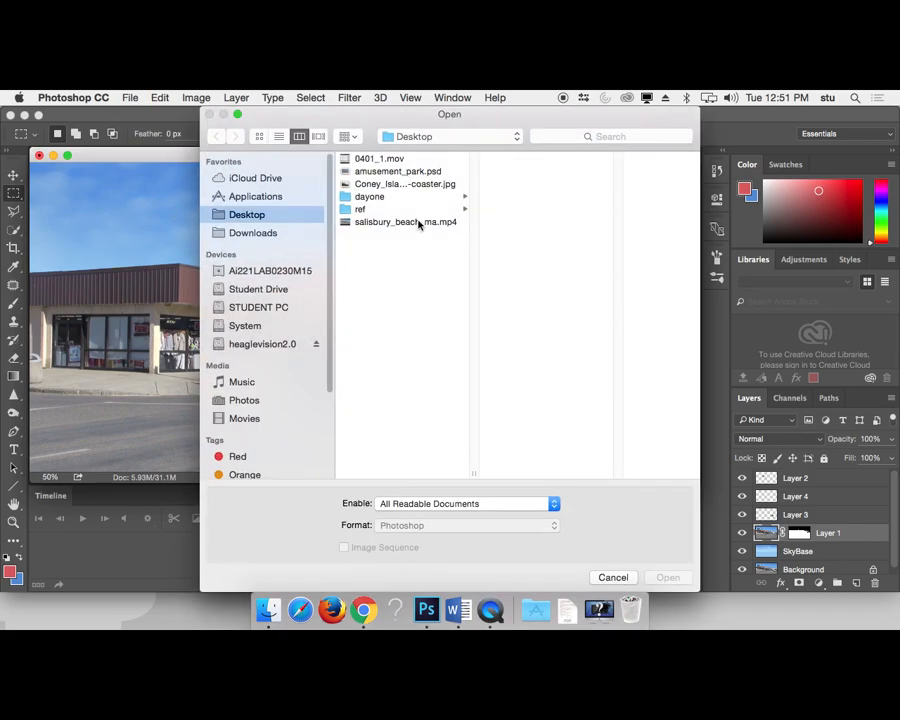
pyautogui.click(362, 209)
pyautogui.click(543, 197)
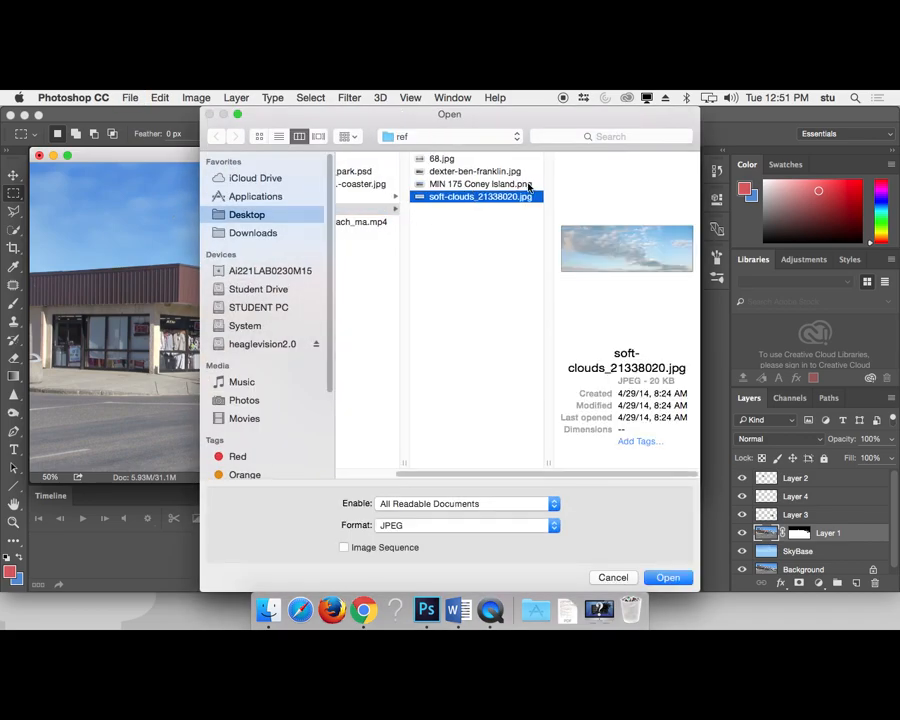
pyautogui.click(492, 186)
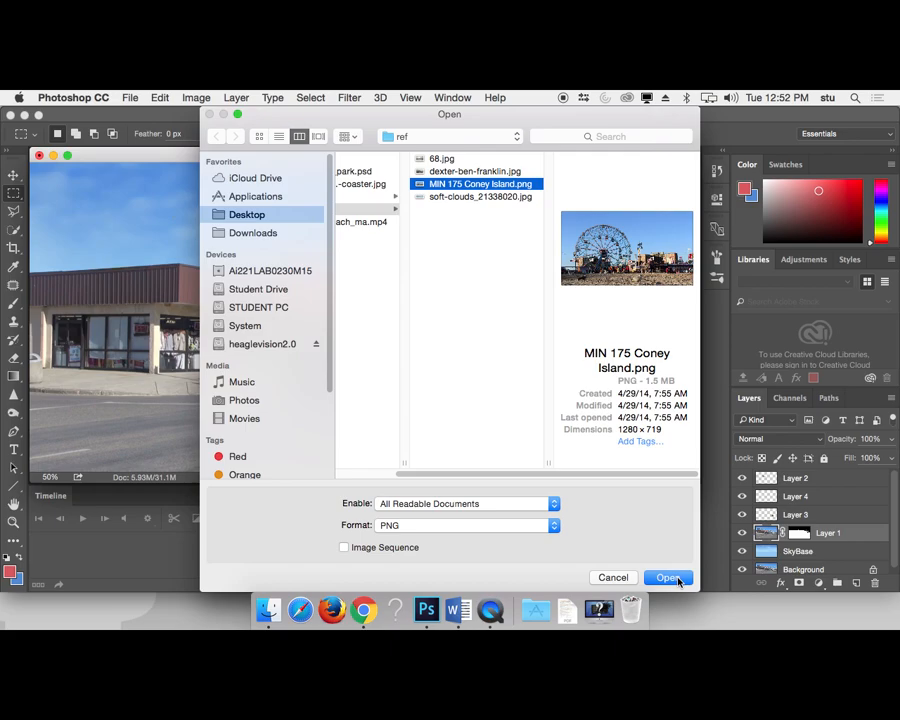
pyautogui.press('Return')
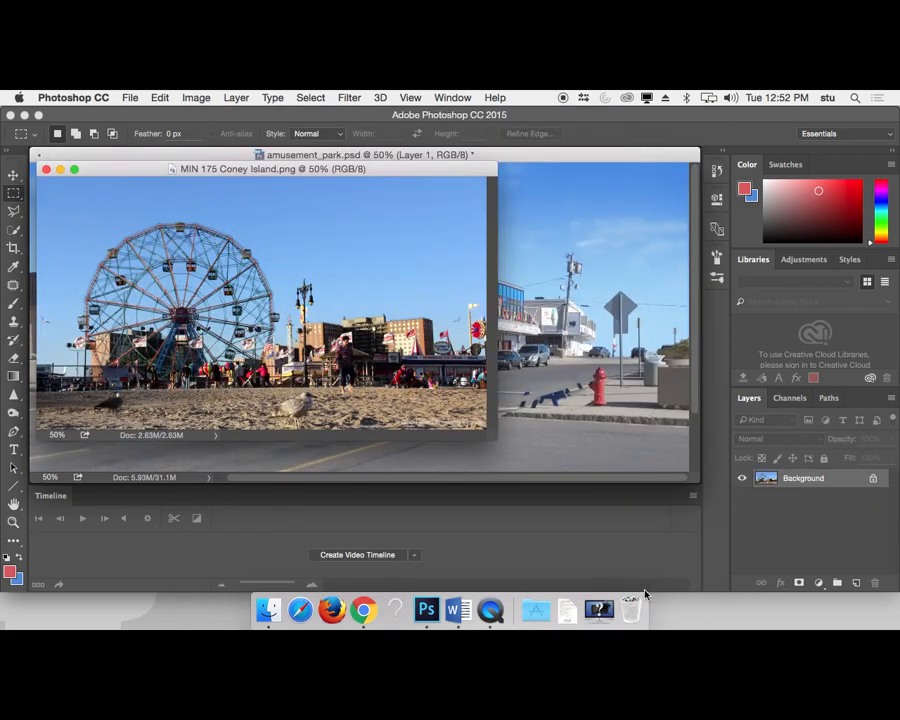
# - Open the second Ferris wheel image, 68.jpg, from the ref folder
pyautogui.press('super+o')
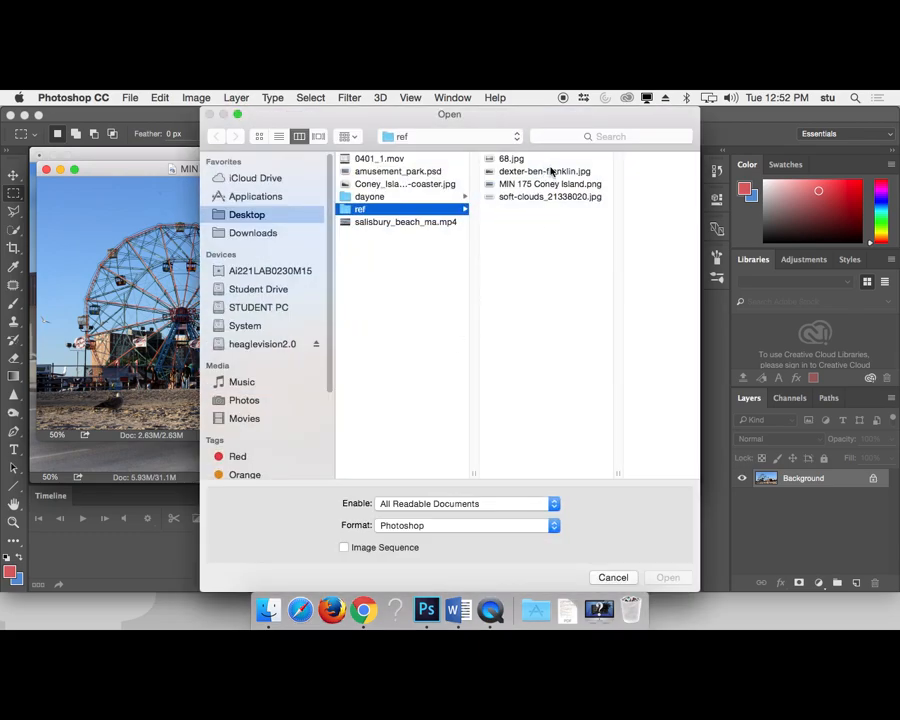
pyautogui.click(548, 171)
pyautogui.click(496, 158)
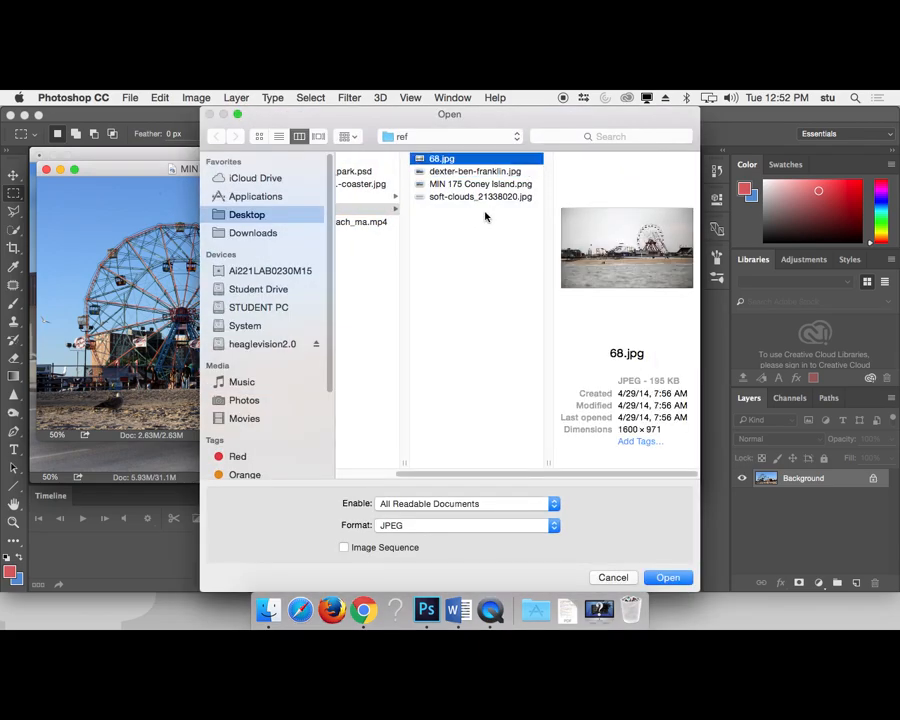
pyautogui.press('Return')
# - Move the 68.jpg window down clear of the other Ferris wheel image and bring MIN 175 Coney Island.png to the front
pyautogui.press('super+Tab')
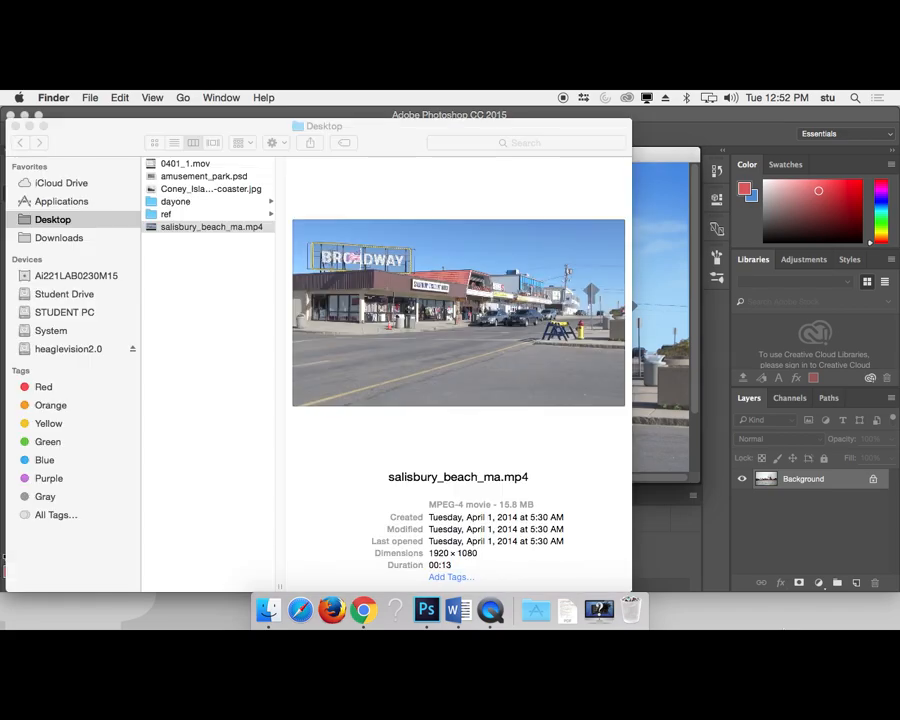
pyautogui.click(684, 121)
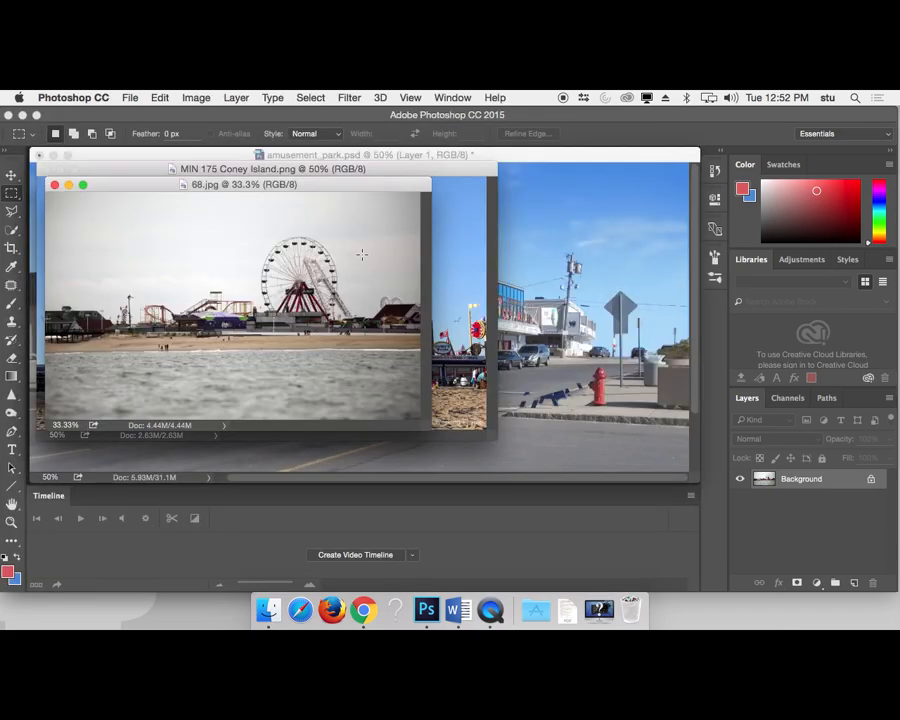
pyautogui.moveTo(302, 189); pyautogui.dragTo(371, 367)
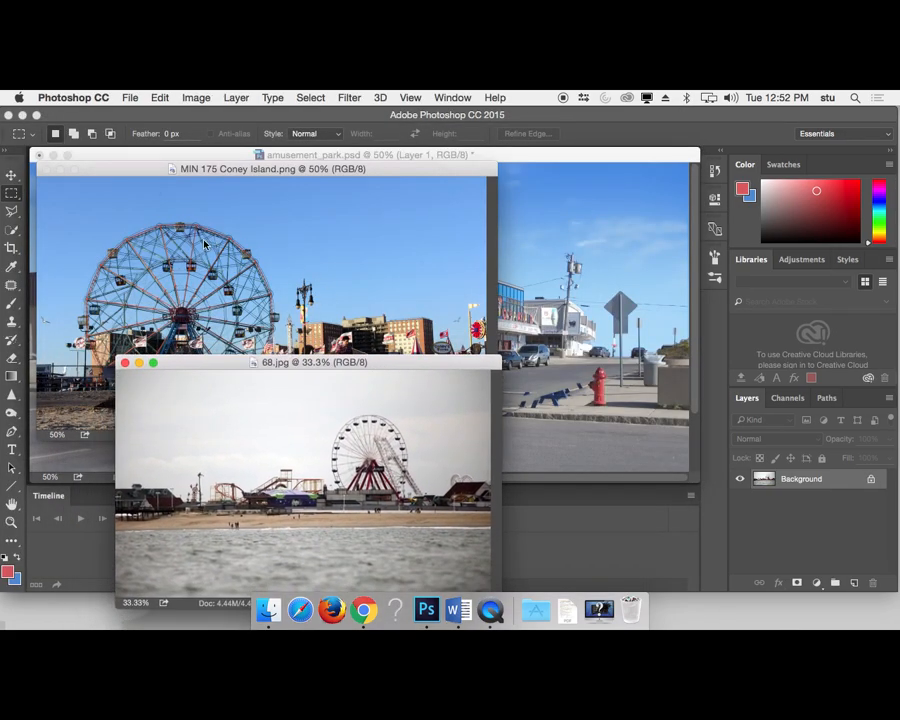
pyautogui.click(259, 198)
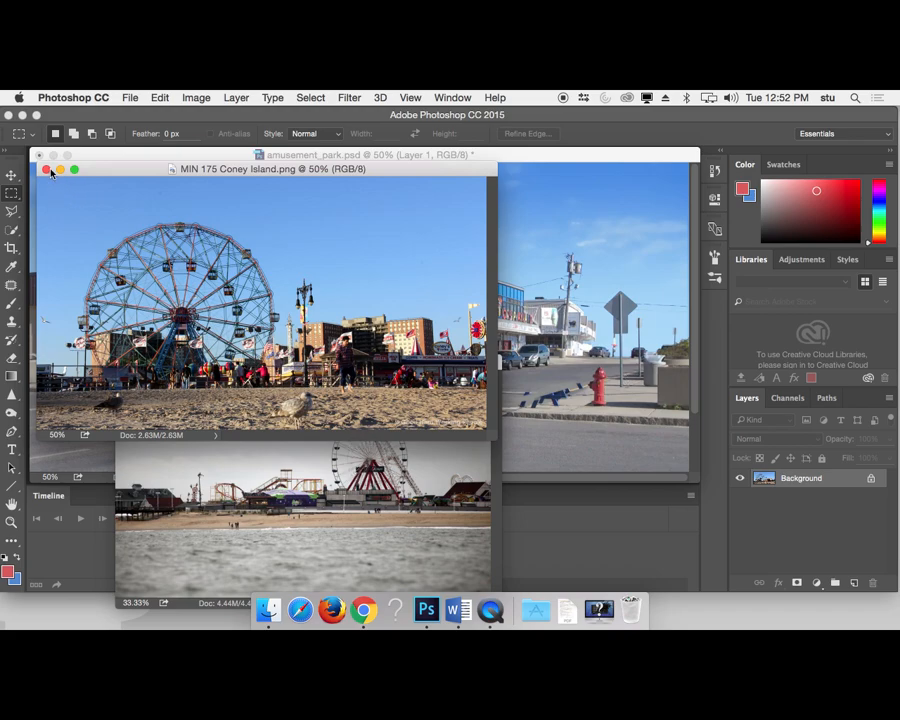
# - Reposition and enlarge the 68.jpg window and duplicate its Blue channel
pyautogui.moveTo(273, 366); pyautogui.dragTo(262, 208)
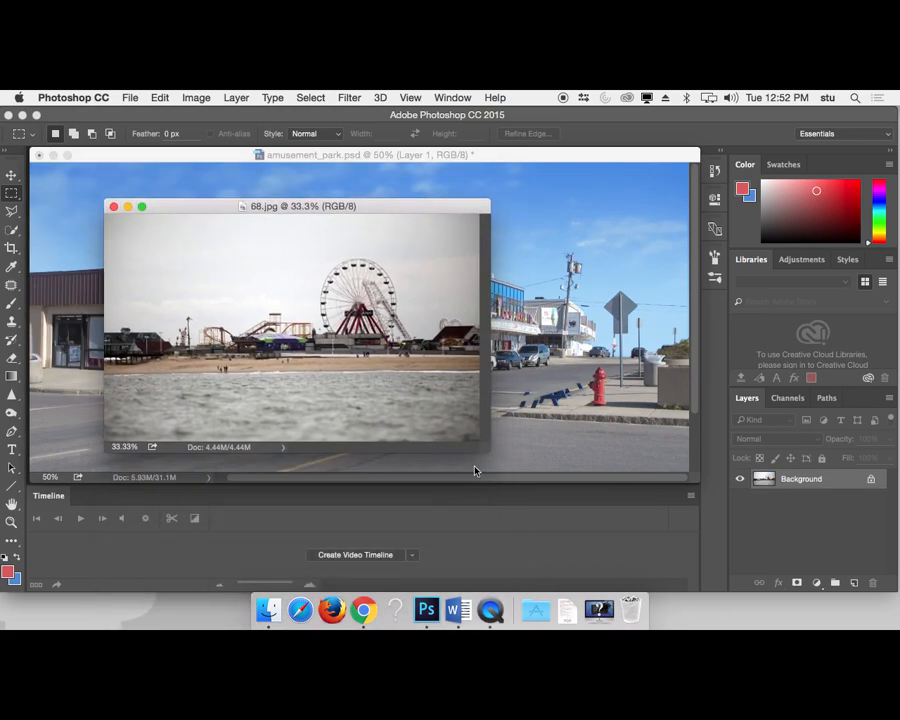
pyautogui.moveTo(481, 444); pyautogui.dragTo(591, 480)
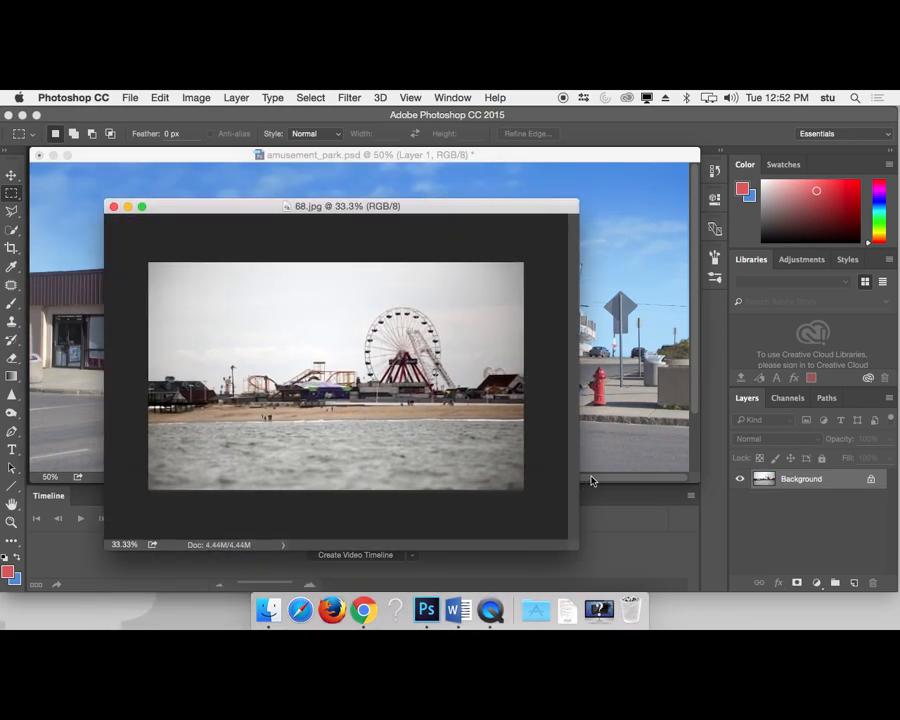
pyautogui.click(788, 398)
pyautogui.click(779, 474)
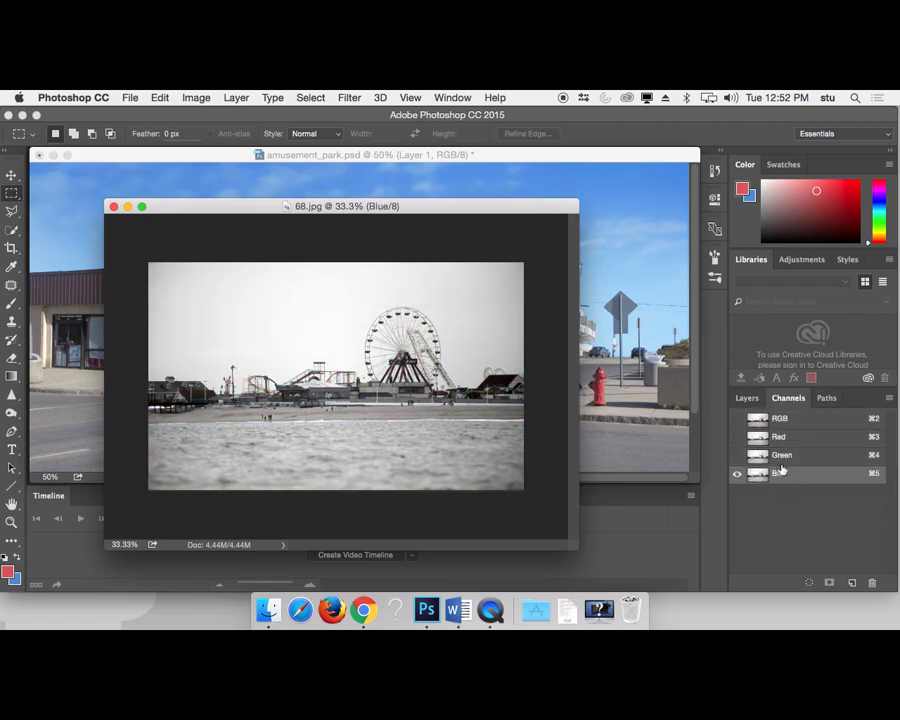
pyautogui.moveTo(780, 478); pyautogui.dragTo(839, 584)
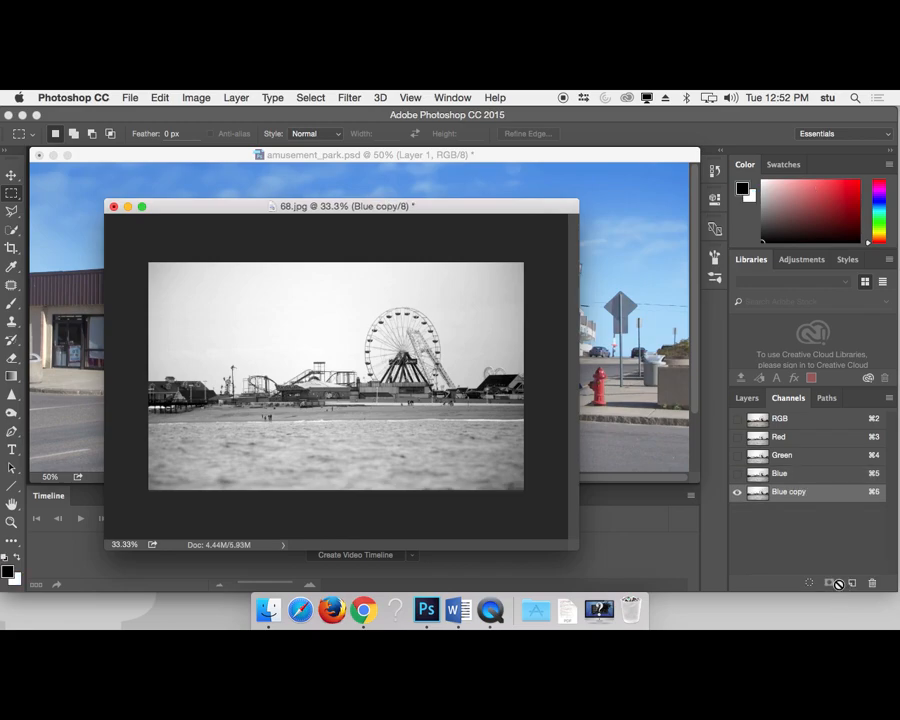
# - Apply Levels to the Blue copy channel with input black 112 and input white 232, and invert the channel
pyautogui.press('super+l')
pyautogui.moveTo(449, 327); pyautogui.dragTo(618, 149)
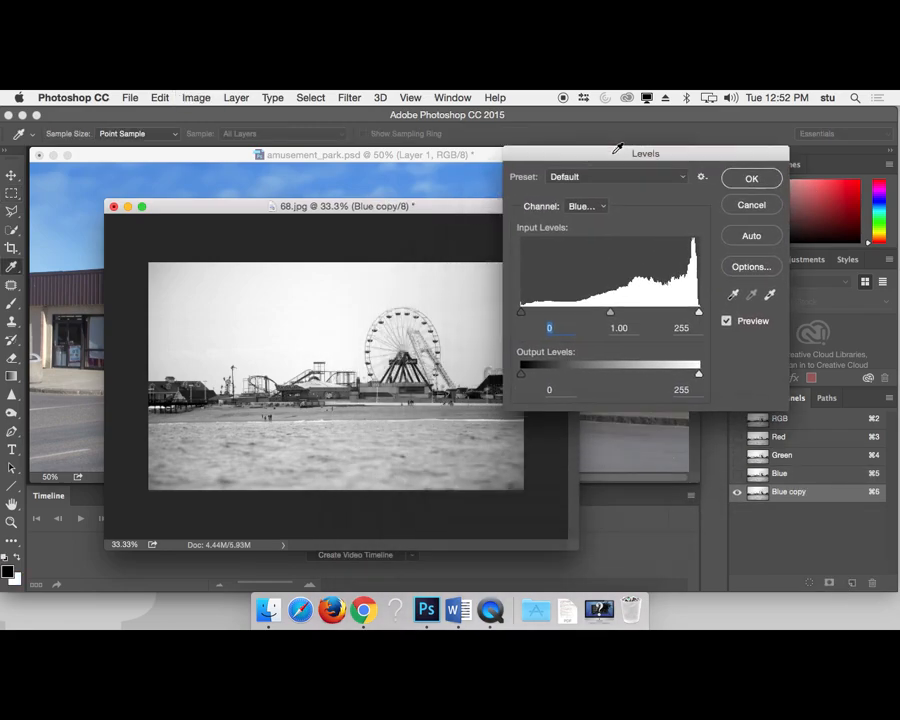
pyautogui.moveTo(524, 312); pyautogui.dragTo(601, 326)
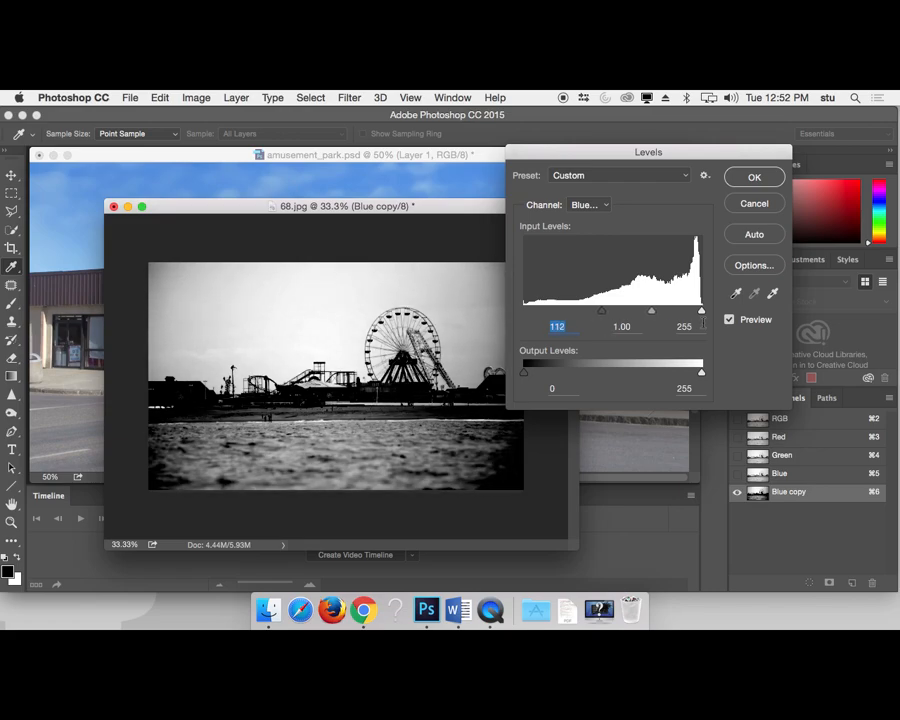
pyautogui.click(700, 312)
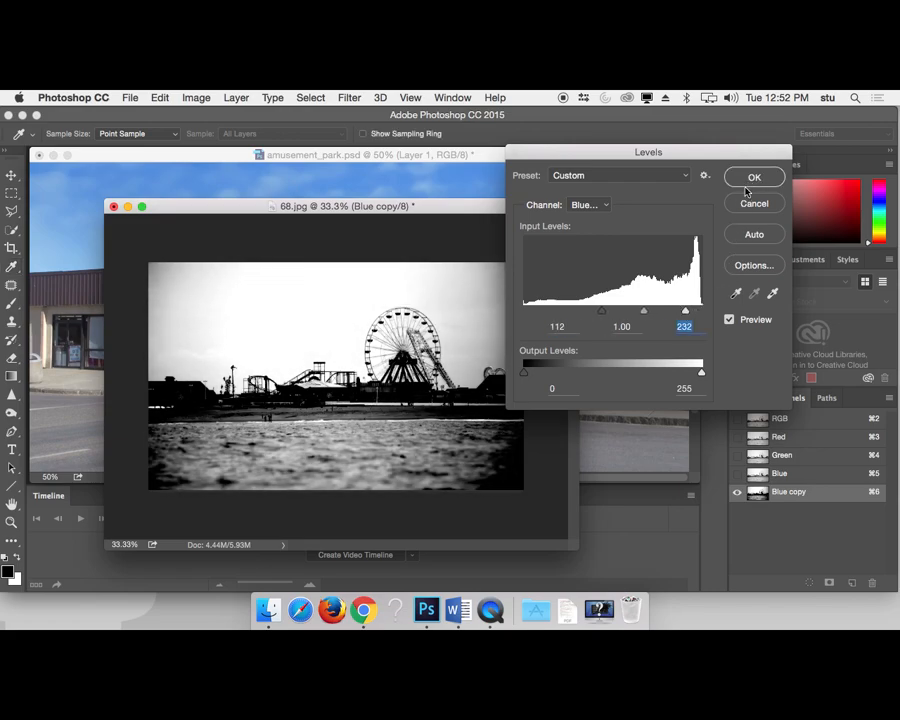
pyautogui.click(752, 178)
pyautogui.press('super+i')
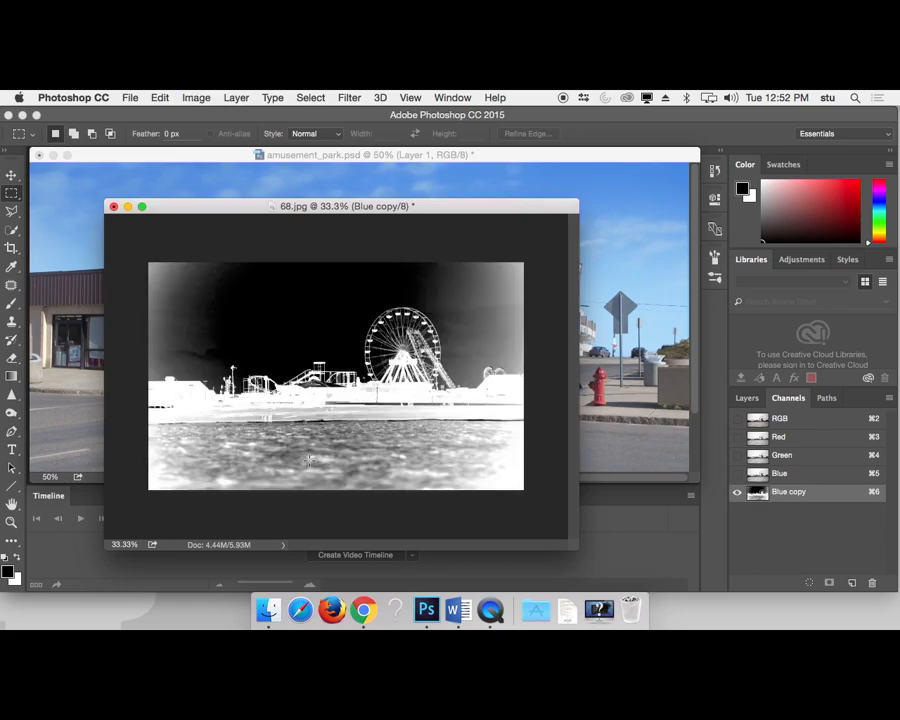
# - Fill the beach and water area of the Blue copy channel with white and a strip across the upper sky with black
pyautogui.moveTo(148, 398); pyautogui.dragTo(548, 550)
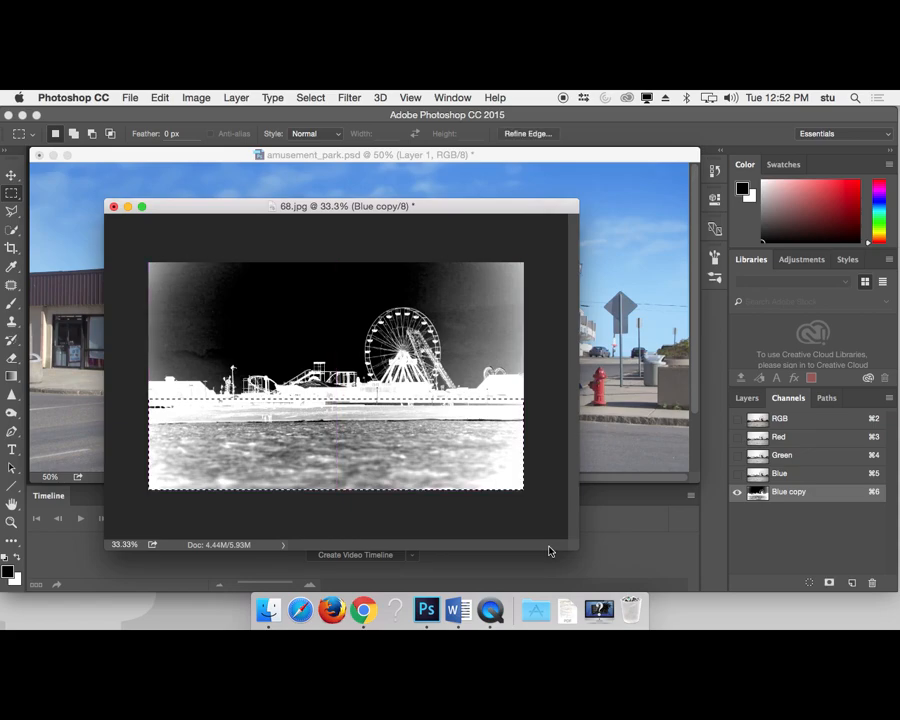
pyautogui.press('super+BackSpace')
pyautogui.press('super+d')
pyautogui.moveTo(121, 263); pyautogui.dragTo(544, 296)
pyautogui.hotkey('alt', 'BackSpace')
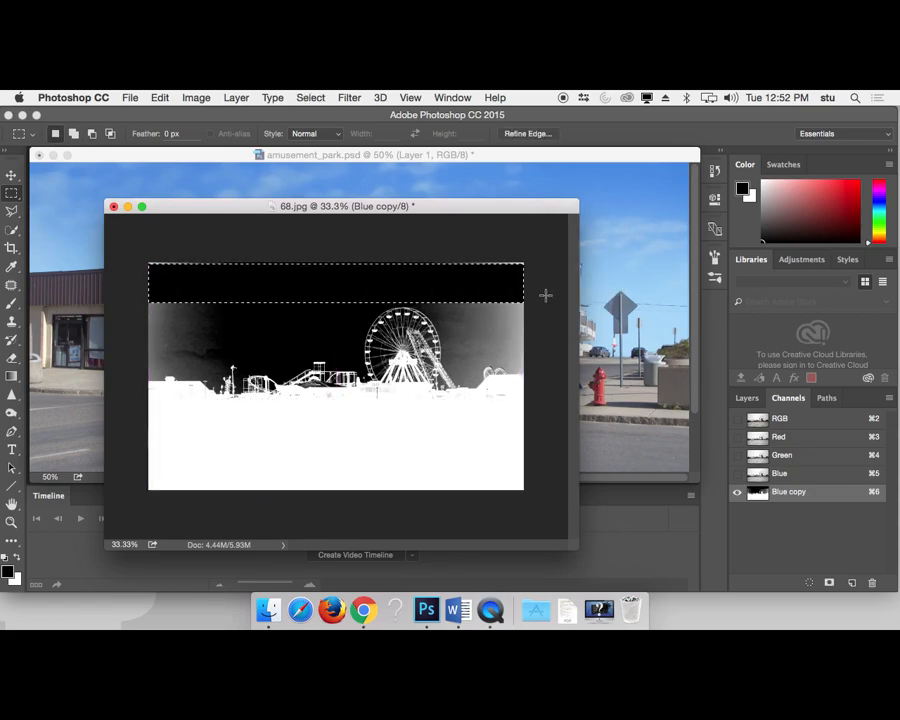
pyautogui.press('super+d')
# - Fill the grey sky areas on the right and left sides of the Blue copy channel with black, avoiding the rides
pyautogui.moveTo(539, 246); pyautogui.dragTo(224, 225)
pyautogui.click(547, 297)
pyautogui.moveTo(536, 280); pyautogui.dragTo(445, 362)
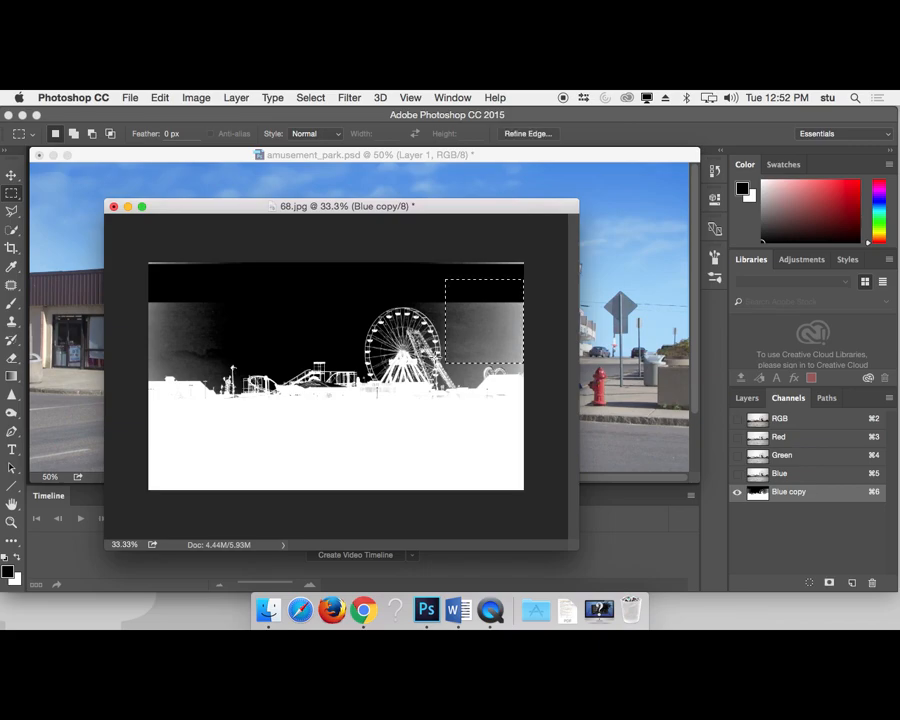
pyautogui.hotkey('alt', 'BackSpace')
pyautogui.press('super+d')
pyautogui.moveTo(128, 253); pyautogui.dragTo(211, 380)
pyautogui.hotkey('alt', 'BackSpace')
pyautogui.press('super+d')
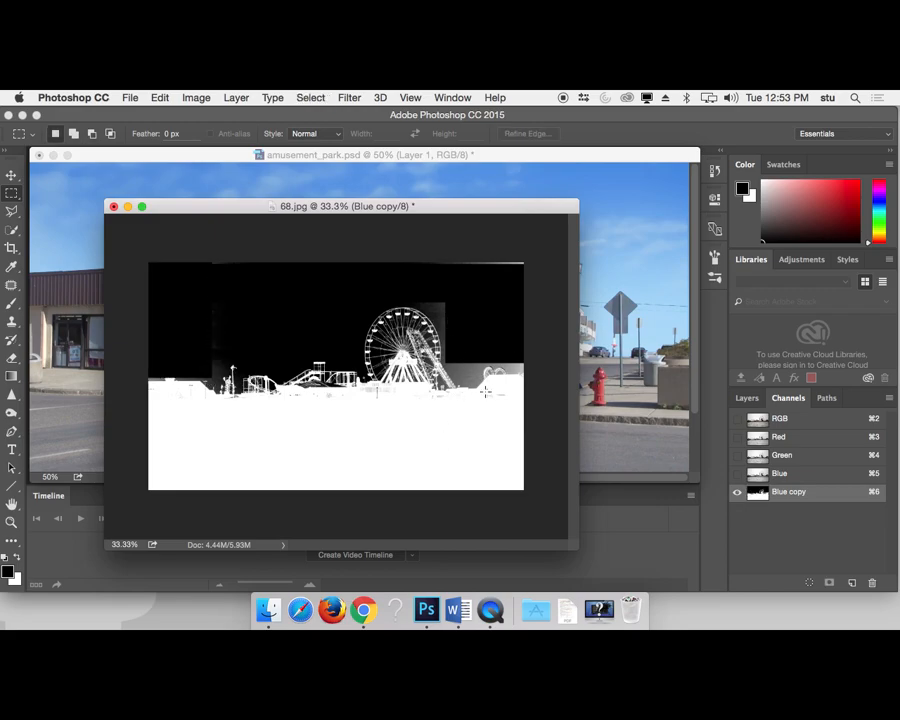
# - Paint out the remaining white line along the channel's upper right edge in black with an enlarged brush
pyautogui.press('b')
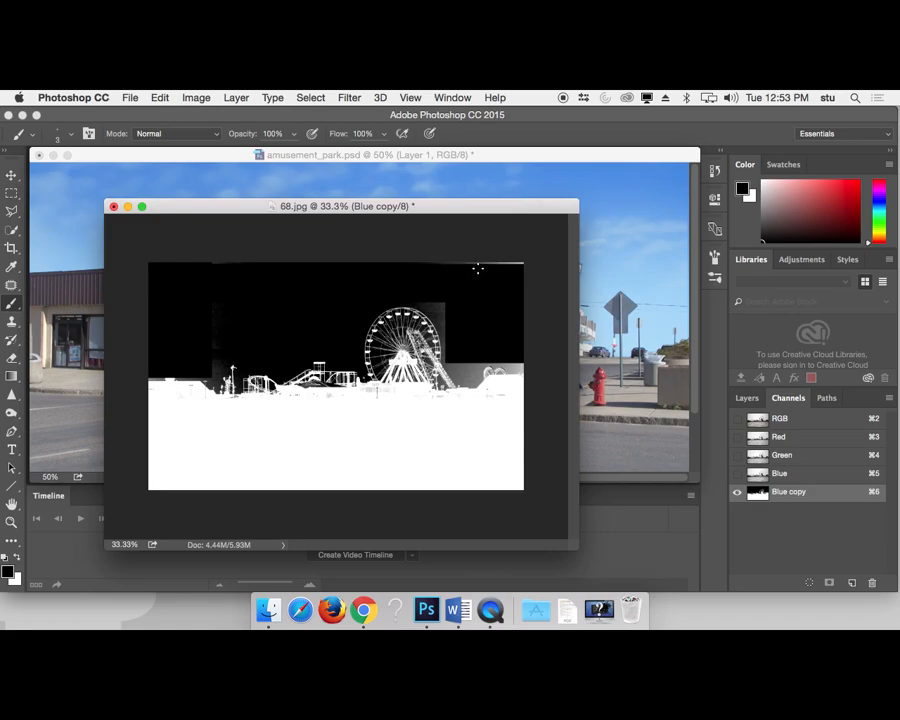
pyautogui.press(']')
pyautogui.press(']')
pyautogui.press(']')
pyautogui.press(']')
pyautogui.press(']')
pyautogui.moveTo(473, 263); pyautogui.dragTo(514, 259)
# - Darken the leftover grey sky around the Ferris wheel and right skyline with the Burn tool, range Shadows, exposure 71%
pyautogui.click(14, 413)
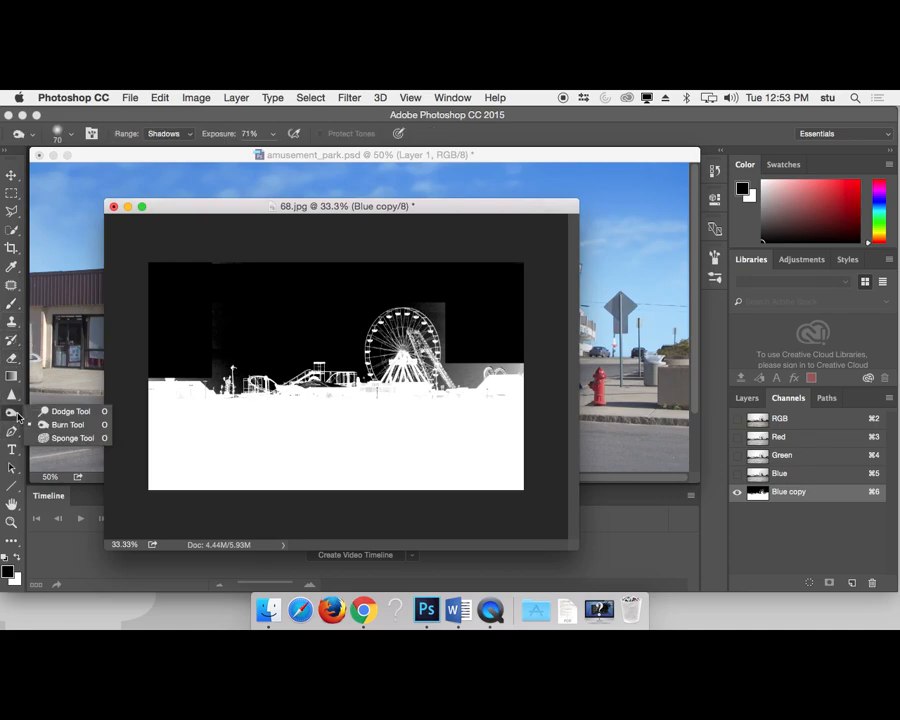
pyautogui.click(31, 425)
pyautogui.click(160, 134)
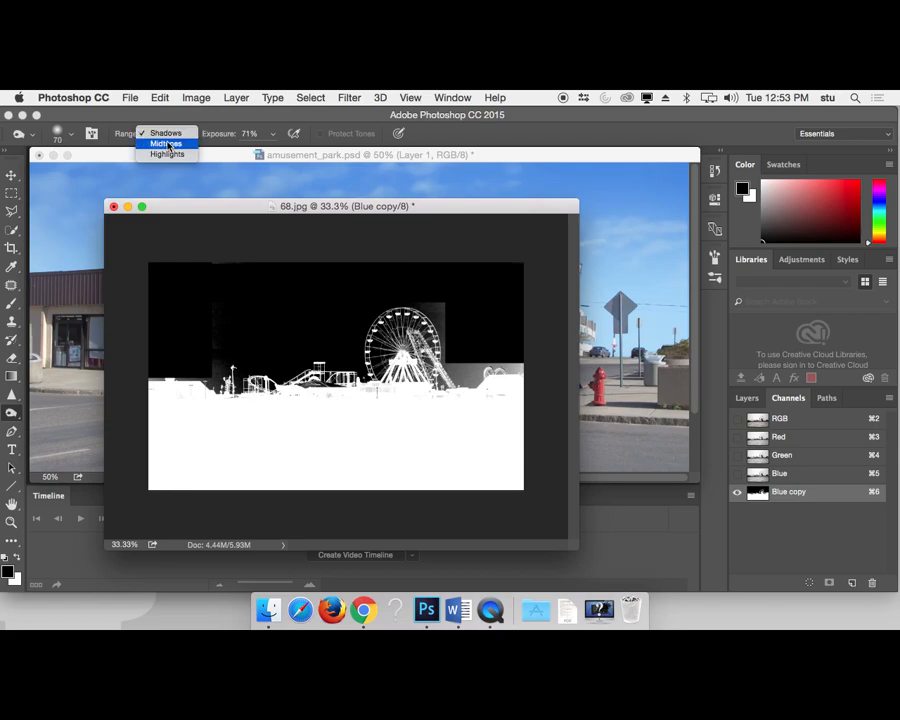
pyautogui.click(169, 134)
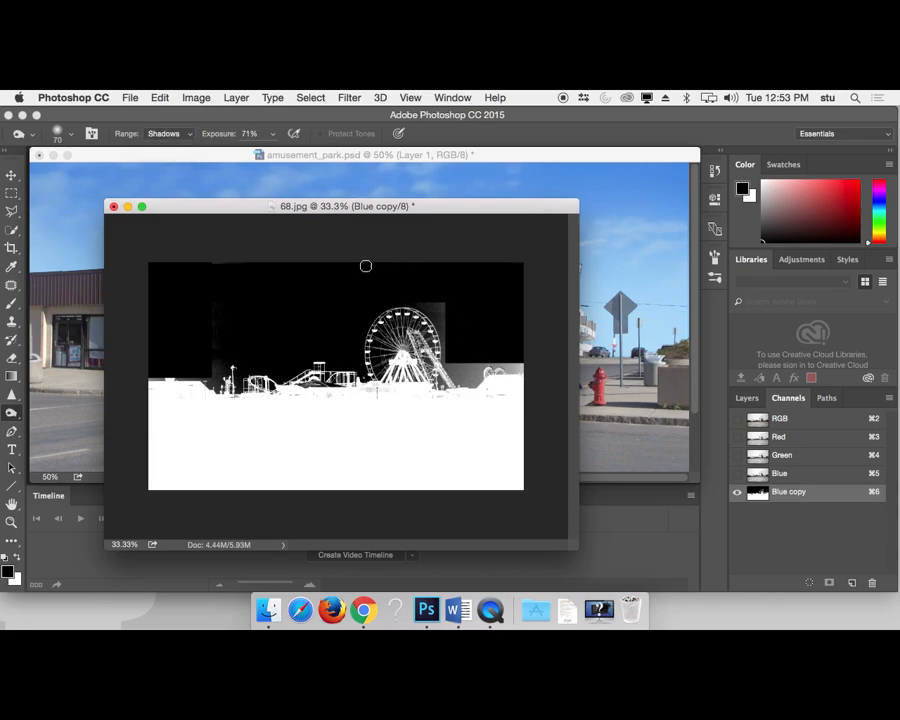
pyautogui.moveTo(434, 326)
pyautogui.mouseDown()
pyautogui.moveTo(458, 362)
pyautogui.moveTo(454, 371)
pyautogui.moveTo(505, 367)
pyautogui.mouseUp()
pyautogui.moveTo(436, 376); pyautogui.dragTo(414, 331)
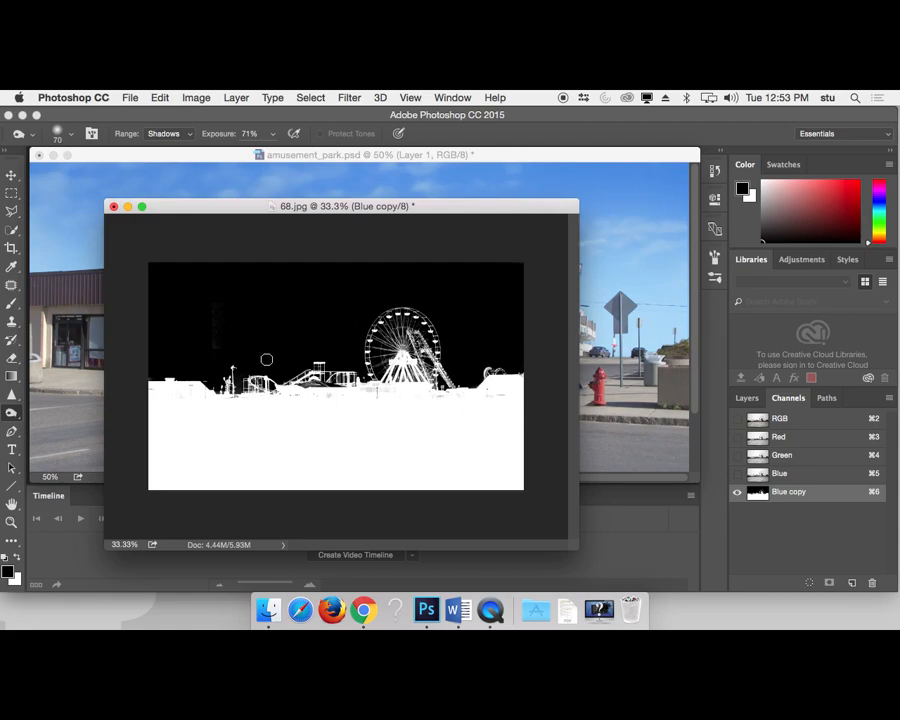
# - Brighten the grey patches along the base of the skyline with the Dodge tool, range Highlights, exposure 50%
pyautogui.moveTo(10, 420); pyautogui.dragTo(30, 414)
pyautogui.click(178, 130)
pyautogui.click(170, 143)
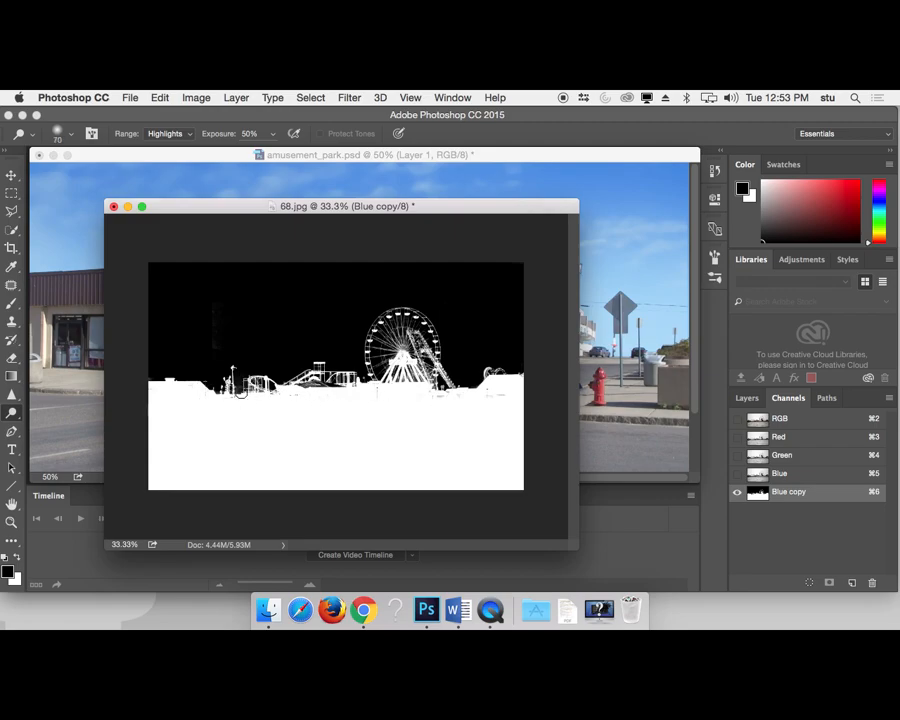
pyautogui.moveTo(420, 395)
pyautogui.mouseDown()
pyautogui.moveTo(493, 381)
pyautogui.moveTo(363, 407)
pyautogui.moveTo(356, 400)
pyautogui.moveTo(373, 393)
pyautogui.moveTo(280, 392)
pyautogui.moveTo(378, 404)
pyautogui.moveTo(295, 516)
pyautogui.moveTo(328, 248)
pyautogui.moveTo(444, 388)
pyautogui.moveTo(187, 380)
pyautogui.mouseUp()
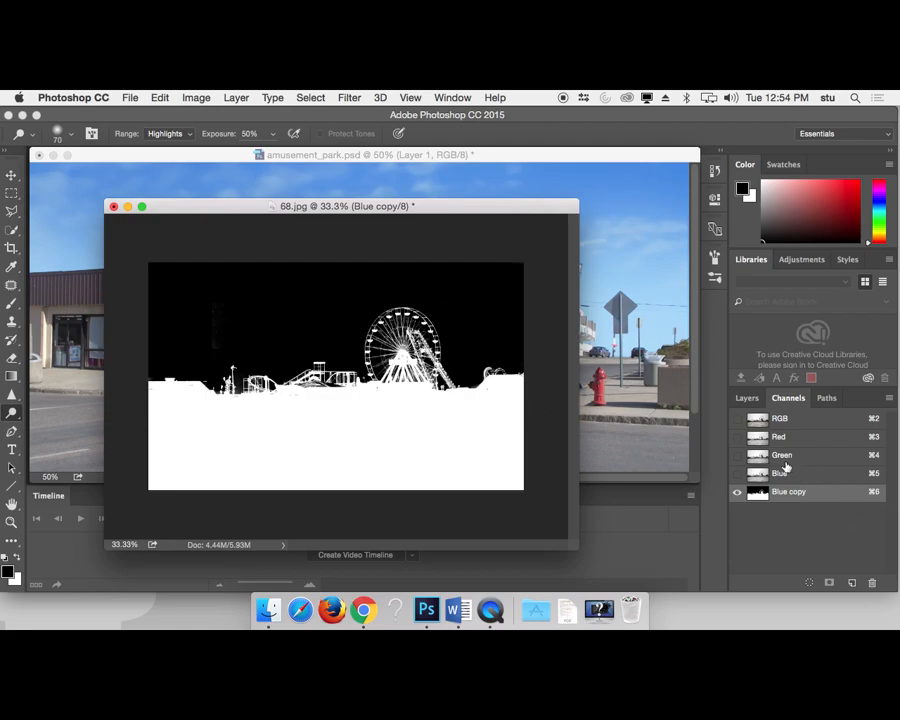
# - Load the Blue copy channel as a selection on the RGB image, copy it, and paste it into amusement_park.psd
pyautogui.click(829, 420)
pyautogui.keyDown('super'); pyautogui.click(762, 493); pyautogui.keyUp('super')
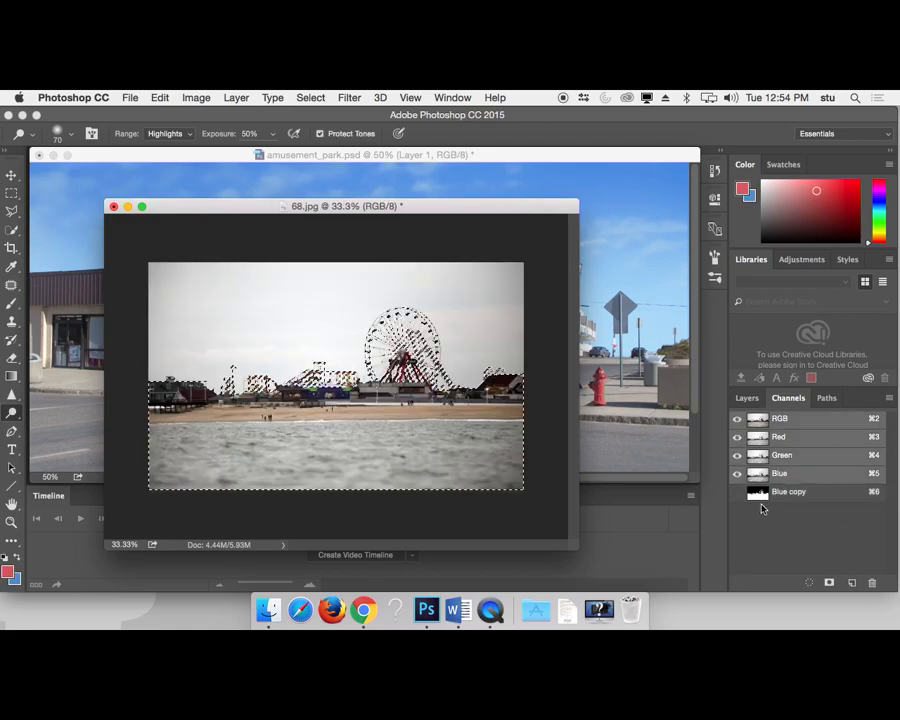
pyautogui.press('super+c')
pyautogui.click(514, 158)
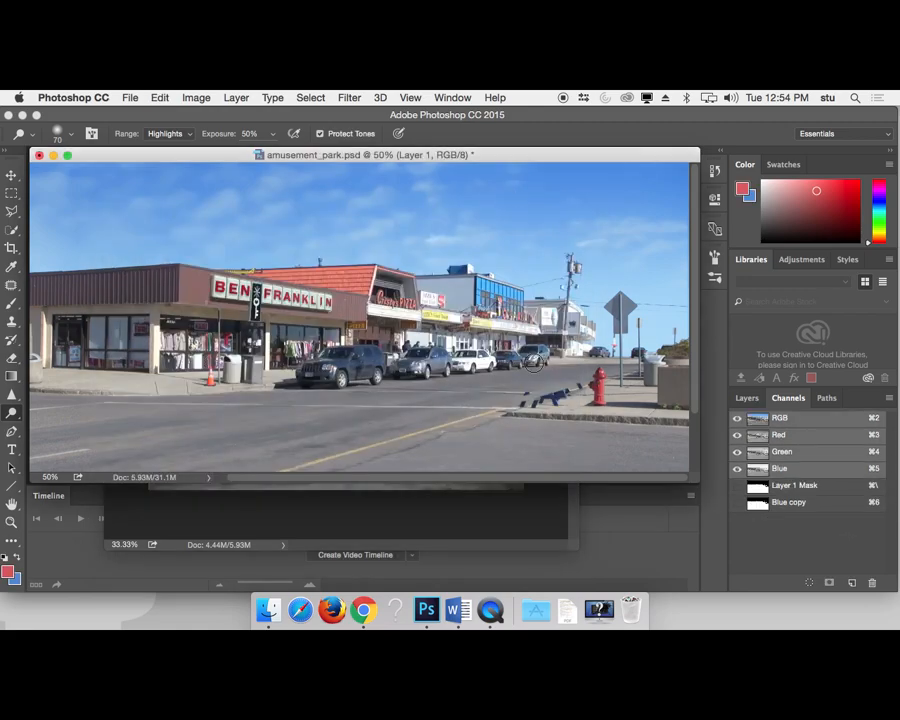
pyautogui.press('super+v')
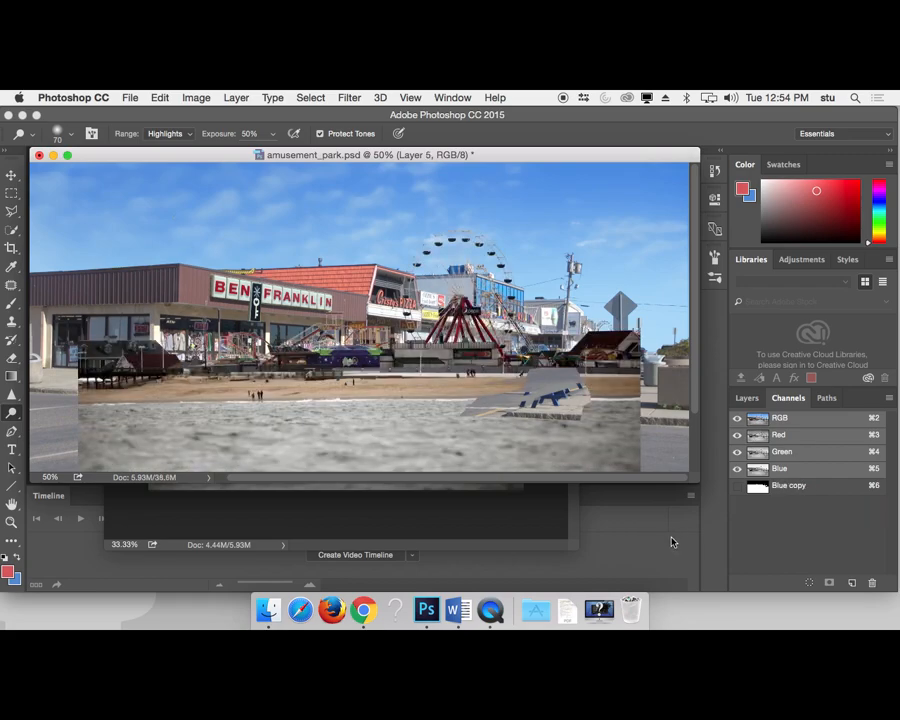
# - Place the pasted Ferris wheel layer between Layer 1 and SkyBase and show the photo in full-screen mode
pyautogui.press('v')
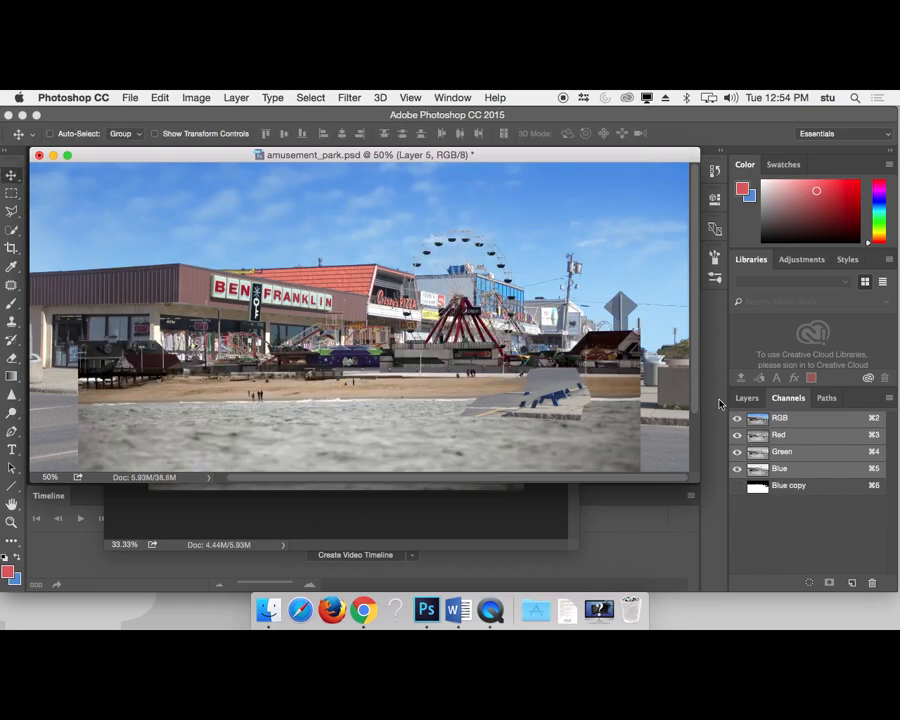
pyautogui.click(747, 398)
pyautogui.moveTo(777, 537); pyautogui.dragTo(766, 566)
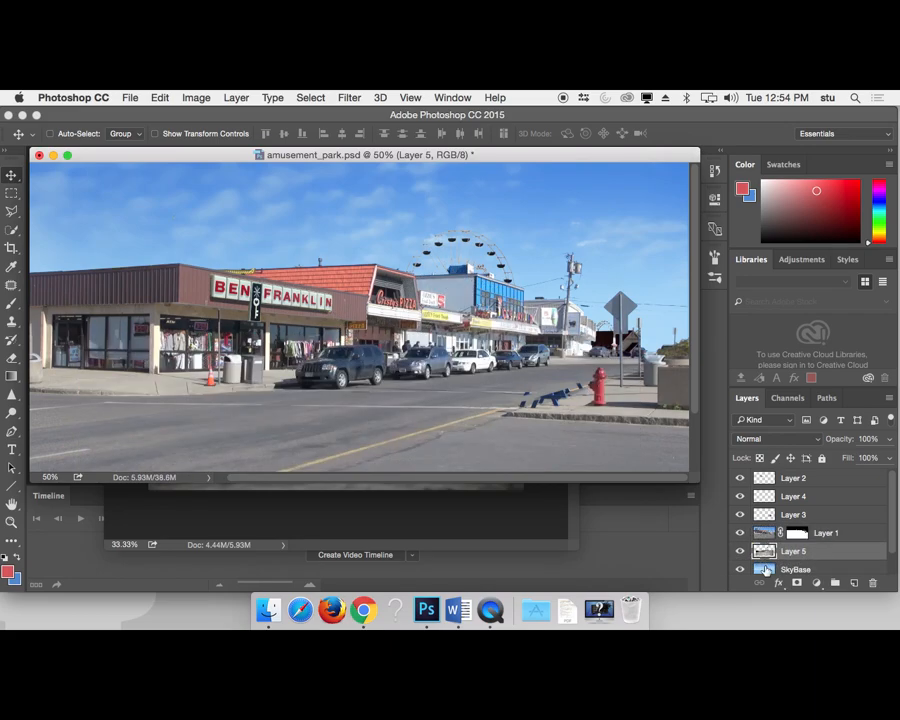
pyautogui.scroll(-1, 424, 371)
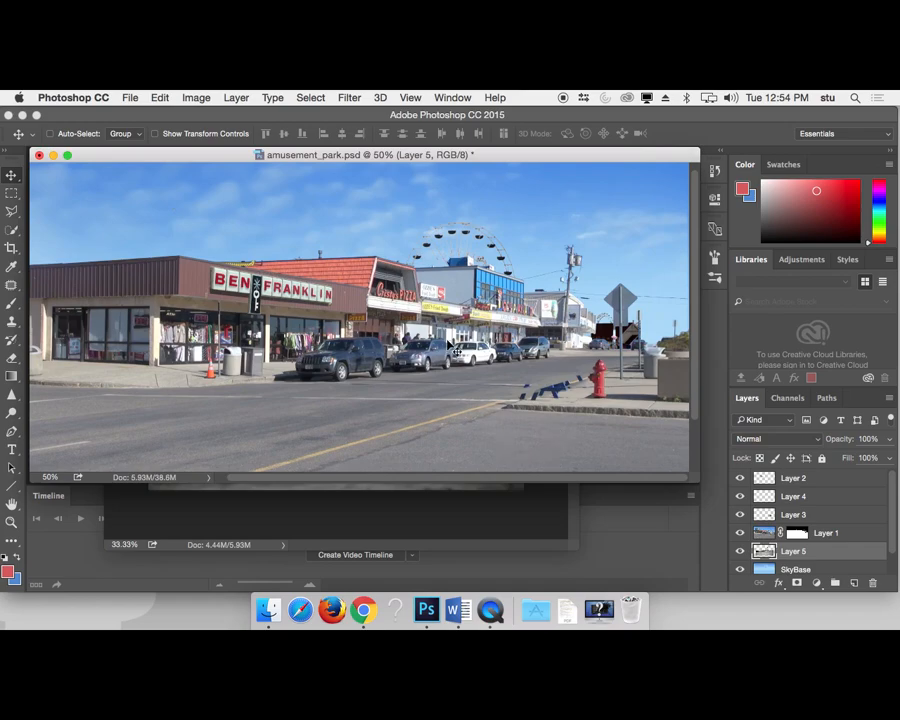
pyautogui.press('f')
pyautogui.press('f')
pyautogui.moveTo(536, 396); pyautogui.dragTo(371, 358)
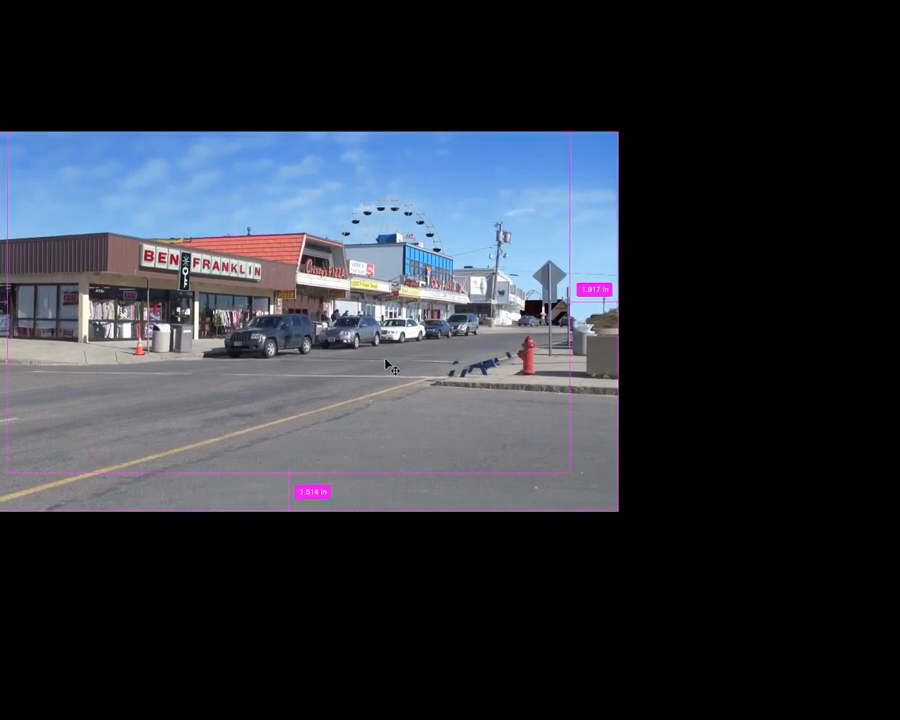
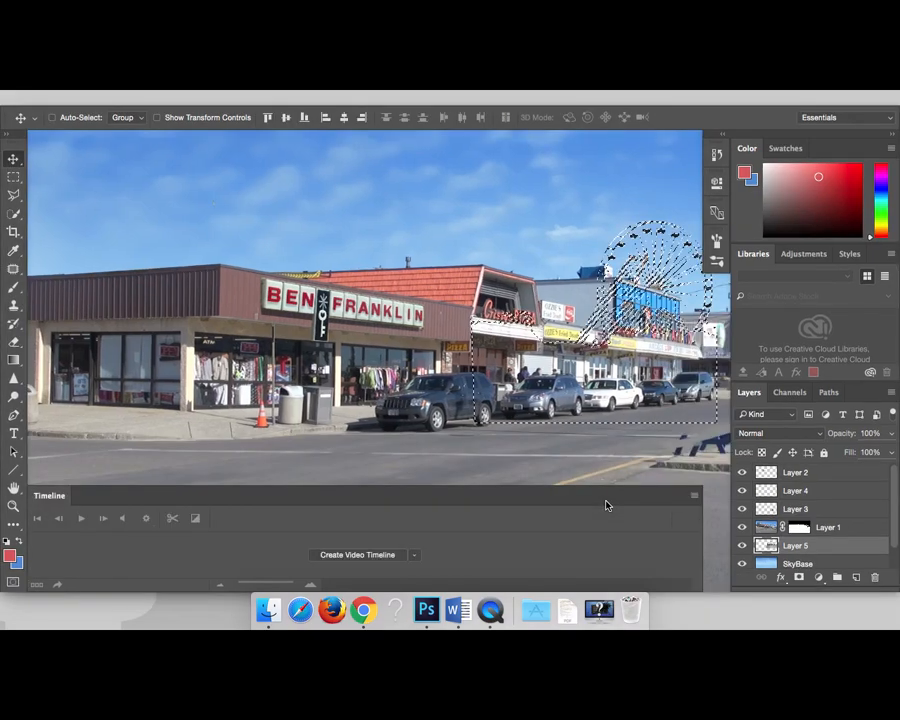
# - Examine the composited Ferris wheel and rides behind the buildings at close range in full-screen mode
pyautogui.press('f')
pyautogui.moveTo(752, 434); pyautogui.dragTo(485, 447)
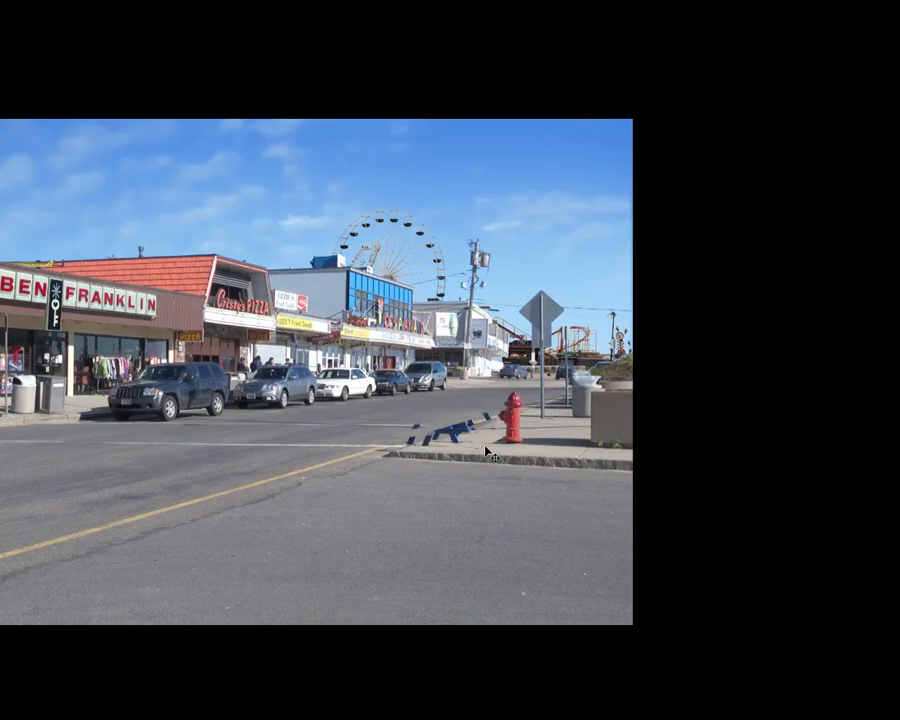
pyautogui.hotkey('ctrl', '+')
pyautogui.hotkey('ctrl', '+')
pyautogui.hotkey('ctrl', '+')
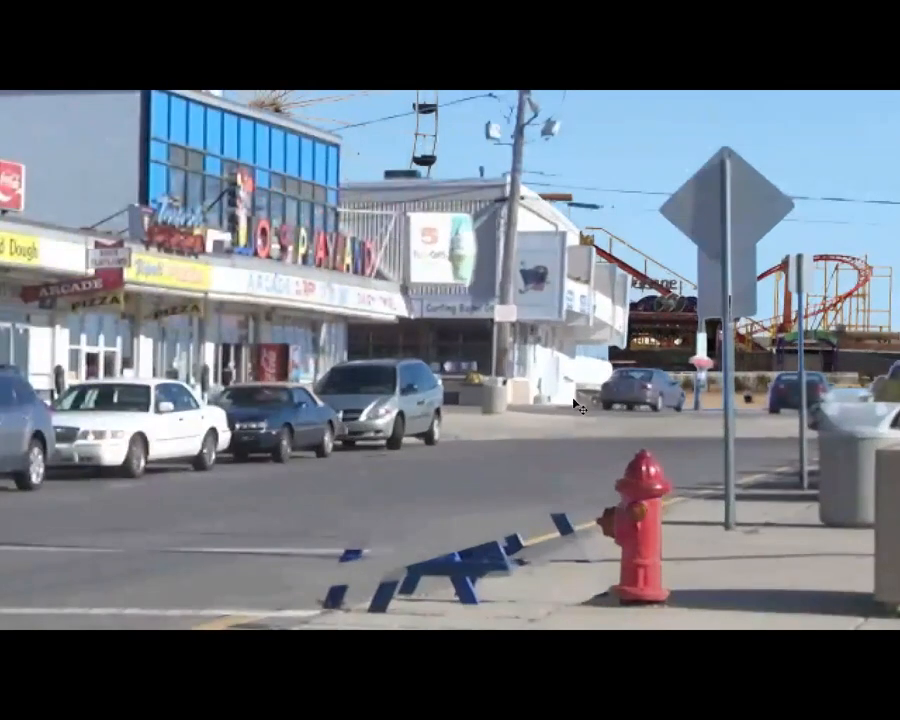
pyautogui.moveTo(590, 325); pyautogui.dragTo(579, 373)
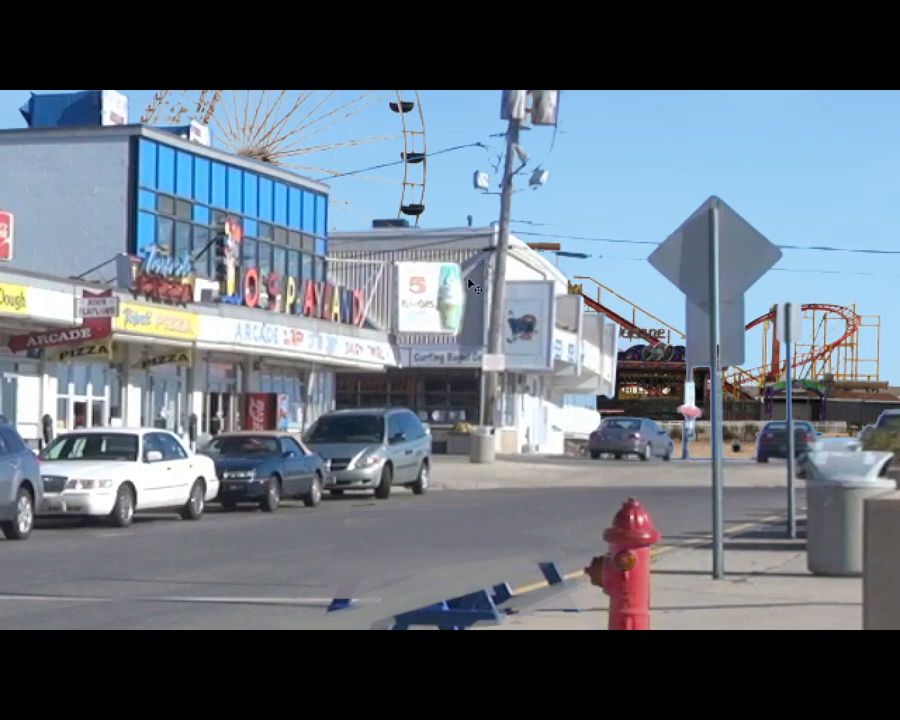
pyautogui.moveTo(473, 309); pyautogui.dragTo(492, 450)
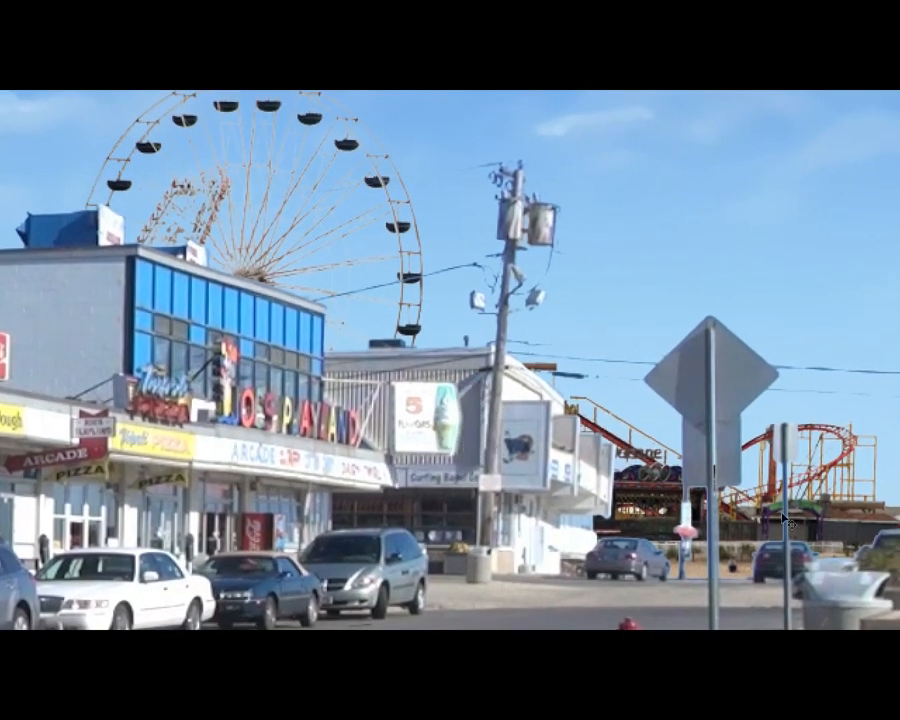
pyautogui.moveTo(786, 520); pyautogui.dragTo(575, 424)
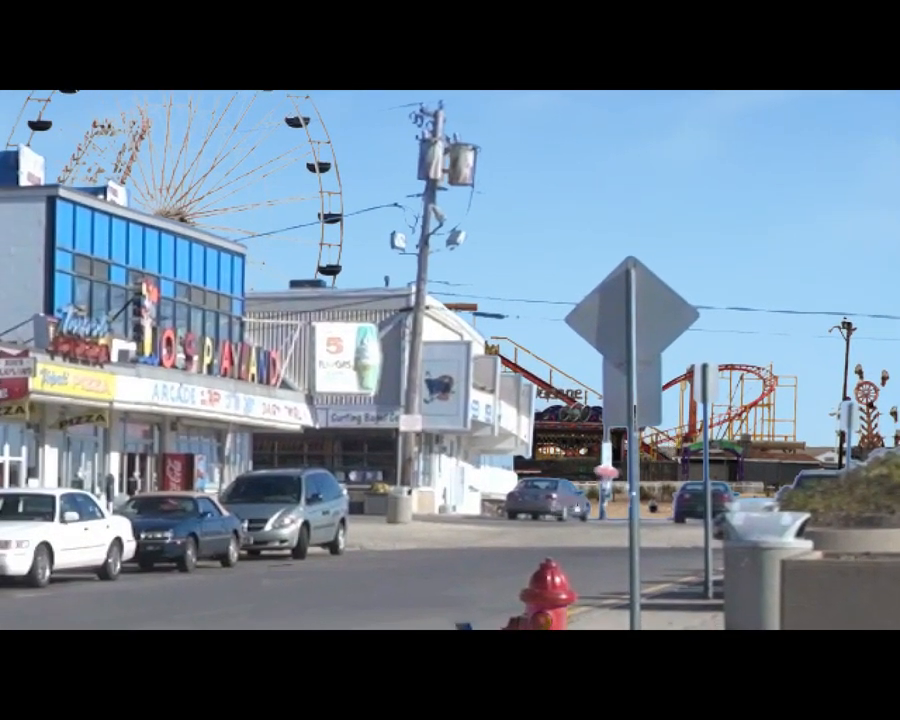
# - Lighten the Ferris wheel layer with Levels, setting the RGB output black level to 61 and the midtone input to 1.14
pyautogui.hotkey('ctrl', 'l')
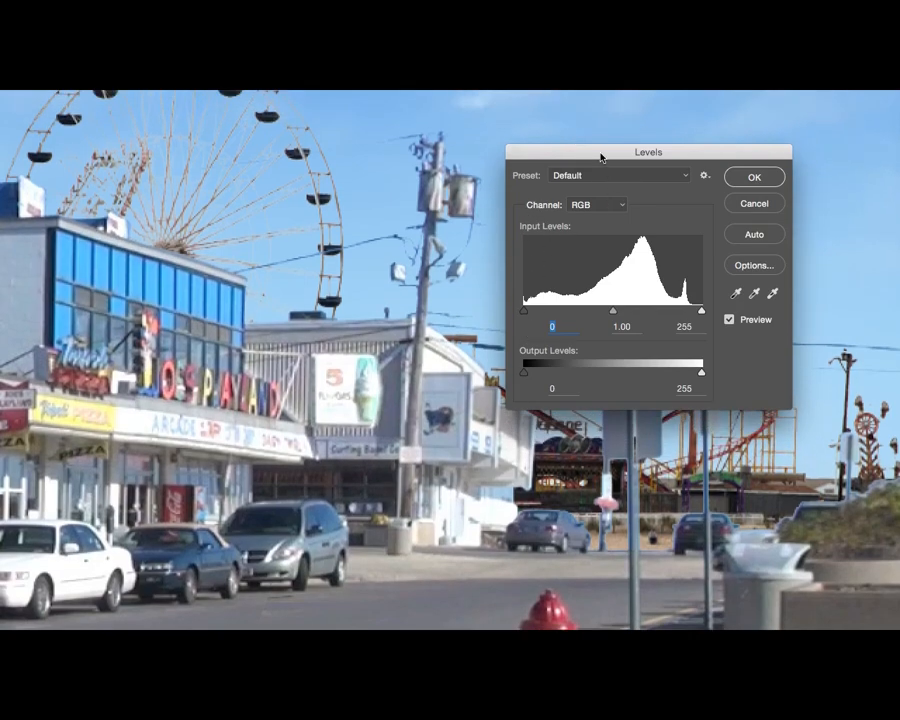
pyautogui.moveTo(600, 155); pyautogui.dragTo(642, 102)
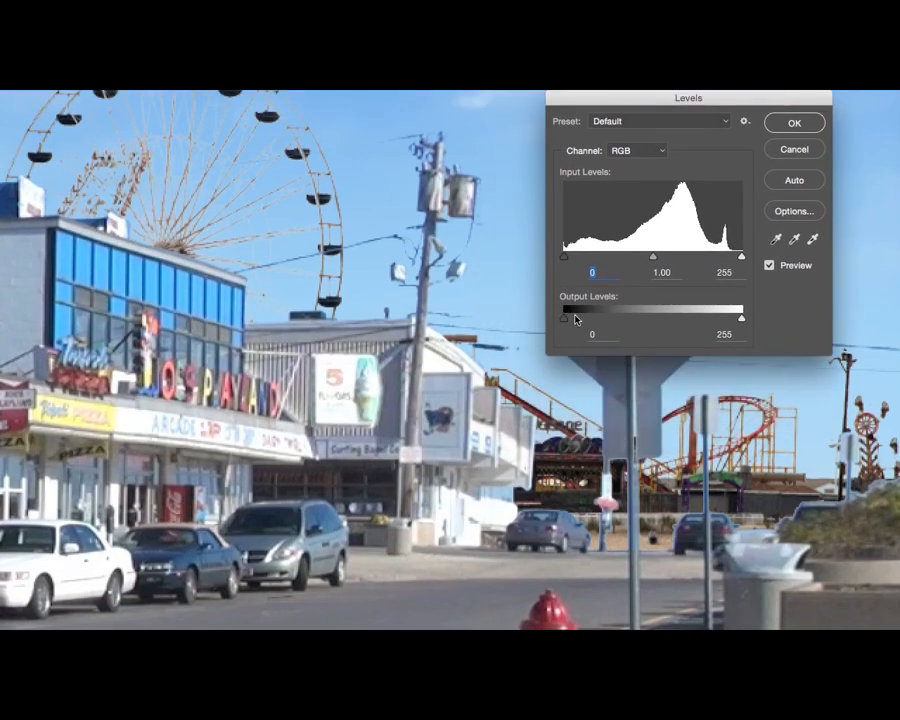
pyautogui.moveTo(566, 320); pyautogui.dragTo(606, 322)
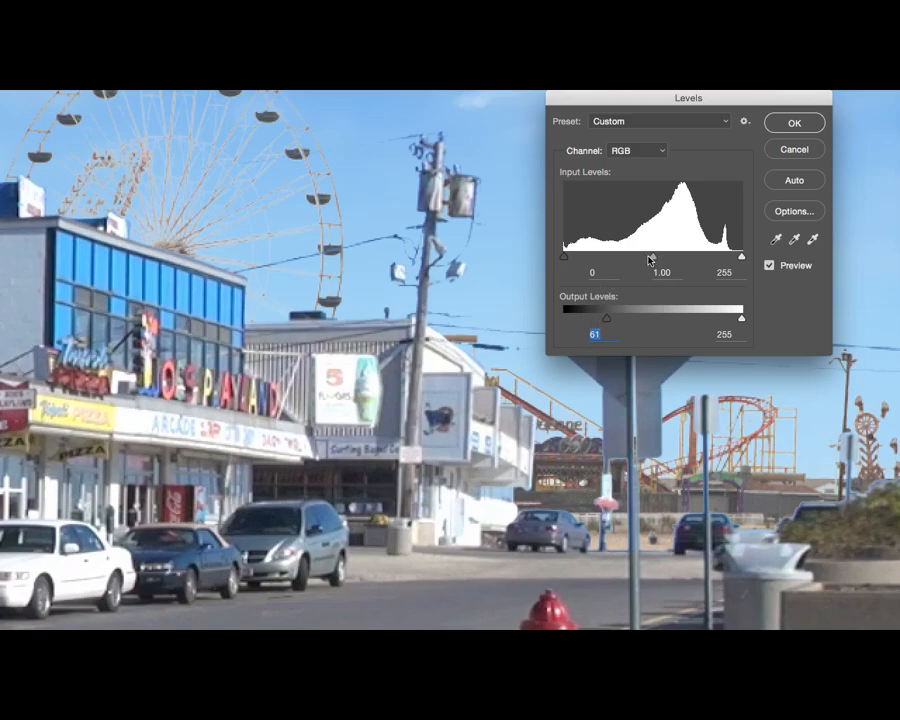
pyautogui.moveTo(656, 259)
pyautogui.mouseDown()
pyautogui.moveTo(644, 261)
pyautogui.moveTo(661, 268)
pyautogui.moveTo(646, 268)
pyautogui.mouseUp()
# - Raise the Blue channel midtones of the Ferris wheel layer in Levels and apply the adjustment
pyautogui.click(632, 150)
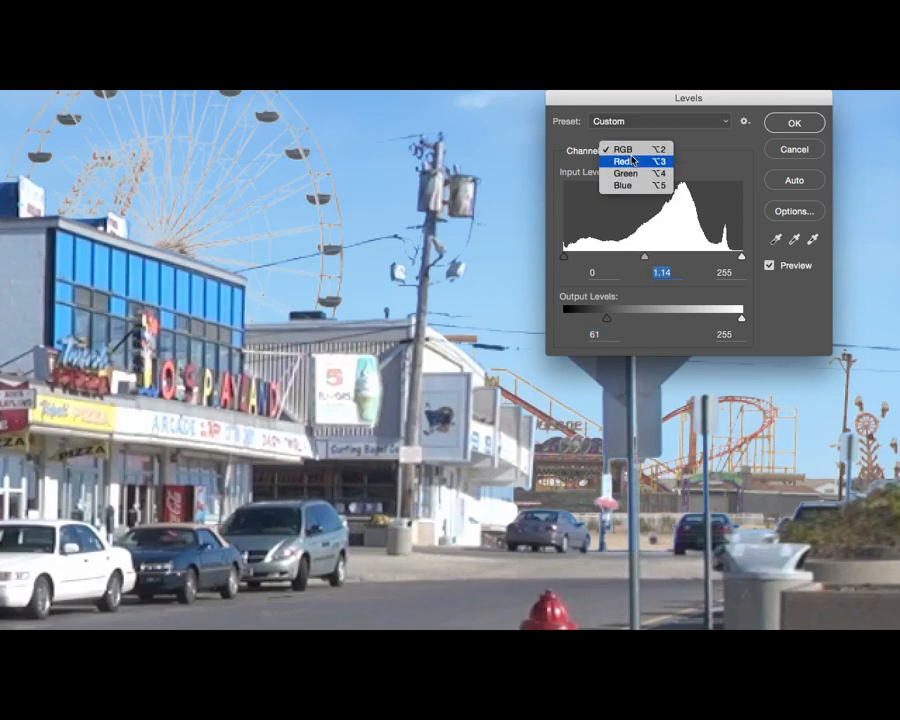
pyautogui.click(624, 185)
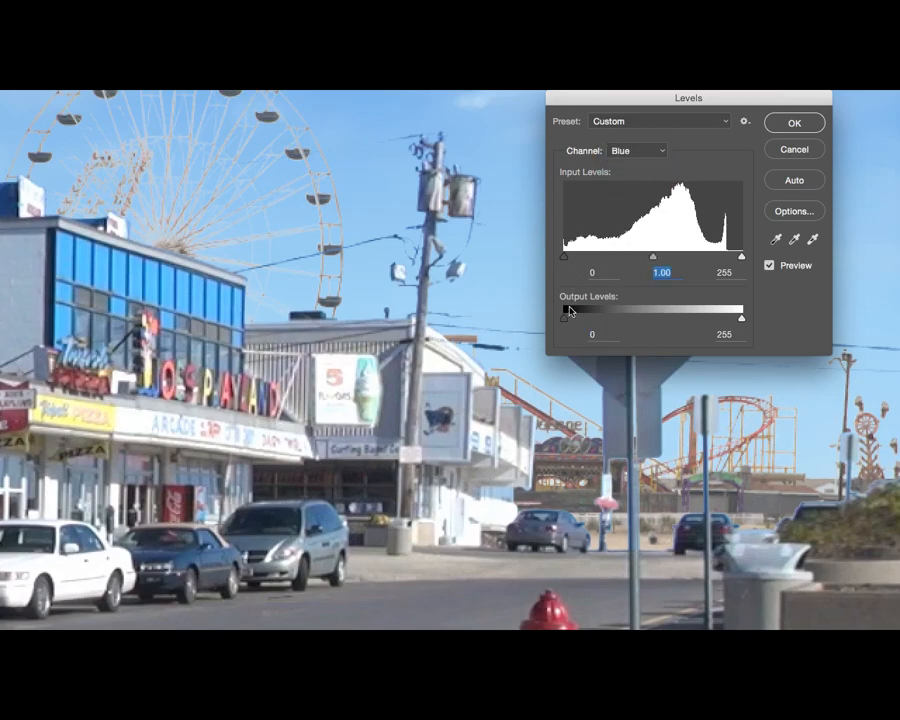
pyautogui.moveTo(566, 260); pyautogui.dragTo(538, 263)
pyautogui.moveTo(653, 257); pyautogui.dragTo(631, 261)
pyautogui.click(786, 123)
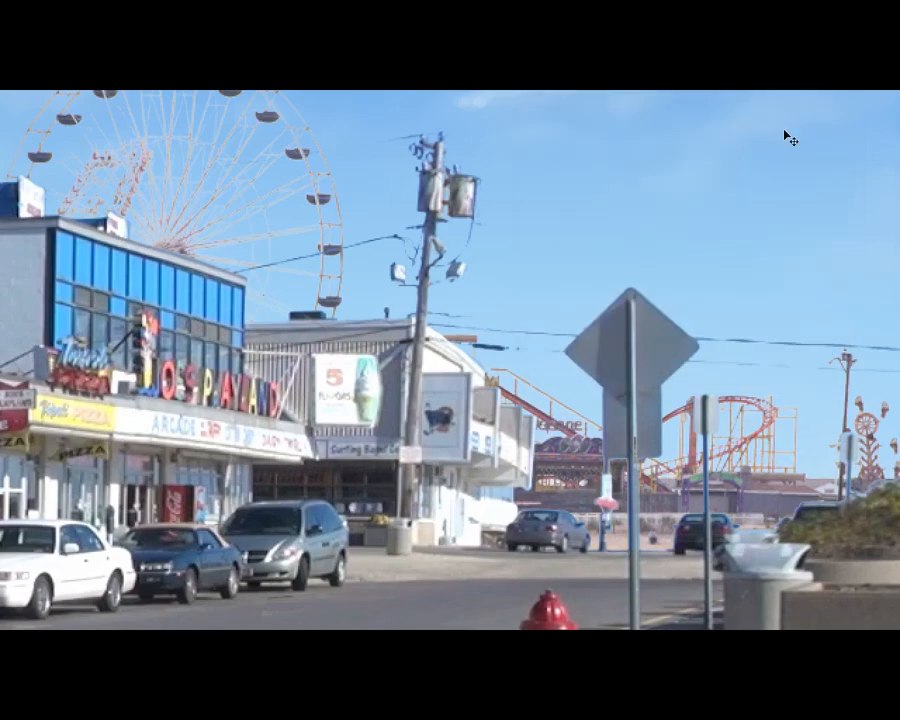
# - Set the saturation of the Ferris wheel layer to -51 with Hue/Saturation
pyautogui.press('super+minus')
pyautogui.press('super+minus')
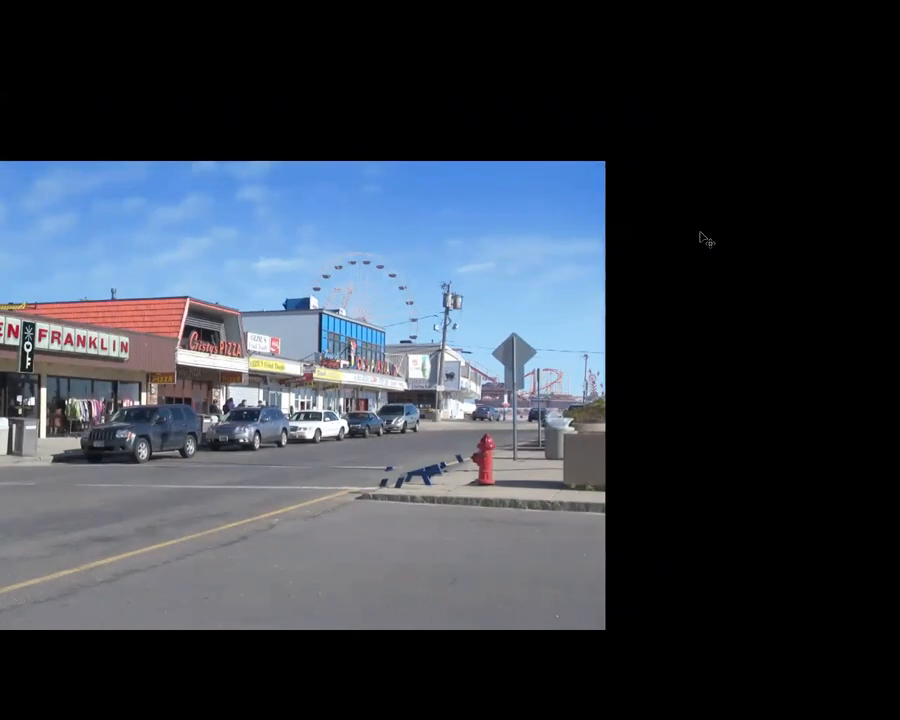
pyautogui.press('super+u')
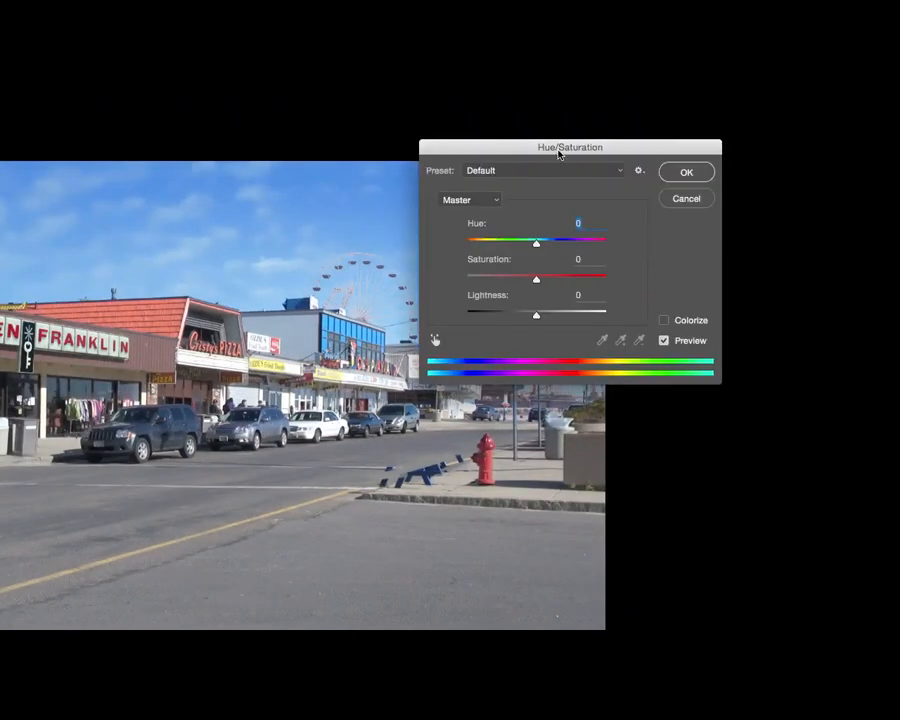
pyautogui.moveTo(573, 152); pyautogui.dragTo(770, 149)
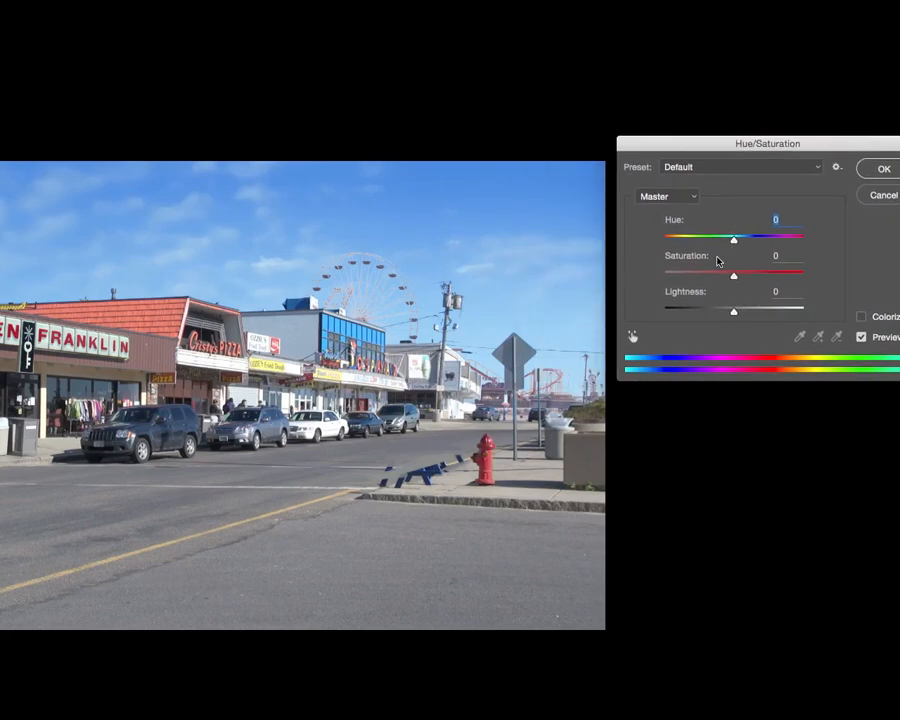
pyautogui.moveTo(727, 279); pyautogui.dragTo(698, 284)
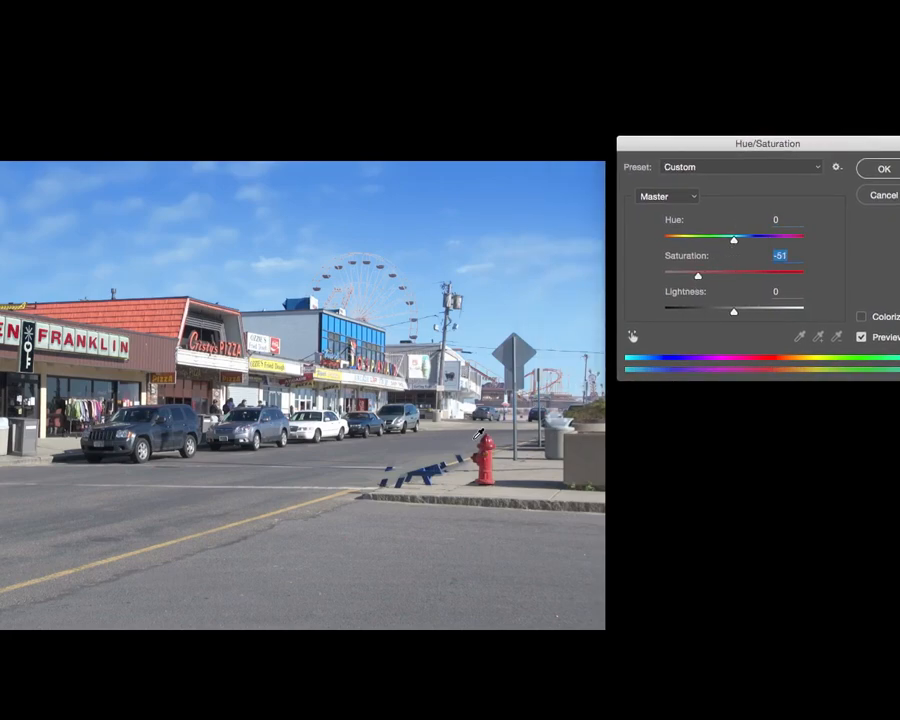
# - Set the Ferris wheel layer's master hue to -9 and apply the Hue/Saturation adjustment
pyautogui.scroll(3, 478, 432)
pyautogui.moveTo(417, 421); pyautogui.dragTo(362, 406)
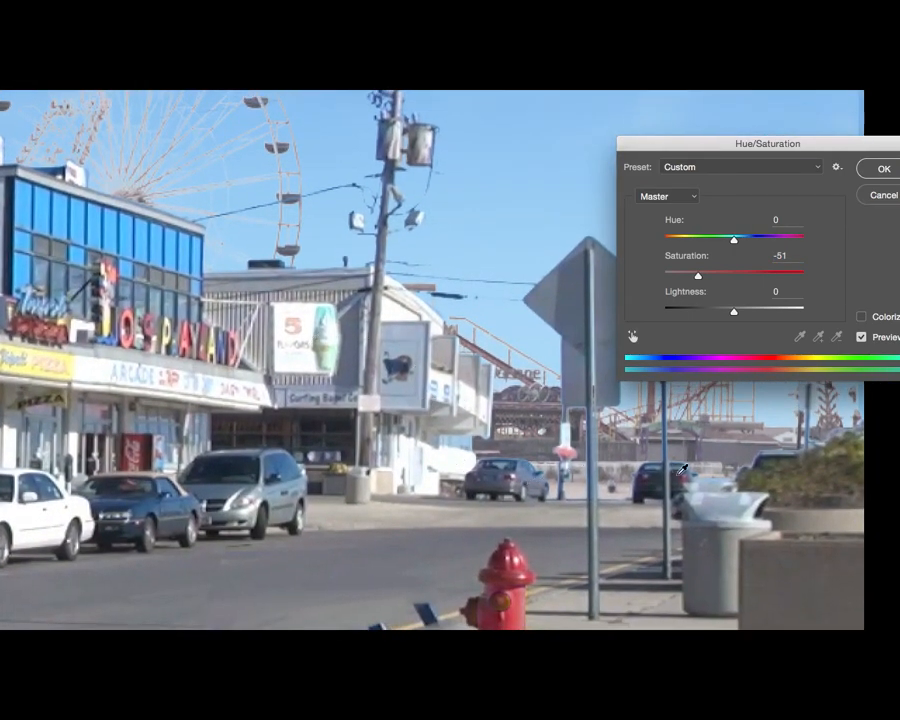
pyautogui.moveTo(623, 458); pyautogui.dragTo(490, 462)
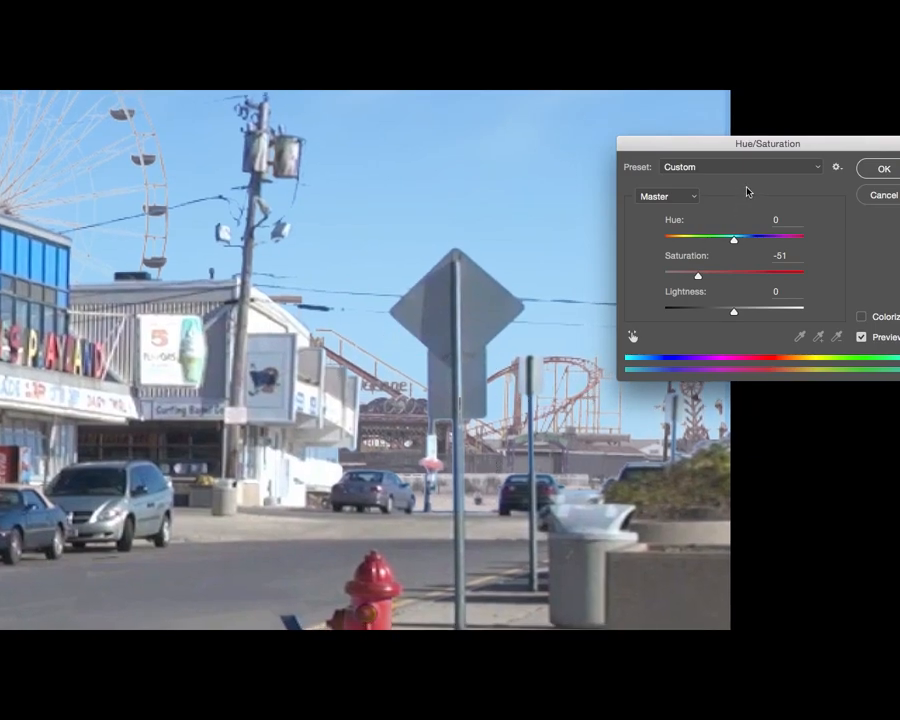
pyautogui.moveTo(737, 239); pyautogui.dragTo(716, 252)
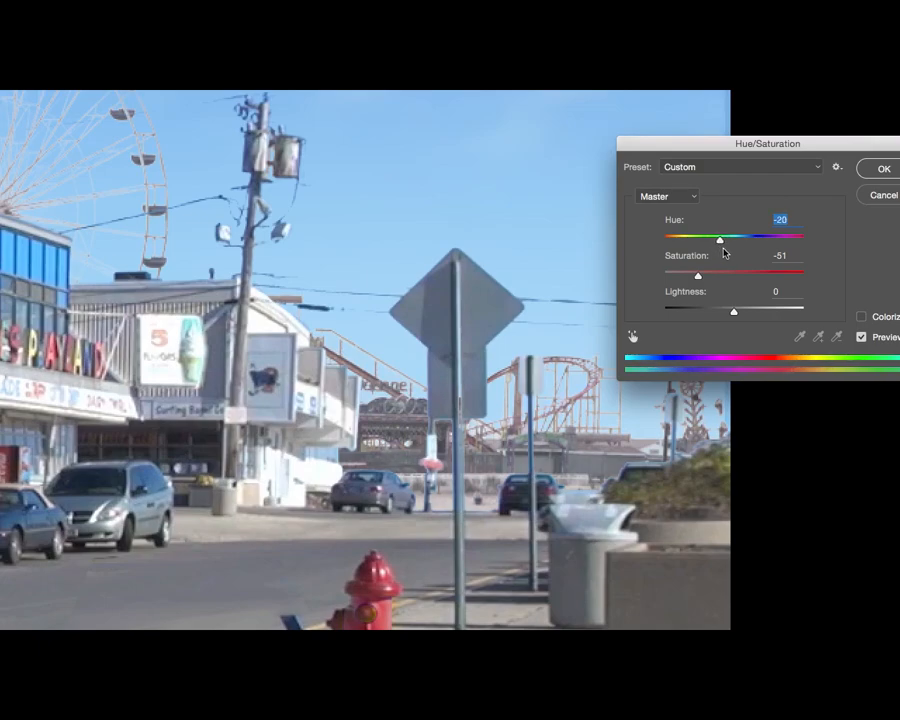
pyautogui.click(672, 197)
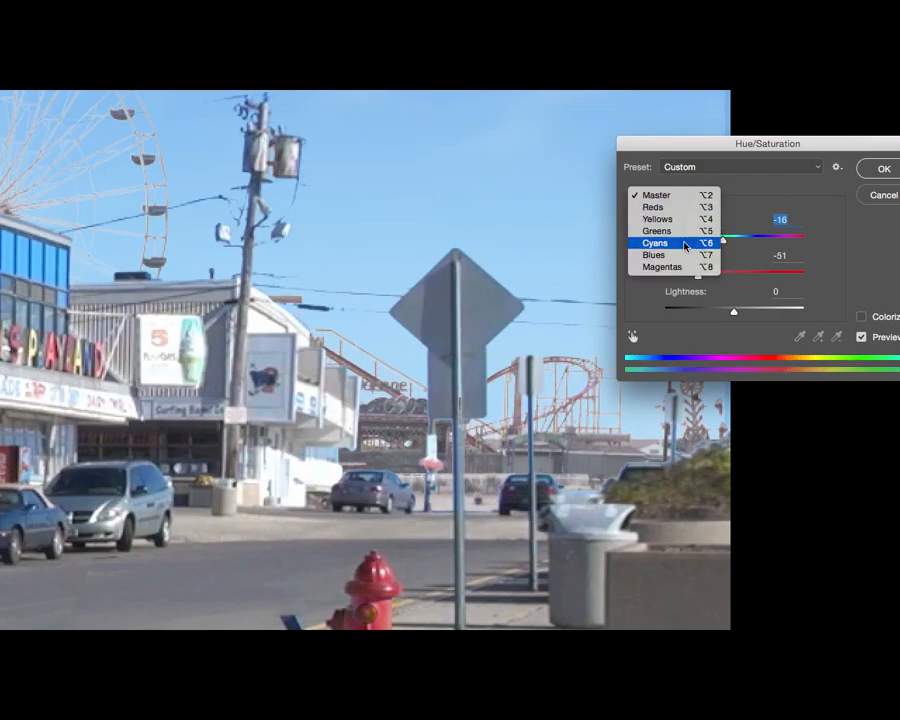
pyautogui.click(738, 185)
pyautogui.moveTo(726, 246)
pyautogui.mouseDown()
pyautogui.moveTo(781, 253)
pyautogui.moveTo(695, 244)
pyautogui.moveTo(676, 260)
pyautogui.moveTo(806, 259)
pyautogui.moveTo(725, 243)
pyautogui.mouseUp()
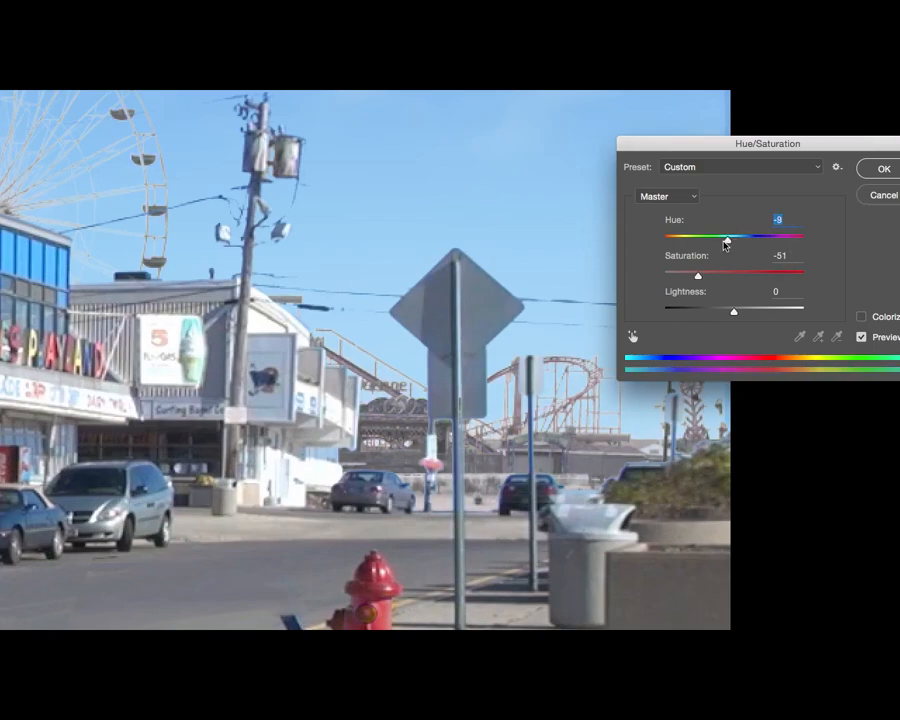
pyautogui.click(873, 191)
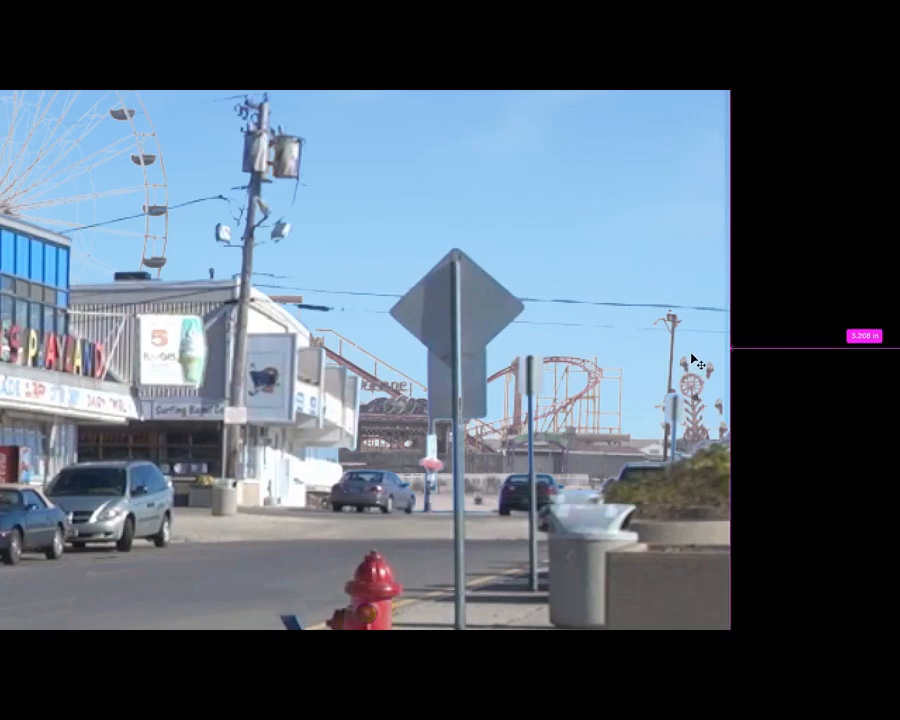
# - Bring back the interface panels and try the Multiply and Overlay blend modes on Layer 5
pyautogui.hotkey('ctrl', '-')
pyautogui.hotkey('ctrl', '-')
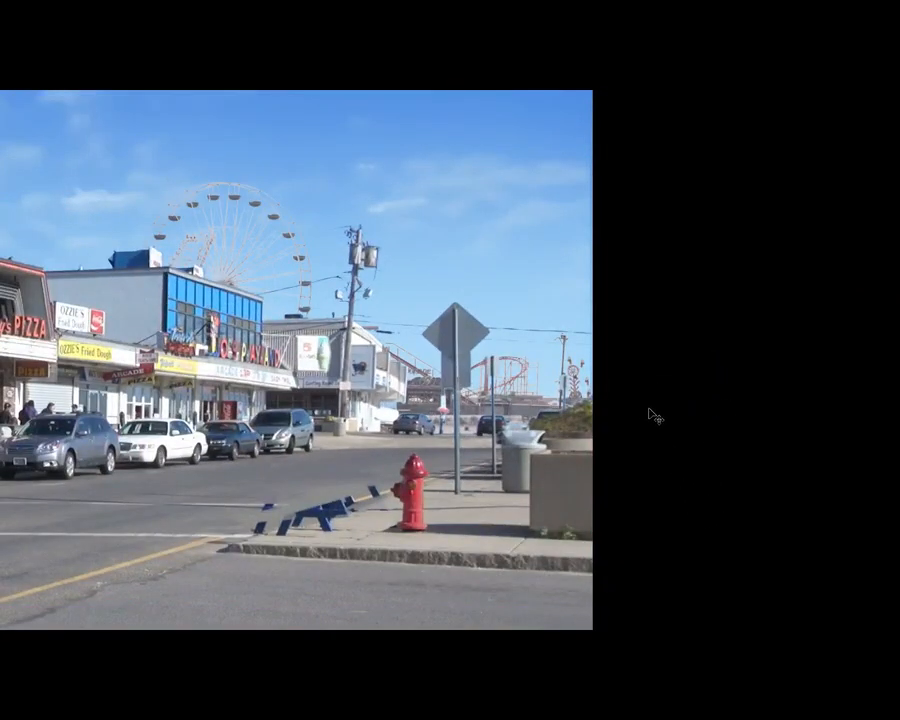
pyautogui.press('Tab')
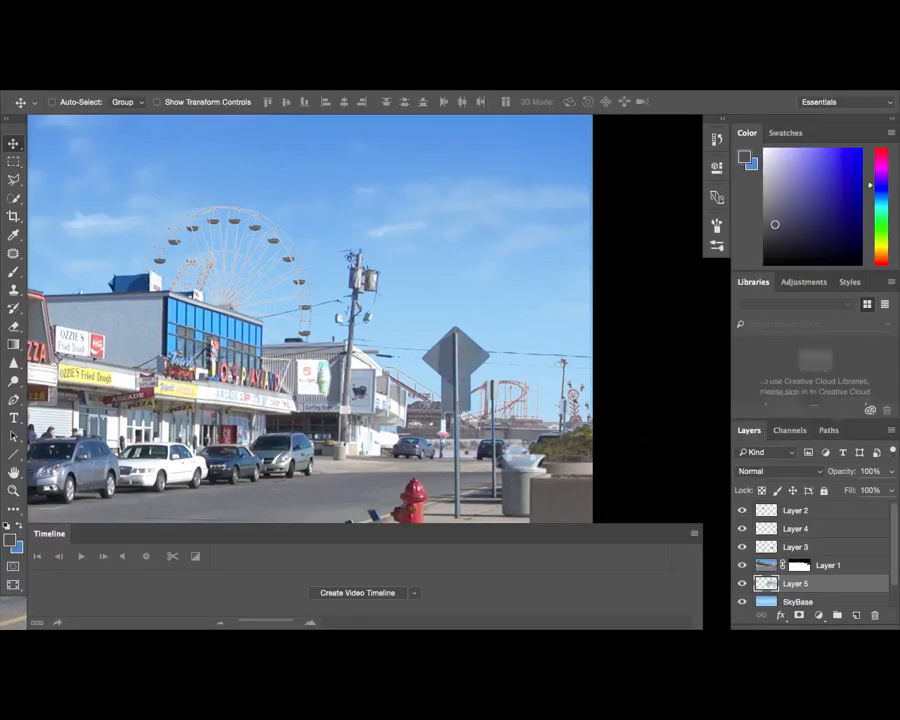
pyautogui.click(779, 471)
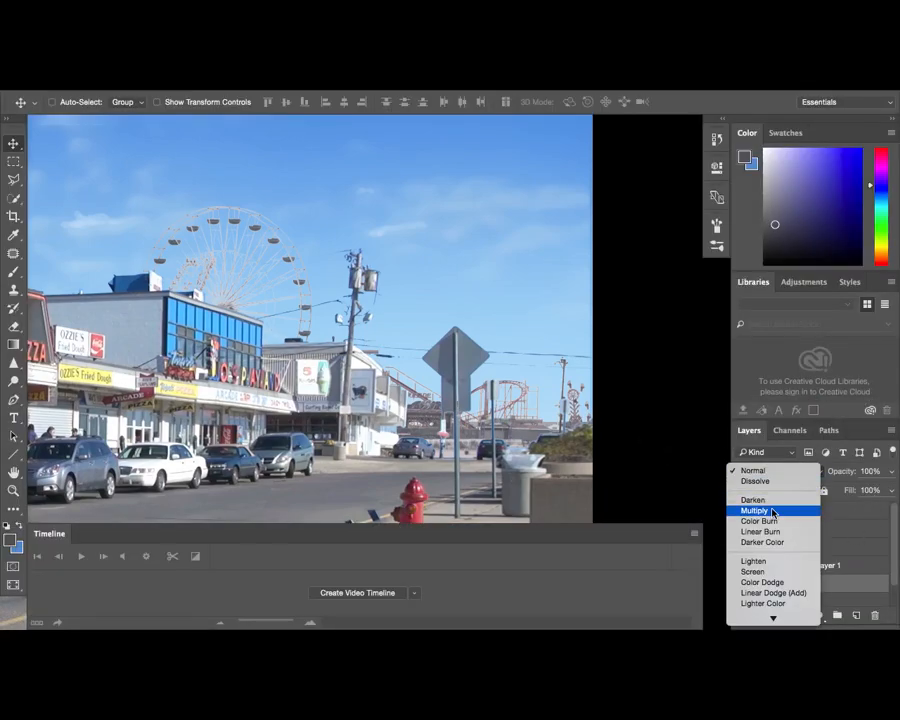
pyautogui.click(770, 511)
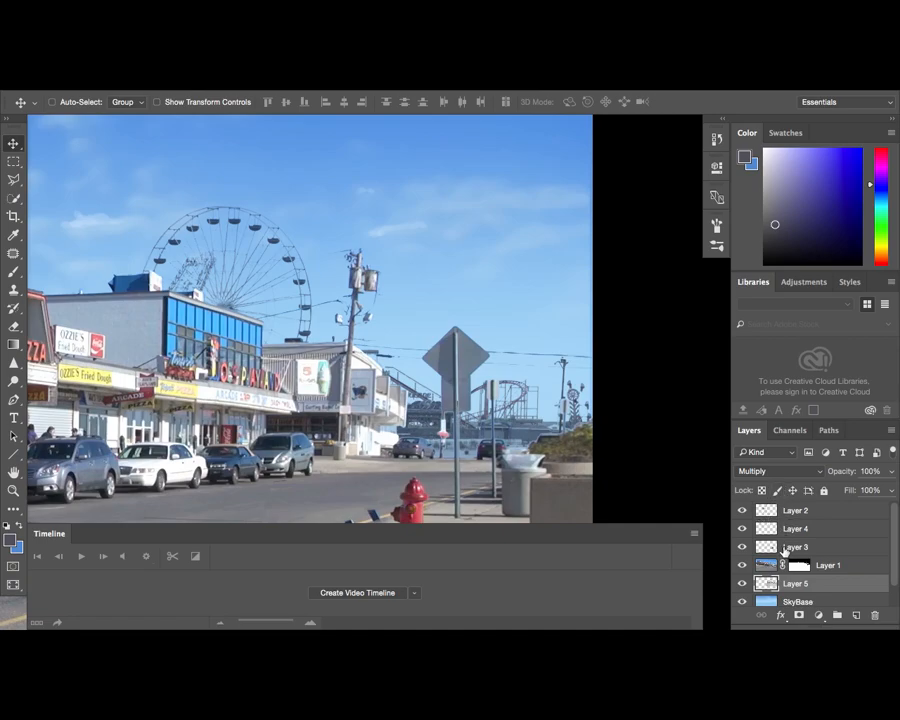
pyautogui.click(765, 471)
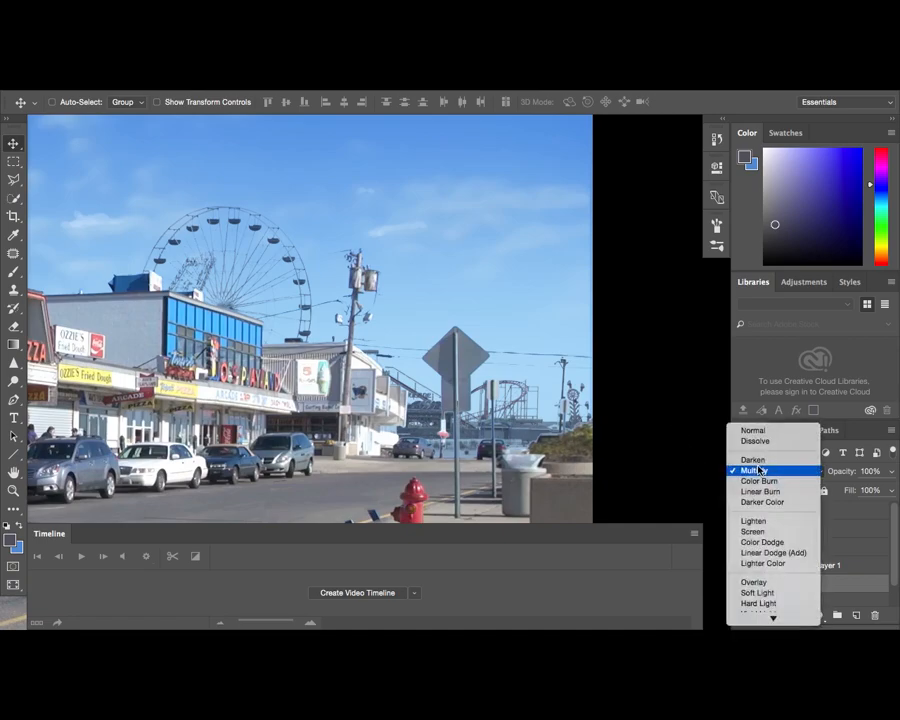
pyautogui.click(752, 582)
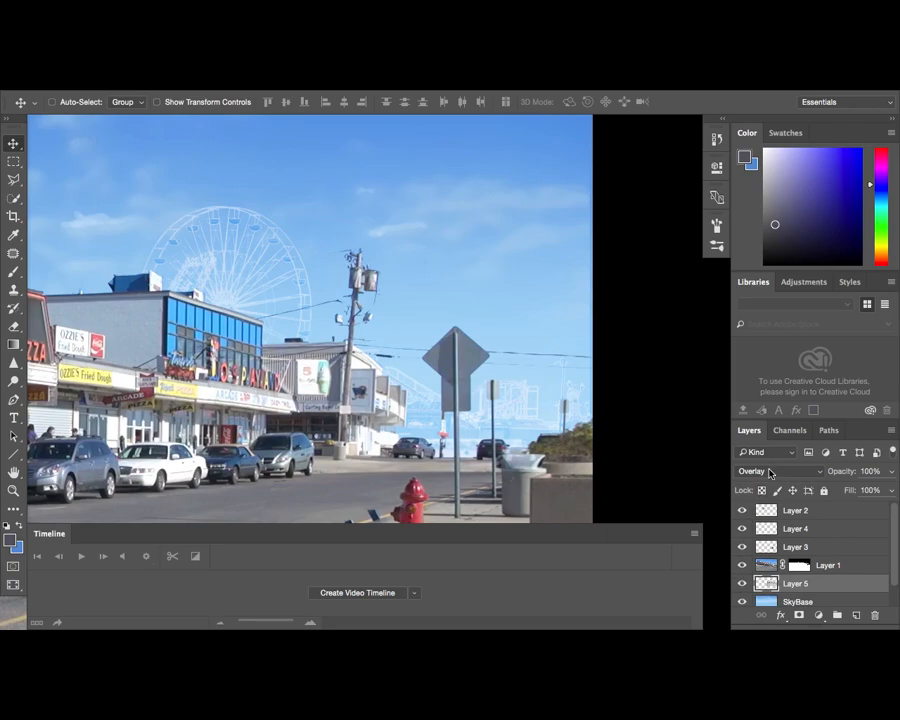
# - Try the Soft Light, Color Burn and Linear Burn blend modes on Layer 5
pyautogui.click(769, 471)
pyautogui.click(757, 478)
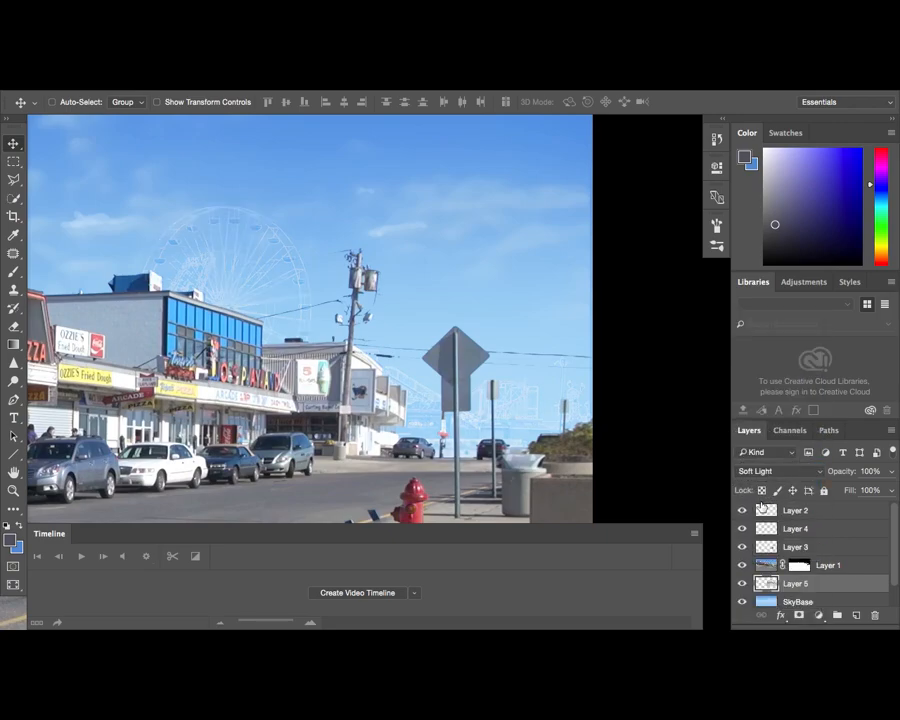
pyautogui.click(781, 478)
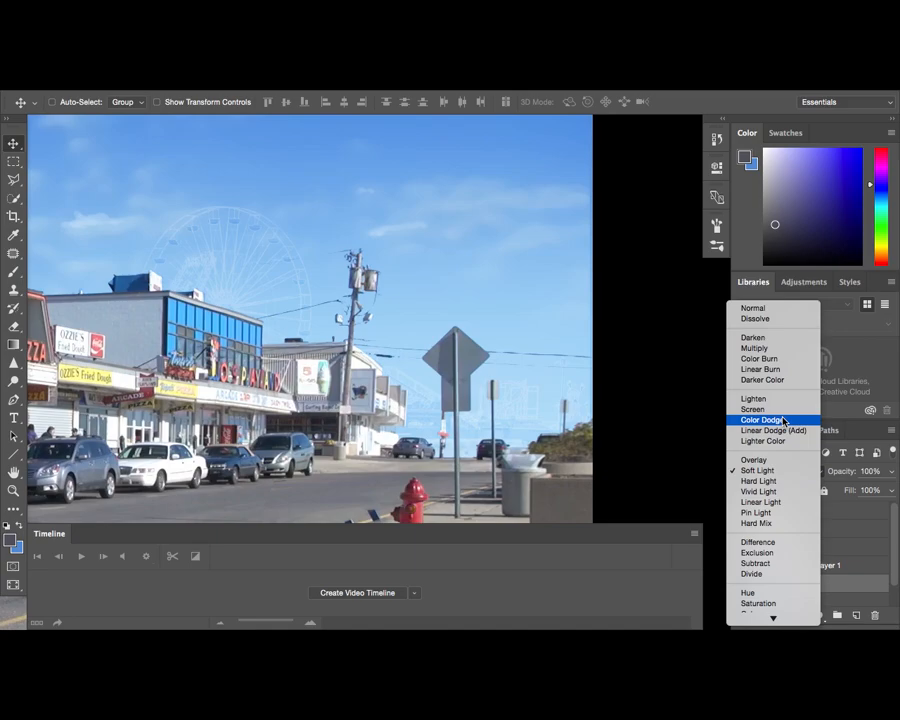
pyautogui.click(783, 358)
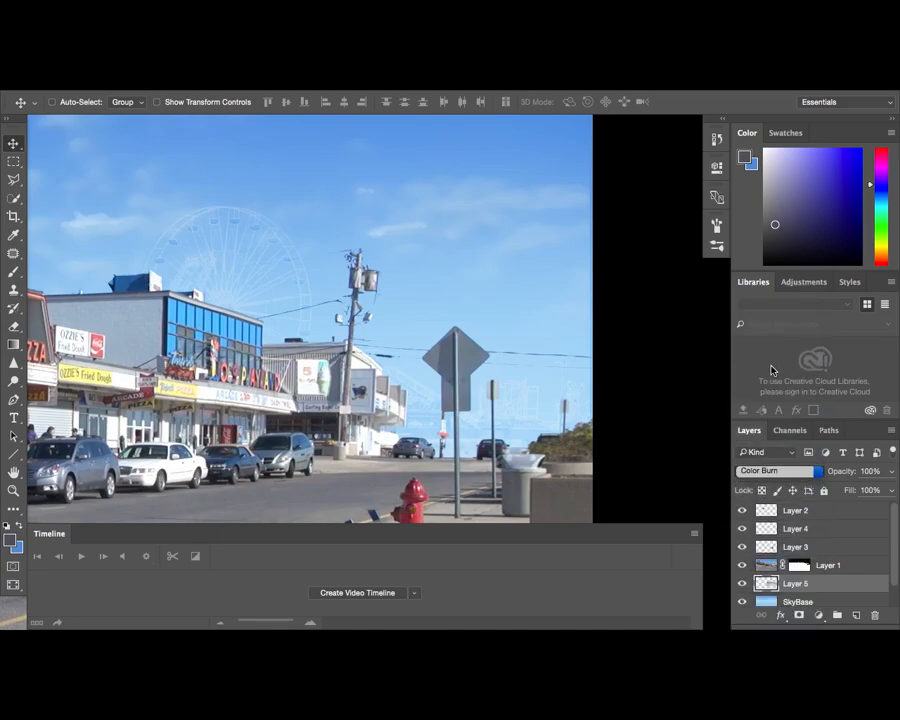
pyautogui.click(770, 471)
pyautogui.click(771, 480)
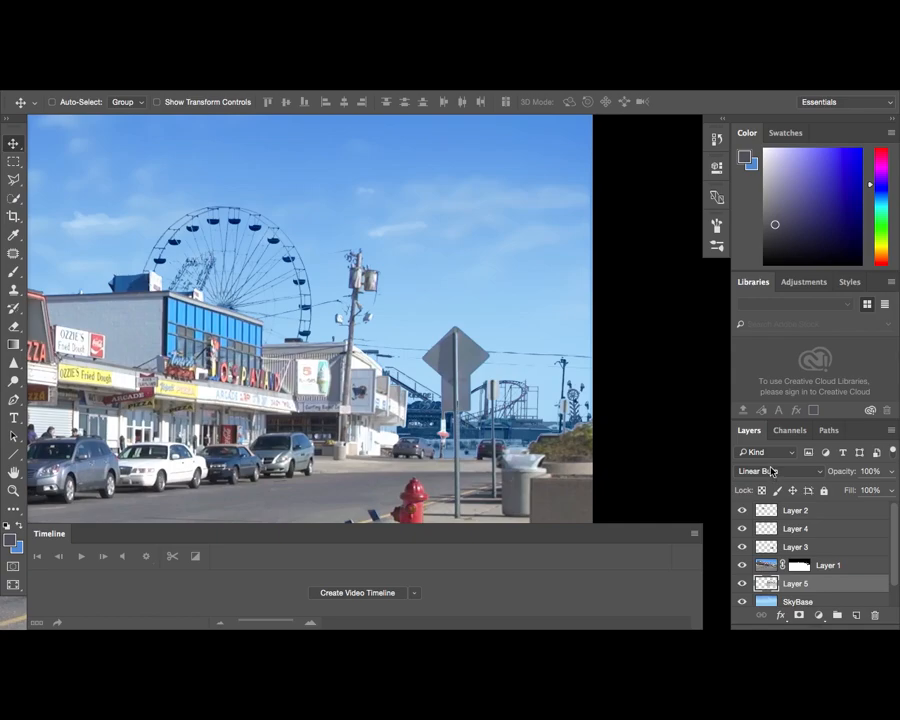
# - Try Darker Color and Multiply on Layer 5, and return its blend mode to Normal
pyautogui.click(771, 471)
pyautogui.click(770, 479)
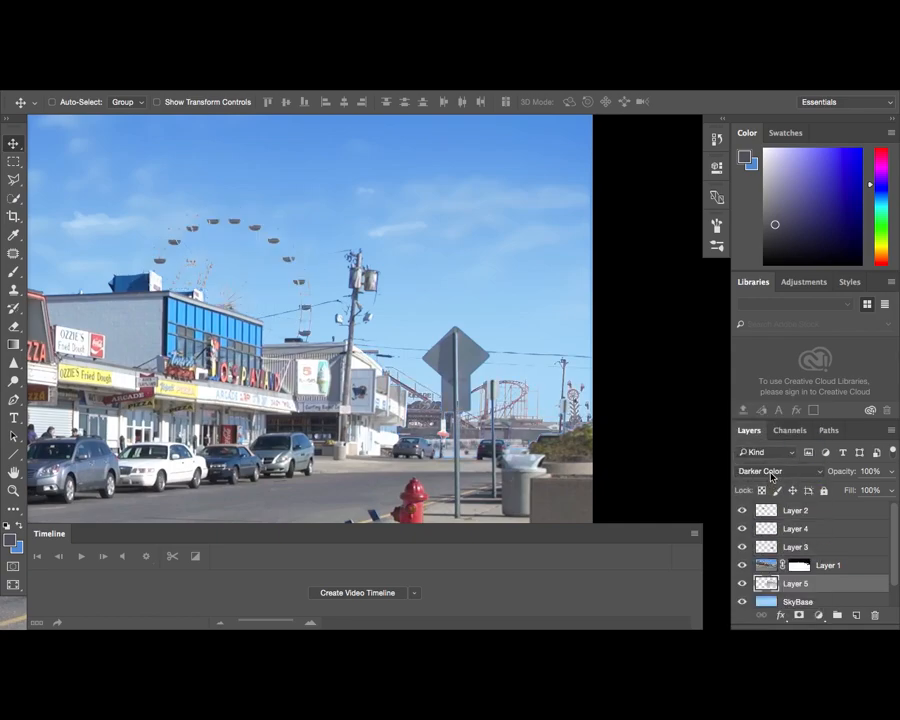
pyautogui.click(771, 476)
pyautogui.click(768, 436)
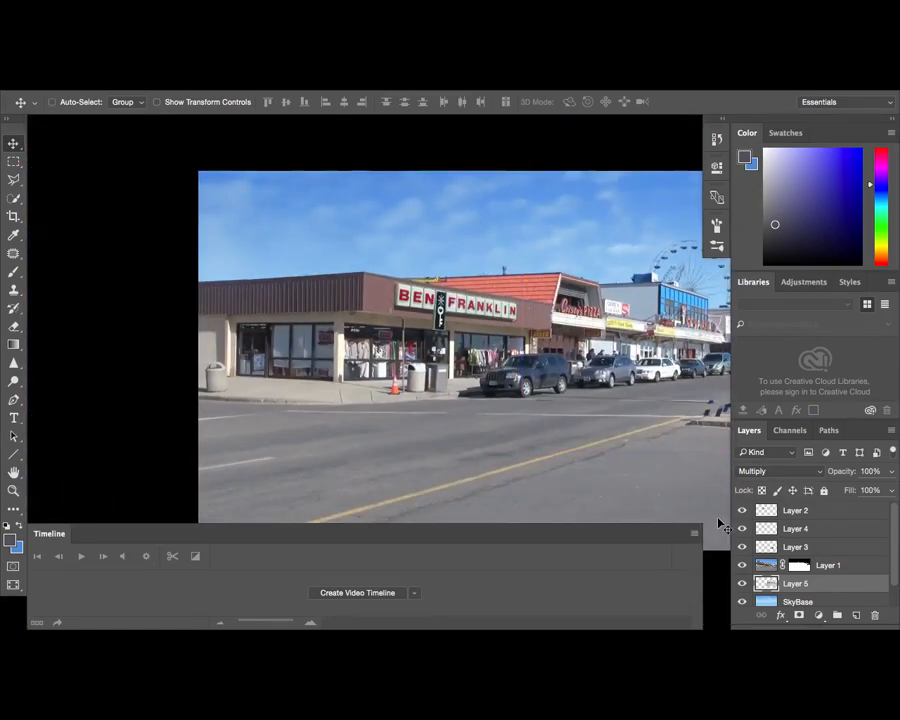
pyautogui.moveTo(480, 425); pyautogui.dragTo(277, 393)
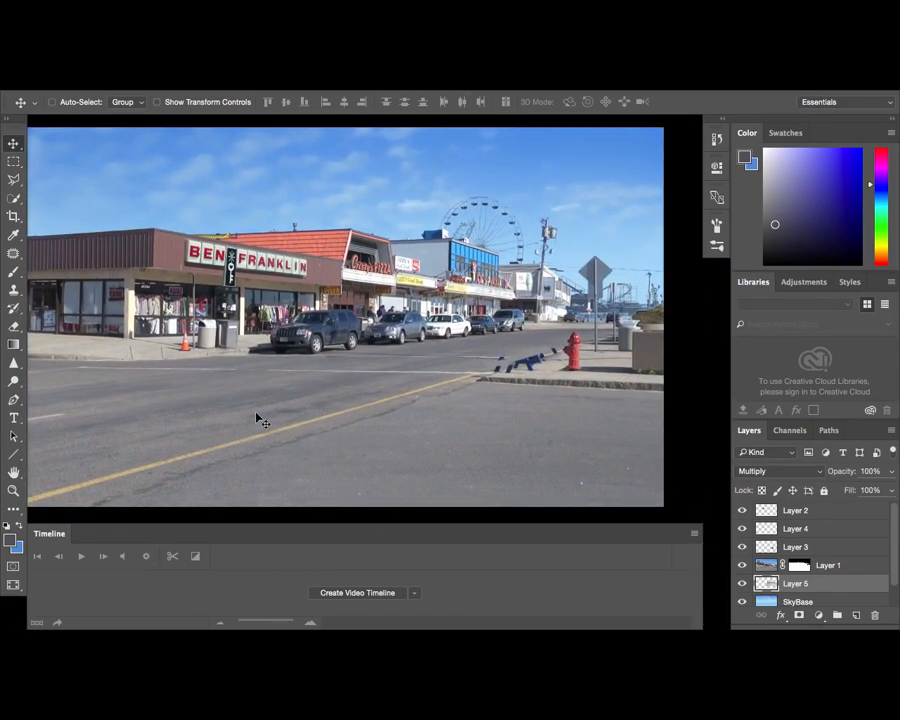
pyautogui.click(772, 471)
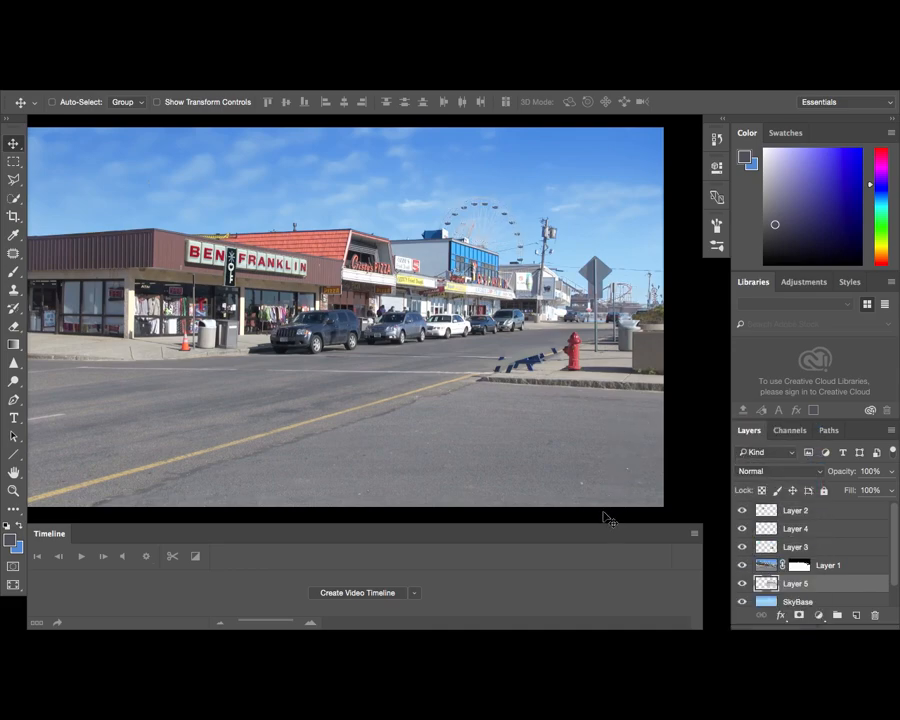
# - Add a Color Overlay effect to Layer 5 using a light blue sampled from the sky beside the street sign
pyautogui.click(782, 616)
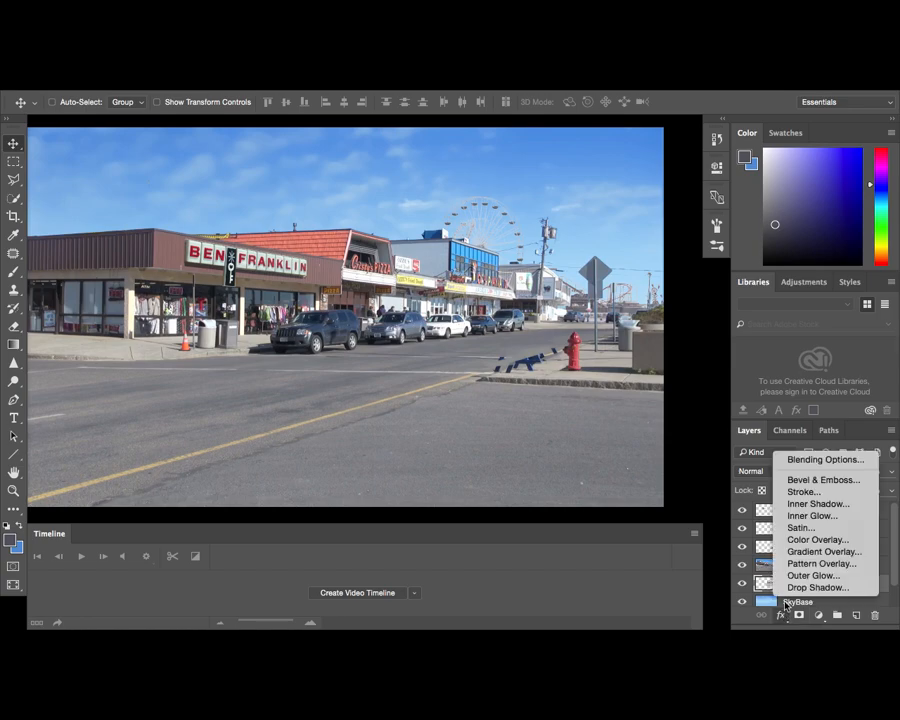
pyautogui.click(792, 540)
pyautogui.moveTo(510, 190); pyautogui.dragTo(437, 384)
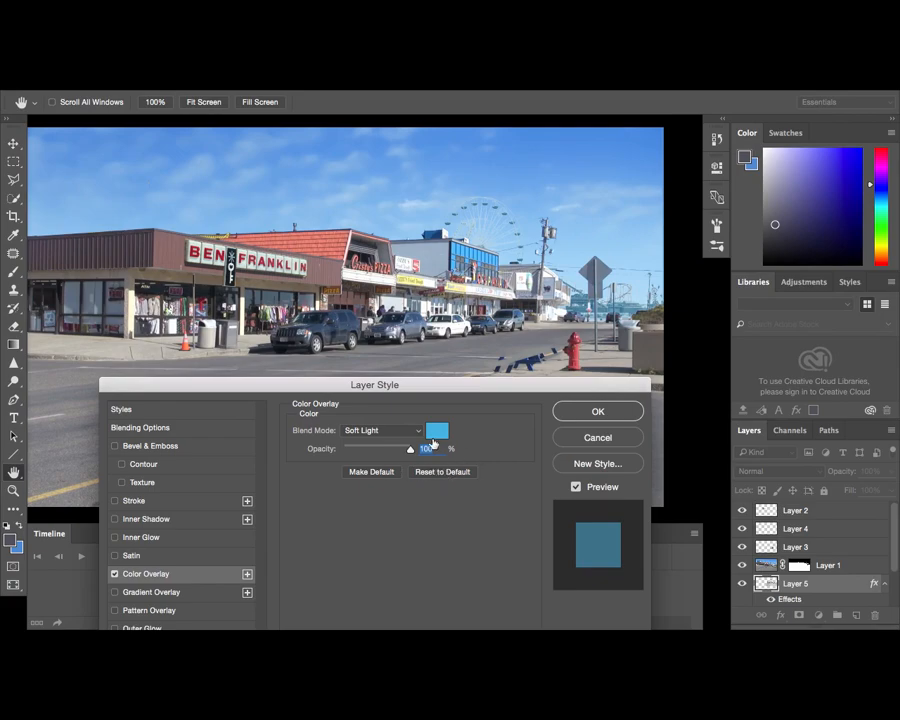
pyautogui.click(437, 430)
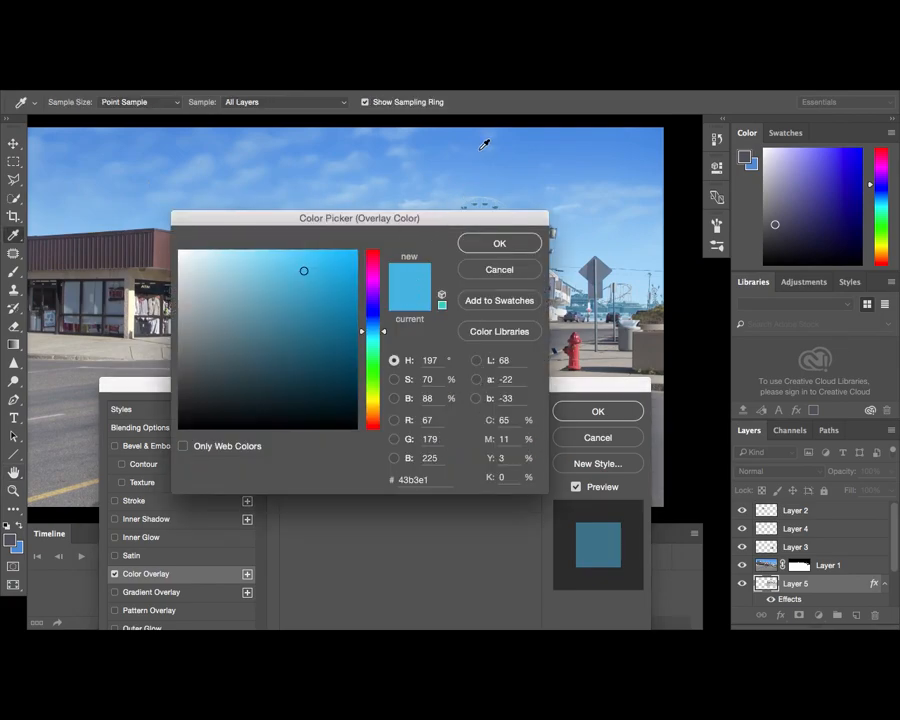
pyautogui.moveTo(531, 154); pyautogui.dragTo(590, 258)
pyautogui.click(503, 243)
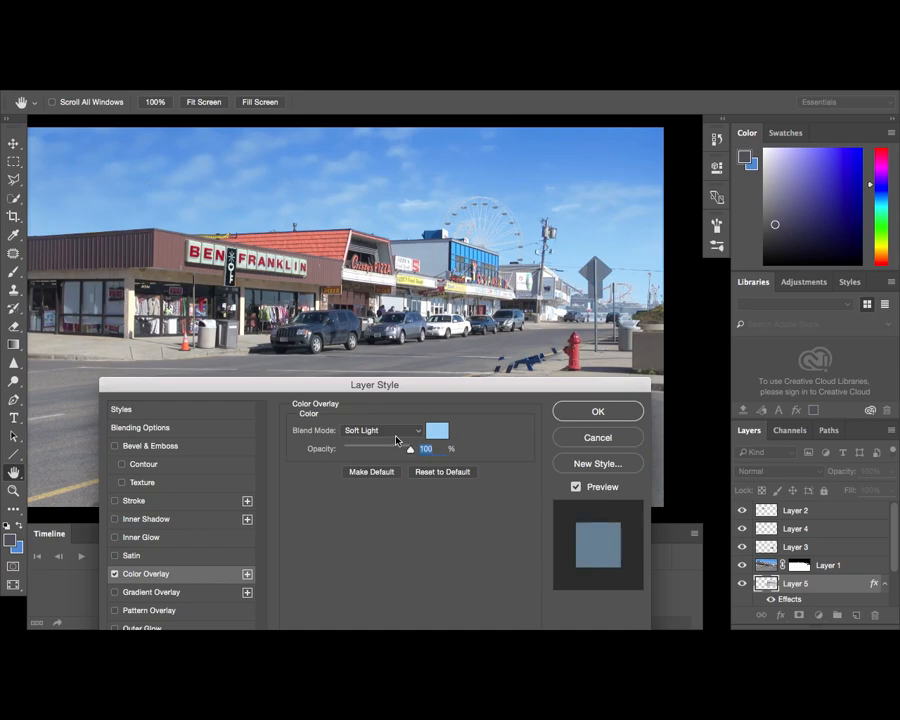
# - Set Layer 5's Color Overlay to Multiply at 54% opacity and apply the layer style
pyautogui.click(399, 432)
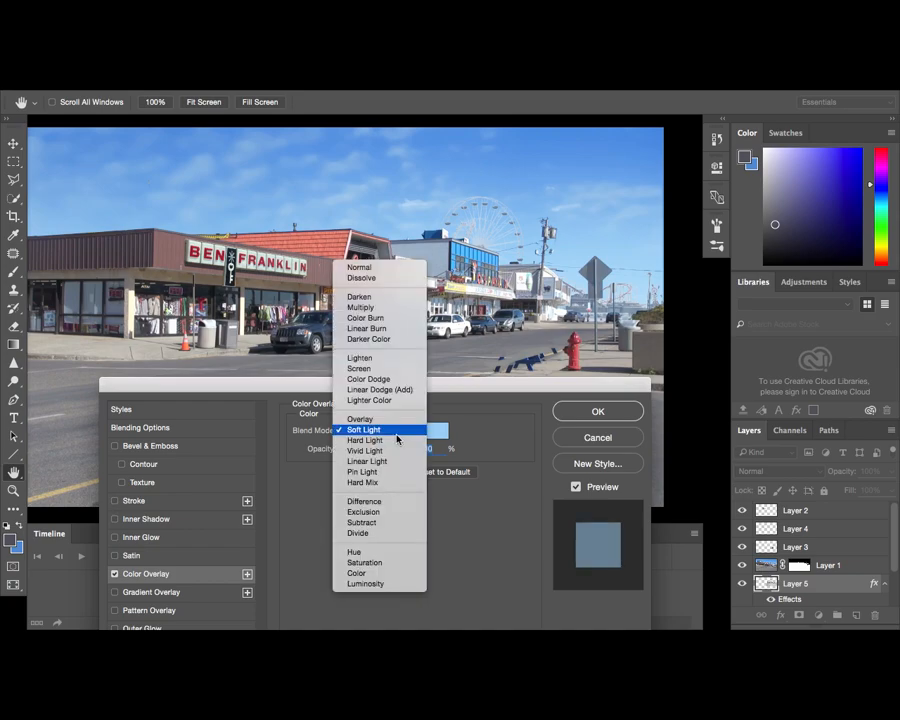
pyautogui.click(362, 307)
pyautogui.moveTo(406, 451); pyautogui.dragTo(380, 450)
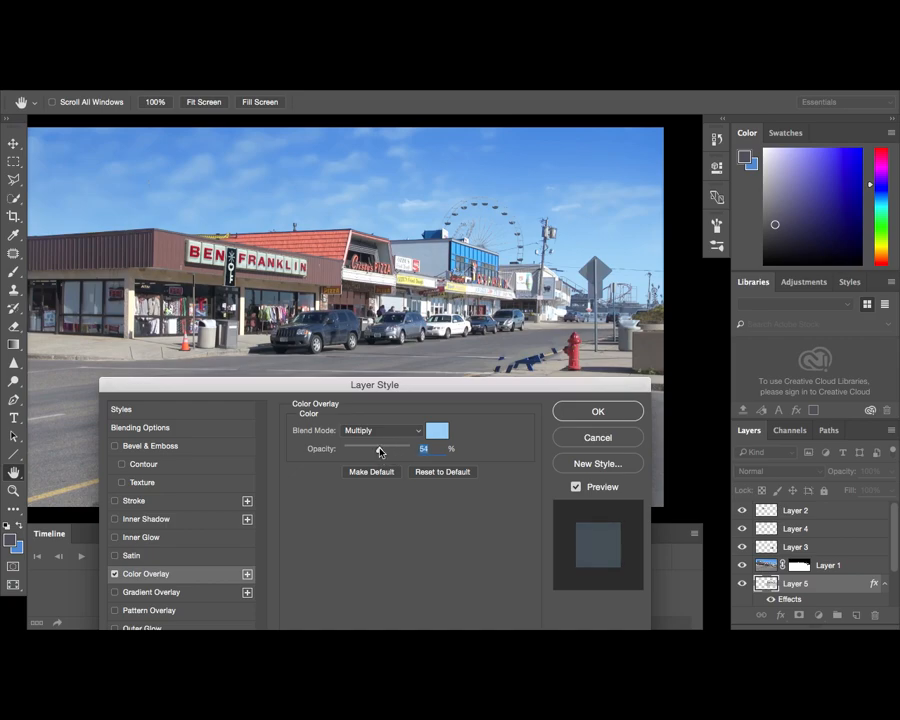
pyautogui.click(598, 412)
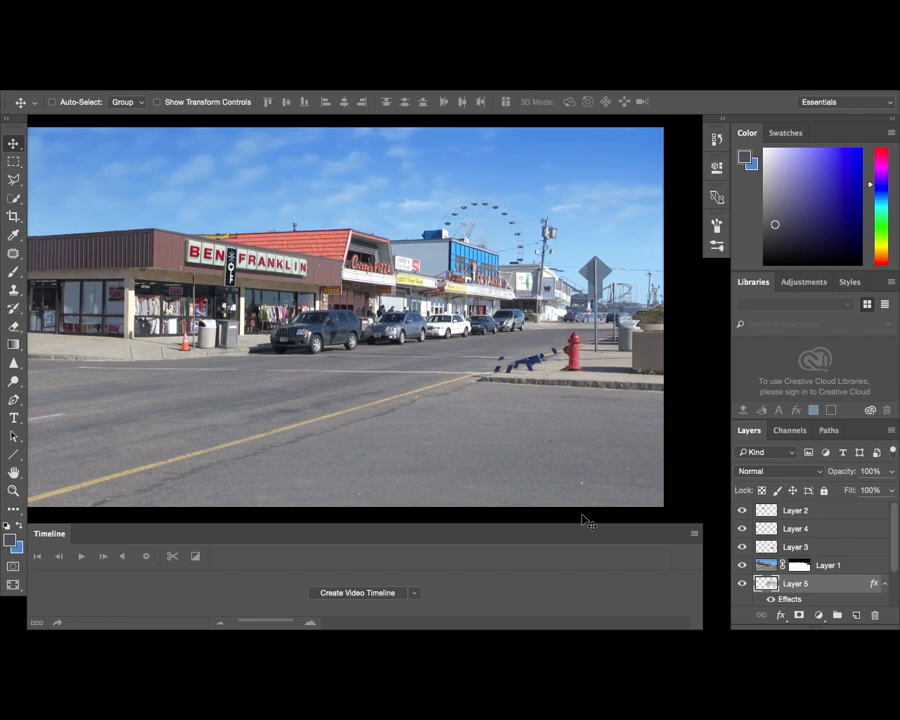
# - Examine the tinted Ferris wheel and distant rides up close against the buildings, utility pole and overhead wires
pyautogui.moveTo(330, 368); pyautogui.dragTo(273, 371)
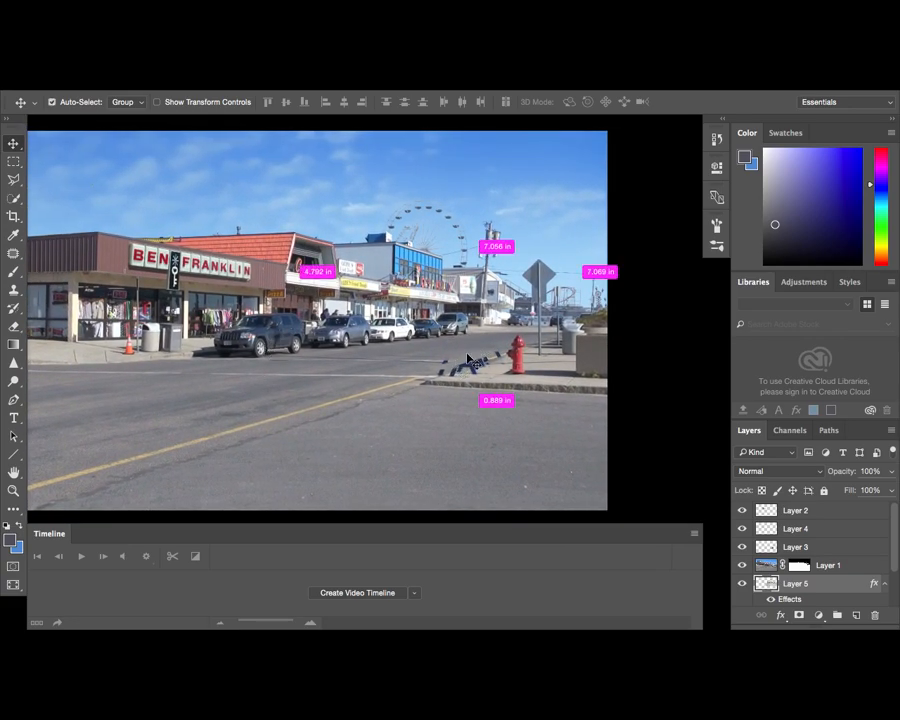
pyautogui.press('super+plus')
pyautogui.moveTo(538, 332); pyautogui.dragTo(395, 414)
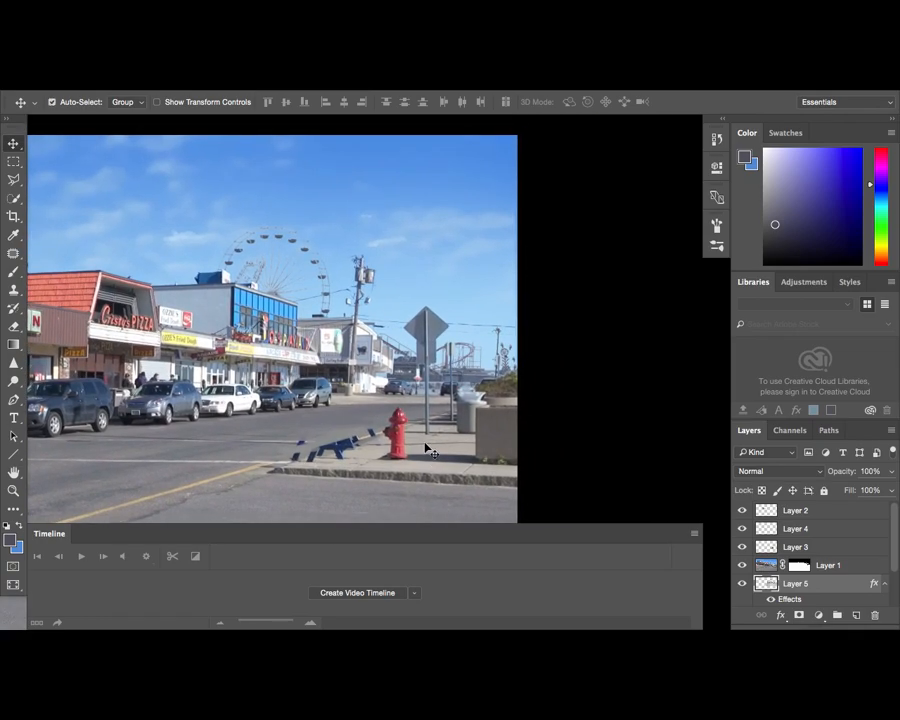
pyautogui.press('super+plus')
pyautogui.press('super+plus')
pyautogui.moveTo(396, 285); pyautogui.dragTo(368, 404)
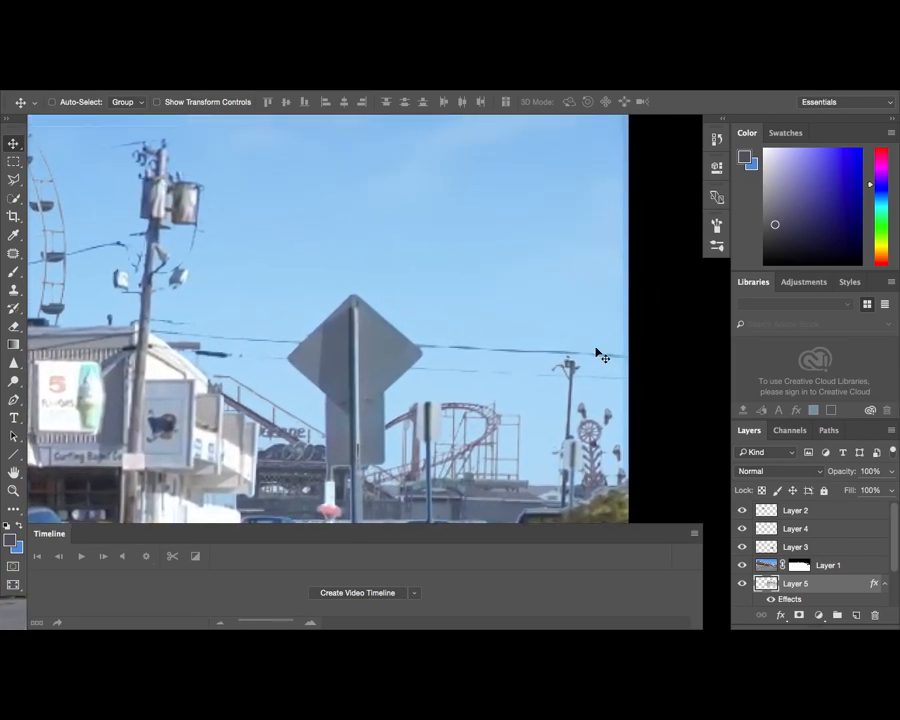
pyautogui.moveTo(290, 297); pyautogui.dragTo(388, 366)
pyautogui.moveTo(328, 329); pyautogui.dragTo(616, 331)
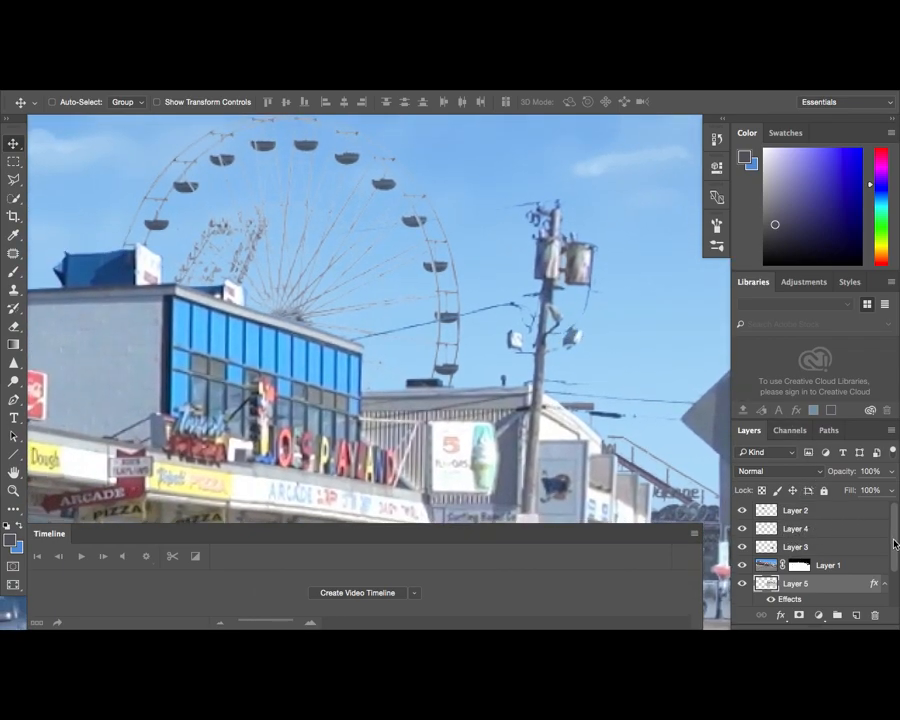
# - Convert the locked Background into a regular layer and move it to the top of the layer stack
pyautogui.scroll(-3, 895, 543)
pyautogui.doubleClick(826, 596)
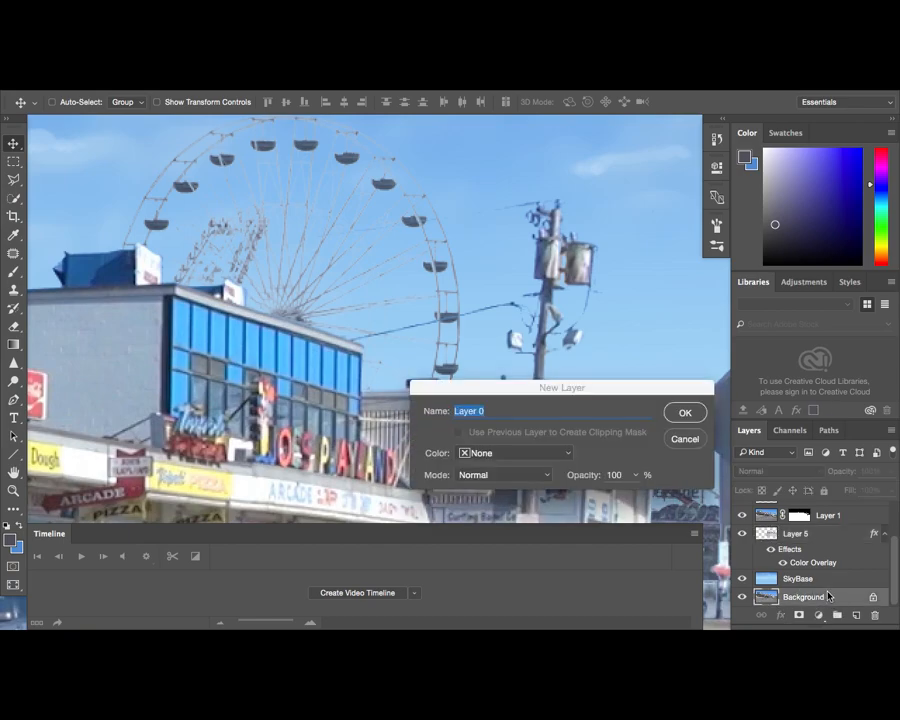
pyautogui.press('Return')
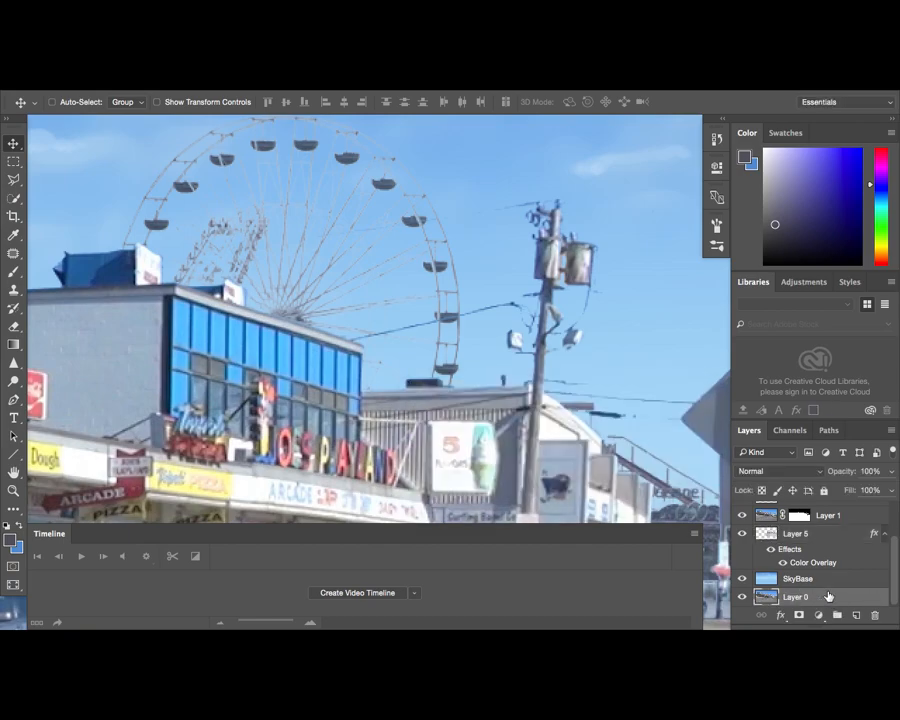
pyautogui.moveTo(759, 428); pyautogui.dragTo(559, 340)
pyautogui.moveTo(697, 537); pyautogui.dragTo(718, 624)
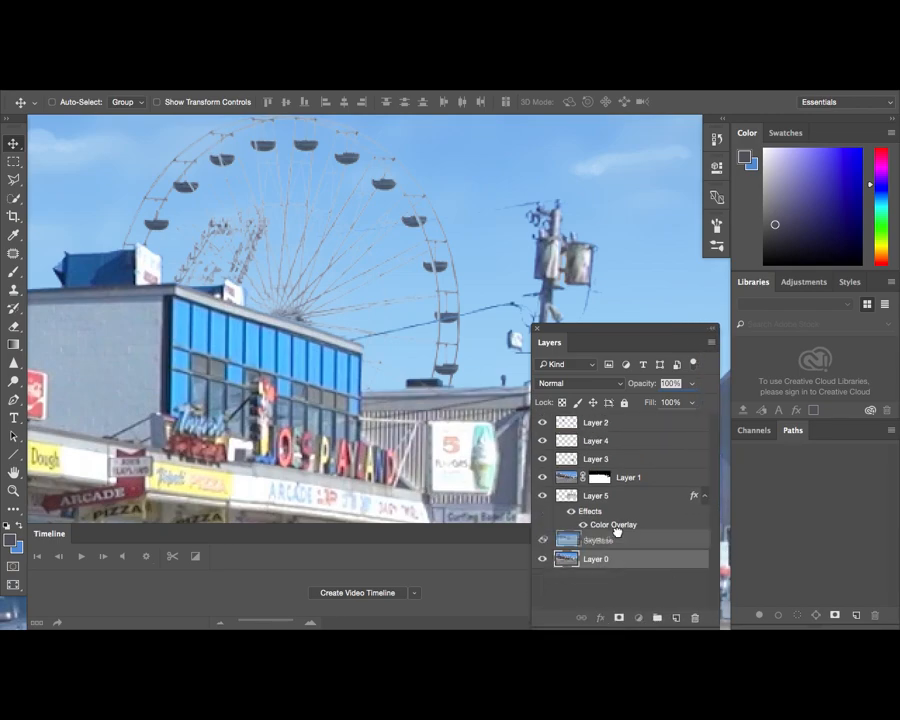
pyautogui.hotkey('ctrl', 'shift', ']')
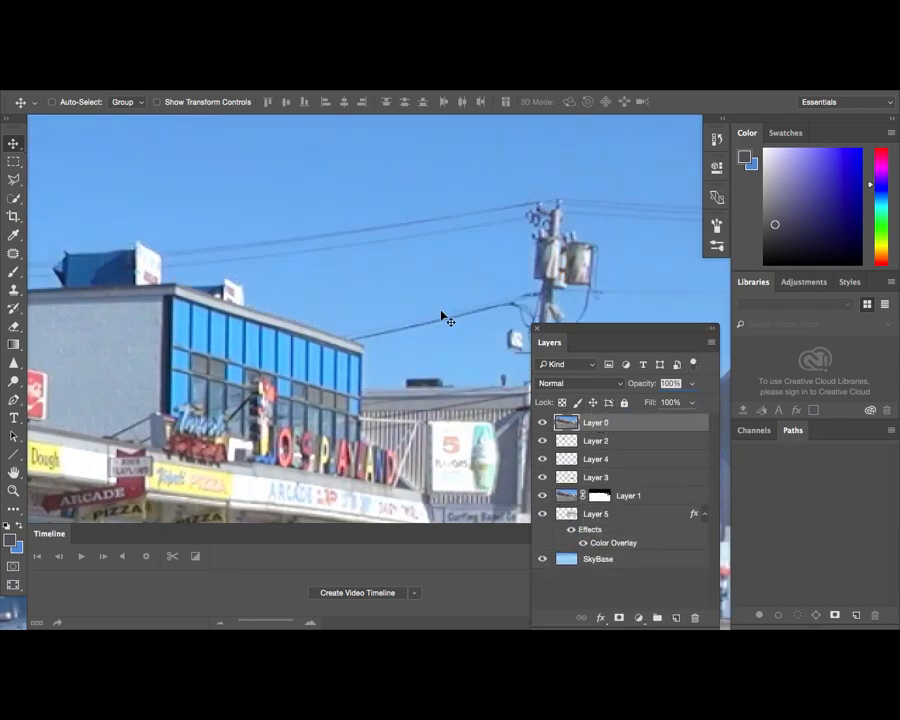
# - Add a new empty layer above the original photo layer at the top of the stack
pyautogui.hotkey('ctrl', '-')
pyautogui.hotkey('ctrl', '-')
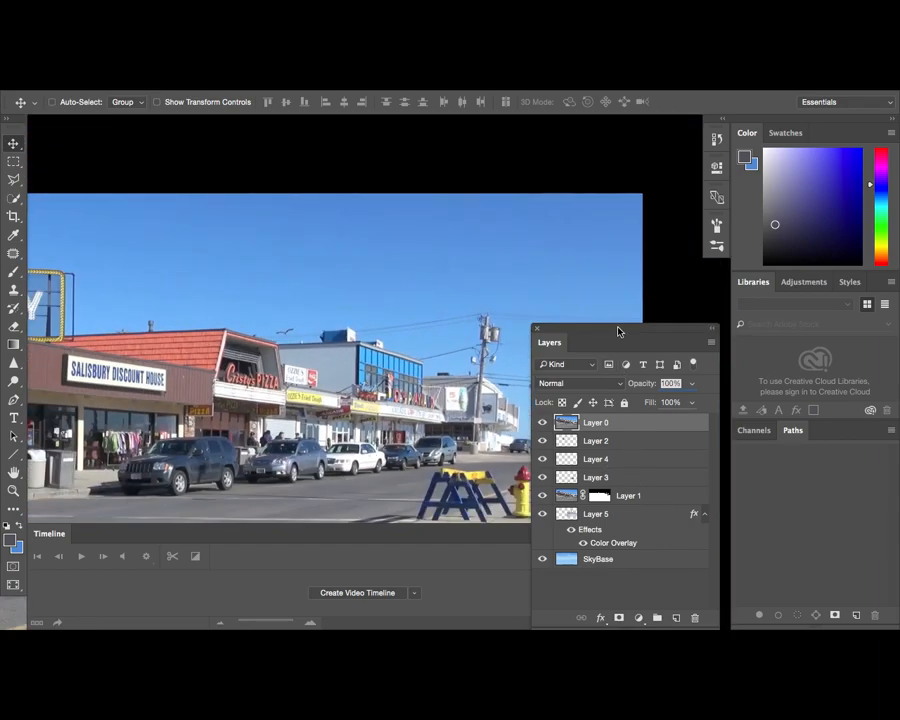
pyautogui.moveTo(619, 329); pyautogui.dragTo(681, 304)
pyautogui.click(738, 592)
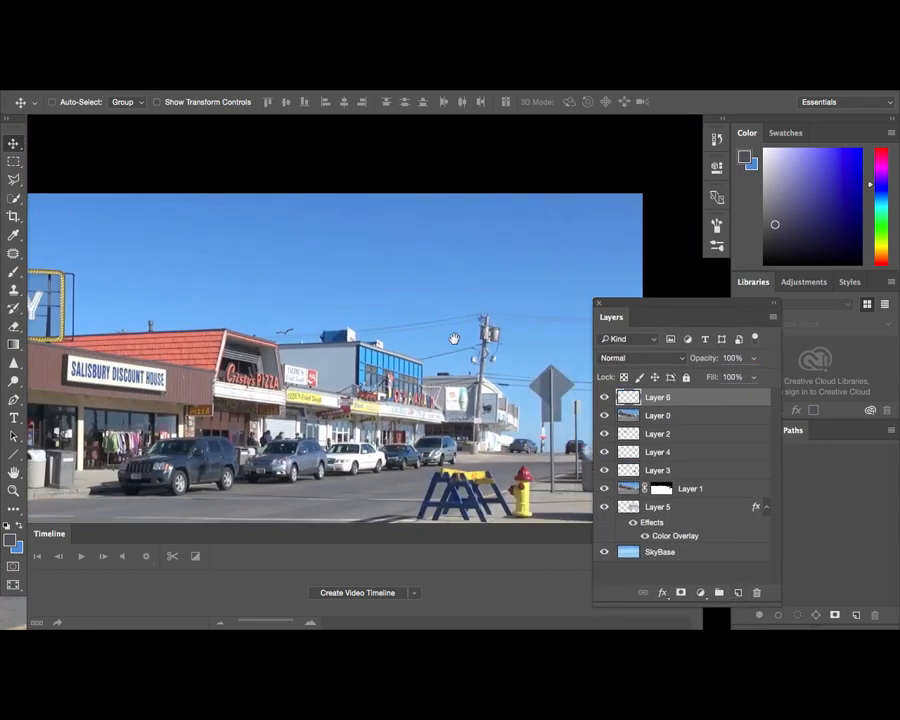
# - Choose the Brush tool with a hard round 25 px preset for painting on the new layer
pyautogui.moveTo(453, 336); pyautogui.dragTo(289, 314)
pyautogui.press('l')
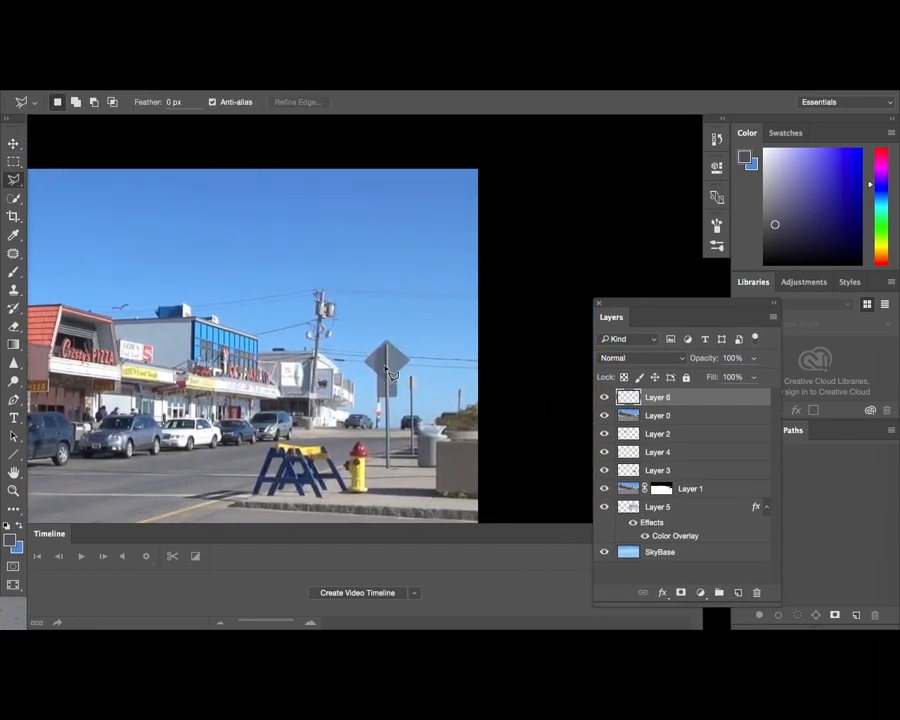
pyautogui.press('b')
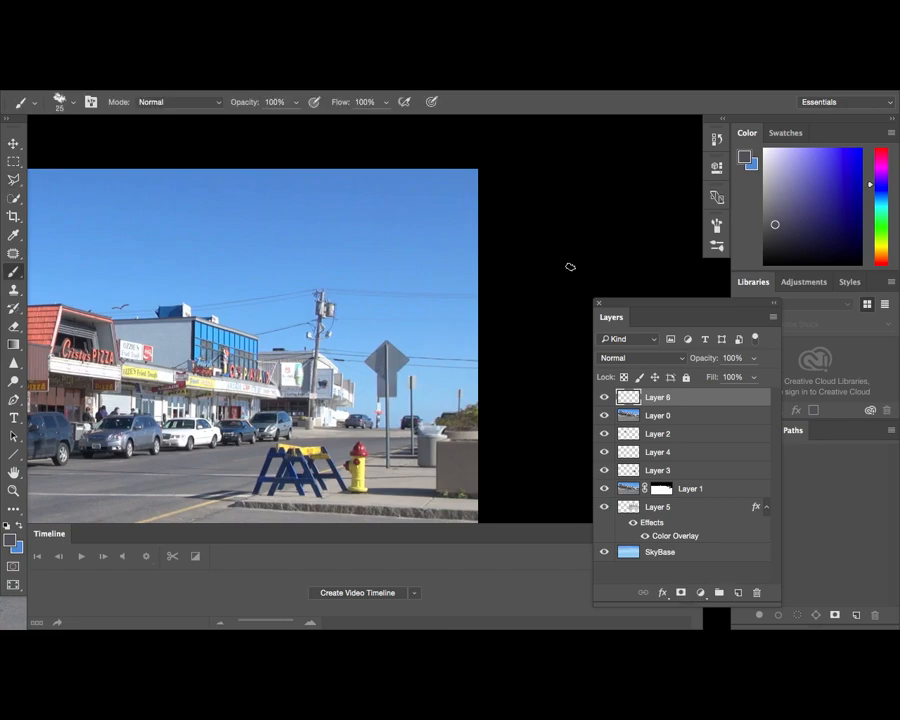
pyautogui.press('F5')
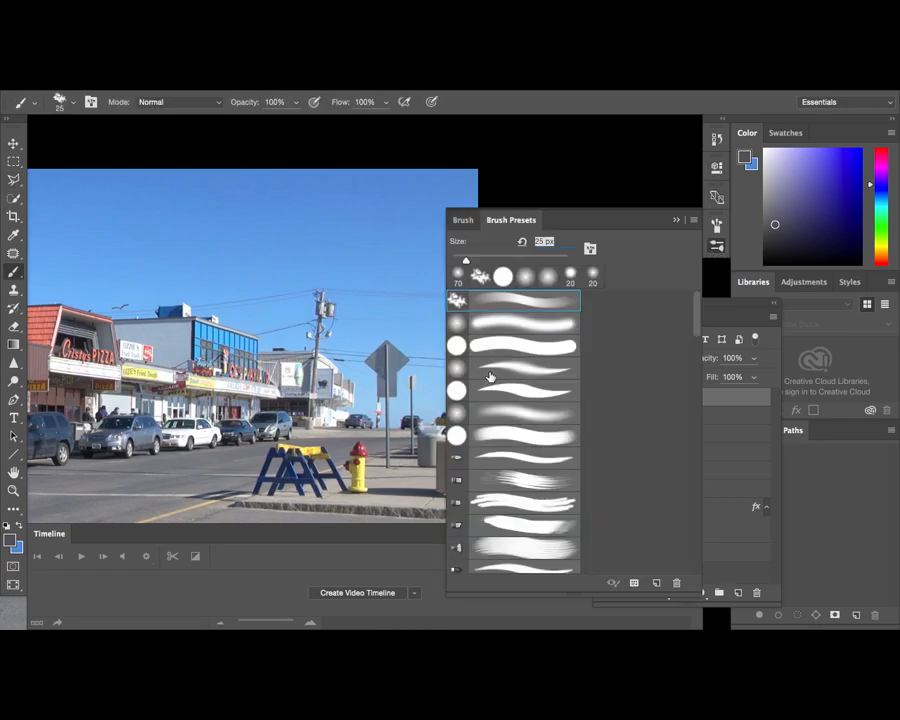
pyautogui.click(674, 218)
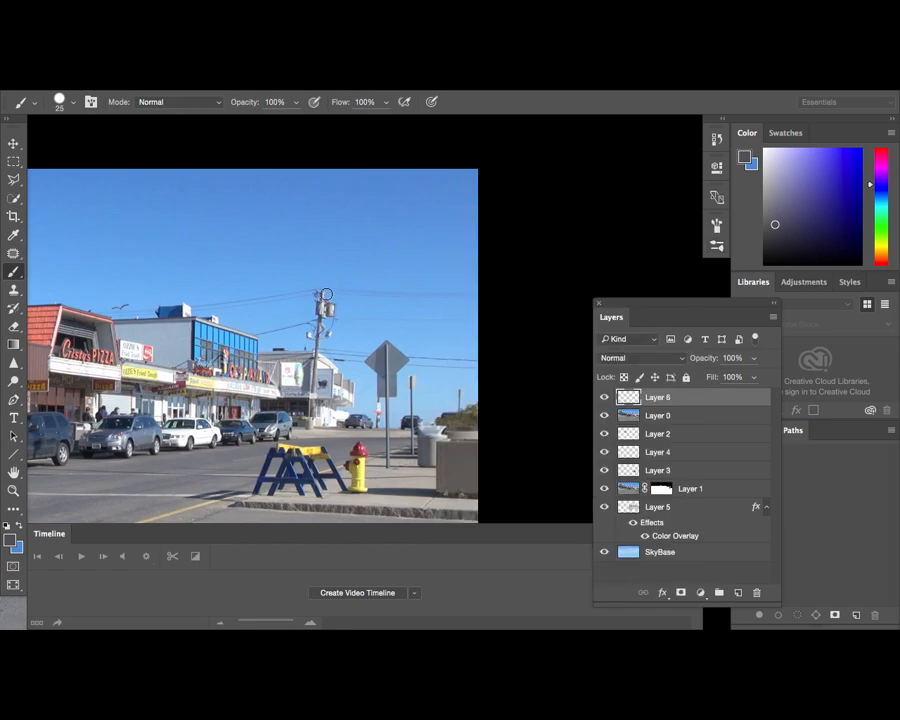
# - Sample the blue-grey colour of the power line beside the street sign and reduce the brush size to 1 px
pyautogui.scroll(6, 335, 304)
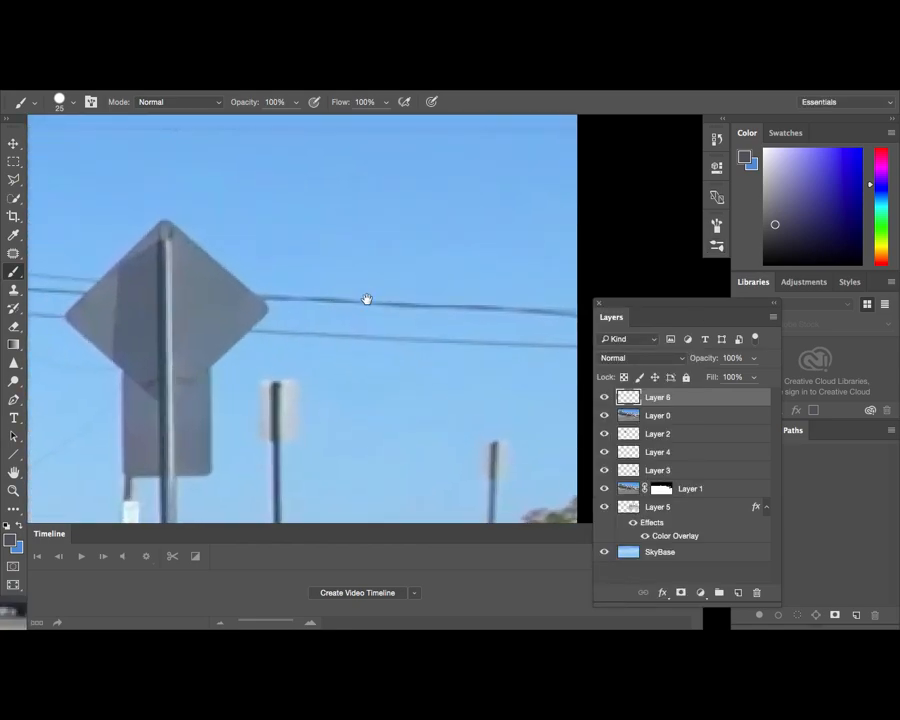
pyautogui.keyDown('alt'); pyautogui.click(424, 344); pyautogui.keyUp('alt')
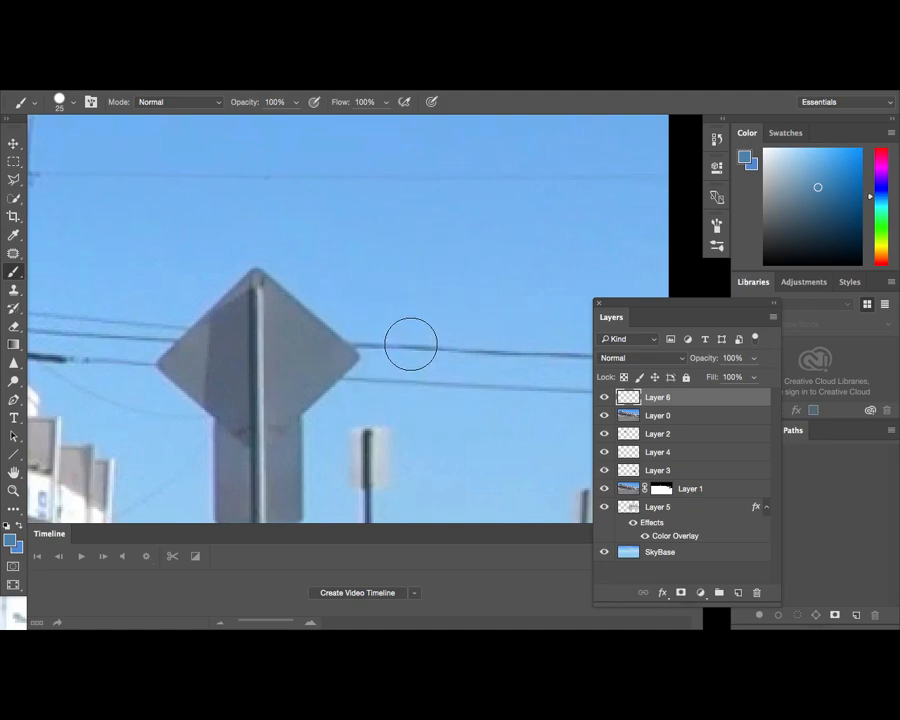
pyautogui.press('[')
pyautogui.press('[')
pyautogui.press('[')
pyautogui.press('[')
pyautogui.scroll(3, 394, 329)
pyautogui.hscroll(-2, 394, 329)
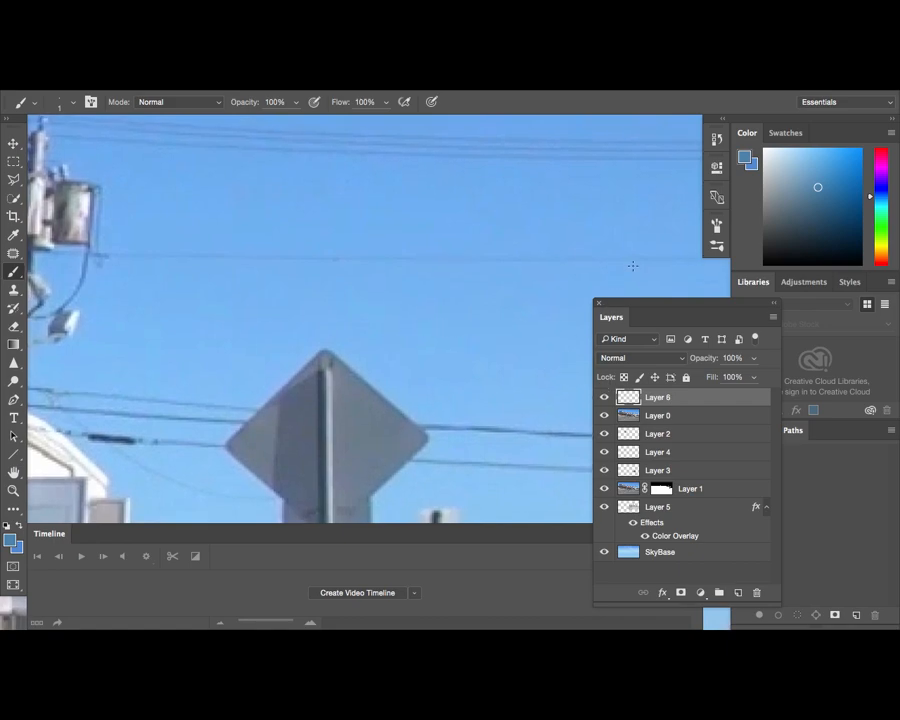
# - Reselect the hard round brush preset for tracing the power lines at a size of 1 px
pyautogui.press('super+plus')
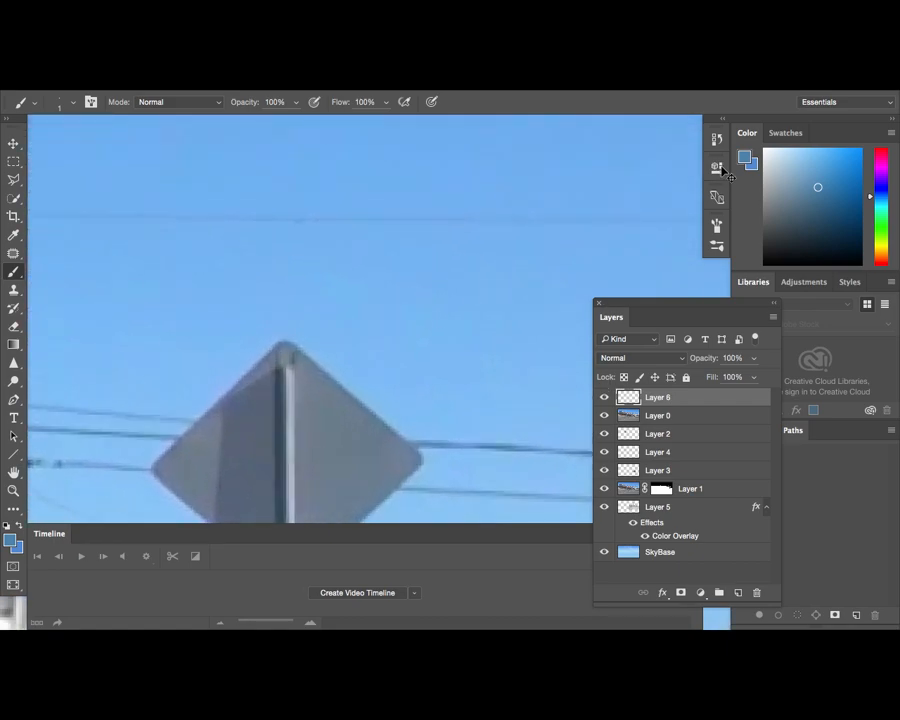
pyautogui.click(717, 246)
pyautogui.click(462, 347)
pyautogui.click(676, 220)
pyautogui.press('super+minus')
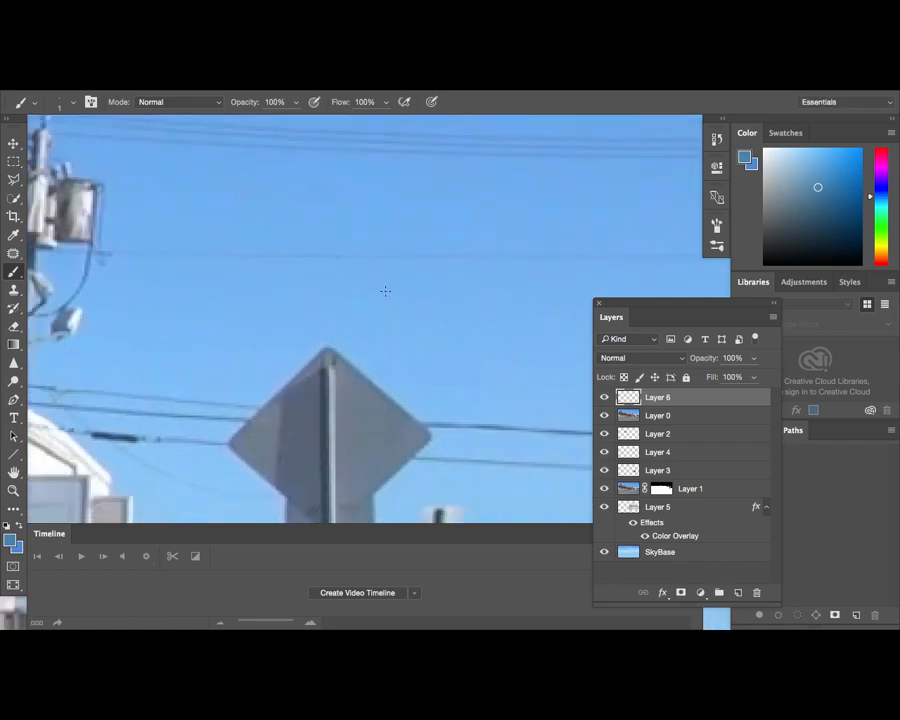
pyautogui.press('super+minus')
pyautogui.moveTo(478, 287); pyautogui.dragTo(350, 261)
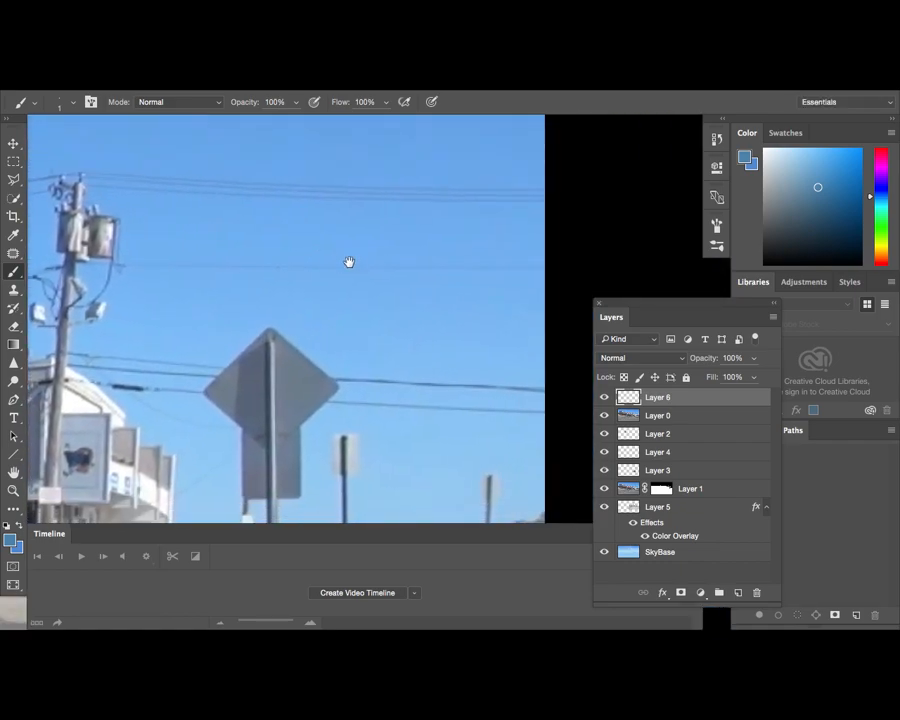
# - Try straight strokes for the topmost power line from the utility pole to the photo's edge, undoing each one
pyautogui.moveTo(86, 174); pyautogui.dragTo(509, 163)
pyautogui.press('super+z')
pyautogui.moveTo(81, 174); pyautogui.dragTo(543, 190)
pyautogui.press('super+z')
pyautogui.moveTo(82, 176); pyautogui.dragTo(503, 183)
pyautogui.press('super+z')
# - Draw thin parallel power lines on Layer 6 from the top of the utility pole to the photo's edge
pyautogui.moveTo(80, 176); pyautogui.dragTo(545, 185)
pyautogui.moveTo(82, 180); pyautogui.dragTo(546, 212)
pyautogui.moveTo(80, 182); pyautogui.dragTo(547, 210)
pyautogui.press('super+z')
pyautogui.moveTo(127, 187); pyautogui.dragTo(535, 204)
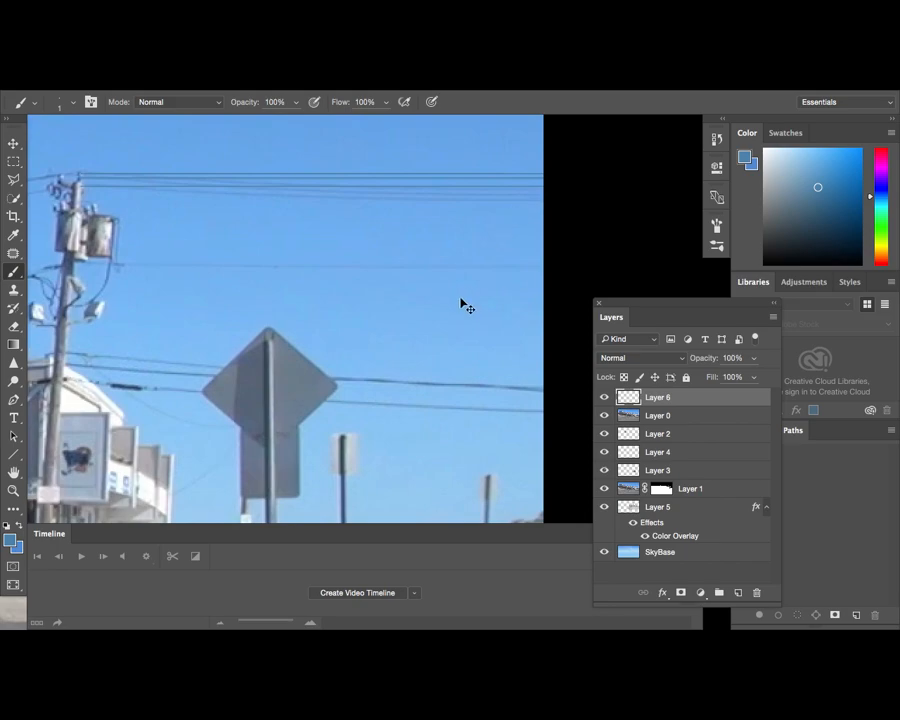
# - Warp the drawn power lines on Layer 6 so they sag in the middle like the original wires, and apply the transform
pyautogui.press('super+t')
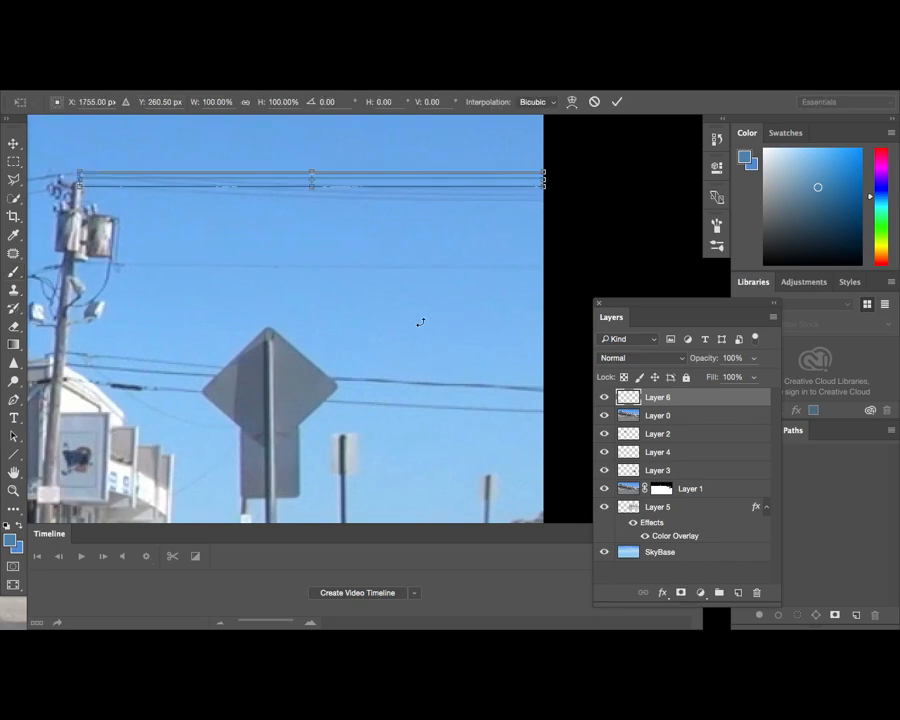
pyautogui.rightClick(356, 181)
pyautogui.click(384, 259)
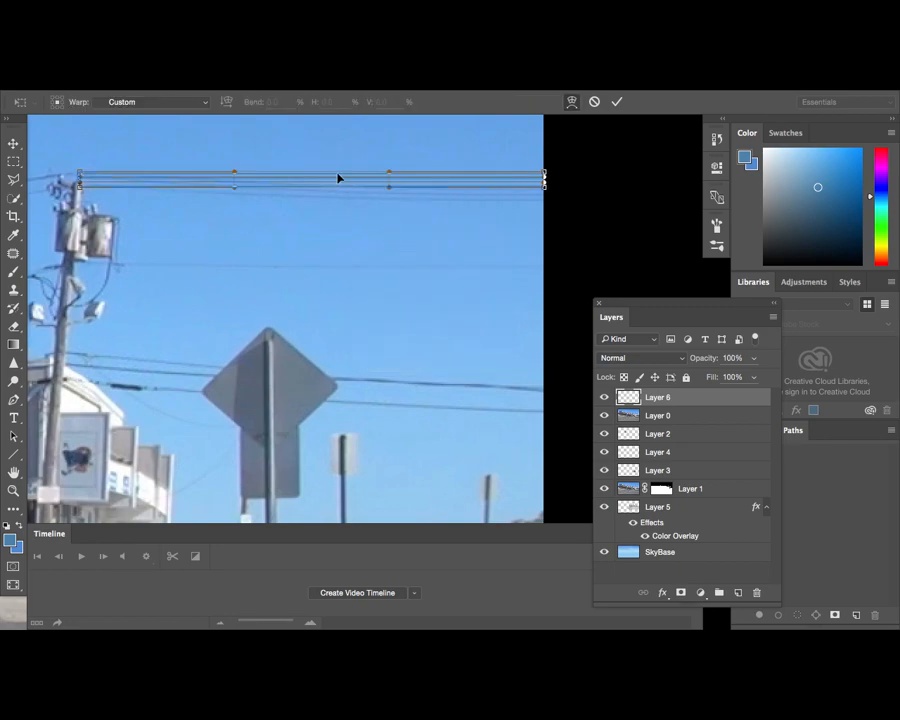
pyautogui.moveTo(239, 194); pyautogui.dragTo(238, 205)
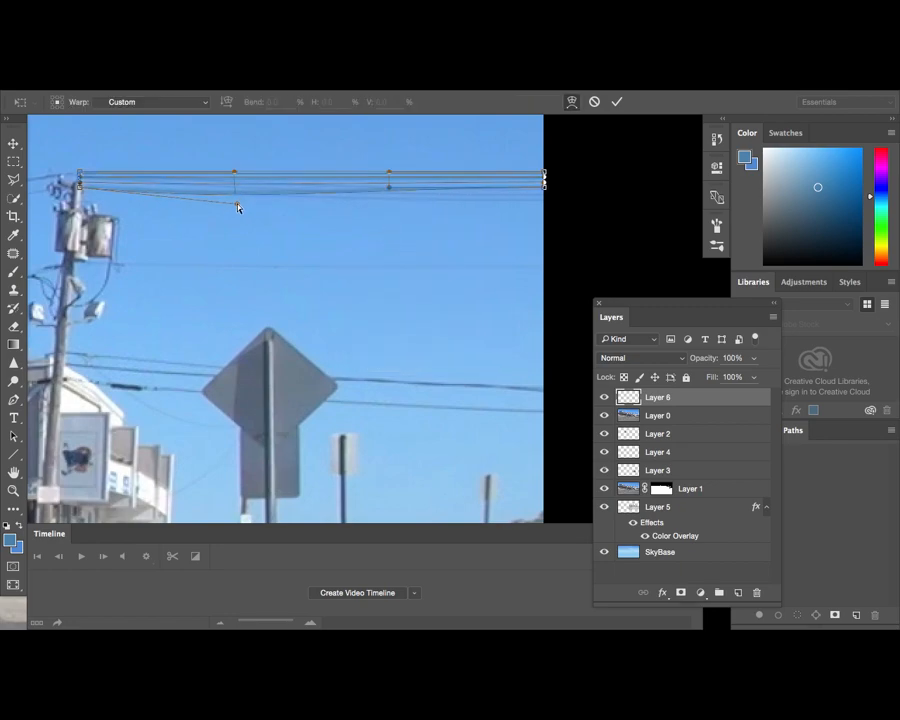
pyautogui.moveTo(394, 190)
pyautogui.mouseDown()
pyautogui.moveTo(390, 206)
pyautogui.moveTo(391, 184)
pyautogui.mouseUp()
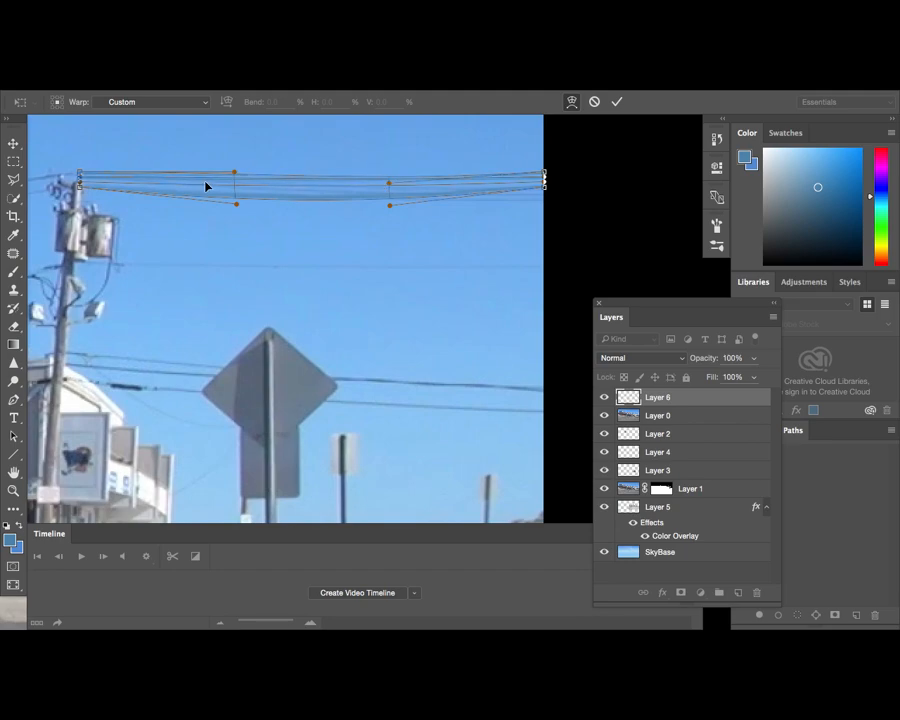
pyautogui.moveTo(236, 188); pyautogui.dragTo(237, 196)
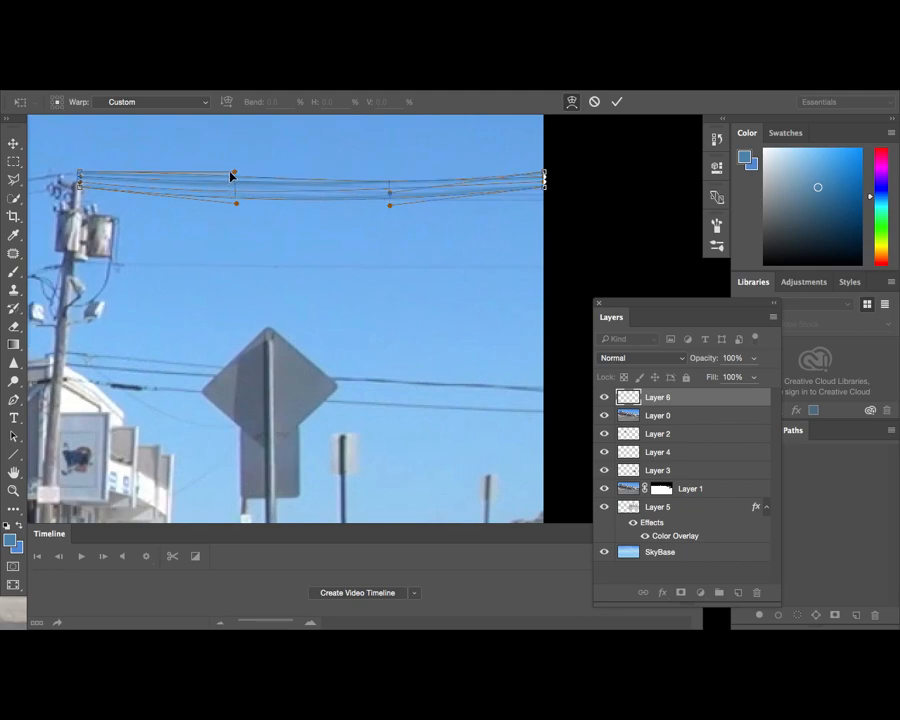
pyautogui.moveTo(234, 175); pyautogui.dragTo(236, 182)
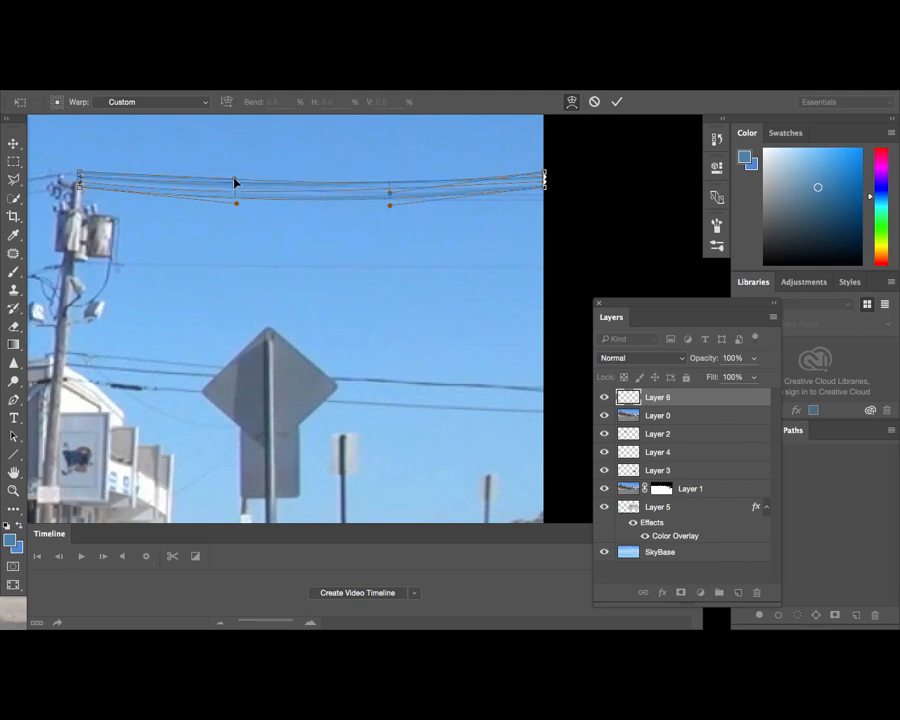
pyautogui.press('Return')
pyautogui.press('b')
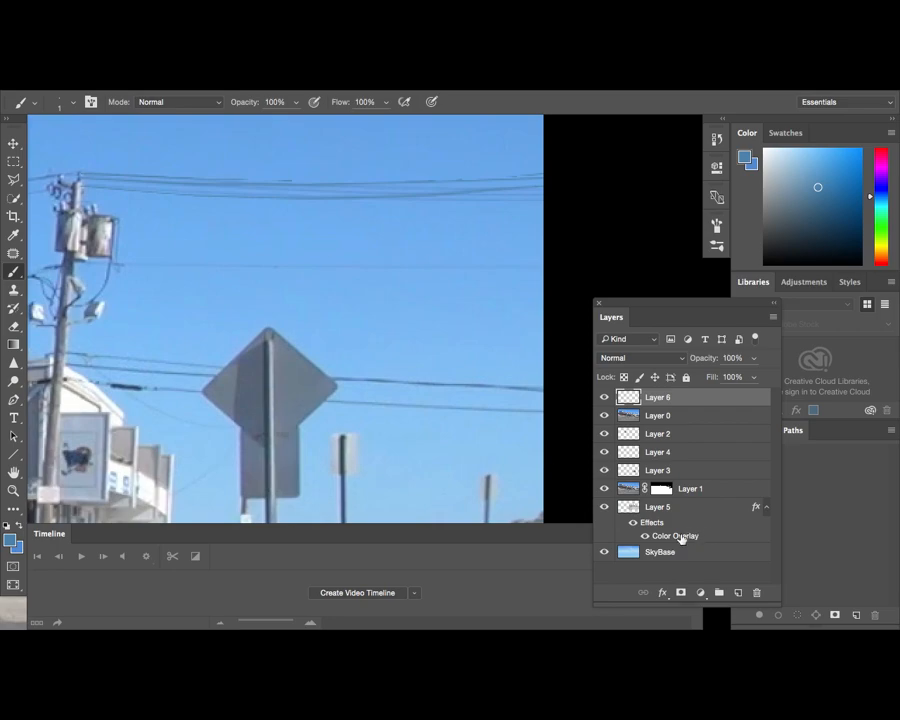
# - Toggle Layer 0's visibility to compare the composite and redrawn power lines with the original street photo
pyautogui.click(603, 416)
pyautogui.click(603, 416)
pyautogui.click(603, 416)
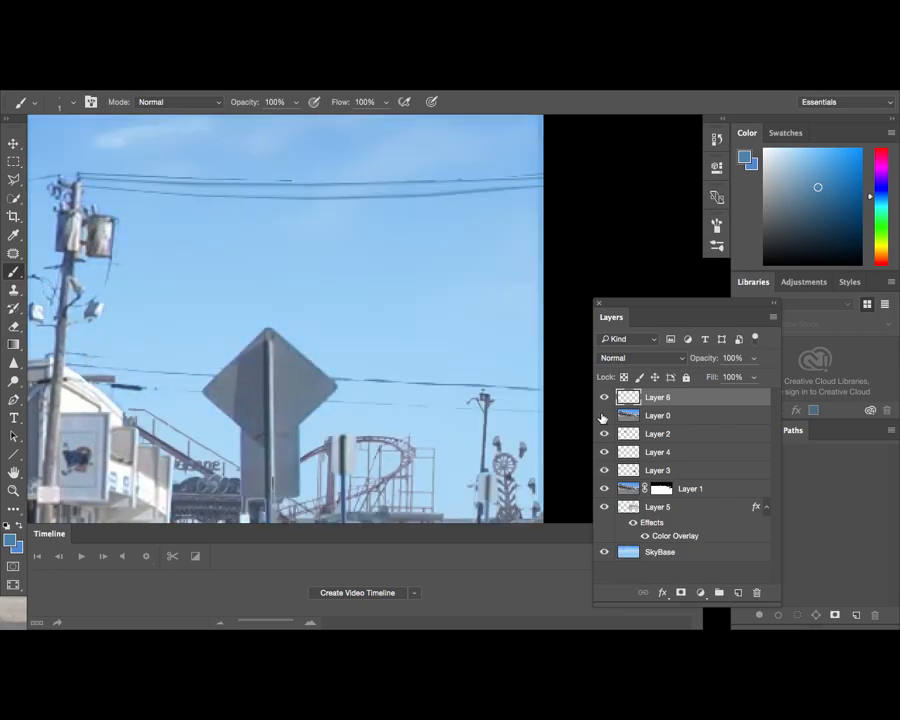
pyautogui.press('super+minus')
pyautogui.press('super+minus')
pyautogui.press('super+minus')
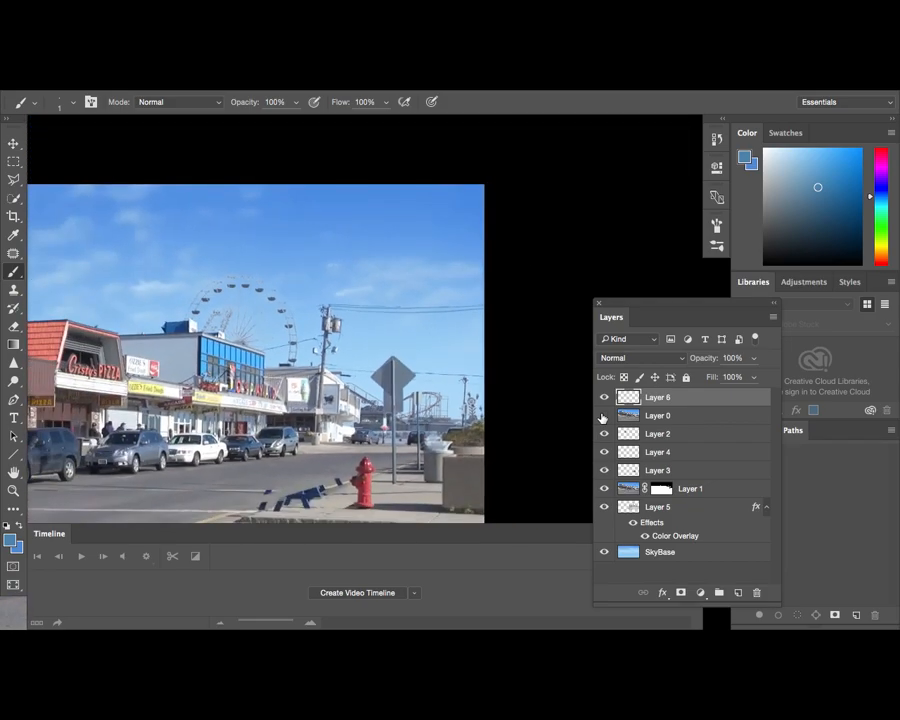
pyautogui.click(603, 416)
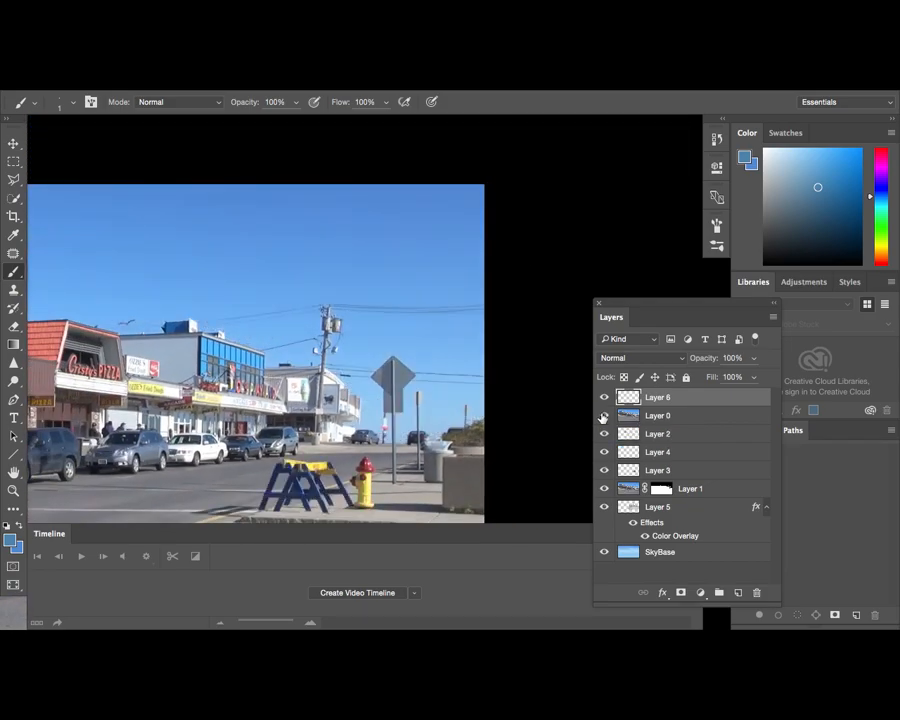
# - Hide Layer 0 and draw a straight power line on Layer 6 from the utility pole's top across the Ferris wheel to the rooftop sign
pyautogui.hotkey('ctrl', 'a')
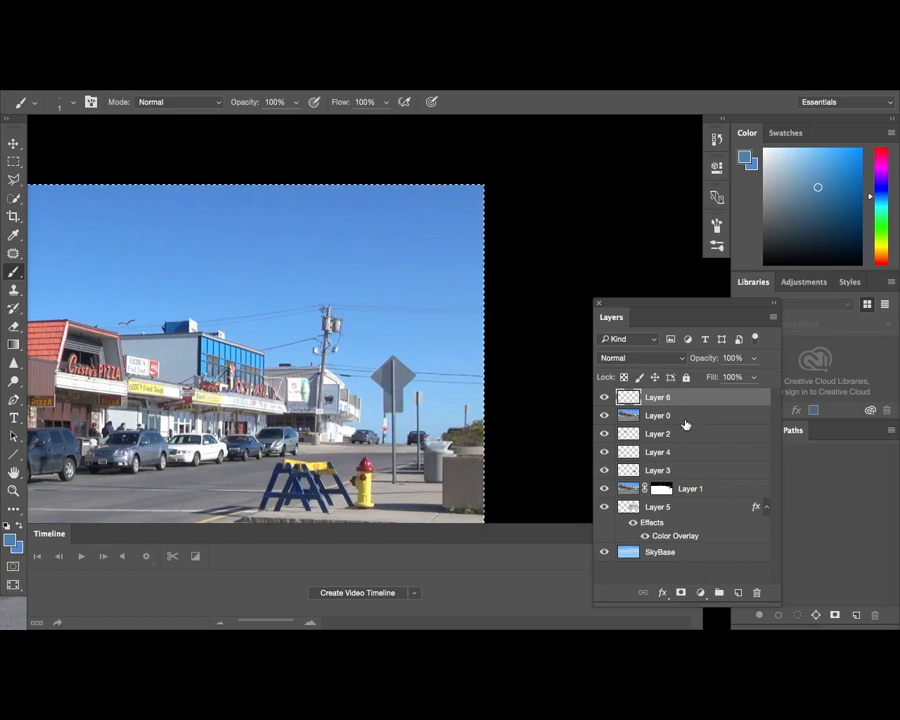
pyautogui.click(604, 417)
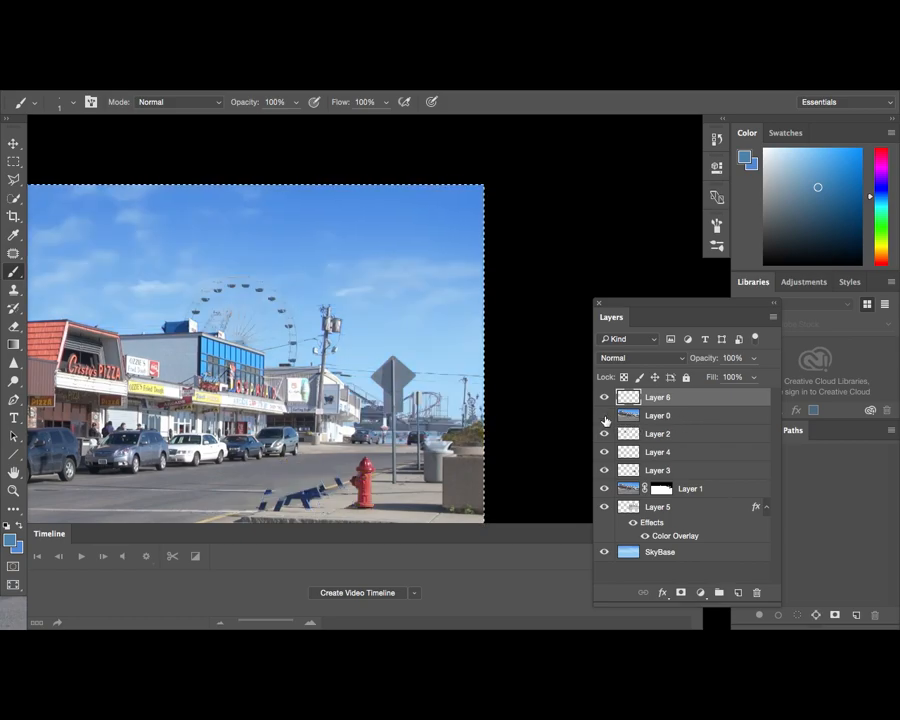
pyautogui.press('super+plus')
pyautogui.press('super+plus')
pyautogui.moveTo(306, 351); pyautogui.dragTo(364, 370)
pyautogui.moveTo(236, 381); pyautogui.dragTo(519, 390)
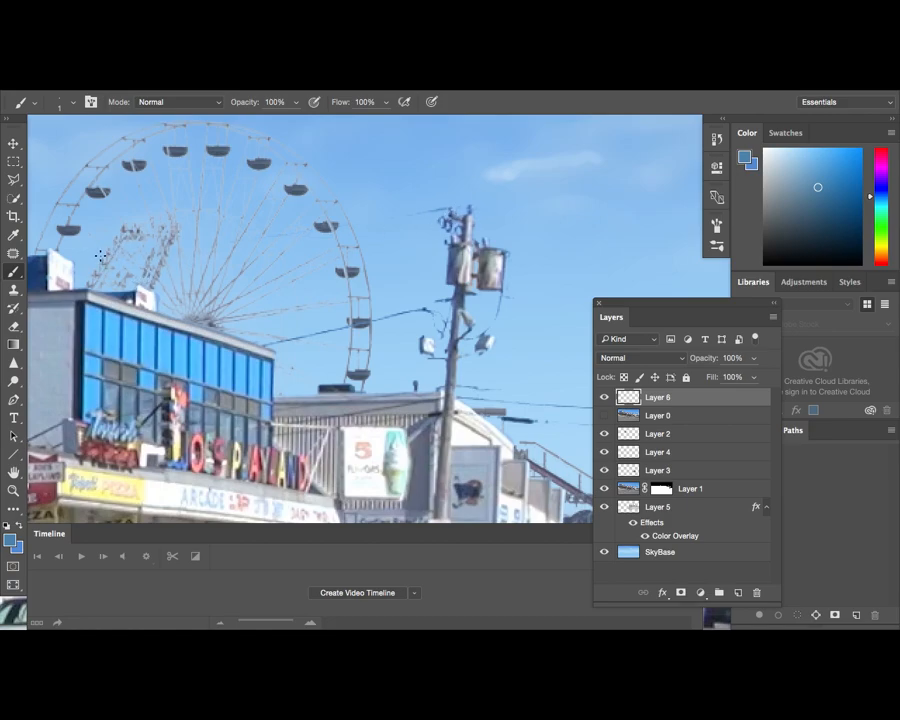
pyautogui.keyDown('shift'); pyautogui.click(61, 263); pyautogui.keyUp('shift')
pyautogui.moveTo(343, 363); pyautogui.dragTo(358, 423)
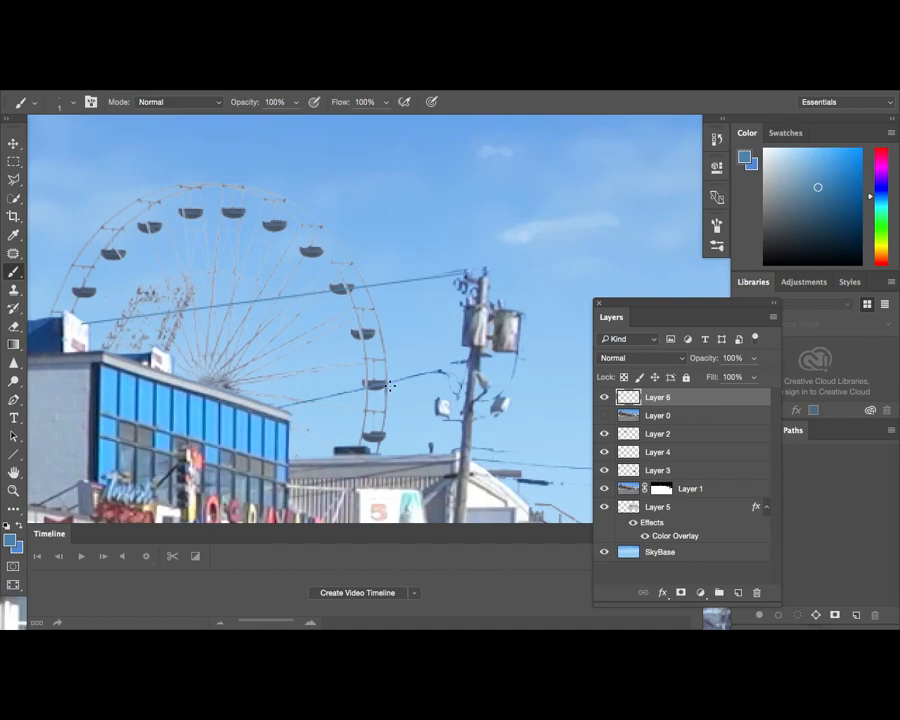
pyautogui.scroll(-5, 389, 388)
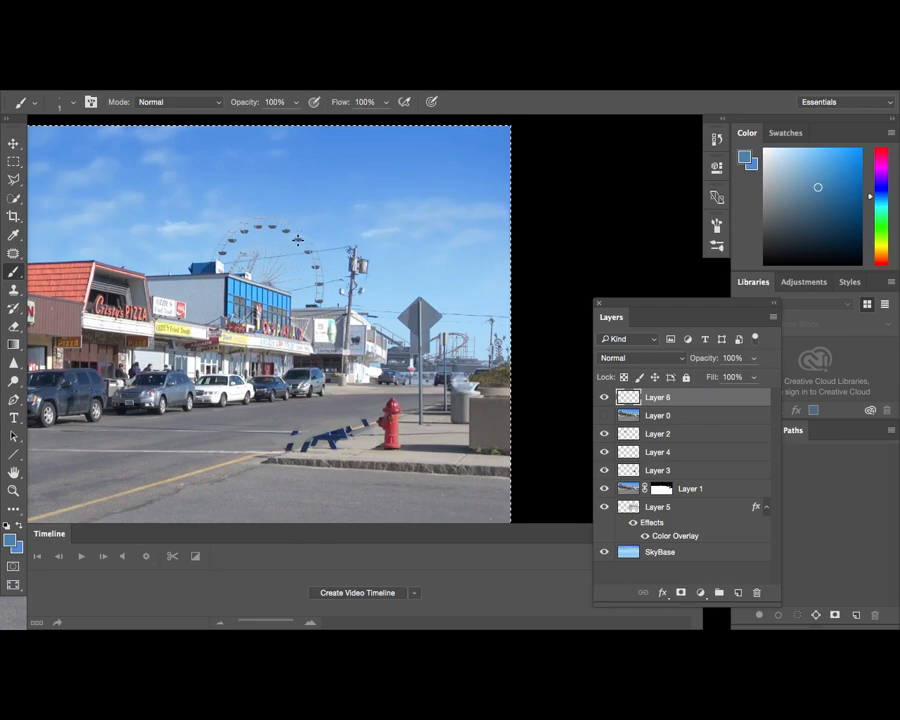
# - Move the hidden Layer 0 to the bottom of the layer stack, beneath SkyBase
pyautogui.moveTo(669, 416); pyautogui.dragTo(695, 568)
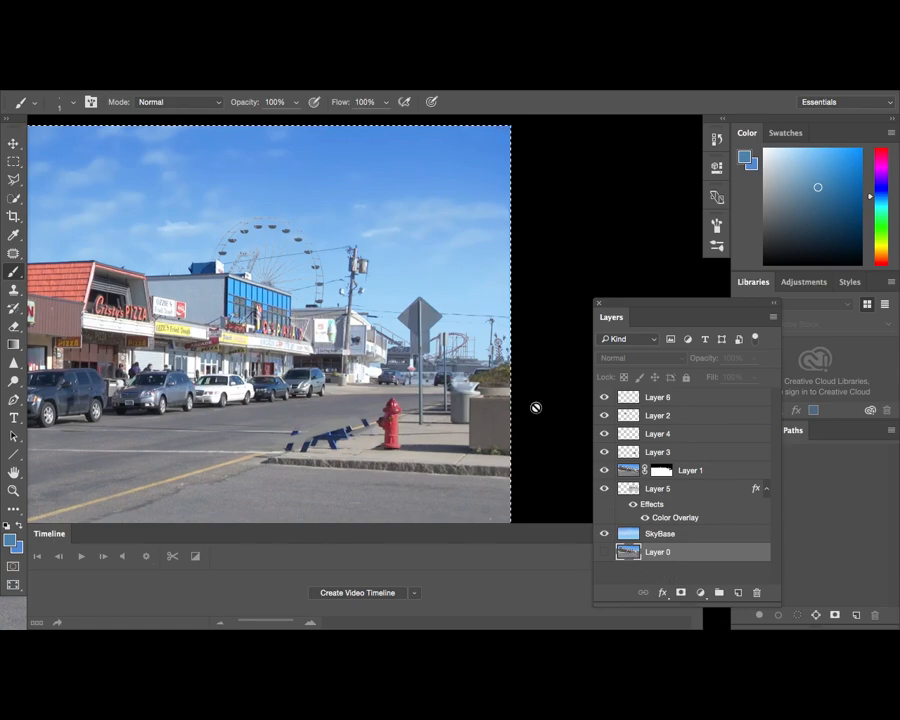
pyautogui.hscroll(-5, 412, 443)
pyautogui.moveTo(429, 360); pyautogui.dragTo(251, 320)
pyautogui.moveTo(329, 347); pyautogui.dragTo(265, 335)
pyautogui.keyDown('ctrl'); pyautogui.click(636, 474); pyautogui.keyUp('ctrl')
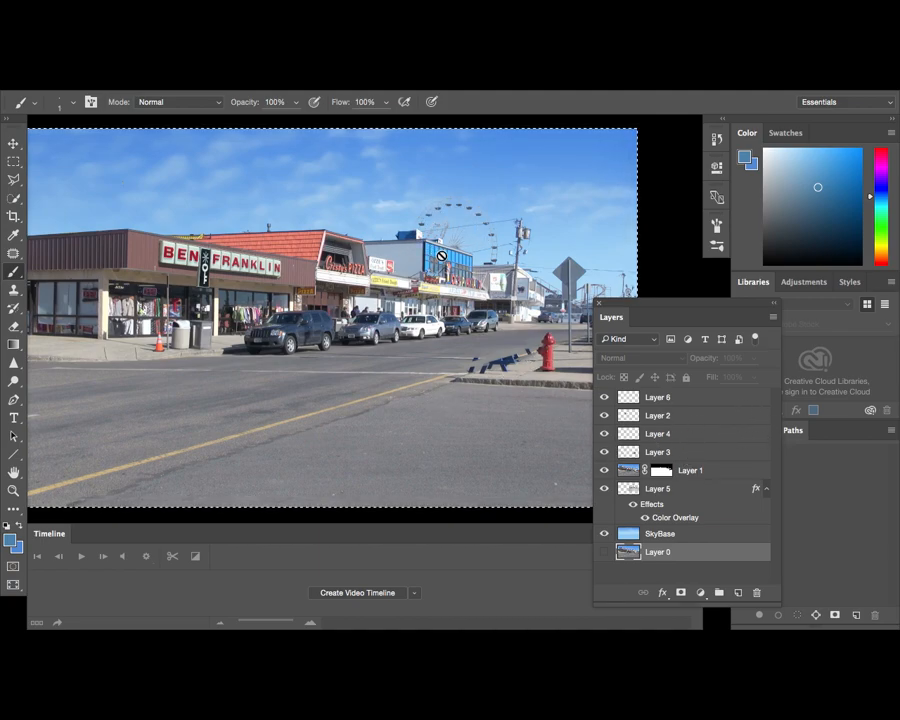
# - Merge all visible layers into Layer 6 and delete the hidden Layer 0
pyautogui.press('v')
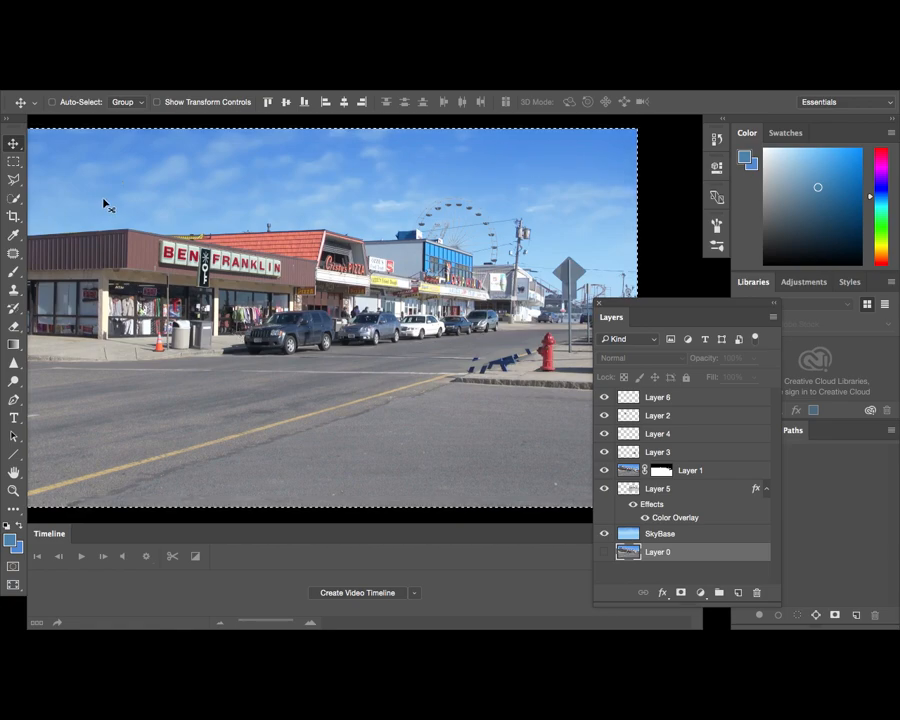
pyautogui.click(674, 399)
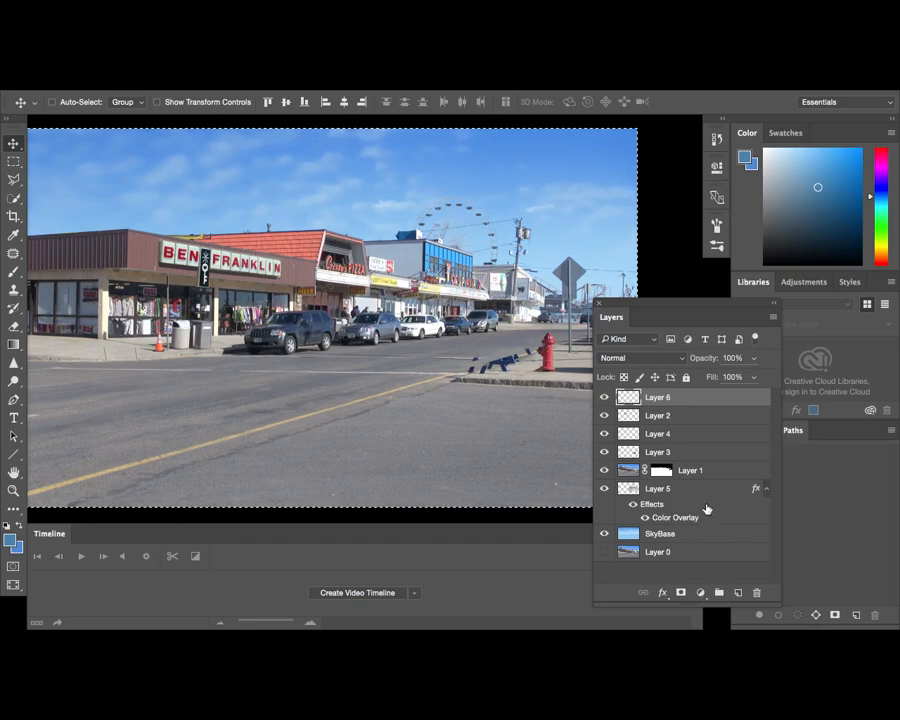
pyautogui.hotkey('ctrl', '-')
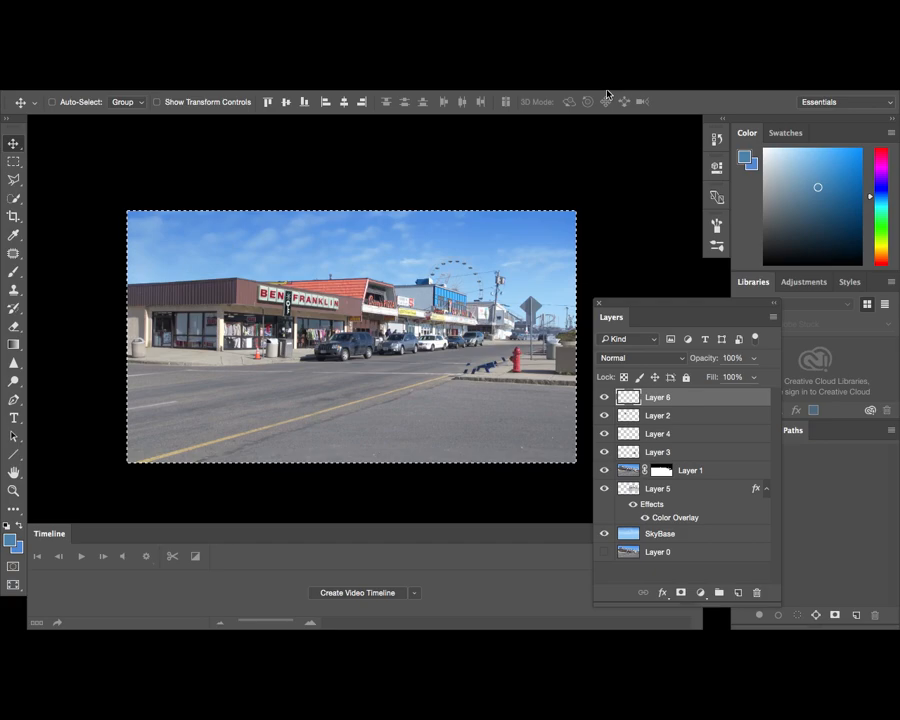
pyautogui.press('ctrl')
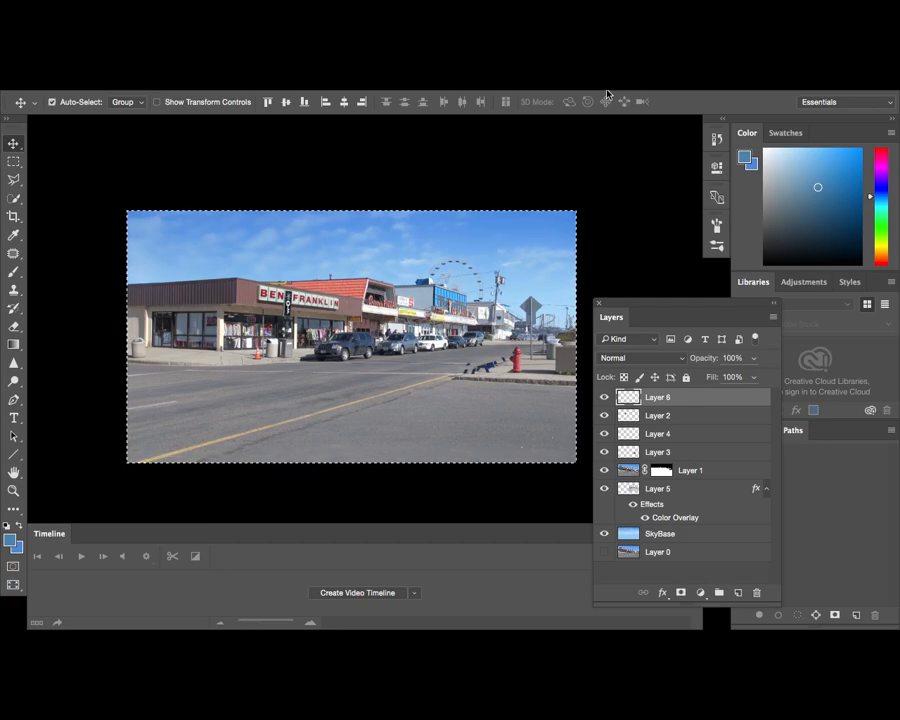
pyautogui.hotkey('ctrl', 'shift', 'e')
pyautogui.moveTo(710, 429); pyautogui.dragTo(756, 593)
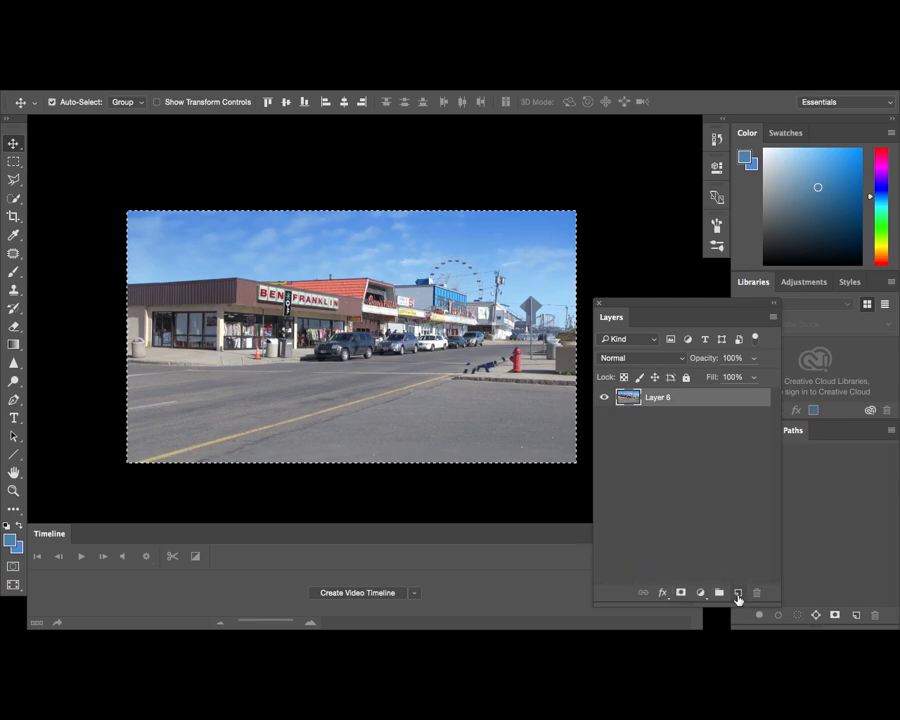
# - Save the merged image to the Desktop as amusement_park.tif in TIFF format, without image compression and with RLE layer compression
pyautogui.hotkey('ctrl', 'shift', 's')
pyautogui.click(409, 466)
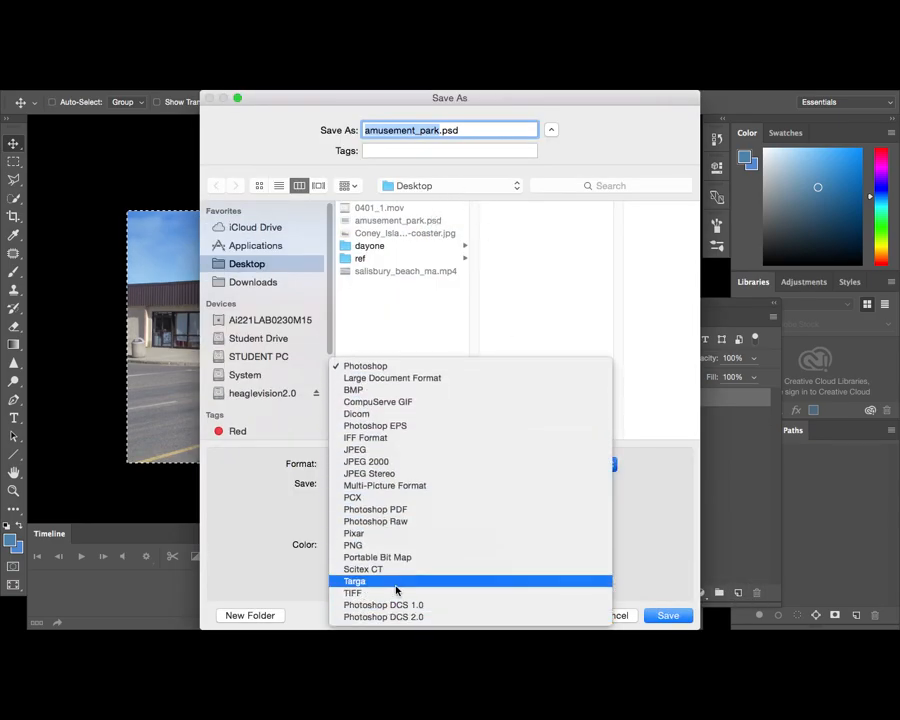
pyautogui.click(397, 594)
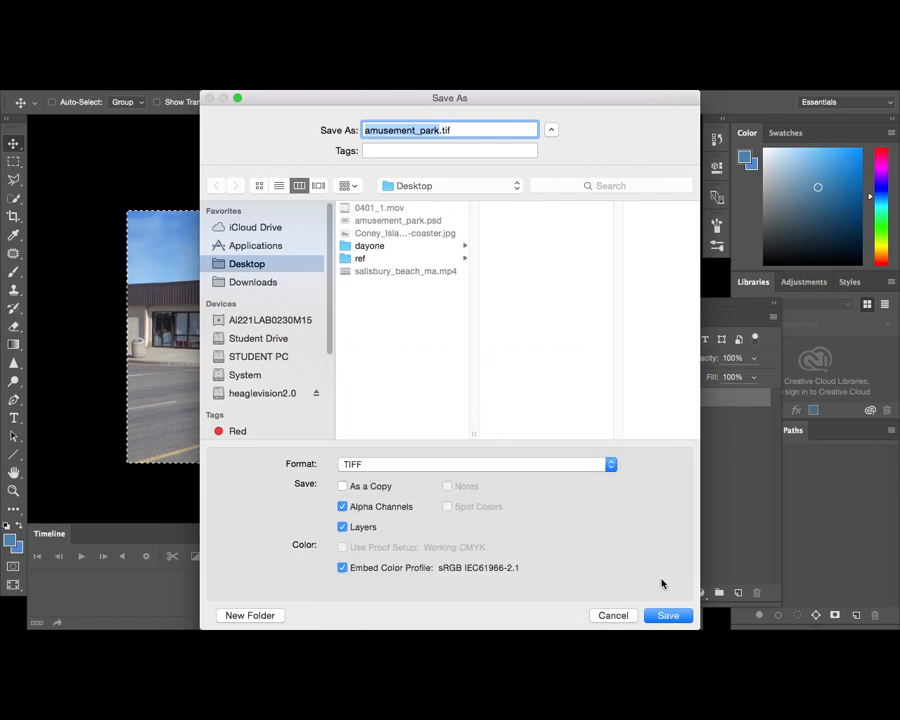
pyautogui.click(668, 614)
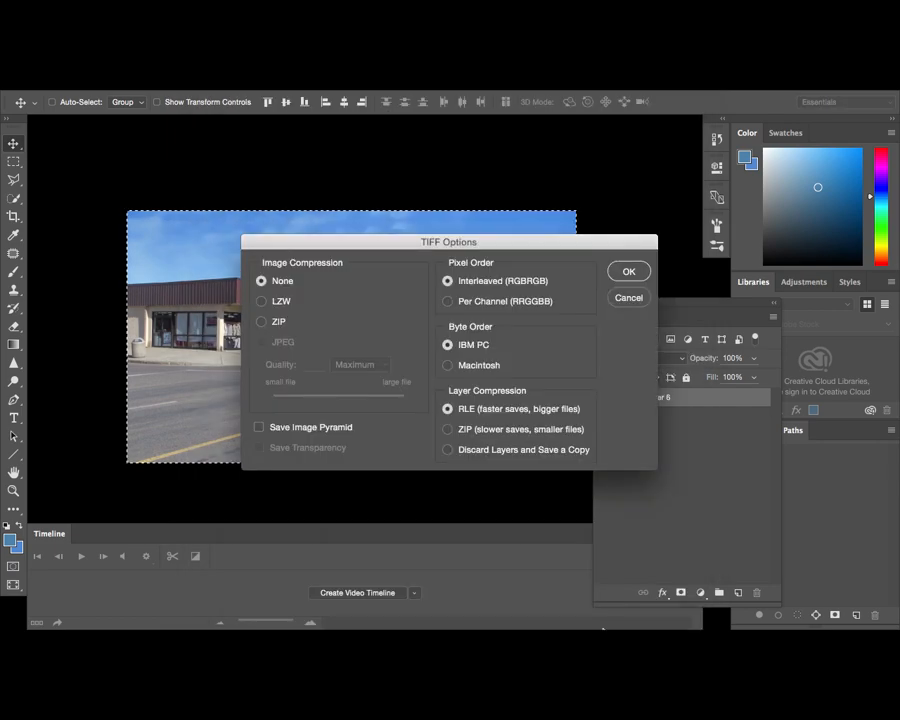
pyautogui.click(628, 272)
pyautogui.click(532, 295)
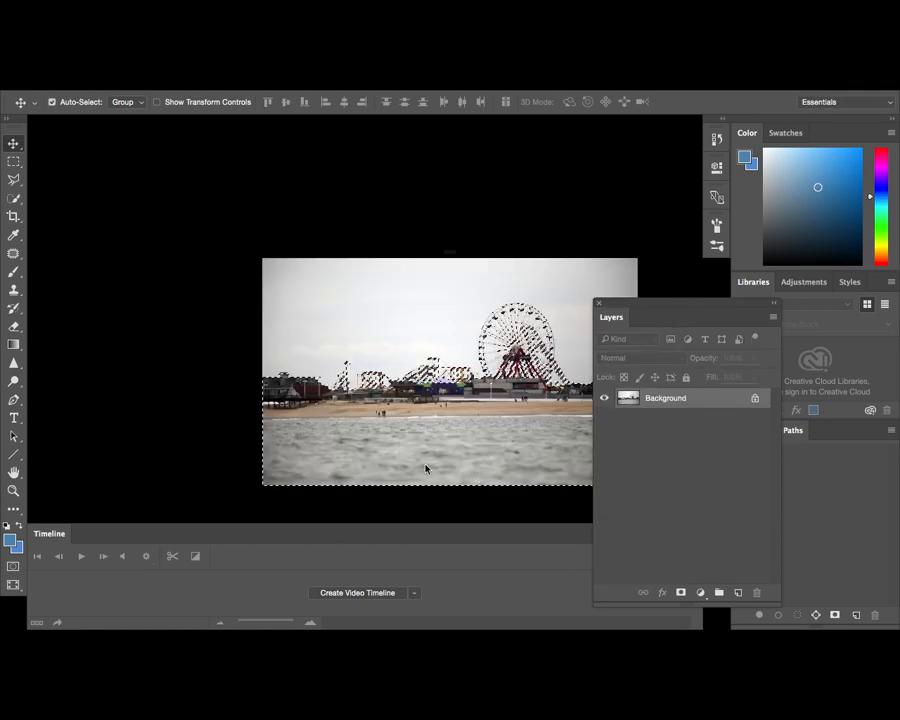
# - Close the remaining image documents and hide Photoshop
pyautogui.press('super+w')
pyautogui.click(397, 287)
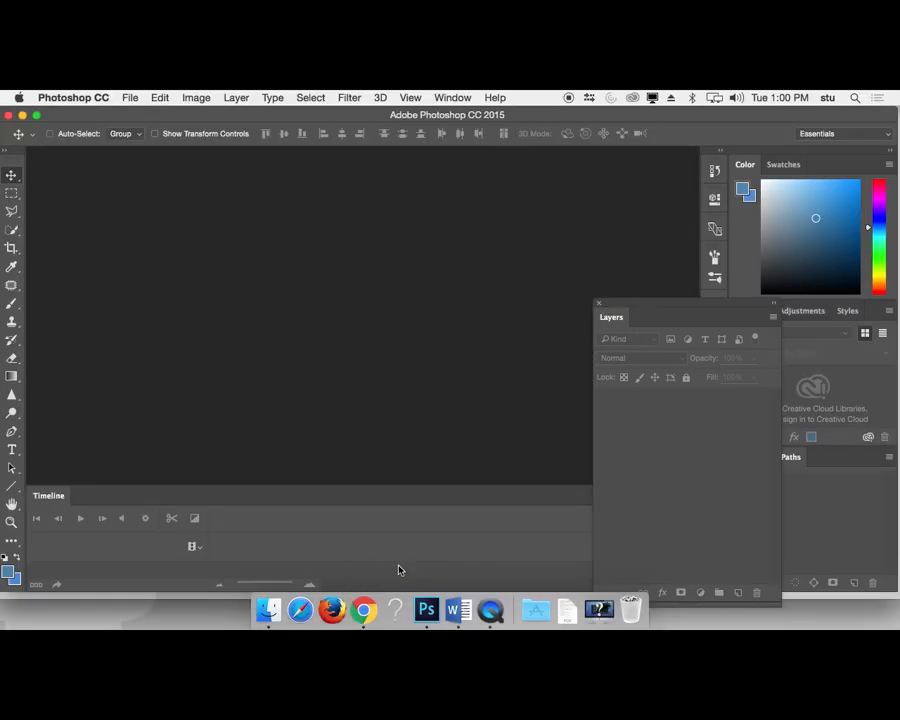
pyautogui.press('super+h')
# - Launch Adobe After Effects CC 2015 from the Applications folder in Finder
pyautogui.click(319, 473)
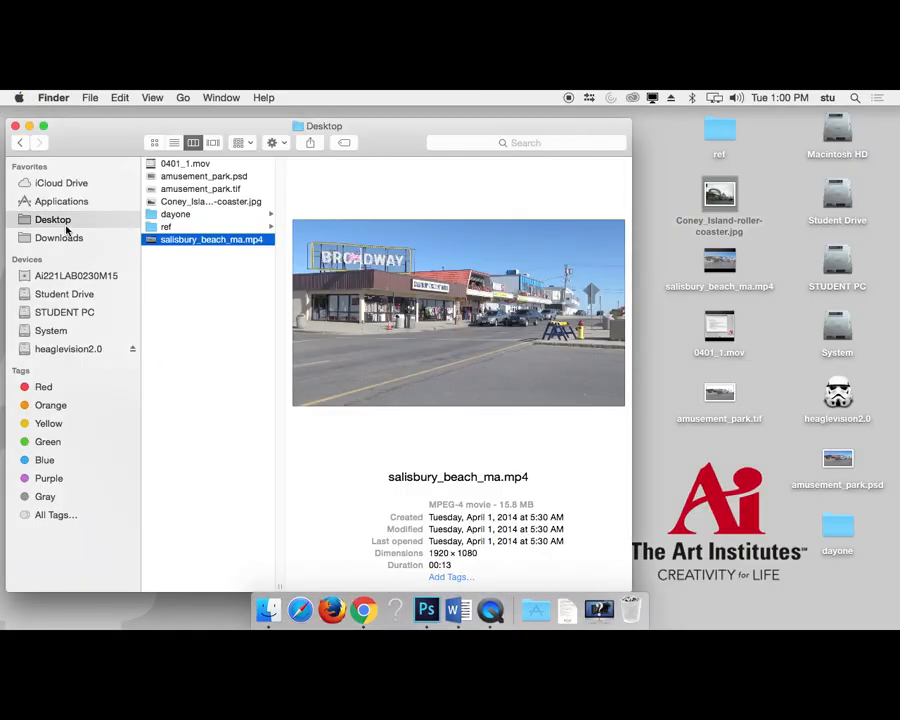
pyautogui.click(62, 201)
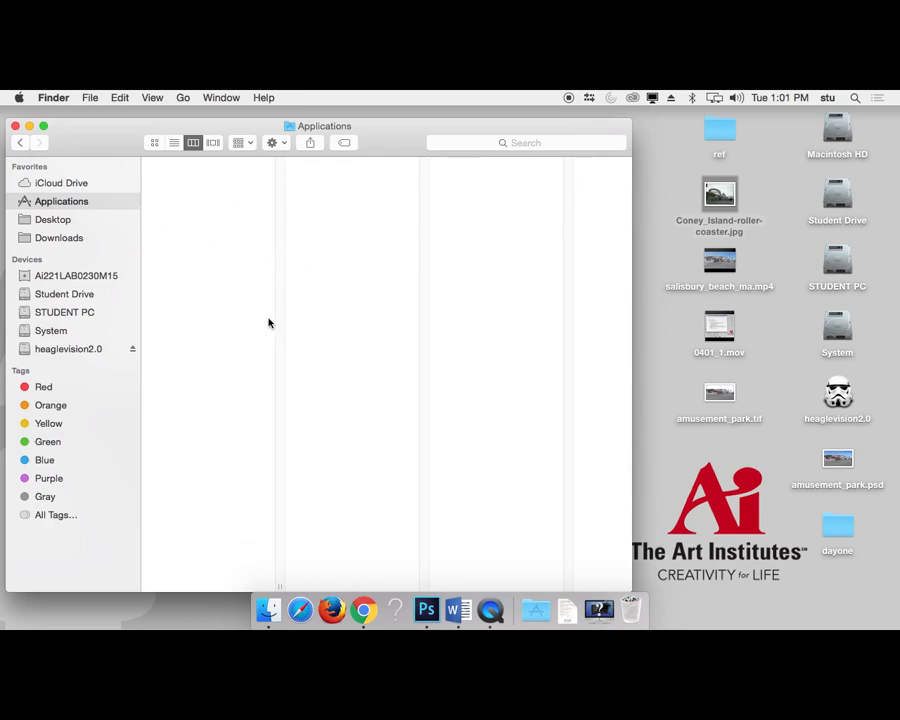
pyautogui.click(228, 178)
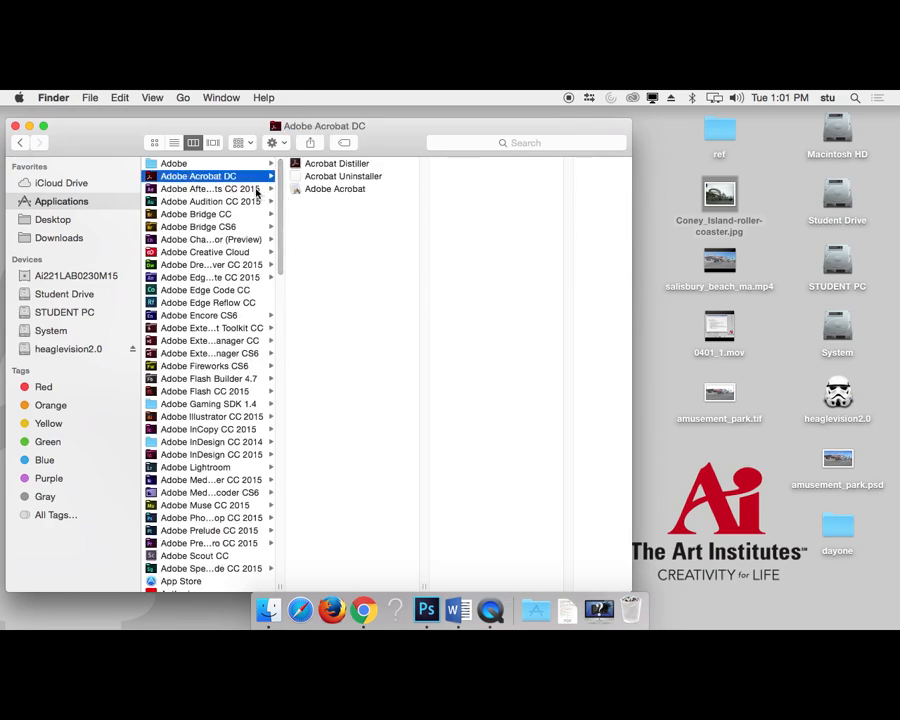
pyautogui.click(226, 188)
pyautogui.click(320, 168)
pyautogui.doubleClick(320, 170)
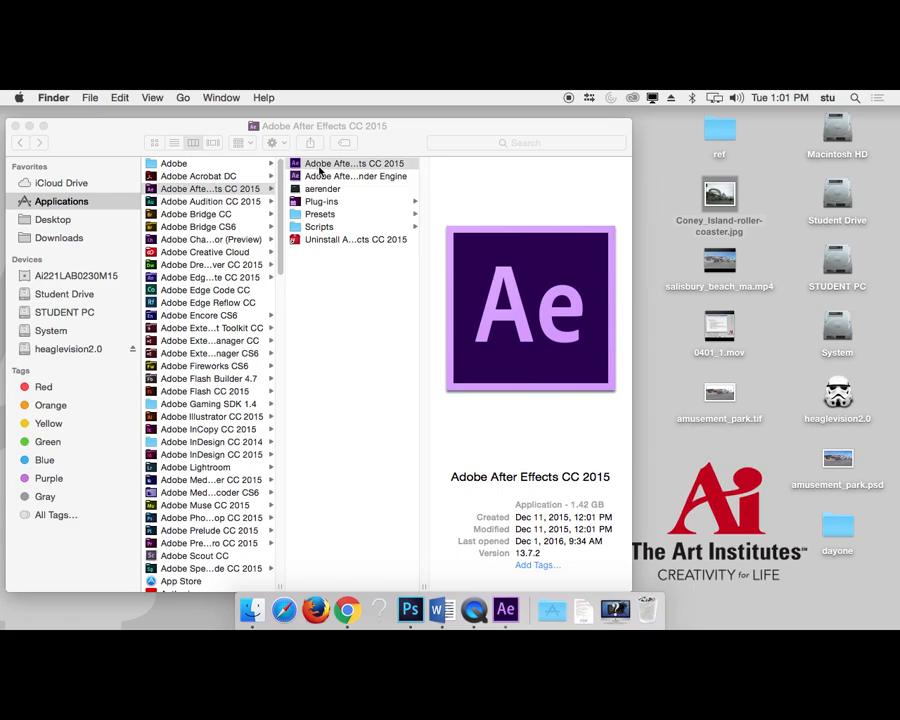
# - Import salisbury_beach_ma.mp4 and amusement_park.tif from the Desktop into After Effects, ignoring the TIFF's alpha channel
pyautogui.click(722, 264)
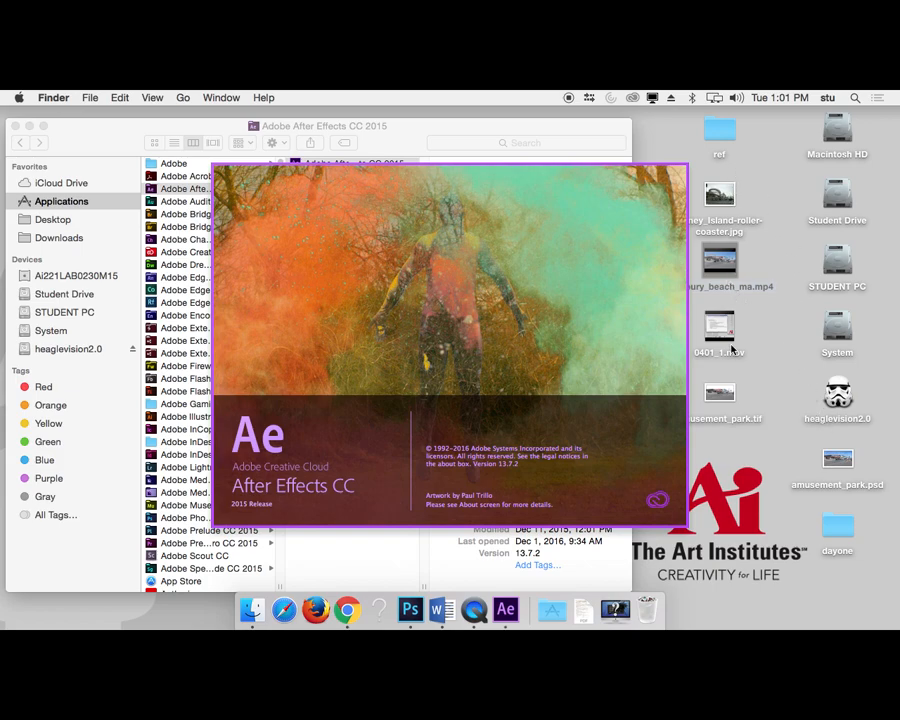
pyautogui.click(727, 396)
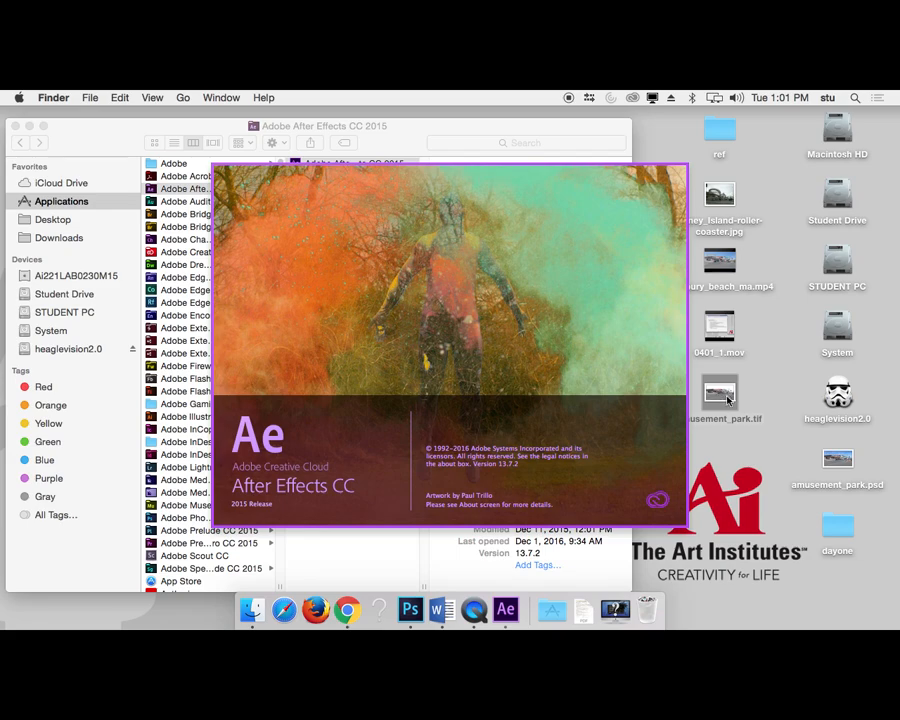
pyautogui.moveTo(727, 400)
pyautogui.mouseDown()
pyautogui.moveTo(708, 391)
pyautogui.moveTo(728, 399)
pyautogui.moveTo(720, 396)
pyautogui.mouseUp()
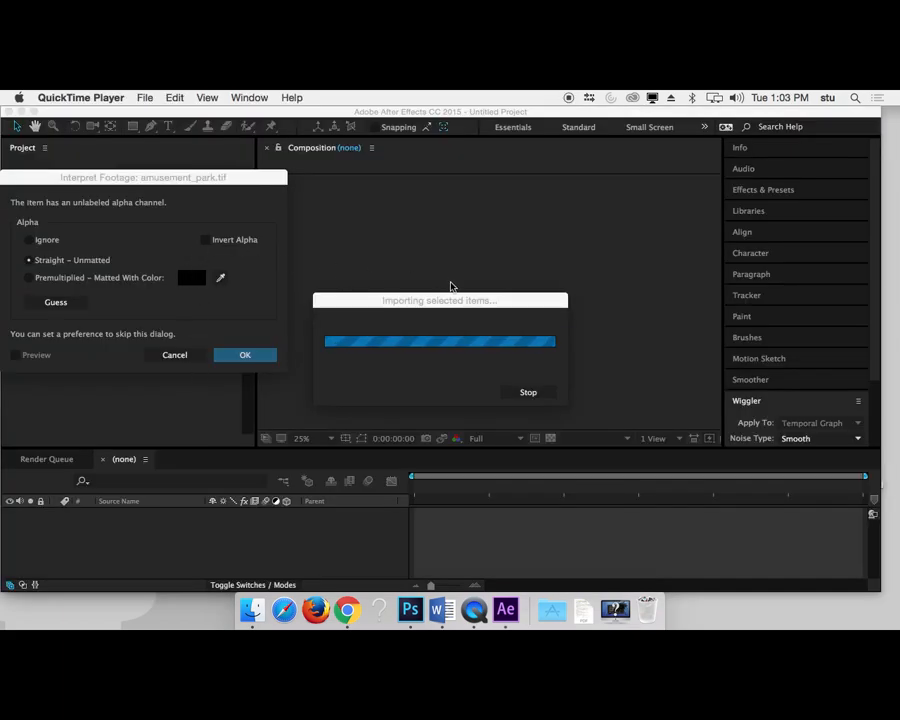
pyautogui.moveTo(194, 186); pyautogui.dragTo(221, 196)
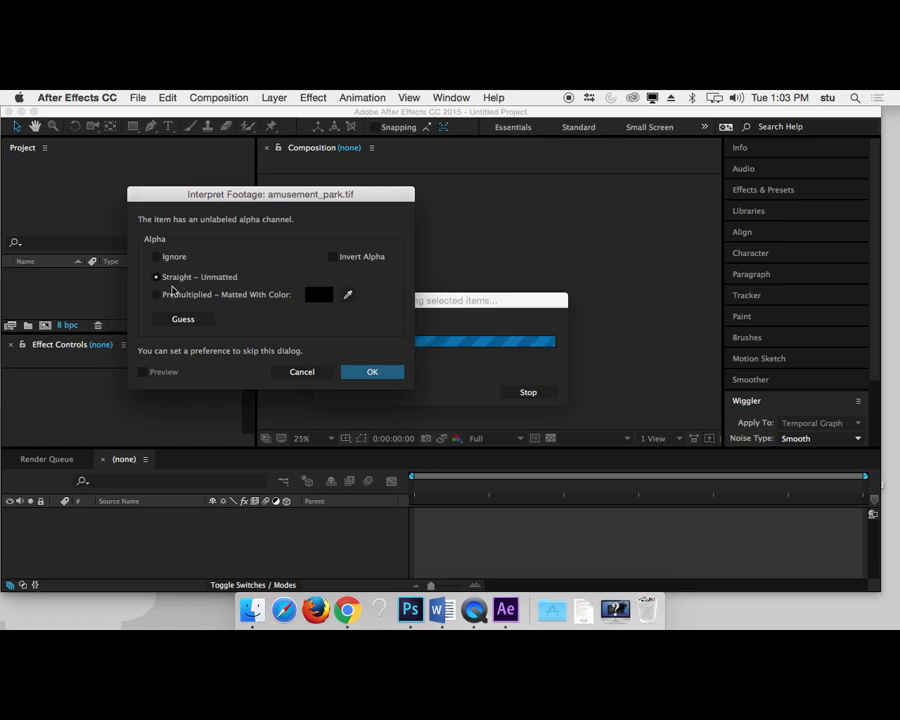
pyautogui.click(160, 258)
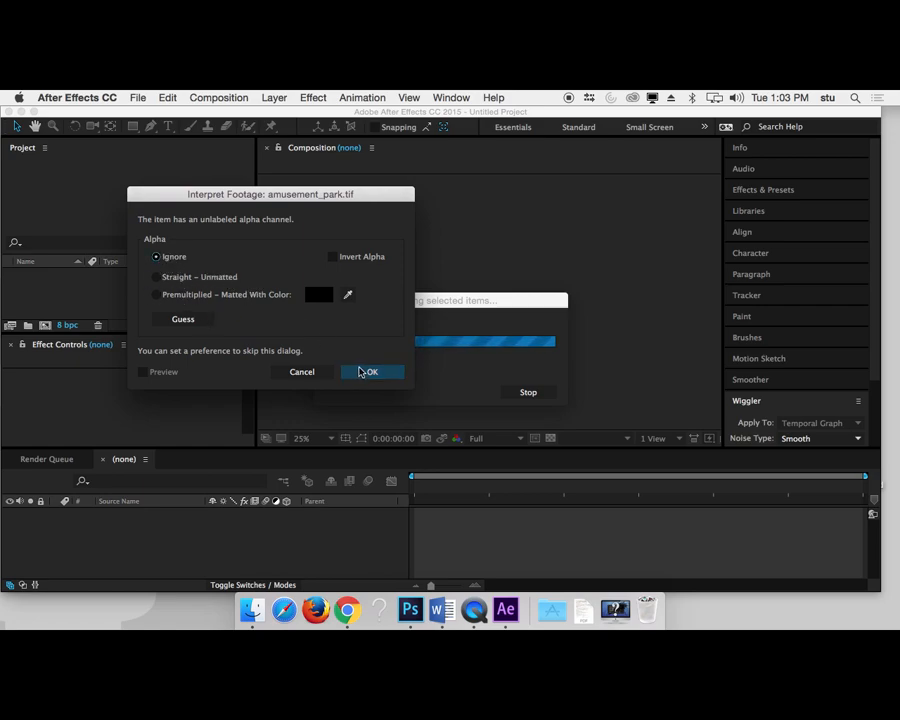
pyautogui.click(362, 370)
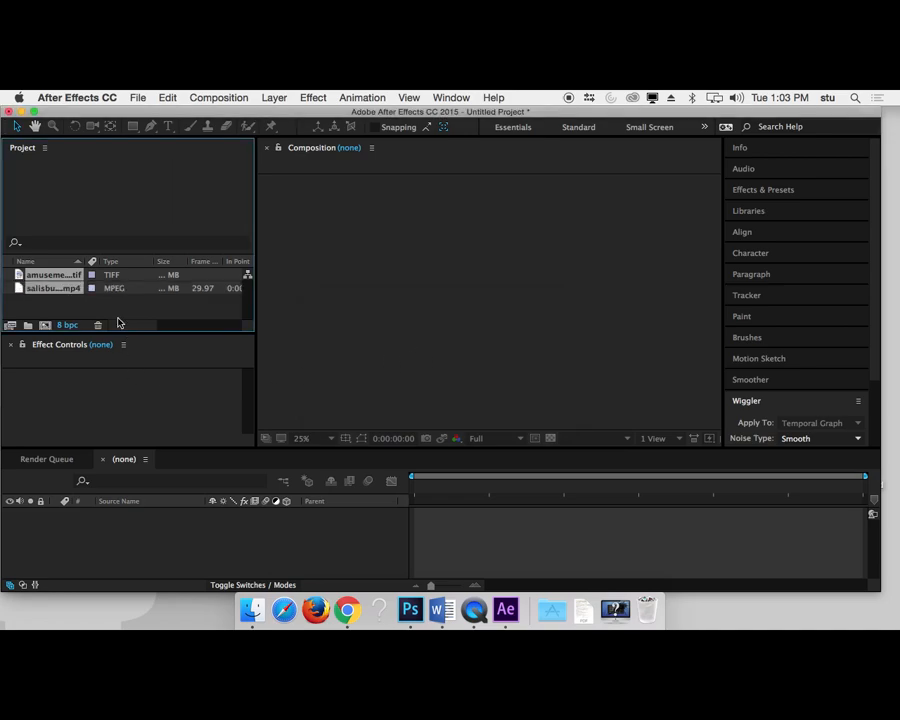
# - Dismiss the Start window and create a new composition from the salisbury_beach_ma.mp4 footage
pyautogui.click(45, 309)
pyautogui.doubleClick(20, 290)
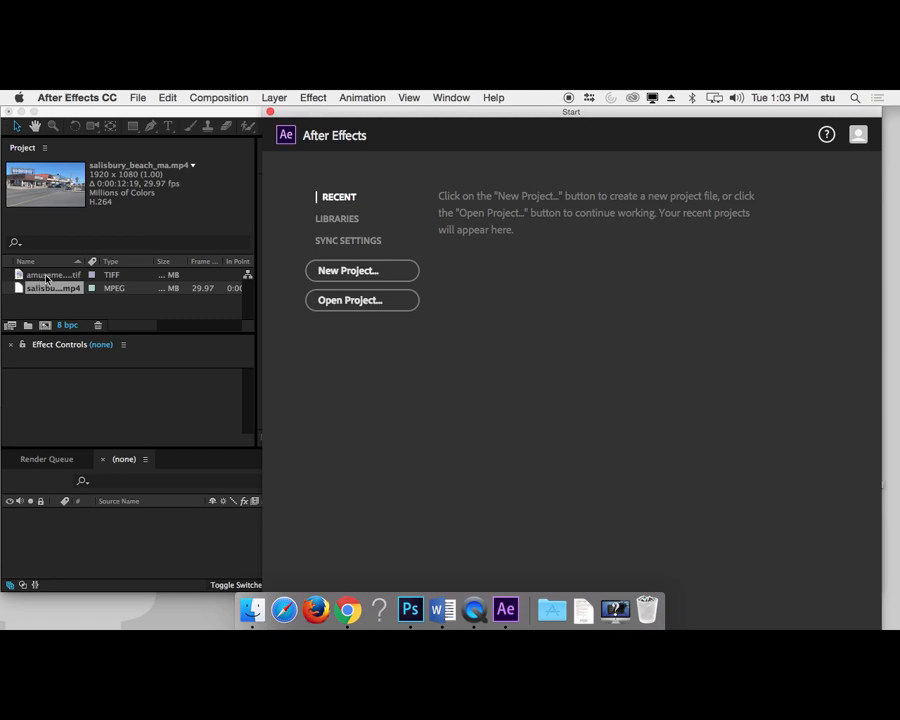
pyautogui.click(46, 275)
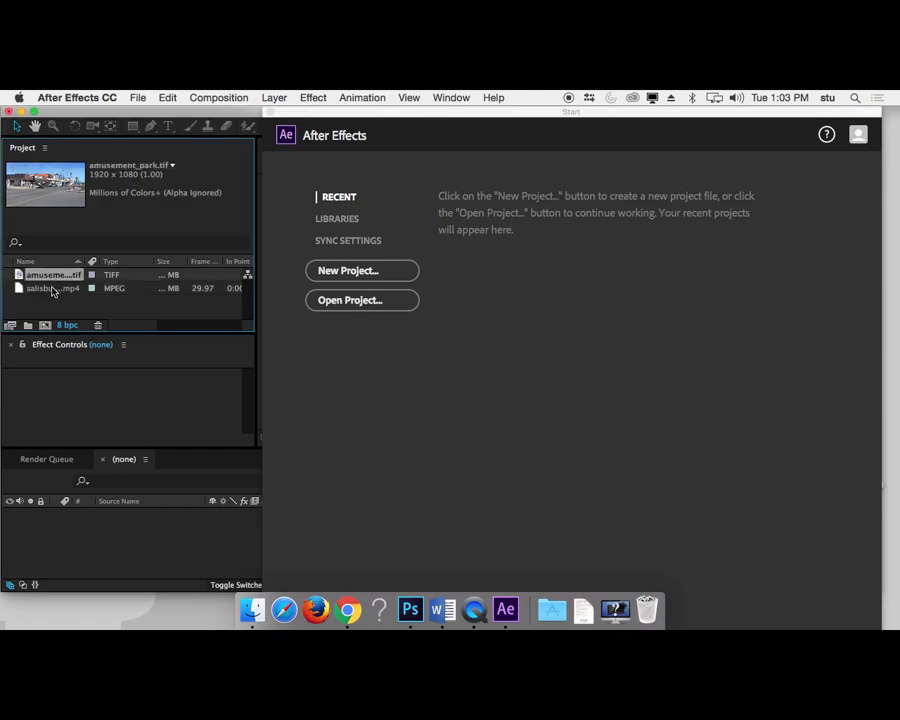
pyautogui.click(271, 112)
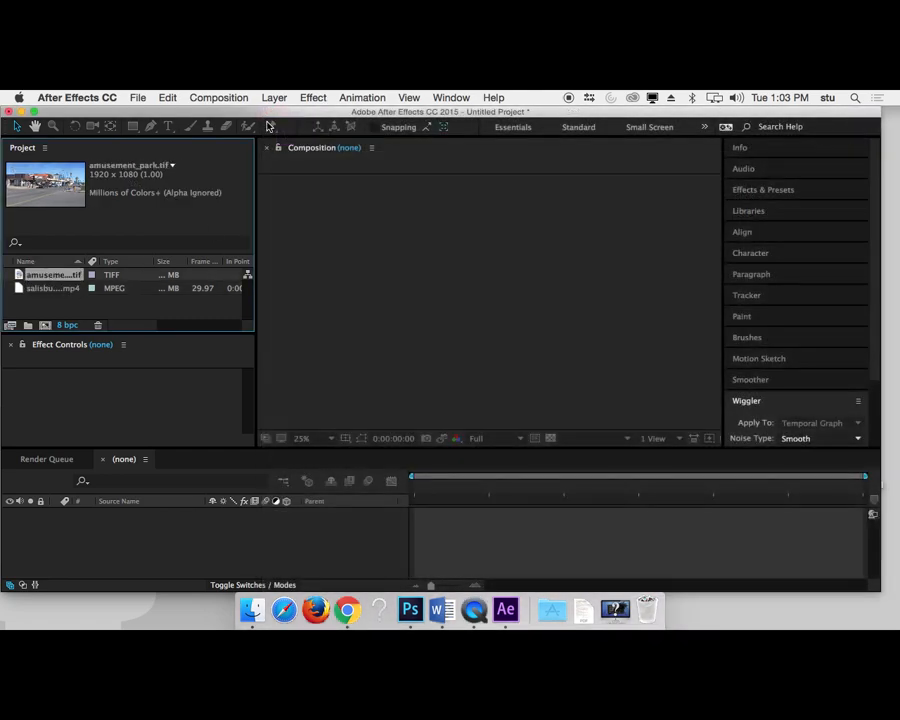
pyautogui.click(20, 290)
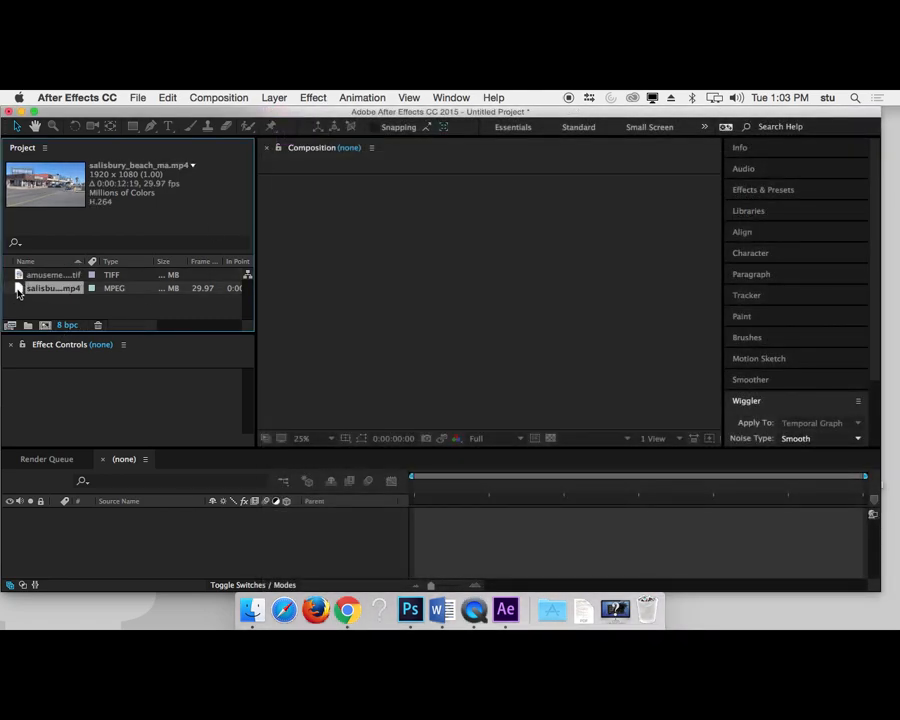
pyautogui.moveTo(20, 290); pyautogui.dragTo(45, 330)
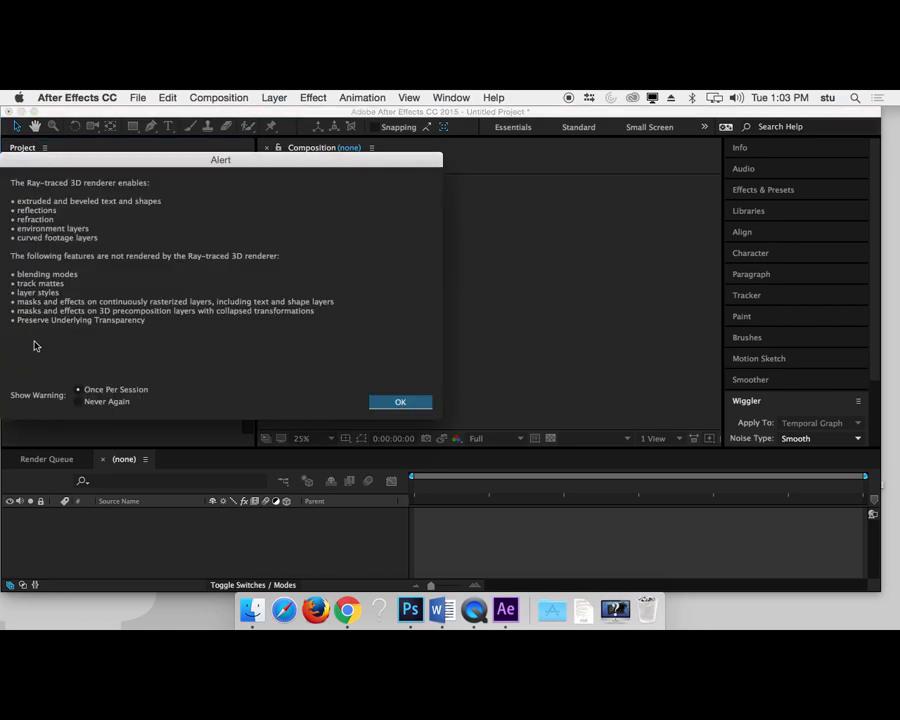
pyautogui.click(404, 403)
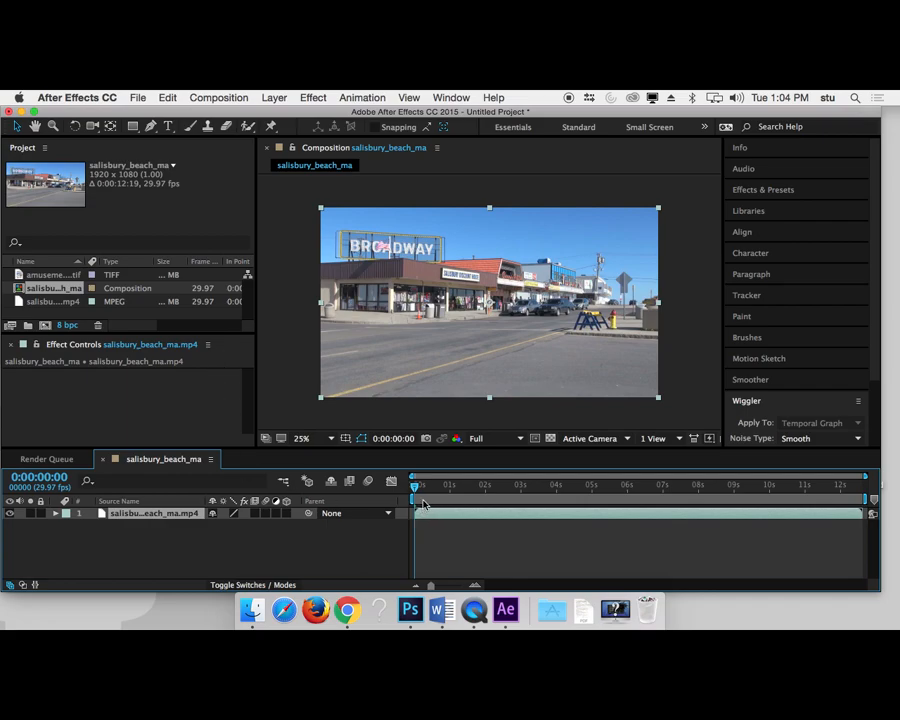
# - Add amusement_park.tif to the composition above the video and toggle its visibility to compare the two layers
pyautogui.click(17, 276)
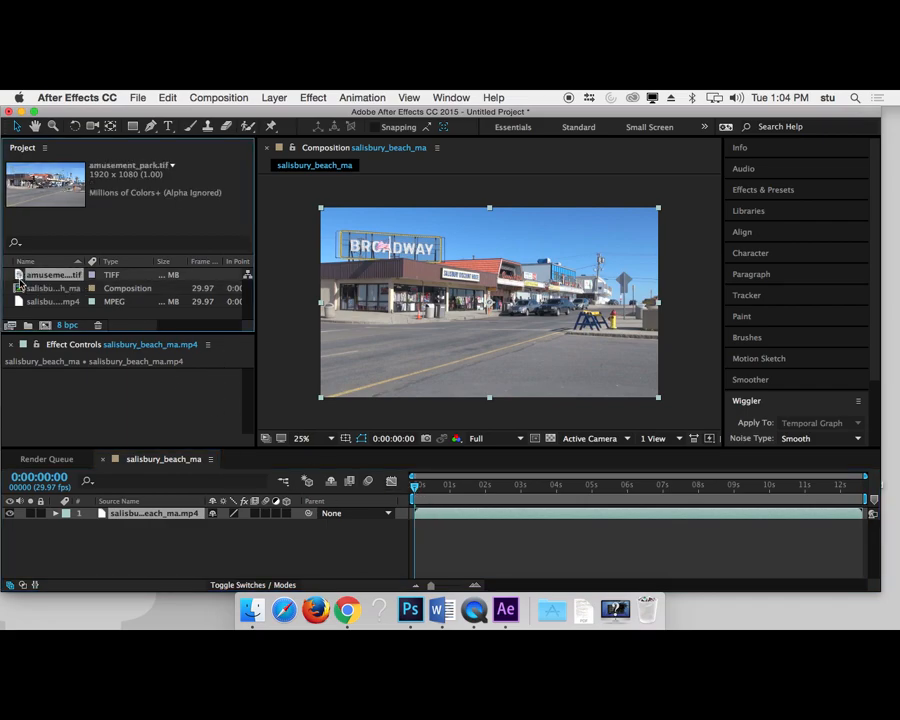
pyautogui.moveTo(90, 523); pyautogui.dragTo(77, 519)
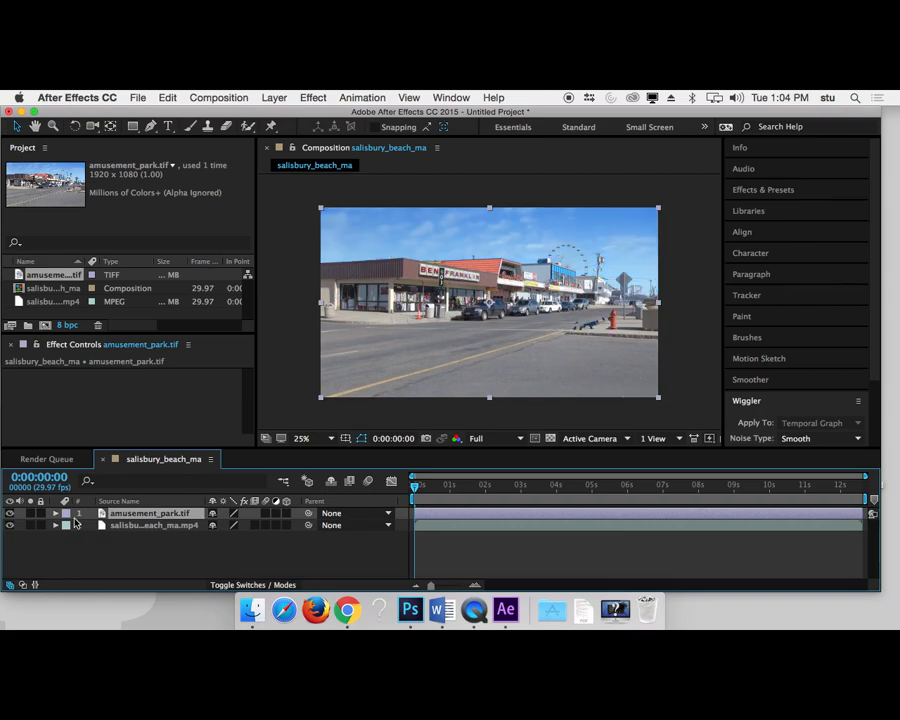
pyautogui.click(10, 514)
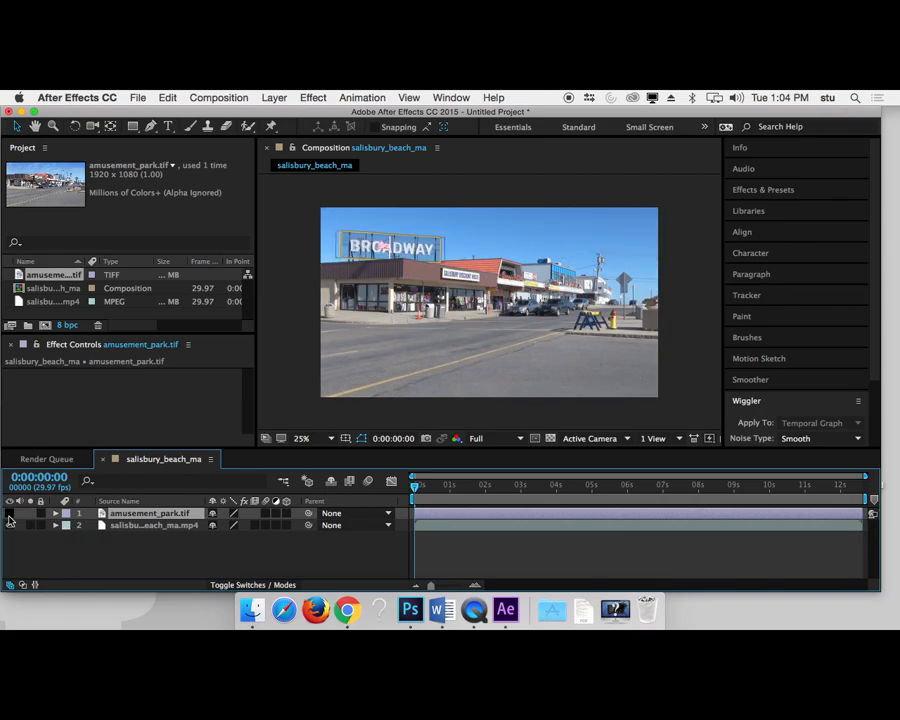
pyautogui.click(10, 514)
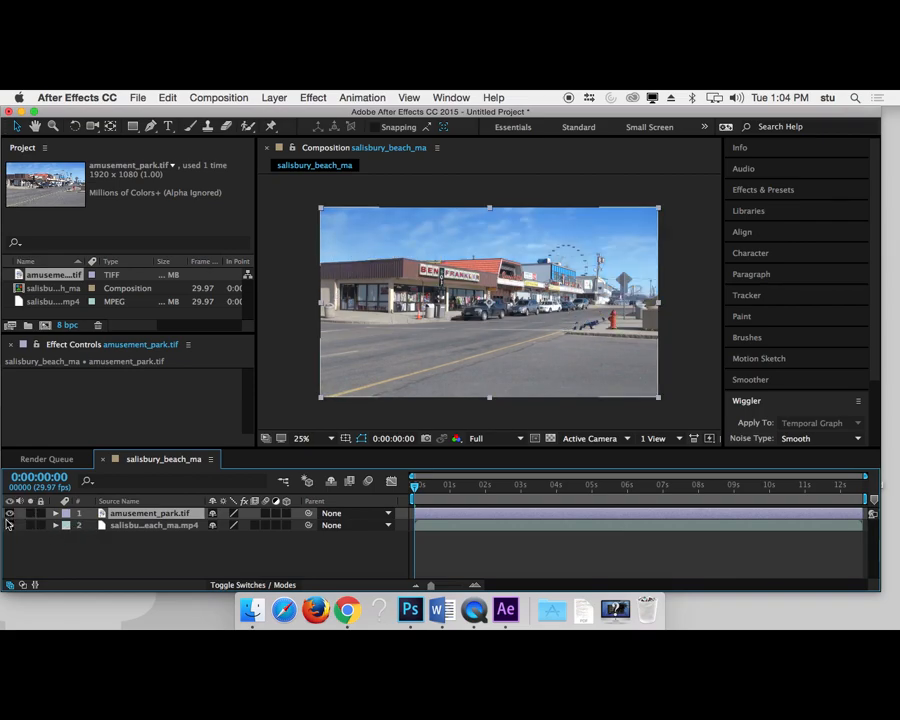
pyautogui.click(10, 514)
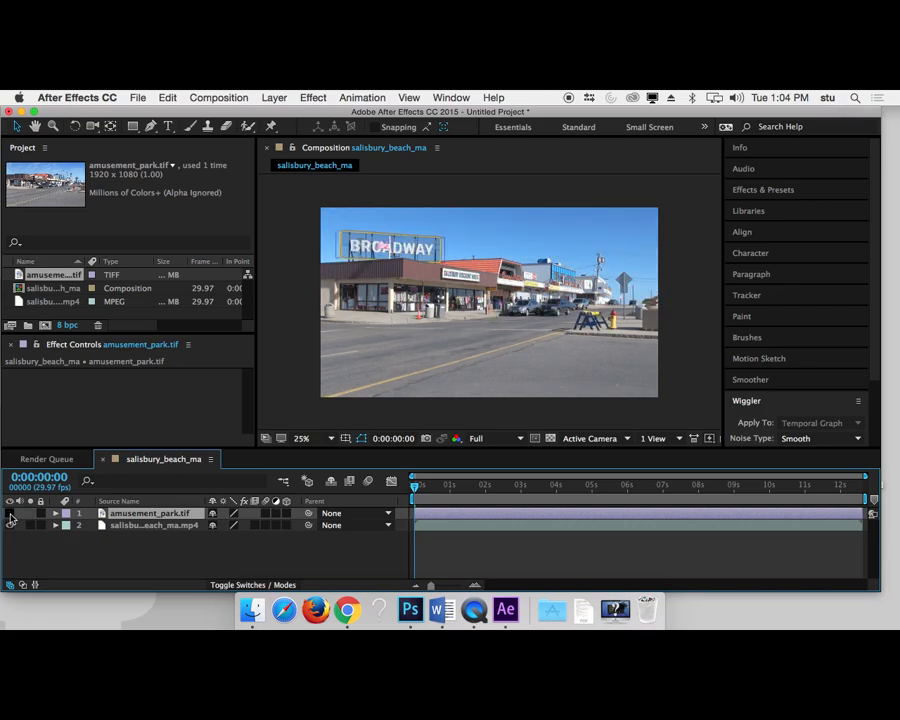
# - Place the amusement_park.tif layer beneath the video, make it visible again, and preview the footage
pyautogui.moveTo(161, 519); pyautogui.dragTo(156, 541)
pyautogui.click(10, 525)
pyautogui.press('space')
pyautogui.moveTo(469, 494); pyautogui.dragTo(222, 466)
# - Switch the timeline to layer names and rename the salisbury_beach_ma.mp4 layer as Car
pyautogui.click(120, 501)
pyautogui.click(141, 512)
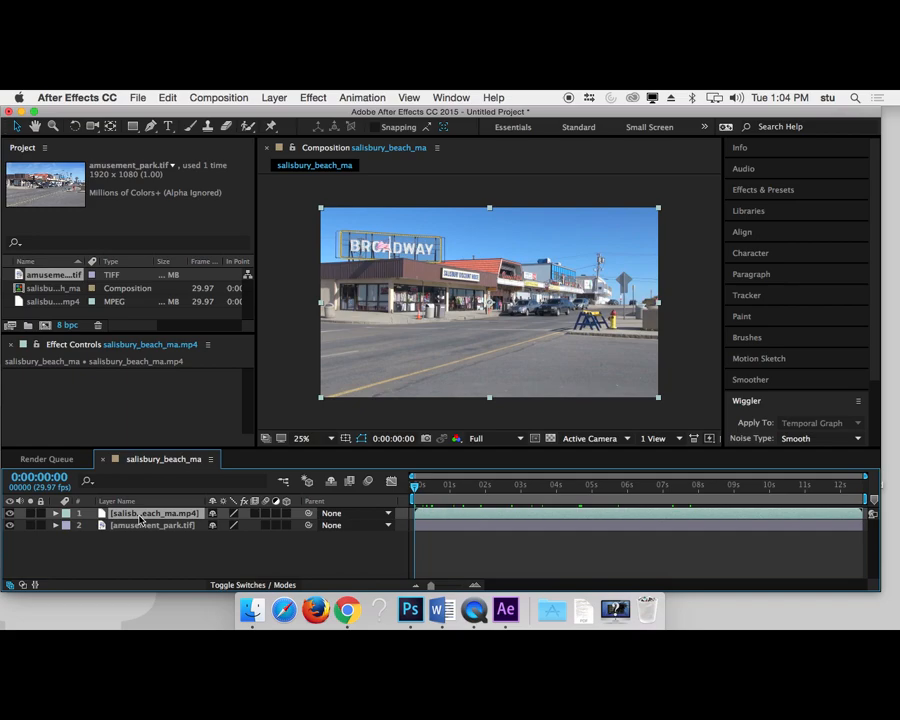
pyautogui.press('Return')
pyautogui.write('Car')
pyautogui.press('Return')
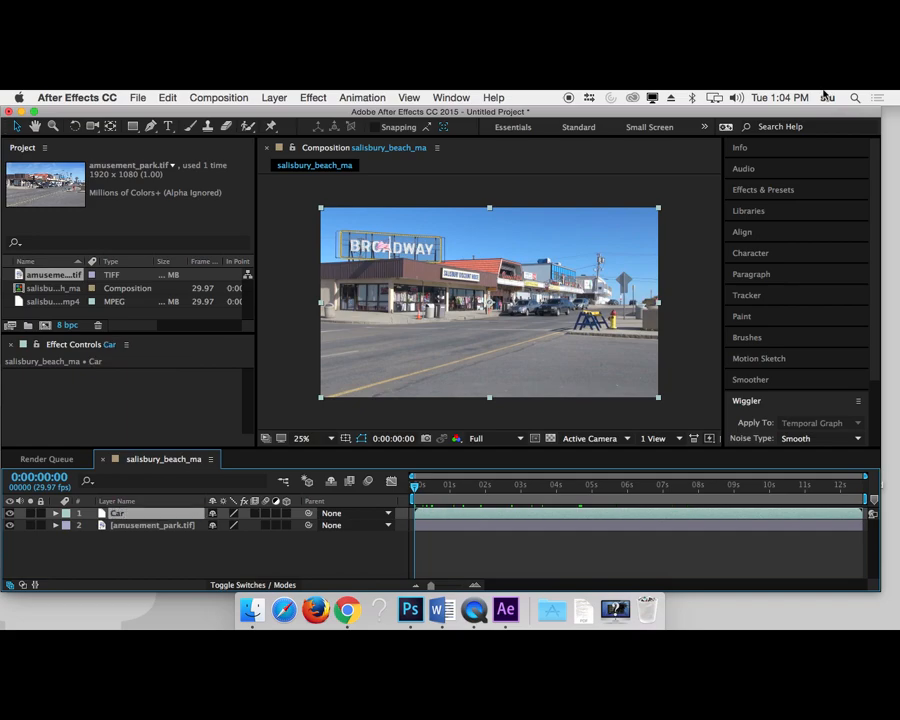
# - Duplicate the Car layer and rename the copy as bird
pyautogui.press('super+d')
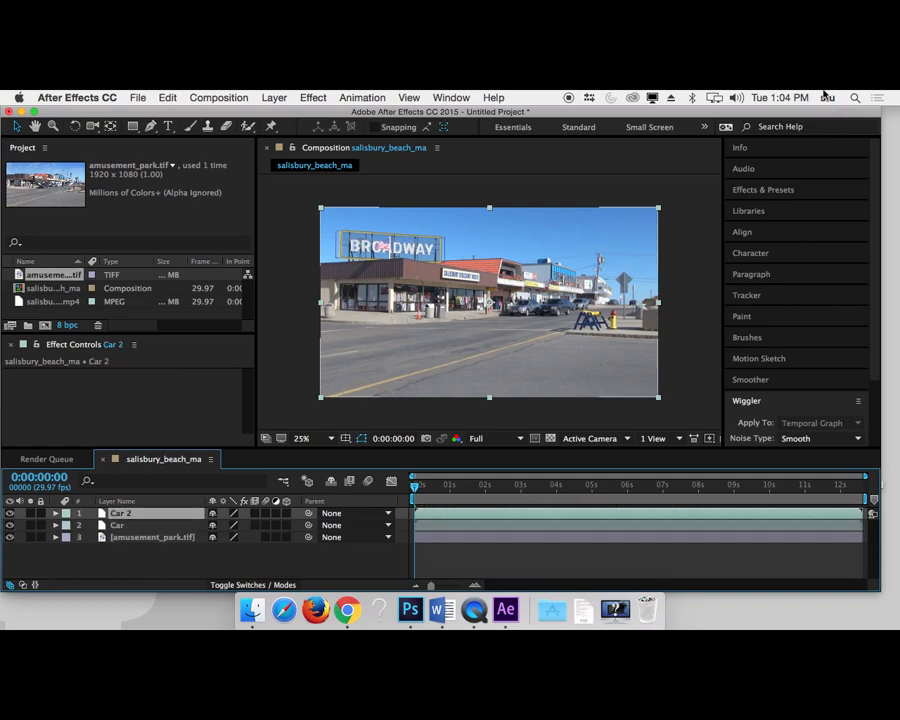
pyautogui.press('Return')
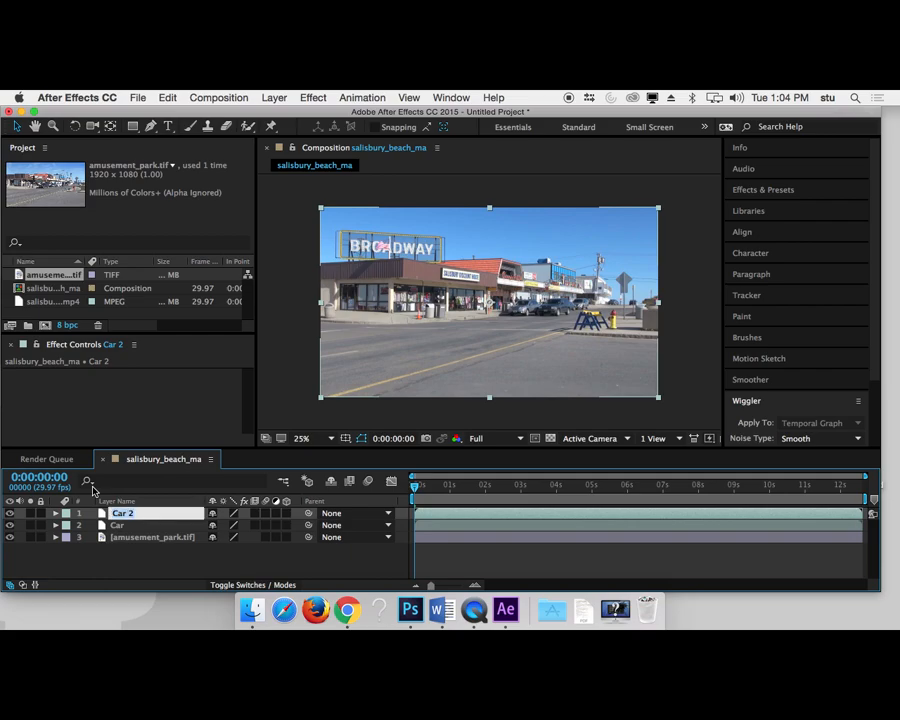
pyautogui.write('bri')
pyautogui.write('d')
pyautogui.press('Return')
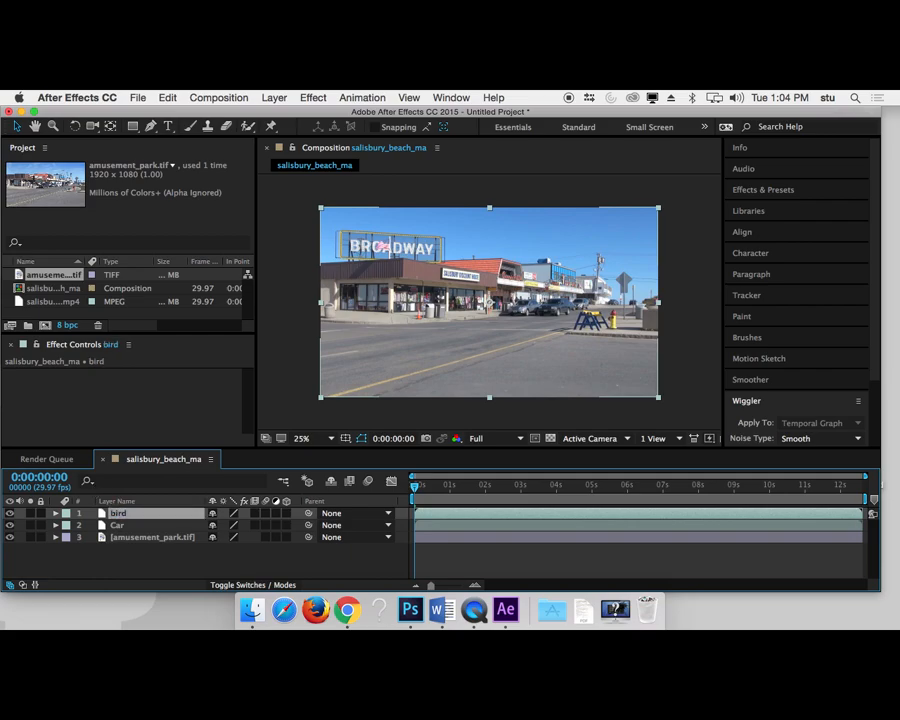
# - Hide the bird layer and draw a closed RotoBezier mask on Car around the storefronts, parked cars and the road the car crosses
pyautogui.click(117, 528)
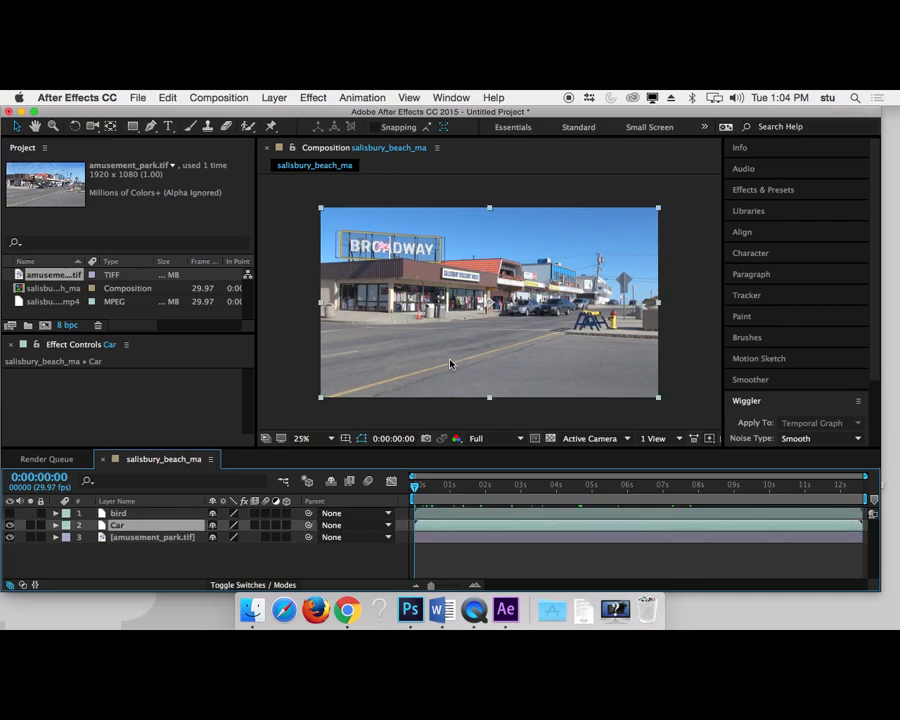
pyautogui.press('/')
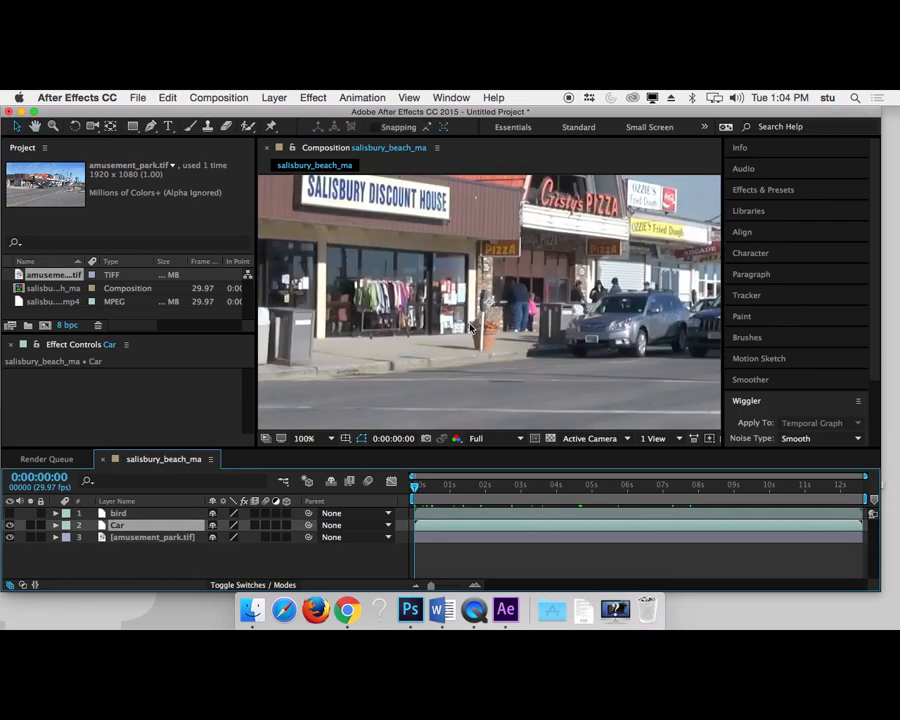
pyautogui.press('`')
pyautogui.moveTo(384, 407); pyautogui.dragTo(338, 349)
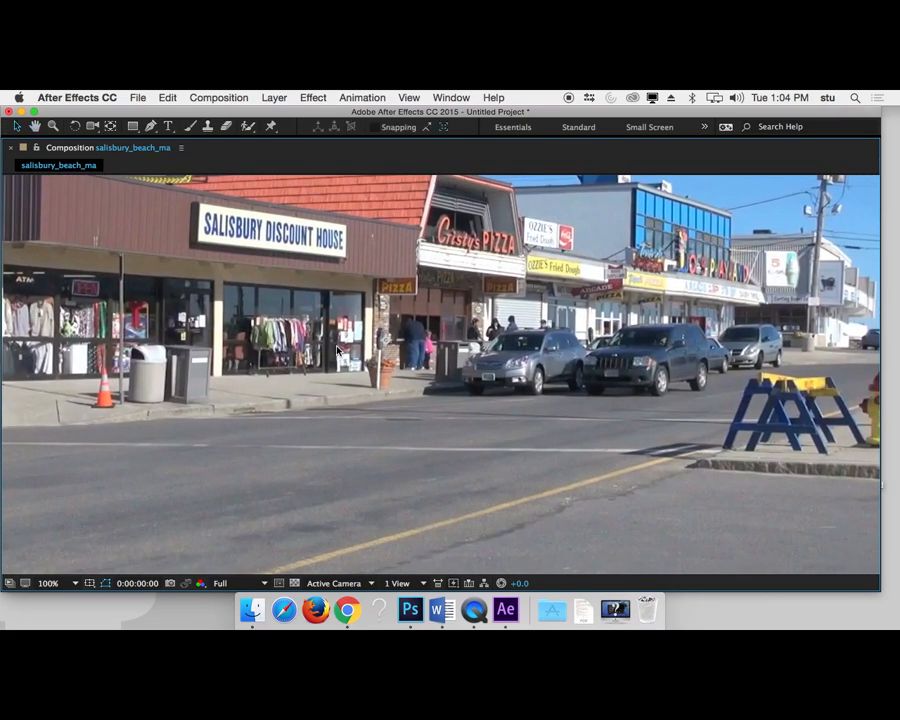
pyautogui.hotkey('shift', '/')
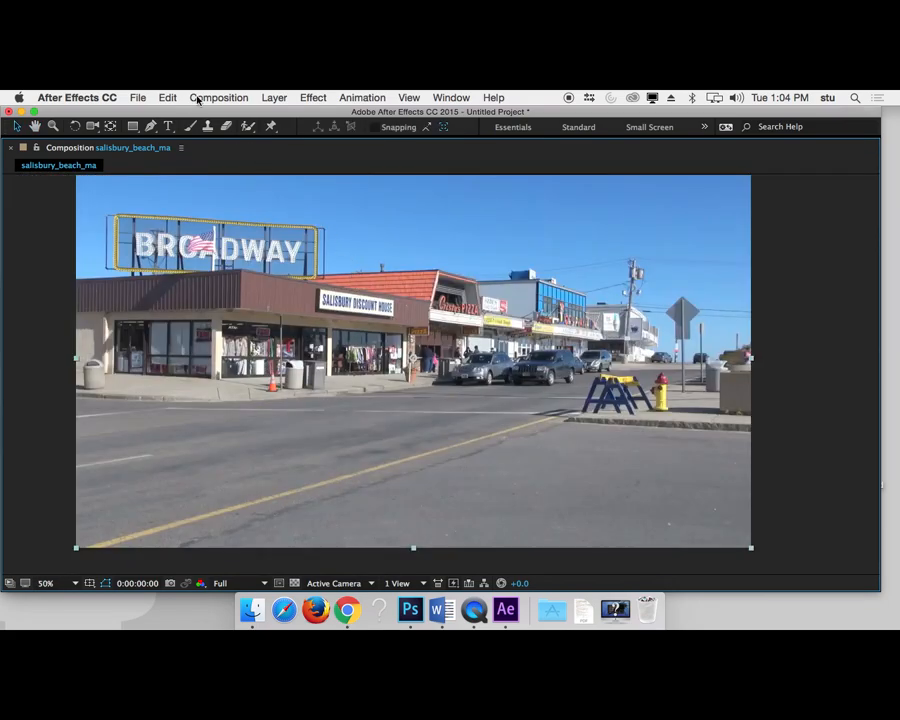
pyautogui.click(150, 125)
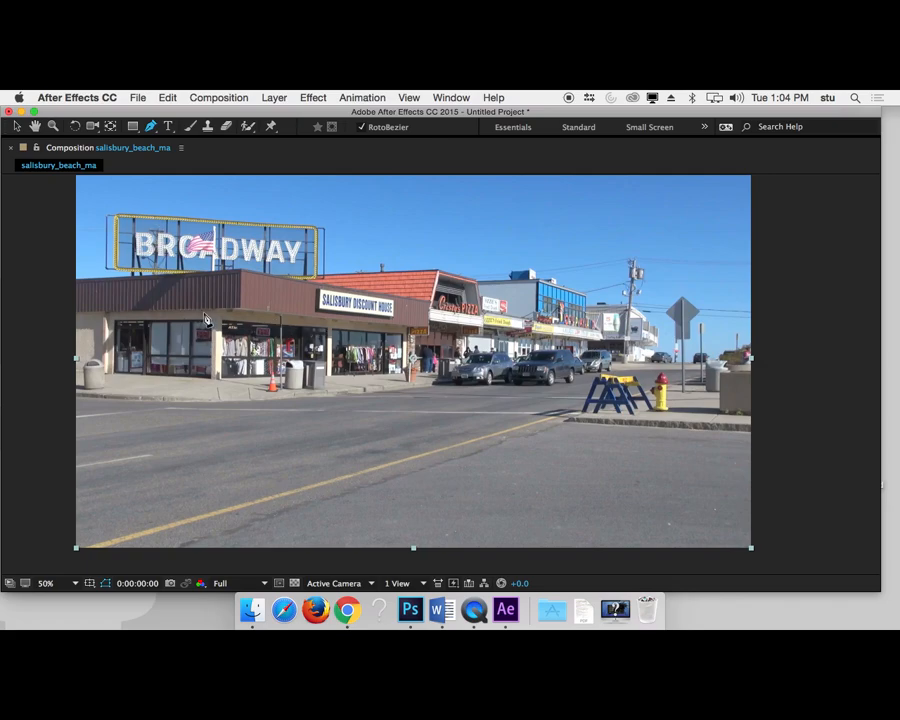
pyautogui.click(210, 437)
pyautogui.click(396, 444)
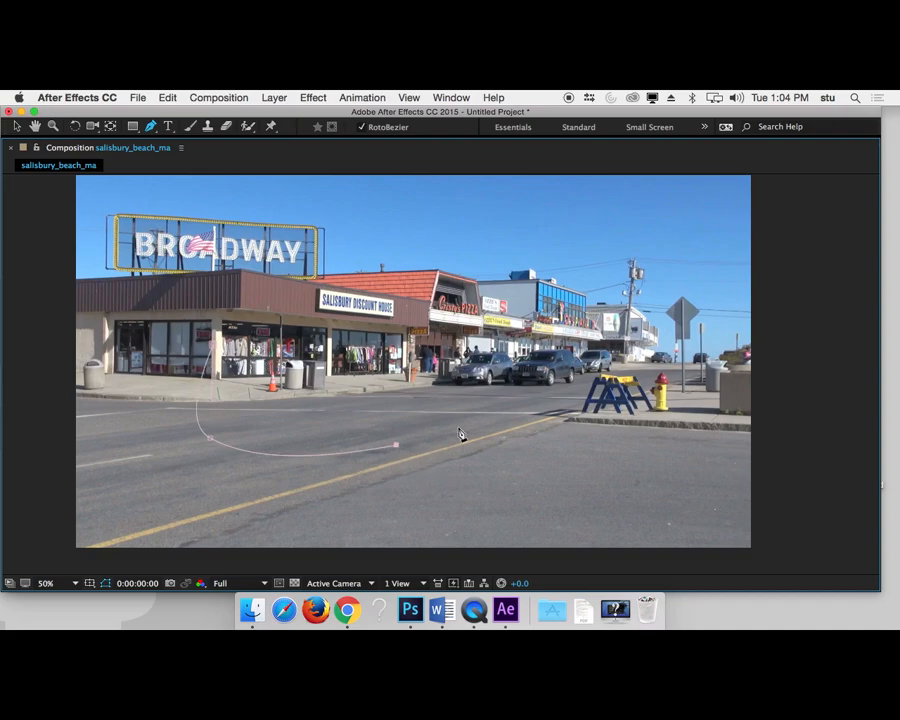
pyautogui.click(576, 398)
pyautogui.click(598, 372)
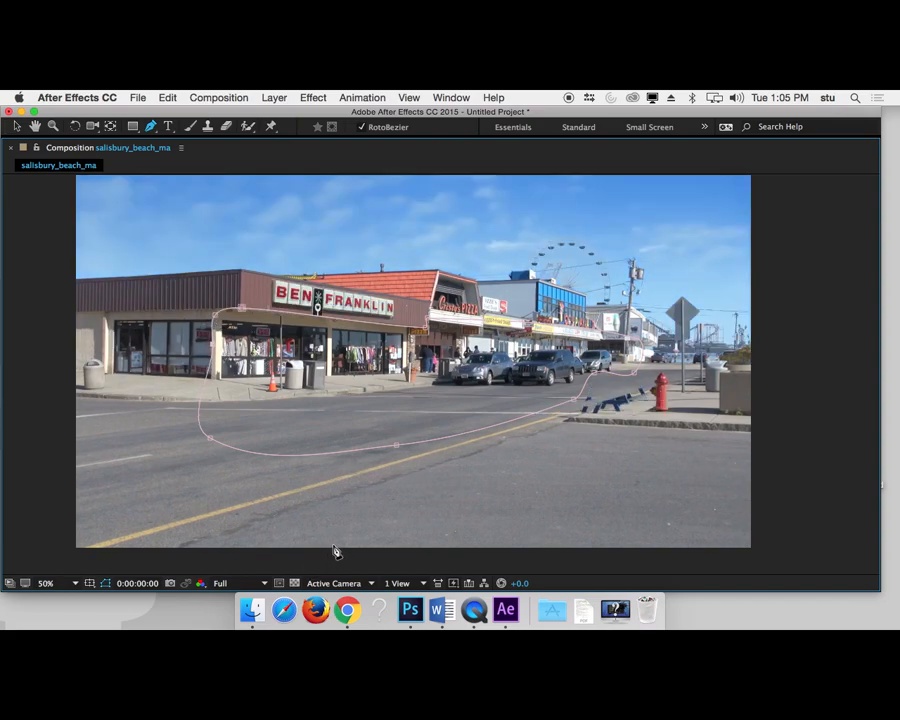
# - Refine the Car mask at the end of the brown roof fascia, beside the PIZZA sign
pyautogui.scroll(2, 444, 370)
pyautogui.press('.')
pyautogui.moveTo(541, 193); pyautogui.dragTo(499, 367)
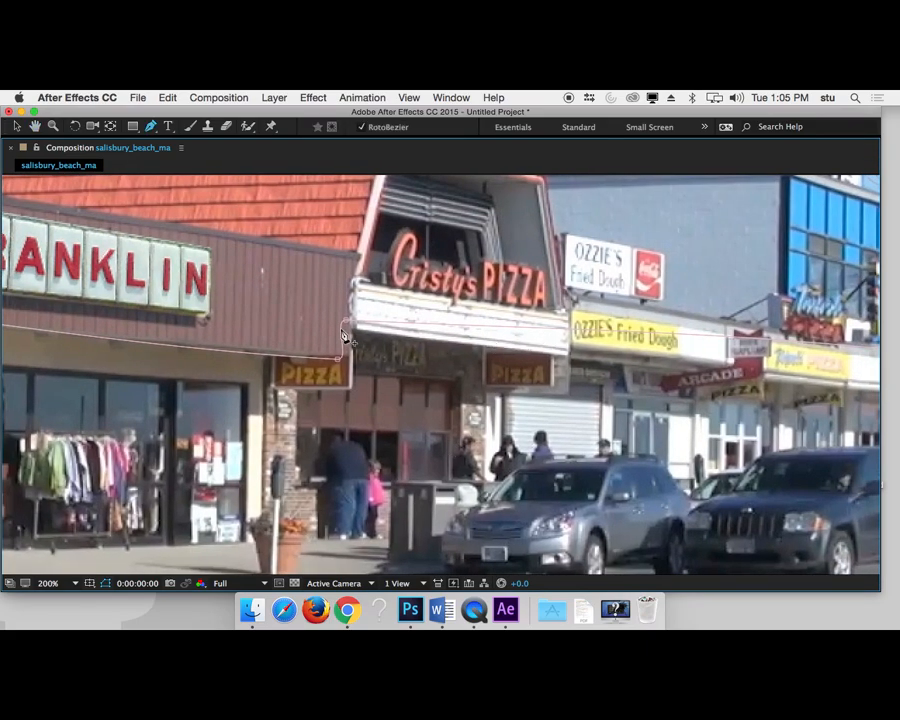
pyautogui.click(334, 368)
pyautogui.scroll(-2, 383, 456)
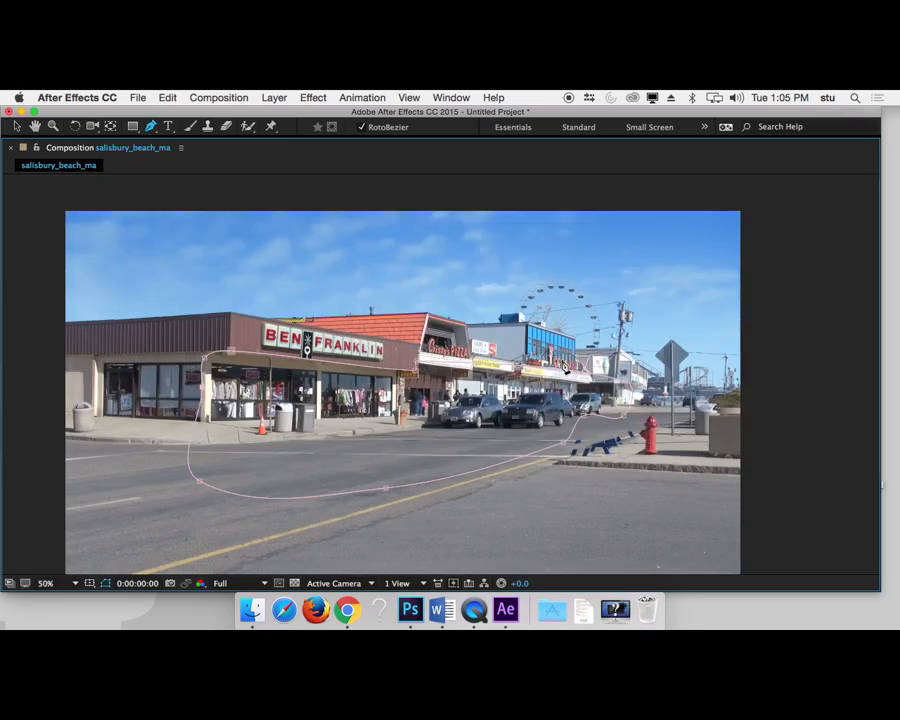
# - Add mask points below the BEN FRANKLIN sign and reshape the outline with sharp corners around its hanging key panel
pyautogui.press('.')
pyautogui.press('.')
pyautogui.moveTo(255, 431); pyautogui.dragTo(623, 451)
pyautogui.moveTo(296, 406); pyautogui.dragTo(374, 406)
pyautogui.press('g')
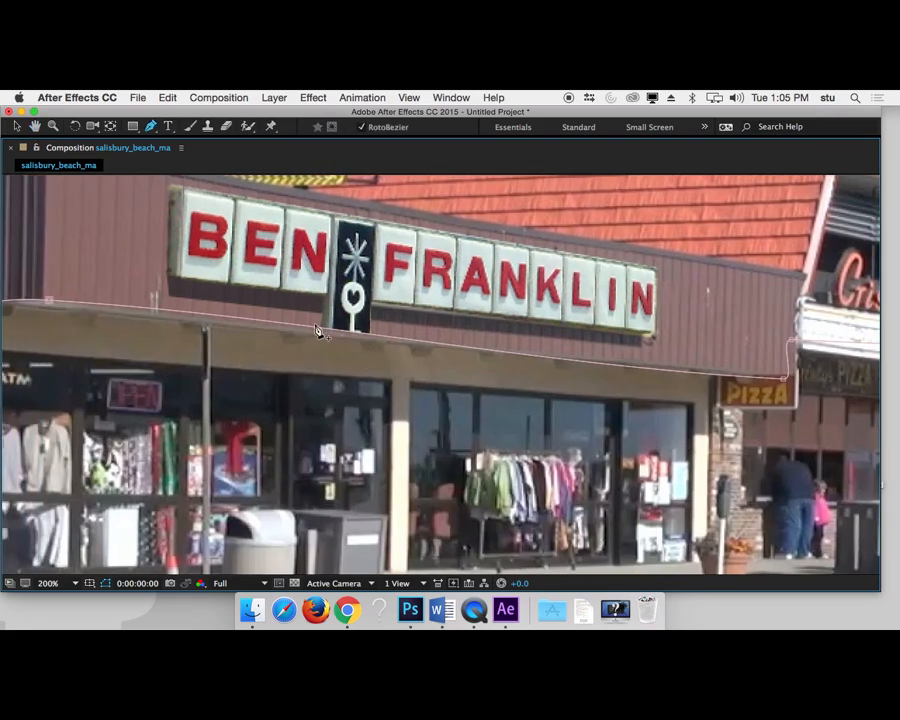
pyautogui.click(316, 328)
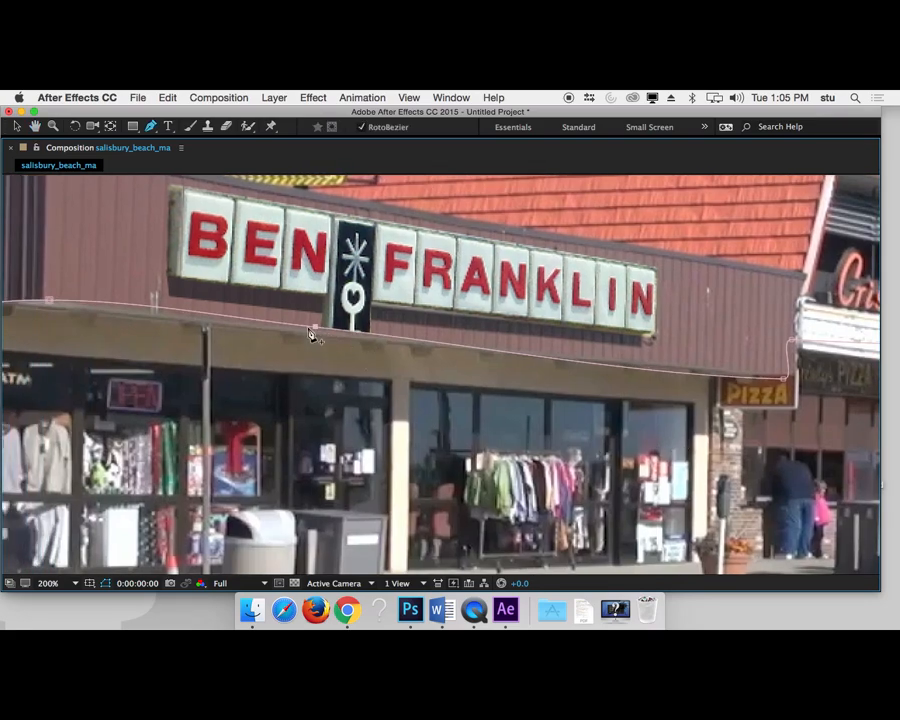
pyautogui.click(372, 334)
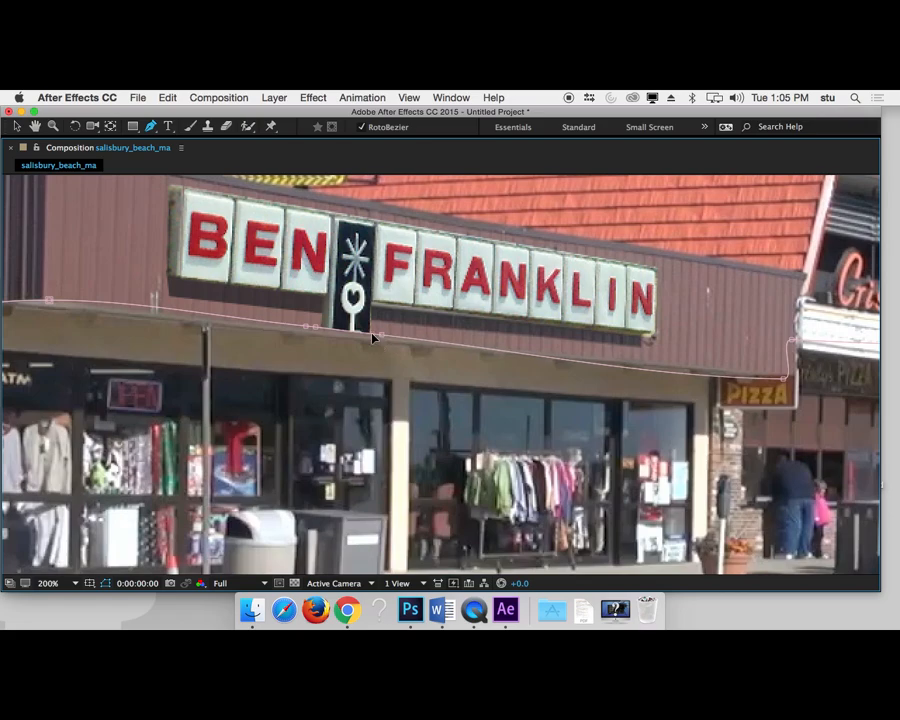
pyautogui.moveTo(371, 340); pyautogui.dragTo(366, 388)
pyautogui.moveTo(312, 328); pyautogui.dragTo(320, 386)
pyautogui.keyDown('alt'); pyautogui.click(317, 380); pyautogui.keyUp('alt')
pyautogui.keyDown('alt'); pyautogui.click(370, 385); pyautogui.keyUp('alt')
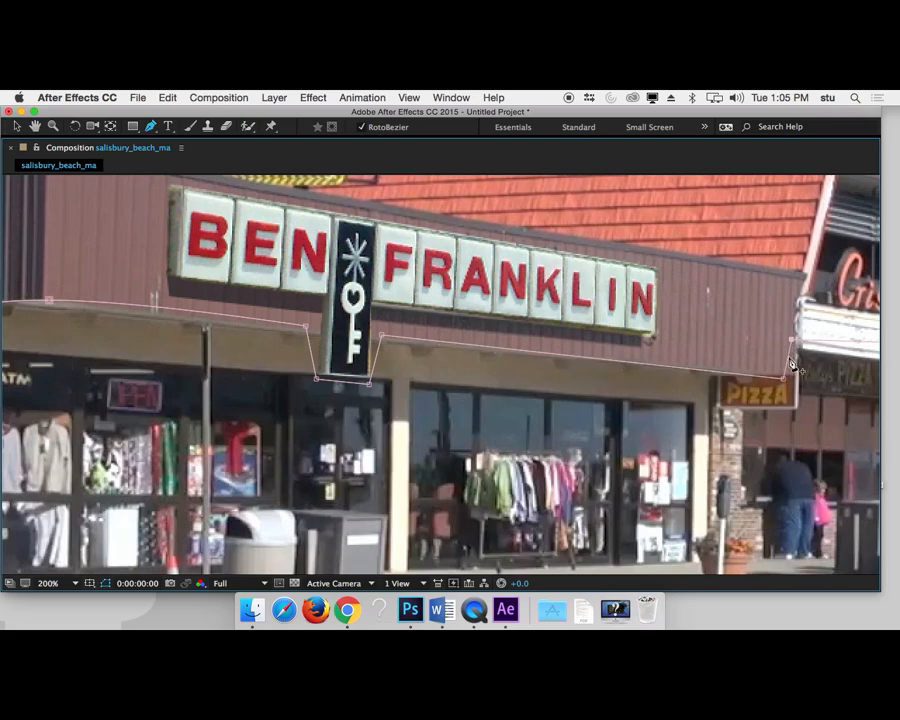
pyautogui.moveTo(783, 379); pyautogui.dragTo(797, 345)
pyautogui.press(',')
pyautogui.press(',')
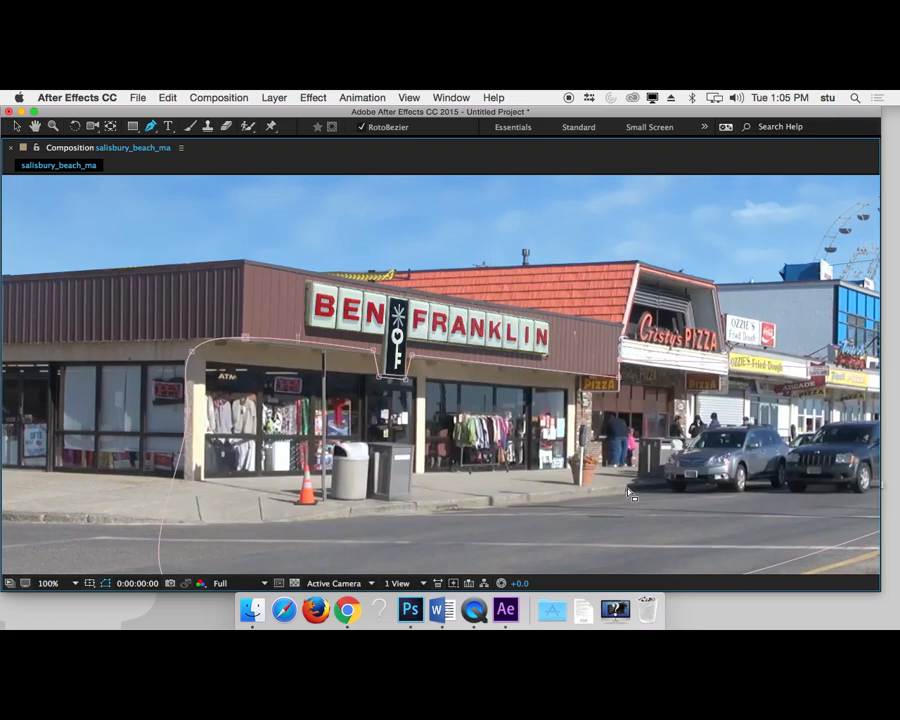
# - Play back the composition to check the masked car traffic, restore the full panel layout, and return to frame 0:00:00:00
pyautogui.press('space')
pyautogui.moveTo(478, 458); pyautogui.dragTo(414, 376)
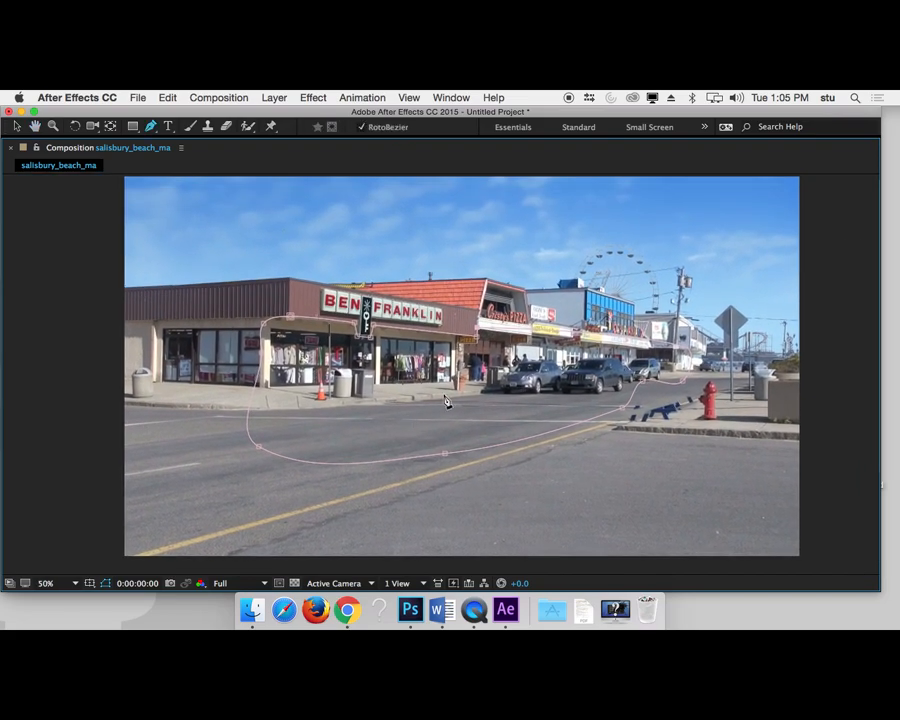
pyautogui.press('space')
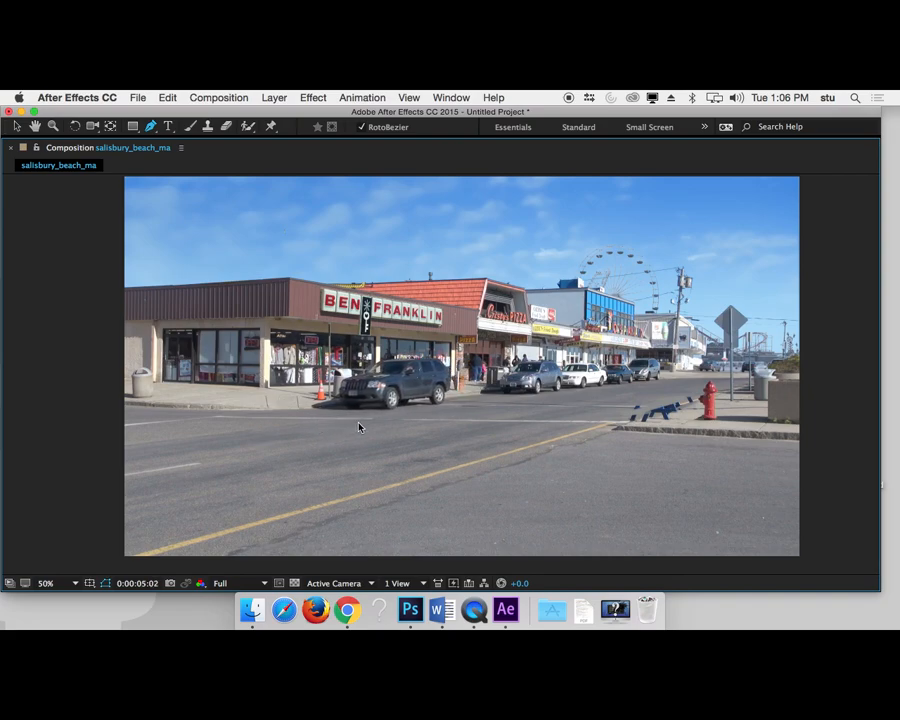
pyautogui.press('space')
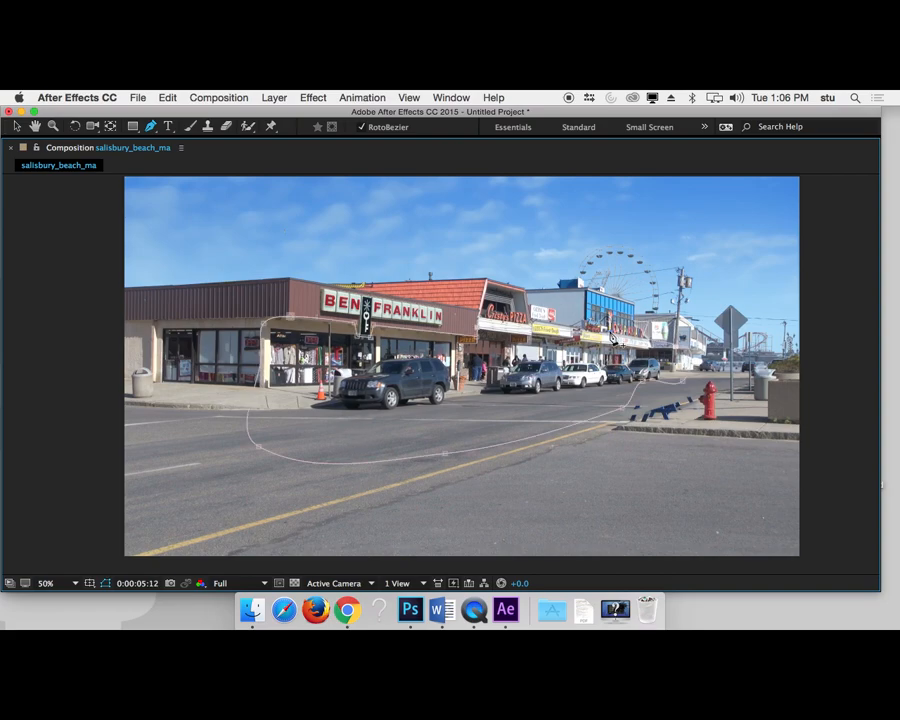
pyautogui.press('`')
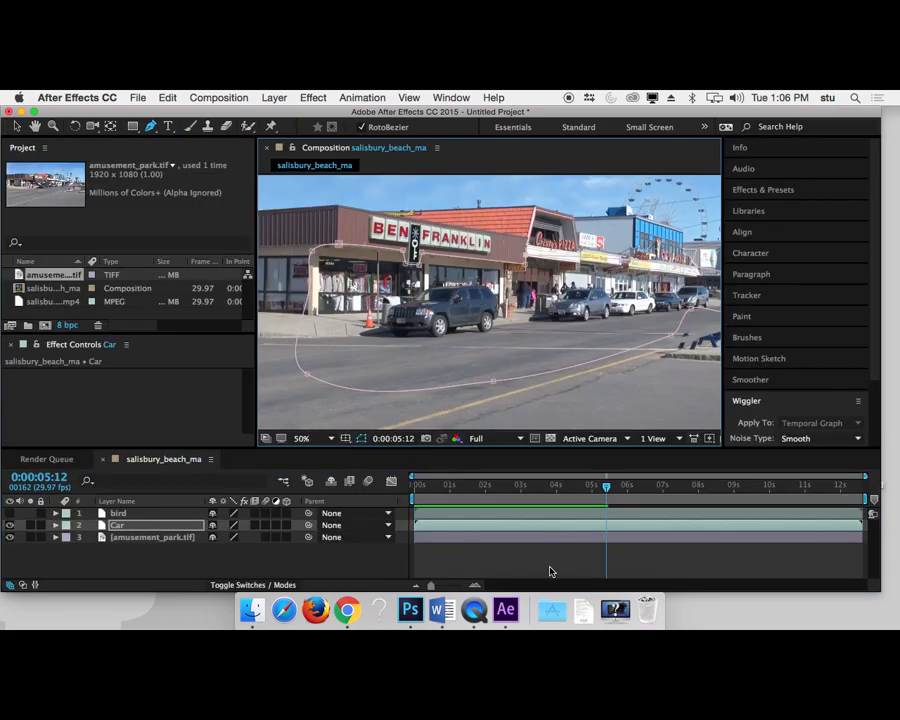
pyautogui.moveTo(480, 356); pyautogui.dragTo(485, 422)
pyautogui.moveTo(523, 488); pyautogui.dragTo(409, 529)
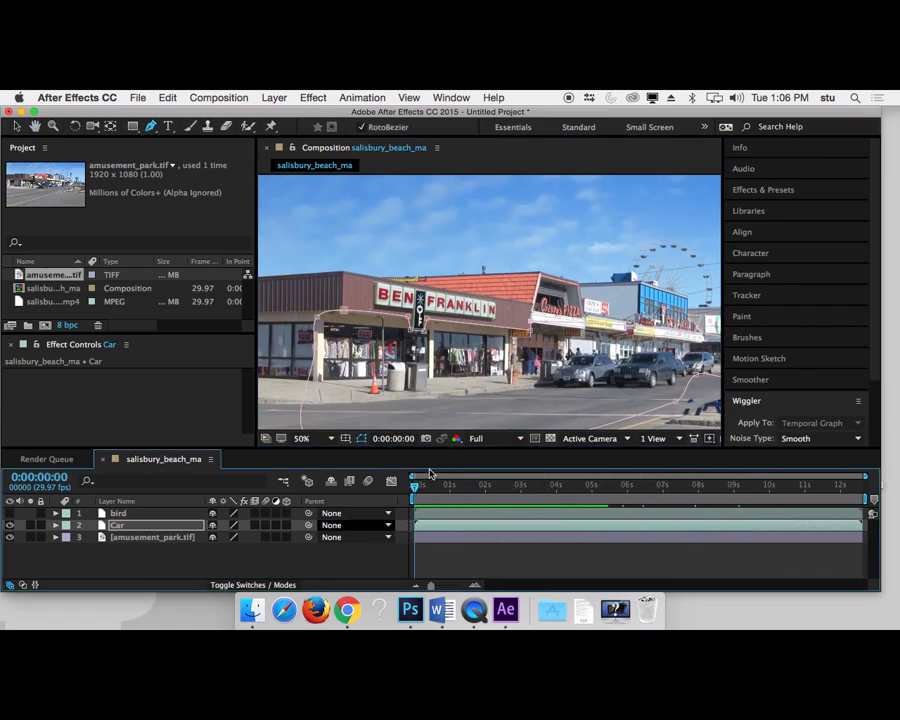
# - Show only the bird layer, hiding Car and amusement_park.tif, and go to frame 0:00:01:25 with the whole image width in view
pyautogui.click(140, 513)
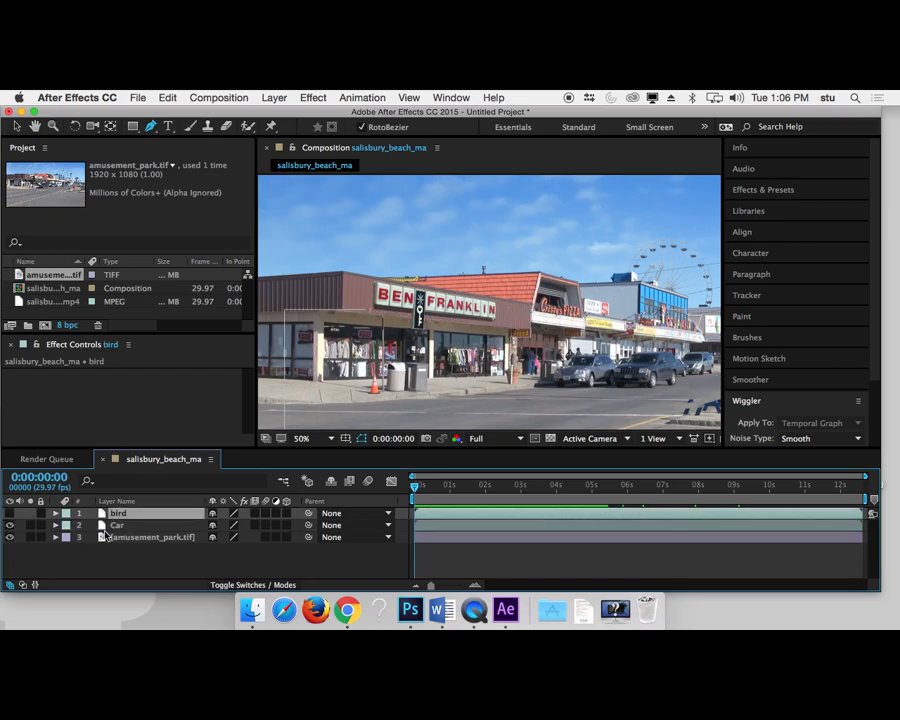
pyautogui.click(10, 525)
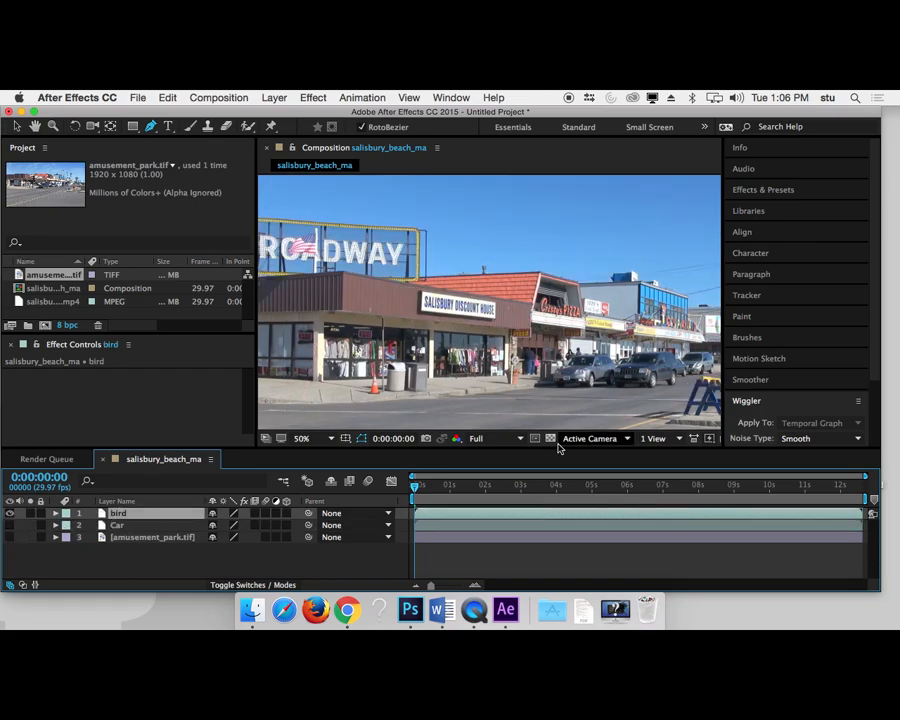
pyautogui.moveTo(418, 485); pyautogui.dragTo(489, 485)
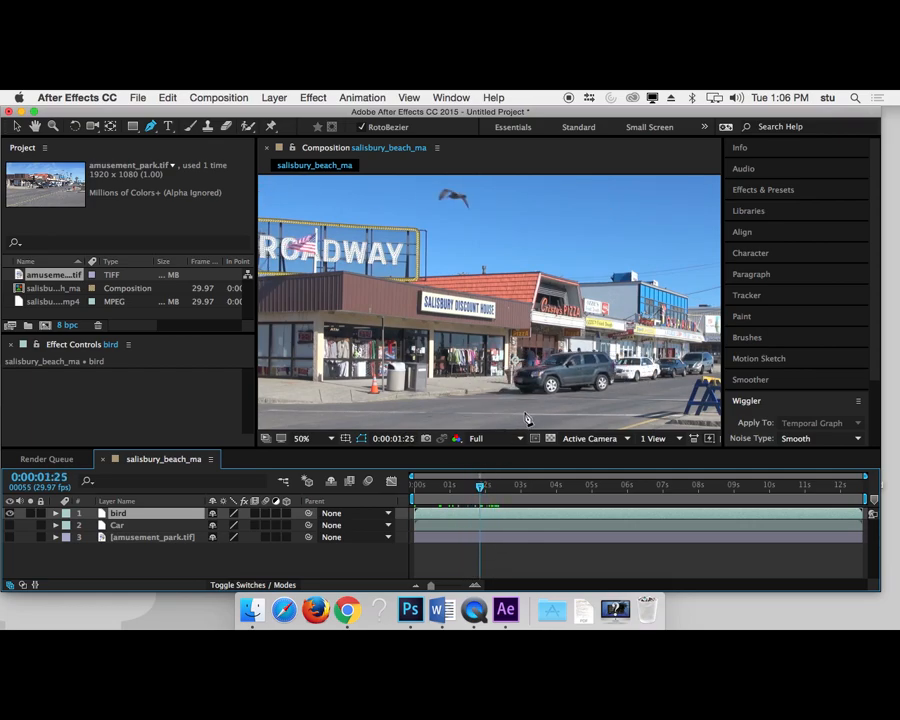
pyautogui.scroll(4, 507, 307)
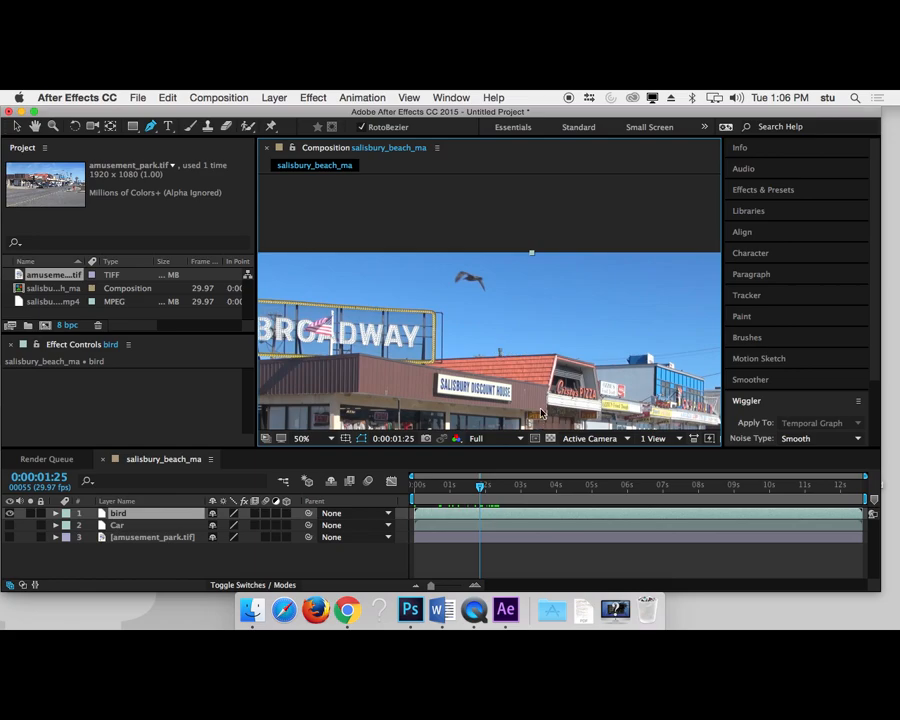
pyautogui.scroll(-2, 541, 412)
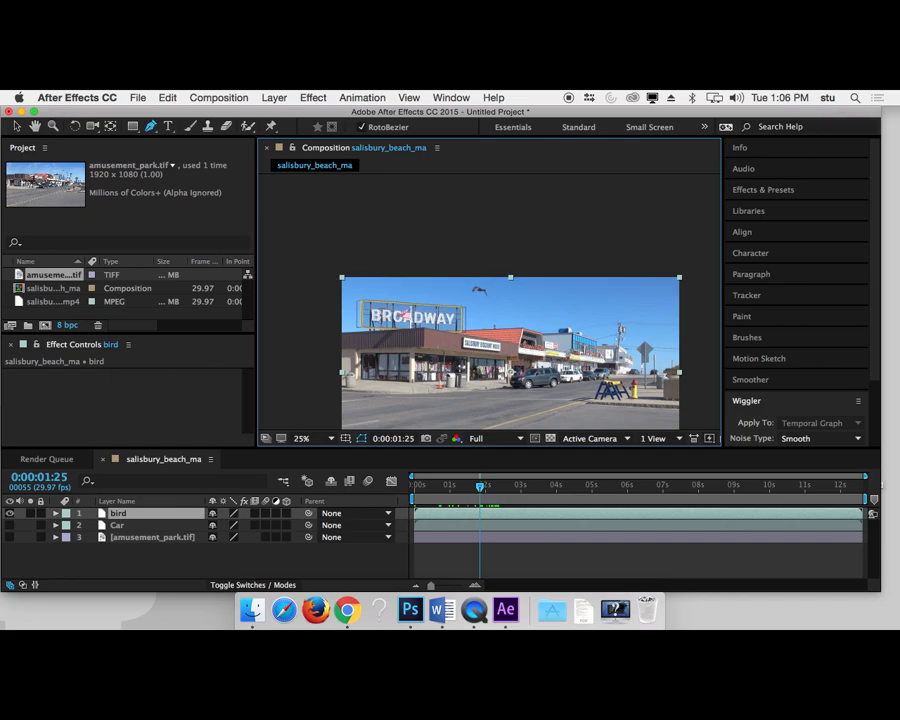
# - Draw a closed RotoBezier mask on the bird layer around the full-width strip of sky above the BROADWAY sign and rooftops
pyautogui.click(328, 279)
pyautogui.click(329, 303)
pyautogui.click(422, 294)
pyautogui.press('super+z')
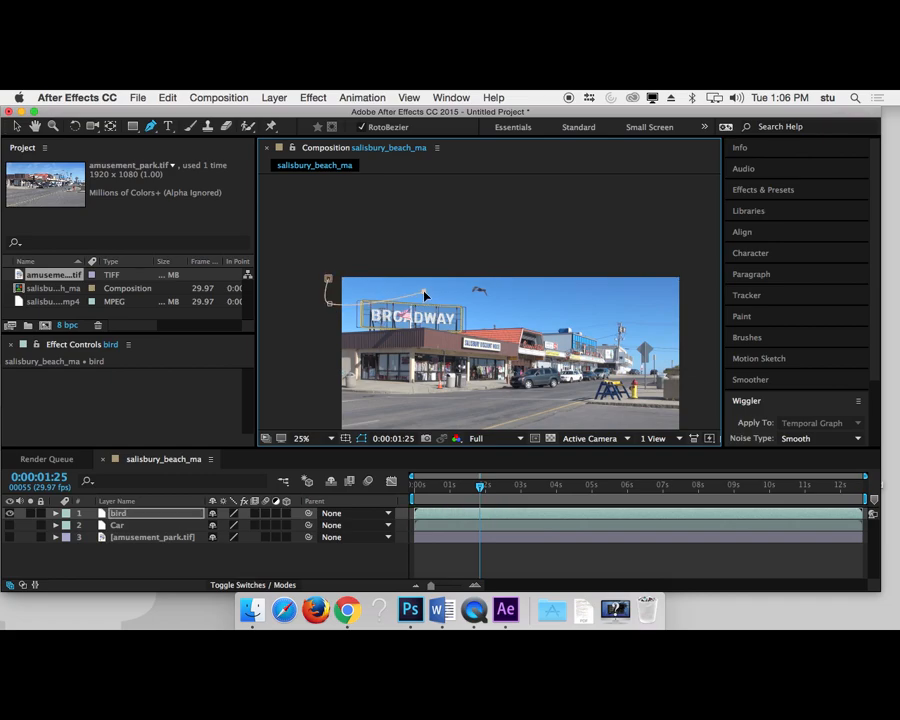
pyautogui.click(365, 293)
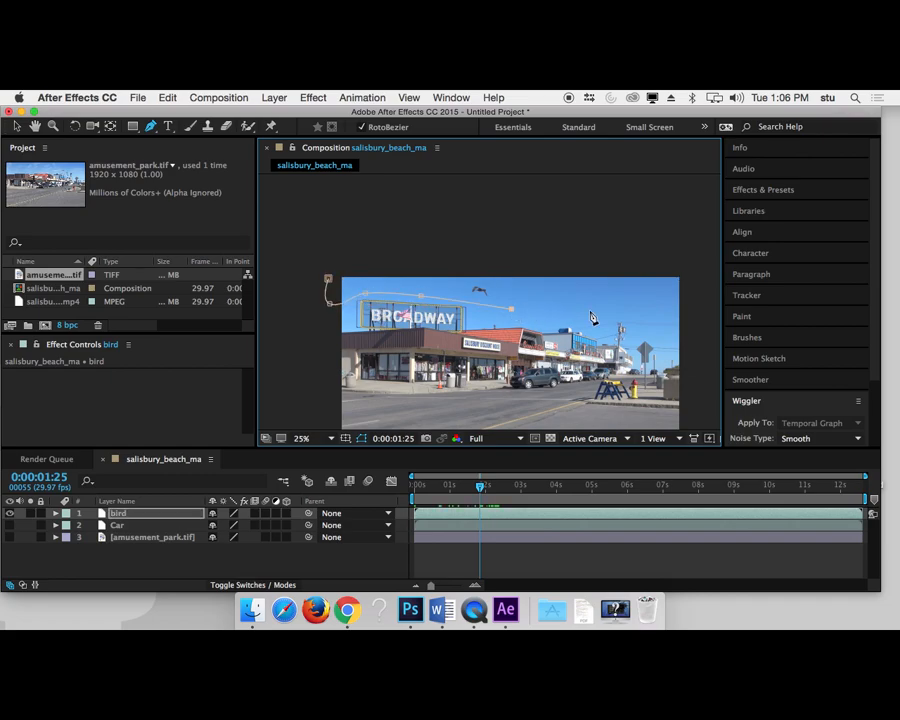
pyautogui.click(695, 316)
pyautogui.click(689, 266)
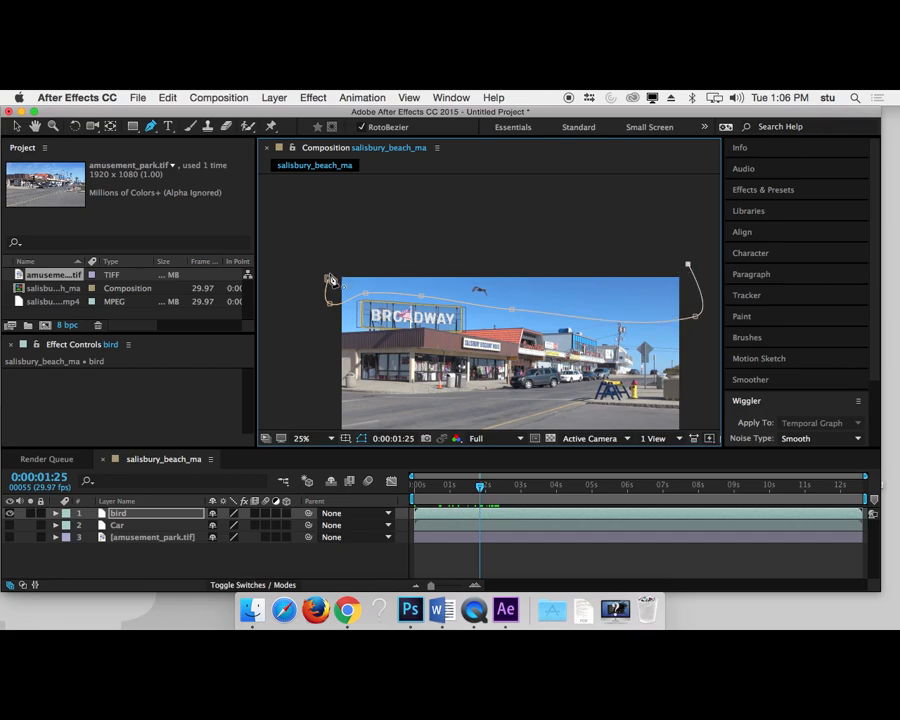
pyautogui.click(328, 279)
pyautogui.moveTo(331, 282); pyautogui.dragTo(331, 272)
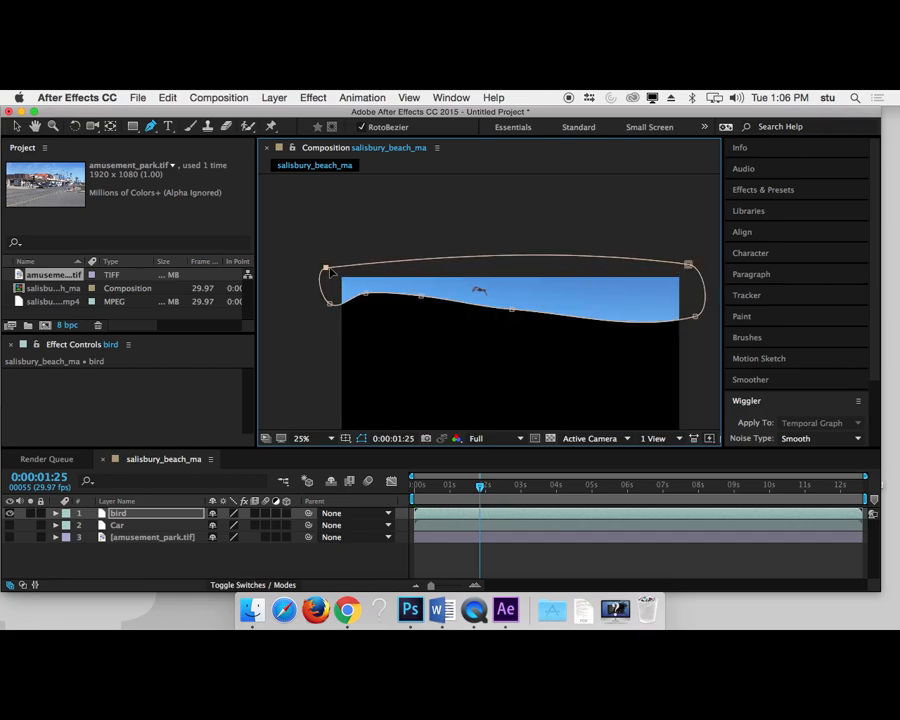
# - Go to frame 0:00:02:11 and set the bird layer's Mask 1 mode to None so the unmasked footage shows
pyautogui.moveTo(476, 481); pyautogui.dragTo(499, 488)
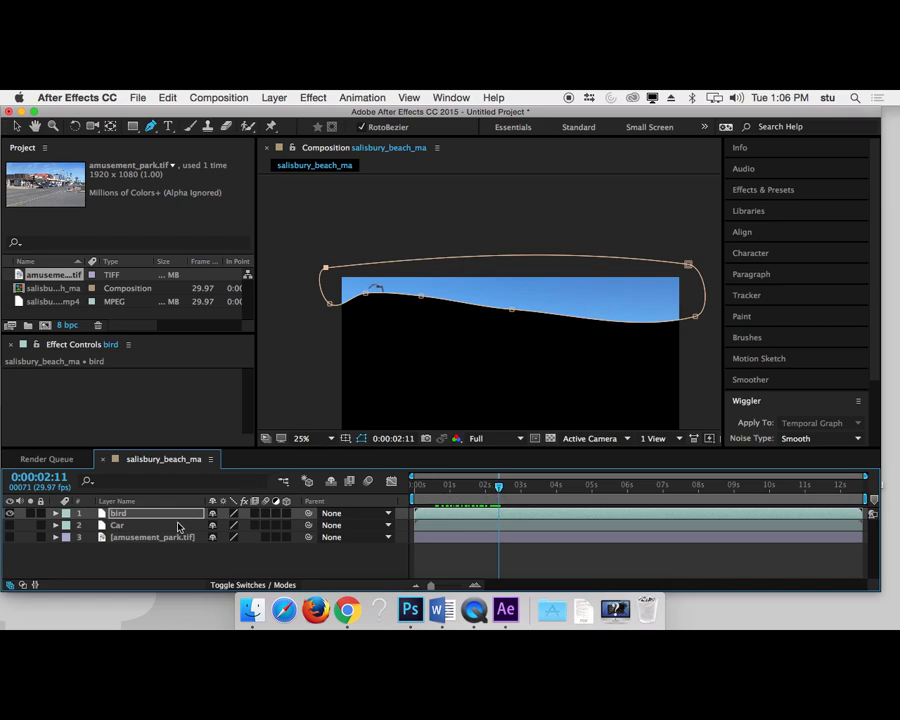
pyautogui.press('m')
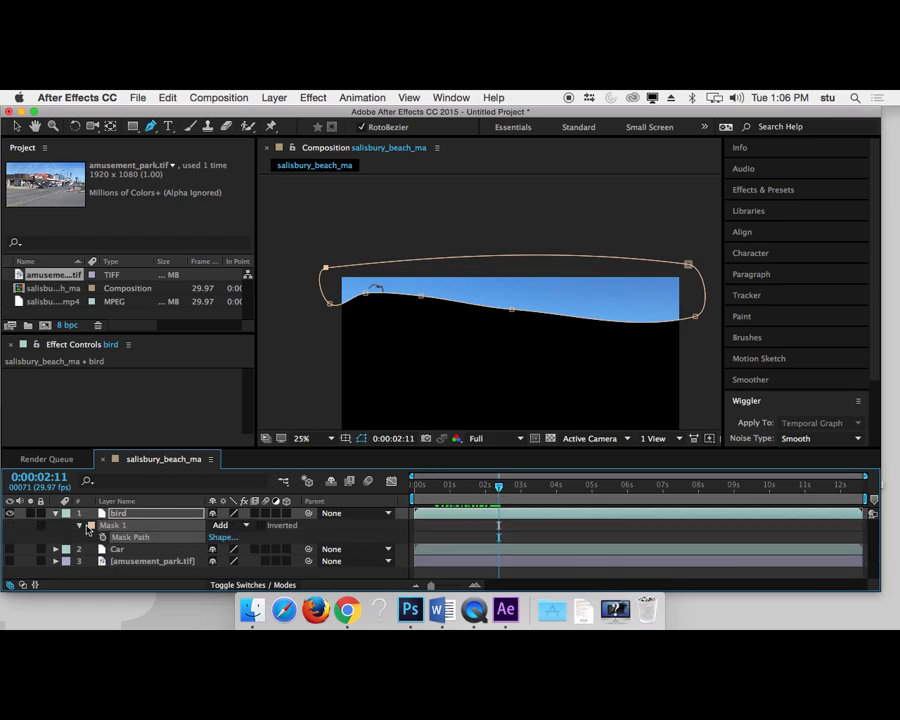
pyautogui.click(220, 525)
pyautogui.click(238, 524)
pyautogui.click(233, 525)
pyautogui.click(235, 494)
# - Lower the bird mask's edge beneath the bird's wing above the BROADWAY sign, removing the extra point there and undoing the stray mask
pyautogui.press('/')
pyautogui.moveTo(335, 308); pyautogui.dragTo(599, 290)
pyautogui.moveTo(393, 338); pyautogui.dragTo(531, 360)
pyautogui.press('g')
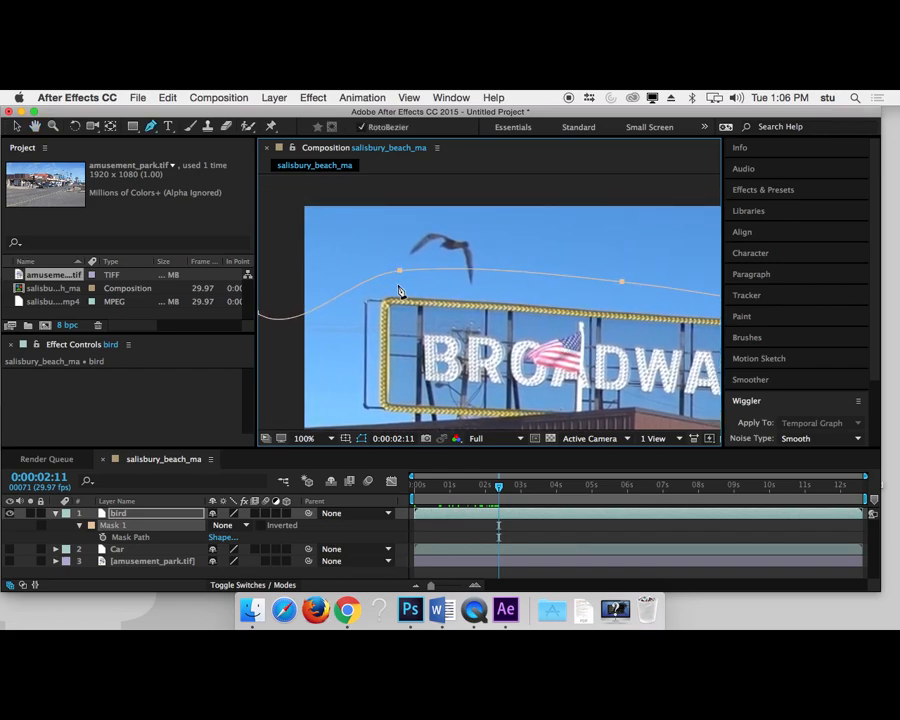
pyautogui.moveTo(400, 273); pyautogui.dragTo(398, 288)
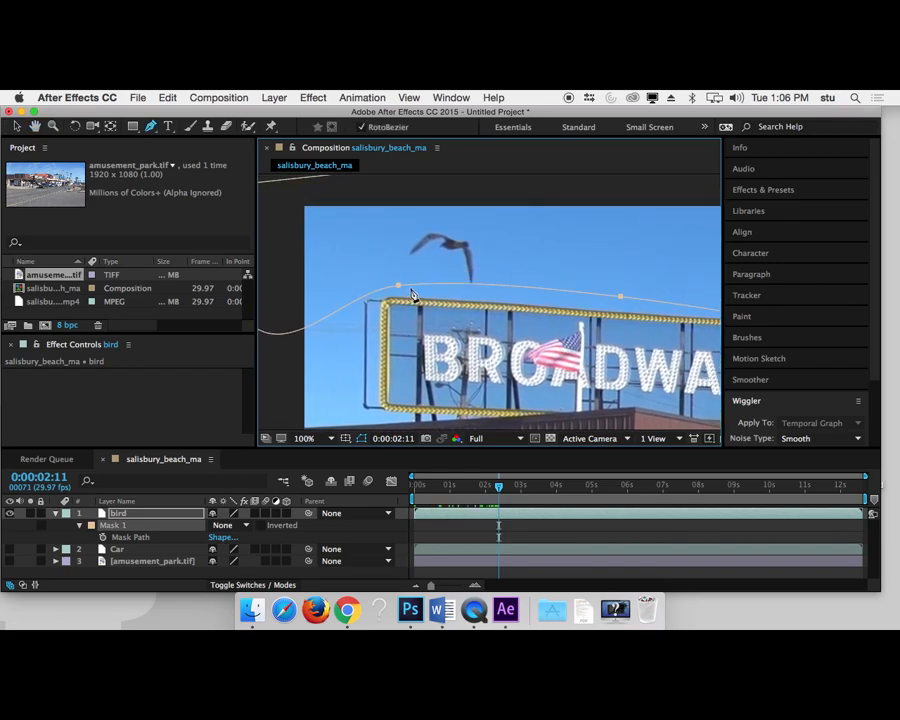
pyautogui.click(538, 261)
pyautogui.press('super+z')
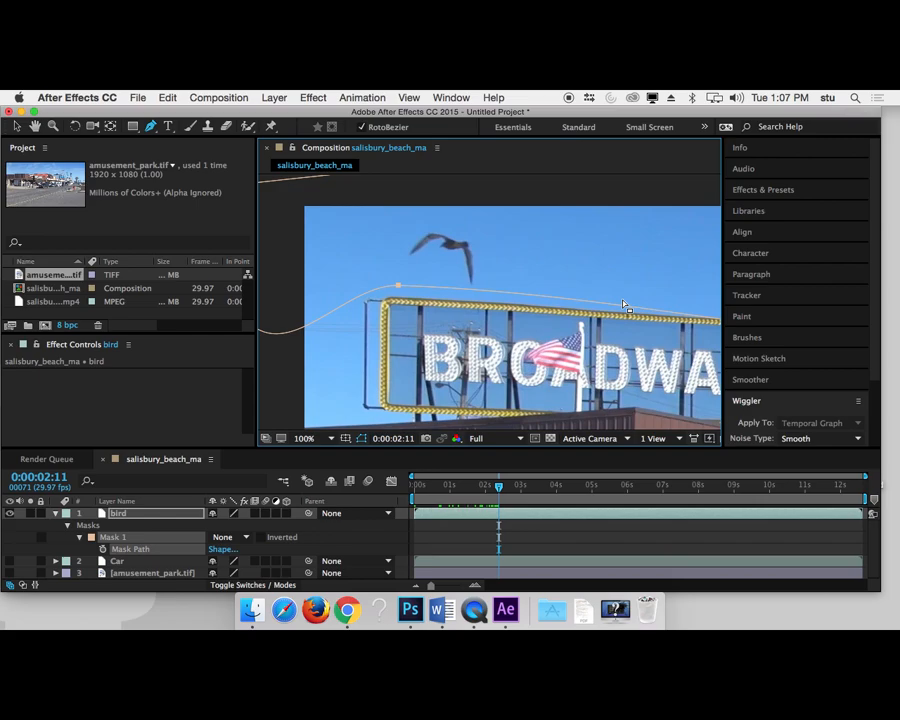
pyautogui.press(',')
pyautogui.moveTo(614, 352); pyautogui.dragTo(447, 339)
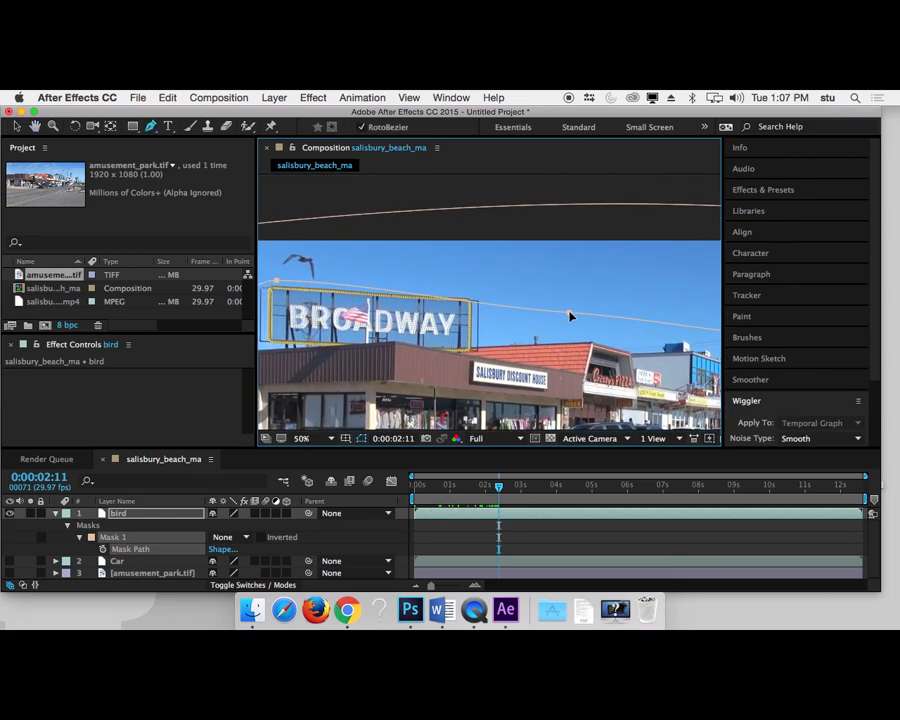
pyautogui.click(530, 229)
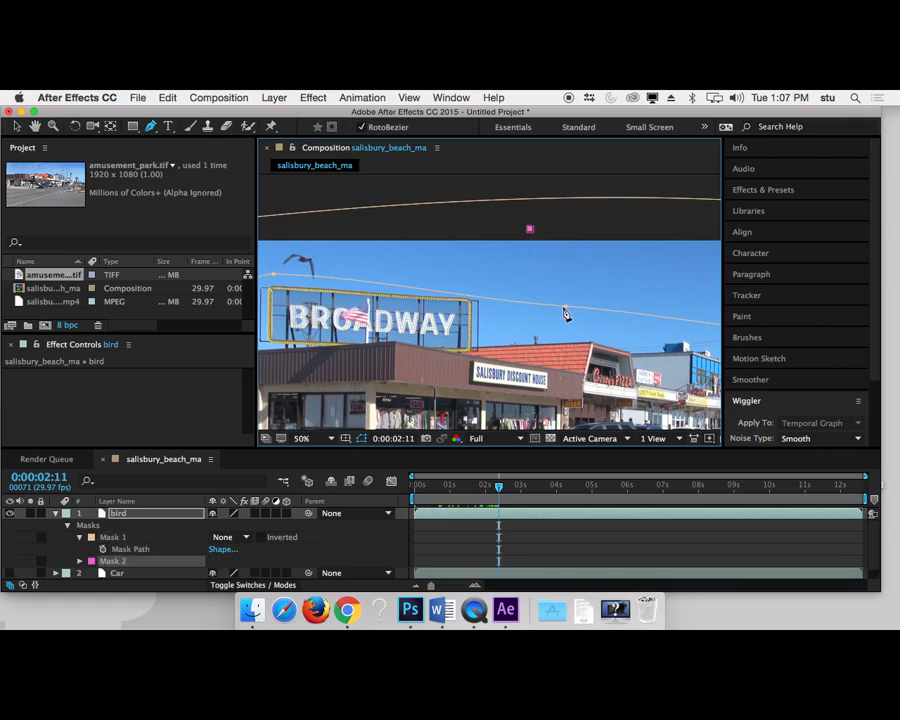
pyautogui.press('super+z')
pyautogui.press('v')
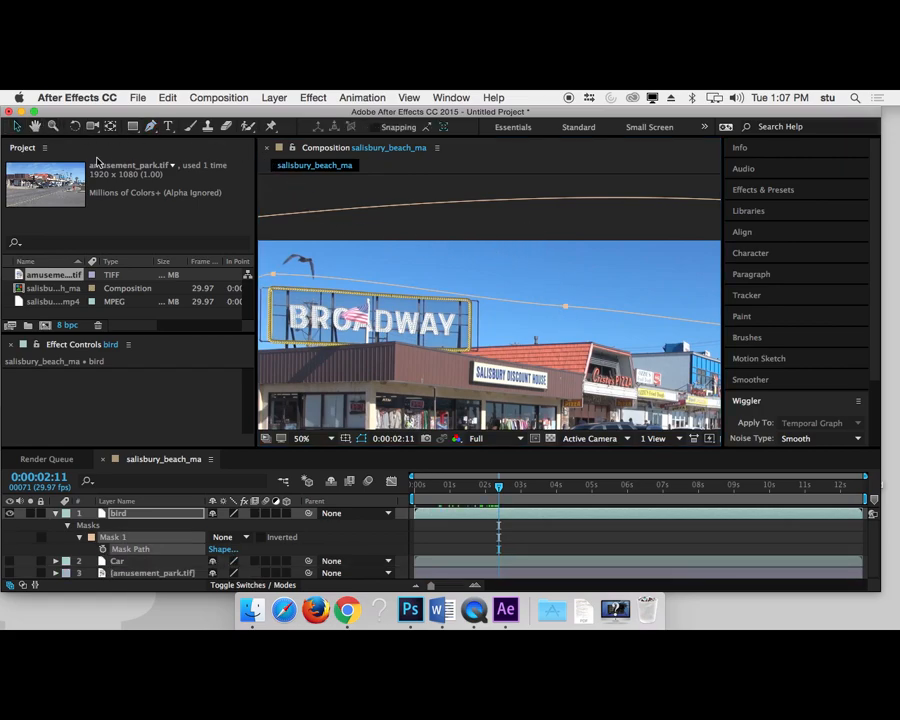
# - Enlarge the composition view and move the two lower mask points so the edge runs along the top of the BROADWAY sign
pyautogui.press('`')
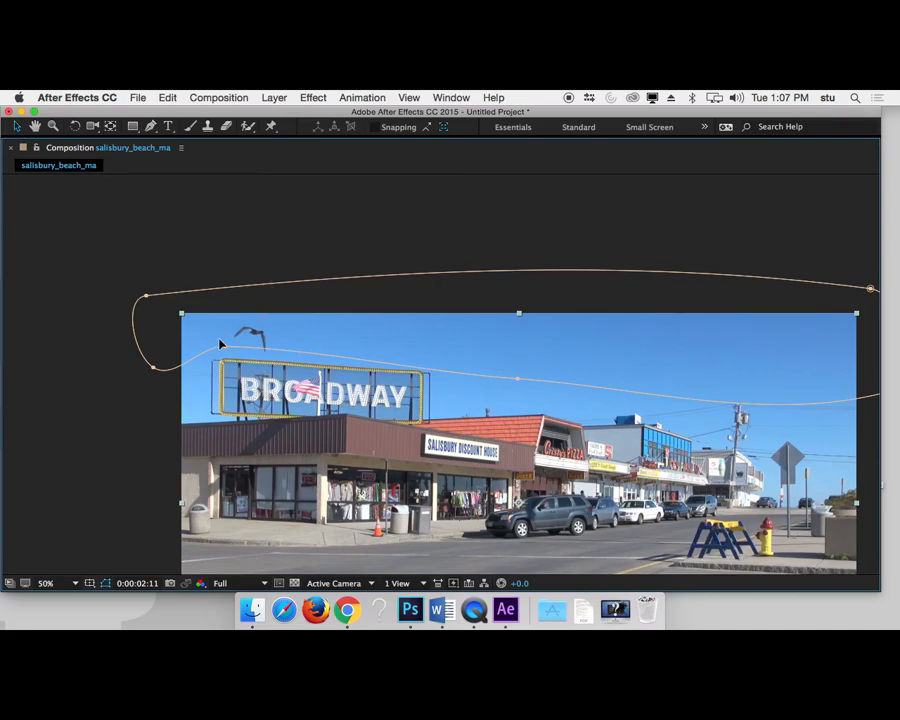
pyautogui.click(225, 350)
pyautogui.moveTo(225, 348); pyautogui.dragTo(220, 353)
pyautogui.moveTo(517, 379); pyautogui.dragTo(512, 371)
pyautogui.moveTo(220, 355); pyautogui.dragTo(210, 358)
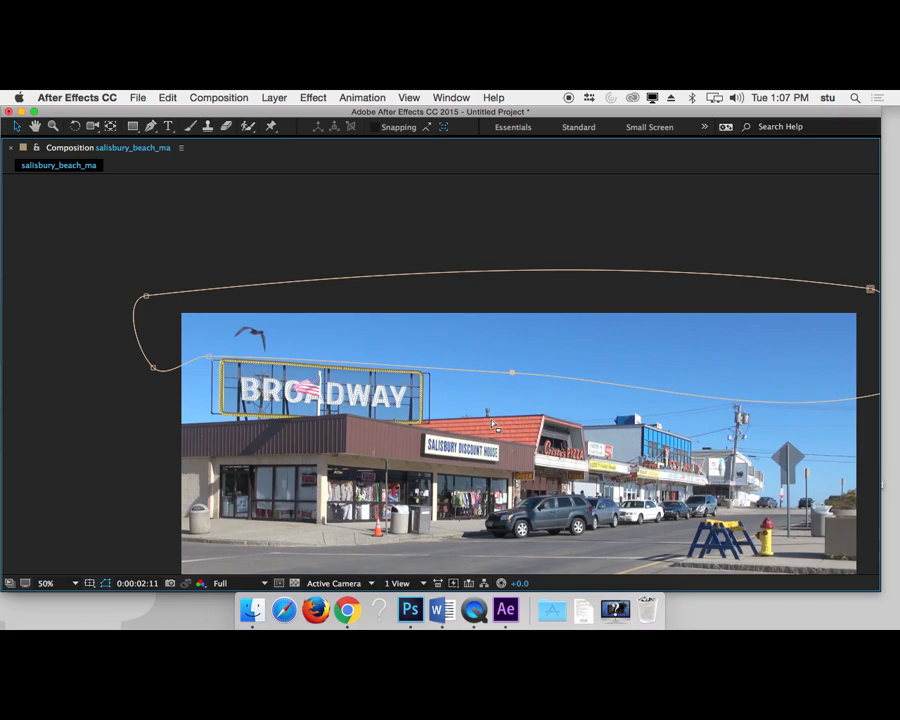
# - Step back and forth through the bird's flight frame by frame to examine whether it stays inside the mask outline
pyautogui.press('pageup')
pyautogui.press('pageup')
pyautogui.press('pageup')
pyautogui.press('pageup')
pyautogui.press('pageup')
pyautogui.press('pageup')
pyautogui.press('pageup')
pyautogui.press('pageup')
pyautogui.press('pageup')
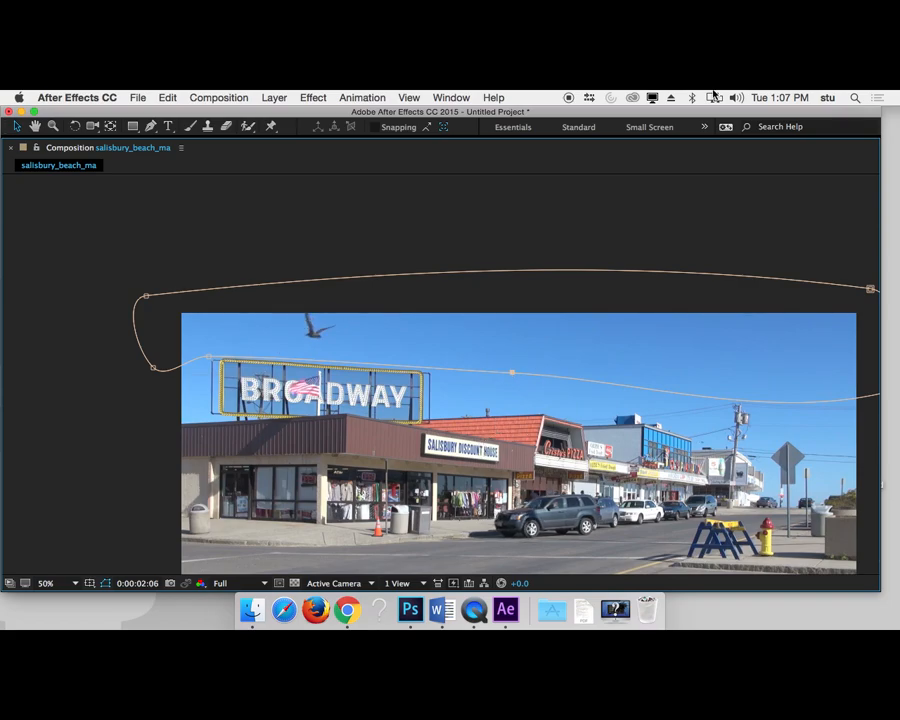
pyautogui.press('pageup')
pyautogui.press('pageup')
pyautogui.press('pageup')
pyautogui.press('pageup')
pyautogui.press('pageup')
pyautogui.press('pageup')
pyautogui.press('pageup')
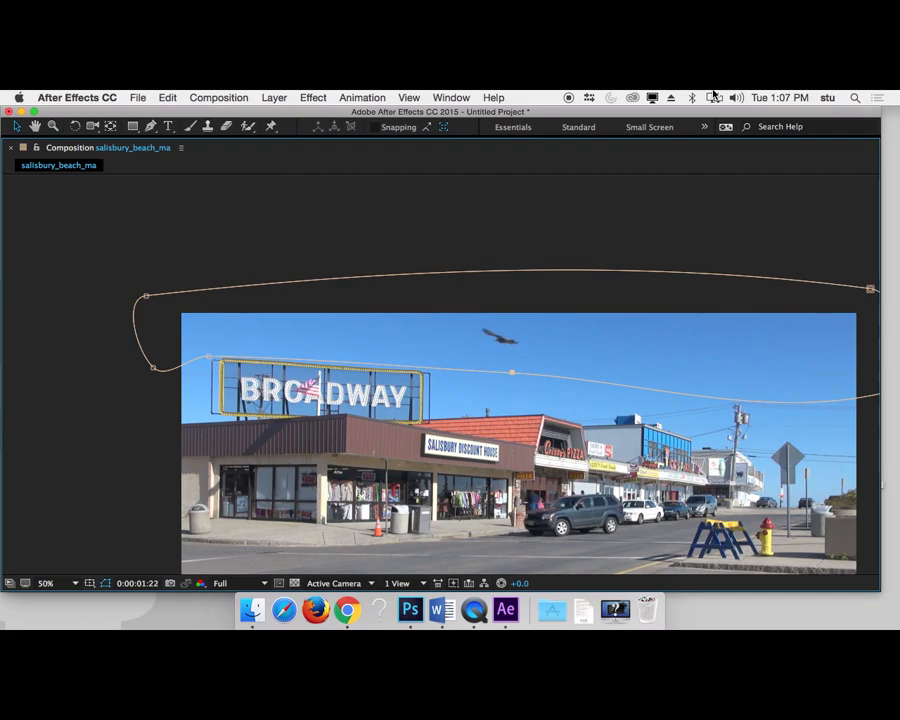
pyautogui.press('pagedown')
pyautogui.press('pagedown')
pyautogui.press('pagedown')
pyautogui.press('pagedown')
pyautogui.press('pagedown')
pyautogui.press('pagedown')
pyautogui.press('pagedown')
pyautogui.press('pagedown')
pyautogui.press('pagedown')
pyautogui.press('pagedown')
pyautogui.press('pagedown')
pyautogui.press('pagedown')
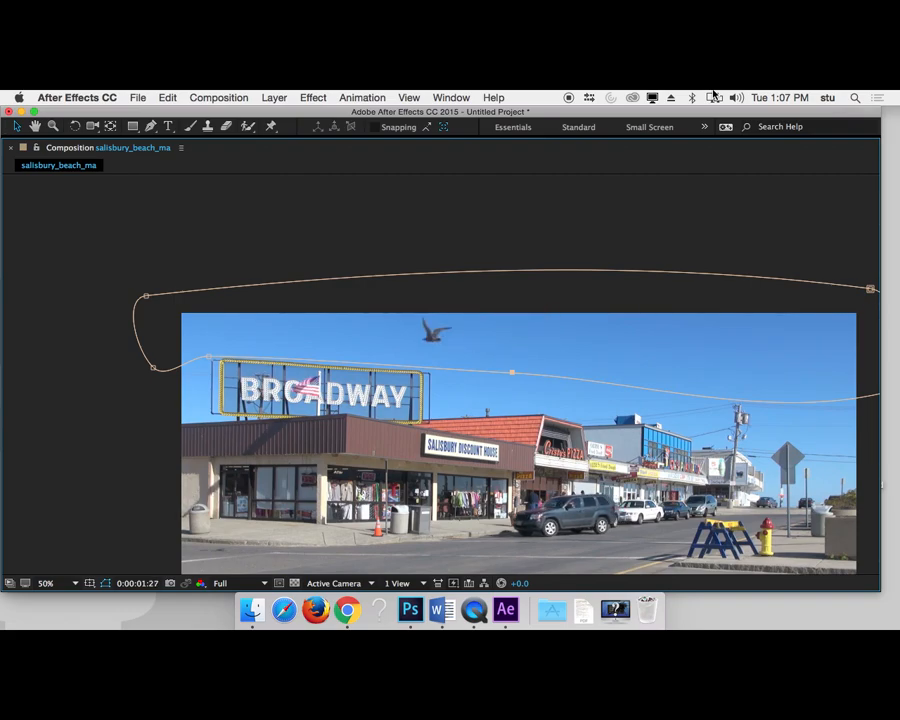
pyautogui.press('pagedown')
pyautogui.press('pagedown')
pyautogui.press('pagedown')
pyautogui.press('pagedown')
pyautogui.press('pagedown')
pyautogui.press('pagedown')
pyautogui.press('pagedown')
pyautogui.press('pagedown')
pyautogui.press('pagedown')
pyautogui.press('pagedown')
pyautogui.press('pagedown')
pyautogui.press('pagedown')
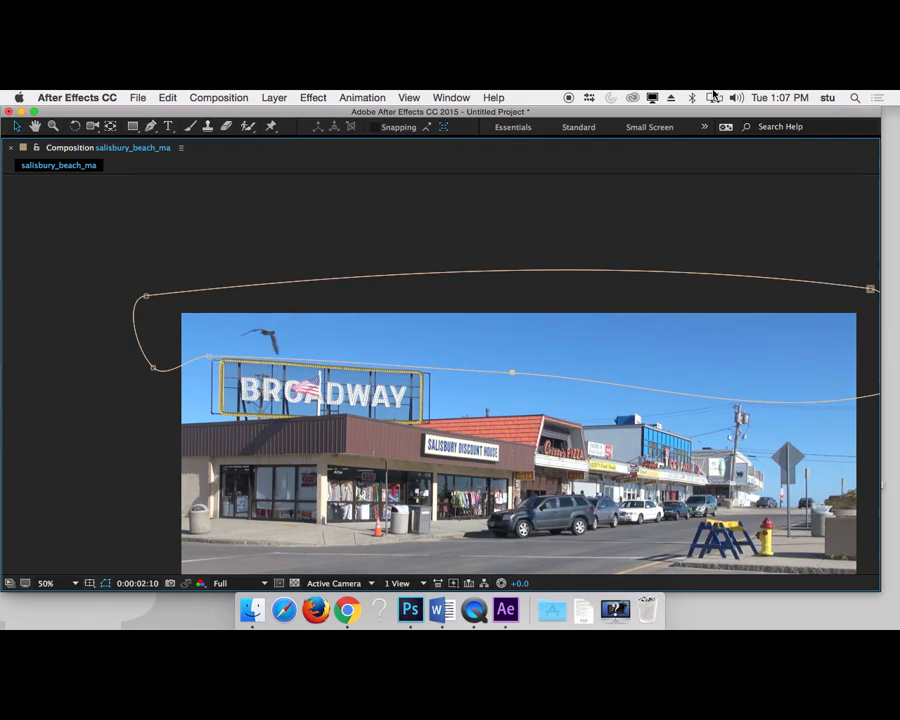
pyautogui.press('pagedown')
pyautogui.press('pagedown')
pyautogui.press('pagedown')
pyautogui.press('pagedown')
pyautogui.press('pagedown')
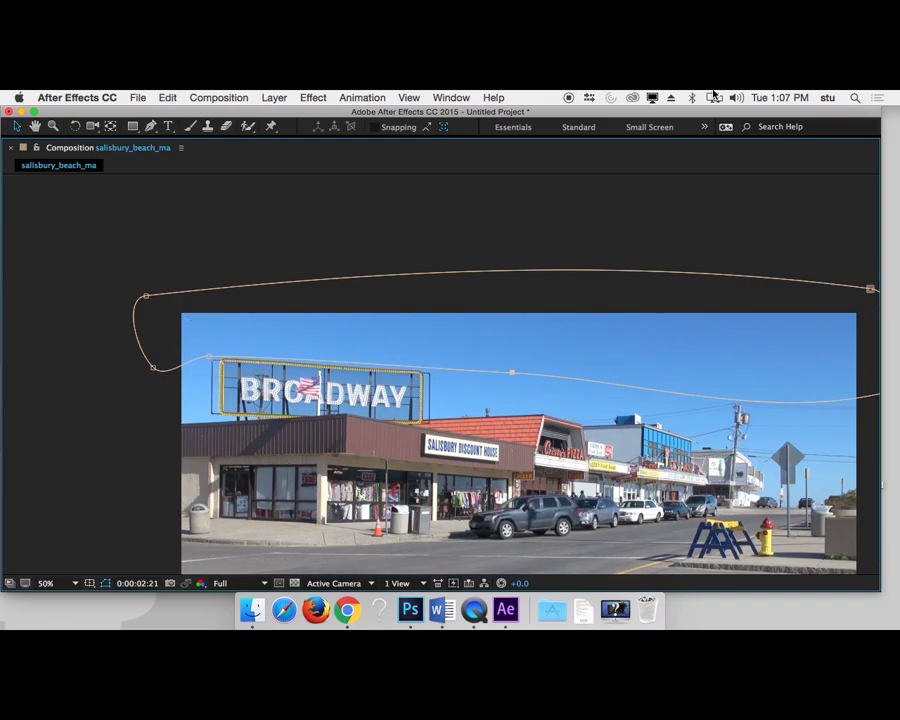
pyautogui.press('pageup')
pyautogui.press('pageup')
pyautogui.press('pageup')
pyautogui.press('pageup')
pyautogui.press('pageup')
pyautogui.press('pageup')
pyautogui.press('pageup')
pyautogui.press('pageup')
pyautogui.press('pageup')
pyautogui.press('pageup')
pyautogui.press('pageup')
pyautogui.press('pageup')
pyautogui.press('pageup')
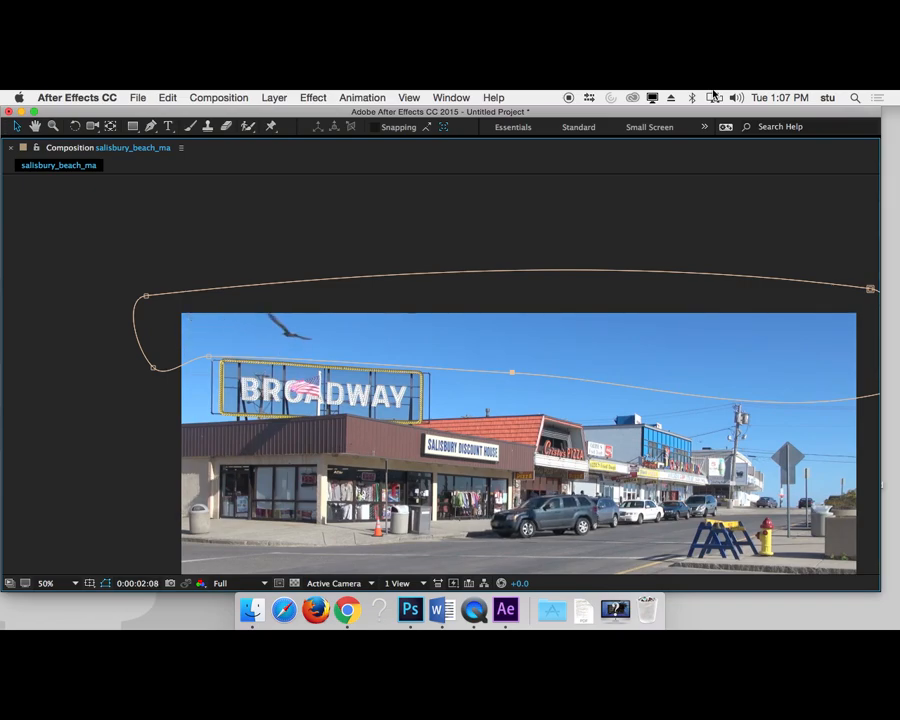
pyautogui.press('pageup')
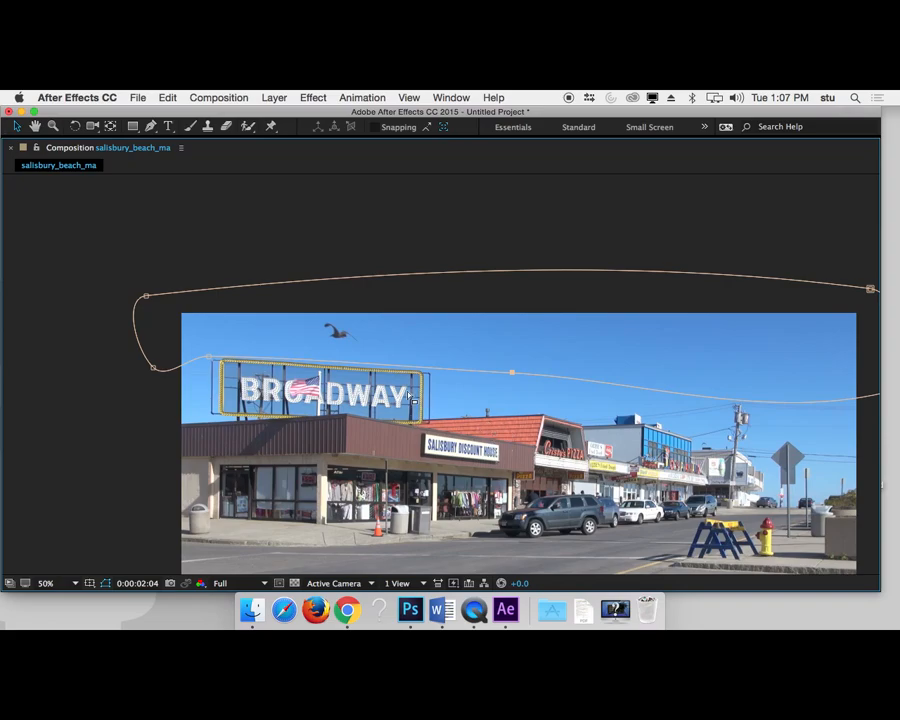
# - Restore the full panel layout and go to frame 0:00:01:29, with the bird above the BROADWAY sign in view
pyautogui.click(459, 262)
pyautogui.press('`')
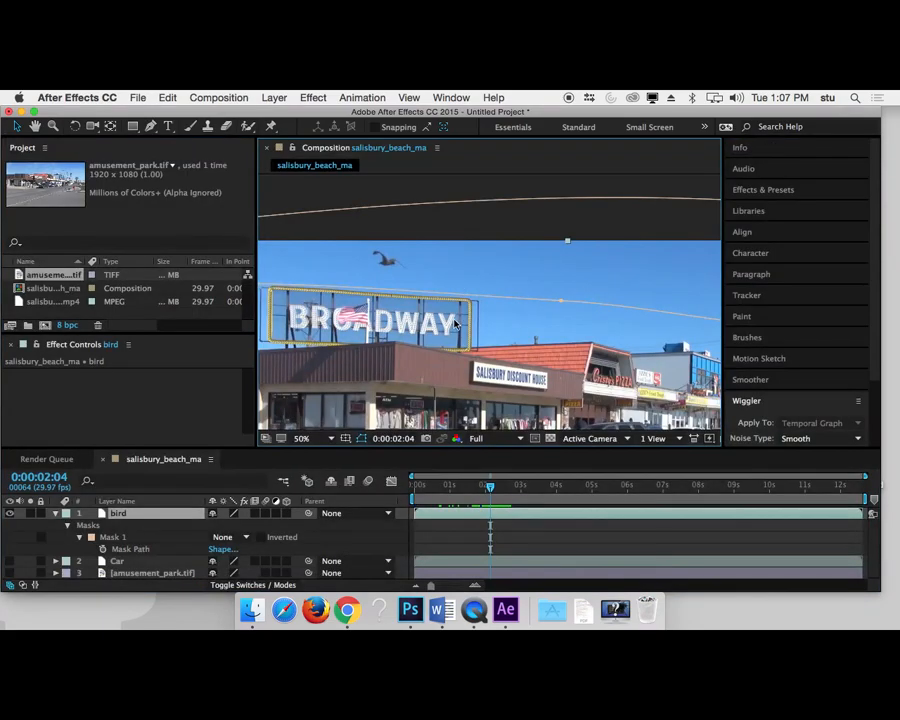
pyautogui.moveTo(440, 386); pyautogui.dragTo(478, 385)
pyautogui.moveTo(439, 490); pyautogui.dragTo(484, 496)
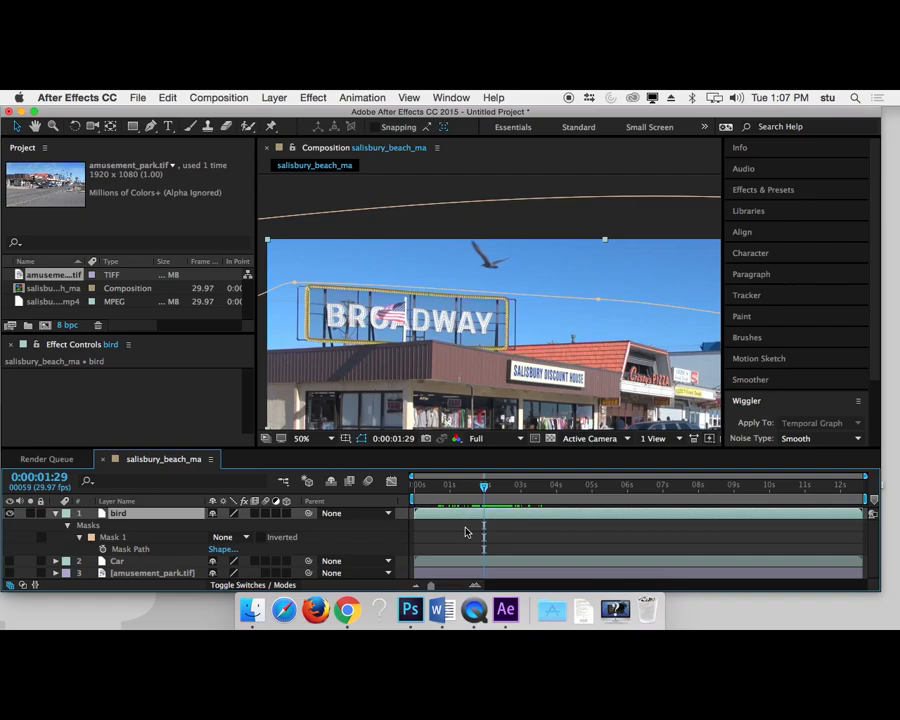
# - Apply the Keylight (1.2) effect to the bird layer and sample the blue sky above the BROADWAY sign as its Screen Colour
pyautogui.click(314, 97)
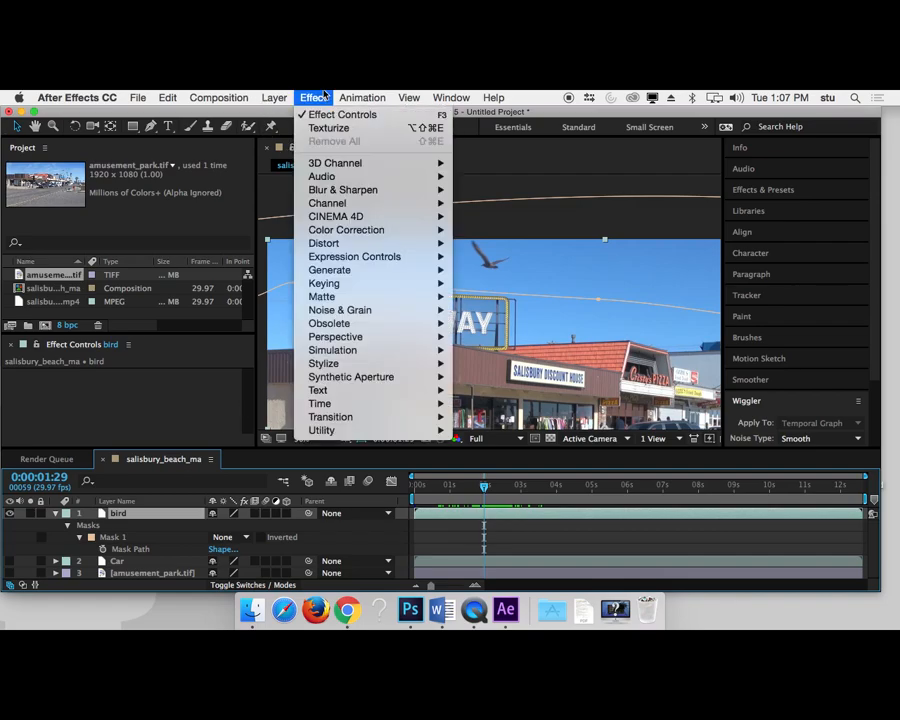
pyautogui.moveTo(324, 259)
pyautogui.moveTo(330, 283)
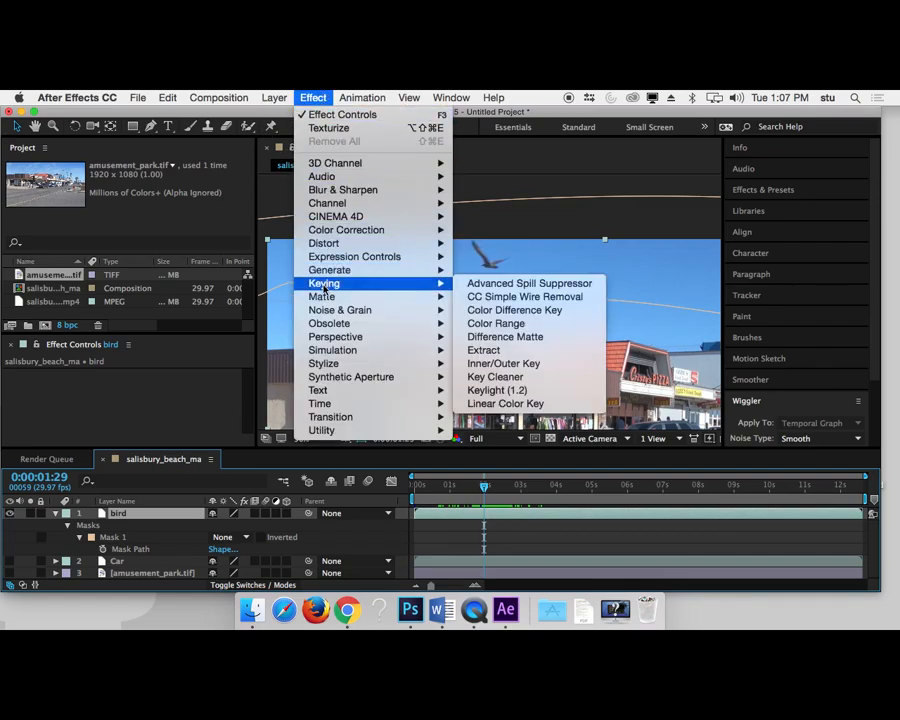
pyautogui.click(479, 390)
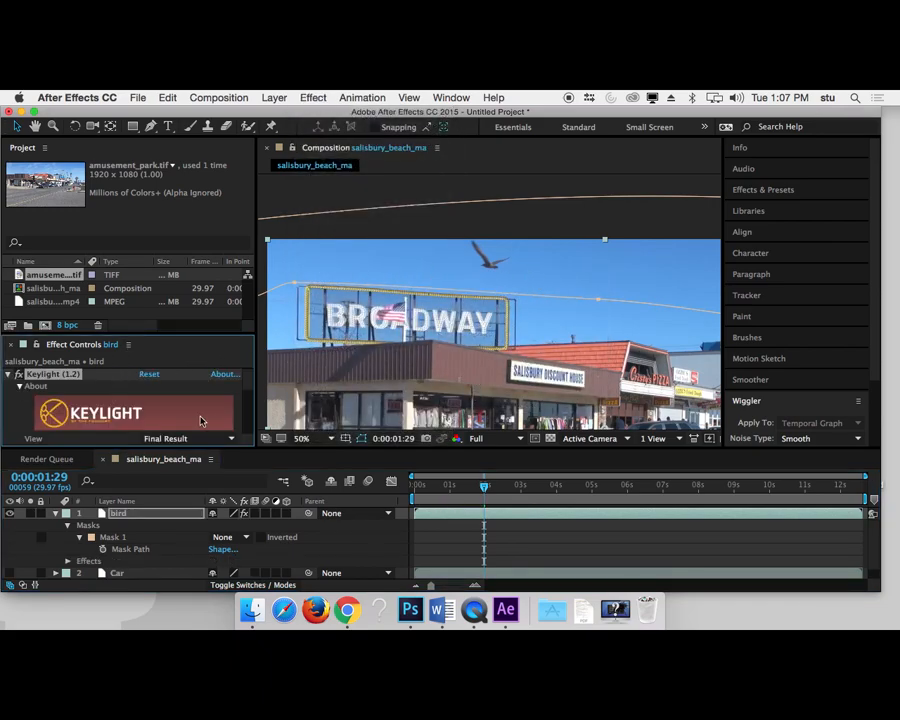
pyautogui.scroll(-5, 250, 397)
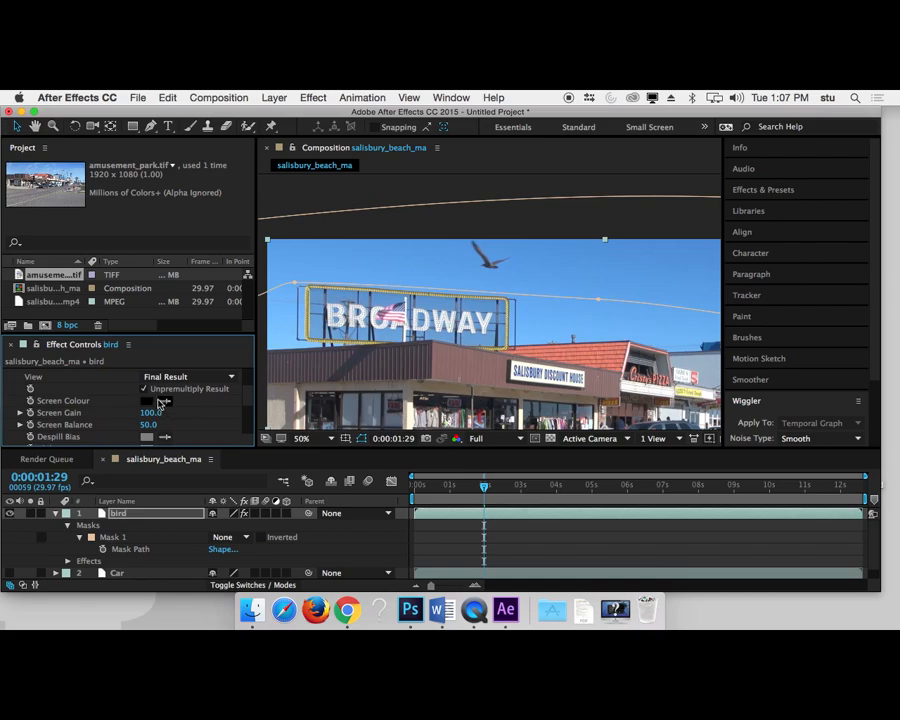
pyautogui.click(408, 258)
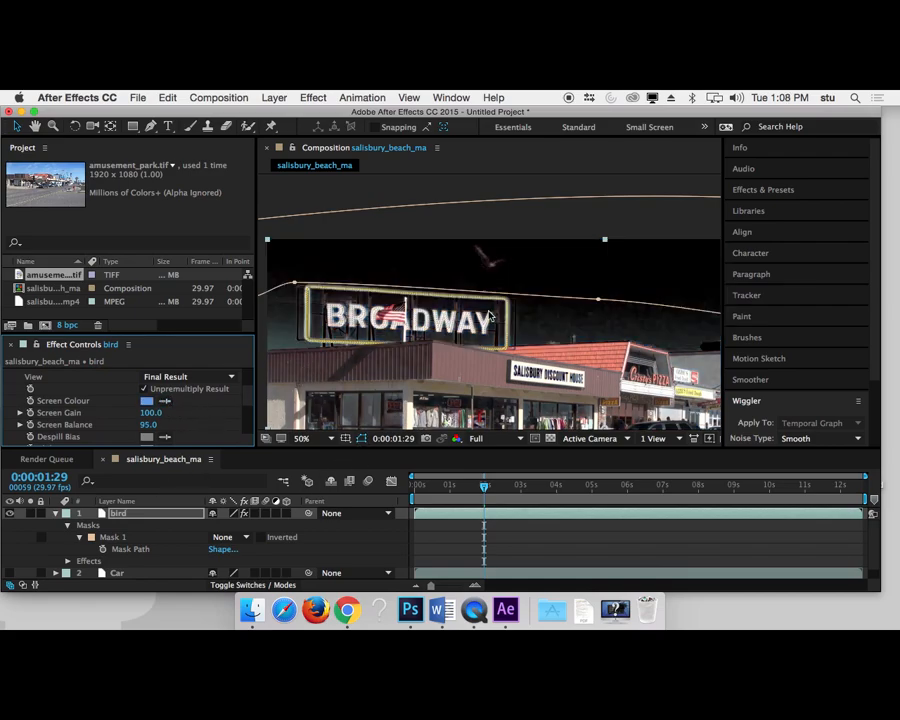
# - Set Keylight's view to Screen Matte and bring the bird's matte into view
pyautogui.click(224, 377)
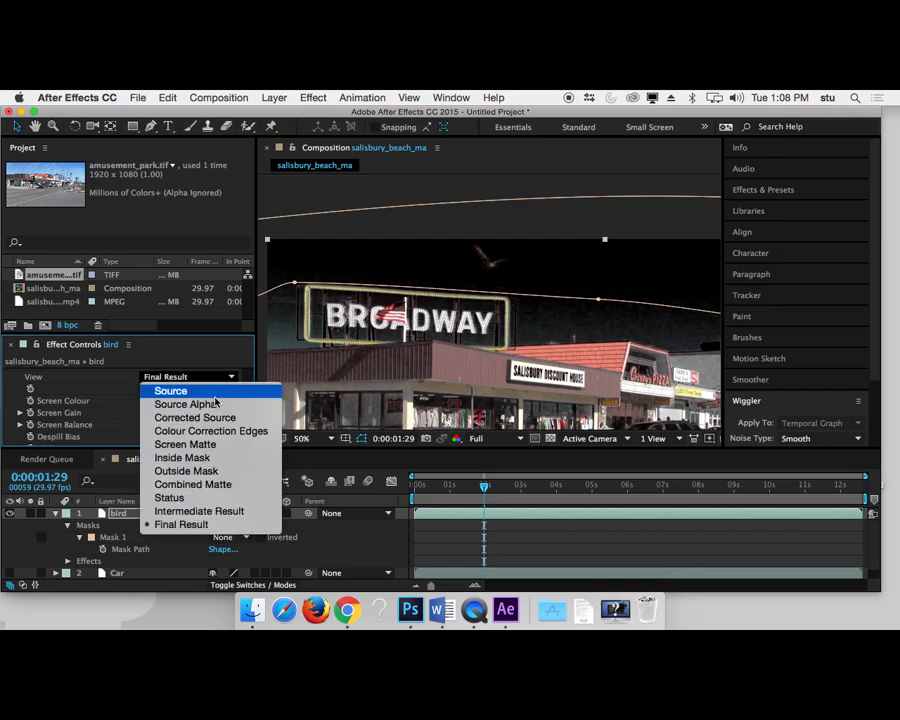
pyautogui.click(185, 444)
pyautogui.moveTo(421, 371); pyautogui.dragTo(367, 368)
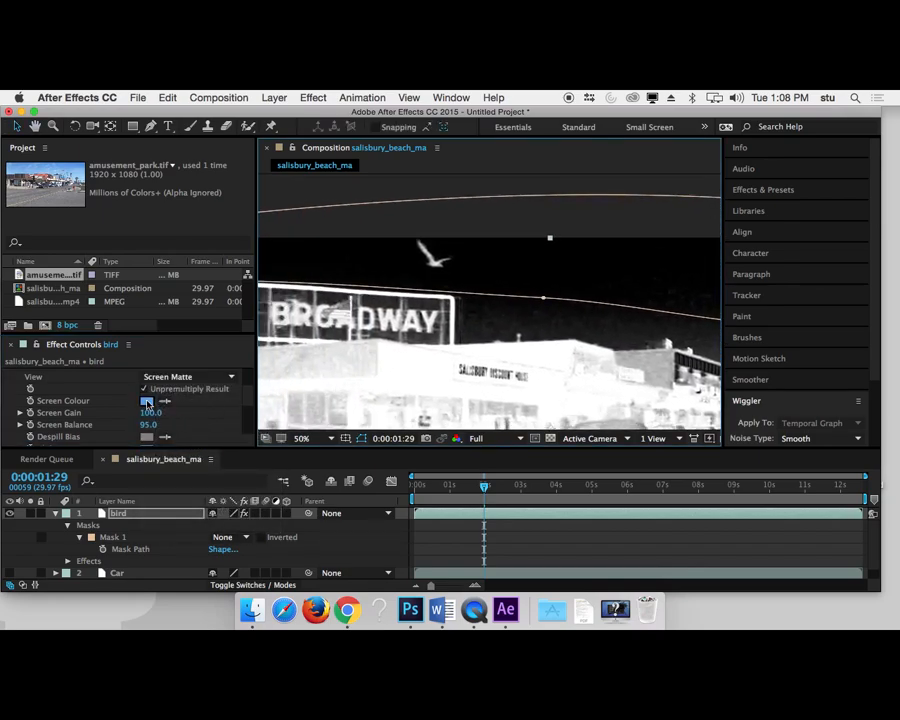
# - In Keylight's Screen Matte settings for the bird layer, set Clip Black to 14 and Clip White to 62
pyautogui.click(20, 412)
pyautogui.click(20, 412)
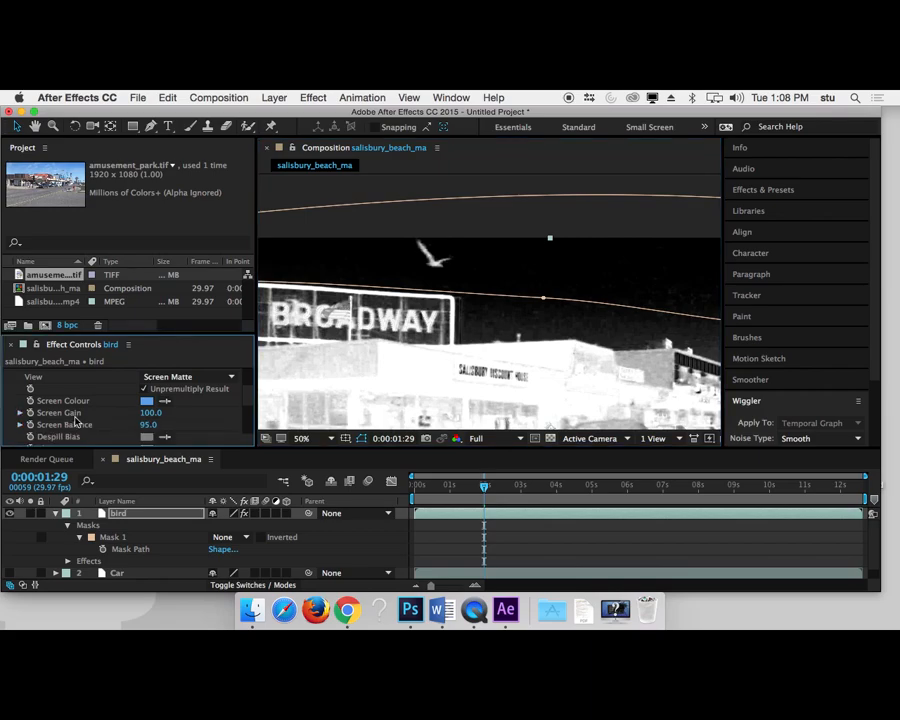
pyautogui.click(20, 424)
pyautogui.moveTo(249, 398); pyautogui.dragTo(245, 421)
pyautogui.click(20, 408)
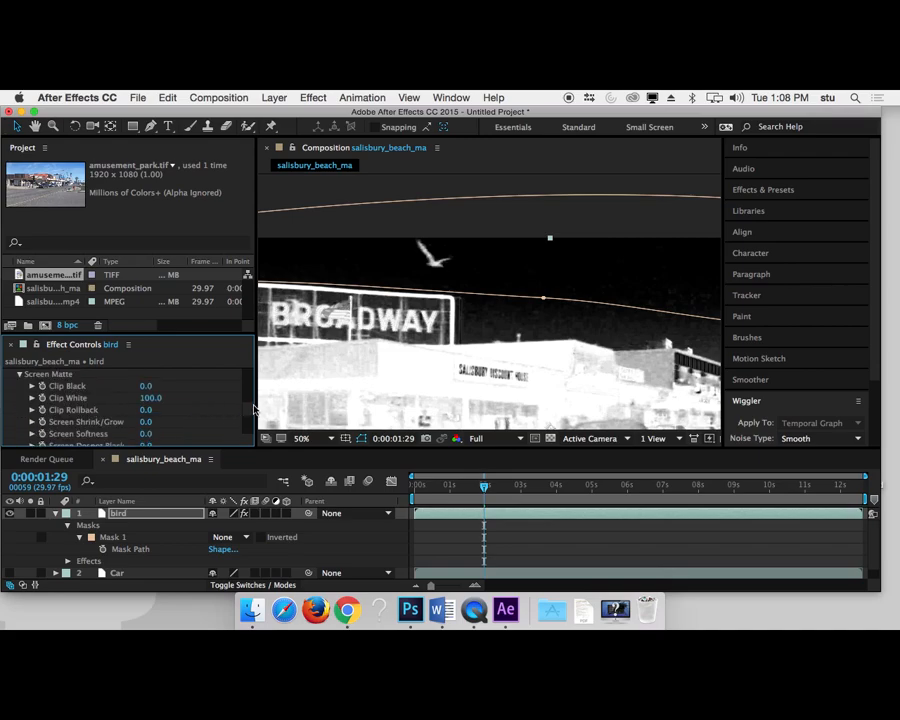
pyautogui.moveTo(145, 386)
pyautogui.mouseDown()
pyautogui.moveTo(164, 386)
pyautogui.moveTo(133, 402)
pyautogui.mouseUp()
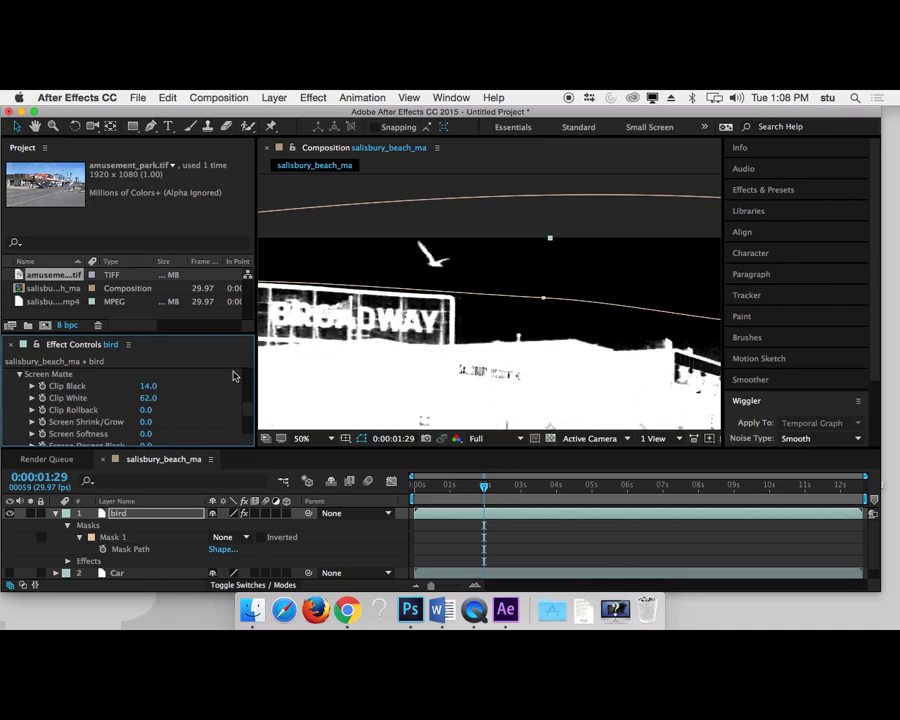
# - Set Keylight's view to Final Result and change the bird layer's Mask 1 mode to Add
pyautogui.scroll(10, 248, 410)
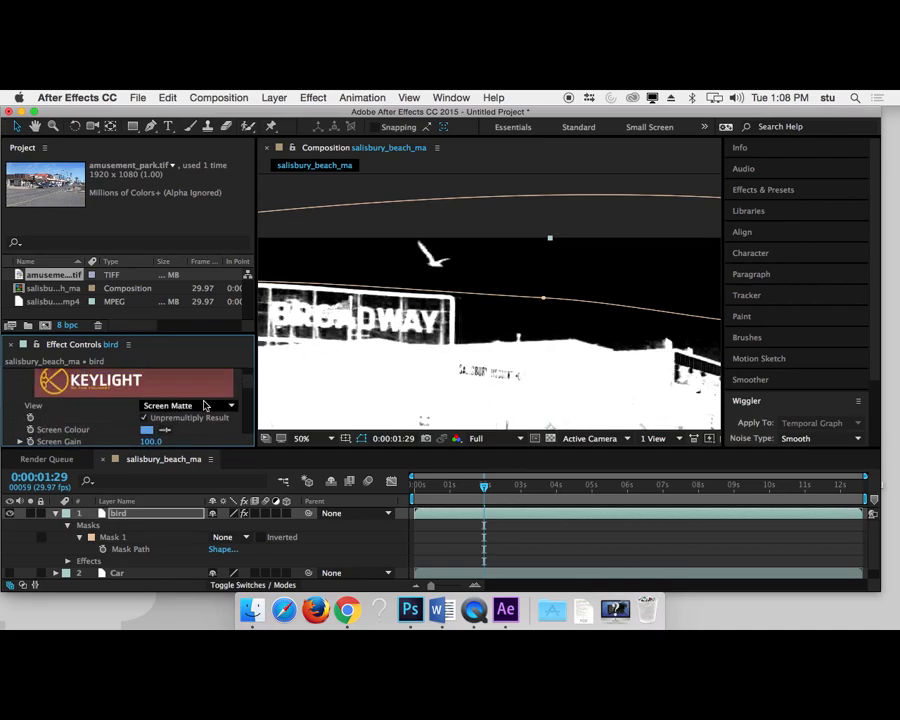
pyautogui.click(205, 405)
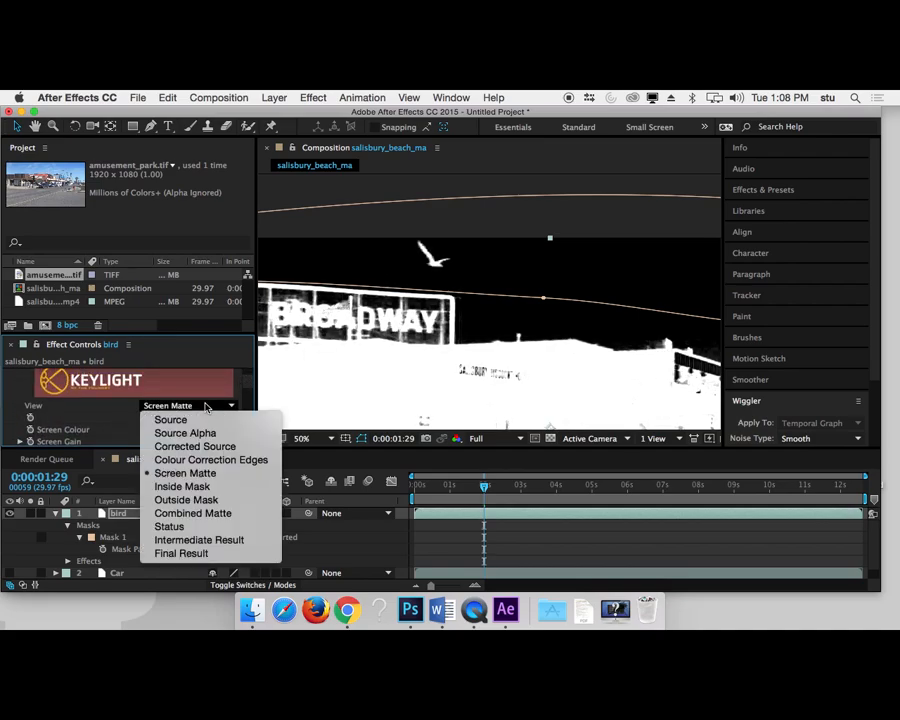
pyautogui.click(184, 554)
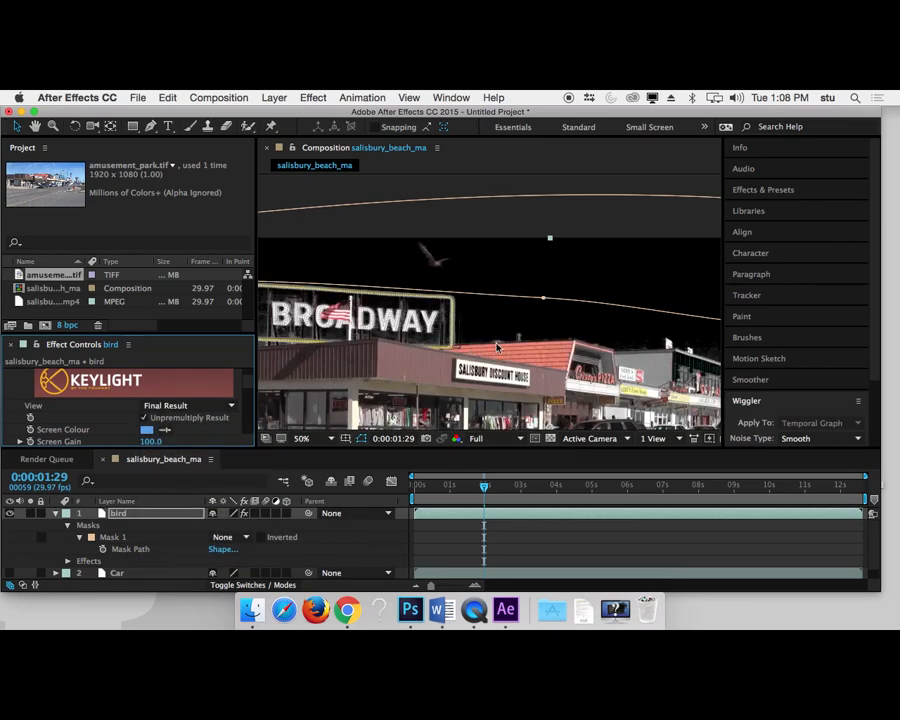
pyautogui.scroll(-2, 484, 343)
pyautogui.click(240, 537)
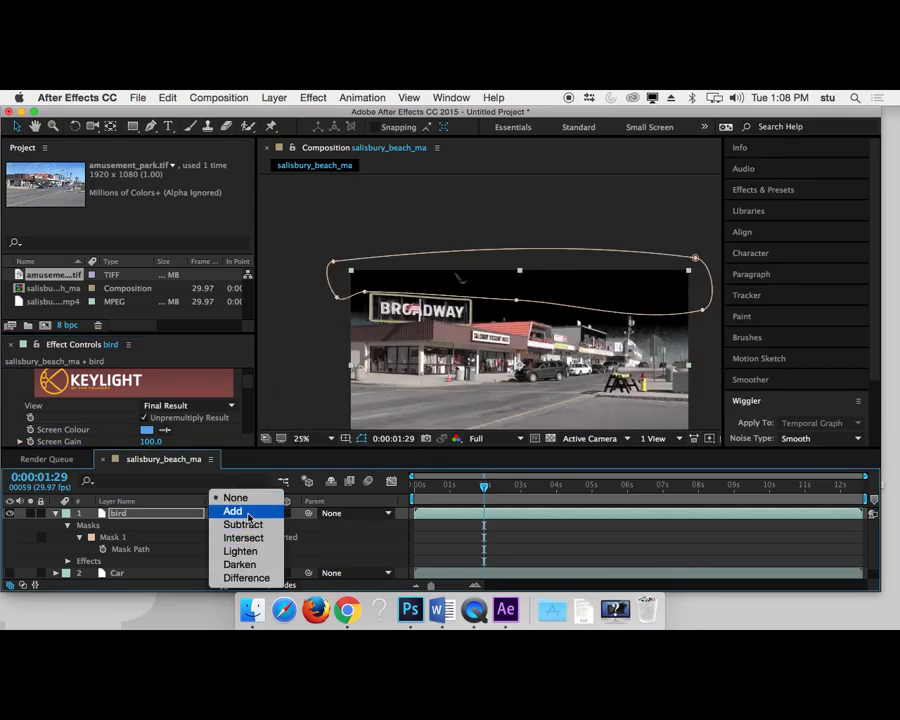
pyautogui.click(234, 513)
pyautogui.moveTo(440, 488); pyautogui.dragTo(487, 494)
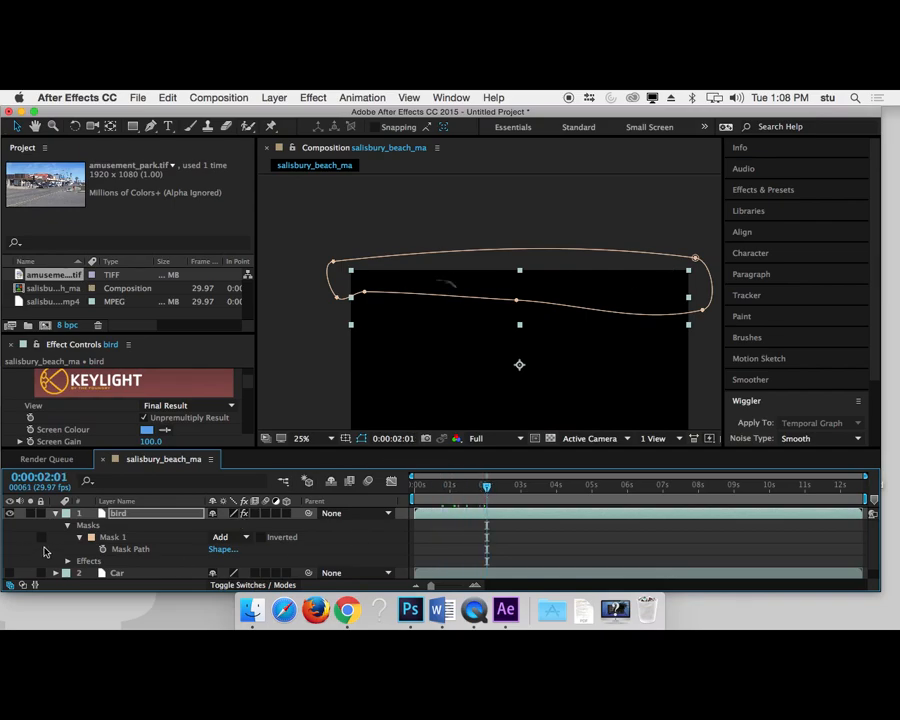
# - Make the Car and amusement_park.tif layers visible and play back the combined composite
pyautogui.press('`')
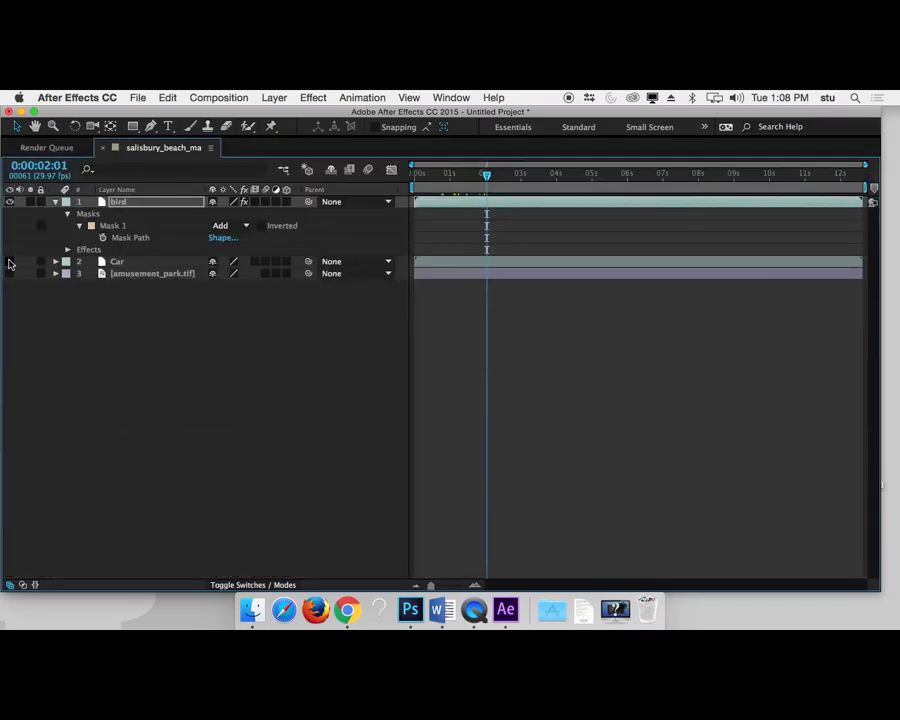
pyautogui.press('`')
pyautogui.press('space')
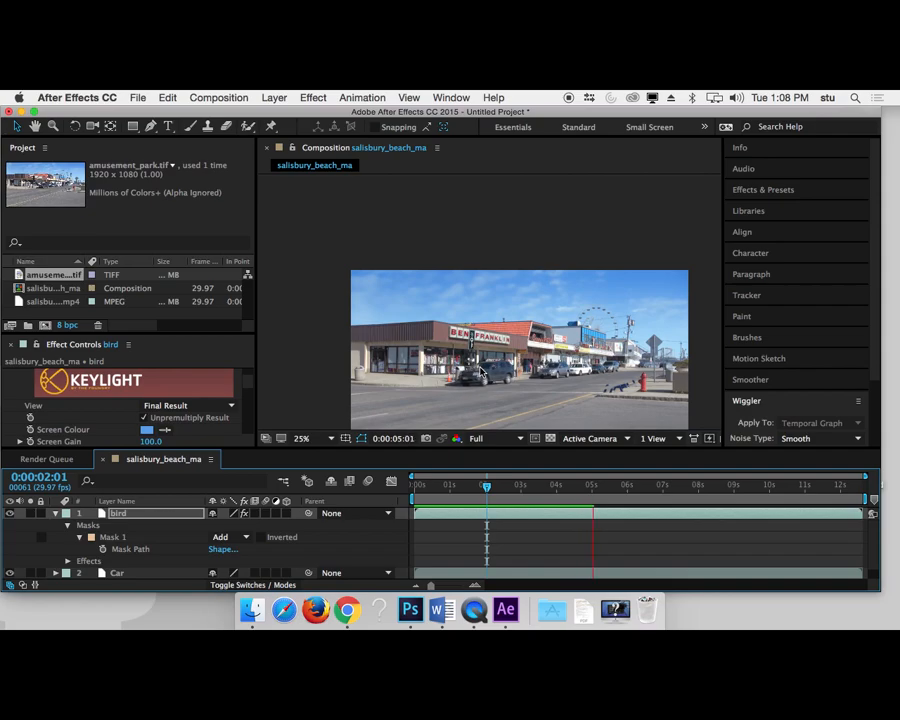
pyautogui.press('space')
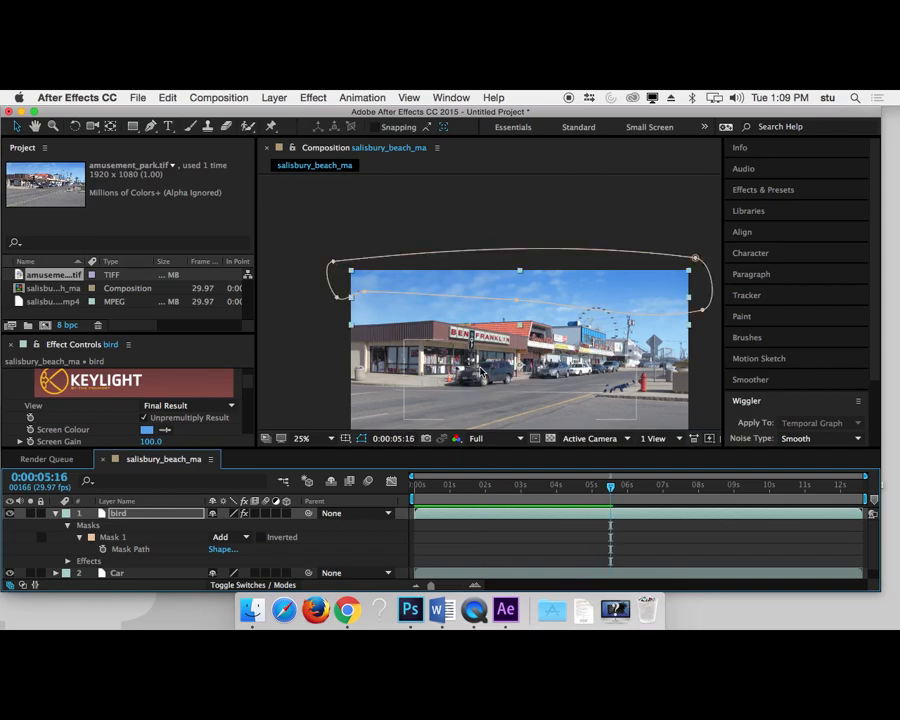
# - Switch to Finder and preview invisible_mp_001.mov from the elem folder
pyautogui.press('super+h')
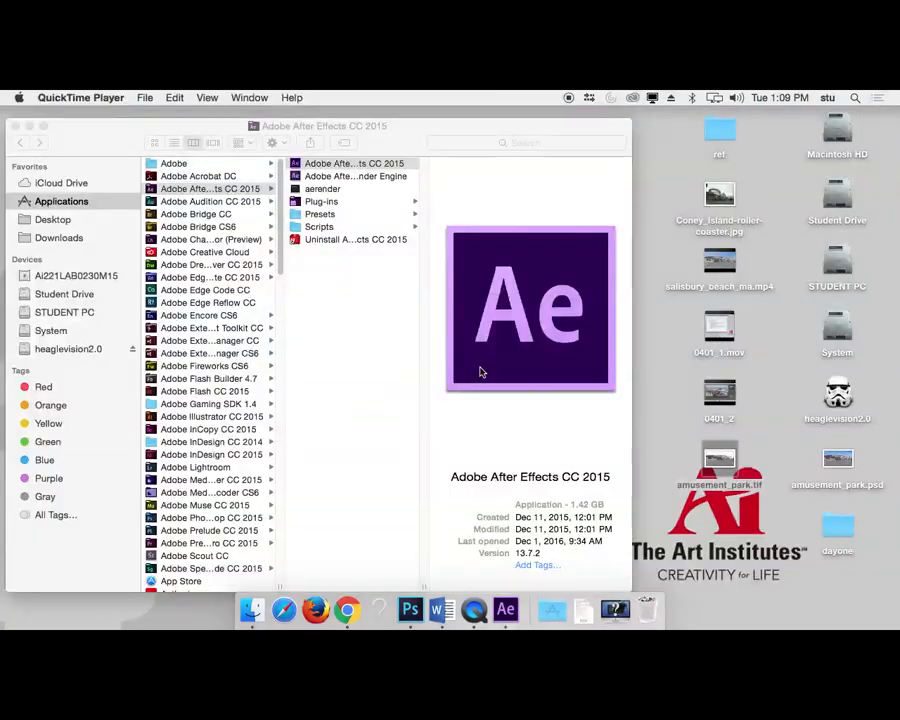
pyautogui.moveTo(573, 131); pyautogui.dragTo(575, 308)
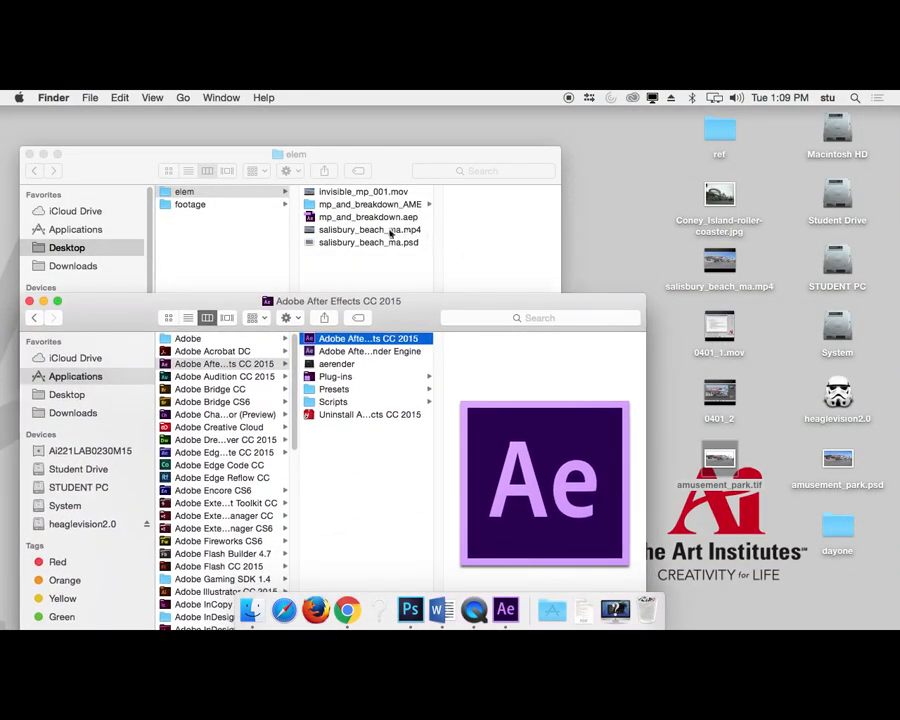
pyautogui.click(375, 191)
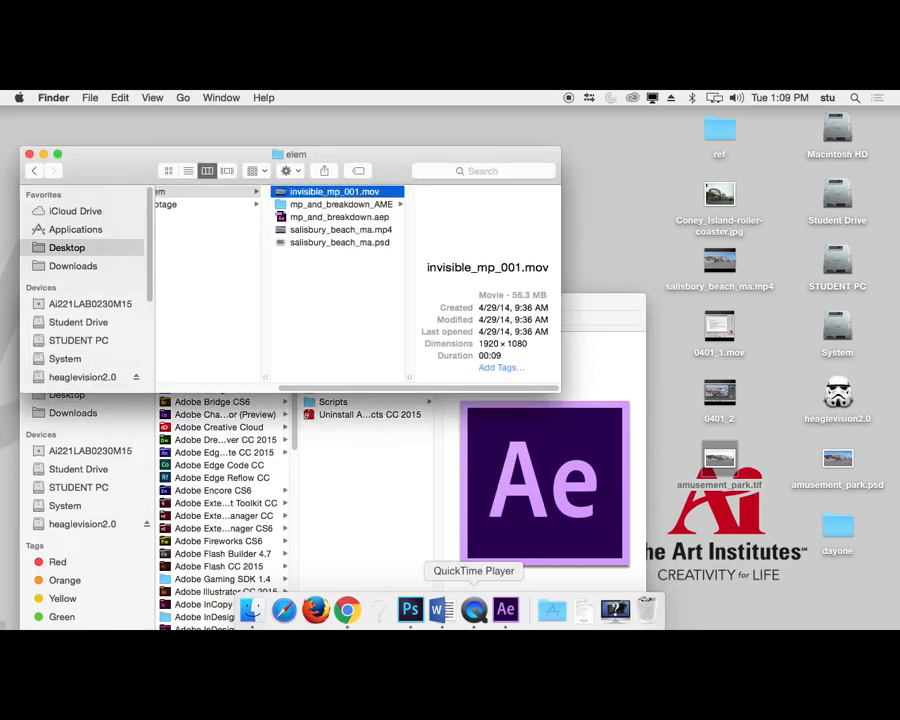
pyautogui.press('space')
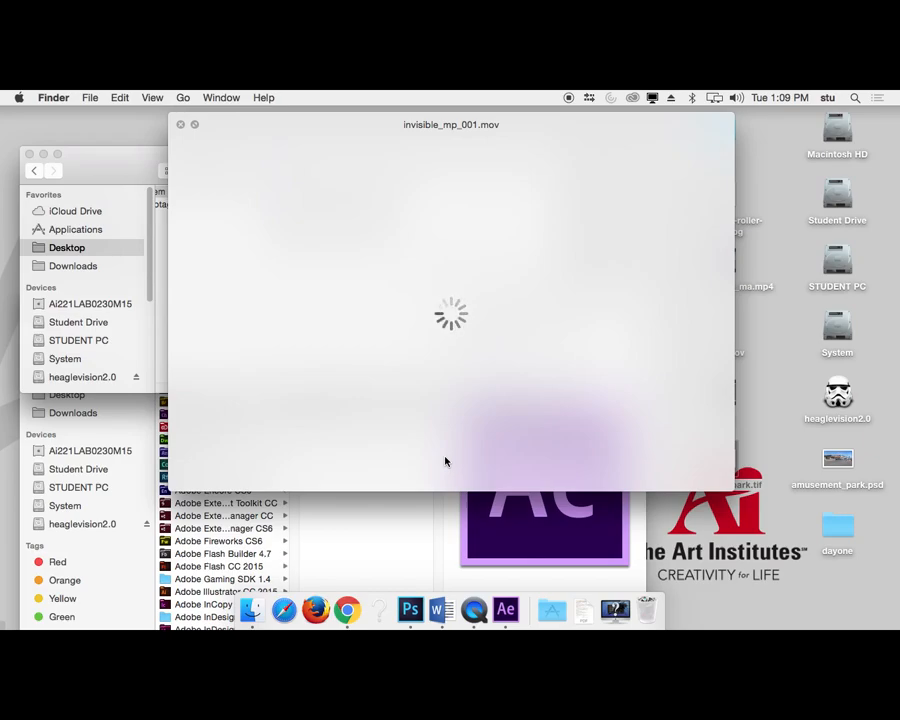
pyautogui.press('space')
pyautogui.press('space')
pyautogui.press('space')
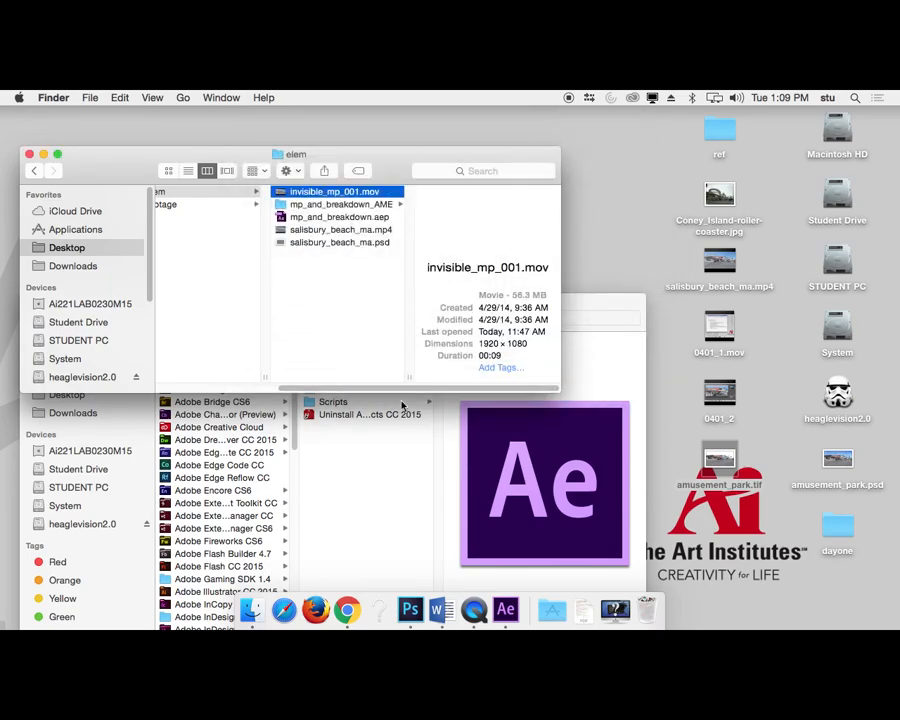
# - Open invisible_mp_001.mov in QuickTime Player, scrub through it to examine the example, and close the movie
pyautogui.click(351, 308)
pyautogui.doubleClick(326, 192)
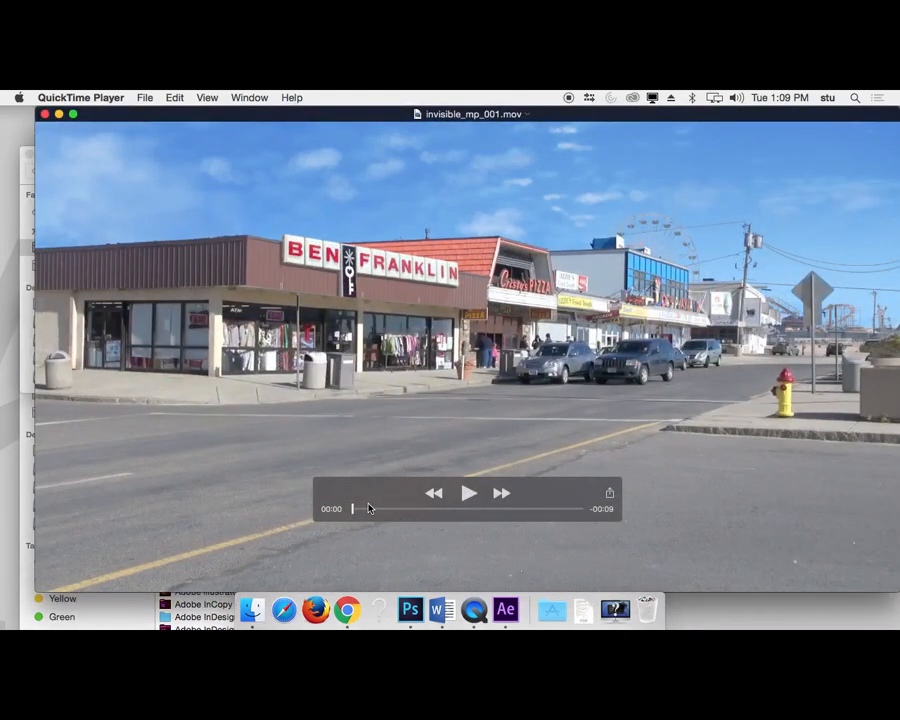
pyautogui.moveTo(368, 508); pyautogui.dragTo(428, 507)
pyautogui.click(461, 290)
pyautogui.press('super+w')
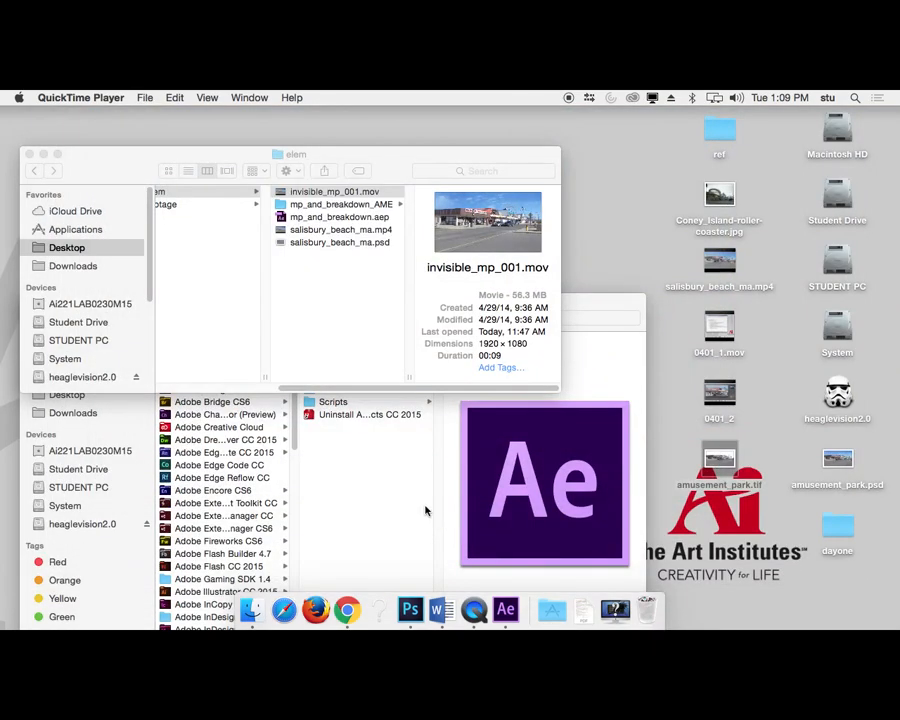
# - Switch back to After Effects and rename the salisbury_beach_ma composition FINAL_COMP
pyautogui.click(505, 609)
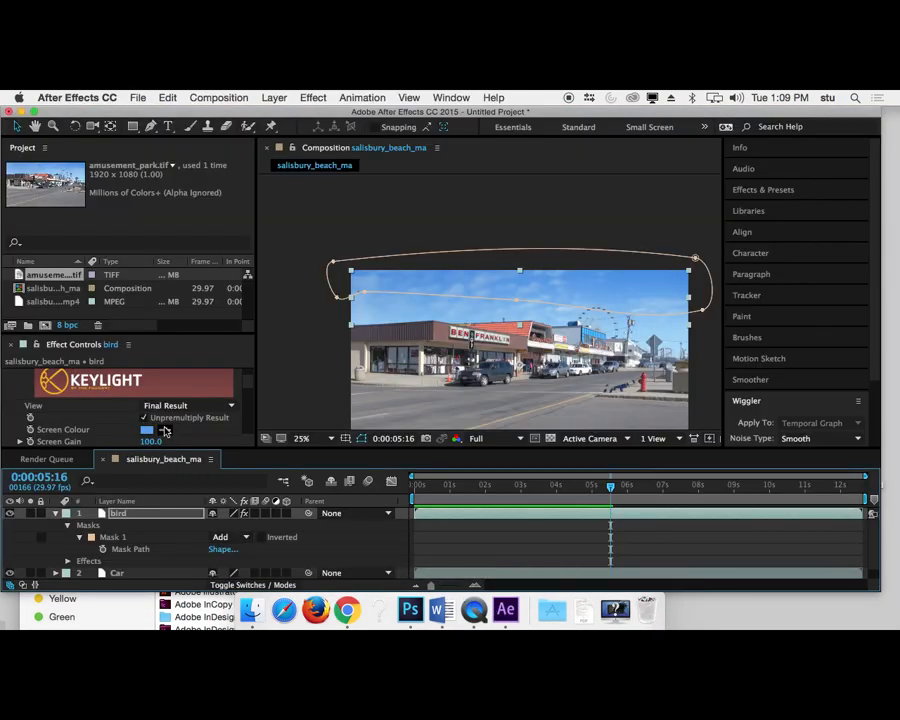
pyautogui.press('super+k')
pyautogui.write('FINAL_COMP')
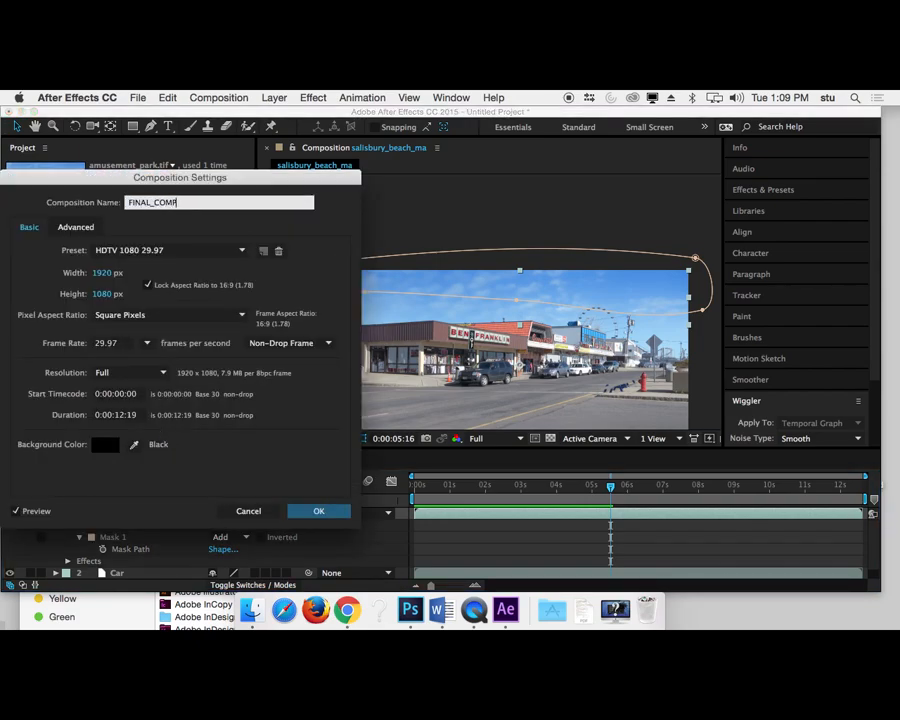
pyautogui.press('Return')
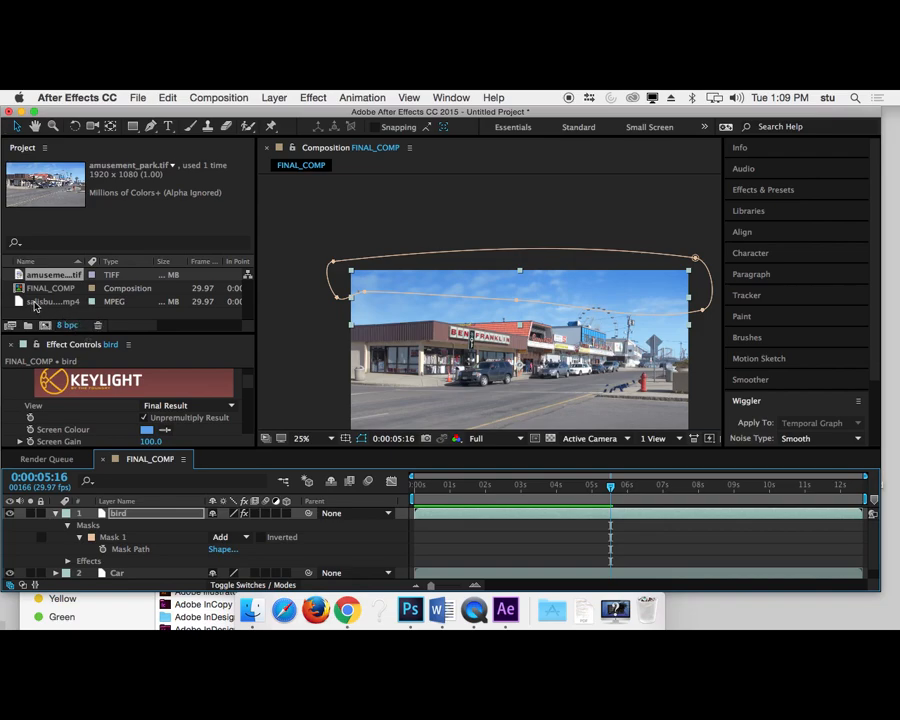
# - Create a new composition from salisbury_beach_ma.mp4 and place FINAL_COMP in it beneath the original footage
pyautogui.click(35, 301)
pyautogui.moveTo(27, 303); pyautogui.dragTo(43, 325)
pyautogui.press('space')
pyautogui.press('space')
pyautogui.moveTo(22, 289); pyautogui.dragTo(74, 552)
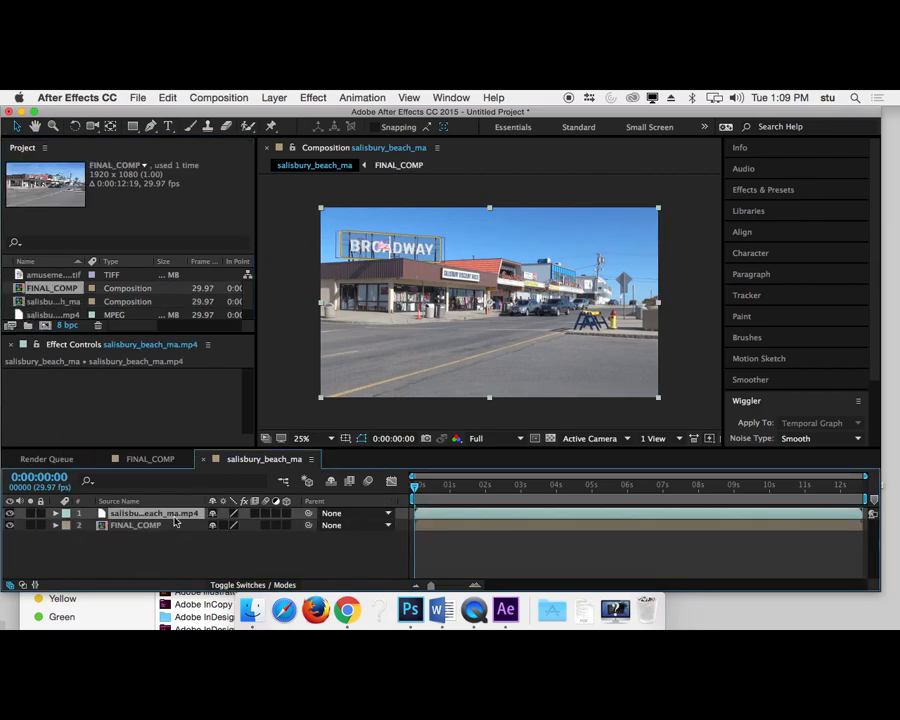
# - At 0:00:03:10, draw a rectangular mask around the whole frame of the original footage and start keyframing its Mask Path
pyautogui.moveTo(428, 496); pyautogui.dragTo(533, 494)
pyautogui.click(133, 125)
pyautogui.moveTo(289, 194)
pyautogui.mouseDown()
pyautogui.moveTo(606, 410)
pyautogui.moveTo(666, 408)
pyautogui.mouseUp()
pyautogui.click(80, 537)
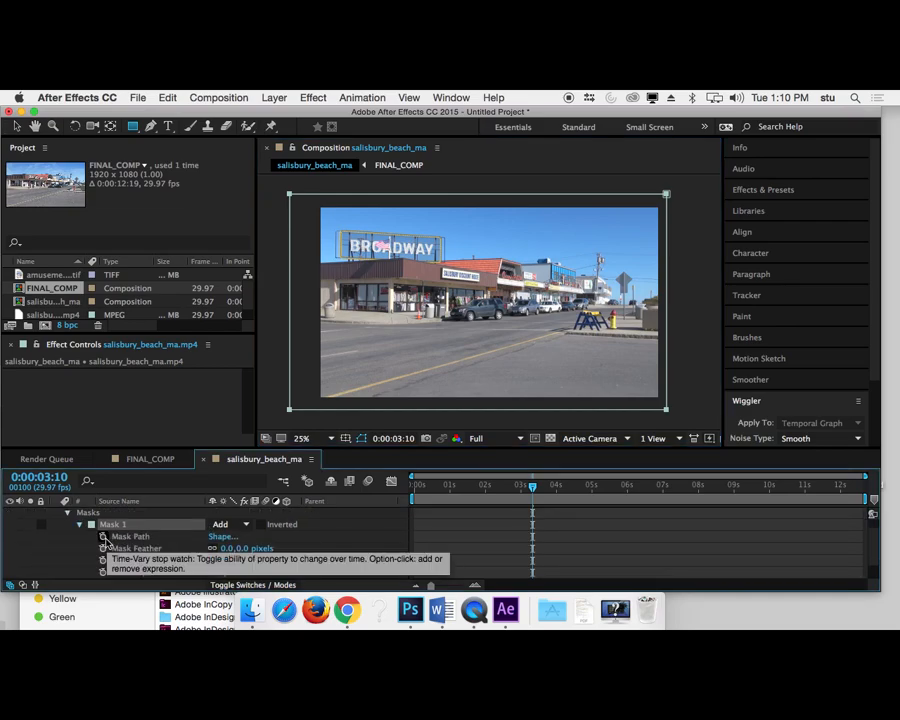
pyautogui.click(102, 537)
# - At 0:00:02:22, move the mask's left edge across to the frame's right edge so the original footage is hidden
pyautogui.moveTo(532, 487); pyautogui.dragTo(511, 488)
pyautogui.press('v')
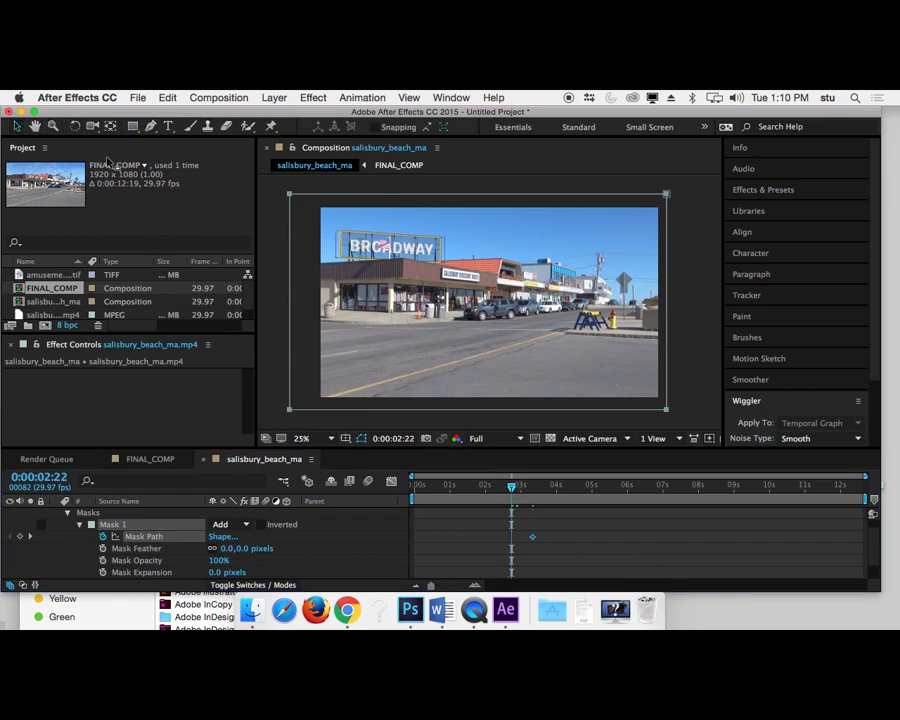
pyautogui.click(305, 389)
pyautogui.click(290, 409)
pyautogui.moveTo(296, 424); pyautogui.dragTo(661, 415)
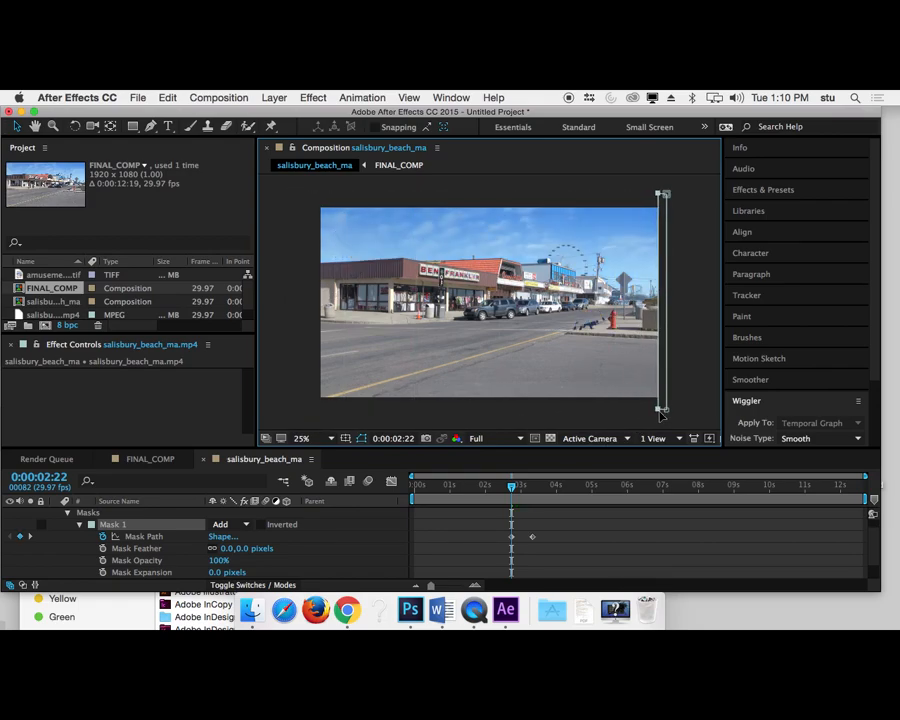
# - Scrub through the opening wipe and add a Mask Path keyframe at 0:00:05:06 to hold the full-frame shape
pyautogui.click(521, 490)
pyautogui.moveTo(519, 492); pyautogui.dragTo(599, 505)
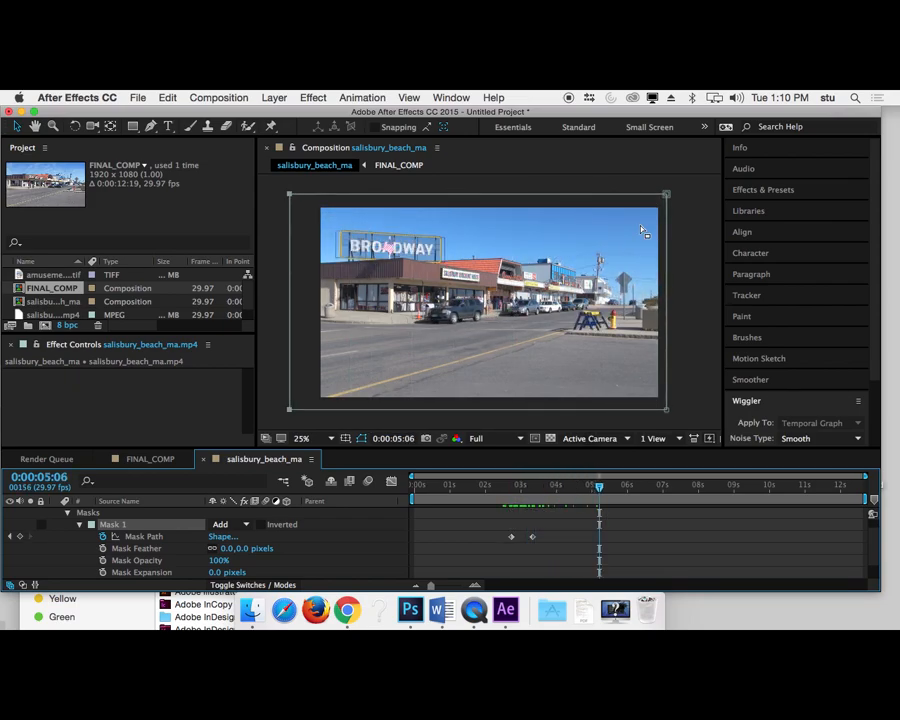
pyautogui.click(19, 536)
# - At 0:00:05:26, move the mask's right edge past the frame's left edge, and scrub through the wipe to review it
pyautogui.moveTo(599, 497); pyautogui.dragTo(622, 498)
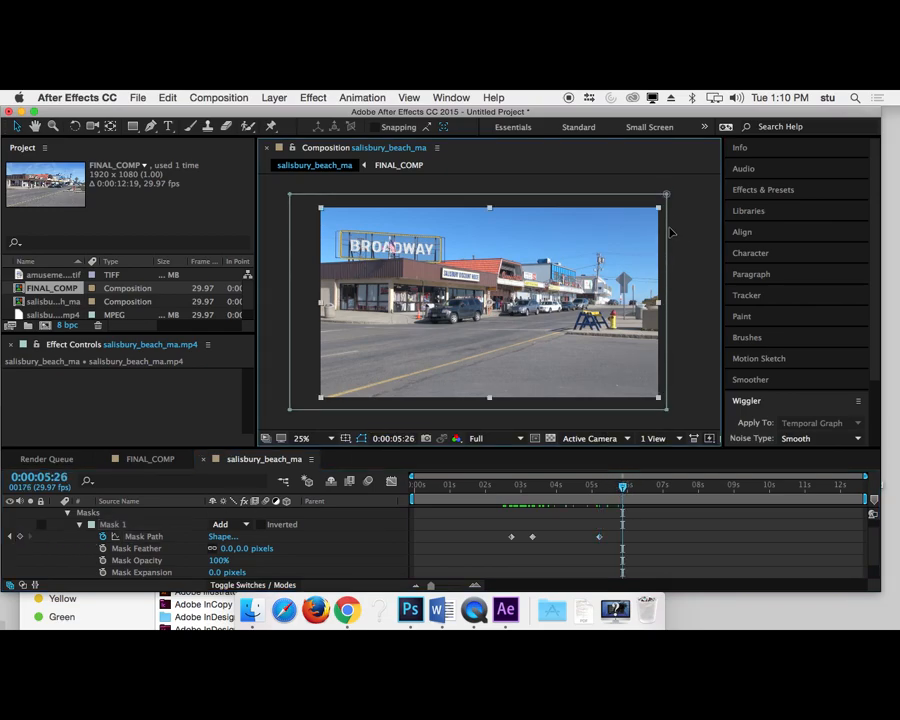
pyautogui.moveTo(669, 248); pyautogui.dragTo(317, 250)
pyautogui.moveTo(543, 492); pyautogui.dragTo(669, 535)
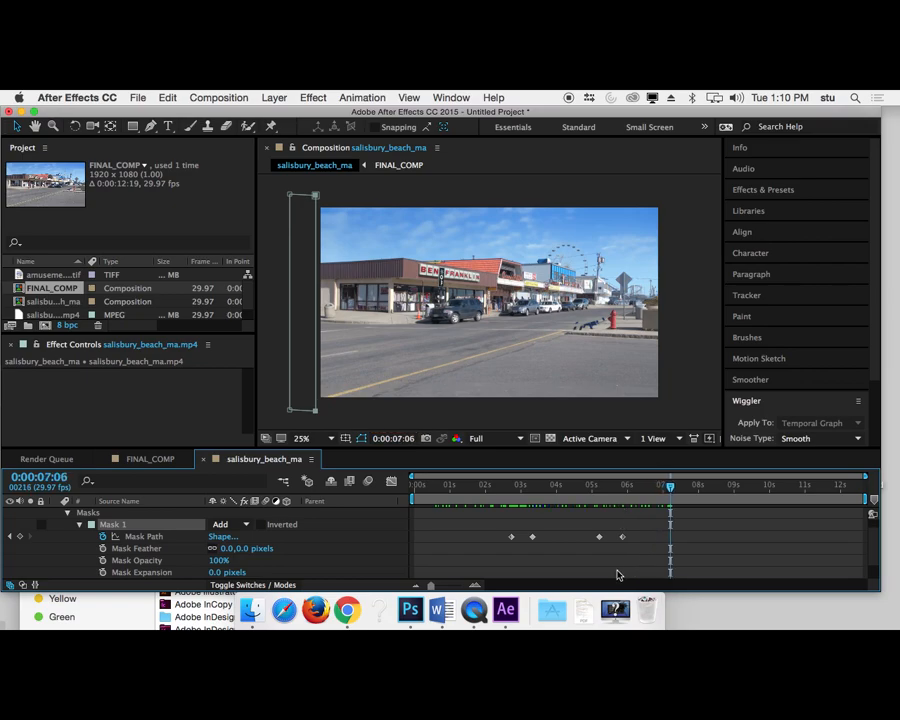
pyautogui.moveTo(693, 474); pyautogui.dragTo(786, 484)
pyautogui.moveTo(638, 489); pyautogui.dragTo(720, 501)
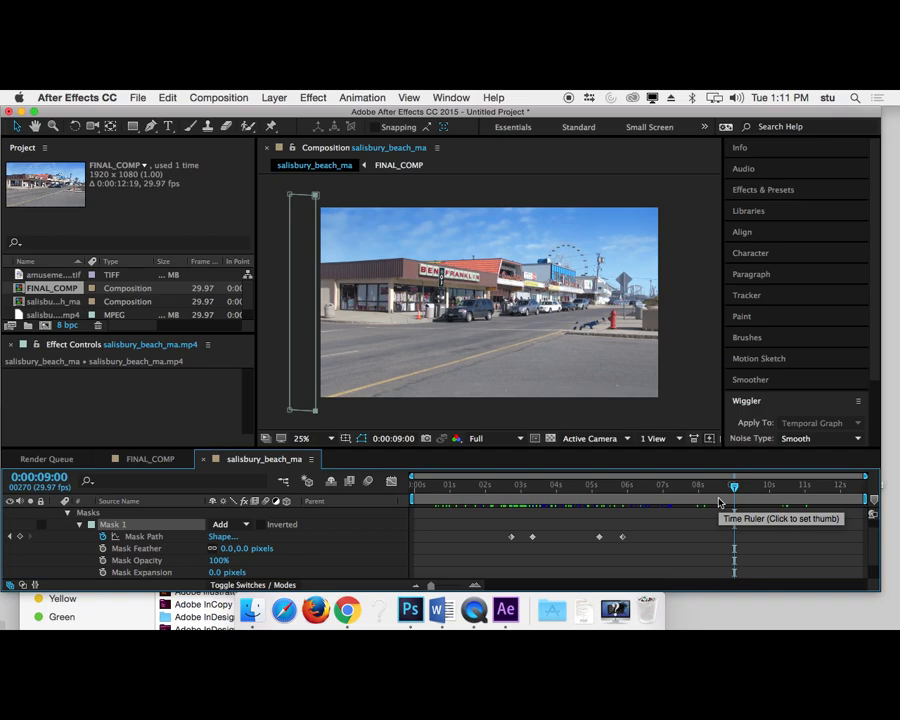
pyautogui.moveTo(630, 494); pyautogui.dragTo(609, 493)
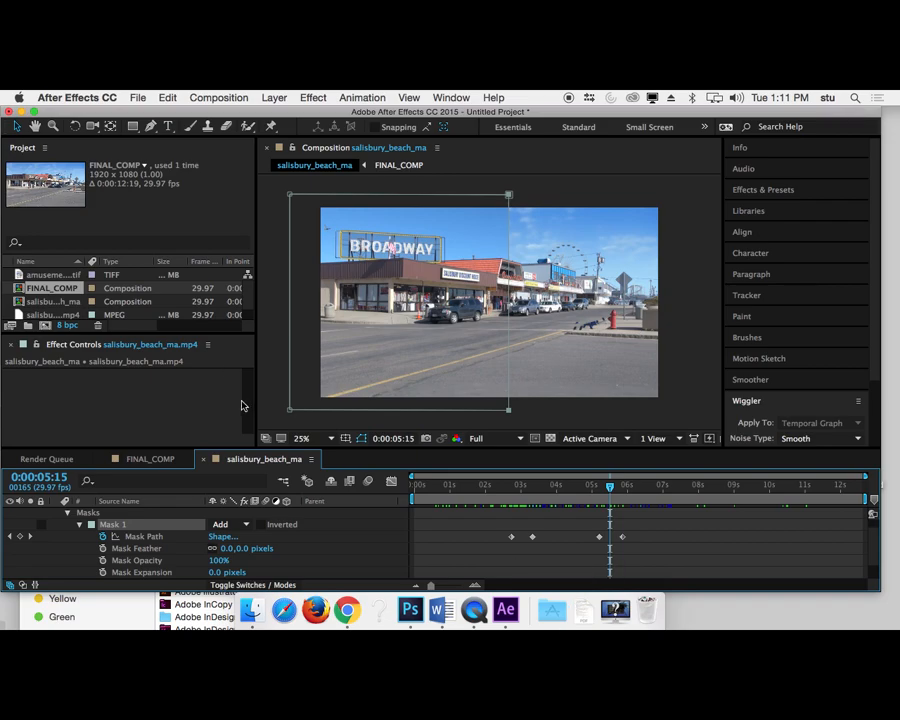
# - Add the salisbury_beach_ma composition to the render queue and open its output module settings
pyautogui.hotkey('ctrl', 'm')
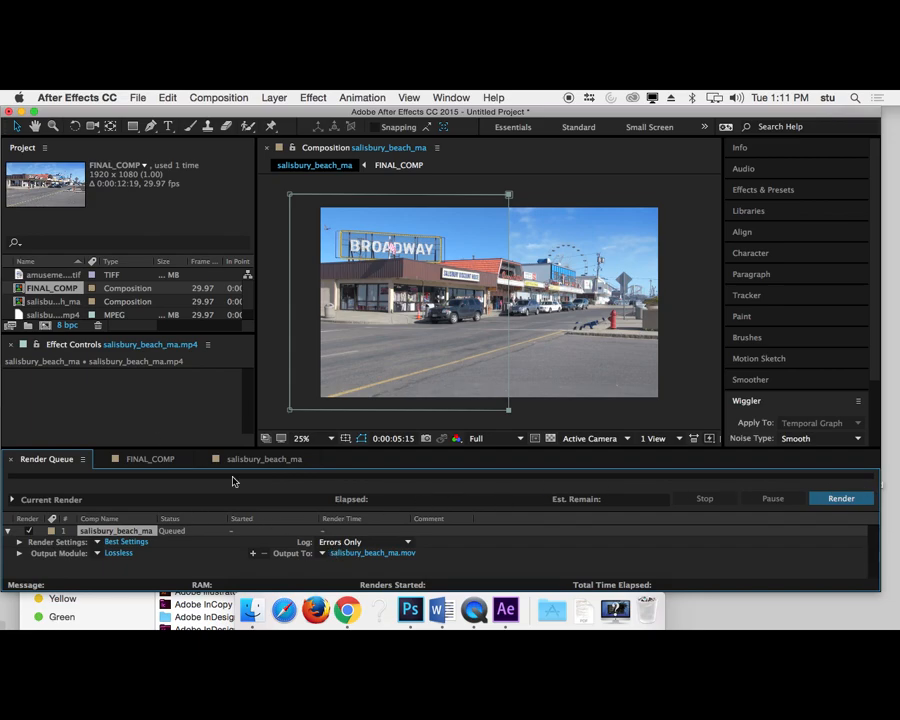
pyautogui.click(98, 555)
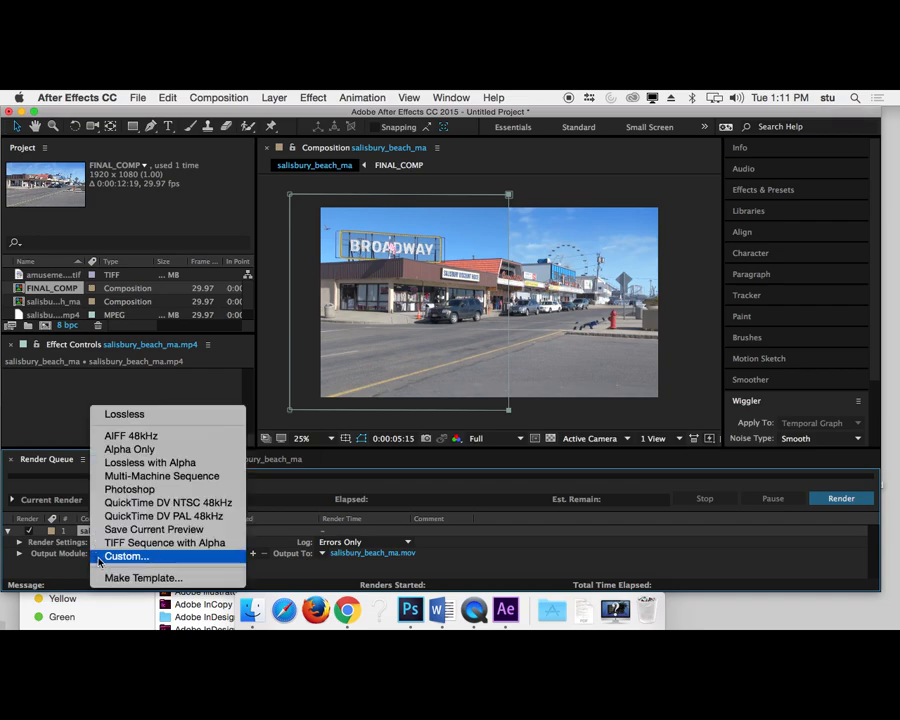
pyautogui.click(97, 558)
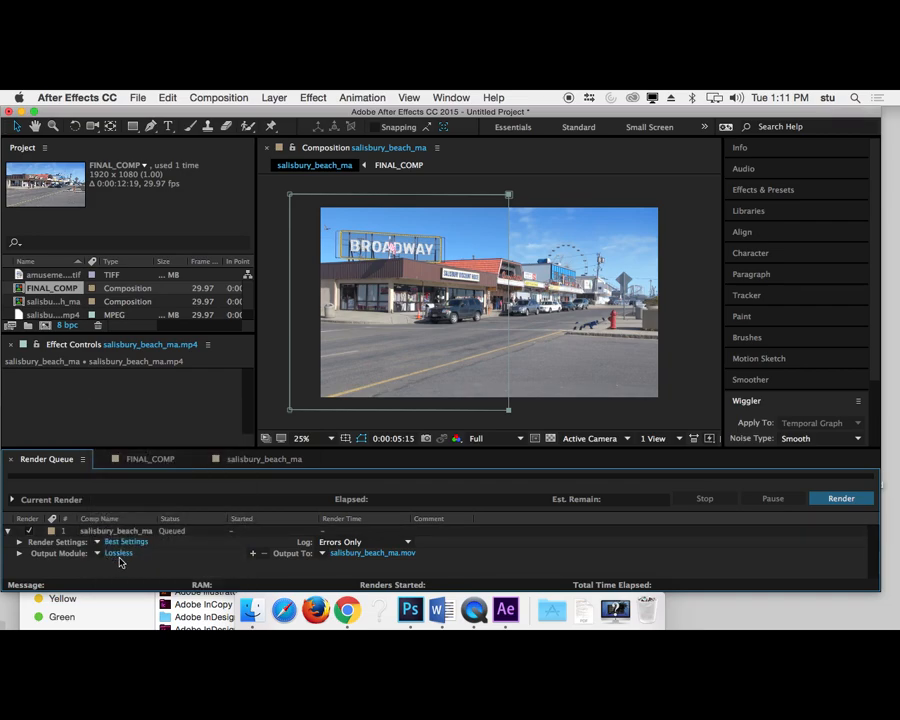
pyautogui.click(120, 554)
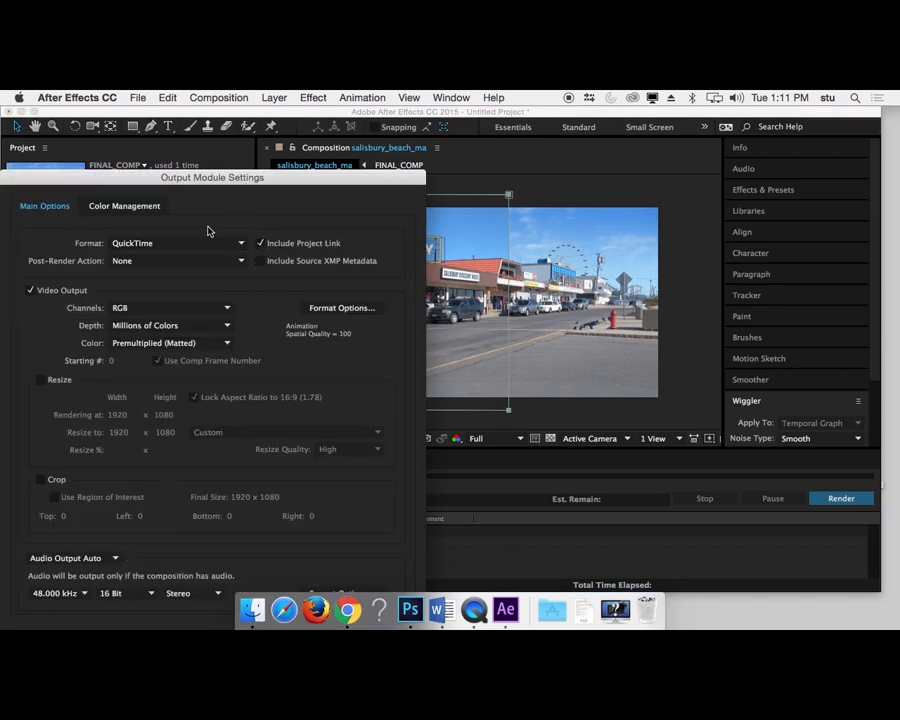
# - Set the QuickTime video codec to H.264 with a quality of 70
pyautogui.click(323, 311)
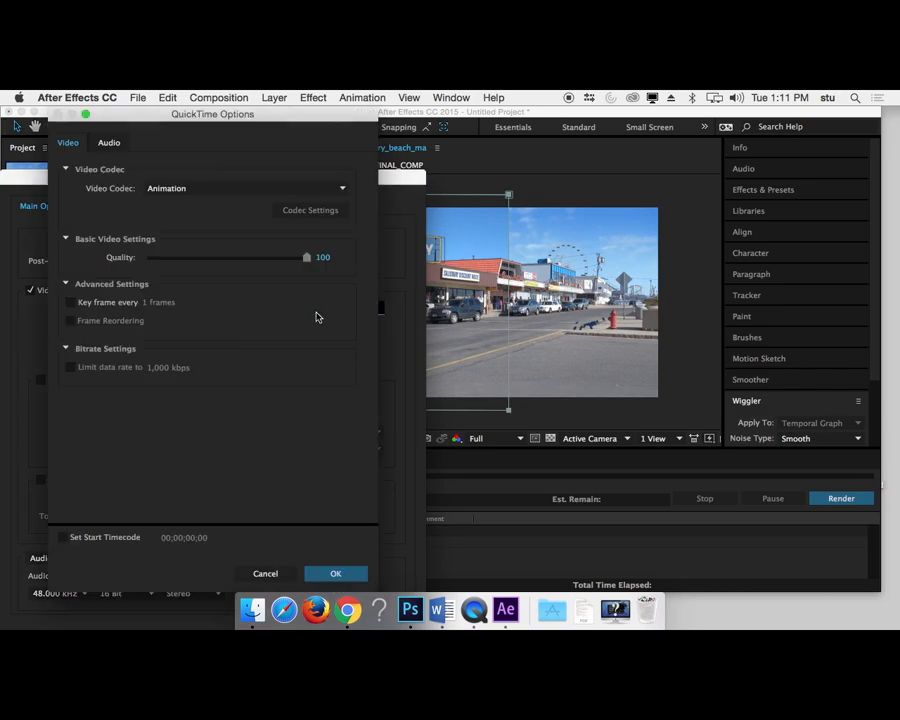
pyautogui.click(240, 189)
pyautogui.scroll(-5, 220, 432)
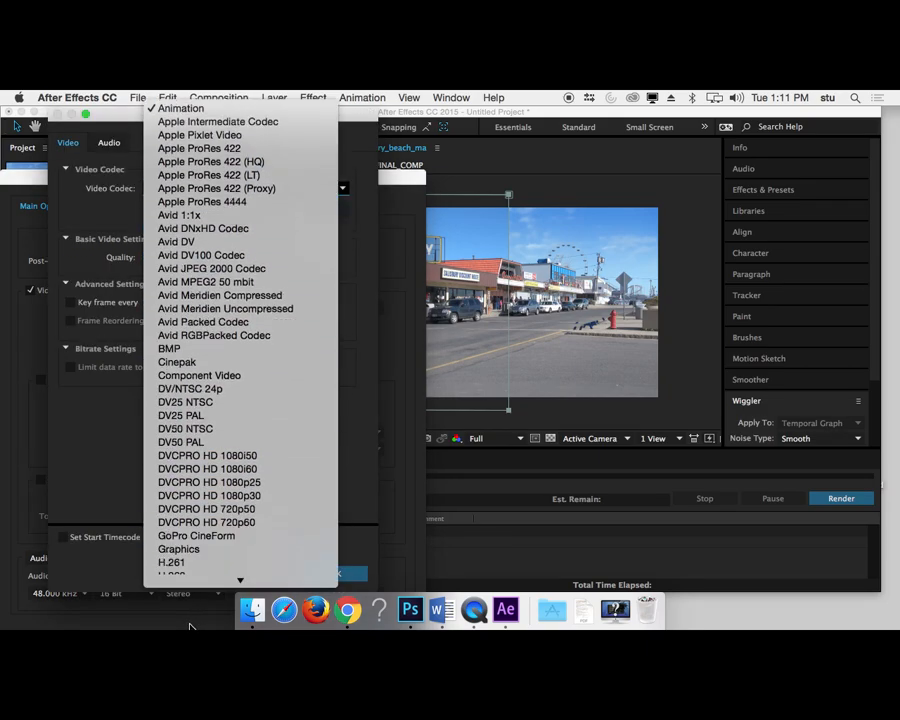
pyautogui.press('Escape')
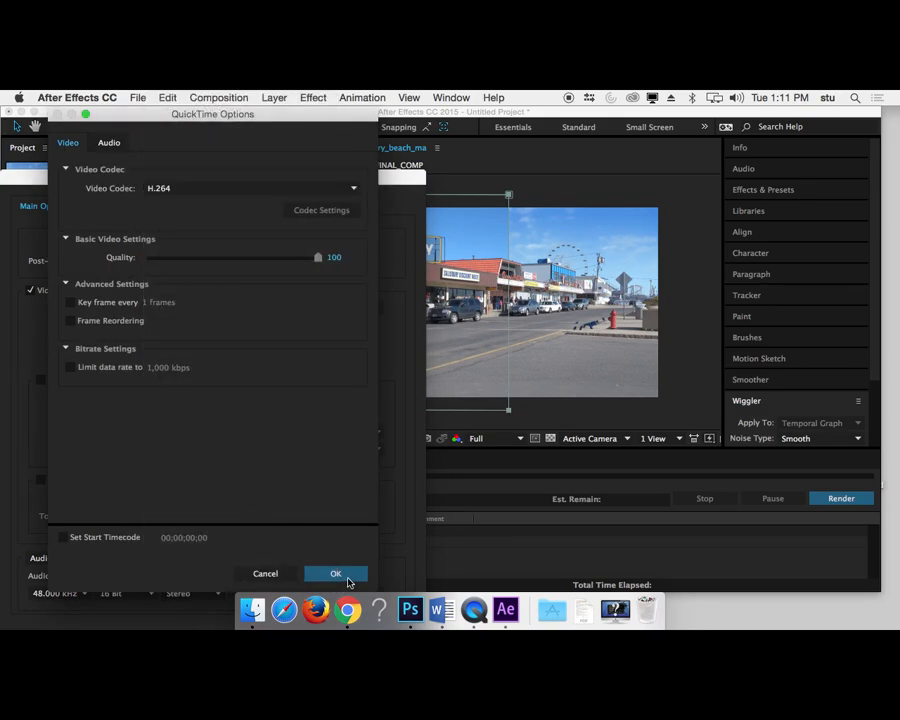
pyautogui.click(267, 257)
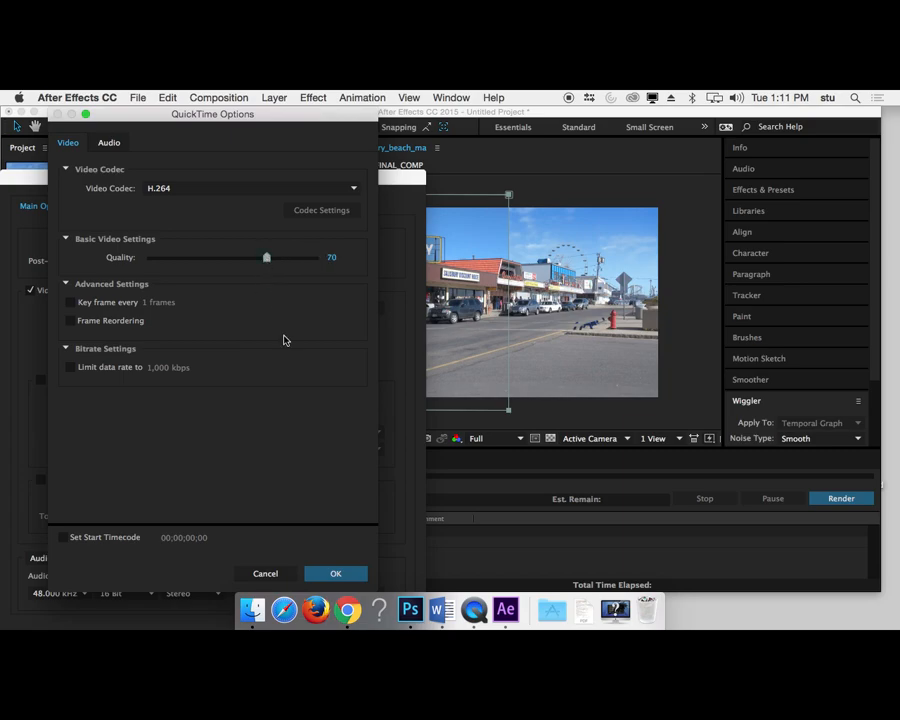
pyautogui.click(336, 574)
# - Review the available output formats, keep QuickTime, and accept the output module settings
pyautogui.moveTo(251, 185); pyautogui.dragTo(355, 121)
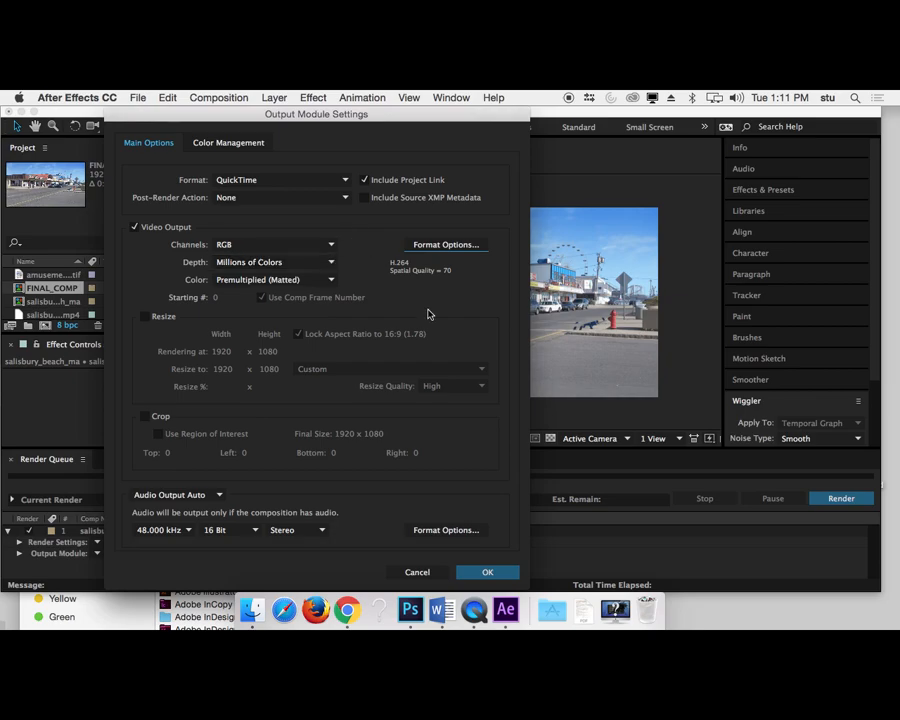
pyautogui.click(291, 182)
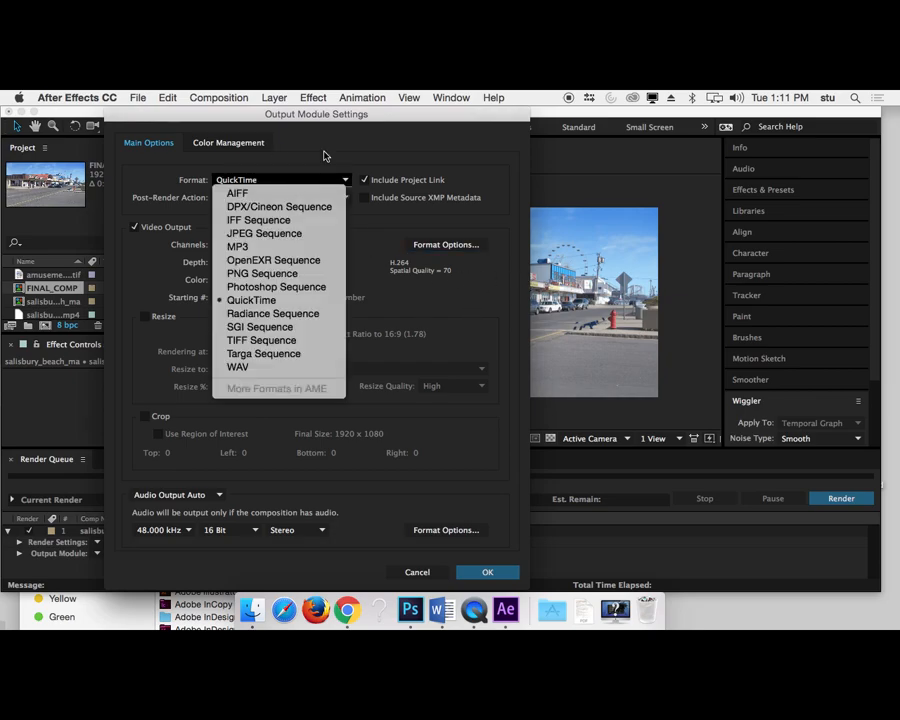
pyautogui.click(324, 156)
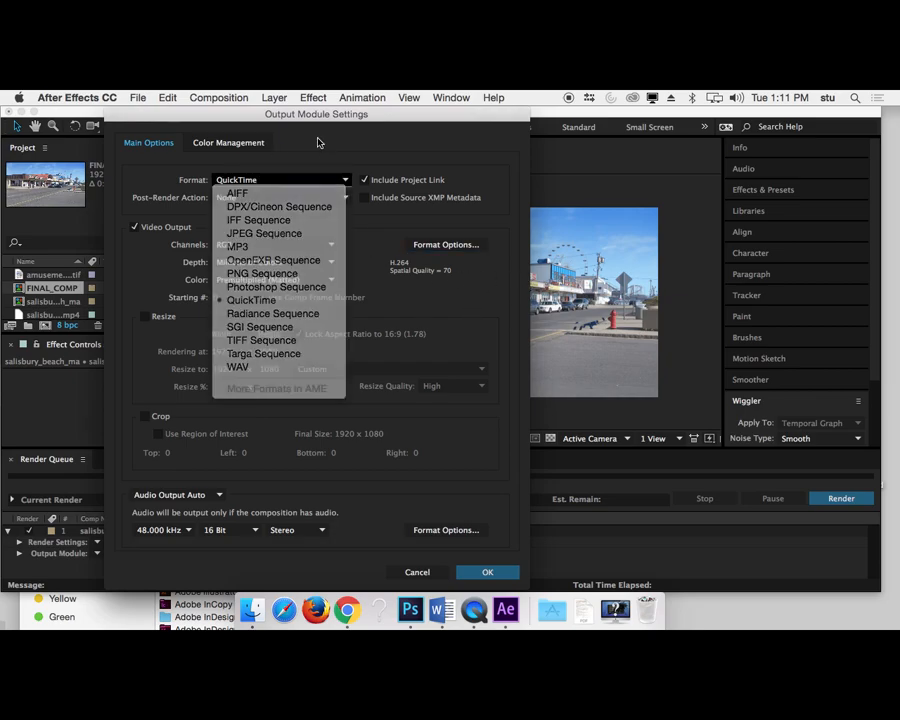
pyautogui.click(484, 575)
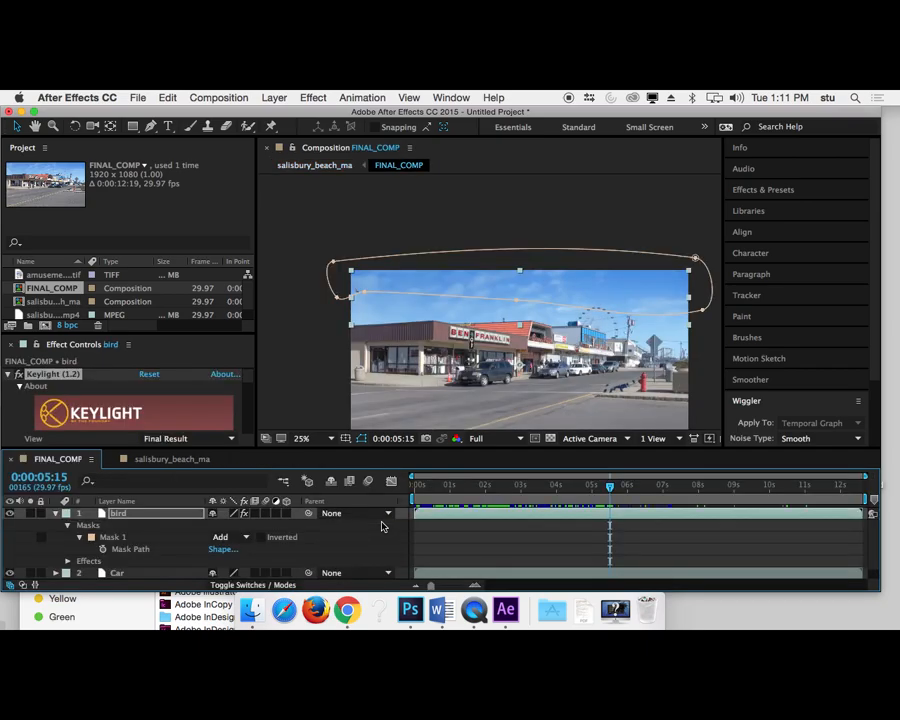
# - Quit After Effects without saving the changes to the untitled project
pyautogui.press('super+q')
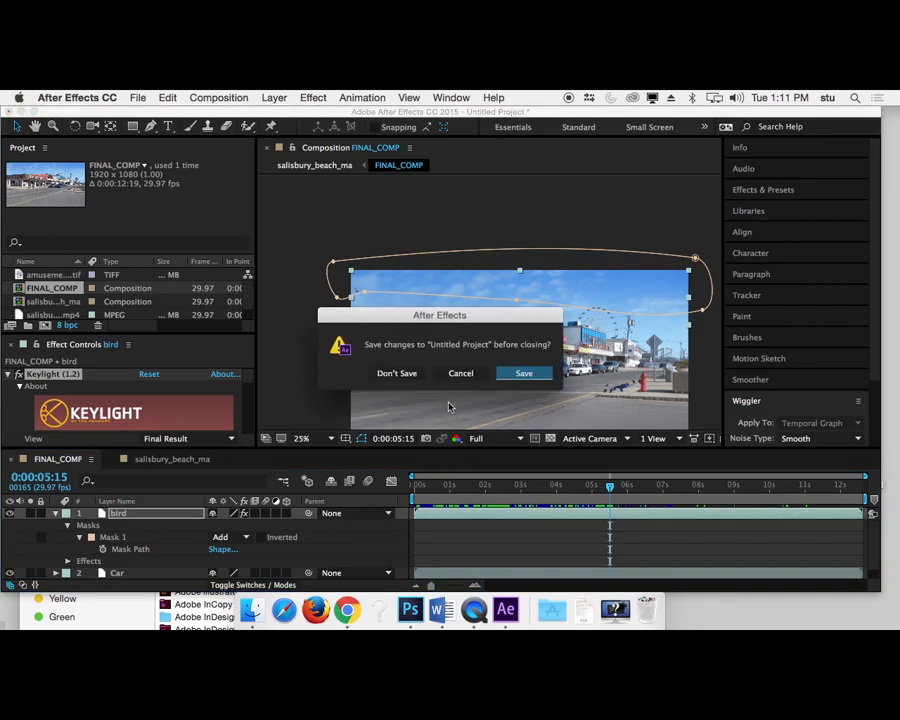
pyautogui.click(401, 376)
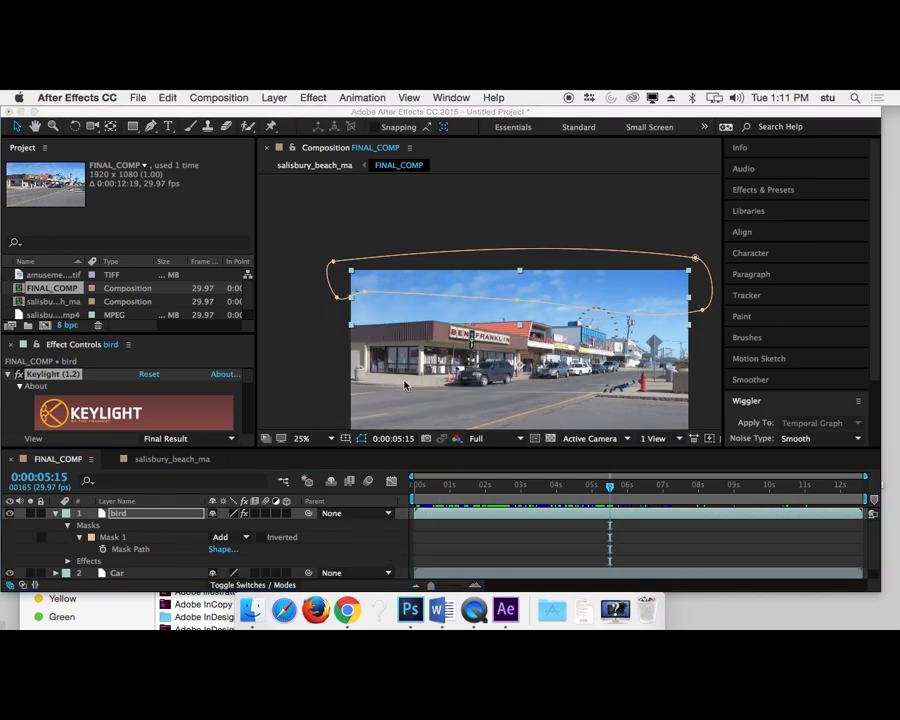